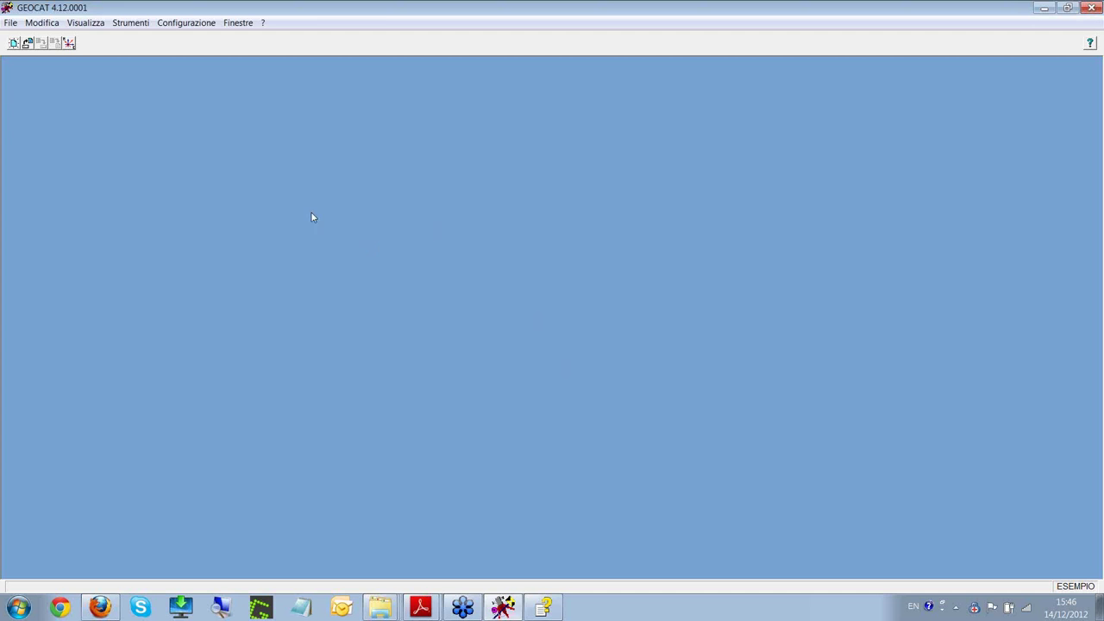
- Relaunch GEOCAT from the desktop and open the field book FUSIONE_1.db from the POL folder
click(27, 43)
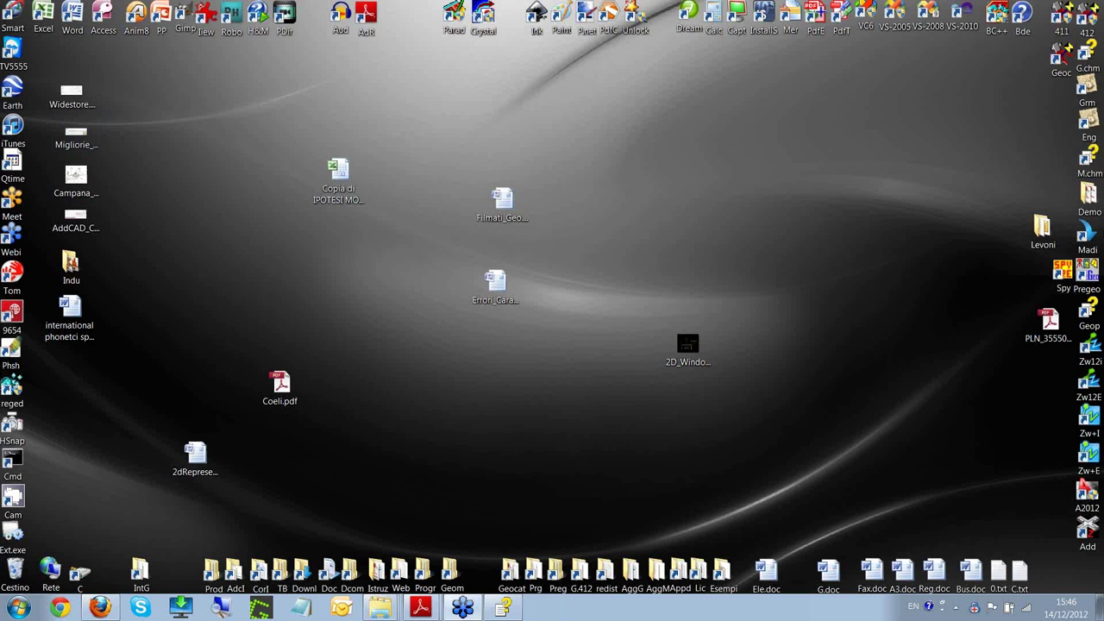
double_click(1061, 59)
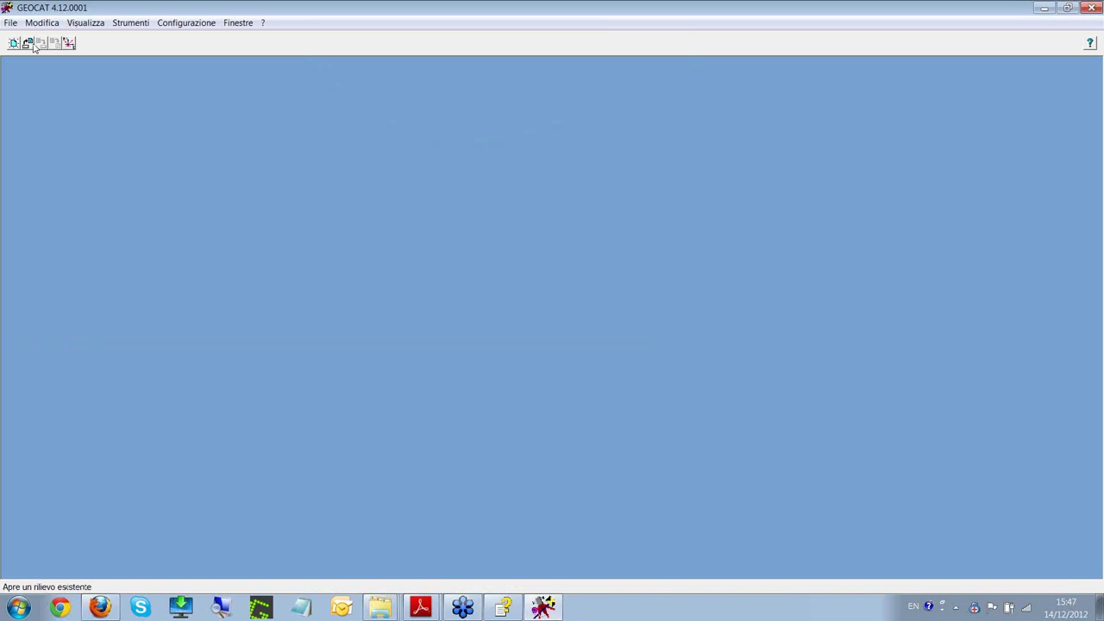
click(27, 43)
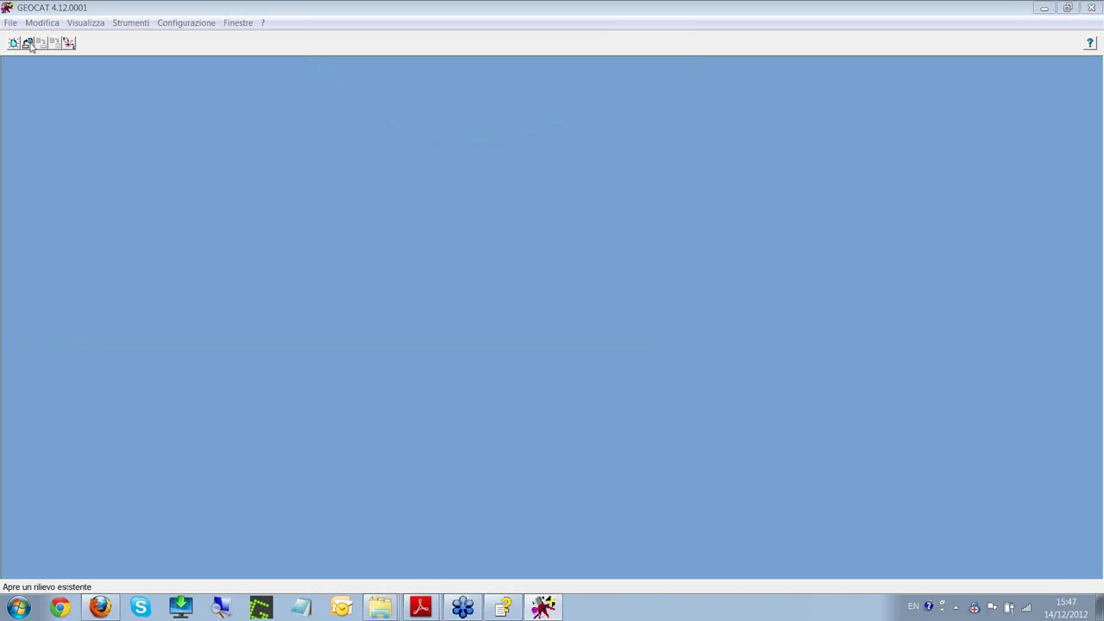
drag(615, 101, 363, 138)
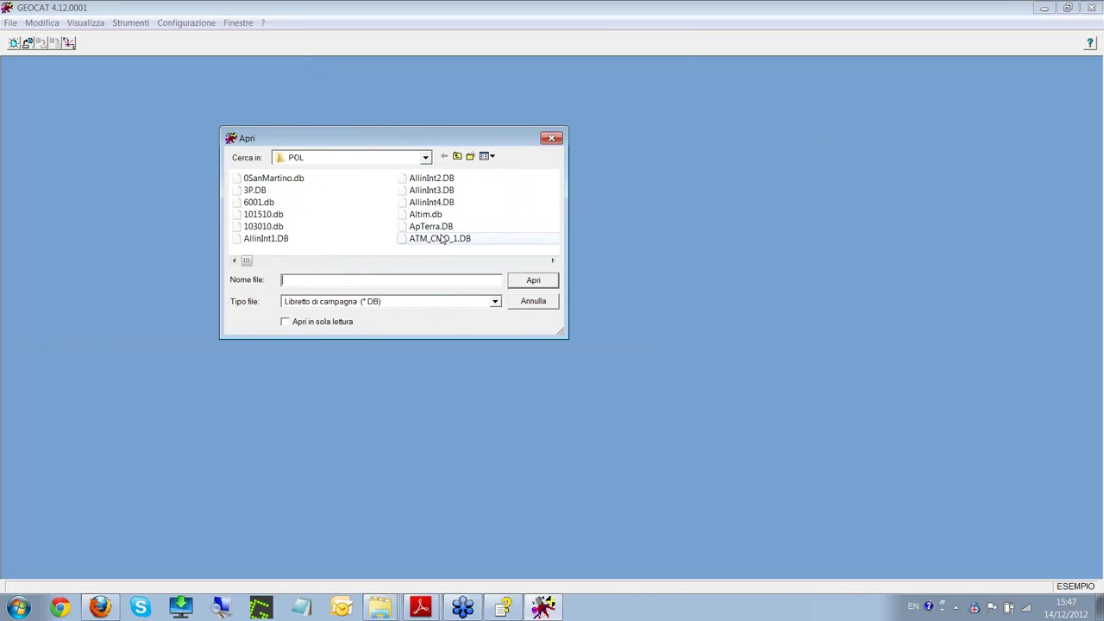
click(436, 226)
key(f)
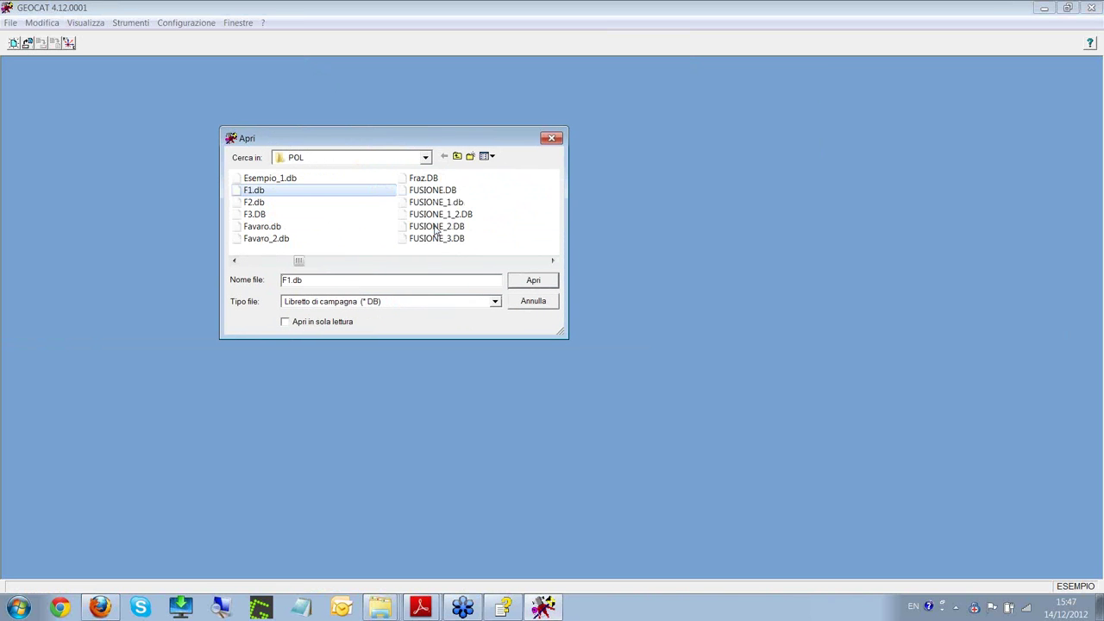
click(438, 203)
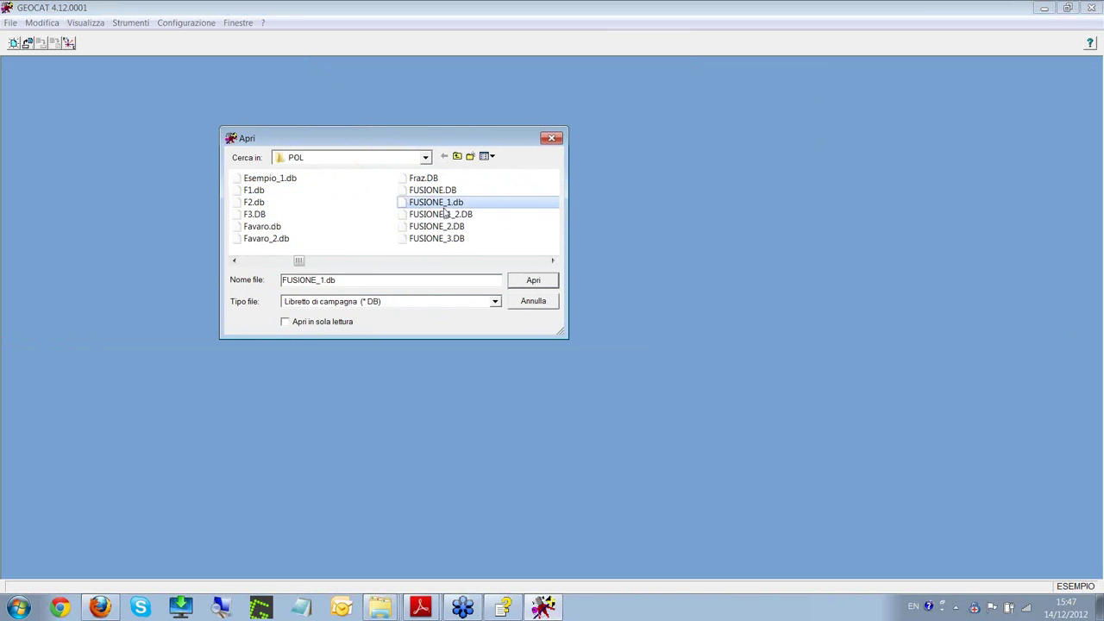
click(544, 283)
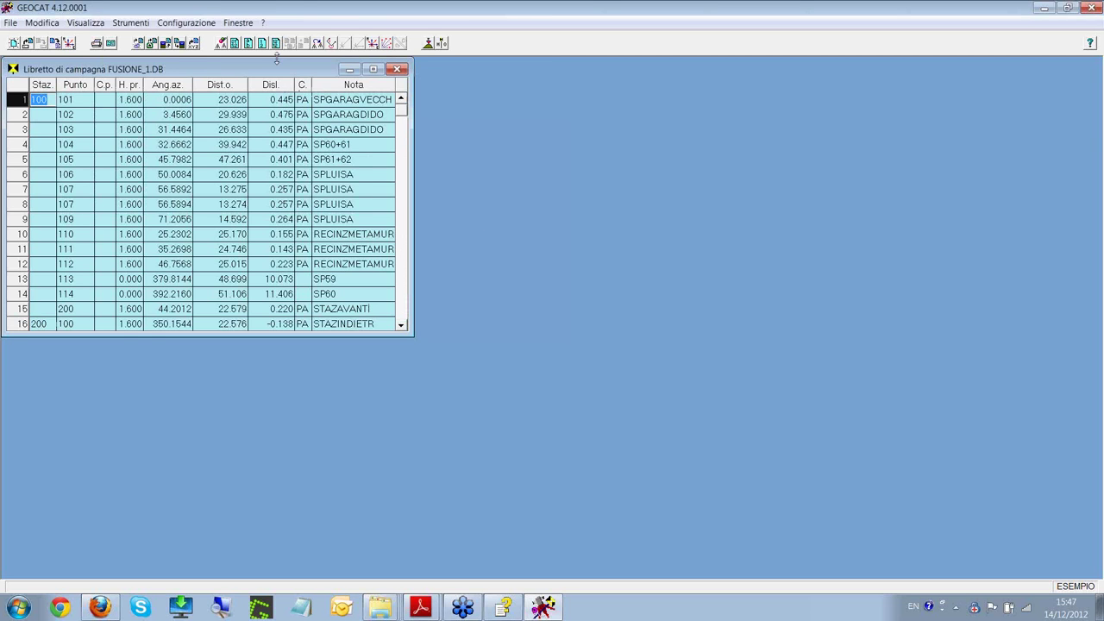
drag(280, 74, 286, 78)
click(25, 44)
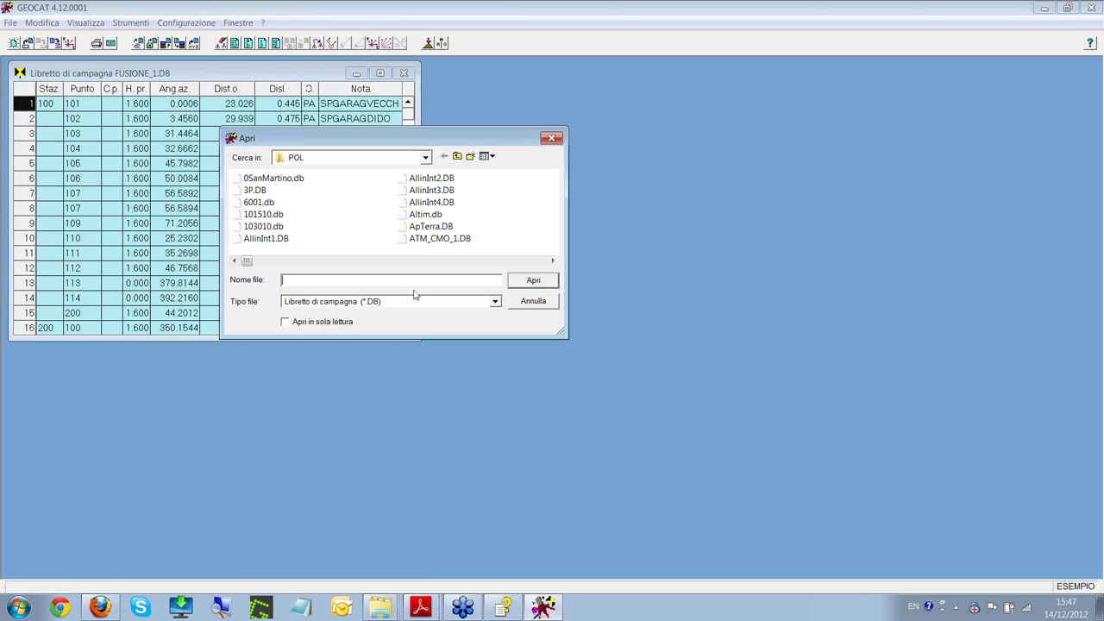
click(421, 240)
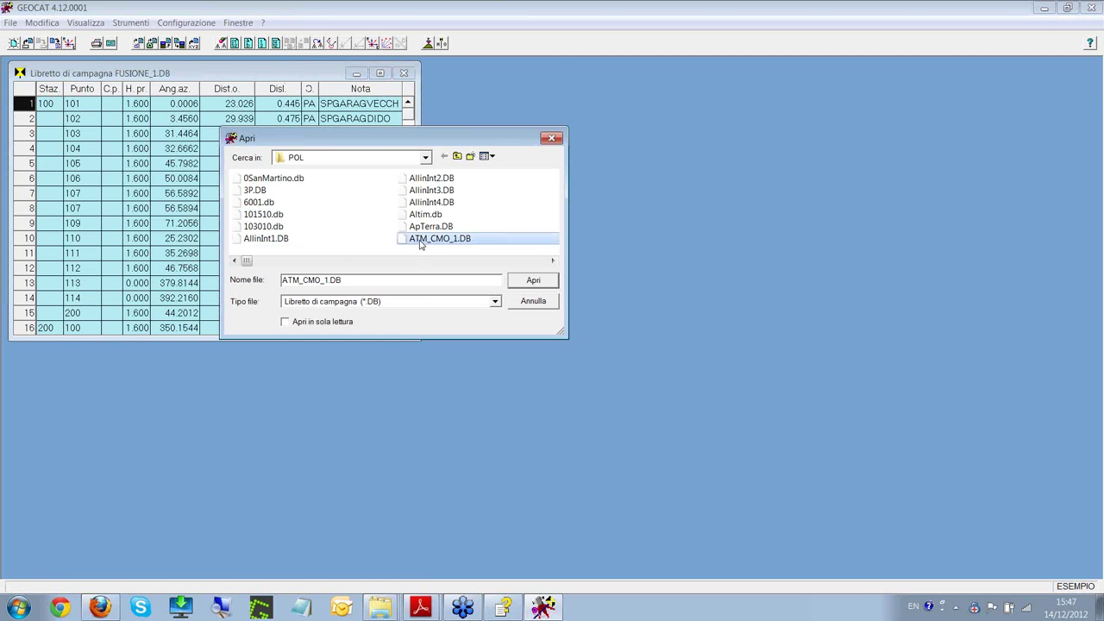
key(f)
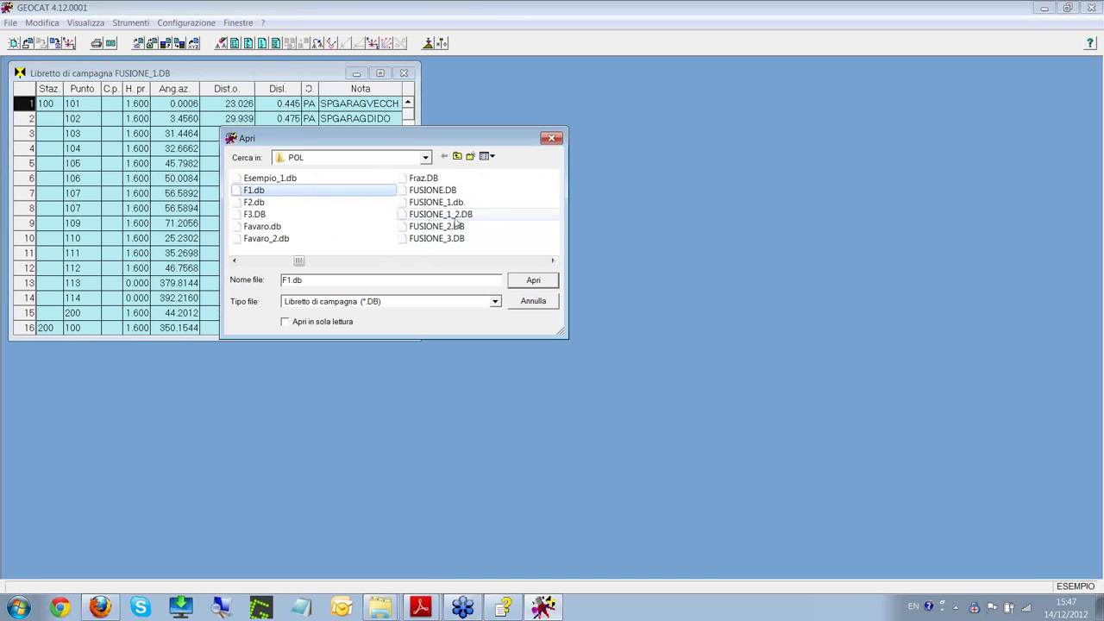
click(440, 214)
click(528, 282)
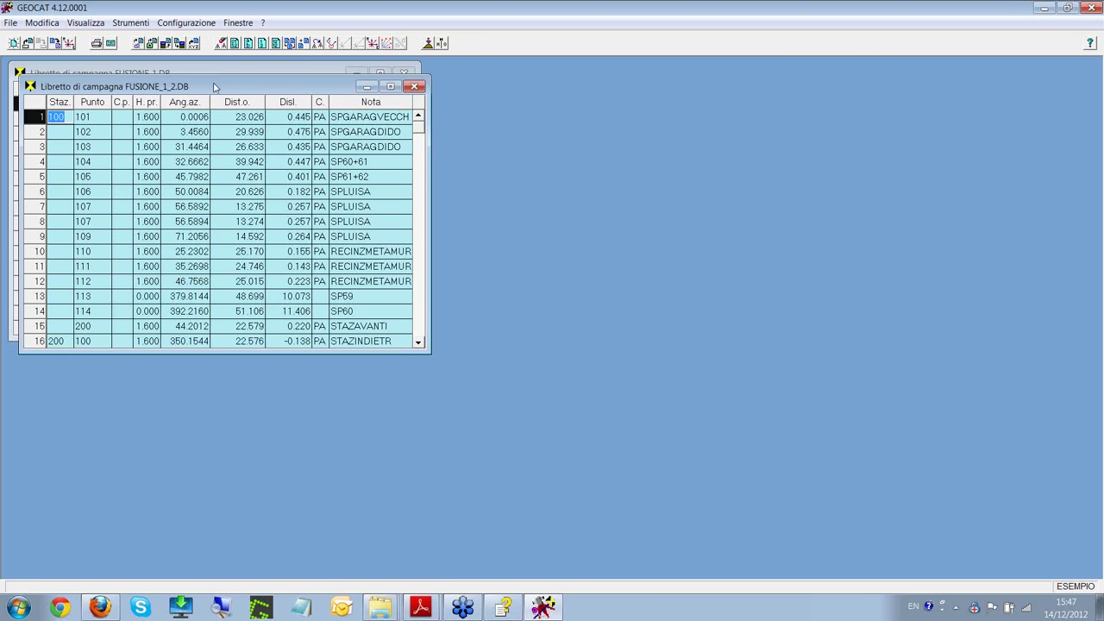
drag(214, 86, 636, 76)
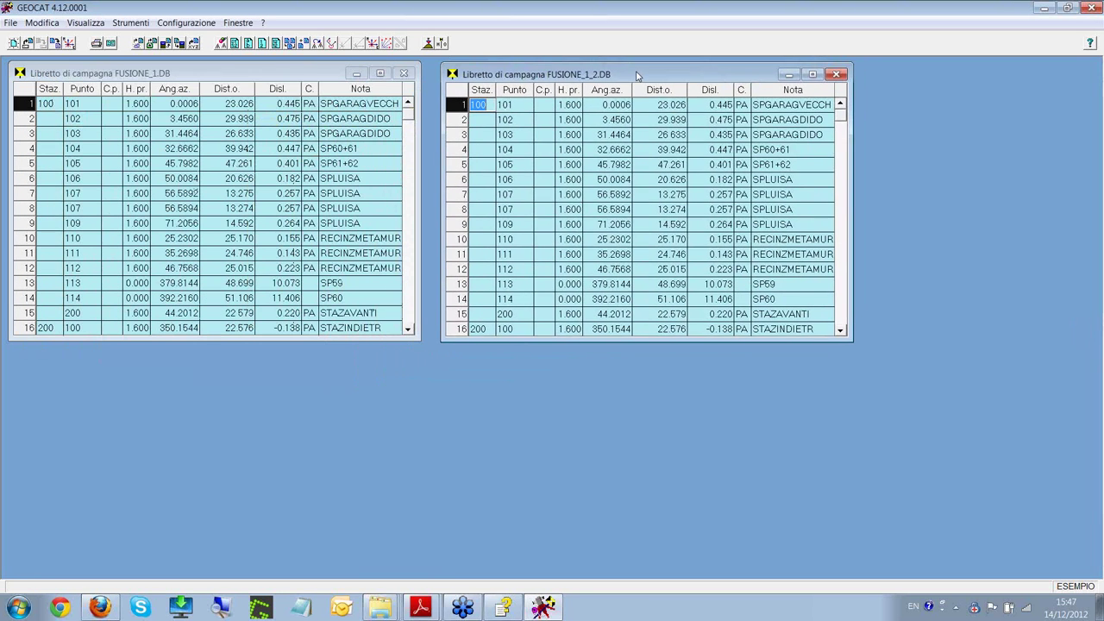
click(277, 77)
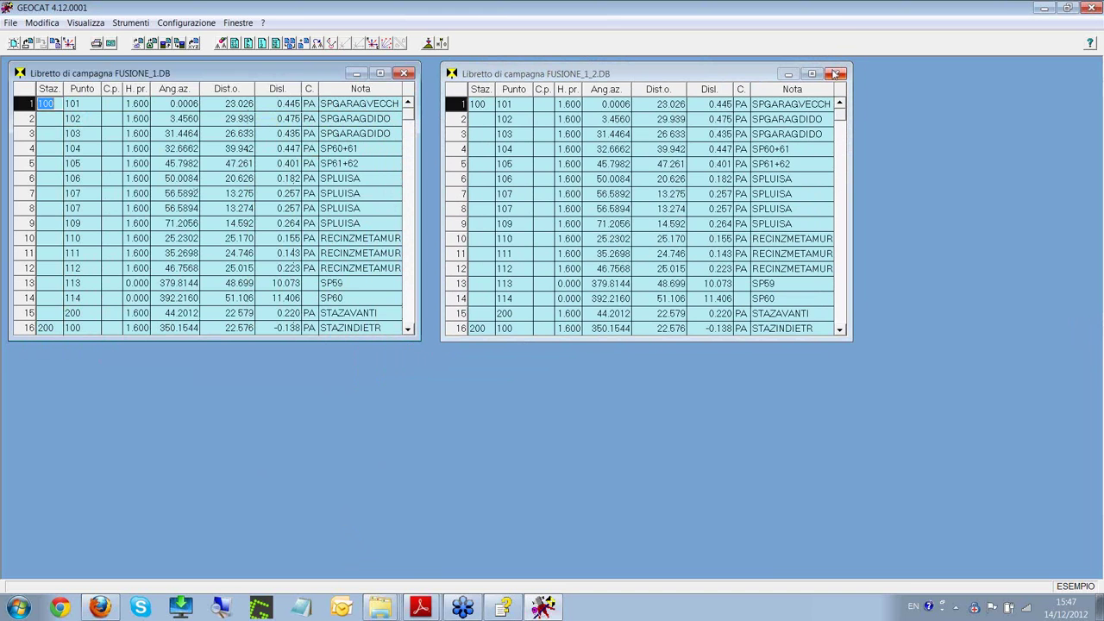
click(835, 74)
- Open the field book FUSIONE_2.DB beside the FUSIONE_1 field book
click(40, 43)
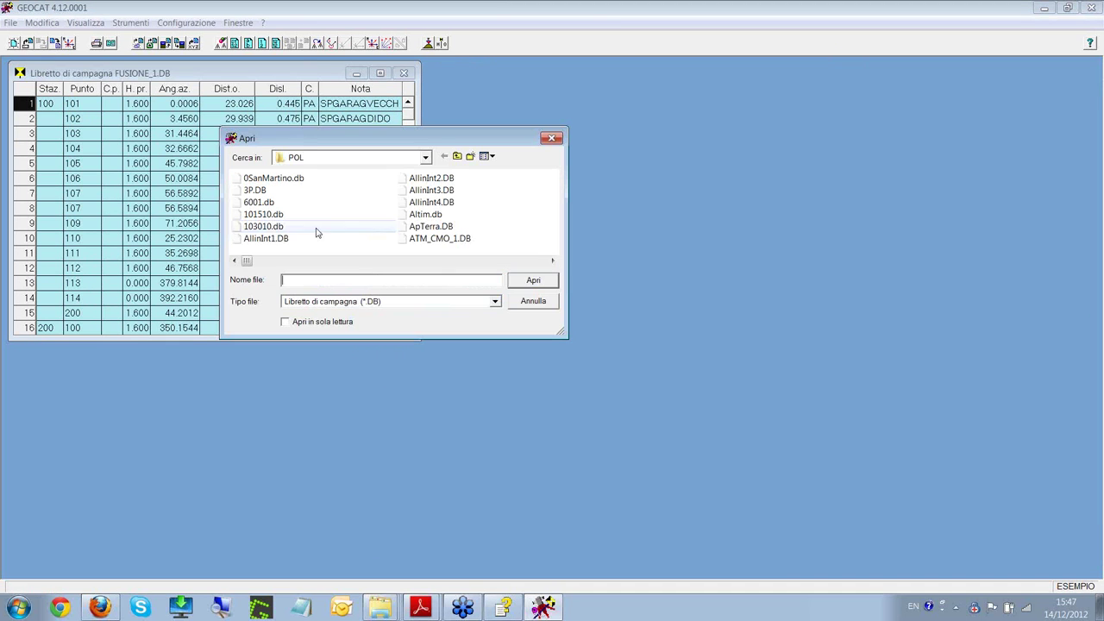
click(450, 241)
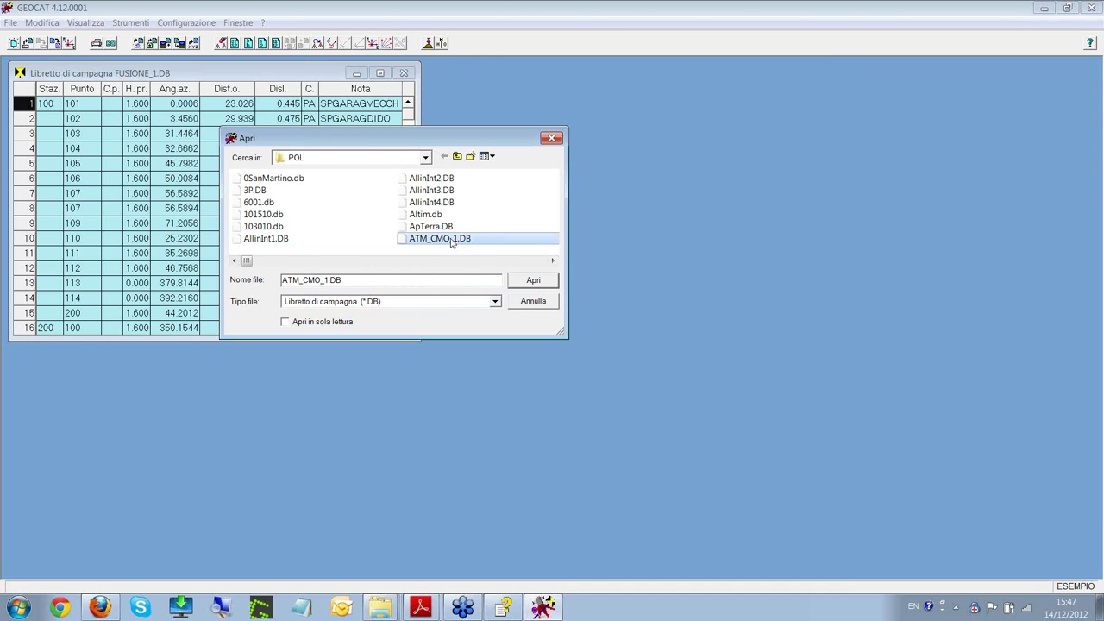
key(f)
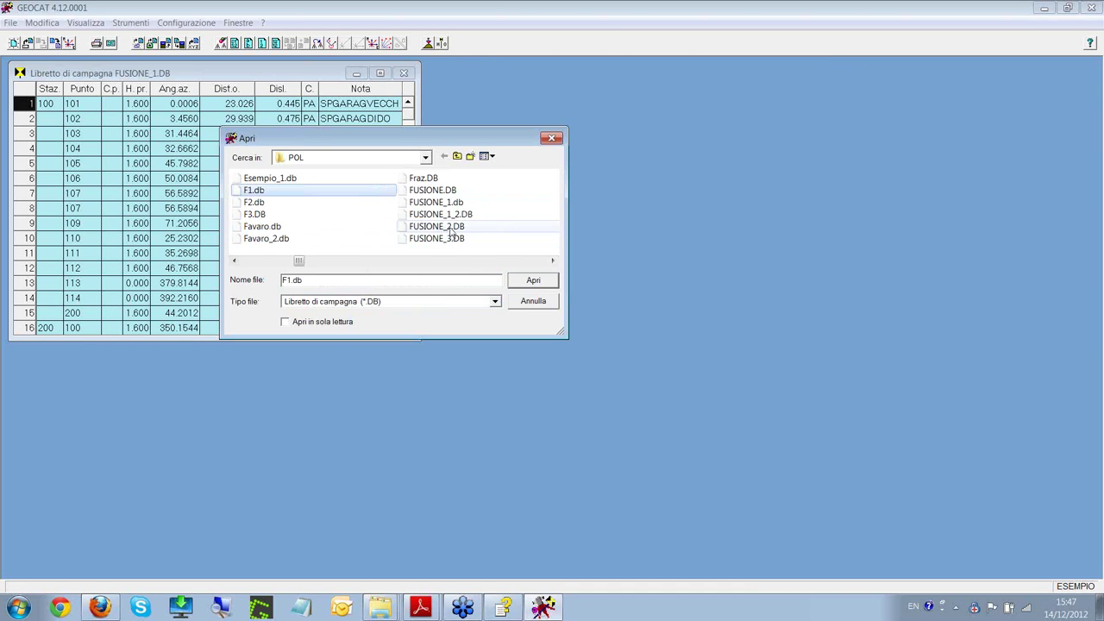
click(447, 227)
click(534, 281)
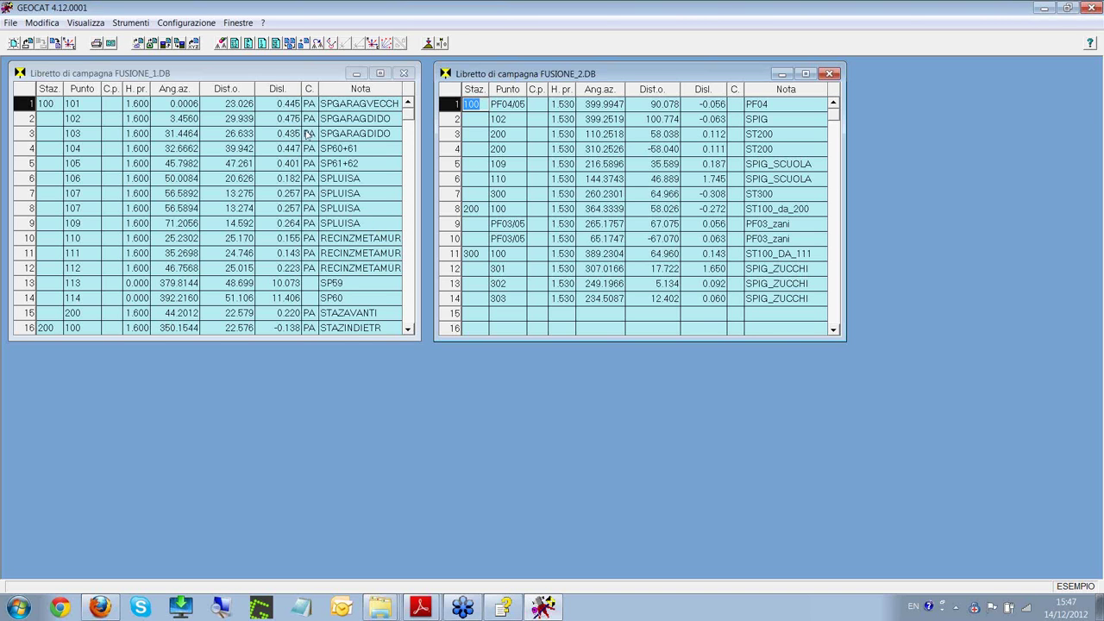
click(274, 77)
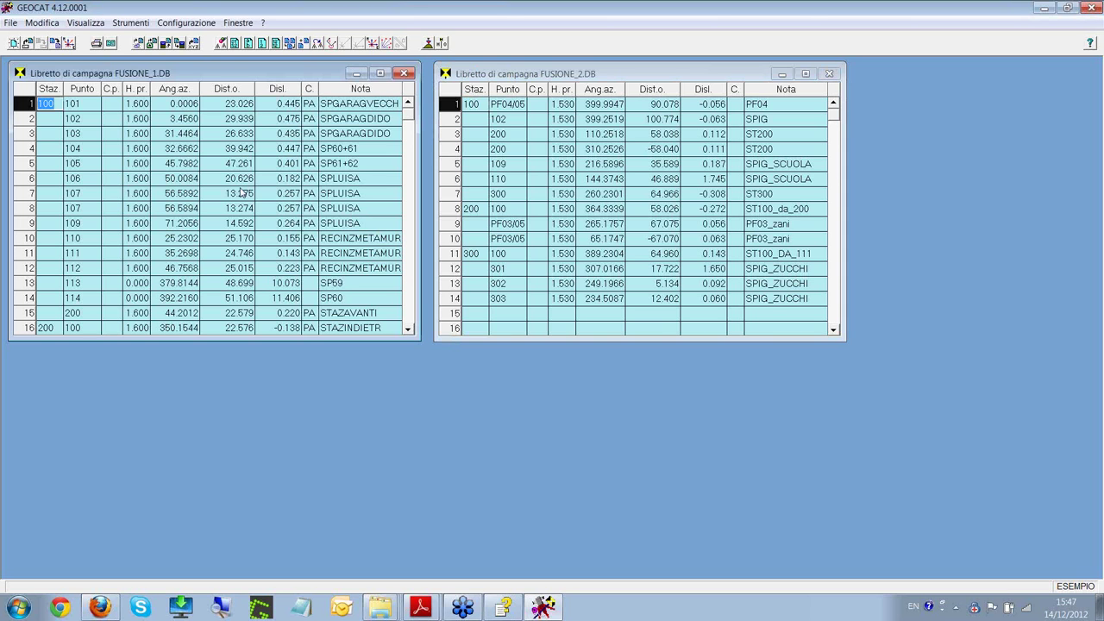
click(624, 76)
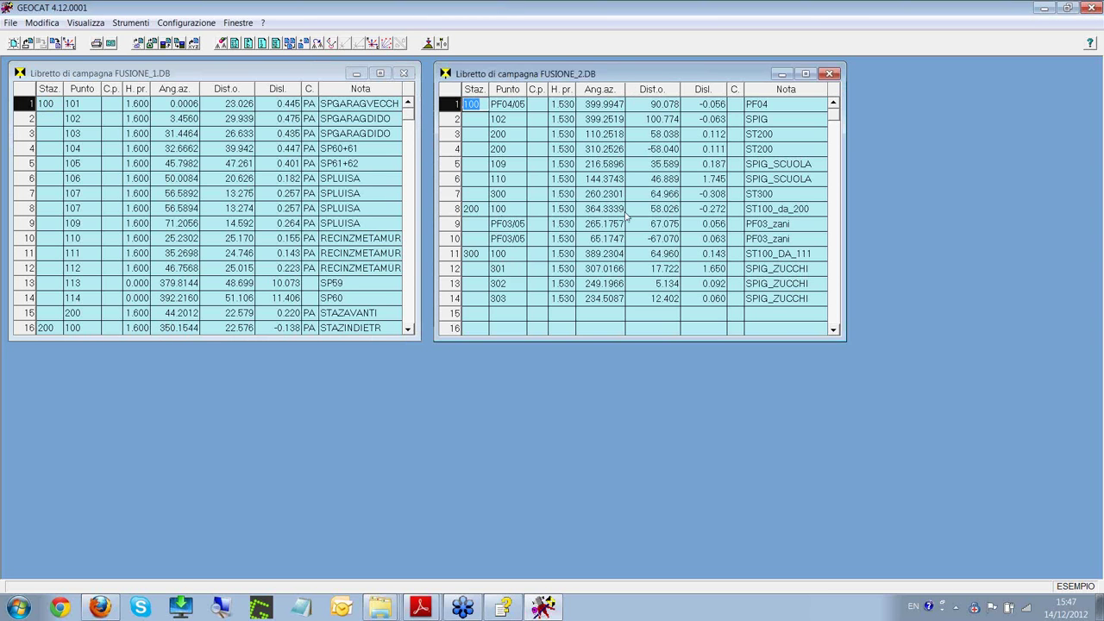
click(115, 89)
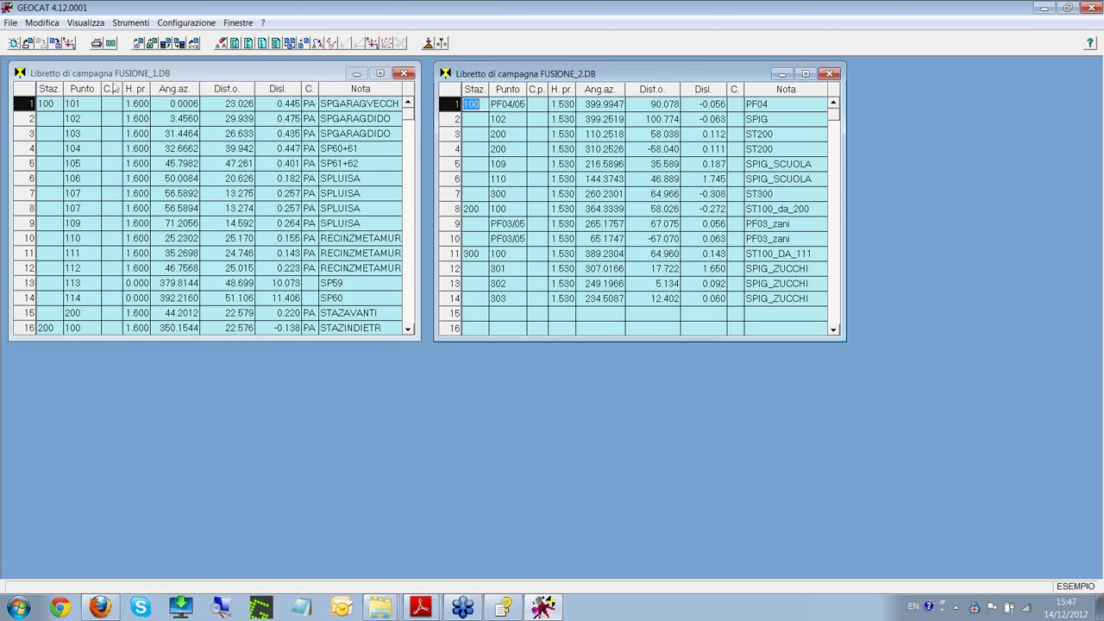
- Select the rows of points 106 and 107 (row 7) in FUSIONE_1 and points 302 and 303 in FUSIONE_2
click(182, 75)
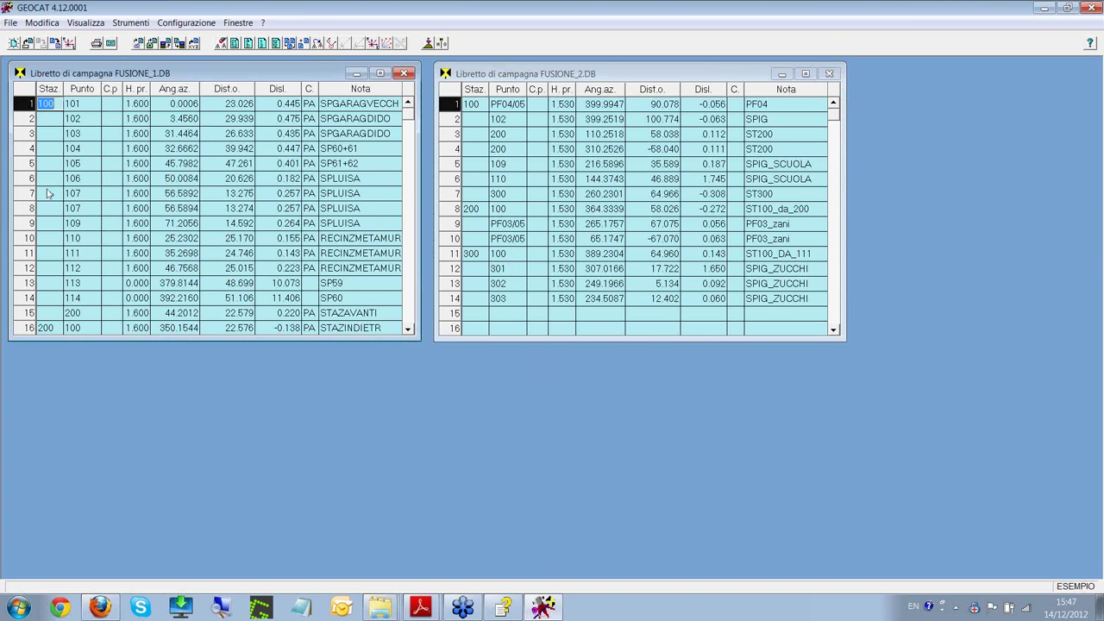
click(31, 195)
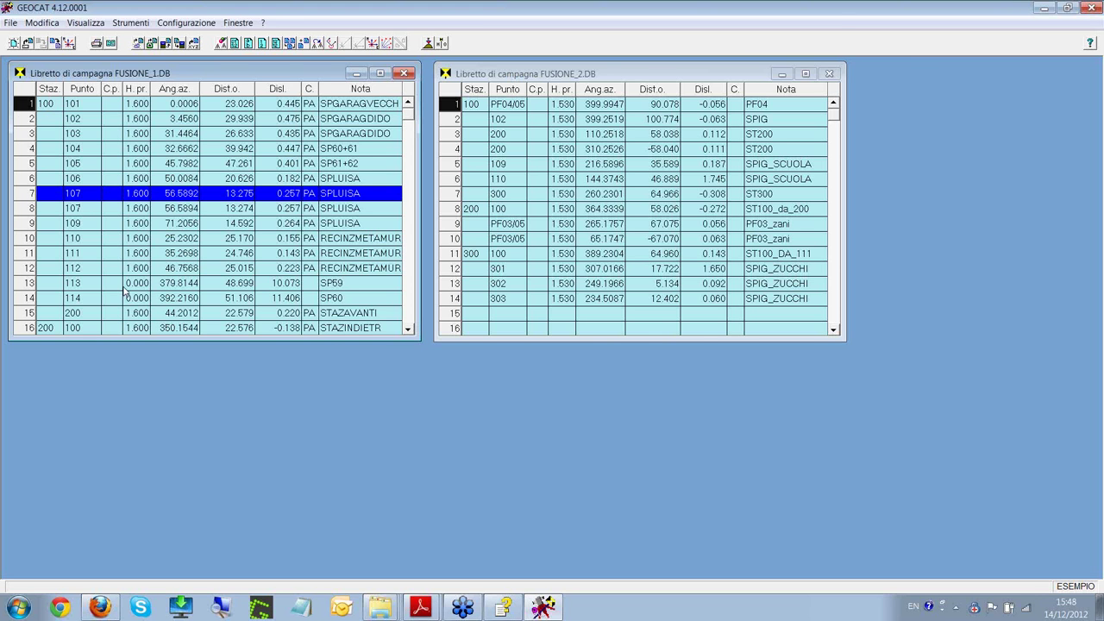
click(455, 285)
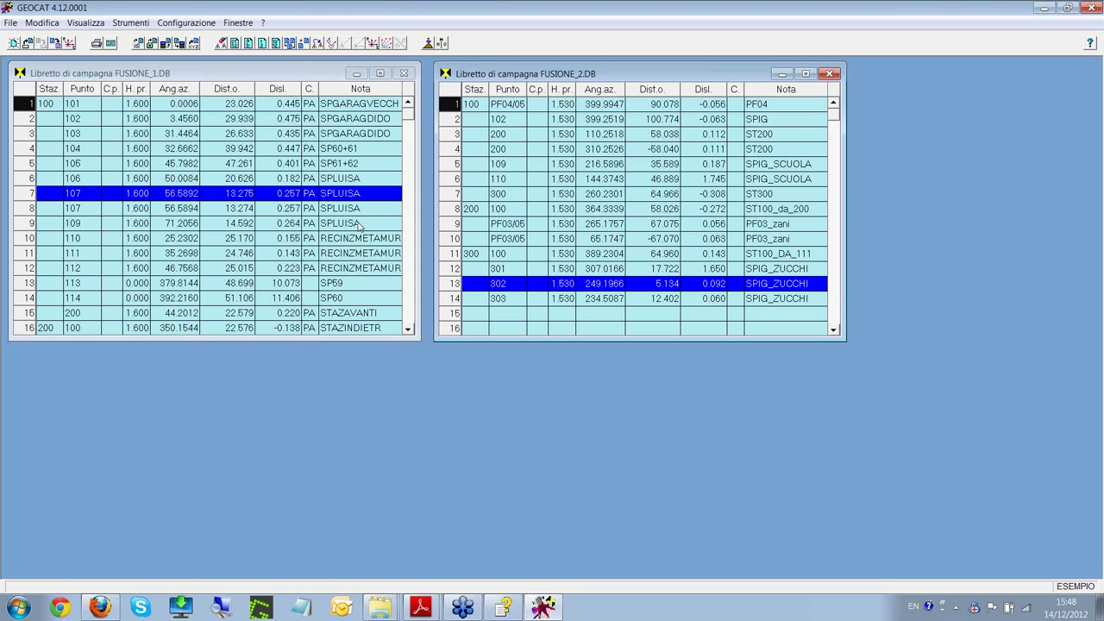
shift+click(30, 178)
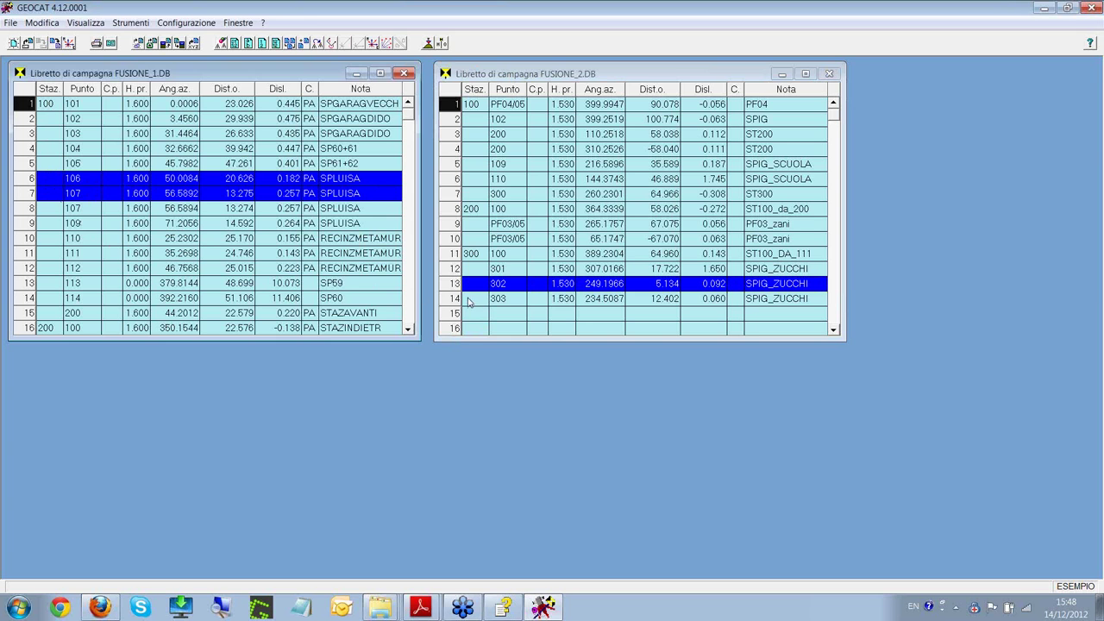
shift+click(465, 302)
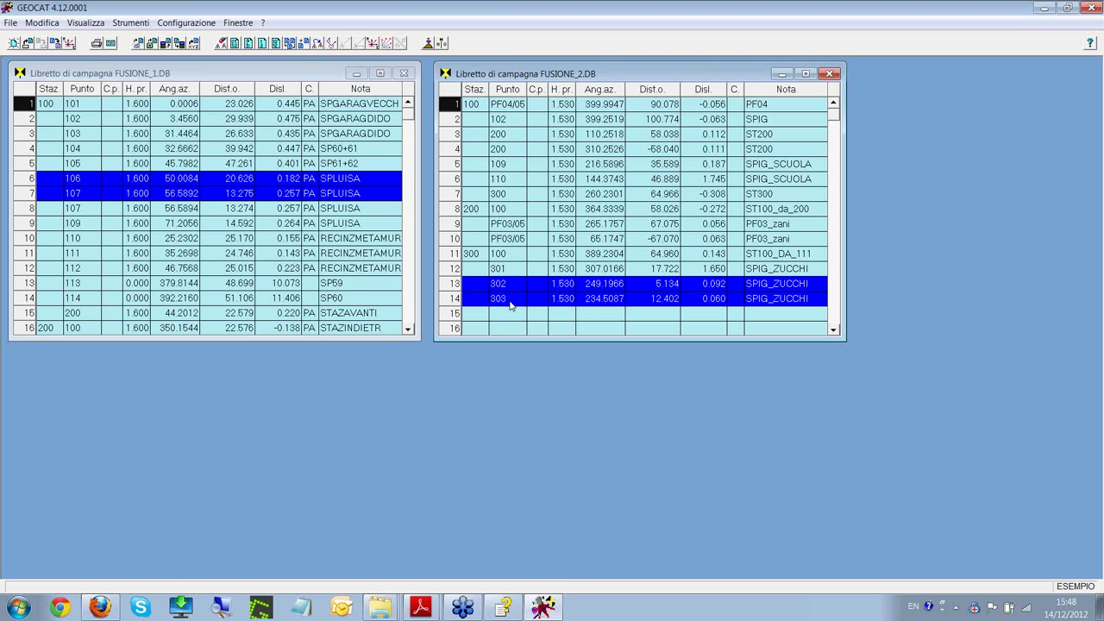
- Generate the CAD drawing (Disegno CAD) of the FUSIONE_1 field book and open it in ZWCAD
click(283, 78)
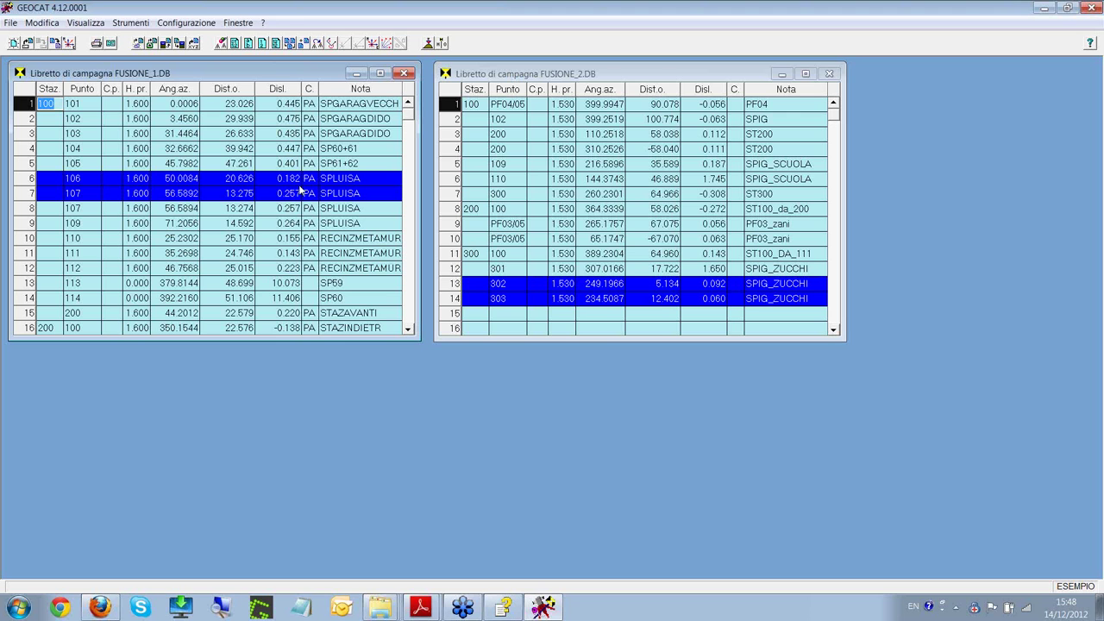
right_click(241, 233)
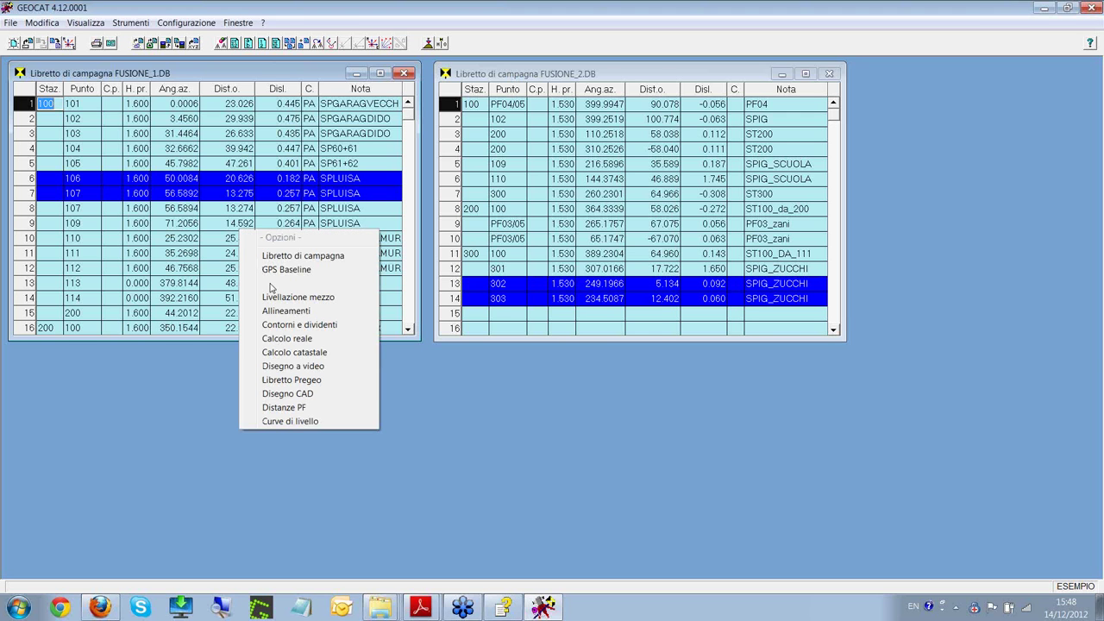
click(354, 396)
click(482, 356)
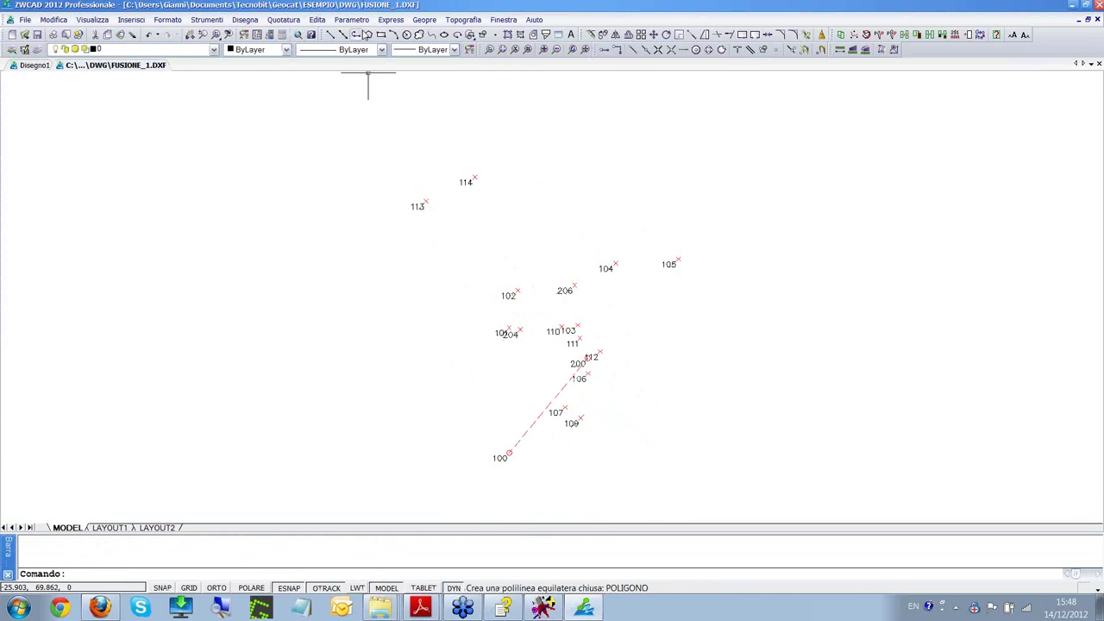
- Return to GEOCAT and generate the CAD drawing of the FUSIONE_2 field book in ZWCAD
click(545, 609)
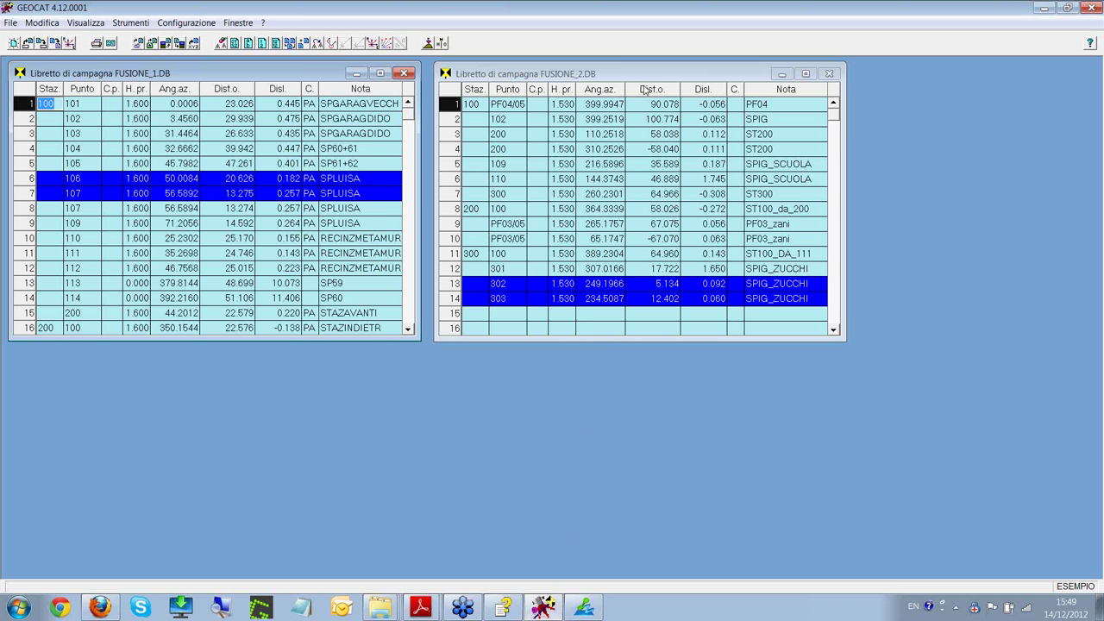
click(645, 75)
right_click(701, 229)
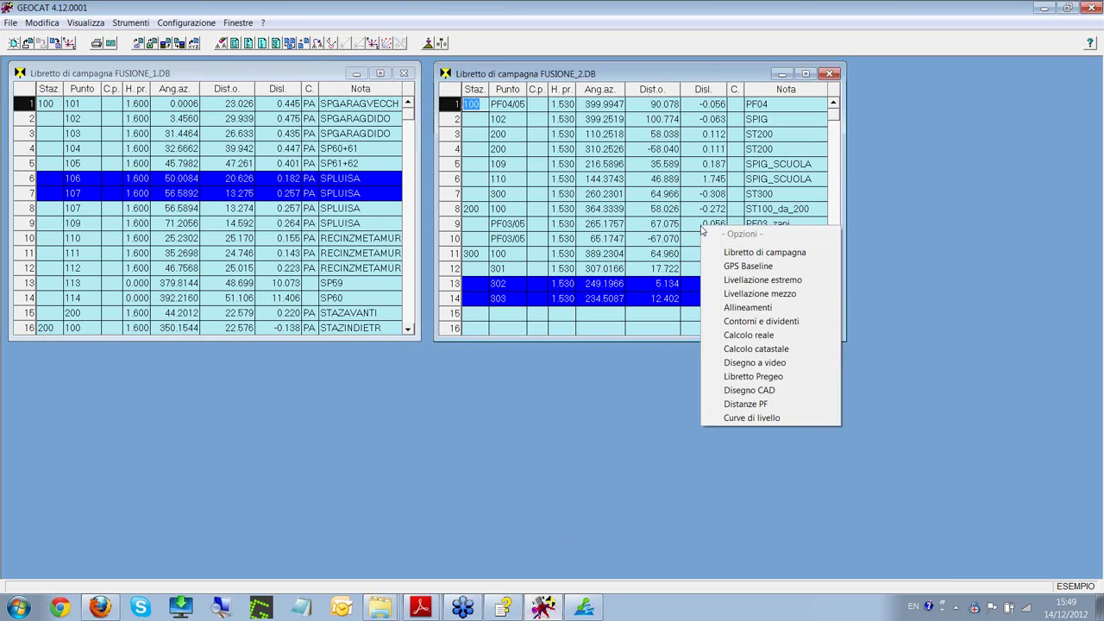
click(746, 389)
click(480, 354)
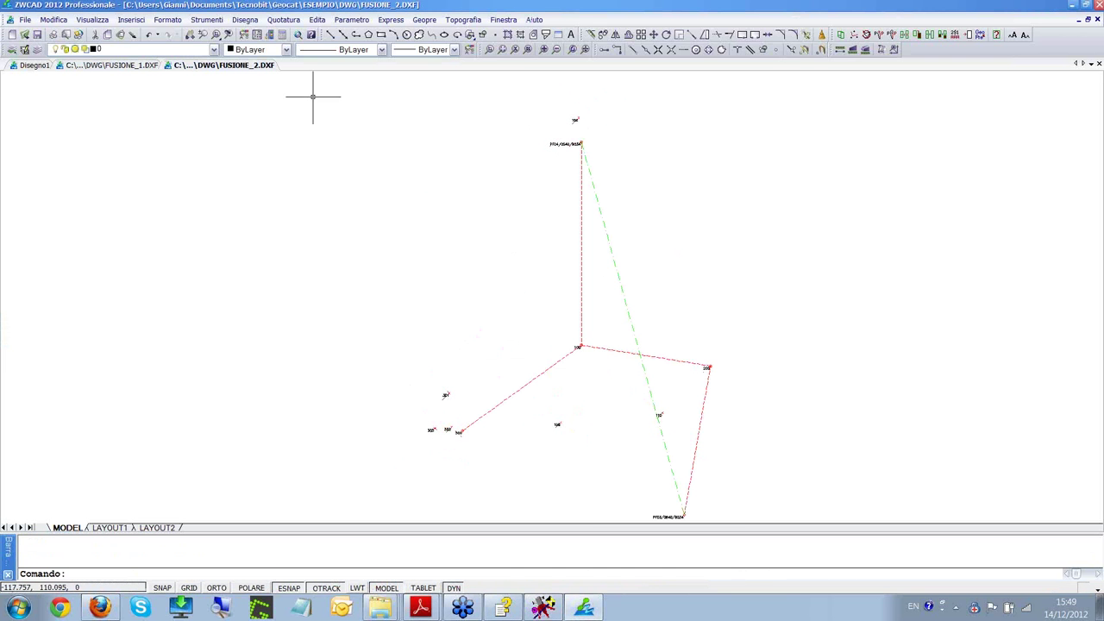
- Compare the points in the FUSIONE_1.DXF drawing with those in FUSIONE_2.DXF, finishing on FUSIONE_2.DXF
click(89, 69)
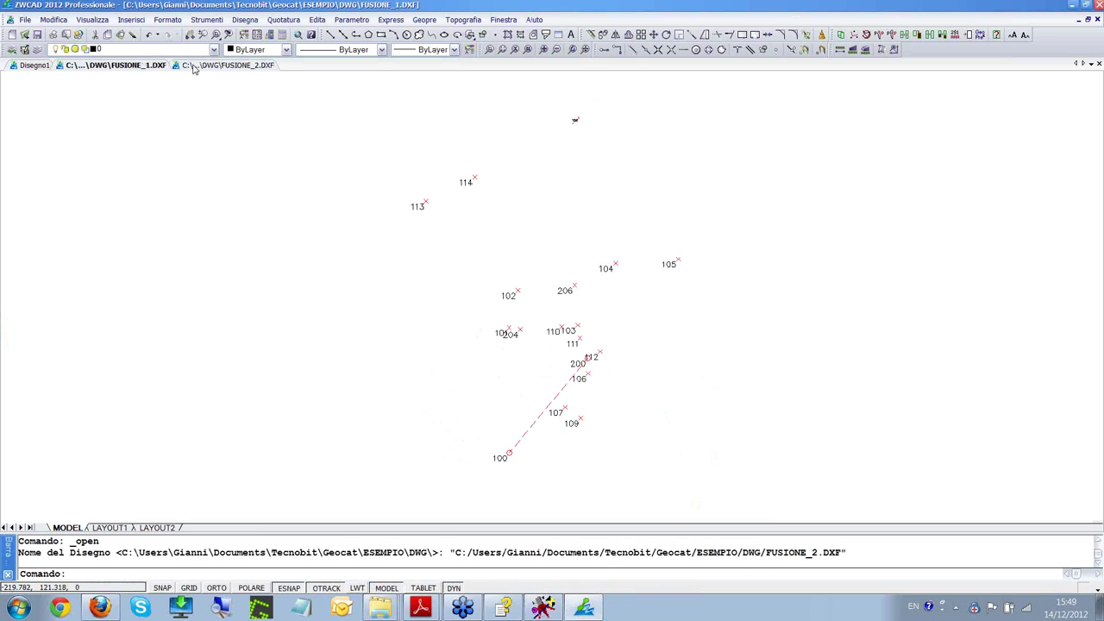
click(205, 71)
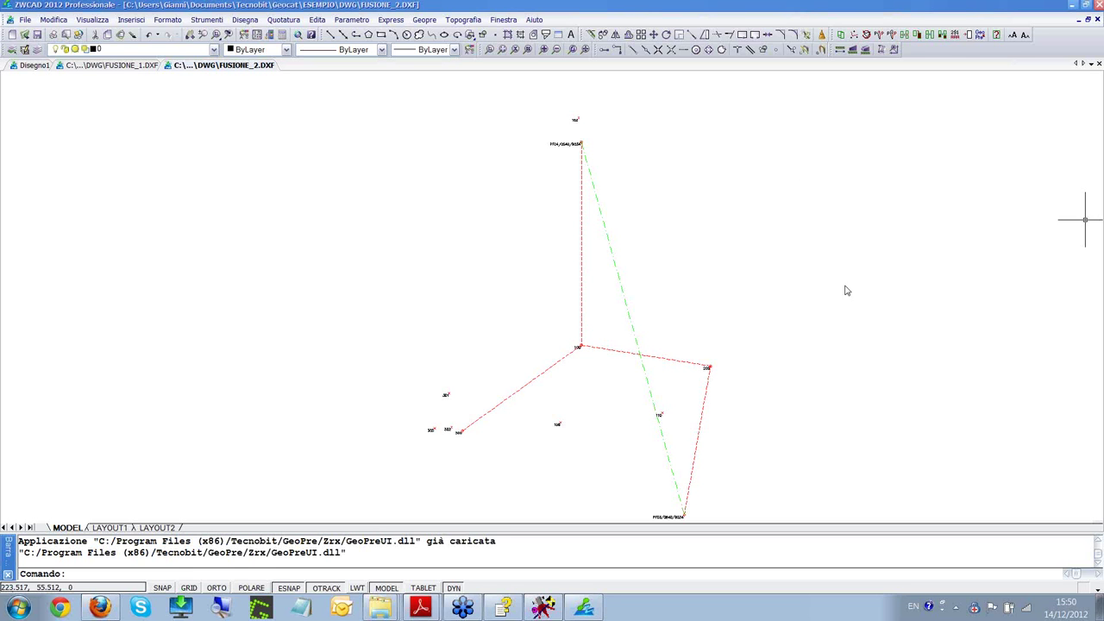
click(53, 20)
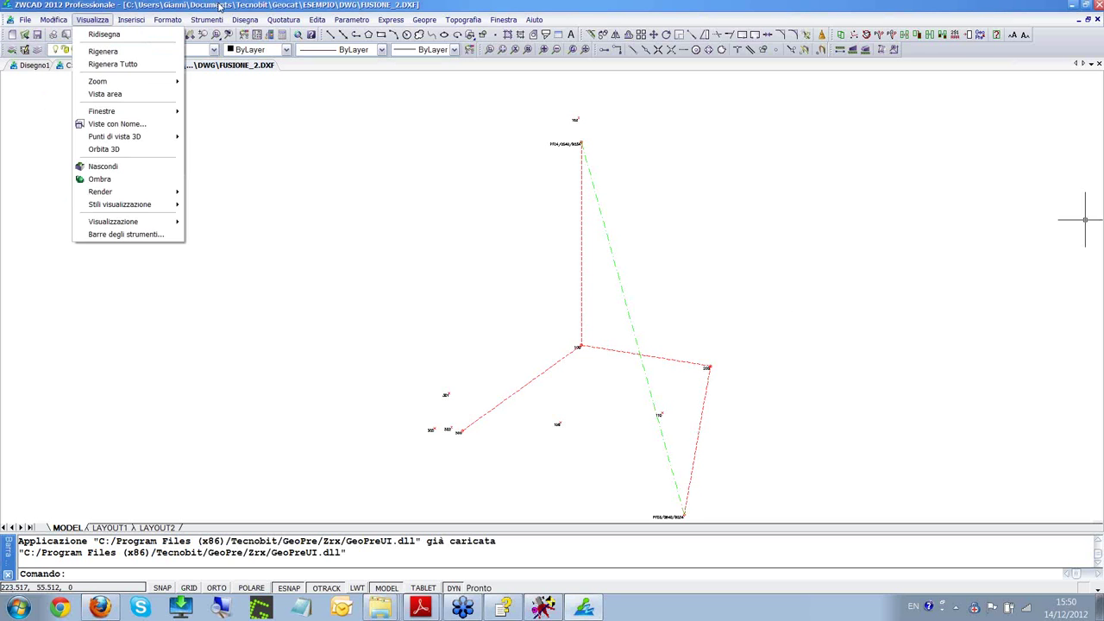
click(221, 8)
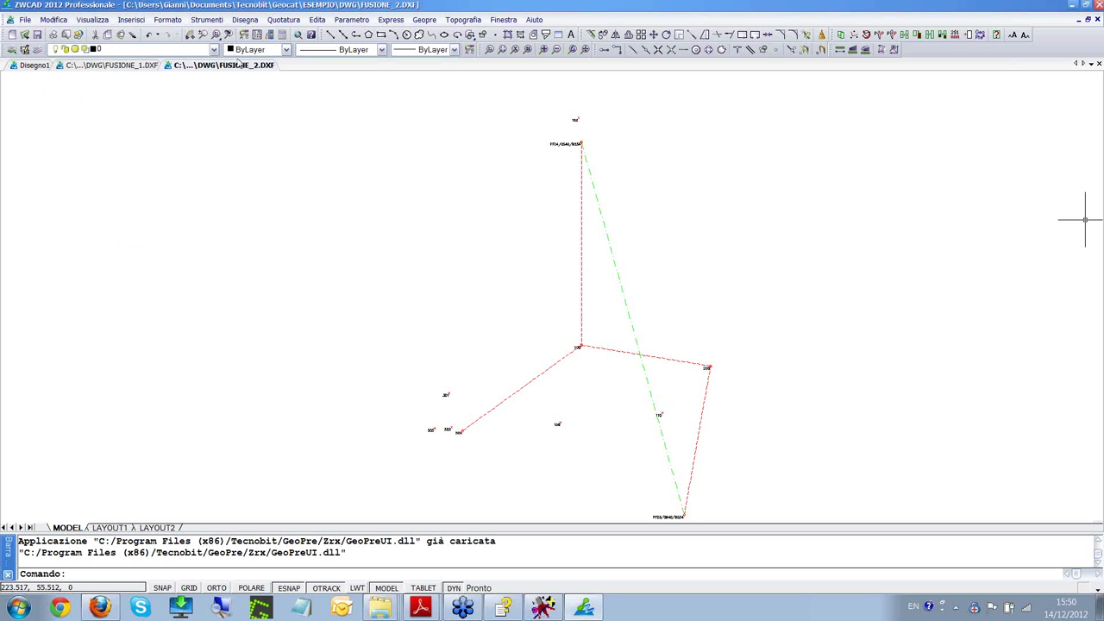
- Select every entity in the FUSIONE_2.DXF drawing and set their colour to blue (blu)
click(52, 20)
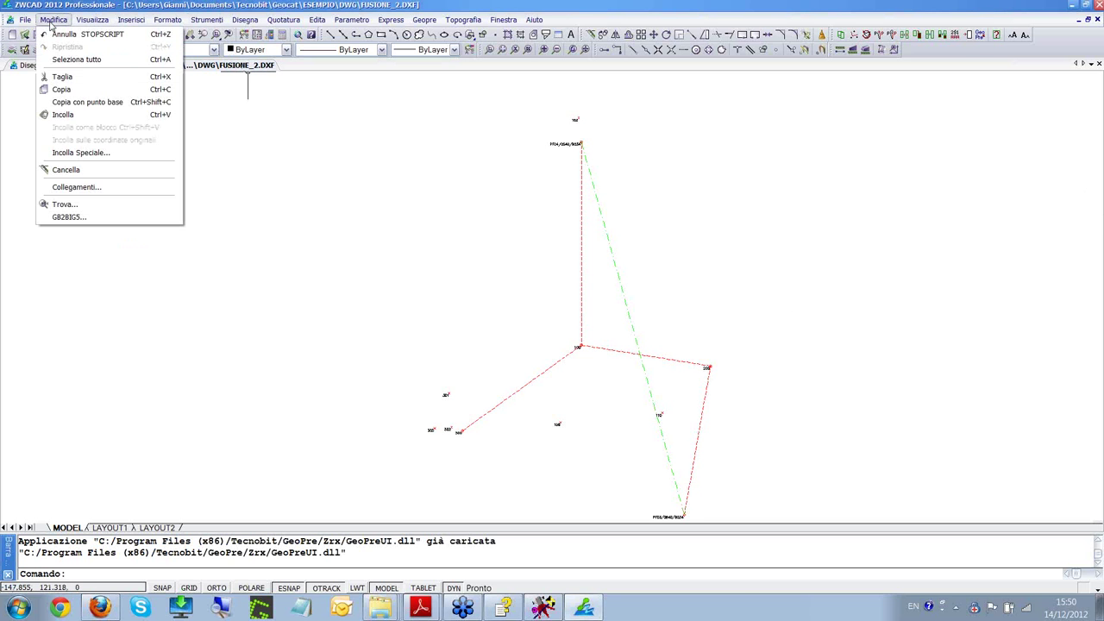
click(76, 60)
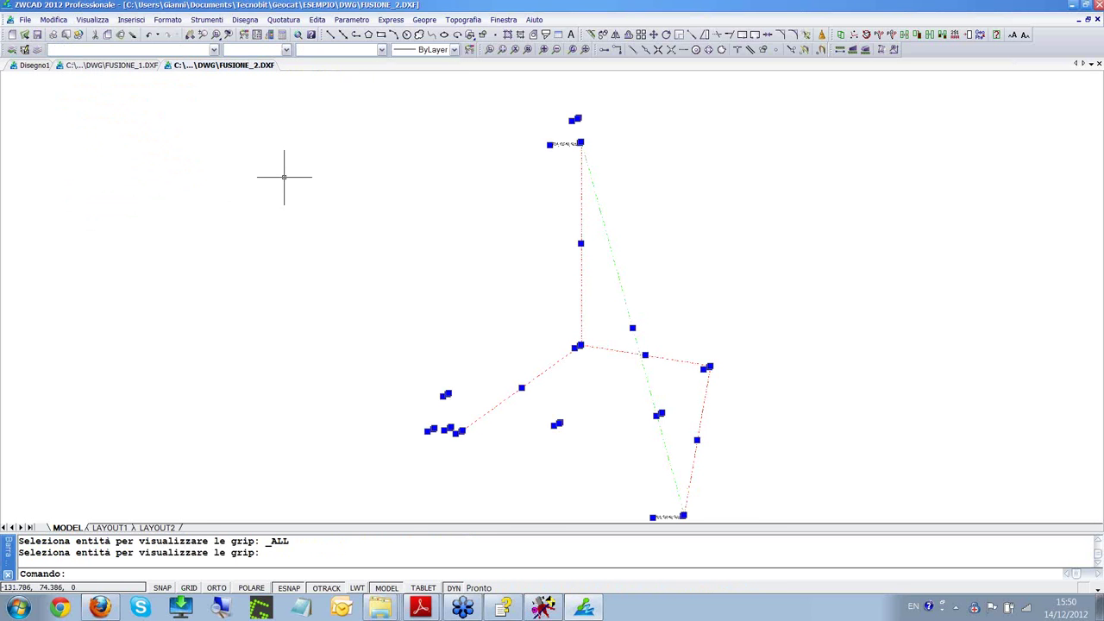
click(286, 50)
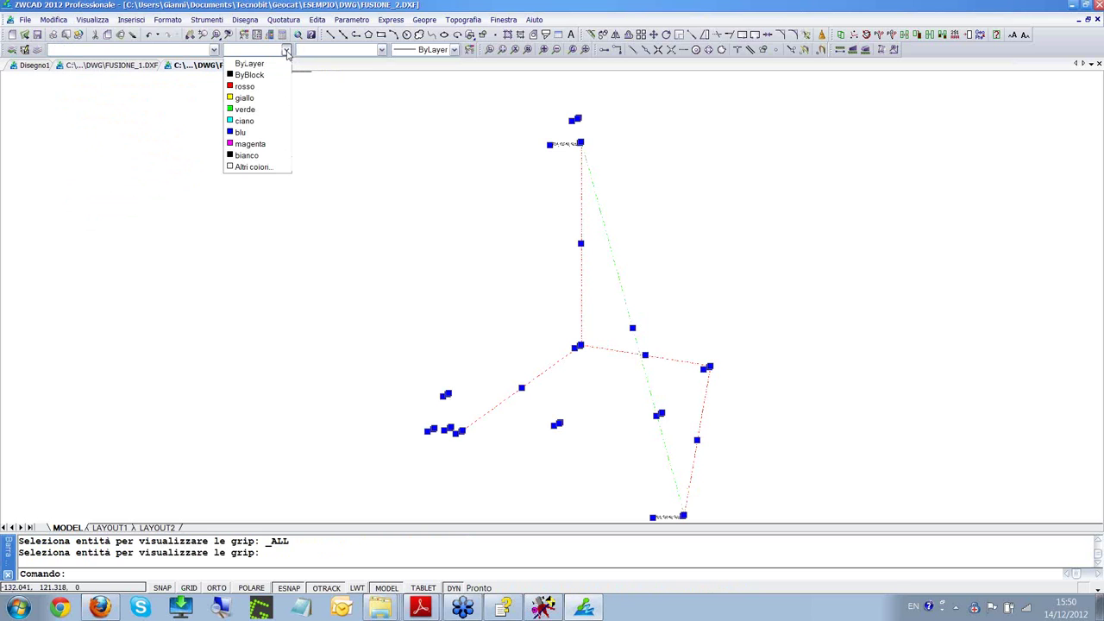
click(236, 136)
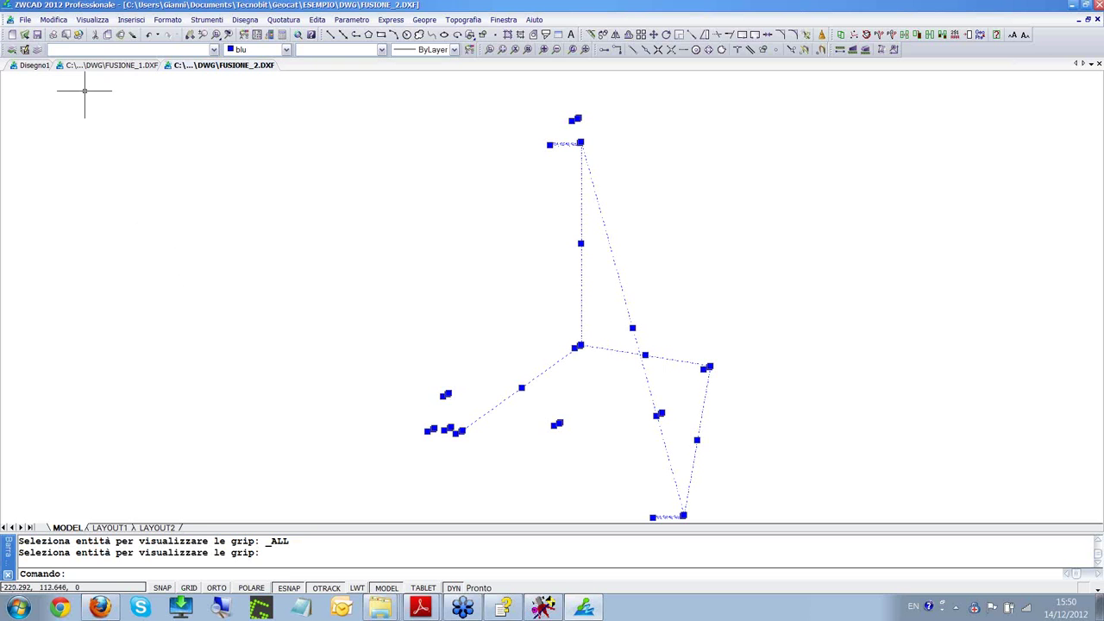
- Copy the blue FUSIONE_2 entities into FUSIONE_1.DXF, placing them in the empty area to the west of its existing points
click(54, 19)
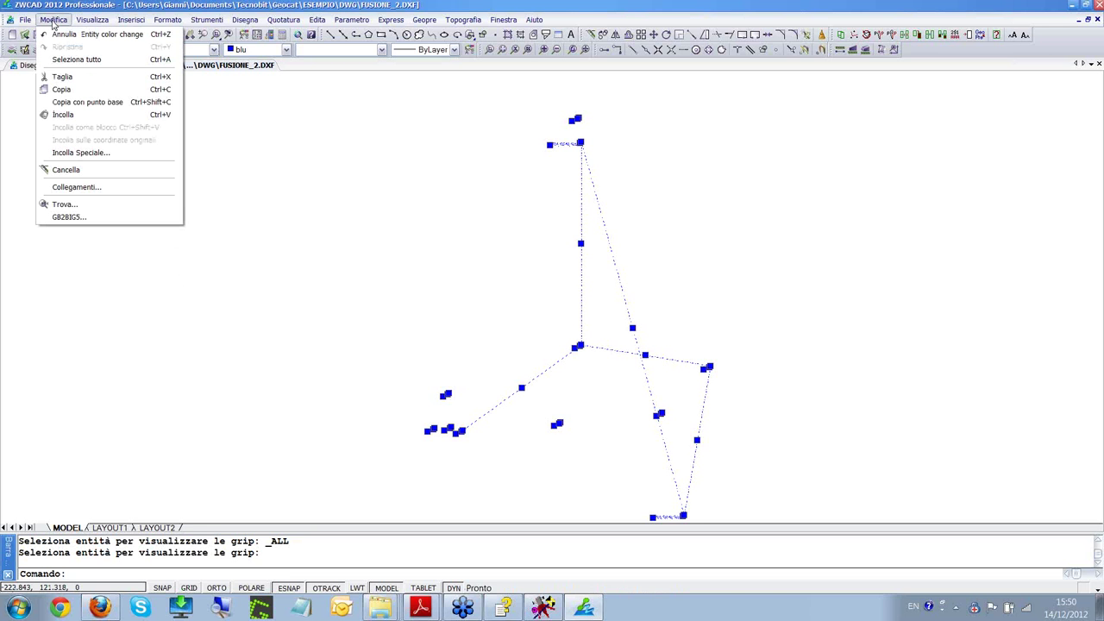
click(67, 89)
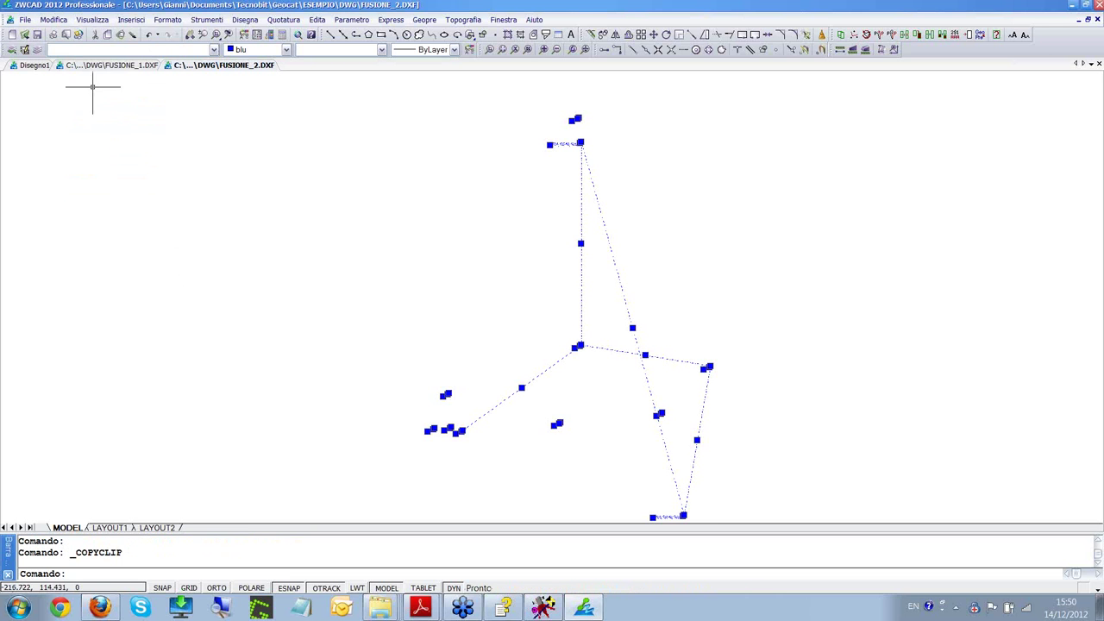
click(125, 69)
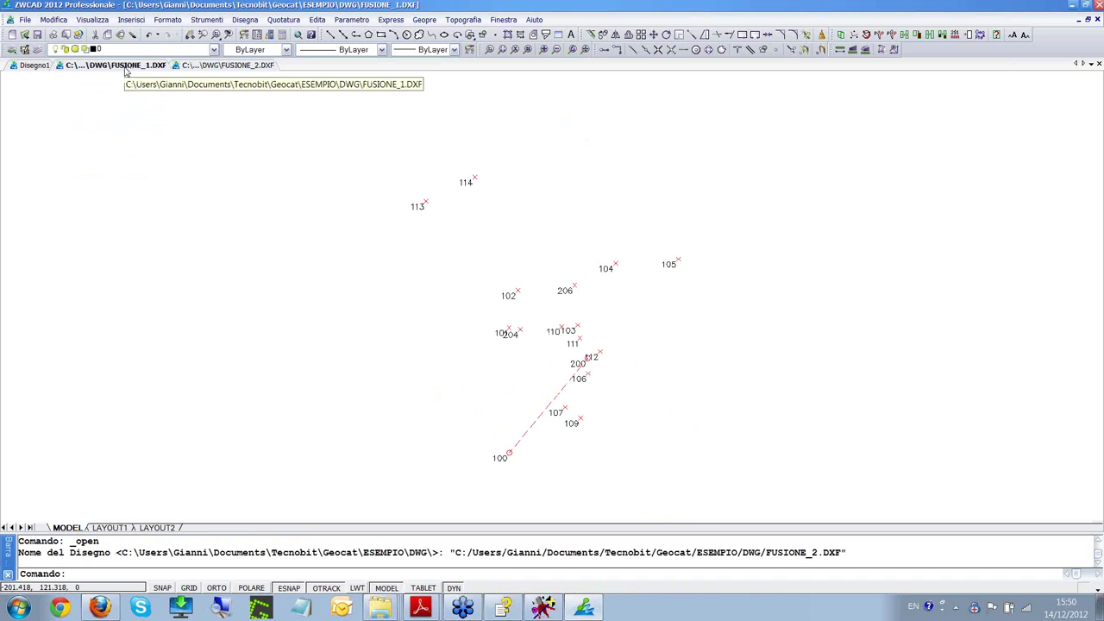
click(57, 21)
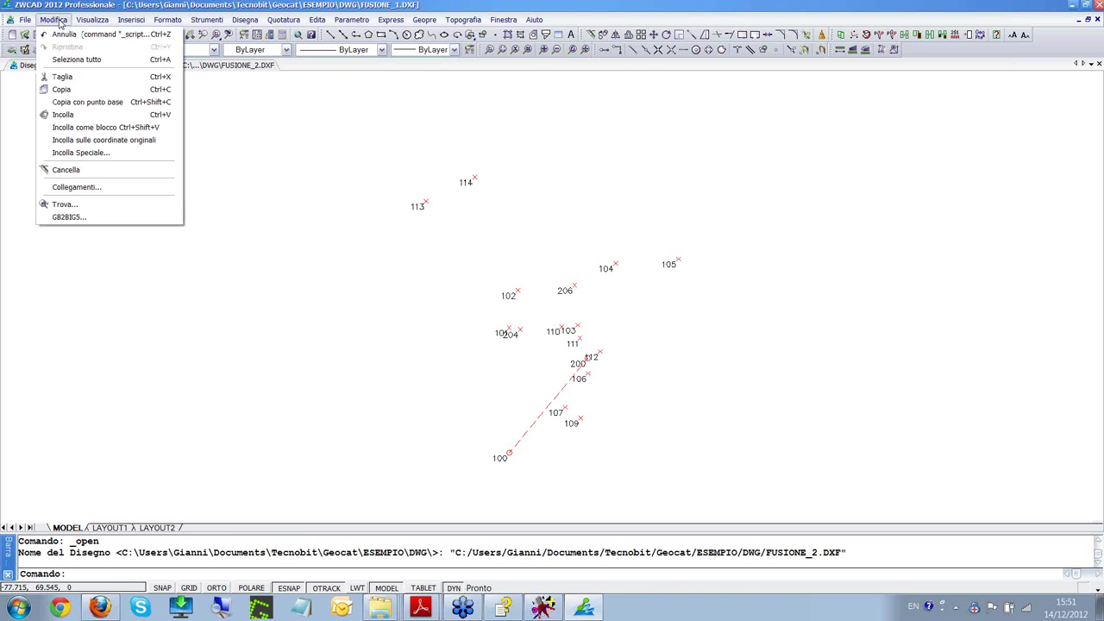
click(62, 114)
scroll(221, 308, down, 6)
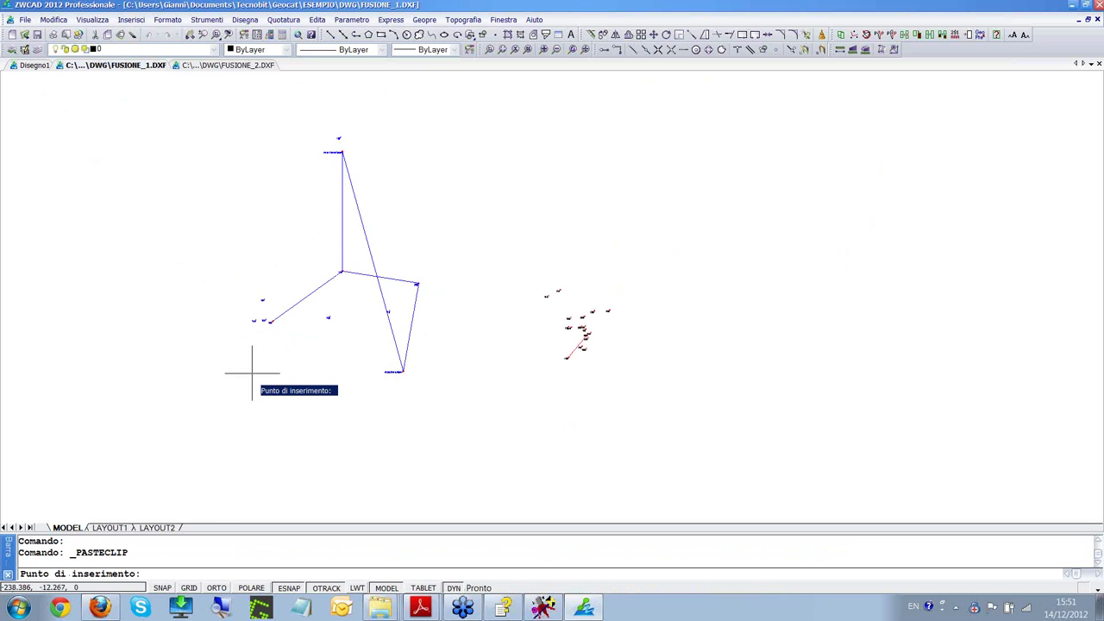
scroll(251, 373, up, 2)
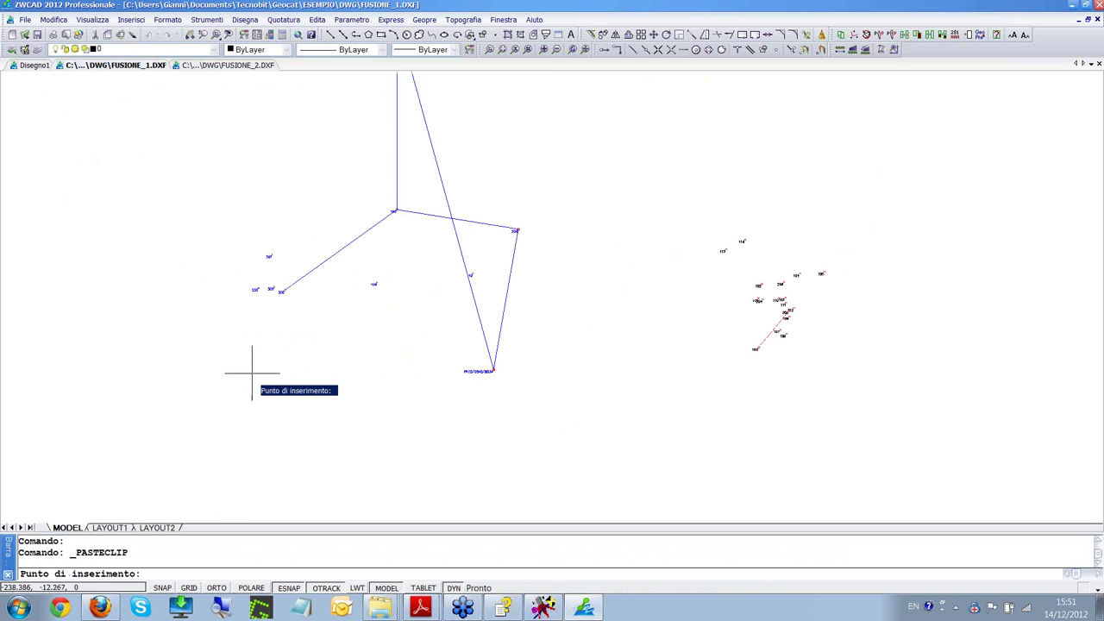
click(204, 465)
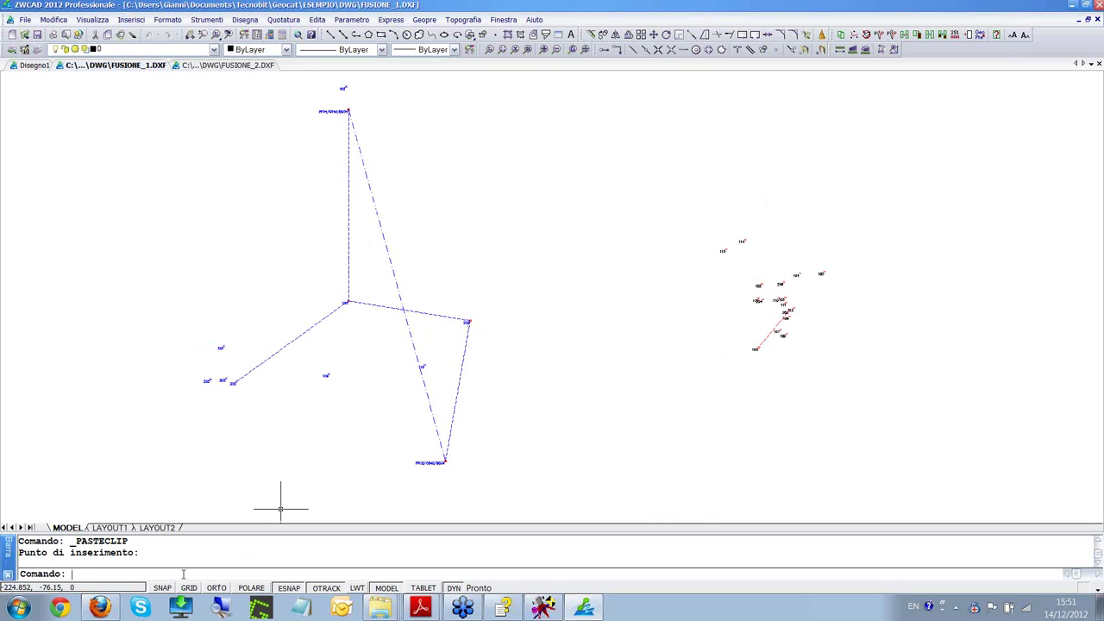
- Start the ALLINEA command on the whole pasted blue survey and match its point 302 to point 107 of FUSIONE_1
key(Caps_Lock)
text(LLINEA)
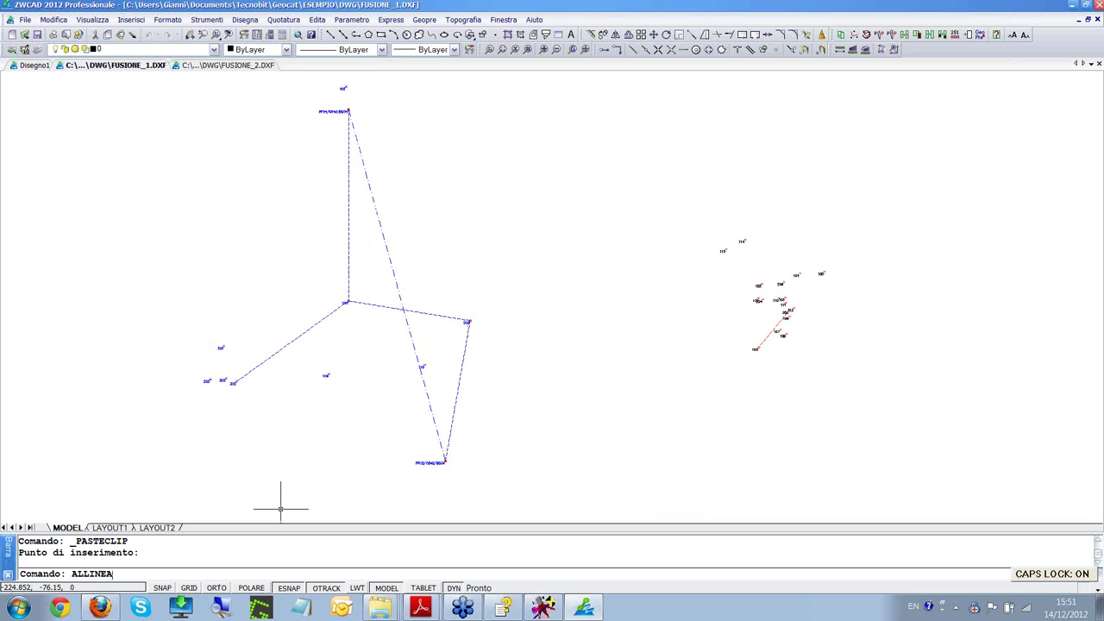
key(Return)
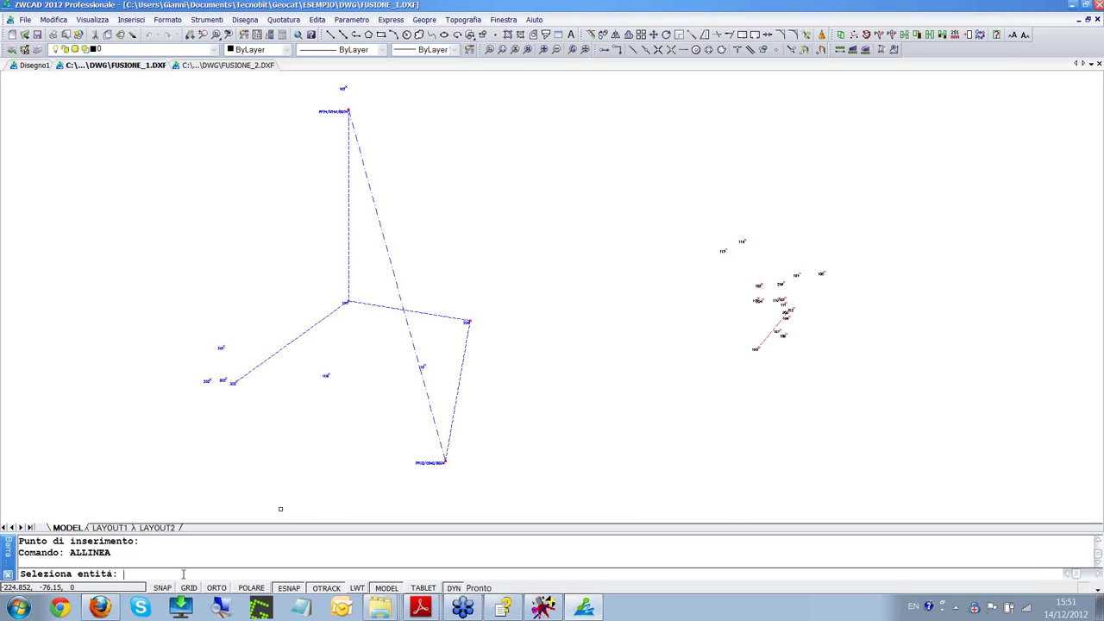
click(163, 77)
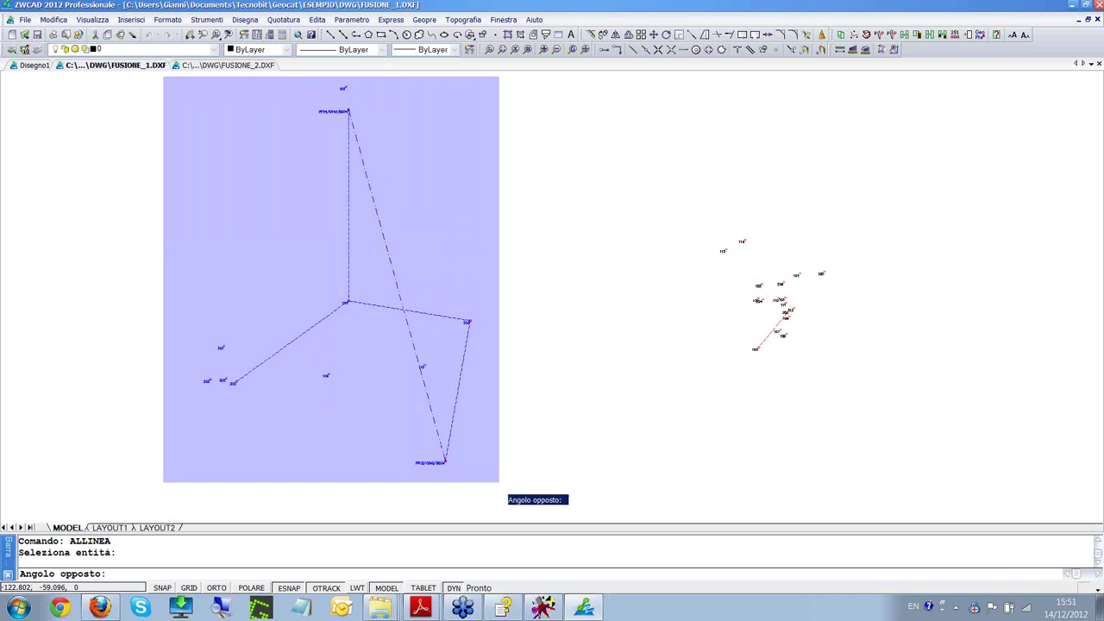
click(499, 481)
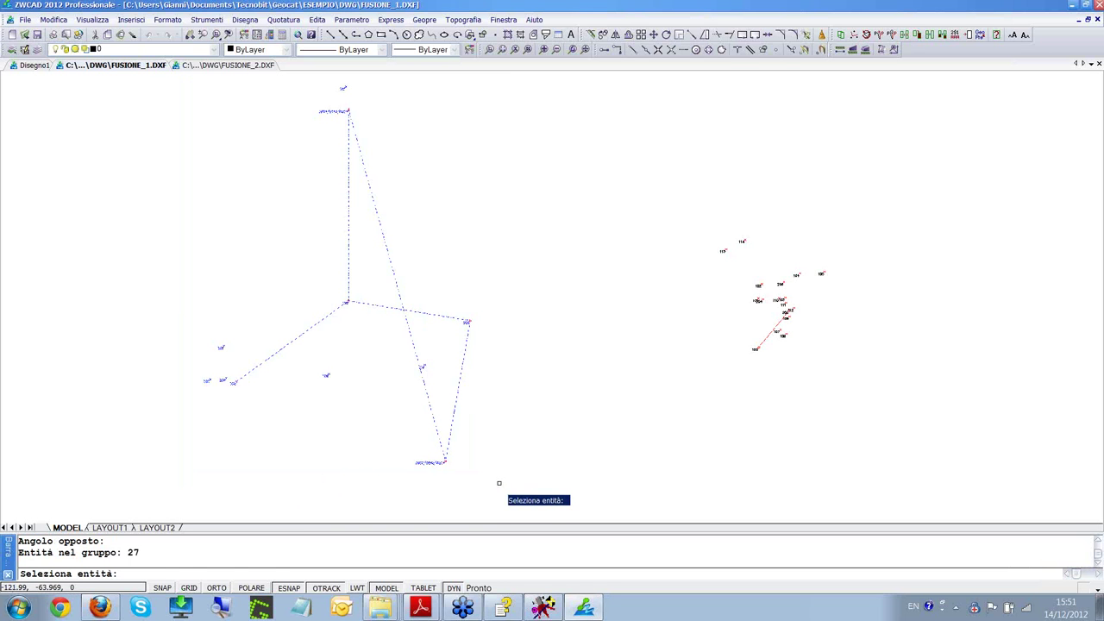
key(Return)
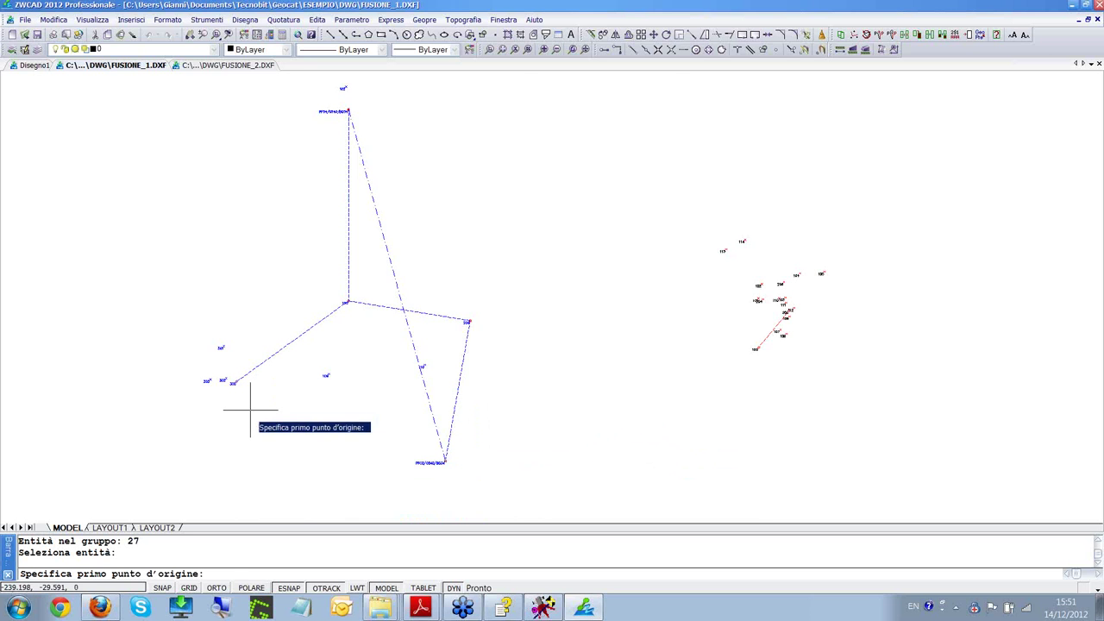
scroll(246, 393, up, 5)
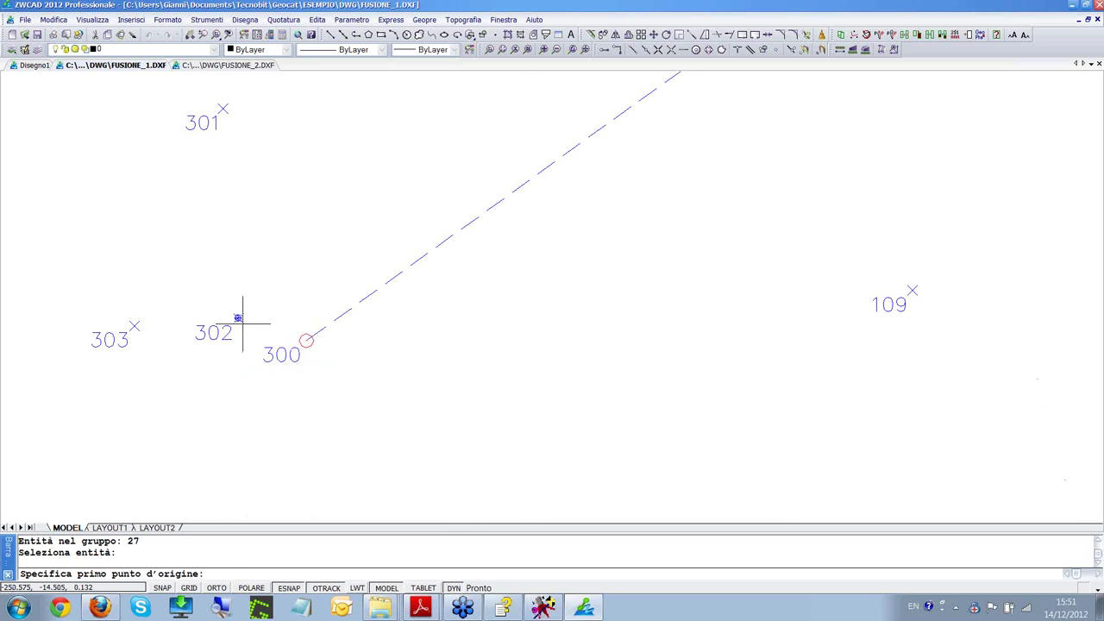
click(239, 318)
scroll(862, 250, down, 6)
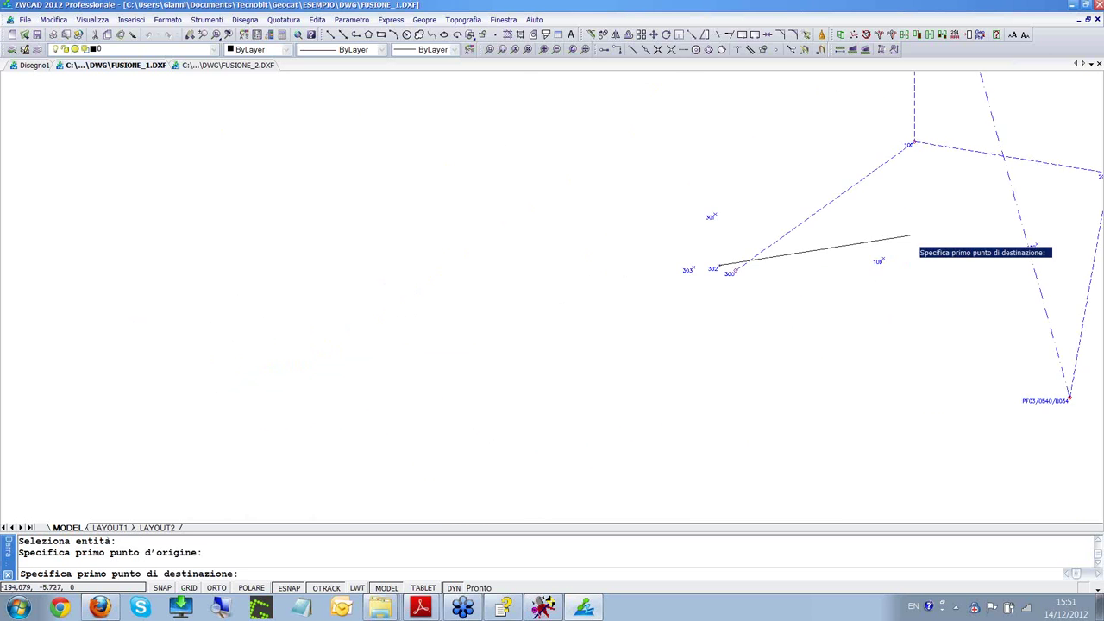
scroll(729, 278, up, 3)
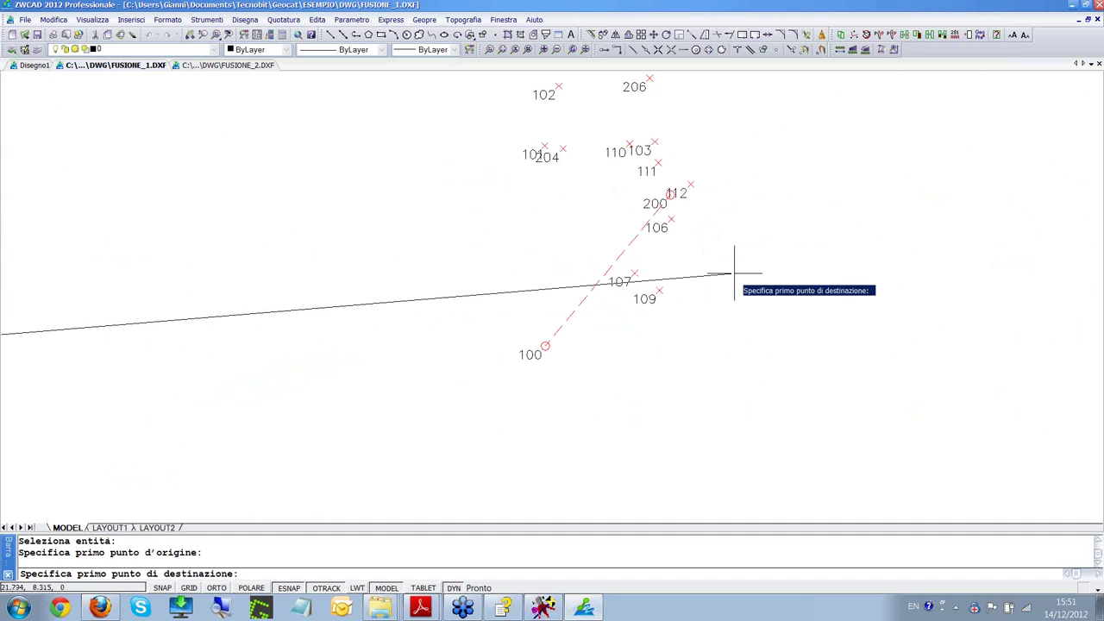
scroll(616, 274, up, 3)
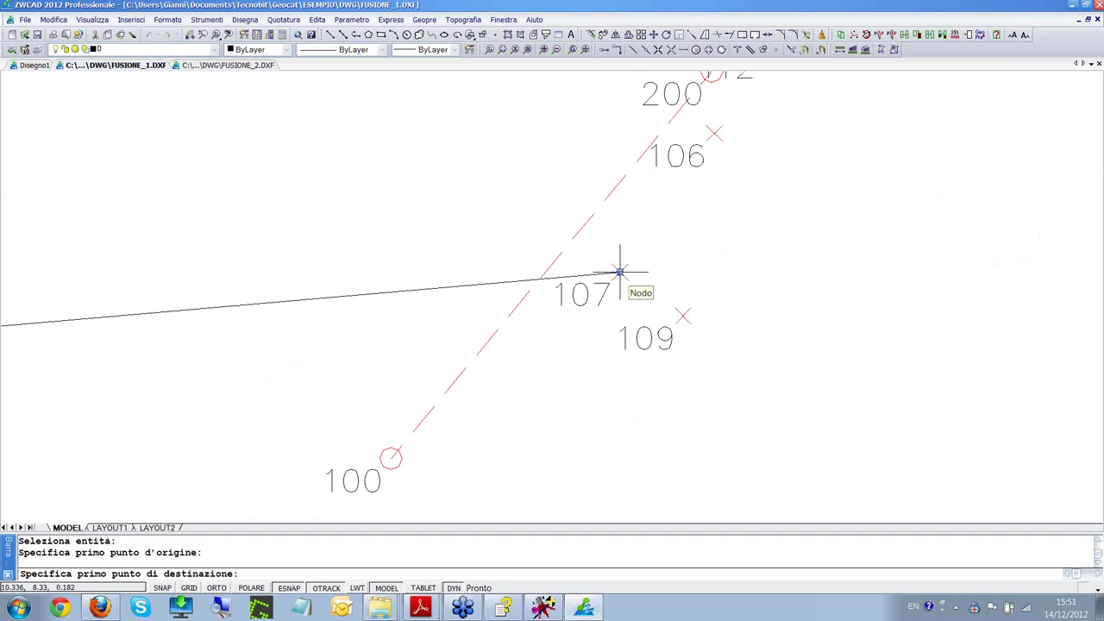
click(619, 272)
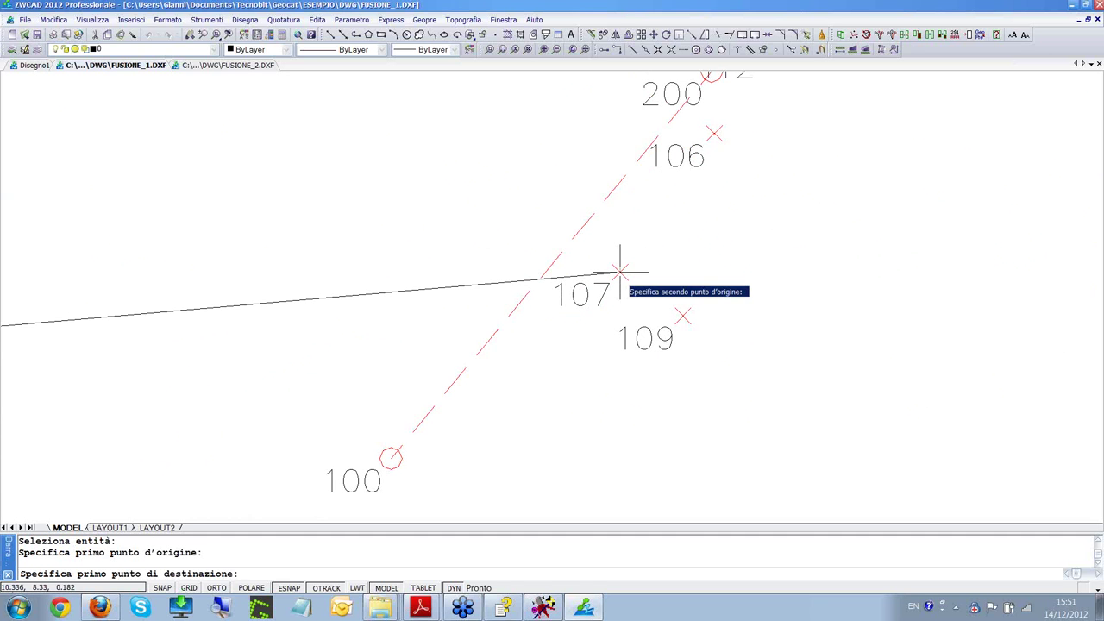
- Match blue point 303 to point 106 as the second alignment pair and complete the alignment without a third point or scaling
scroll(397, 353, down, 3)
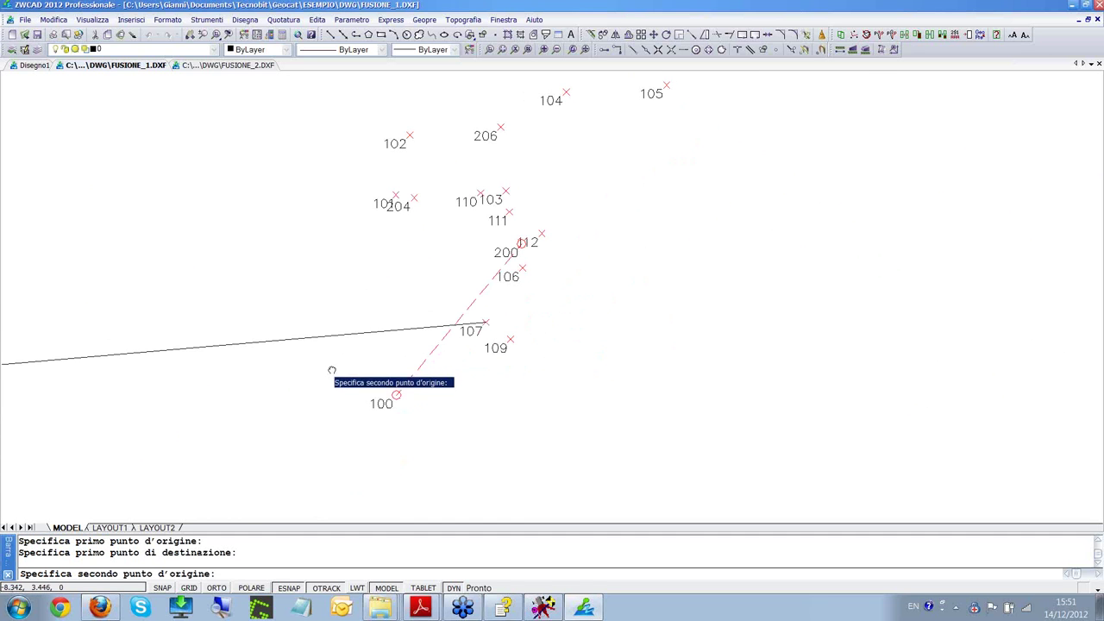
scroll(333, 348, down, 3)
scroll(328, 303, up, 5)
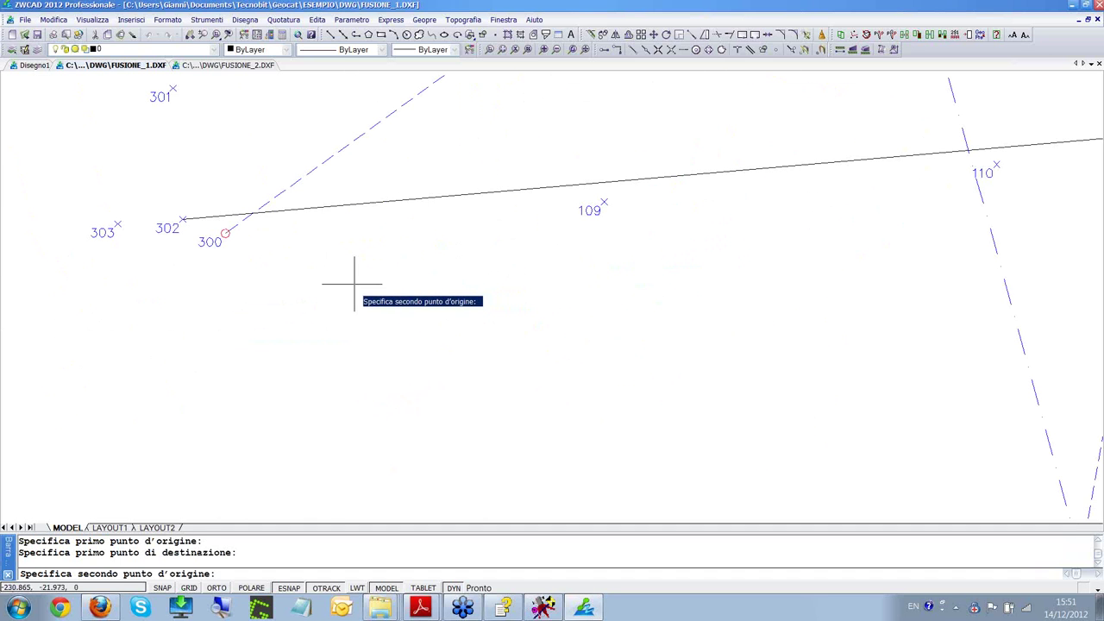
click(119, 226)
drag(744, 319, 401, 373)
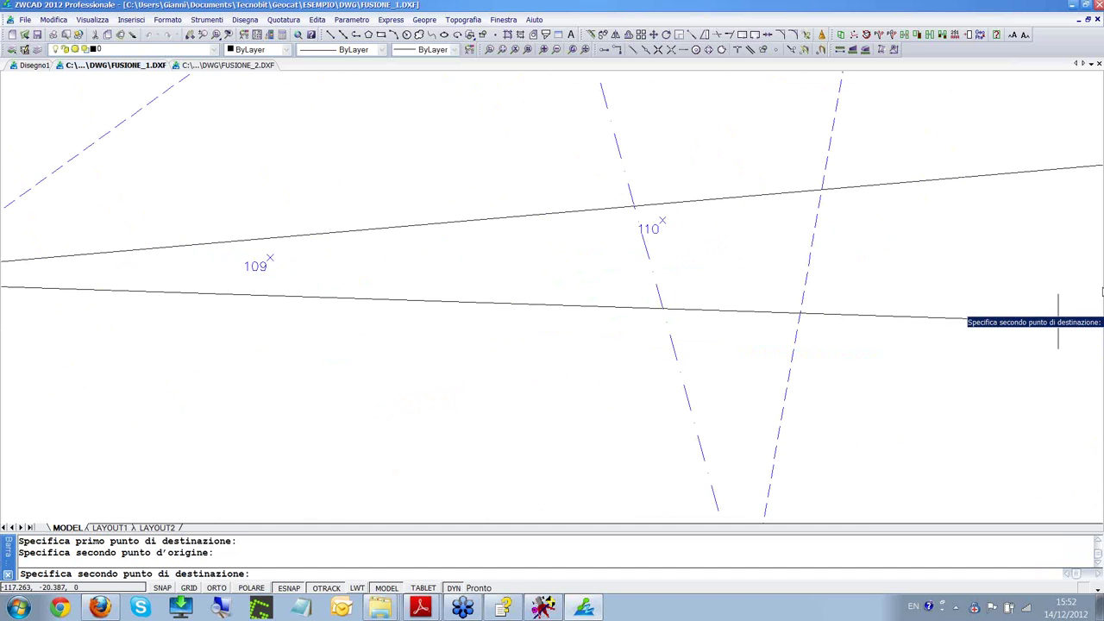
drag(966, 298, 509, 337)
drag(971, 209, 850, 316)
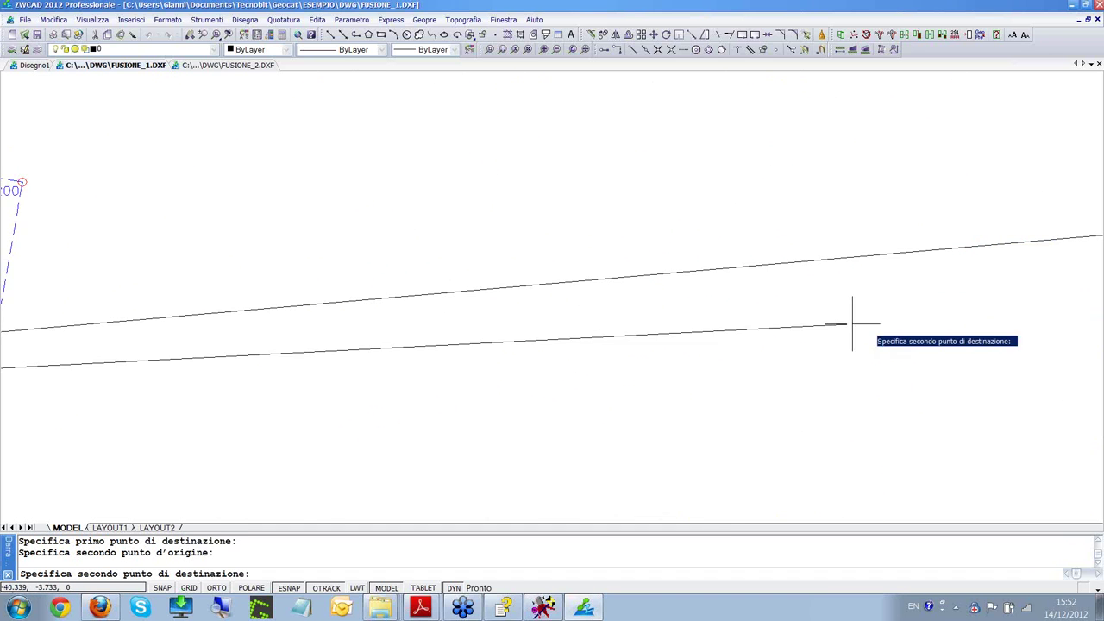
scroll(1052, 293, down, 5)
scroll(595, 321, up, 5)
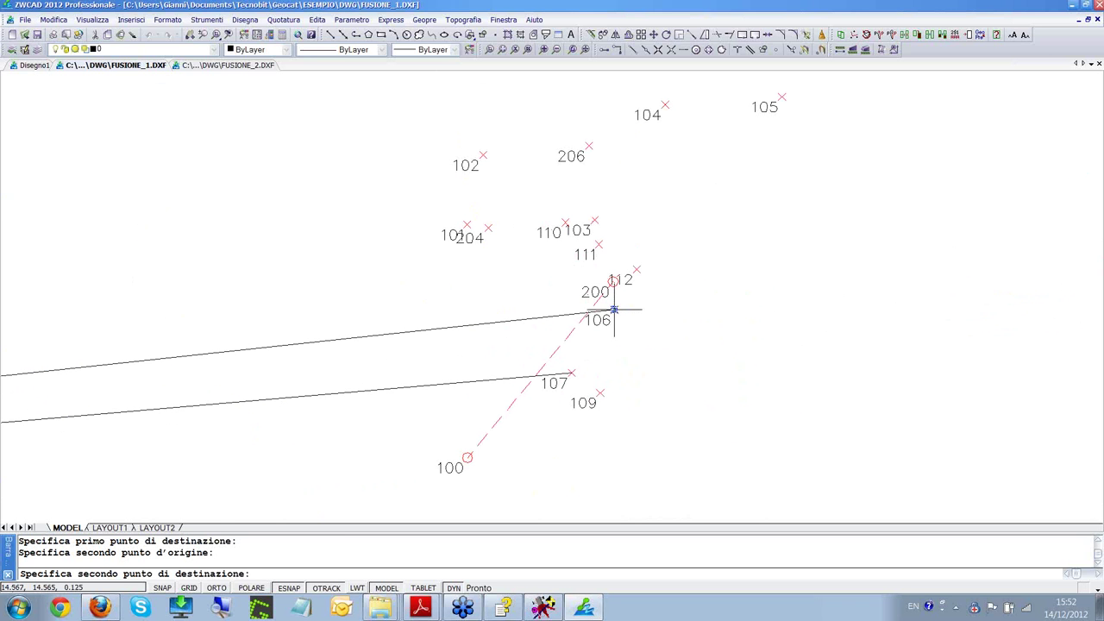
click(613, 309)
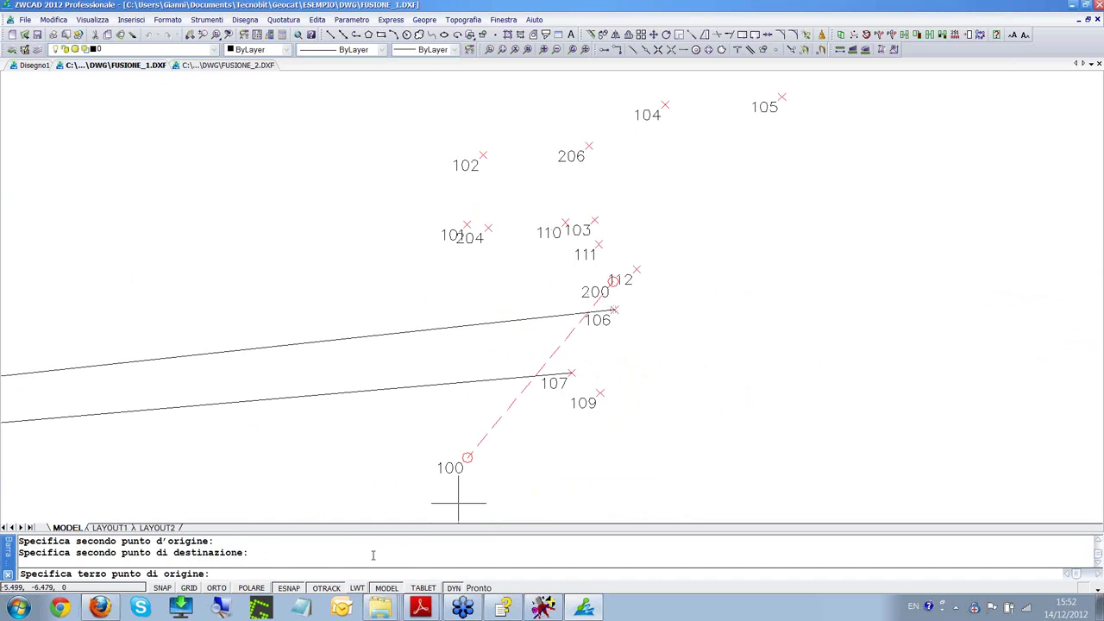
key(Return)
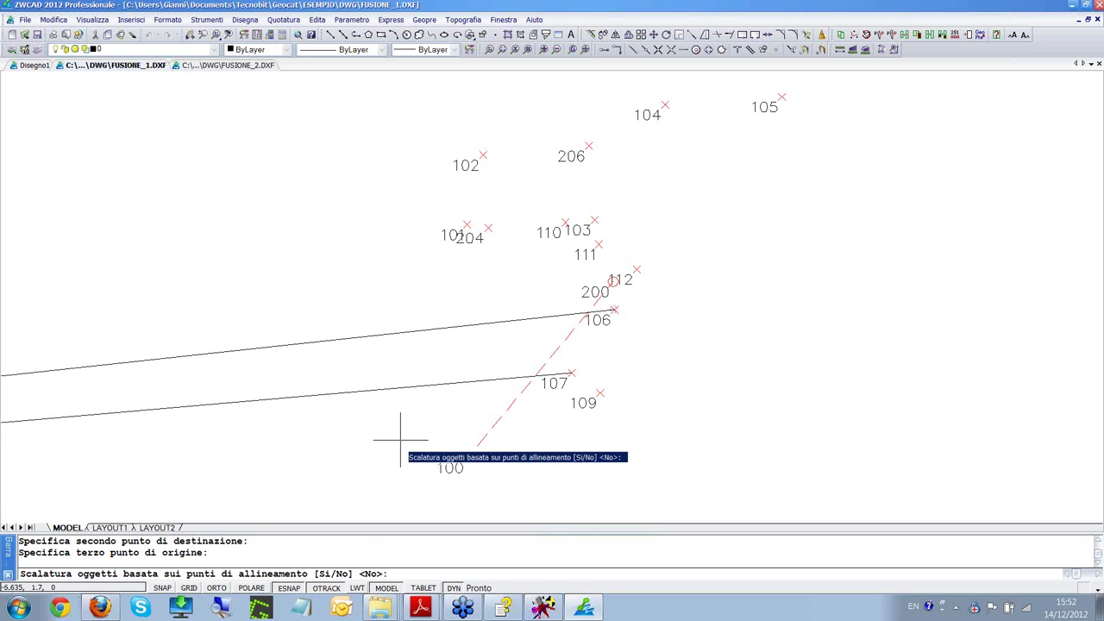
key(Return)
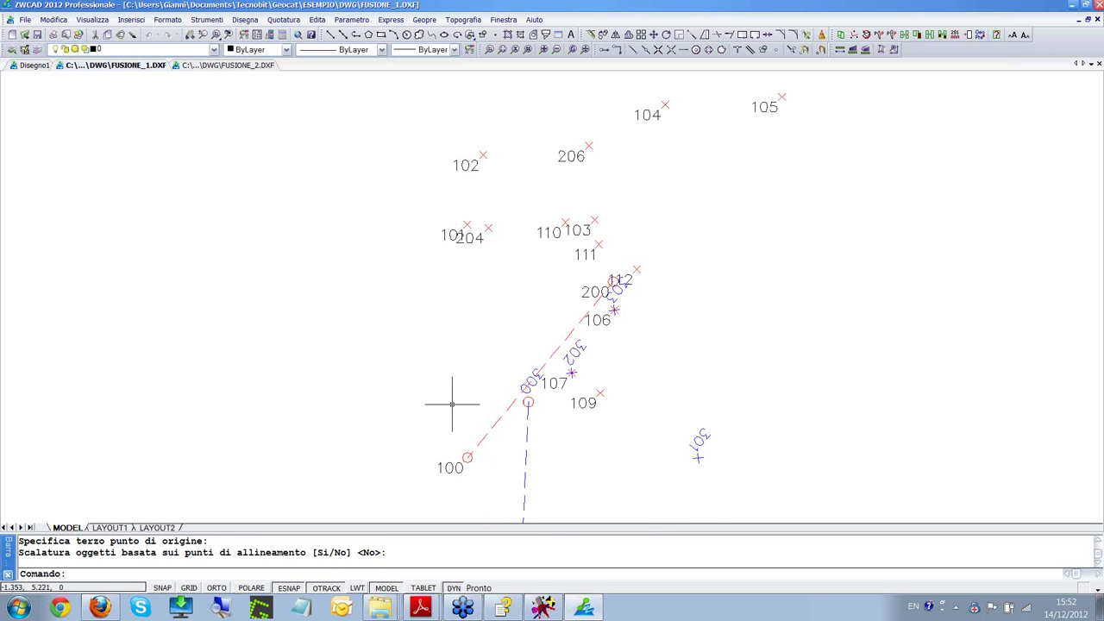
- Examine the overlap of points 303/106 and 302/107 and the overall layout of the two aligned surveys
scroll(601, 401, down, 5)
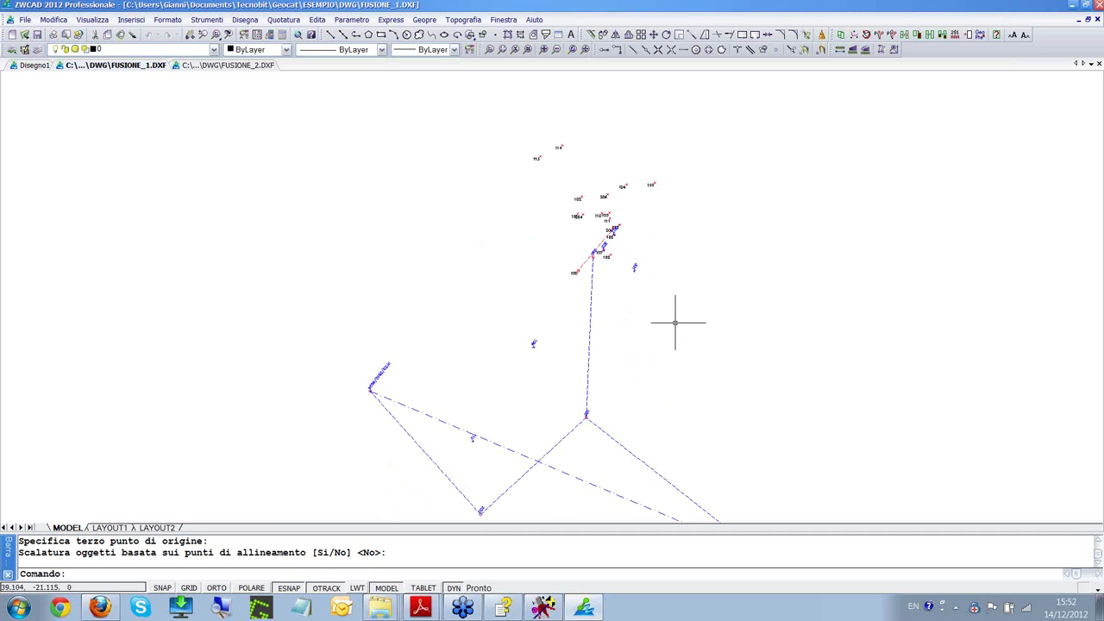
scroll(668, 311, up, 4)
scroll(446, 192, up, 3)
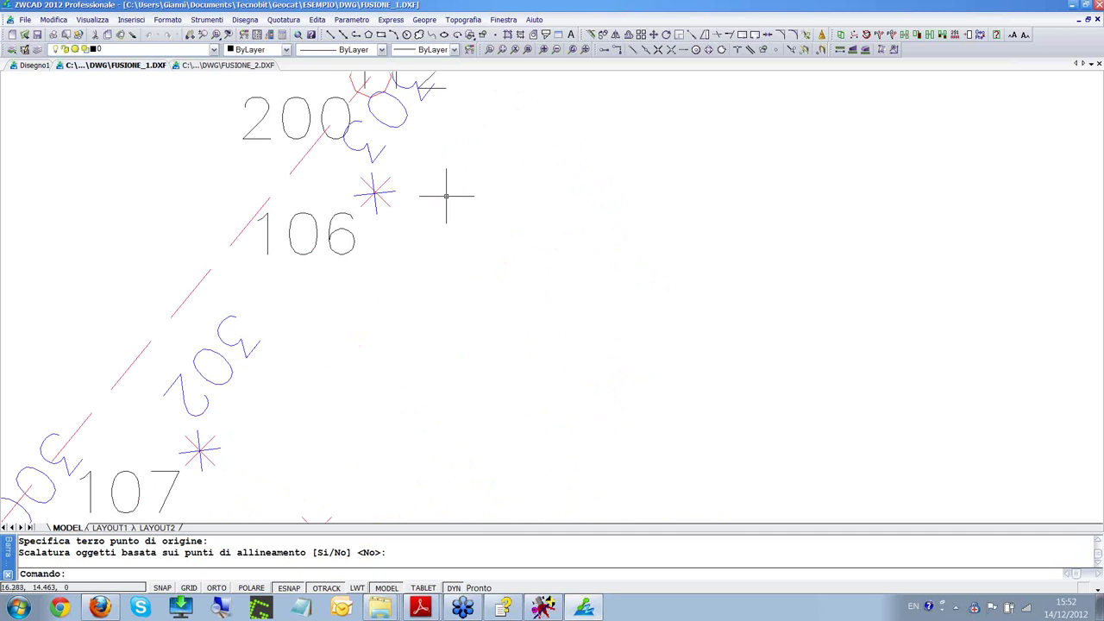
scroll(446, 193, down, 2)
scroll(474, 293, down, 3)
scroll(584, 382, down, 3)
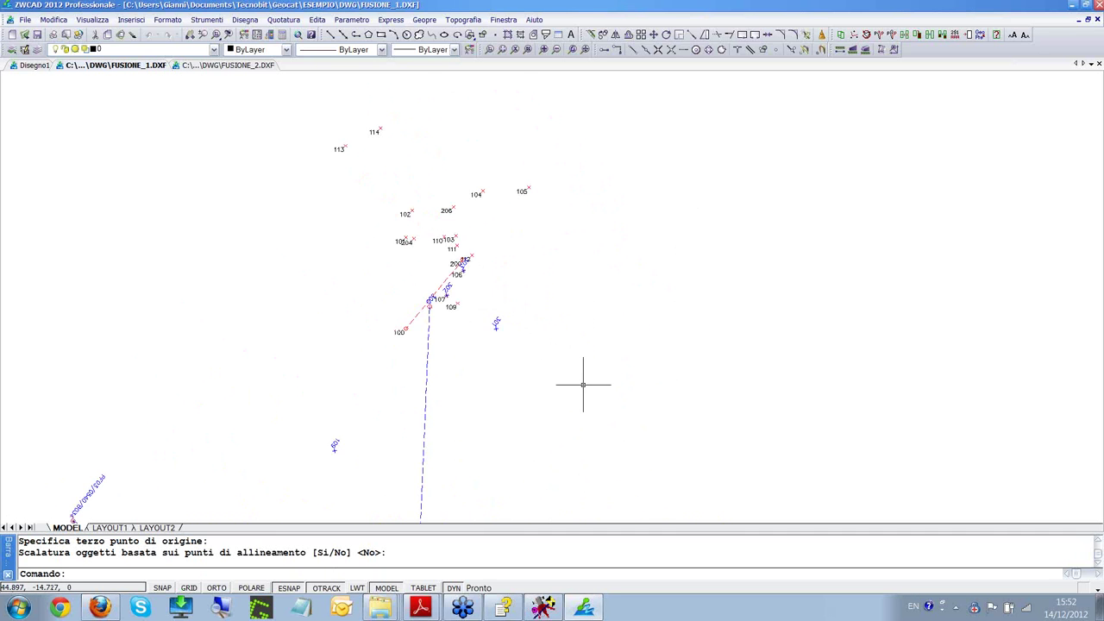
scroll(631, 276, down, 2)
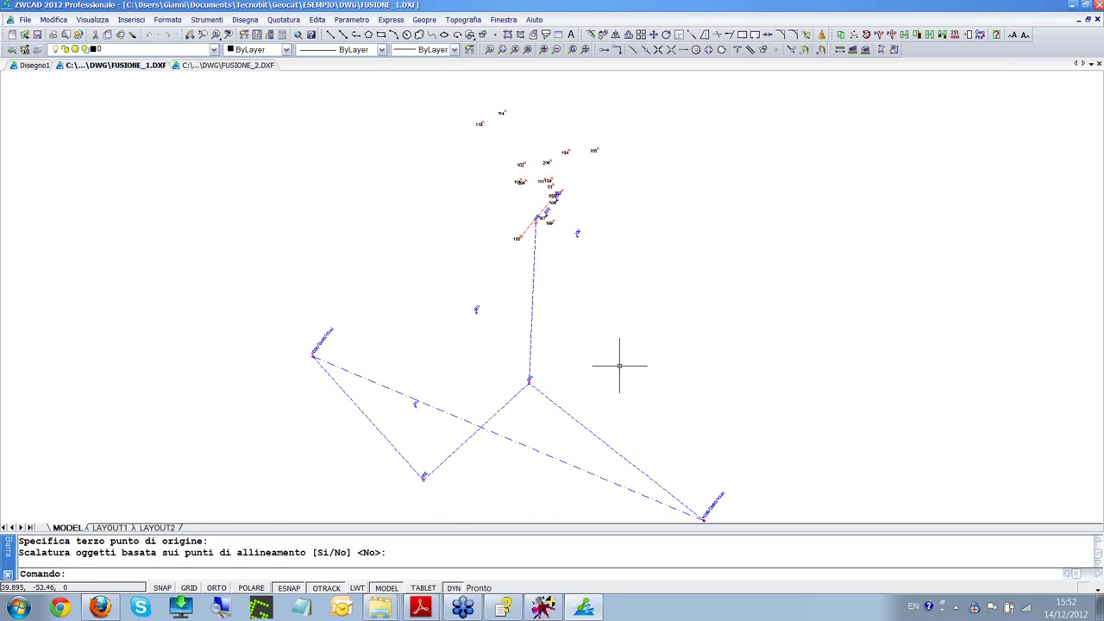
scroll(590, 328, down, 1)
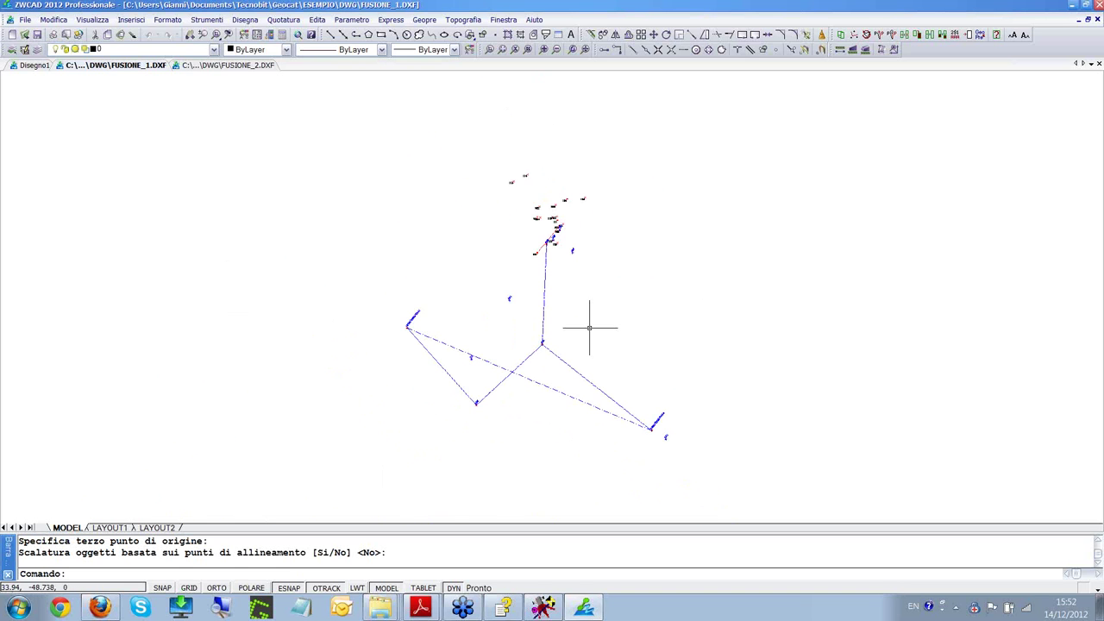
scroll(593, 326, up, 1)
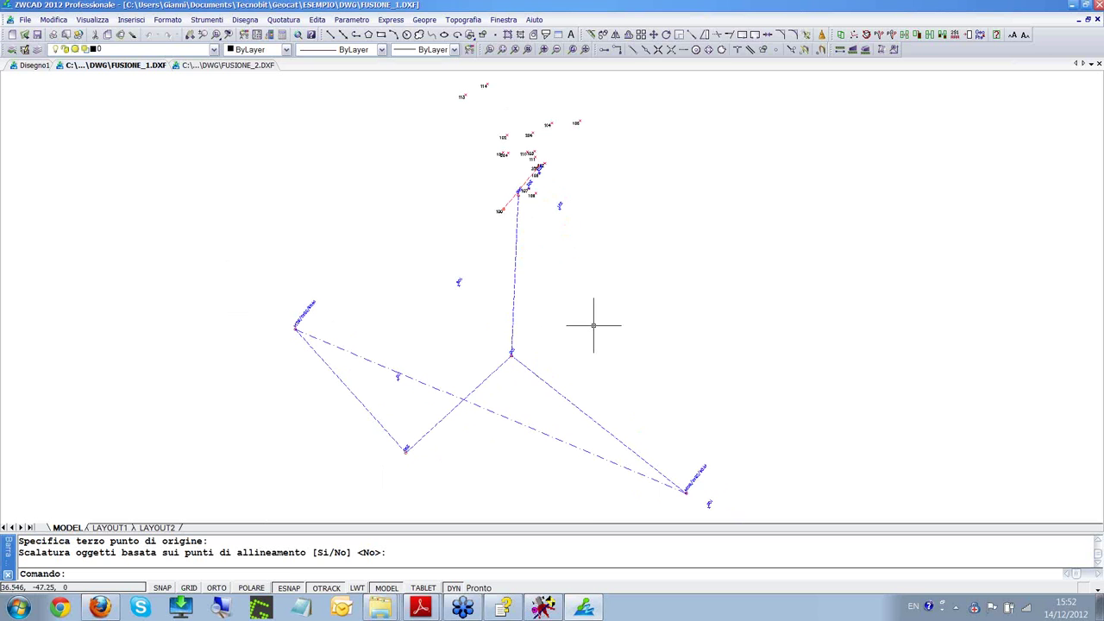
- Switch to GEOCAT and start the merge of two surveys with FUSIONE_1.DB as main survey, moving its dialog clear of both field books
click(543, 608)
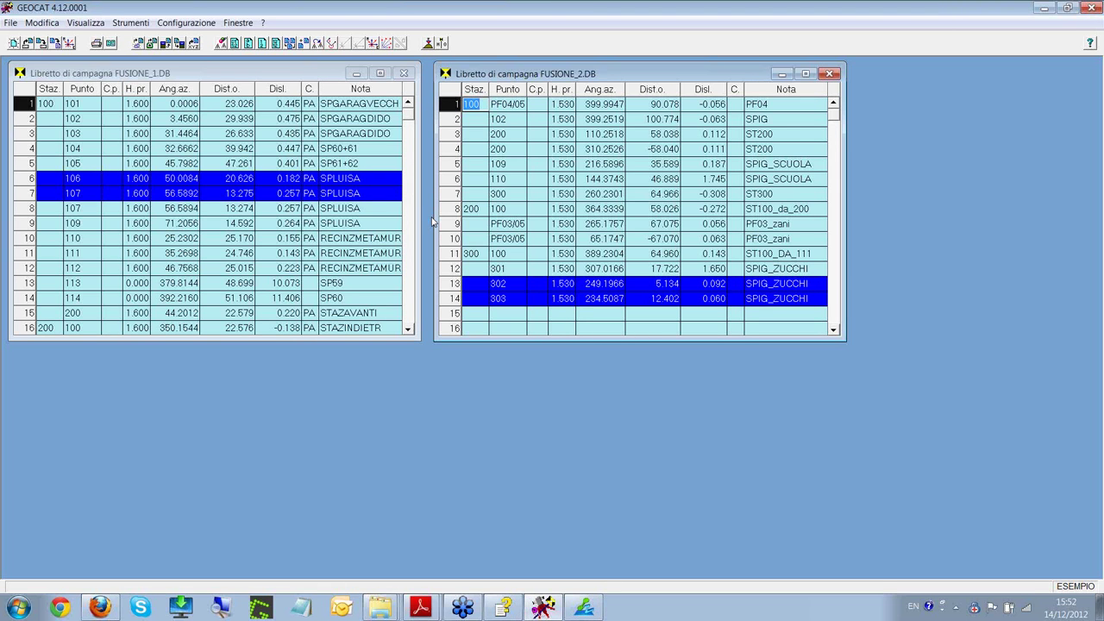
click(222, 76)
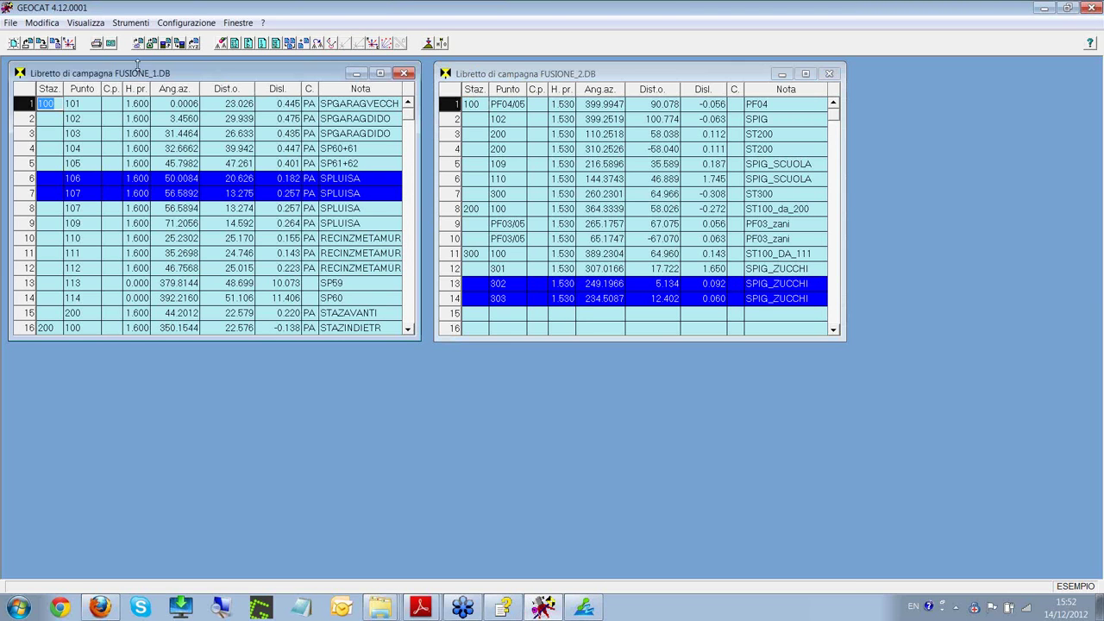
click(290, 44)
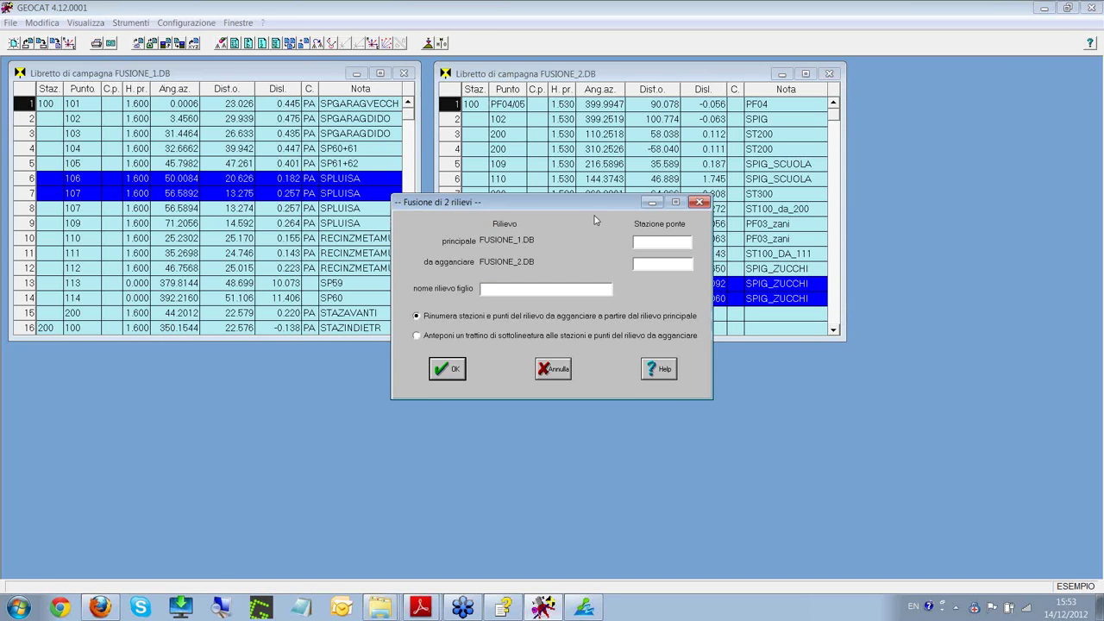
drag(588, 204, 503, 293)
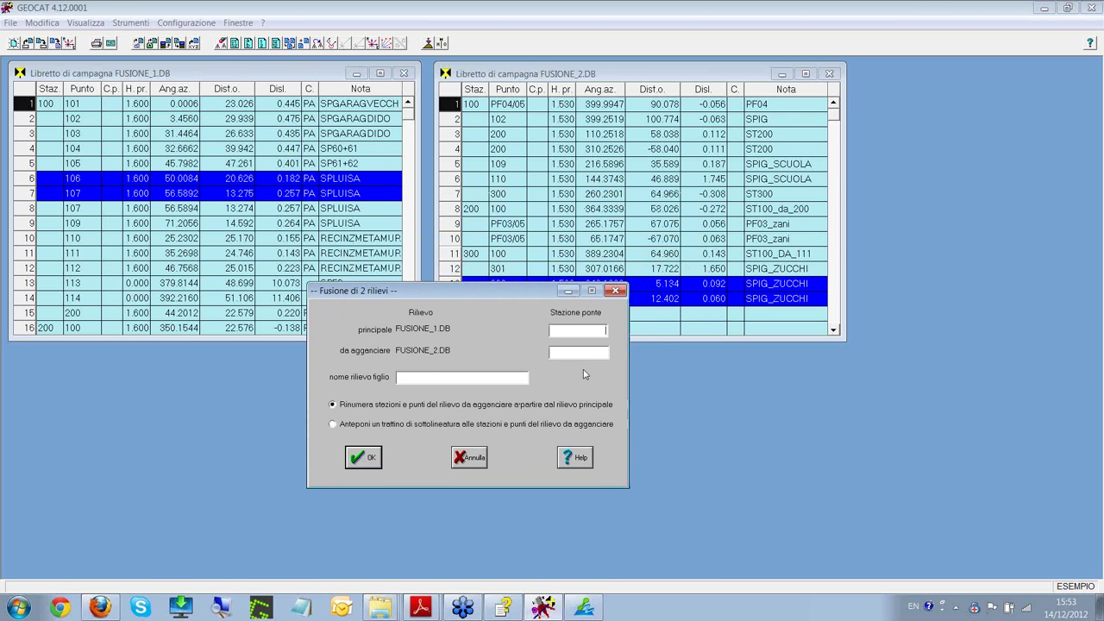
drag(522, 294, 492, 361)
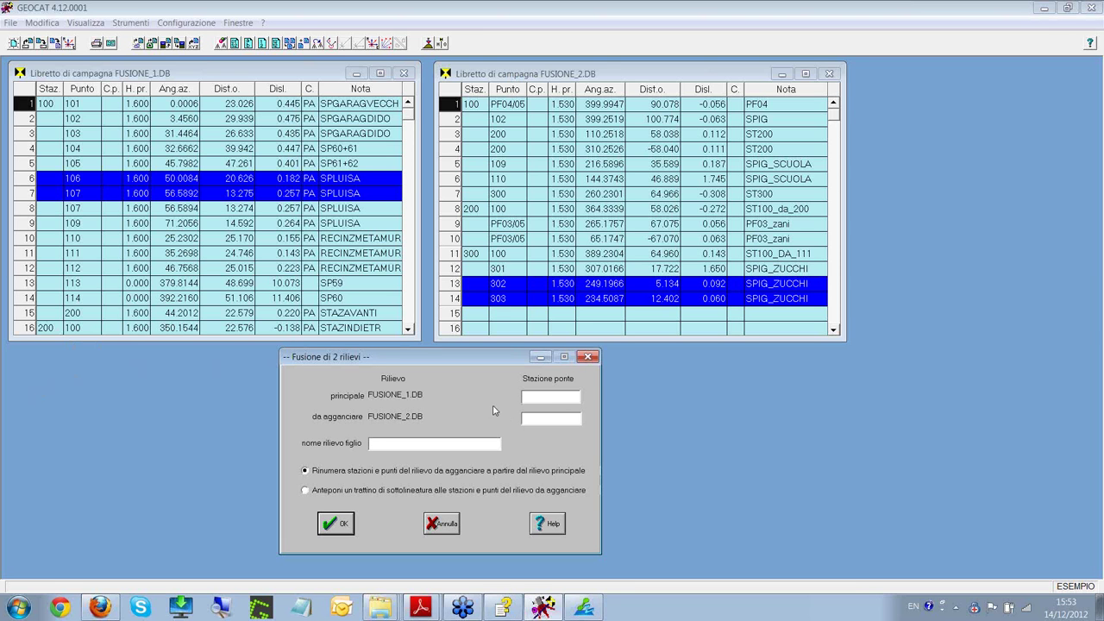
- Set bridge stations 200 for FUSIONE_1 and 300 for FUSIONE_2, name the child survey FUSIONE_1_2, and overwrite the existing file
text(200)
click(390, 442)
key(Caps_Lock)
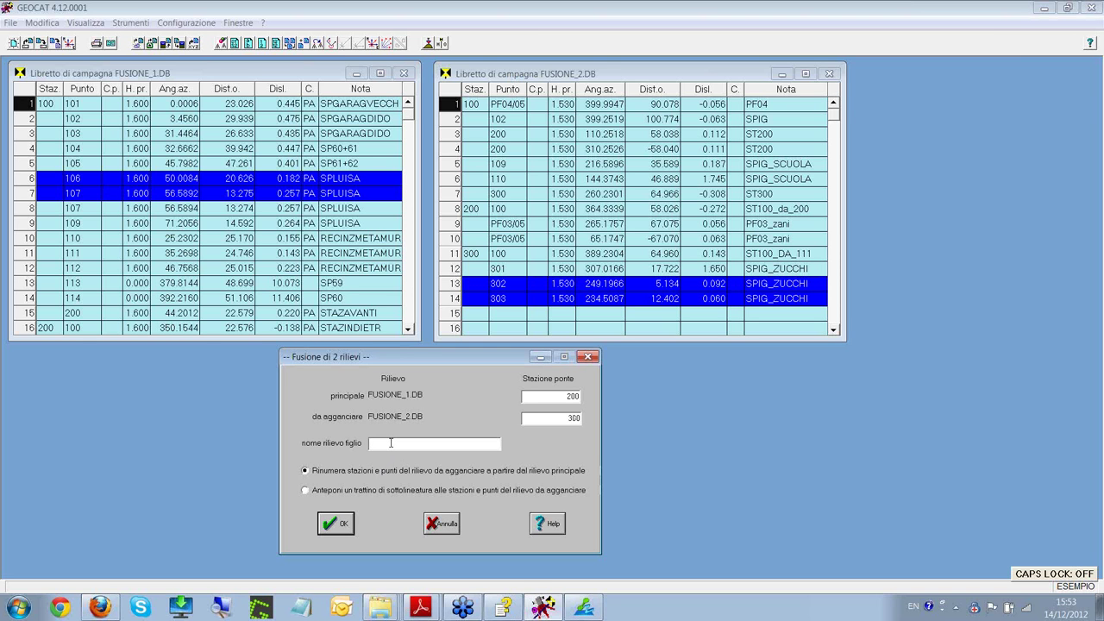
key(Caps_Lock)
text(FUSIONE_1)
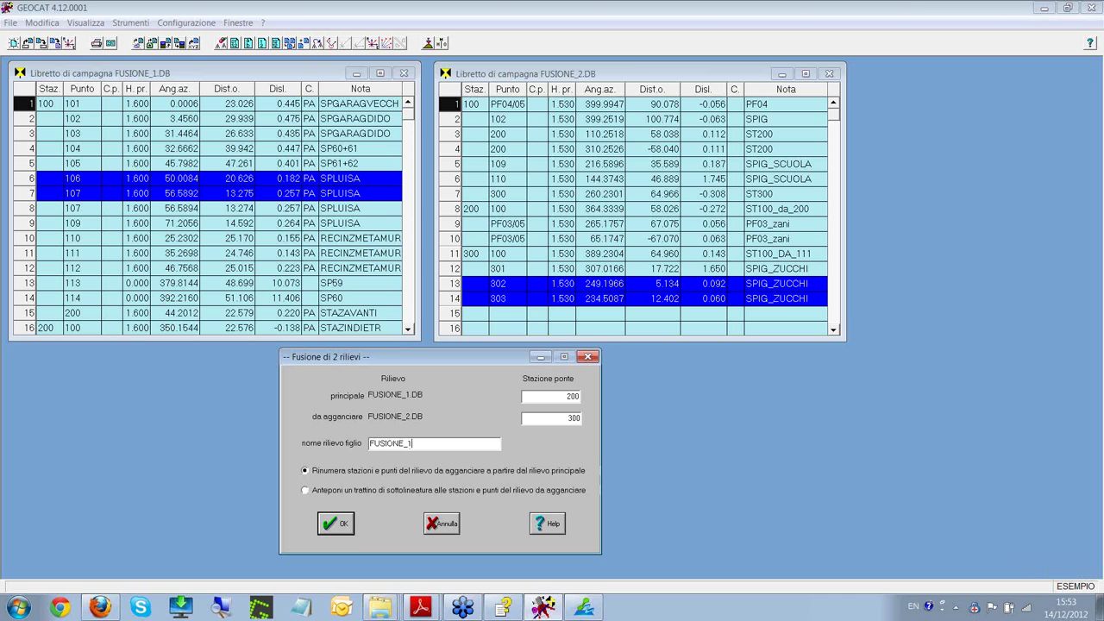
text(_2)
click(337, 528)
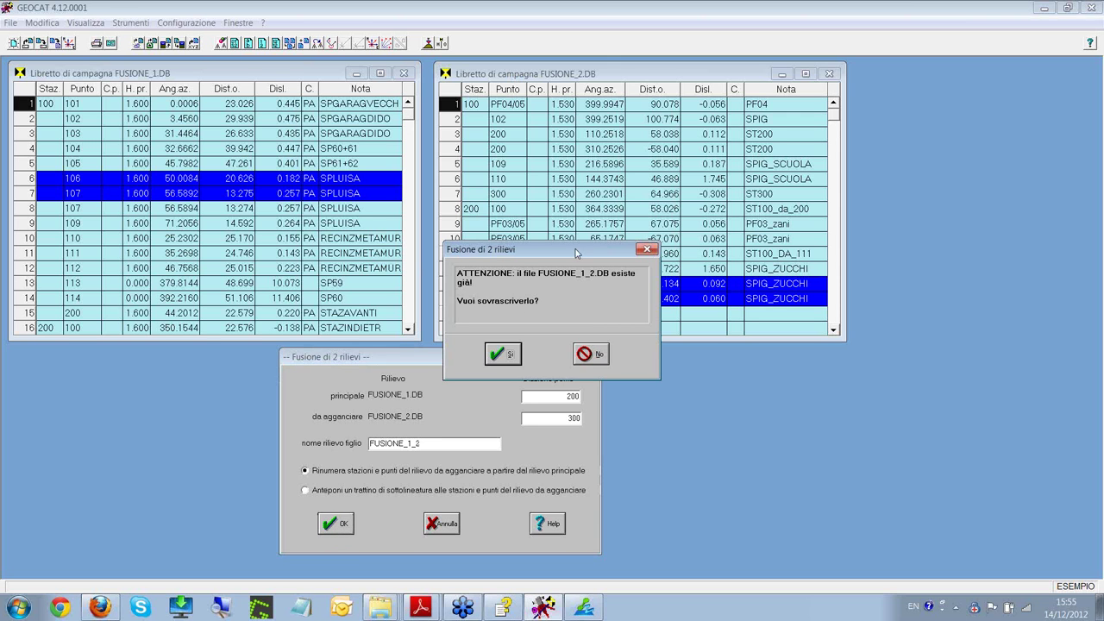
click(512, 359)
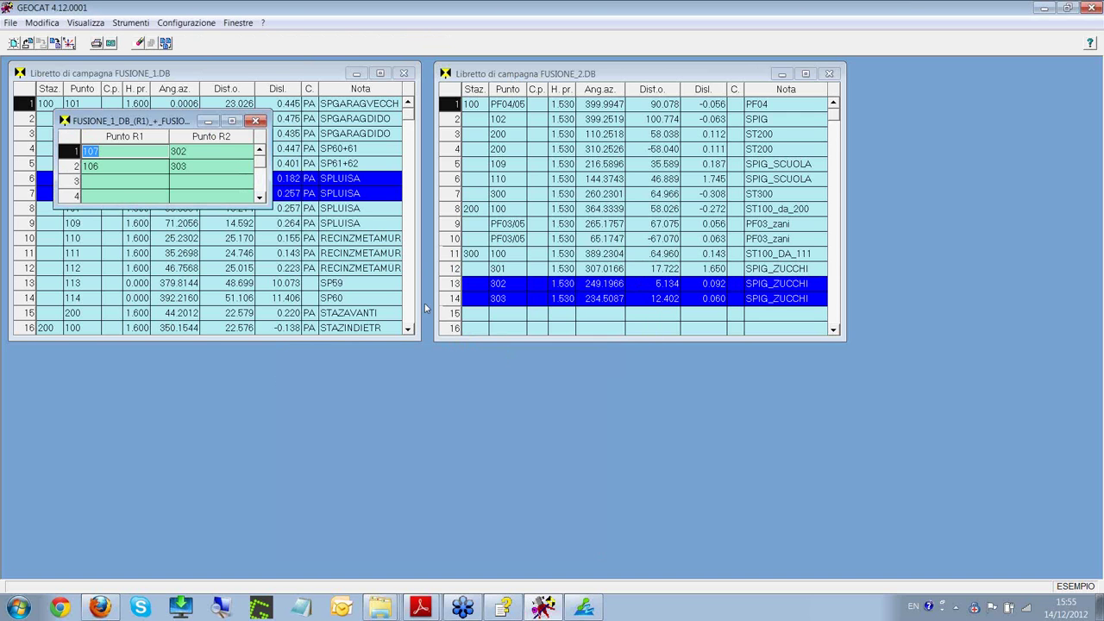
- Move the common points table below the field books and check its pairs 107/302 and 106/303
mouse_move(181, 123)
mouse_down()
mouse_move(242, 191)
mouse_move(458, 371)
mouse_up()
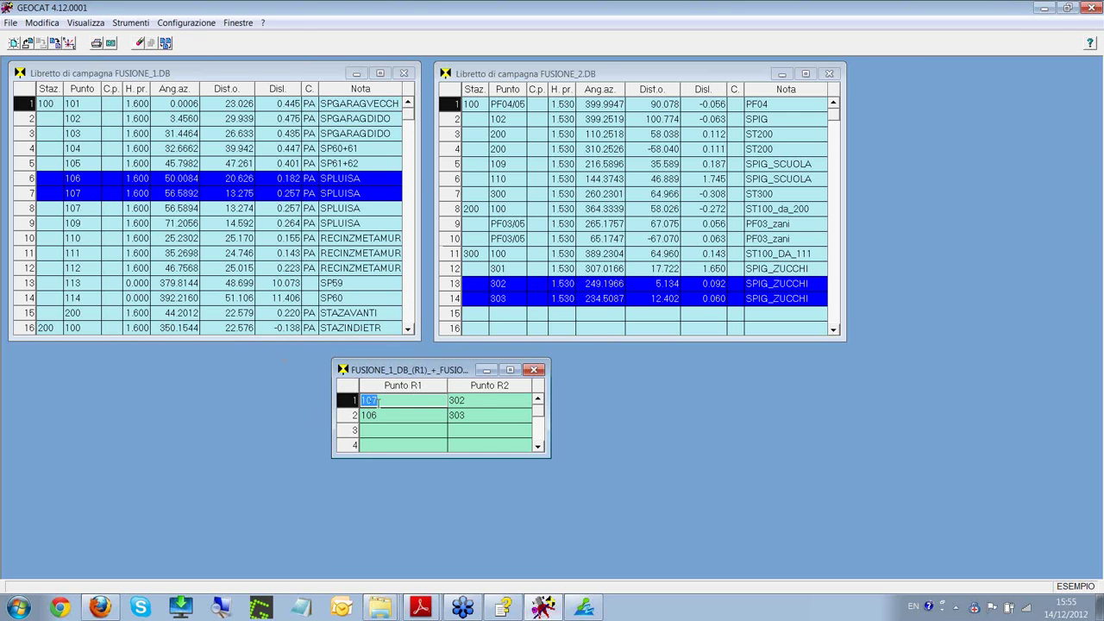
click(473, 406)
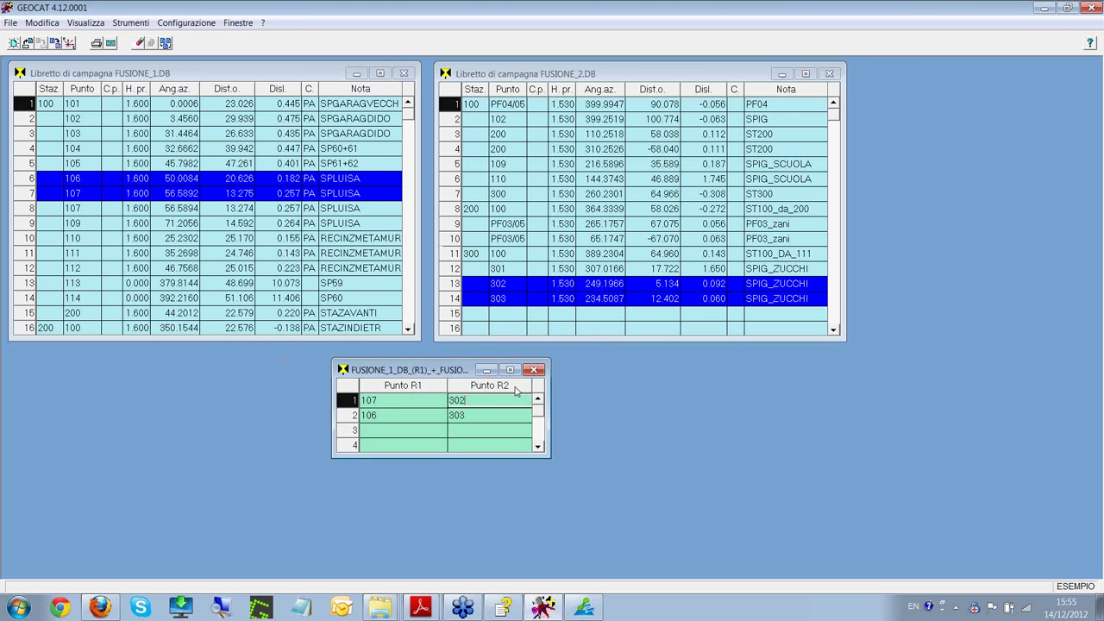
click(391, 418)
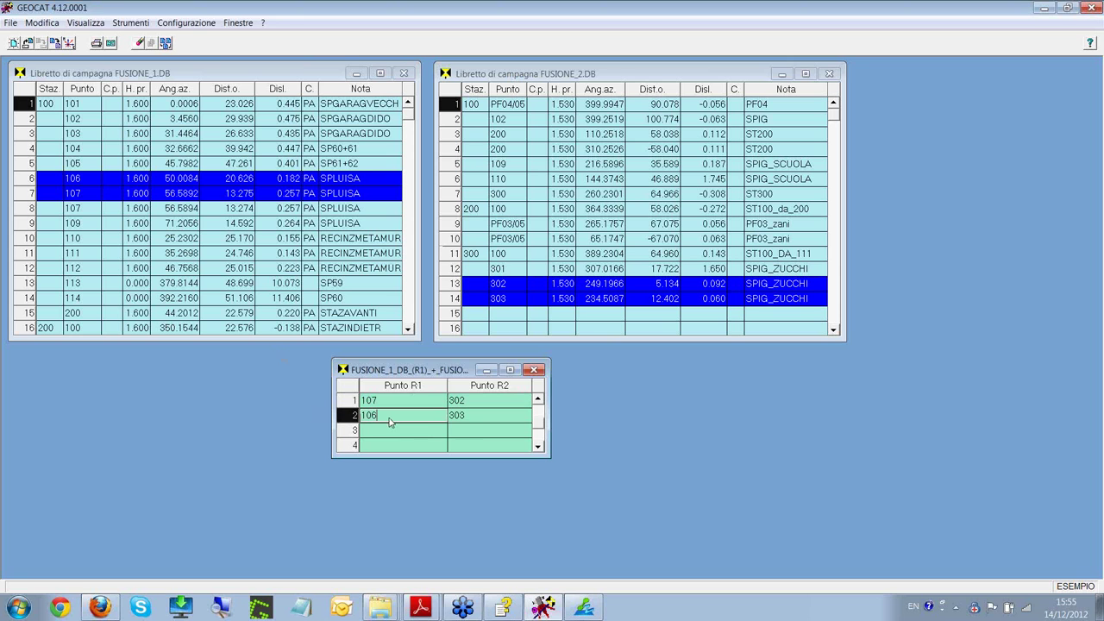
click(481, 419)
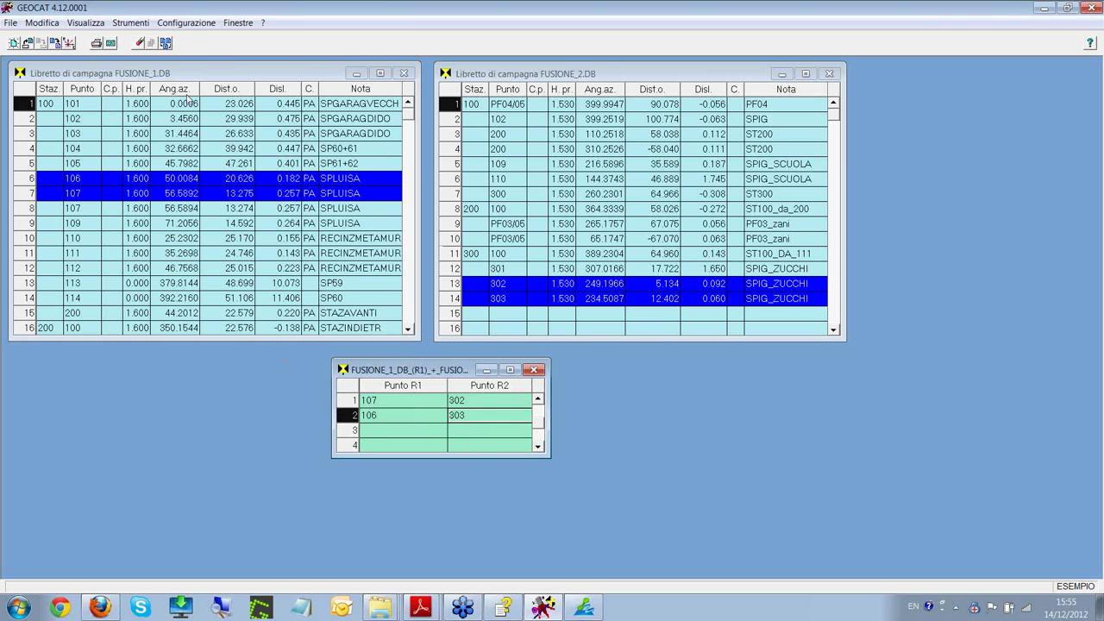
- Generate the survey merge table from the common point pairs, then shrink its window and place it below the pairs table
click(167, 45)
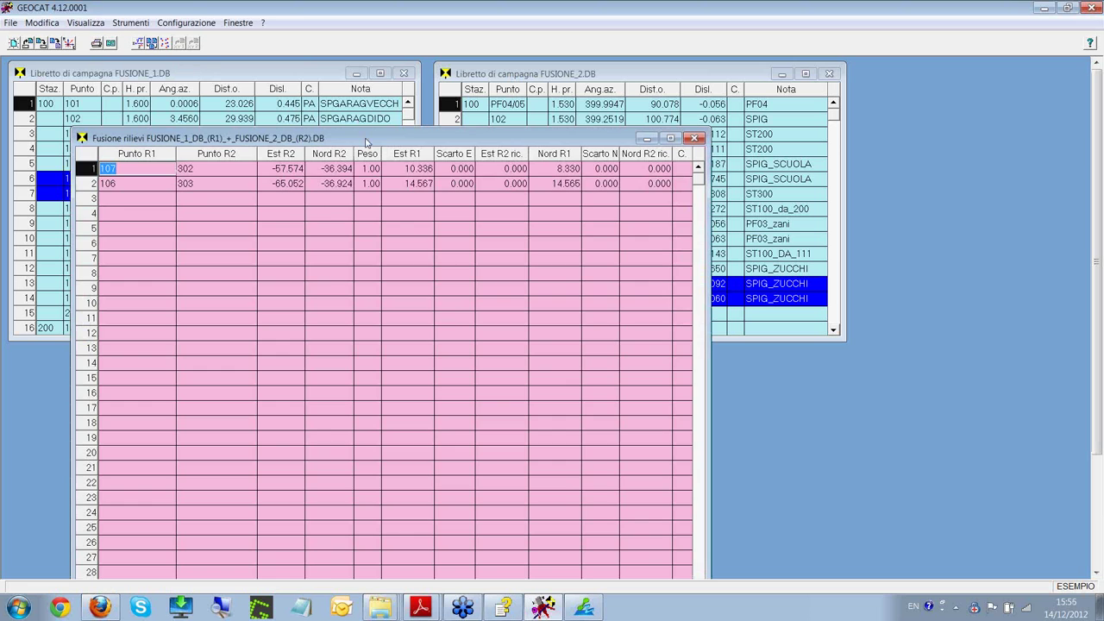
drag(367, 129, 380, 469)
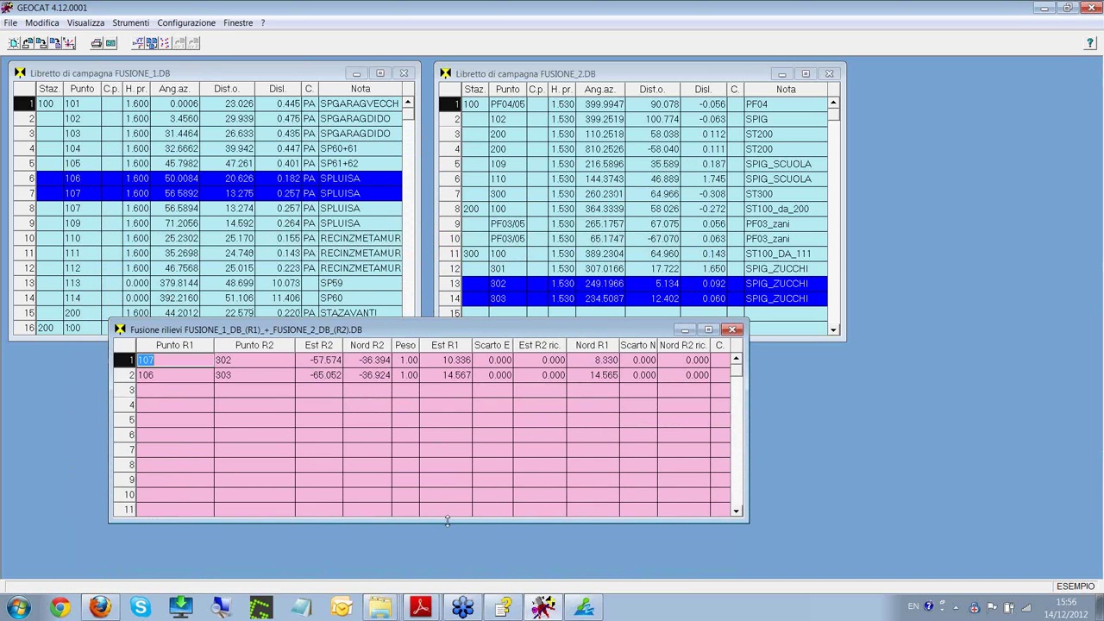
drag(446, 523, 446, 402)
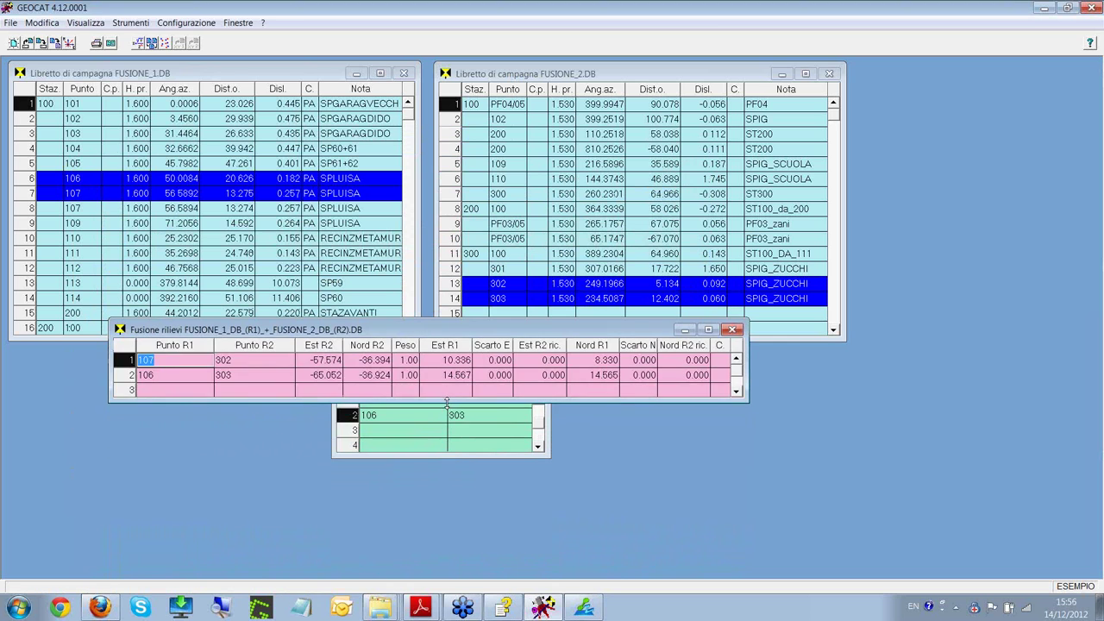
drag(479, 330, 484, 481)
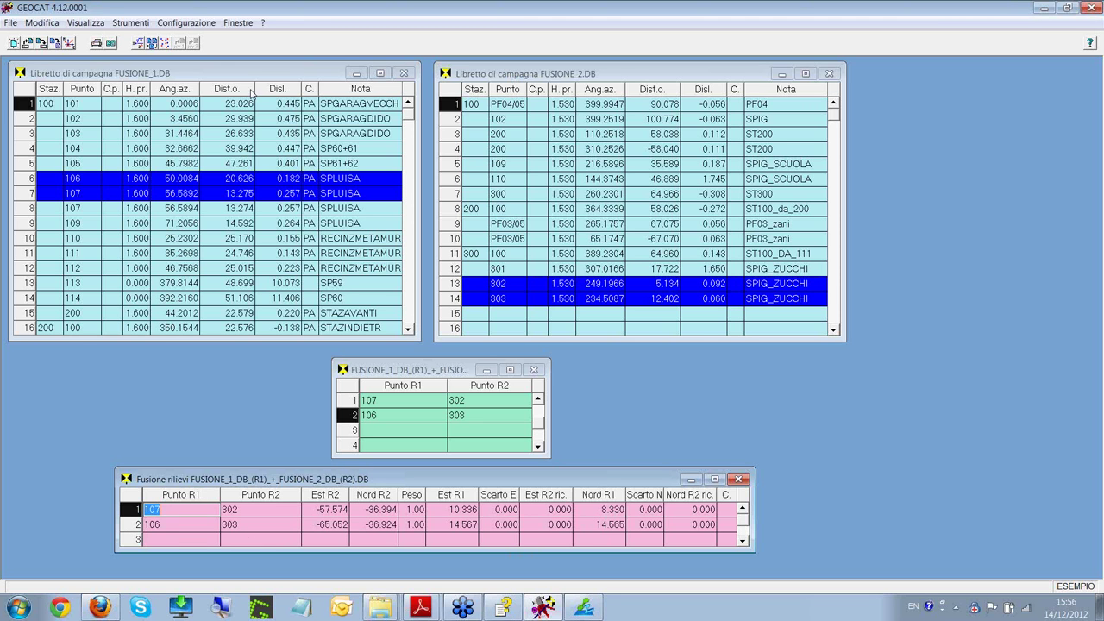
- Calculate the overlay of the two surveys without applying the deformation module, and accept the result
click(135, 46)
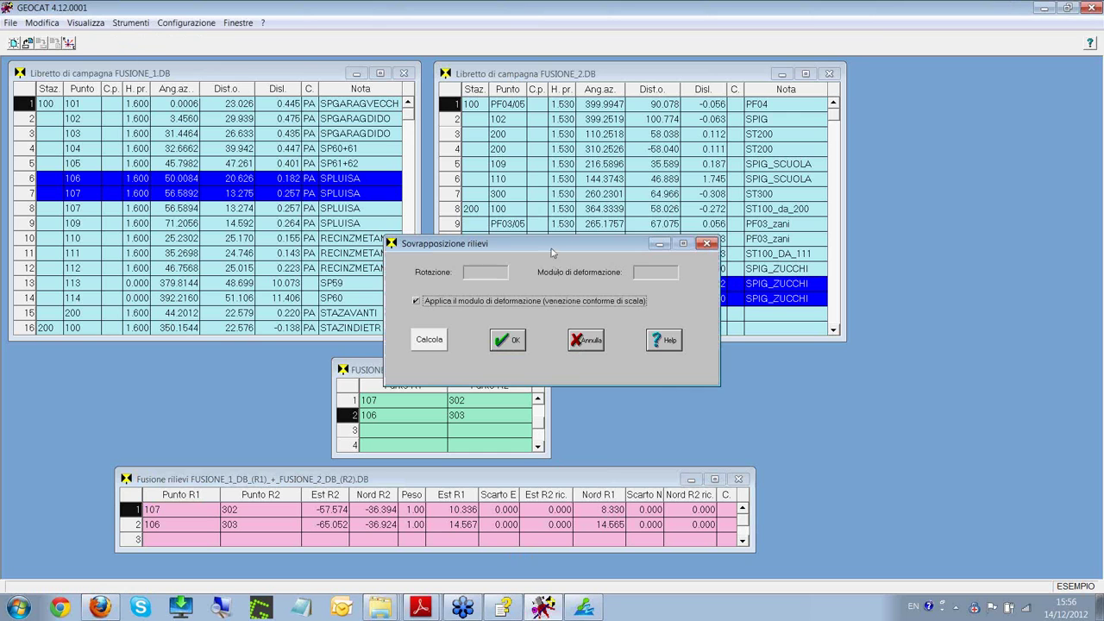
drag(553, 250, 385, 229)
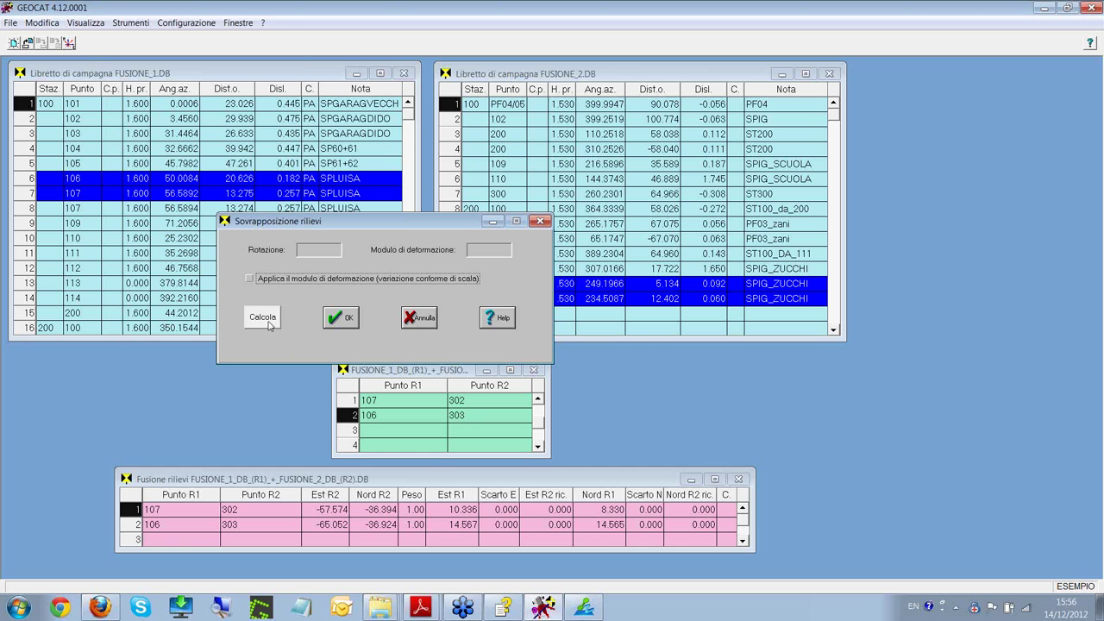
click(265, 319)
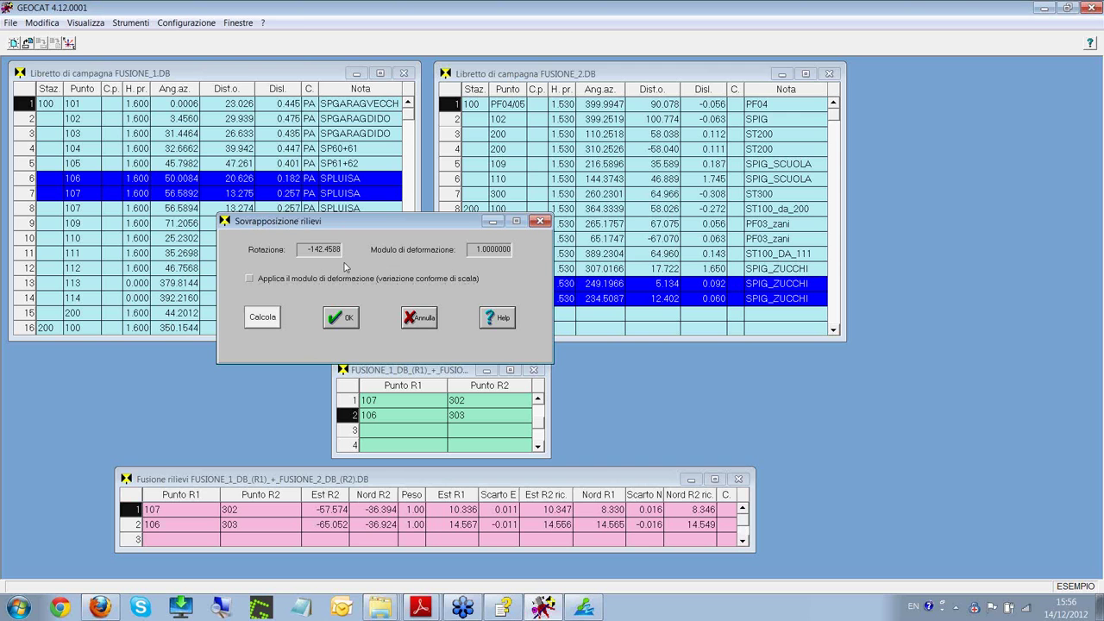
click(341, 318)
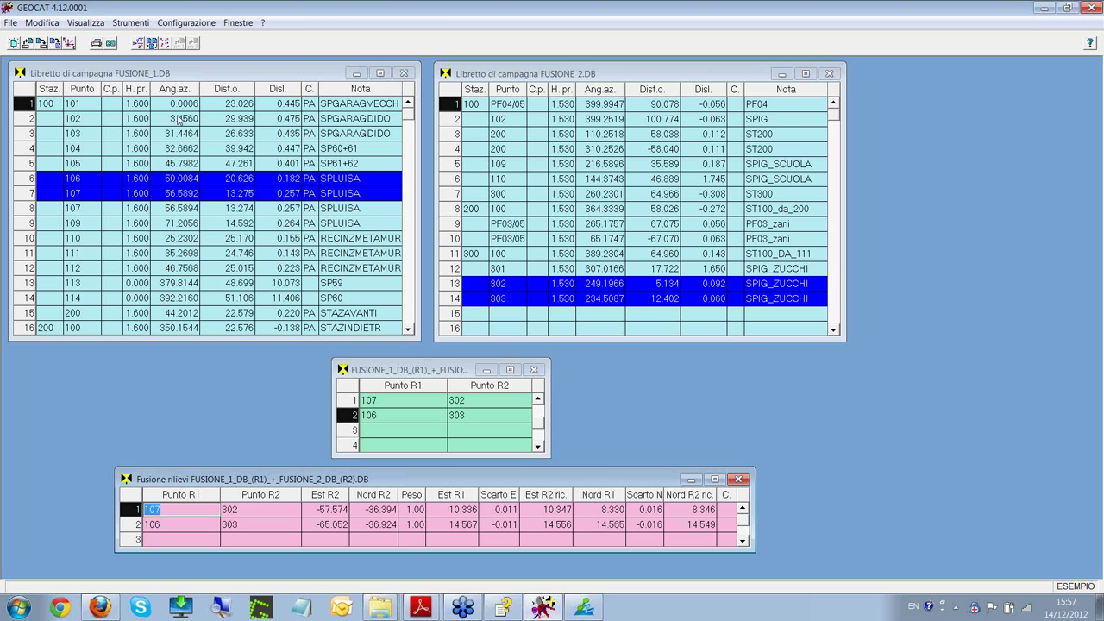
- Generate the child survey from the two parents, checking the common-point distances and the tolerance before accepting the merge
click(151, 43)
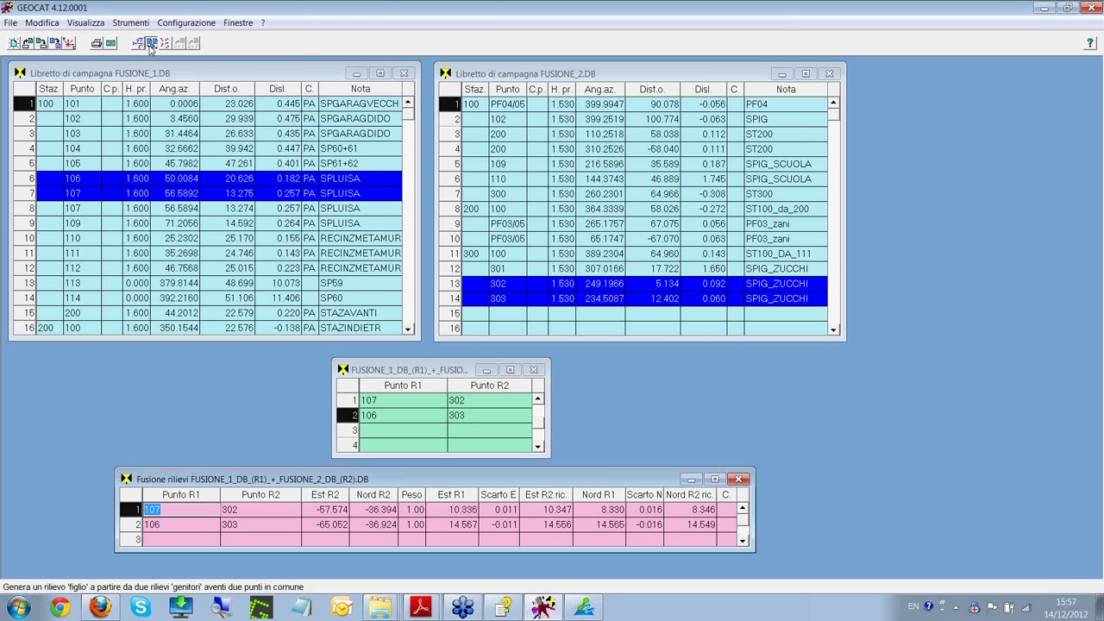
drag(552, 212, 475, 282)
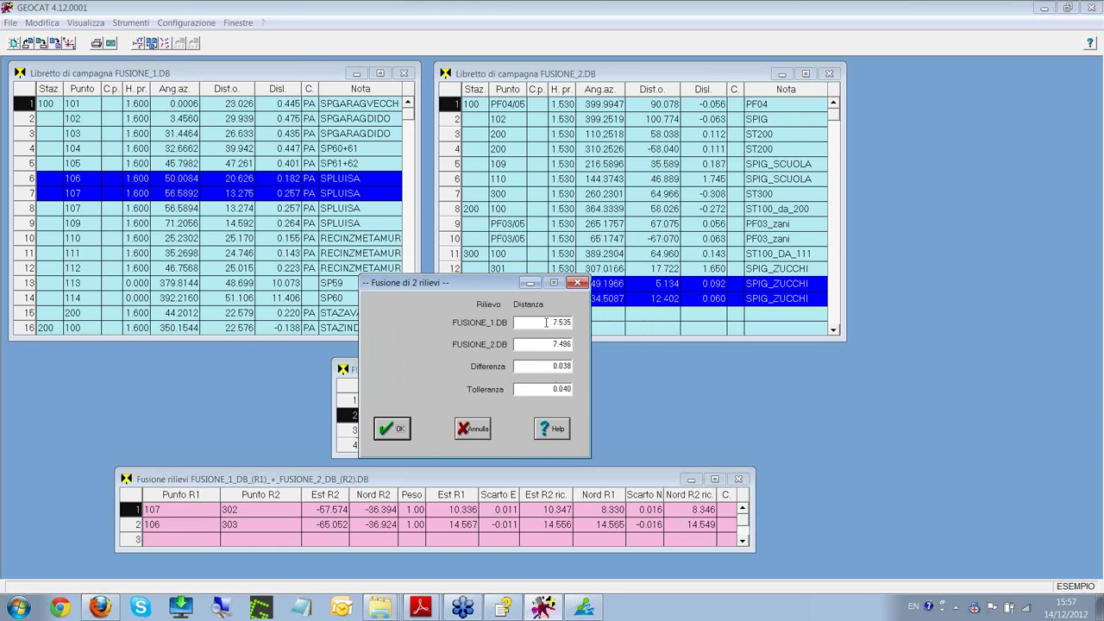
drag(546, 322, 586, 326)
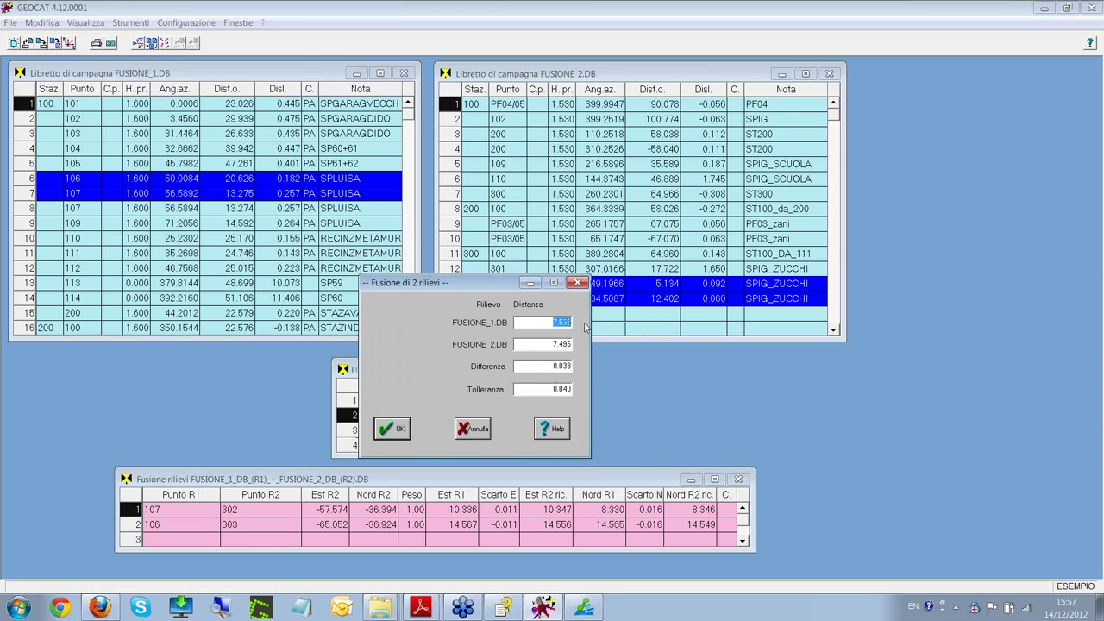
click(535, 324)
drag(549, 343, 583, 392)
click(551, 345)
click(545, 391)
click(539, 323)
click(392, 429)
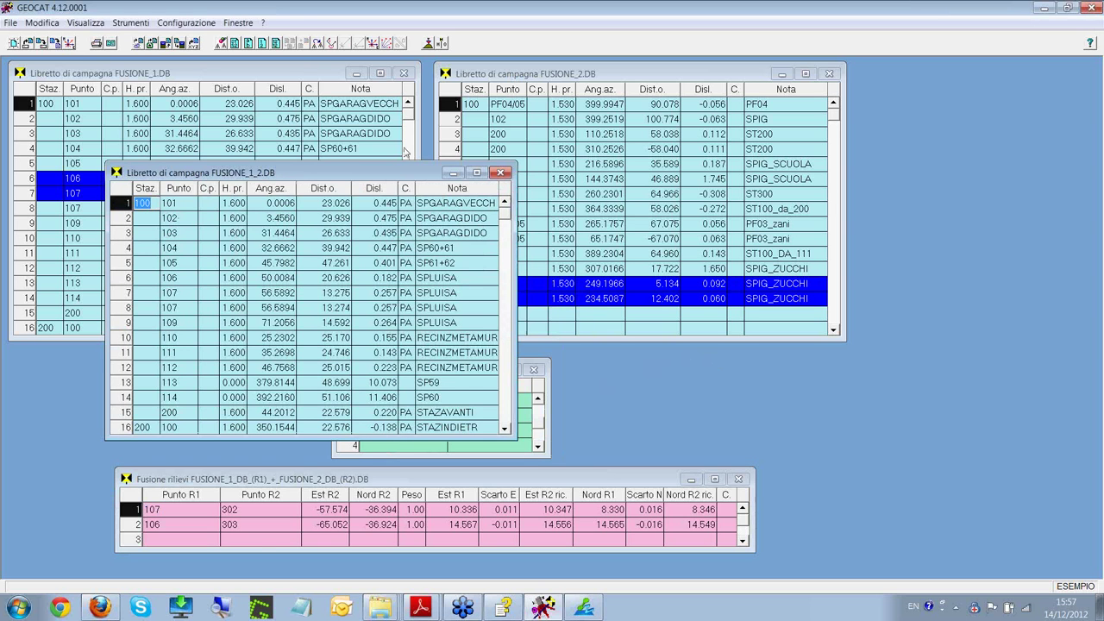
- Close the common points and merge tables, and reposition and heighten the FUSIONE_1_2 field book window to show more rows
drag(383, 177, 348, 87)
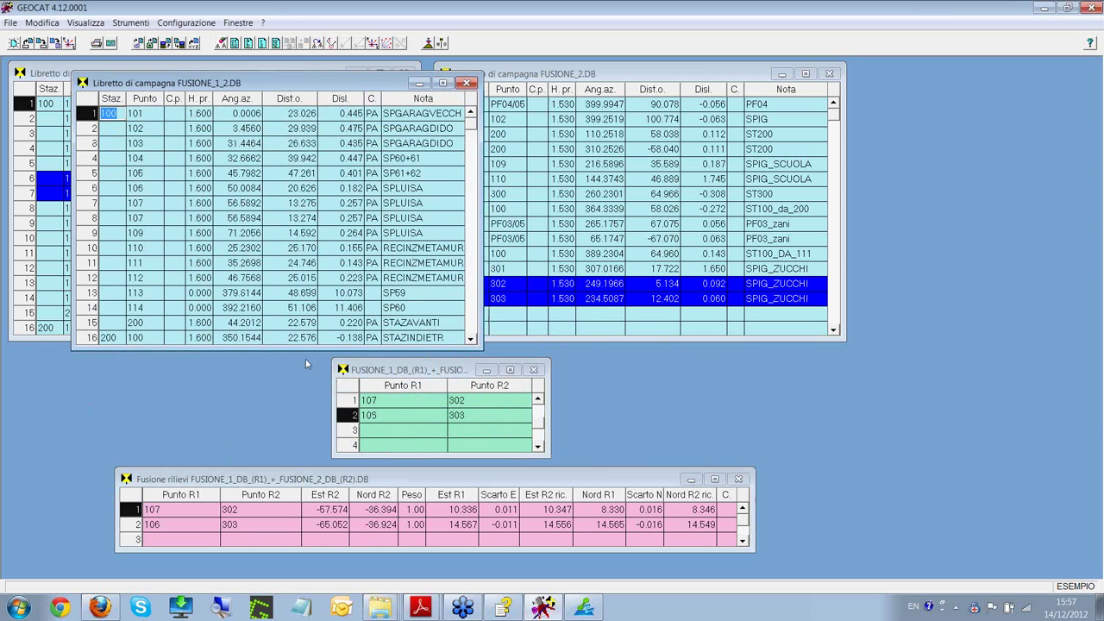
click(533, 370)
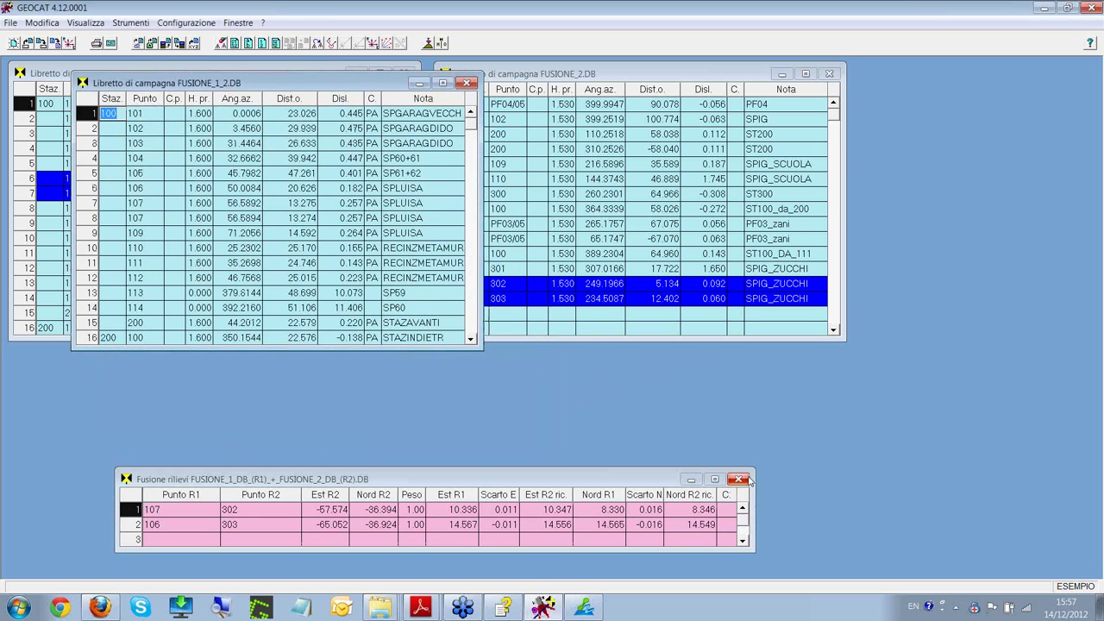
click(738, 479)
click(479, 354)
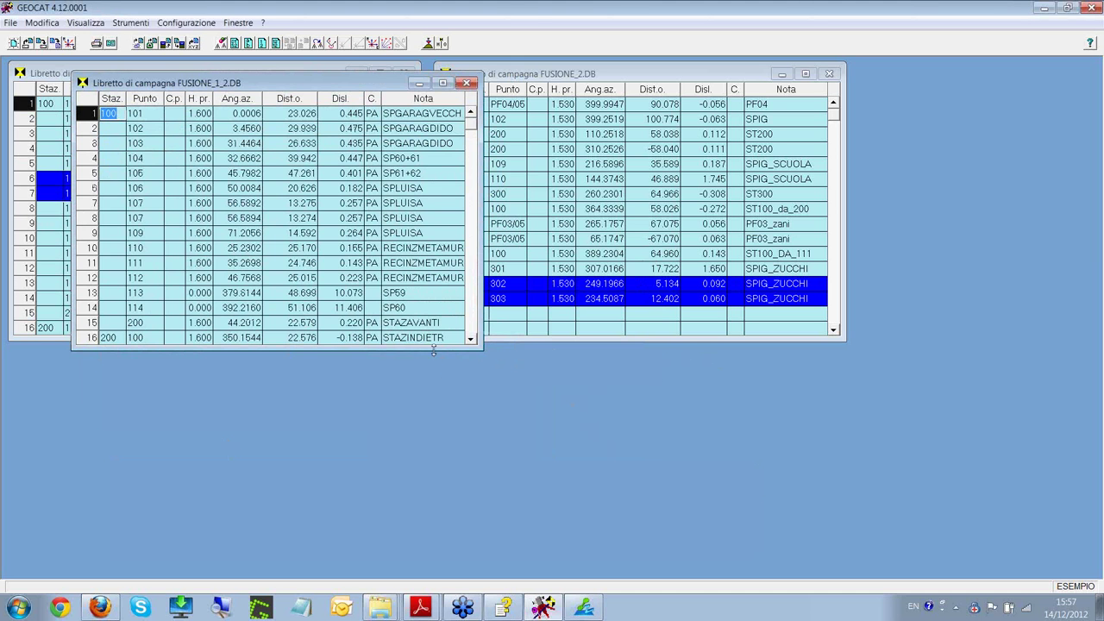
drag(434, 352, 458, 564)
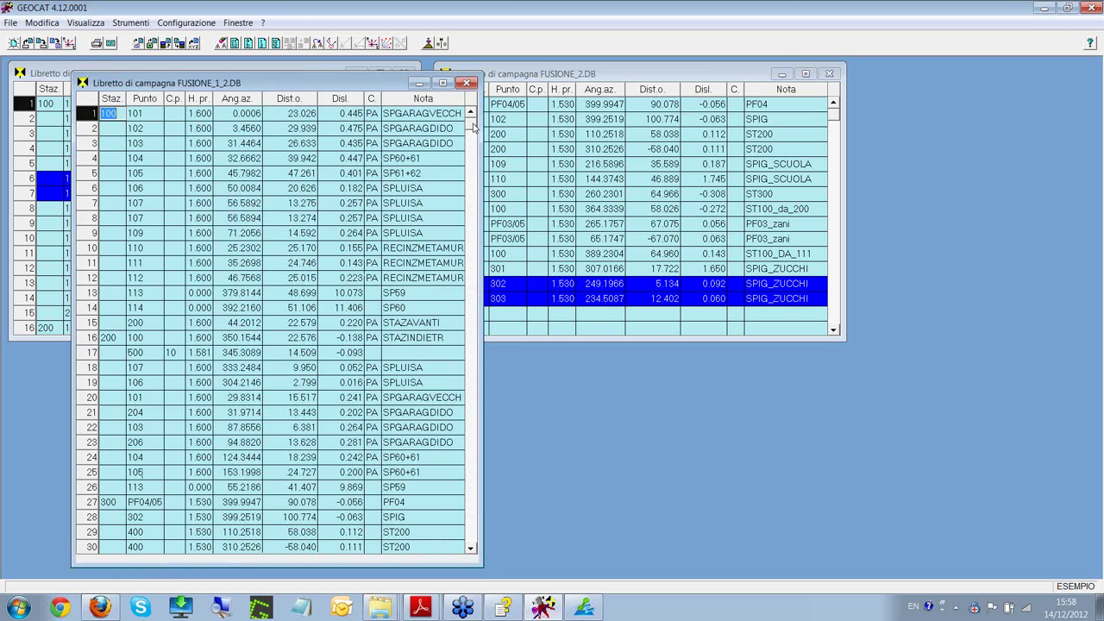
- Compare the renumbered stations at the end of the FUSIONE_1_2 field book with FUSIONE_2, setting the two windows apart
mouse_move(474, 126)
mouse_down()
mouse_move(470, 414)
mouse_move(456, 495)
mouse_move(452, 458)
mouse_up()
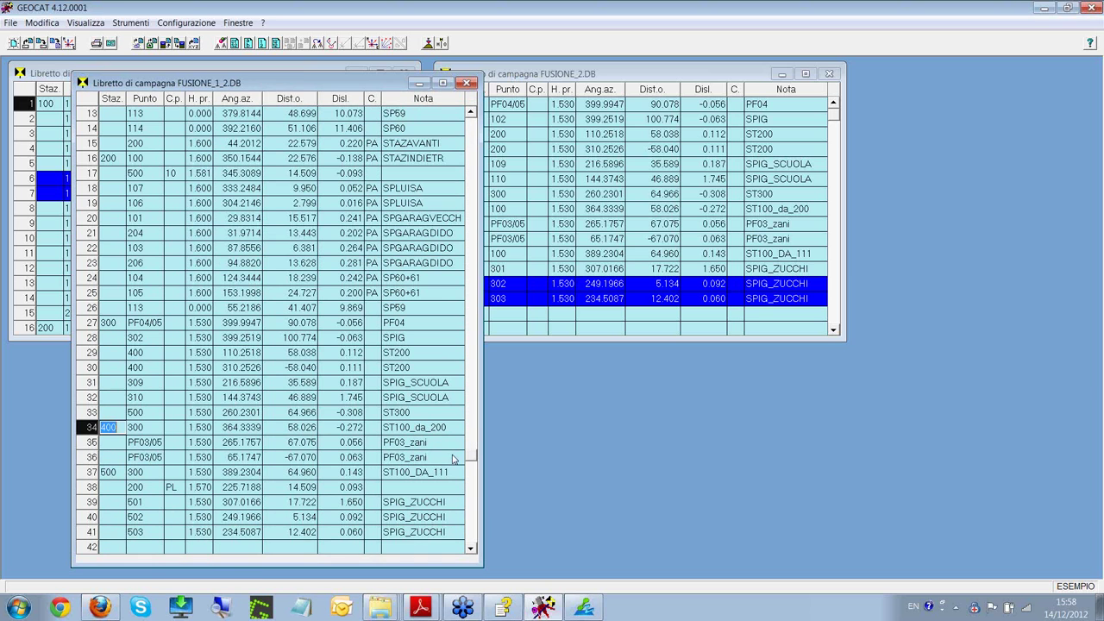
drag(585, 80, 749, 80)
drag(687, 321, 690, 357)
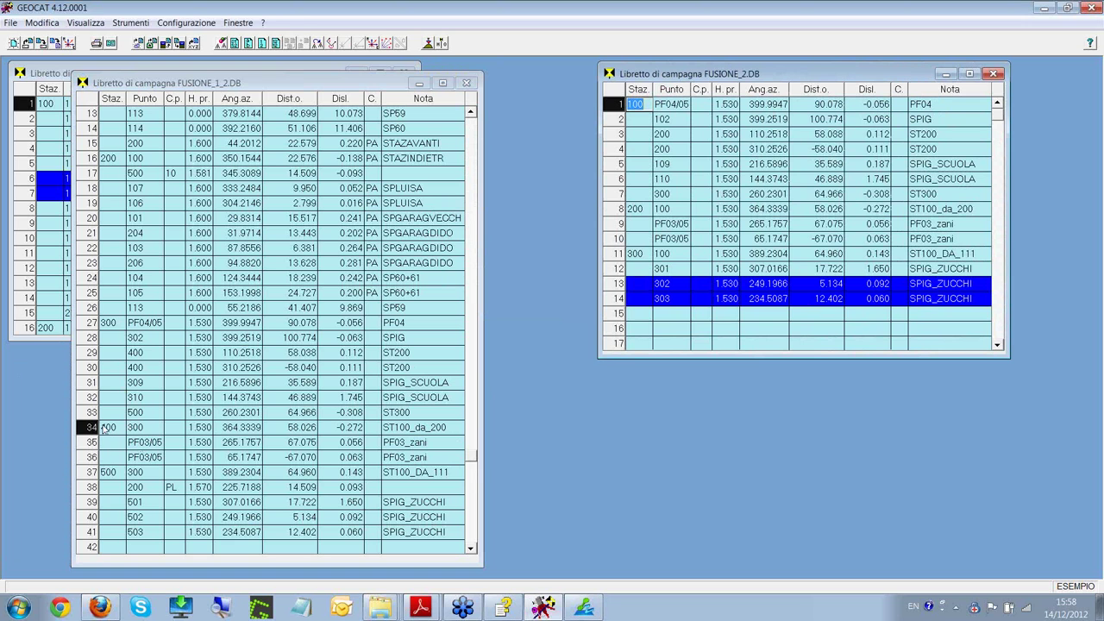
drag(473, 460, 473, 522)
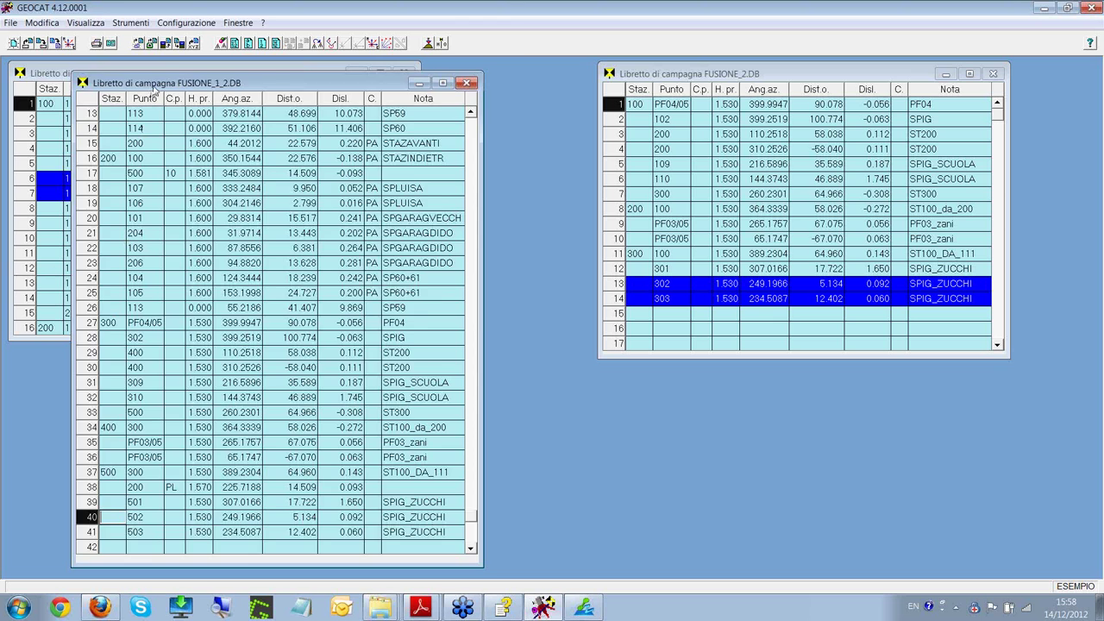
- Review the FUSIONE_1 field book rows, then bring the merged FUSIONE_1_2 field book back to the front for comparison
drag(146, 91, 249, 108)
click(108, 76)
scroll(409, 118, down, 20)
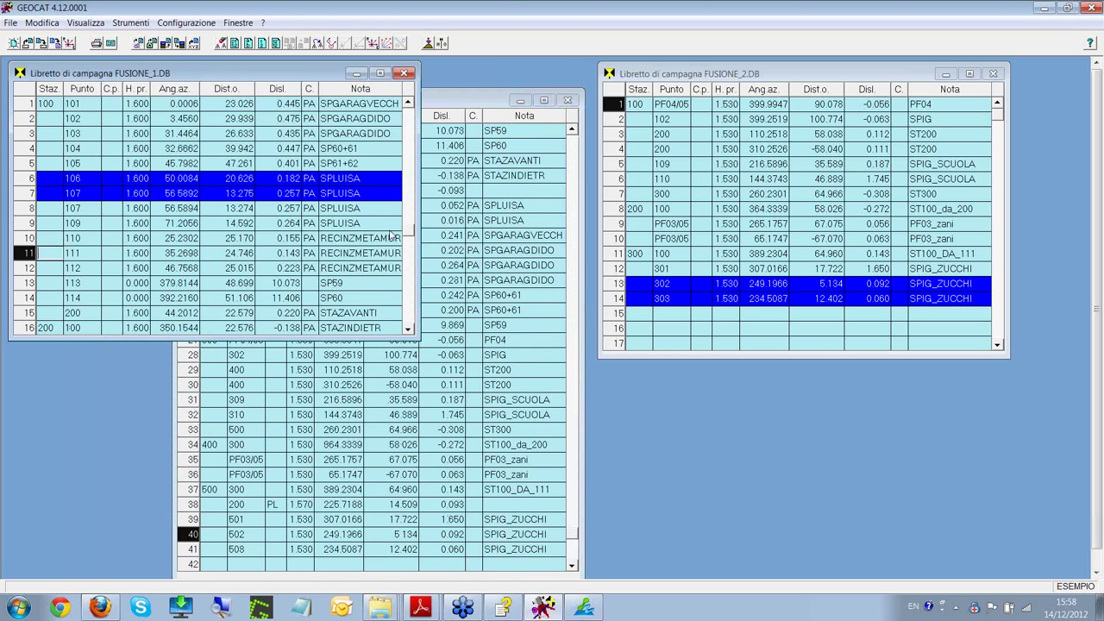
scroll(409, 118, up, 20)
click(487, 102)
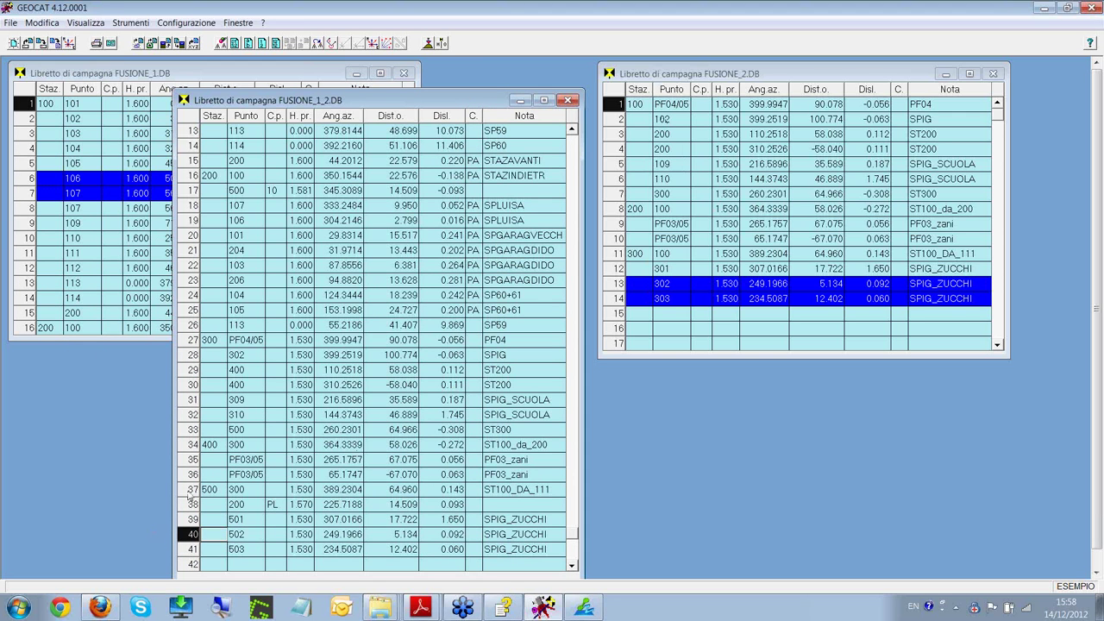
drag(340, 106, 251, 70)
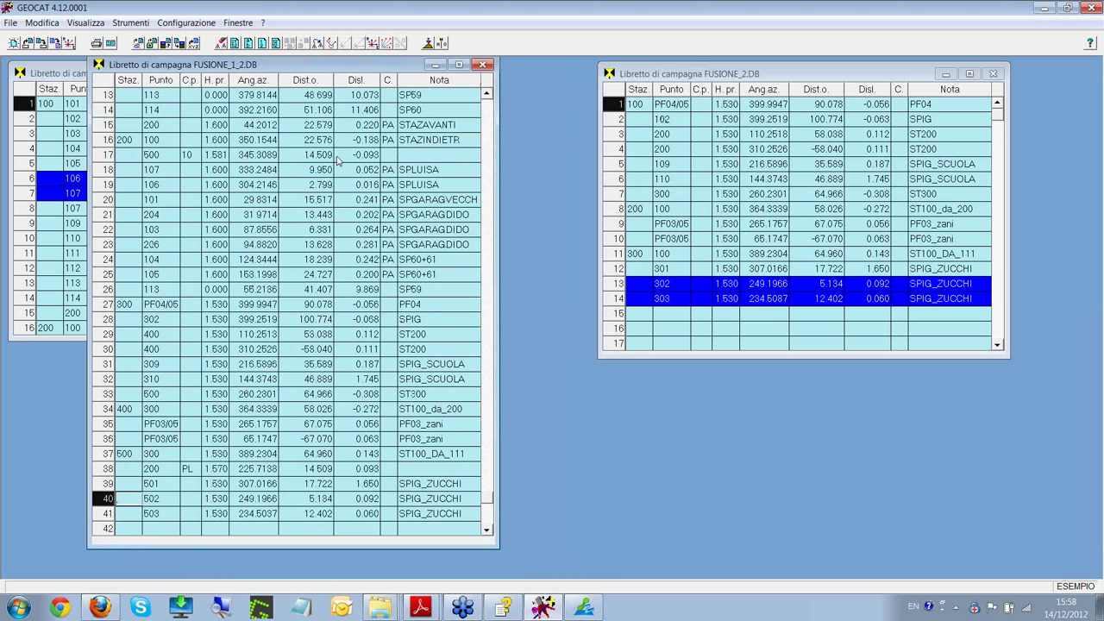
- Review the rows of the merged FUSIONE_1_2 field book, from station 100 to the renumbered stations
key(Up)
key(Up)
key(Up)
key(Up)
key(Up)
key(Up)
key(Up)
key(Up)
key(Up)
key(Up)
key(Up)
key(Up)
key(Up)
key(Up)
key(Up)
key(Up)
key(Up)
key(Up)
key(Up)
key(Up)
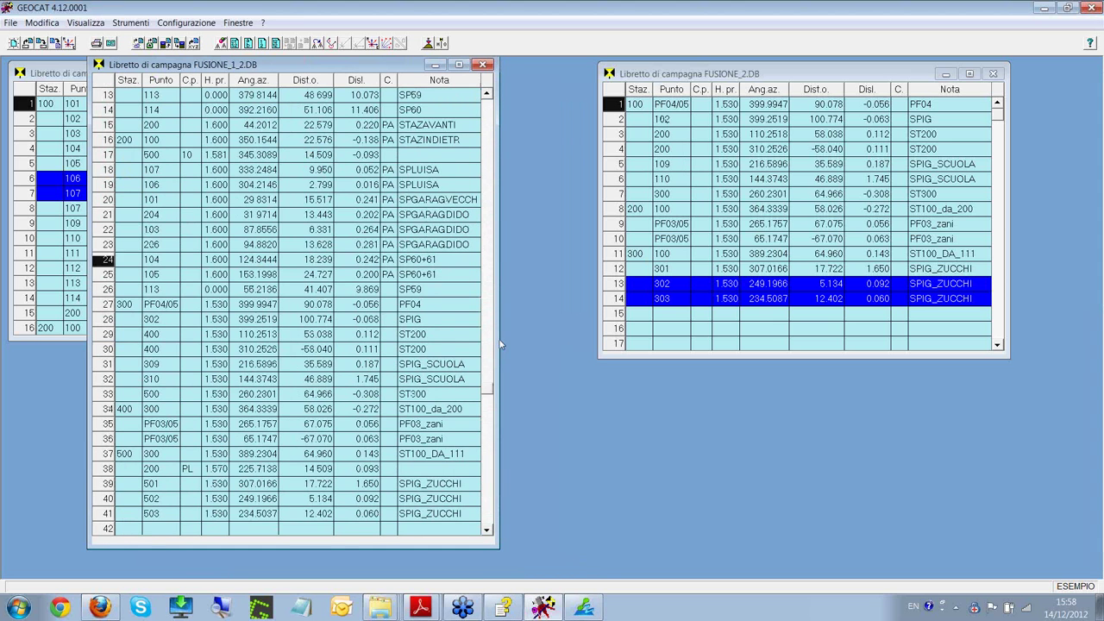
scroll(502, 408, down, 20)
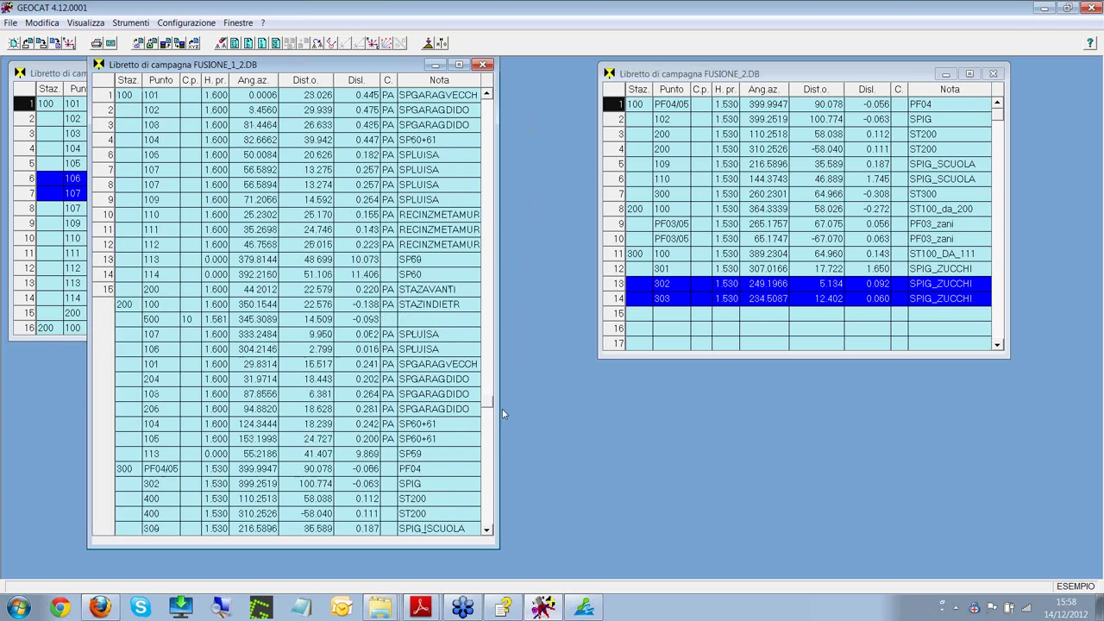
scroll(473, 420, up, 6)
scroll(474, 420, up, 15)
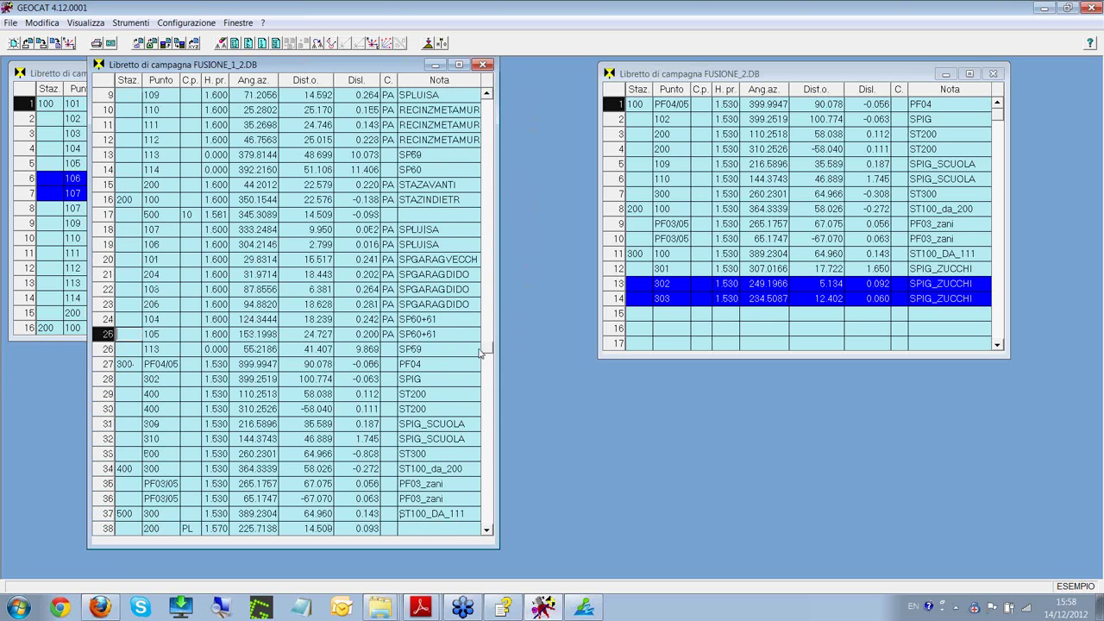
- Highlight rows 16–17 and 37–38 of the merged field book, covering the linking observations between stations 200 and 500
click(107, 203)
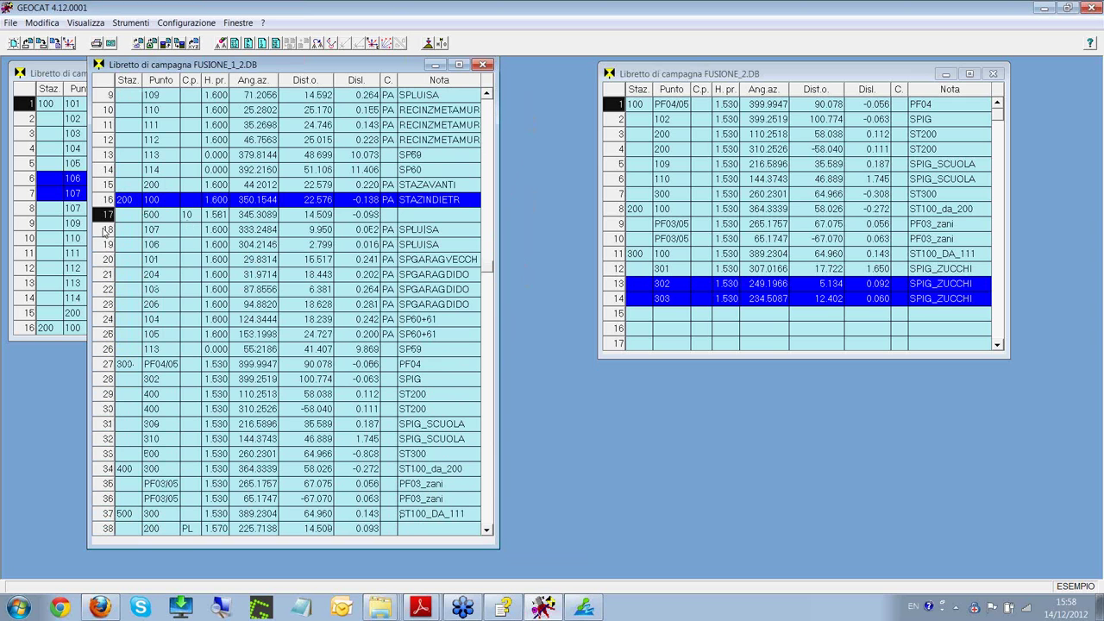
shift+click(106, 217)
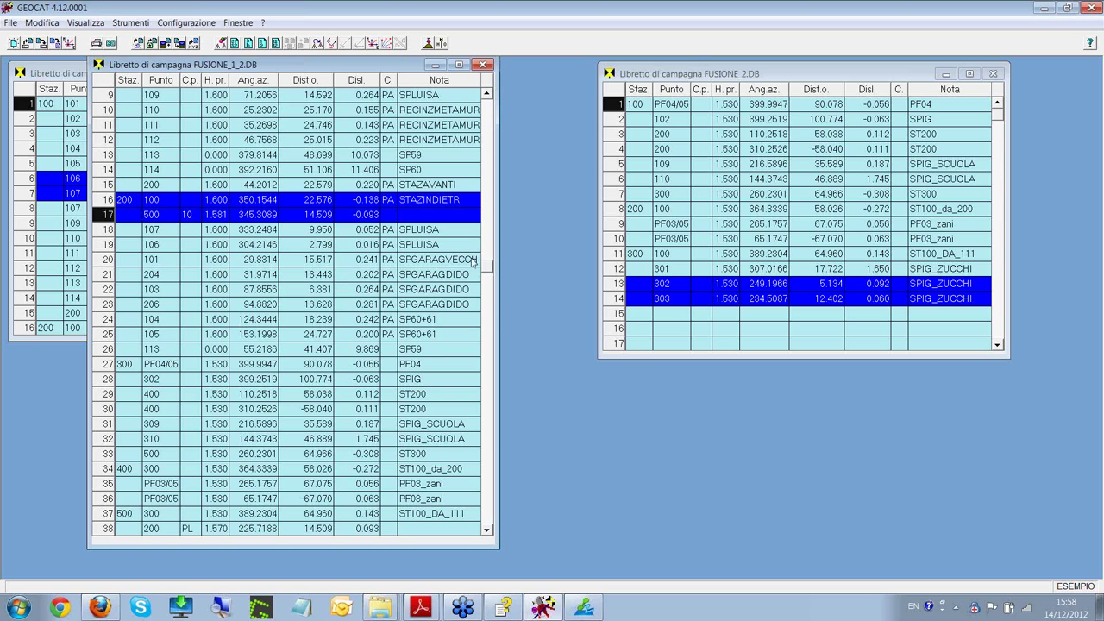
mouse_move(488, 271)
mouse_down()
mouse_move(487, 472)
mouse_move(472, 476)
mouse_up()
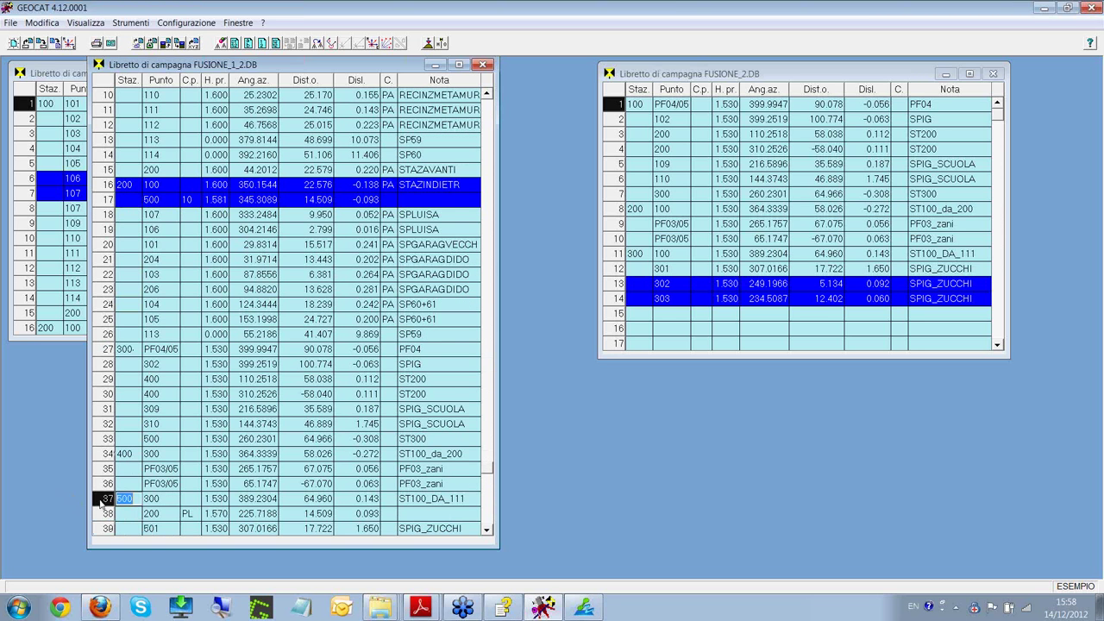
click(101, 502)
shift+click(130, 517)
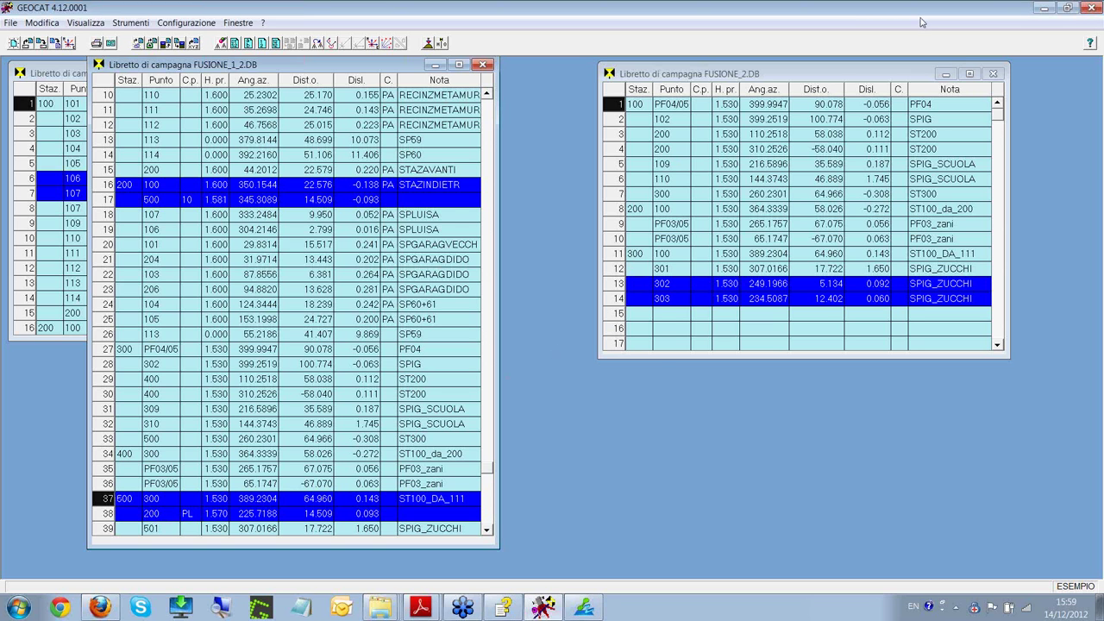
- Open the merged FUSIONE_1_2 survey as a CAD drawing in ZWCAD
right_click(523, 210)
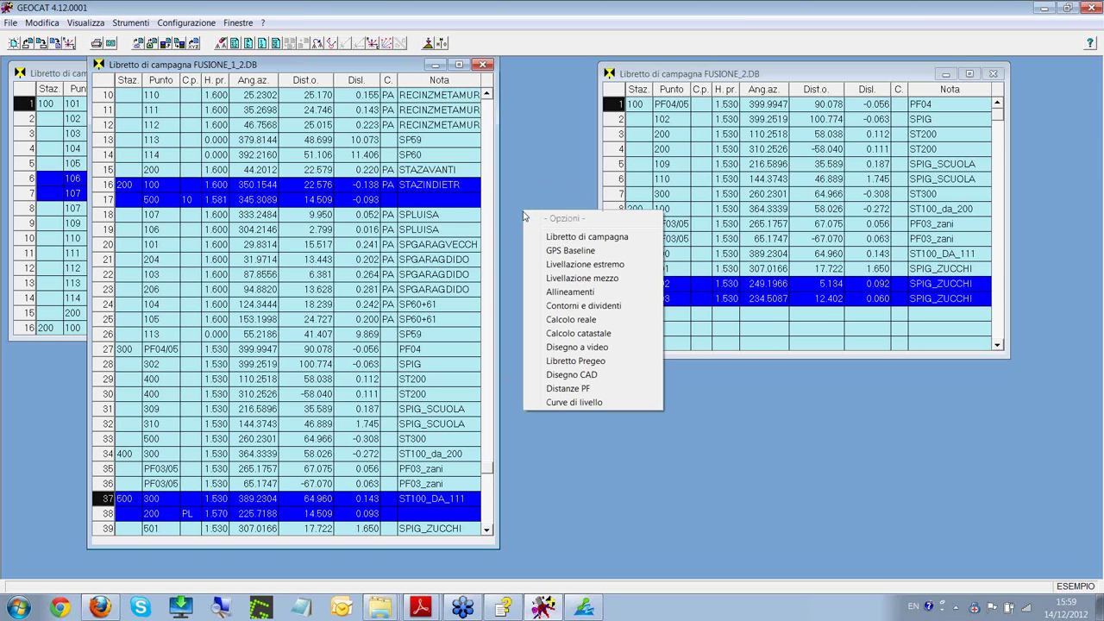
click(586, 375)
click(498, 357)
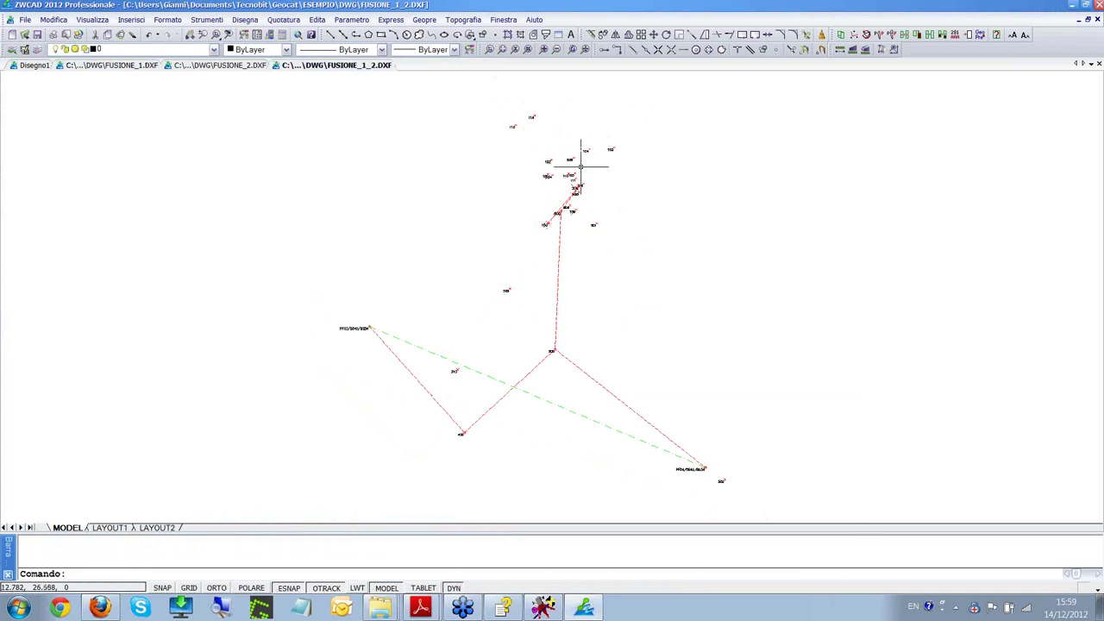
- Move the 503 point label clear of the overlapping 106 label and inspect the overlap of the two point markers
scroll(609, 251, up, 4)
drag(604, 134, 594, 306)
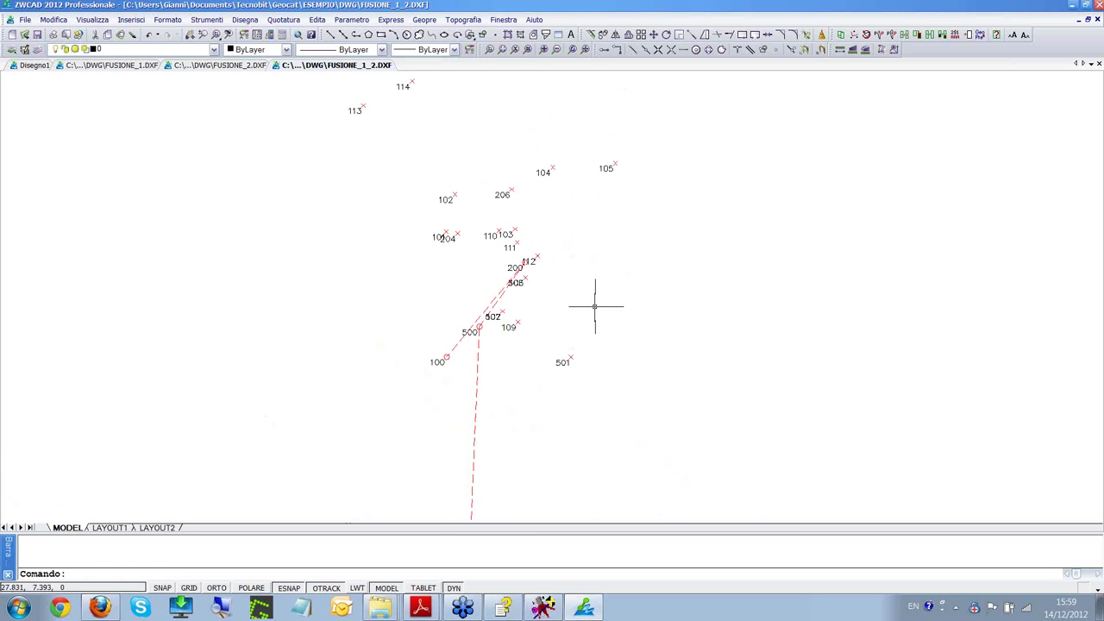
scroll(534, 242, up, 5)
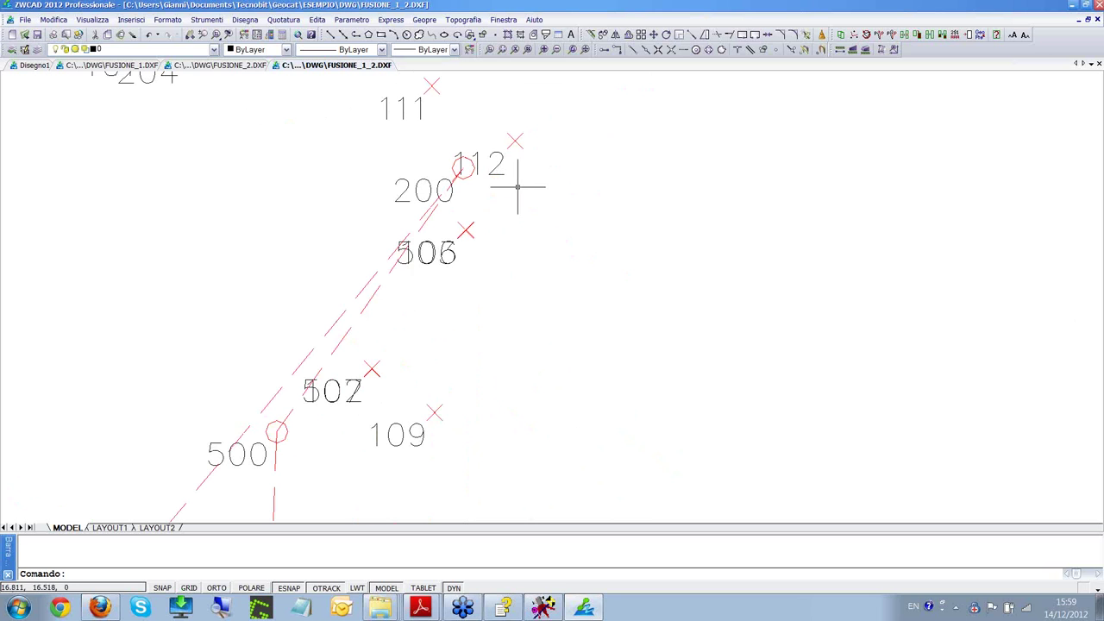
click(411, 263)
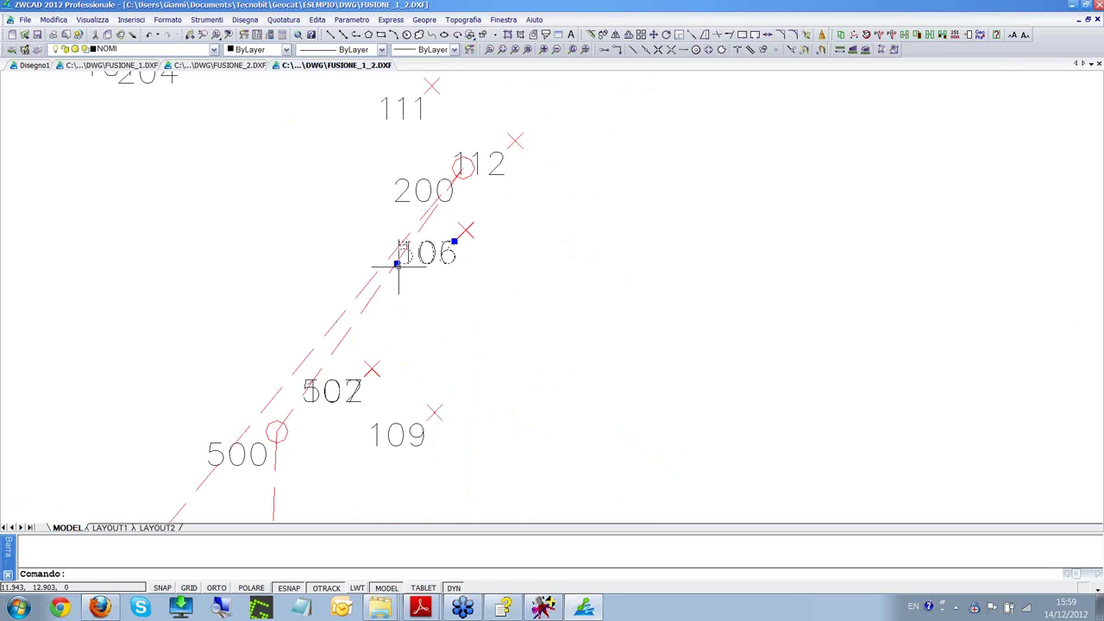
click(398, 268)
key(Escape)
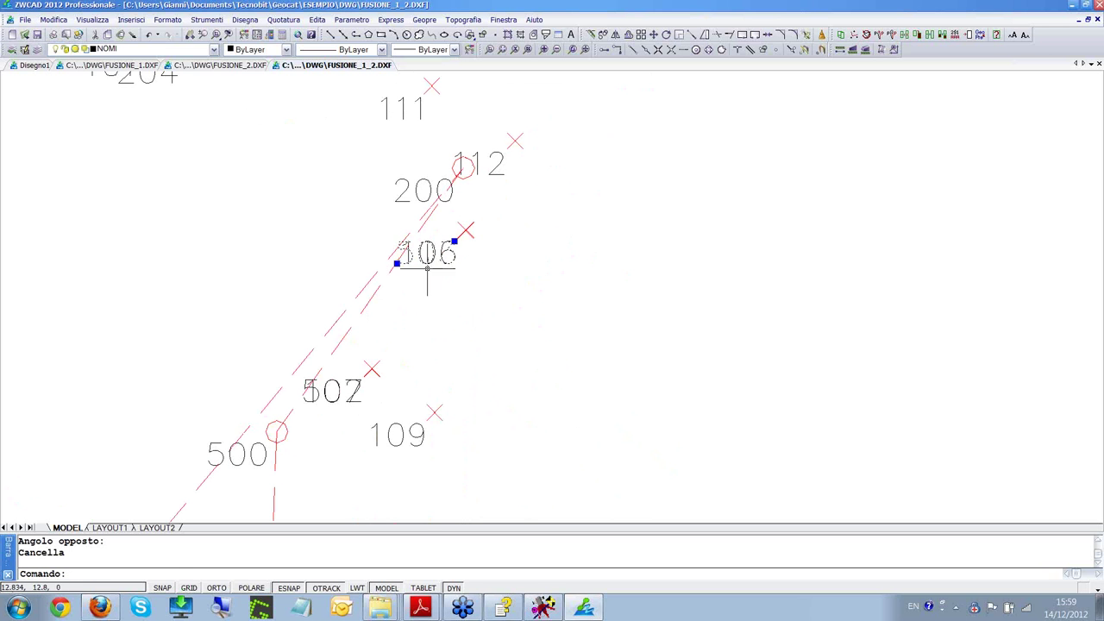
click(397, 263)
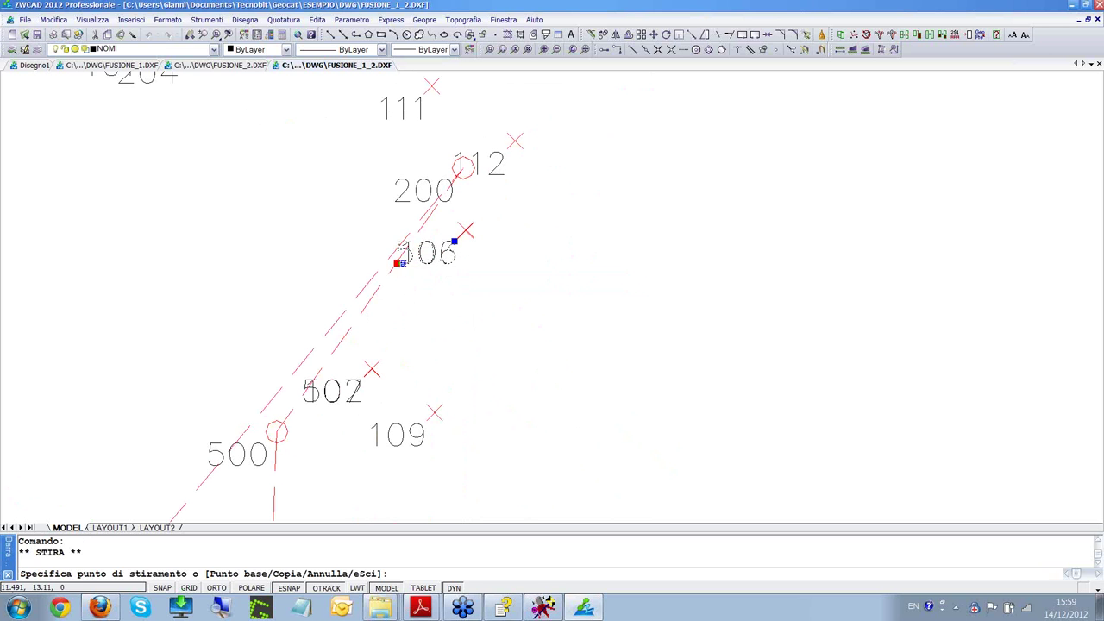
click(485, 239)
key(Escape)
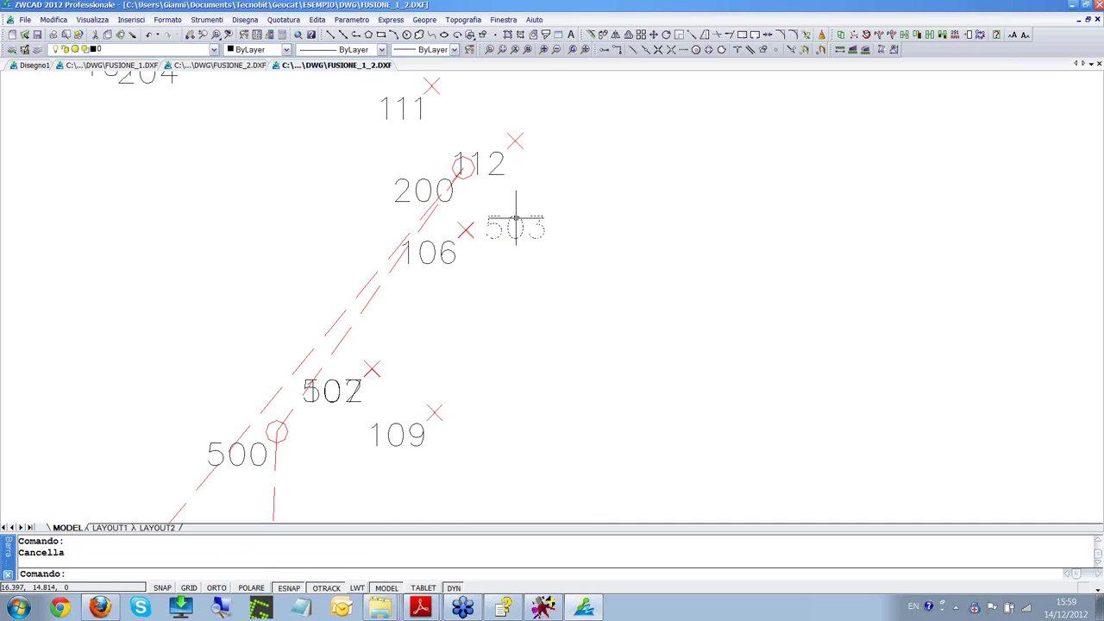
scroll(466, 230, up, 6)
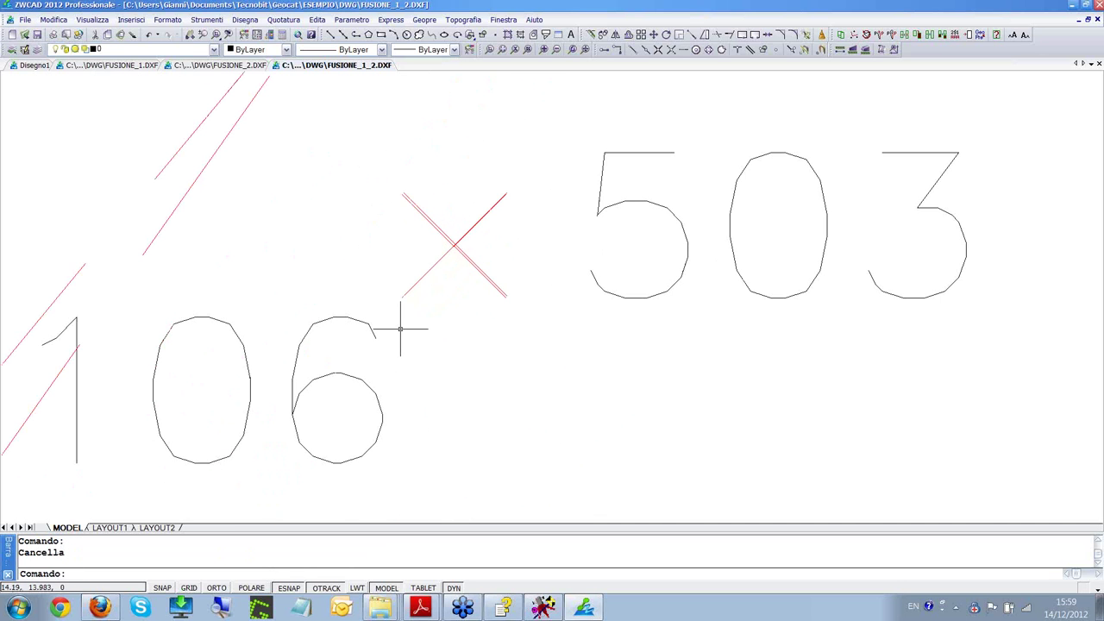
scroll(457, 249, down, 3)
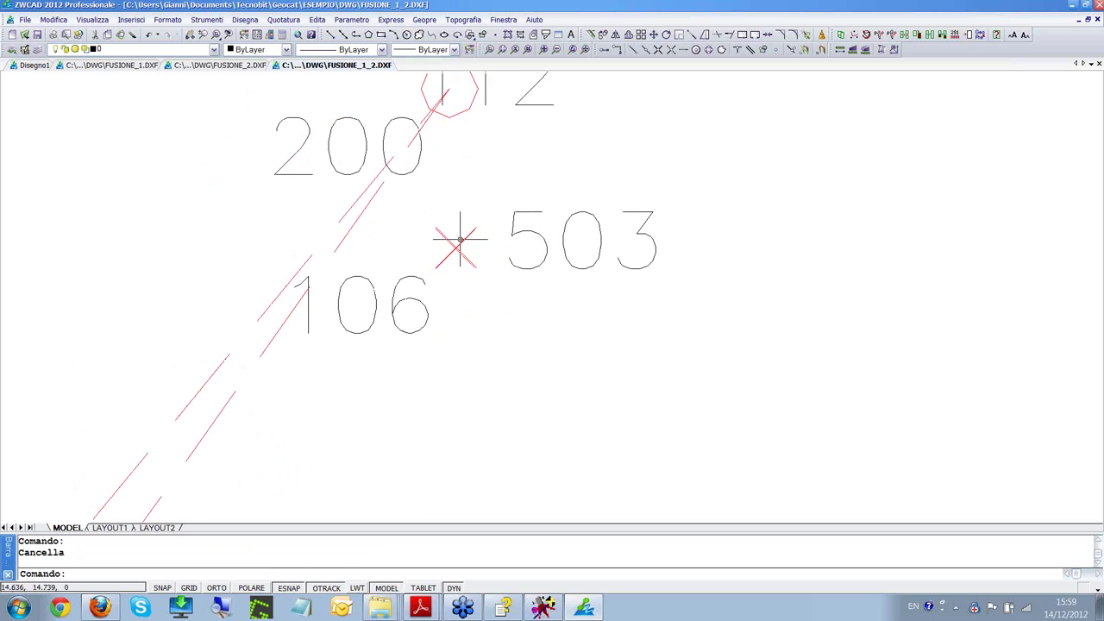
- Move the 502 point label clear of the overlapping 107 label, to the other side of its marker
scroll(463, 338, down, 2)
drag(463, 338, 564, 255)
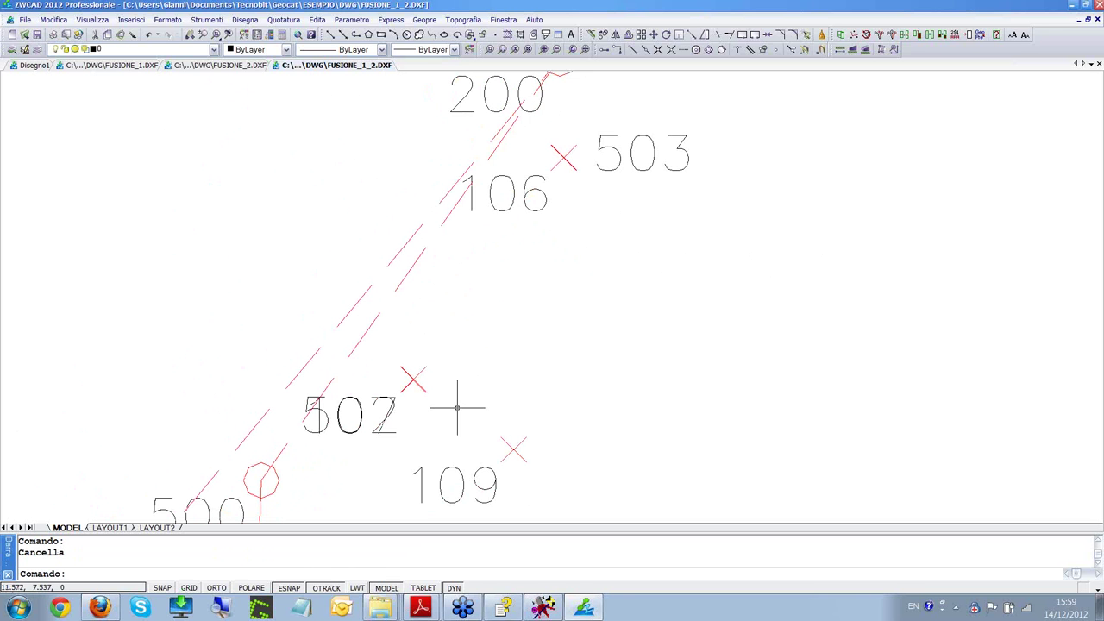
drag(456, 412, 492, 345)
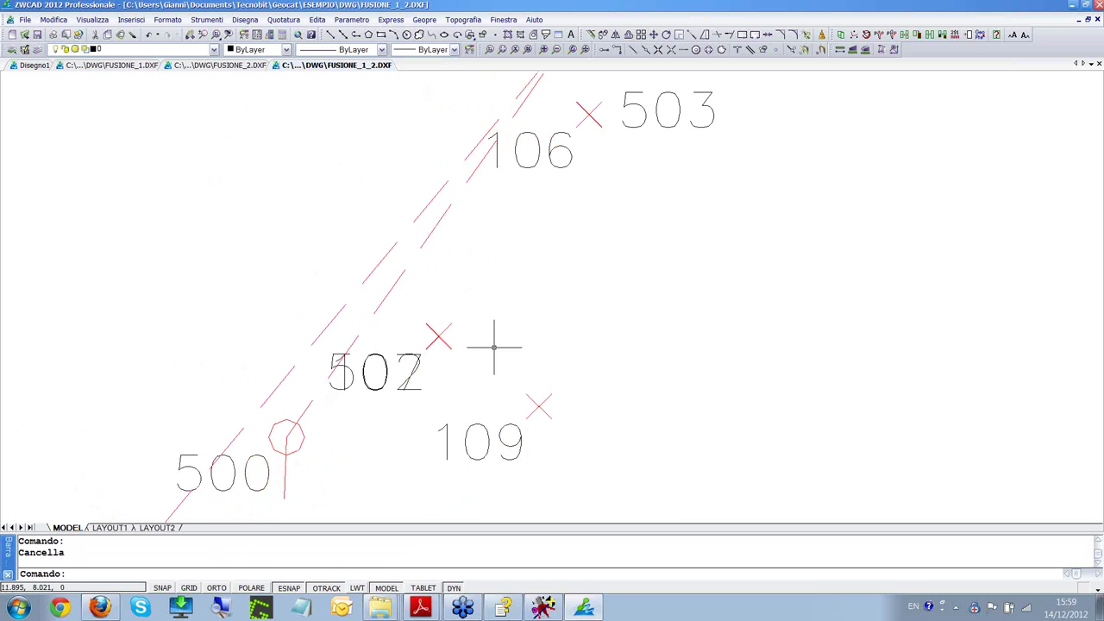
click(337, 374)
click(328, 388)
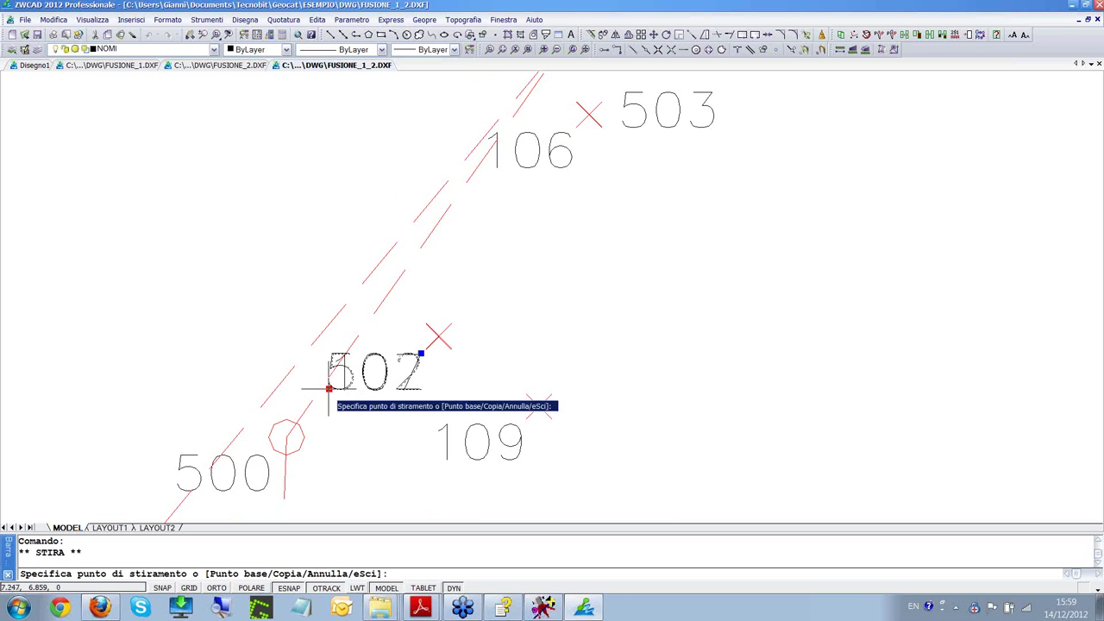
click(460, 350)
key(Escape)
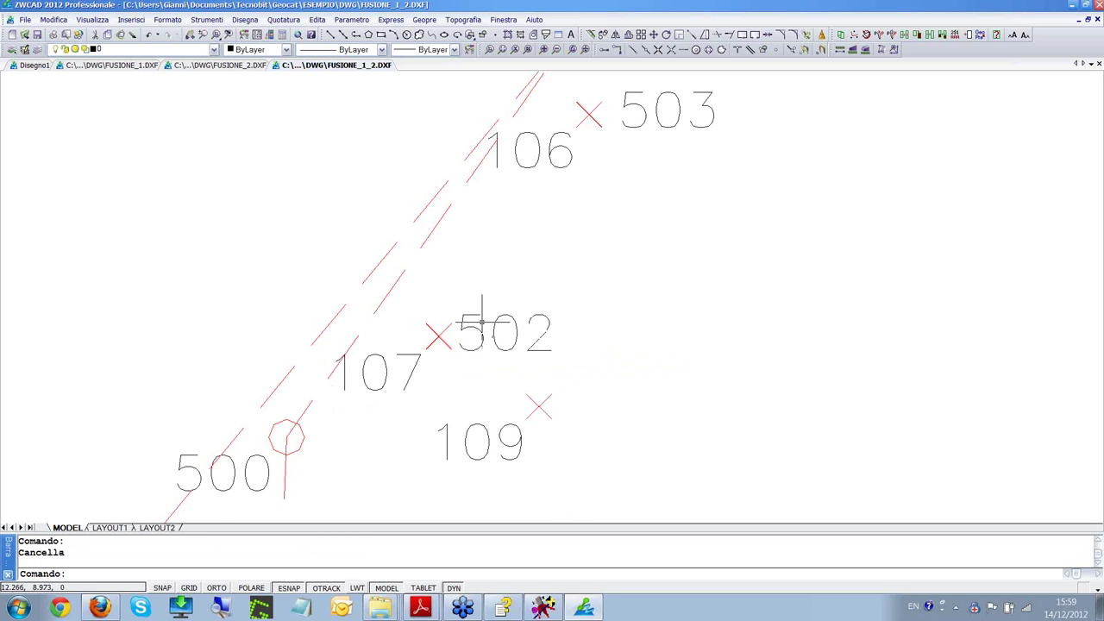
- Examine the overlap of markers 107 and 502, the link between stations 200 and 500, and the whole merged traverse
scroll(441, 350, up, 5)
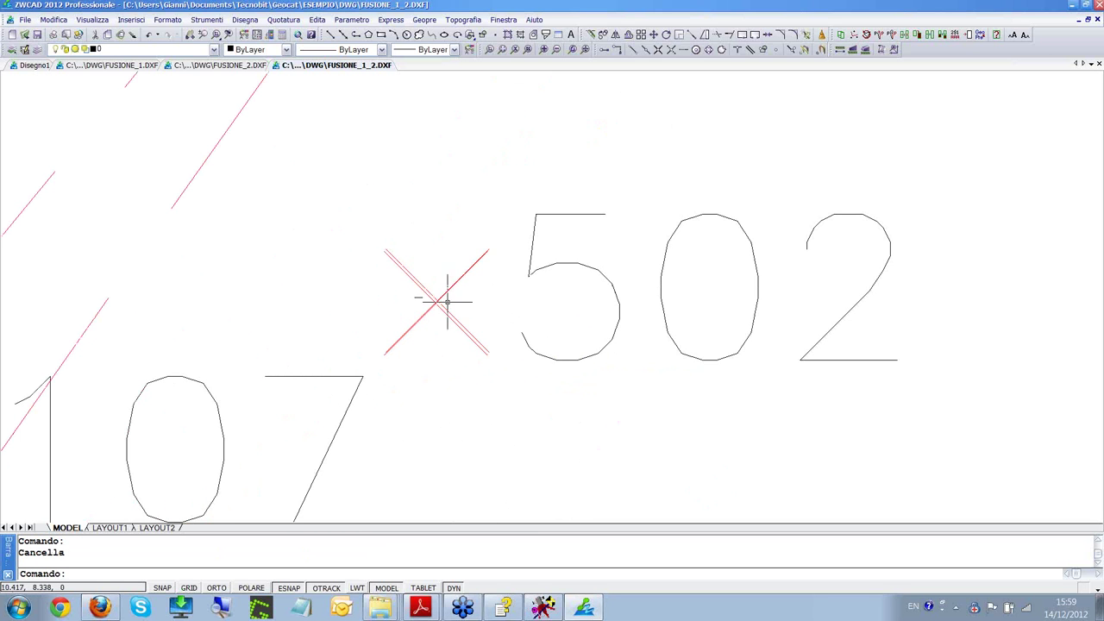
scroll(445, 296, down, 3)
scroll(461, 388, down, 3)
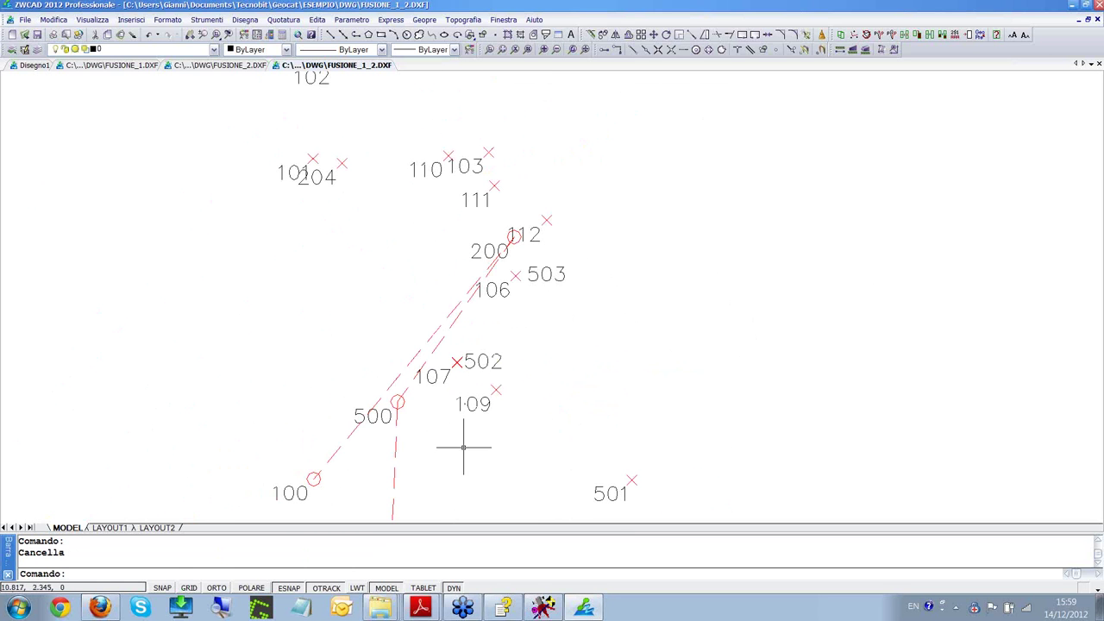
scroll(510, 306, up, 1)
drag(496, 302, 616, 92)
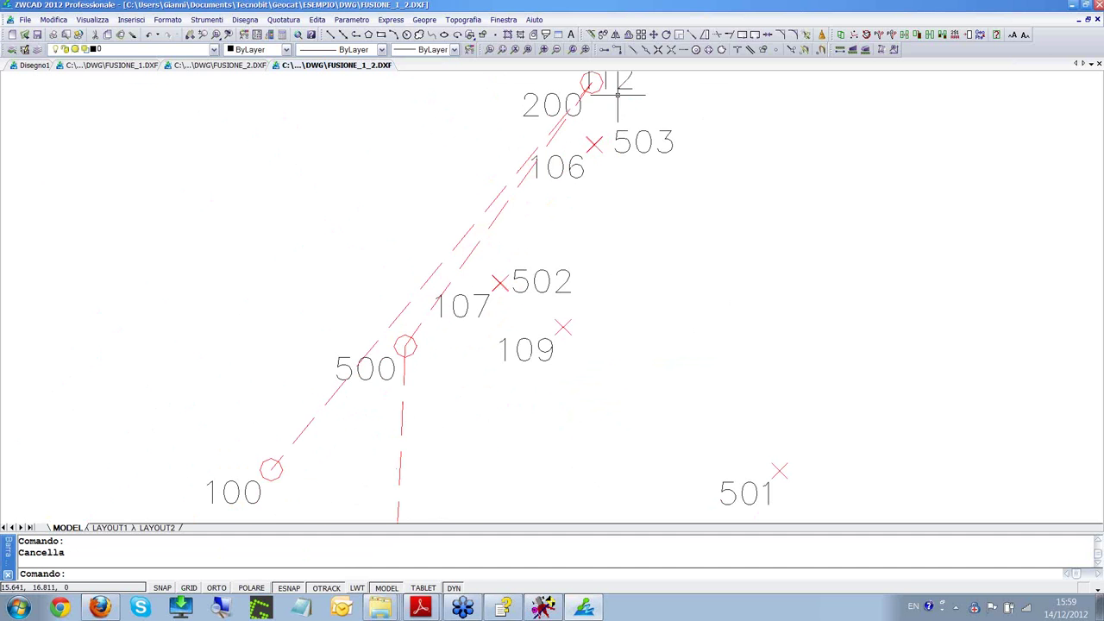
scroll(594, 132, up, 2)
drag(593, 132, 596, 158)
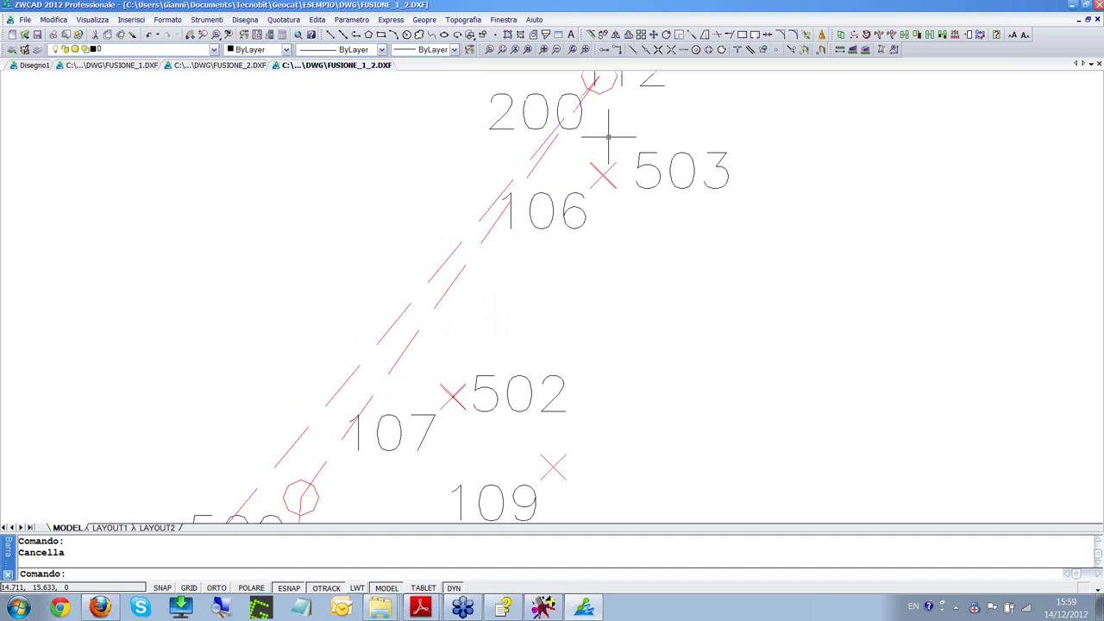
scroll(603, 131, down, 2)
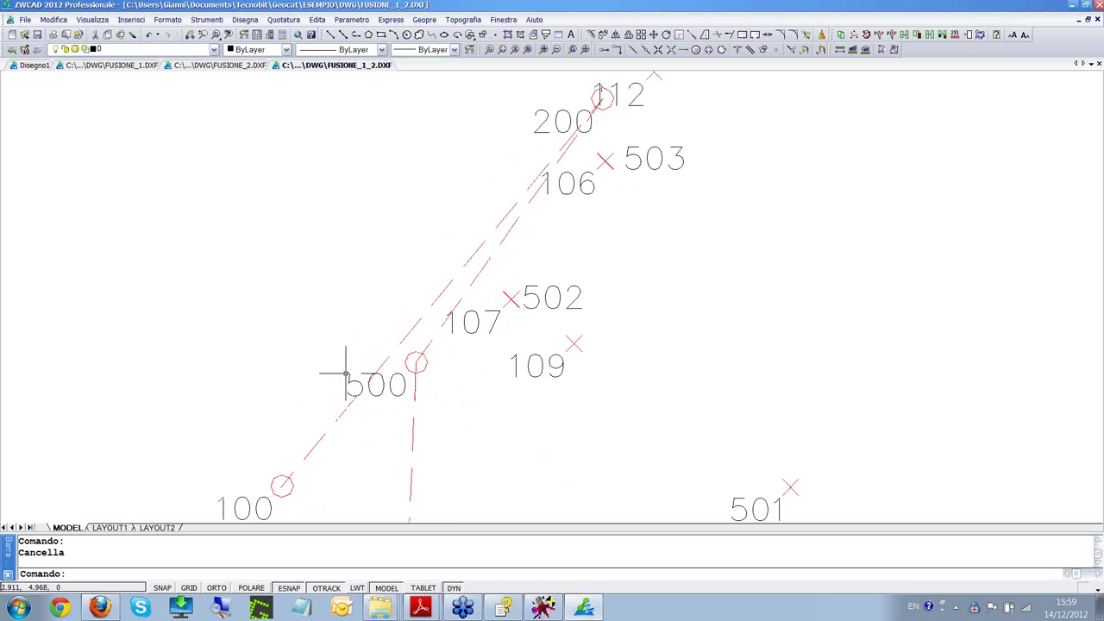
scroll(508, 458, down, 6)
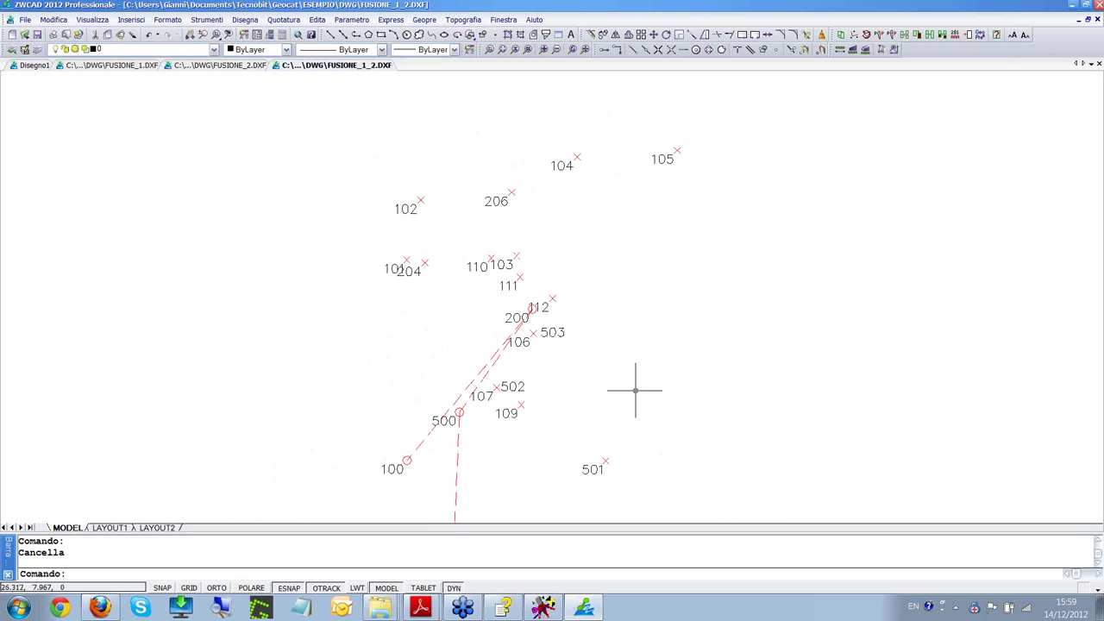
scroll(632, 257, up, 2)
scroll(633, 284, down, 3)
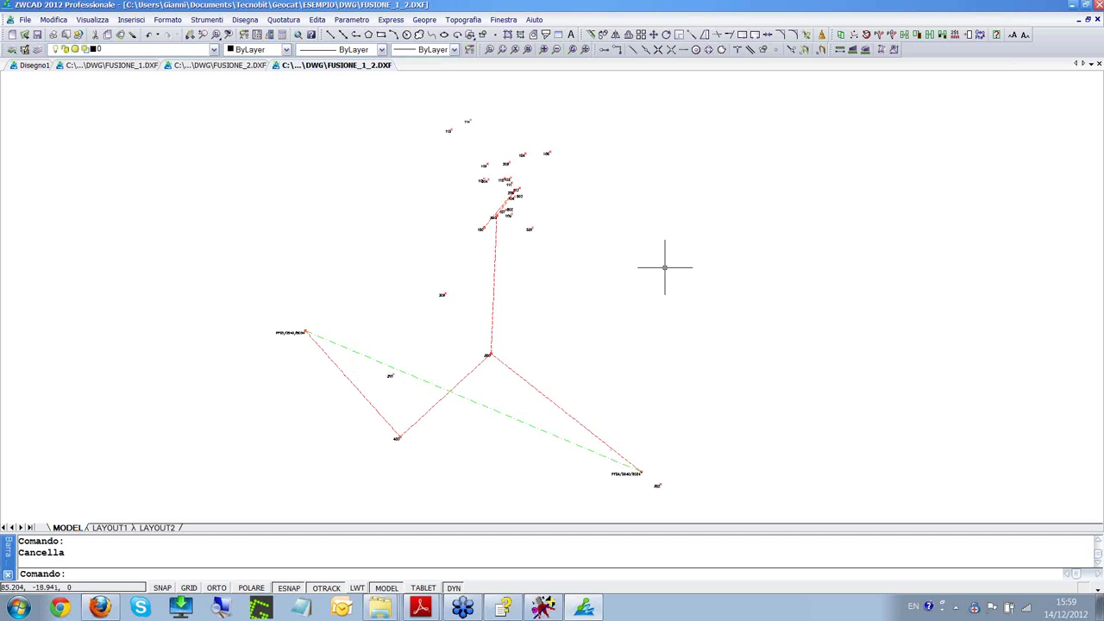
click(53, 20)
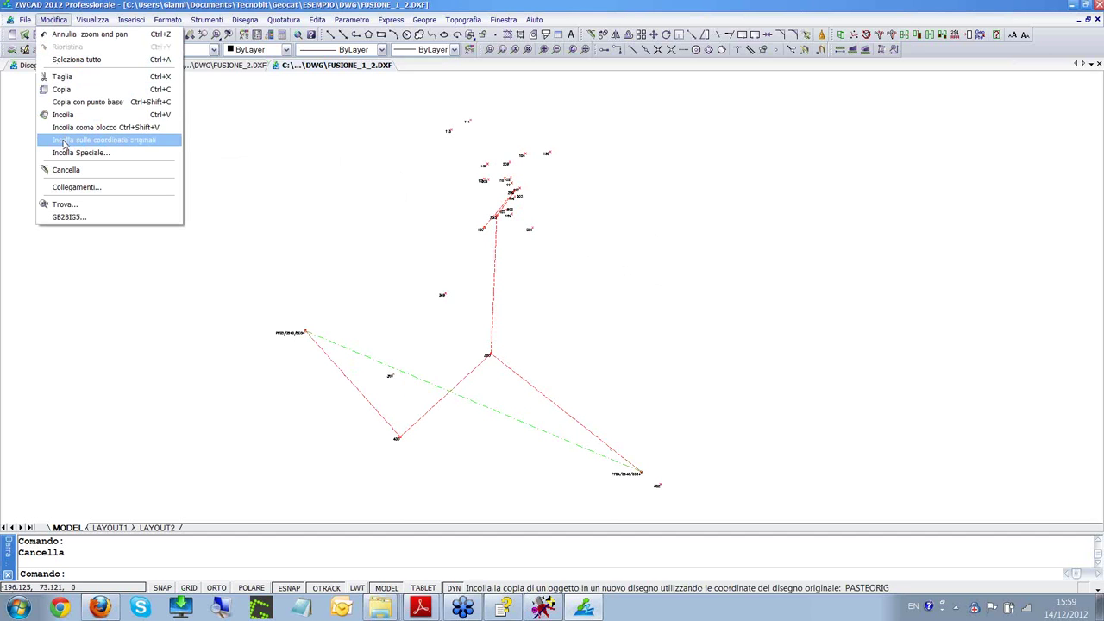
click(67, 59)
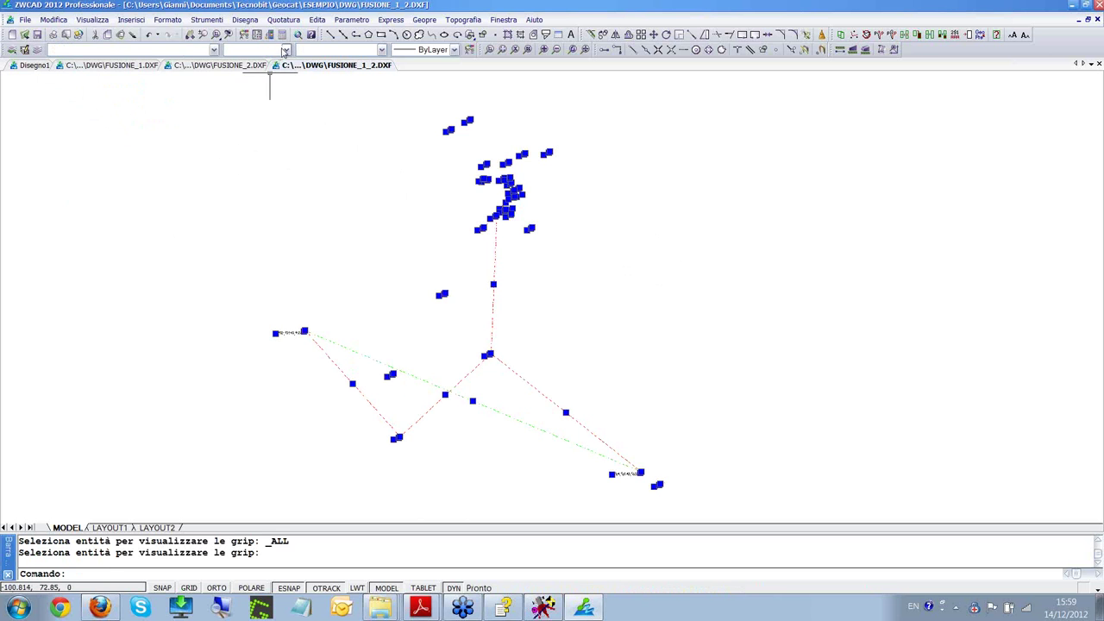
click(286, 50)
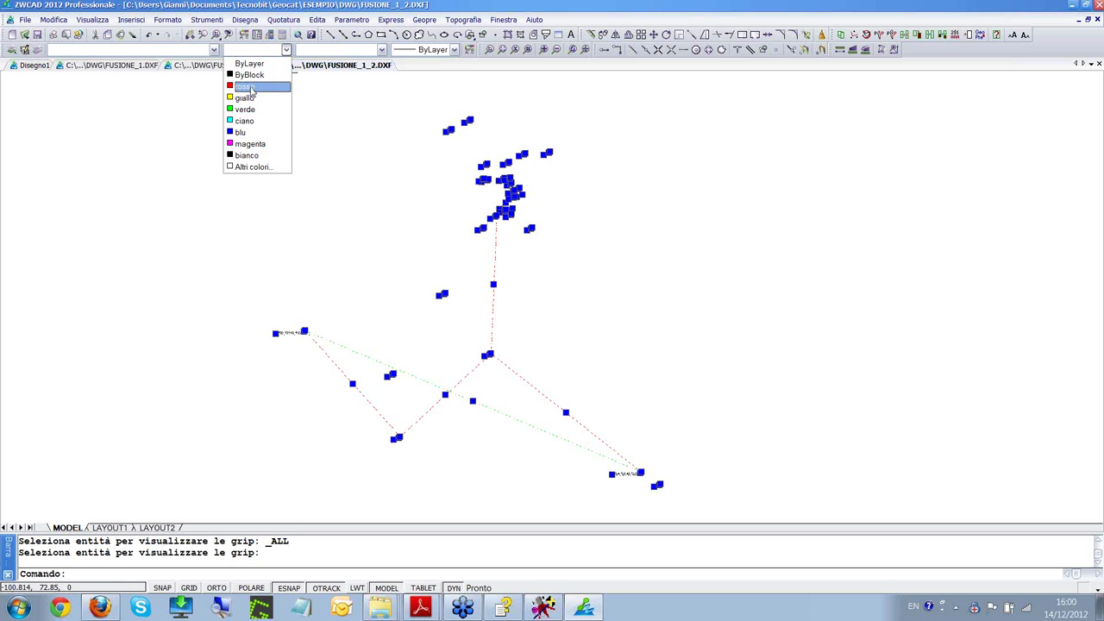
click(241, 7)
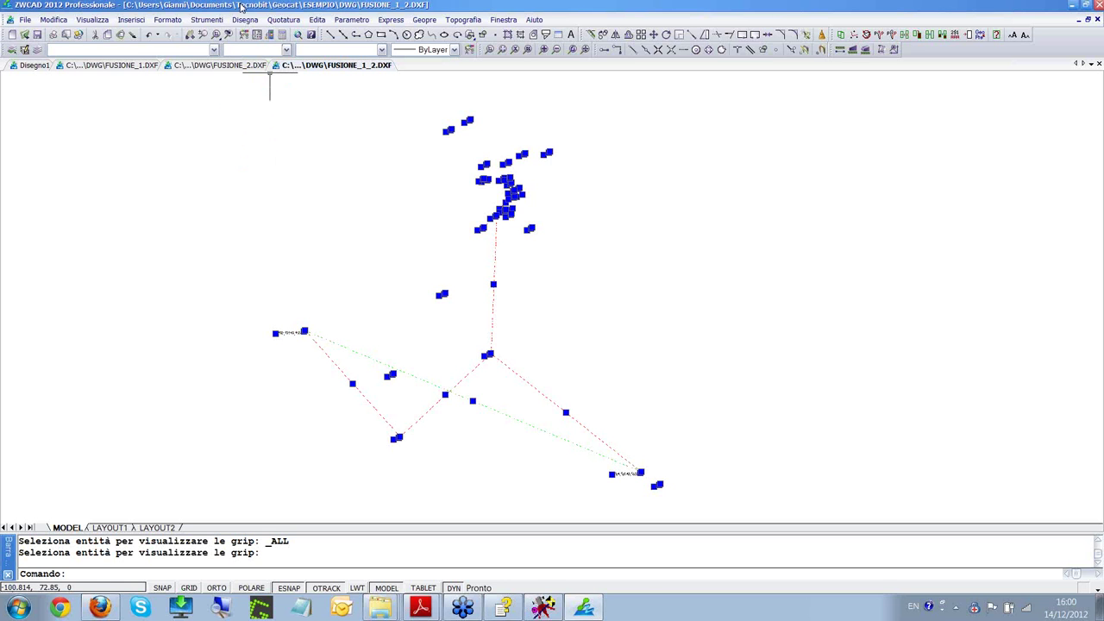
click(53, 19)
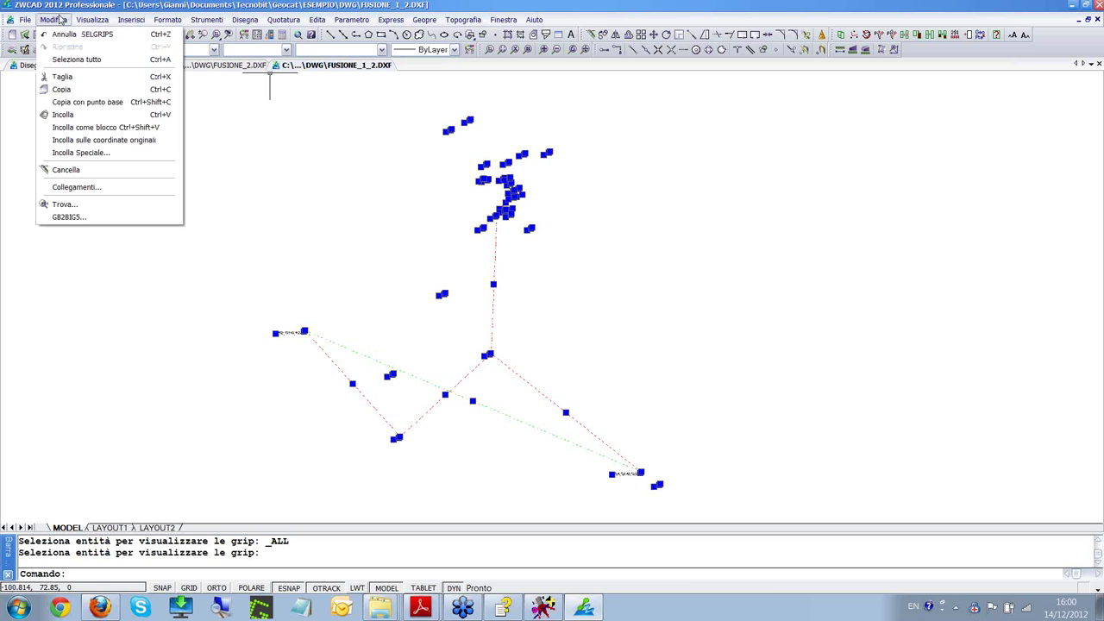
click(83, 104)
scroll(488, 367, up, 5)
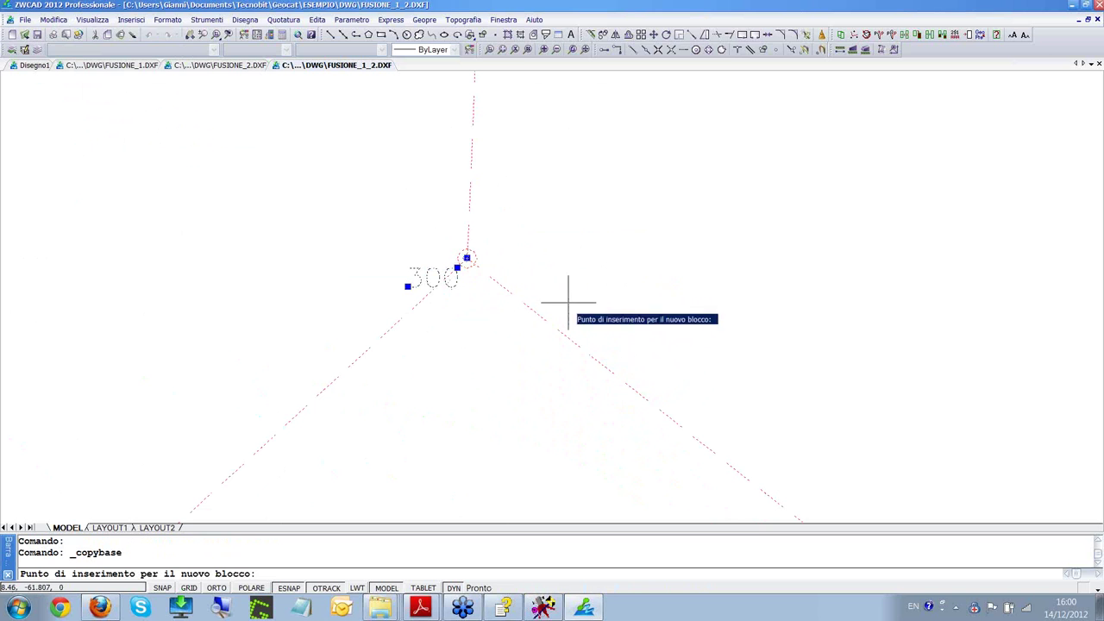
key(Escape)
- Copy the entire FUSIONE_1_2 drawing using the centre of station 300 as the base point
click(54, 18)
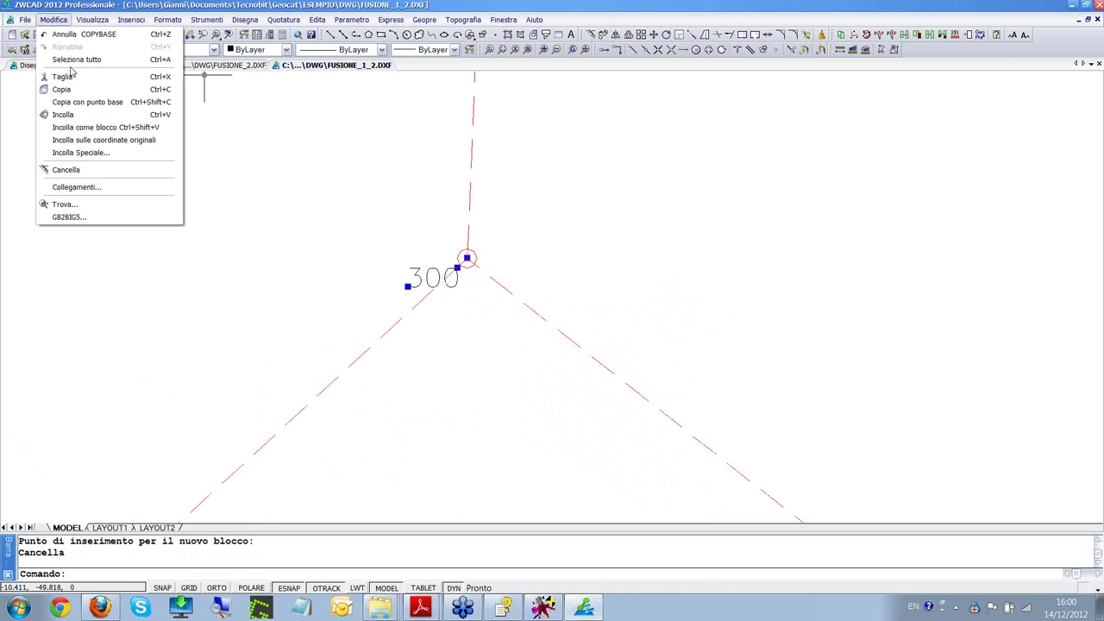
click(61, 54)
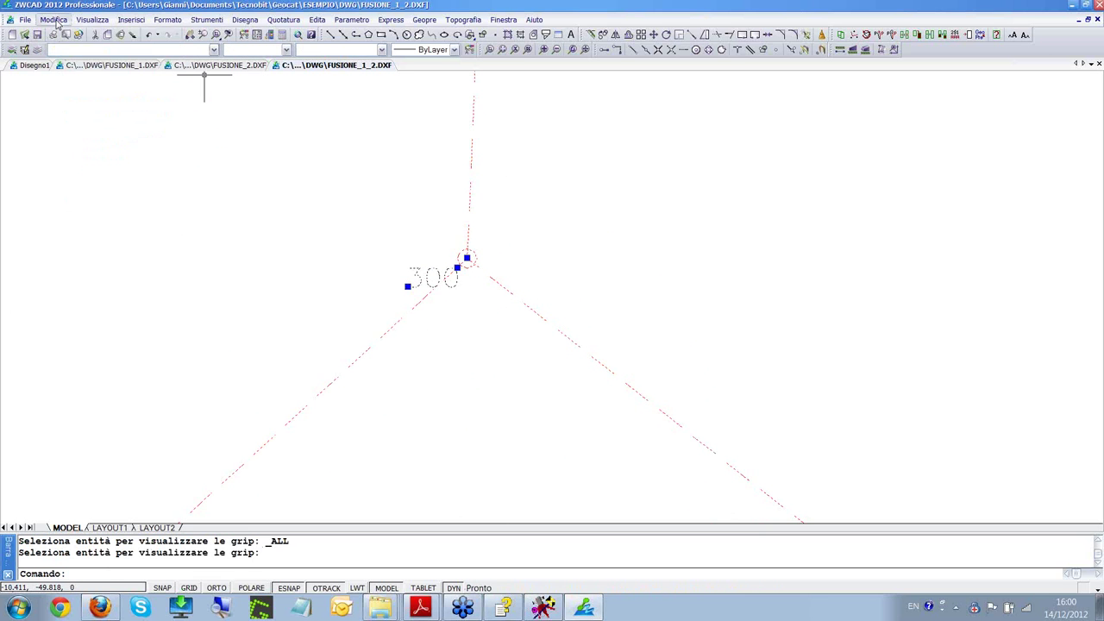
click(55, 20)
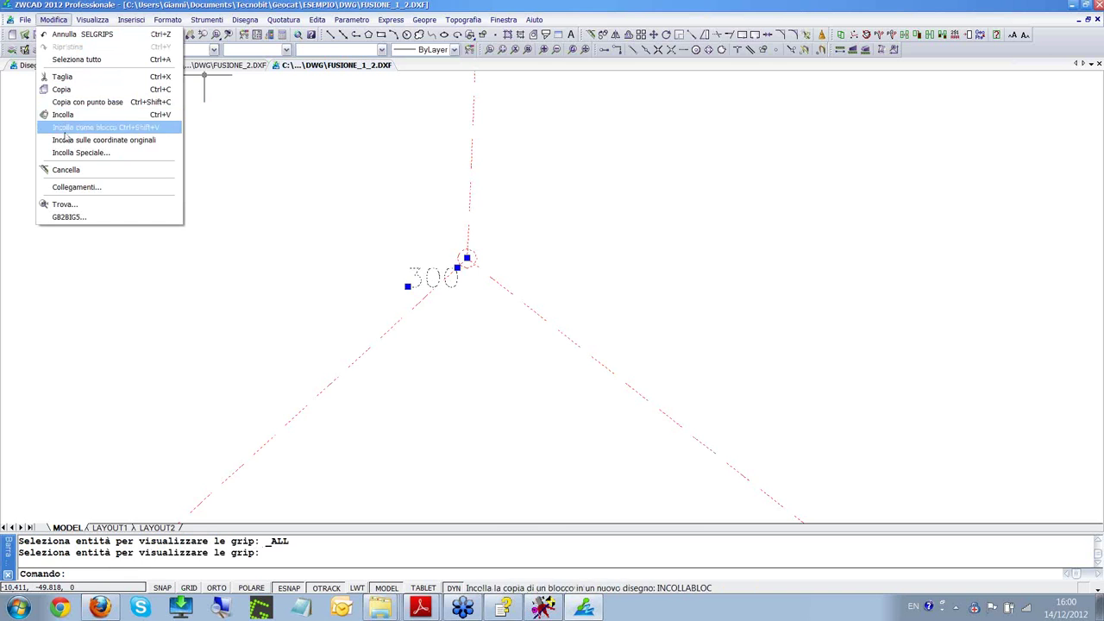
click(86, 101)
click(467, 258)
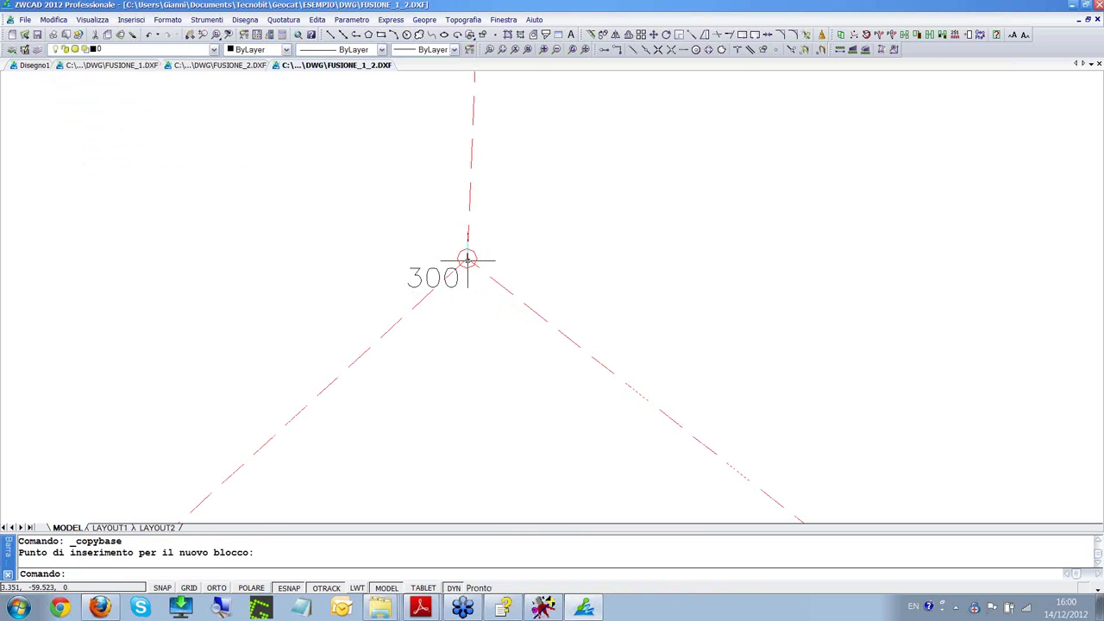
scroll(475, 309, down, 5)
scroll(474, 311, up, 3)
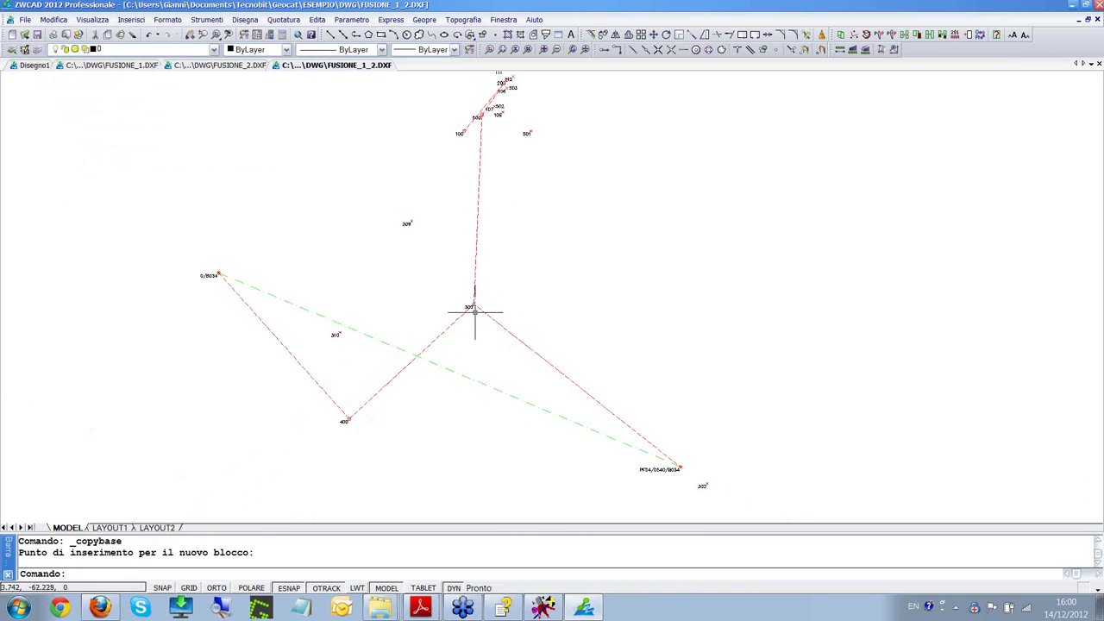
scroll(596, 223, down, 2)
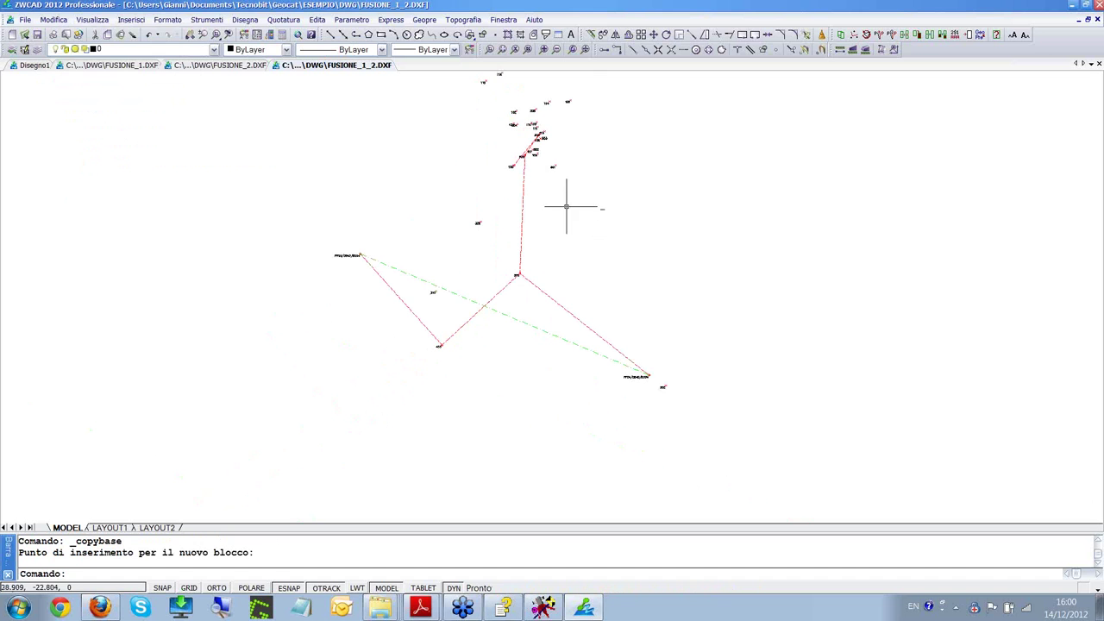
- Paste the copied merged survey into the FUSIONE_1 drawing at the centre of the blue traverse's station 100, where the three legs meet
click(204, 69)
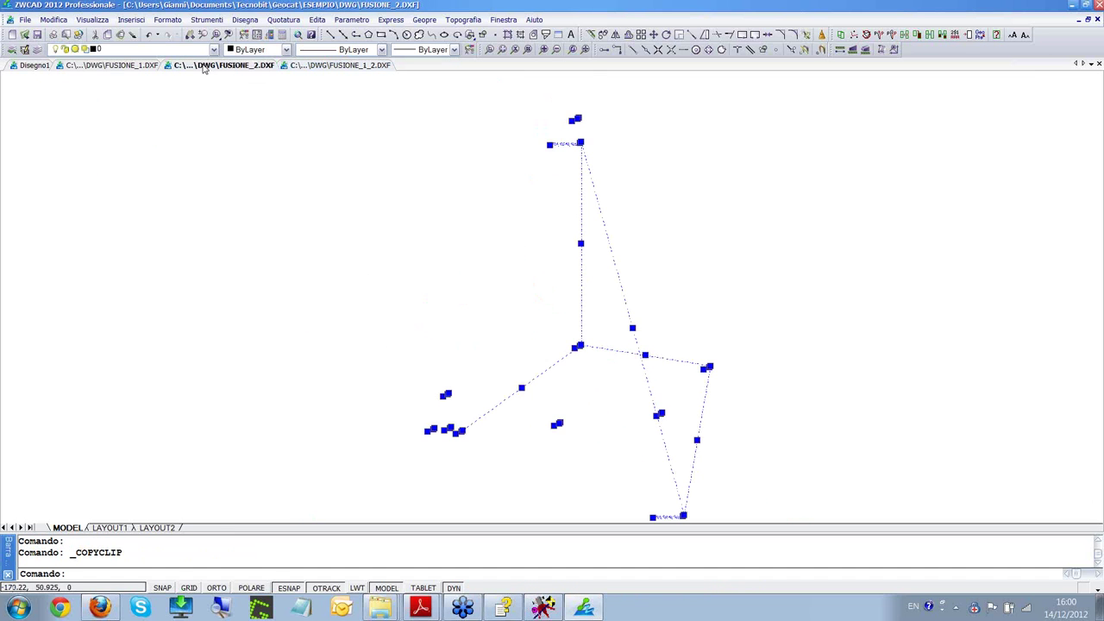
key(ctrl+Tab)
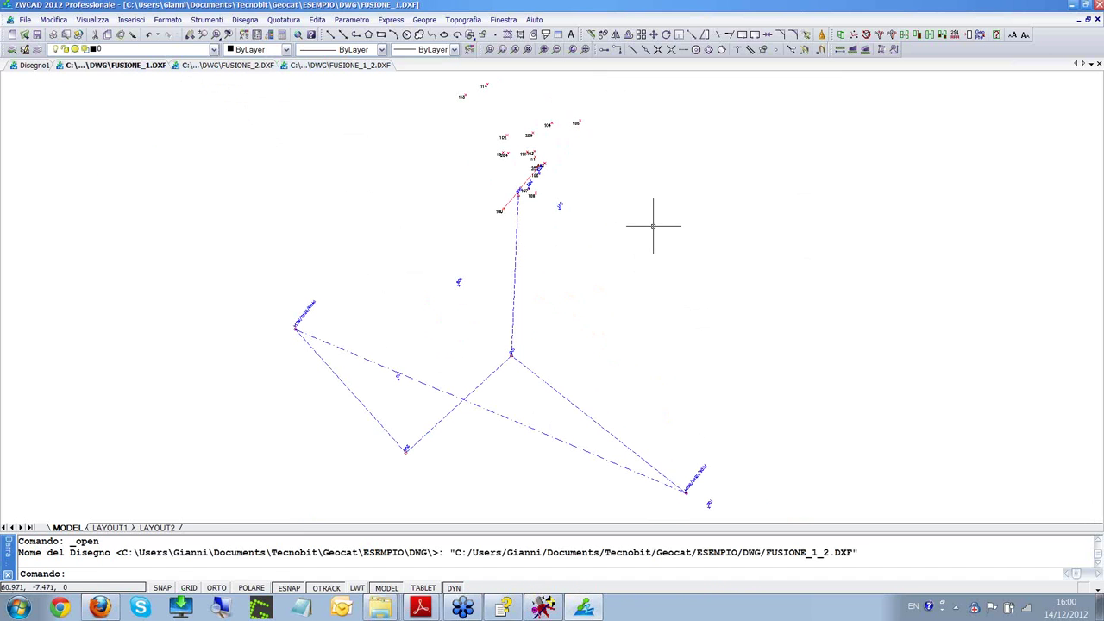
click(62, 24)
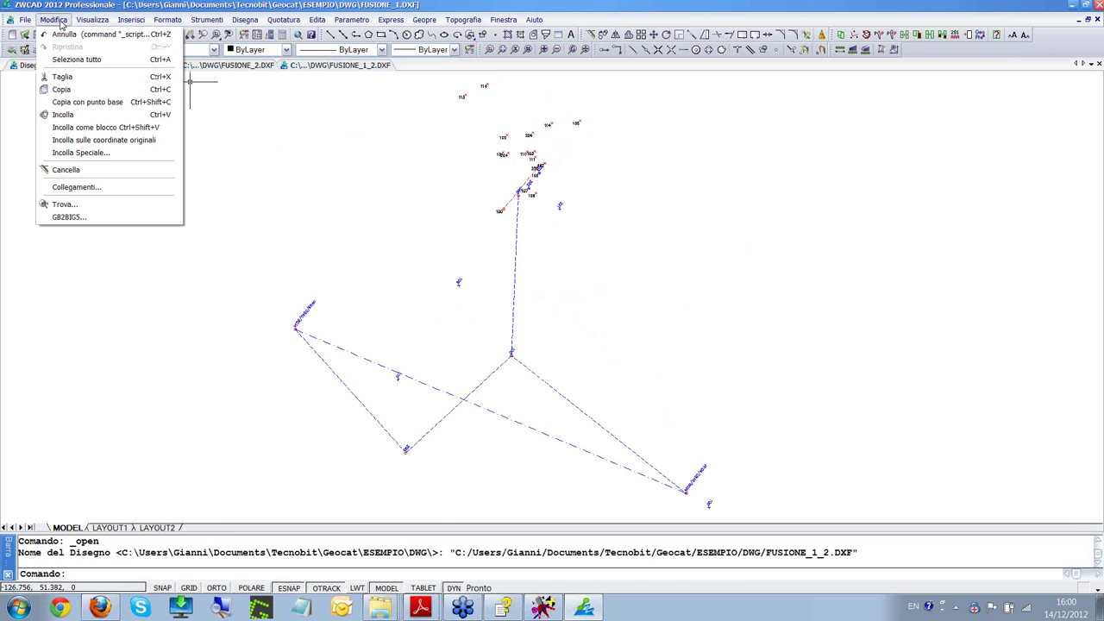
click(72, 116)
scroll(522, 367, up, 5)
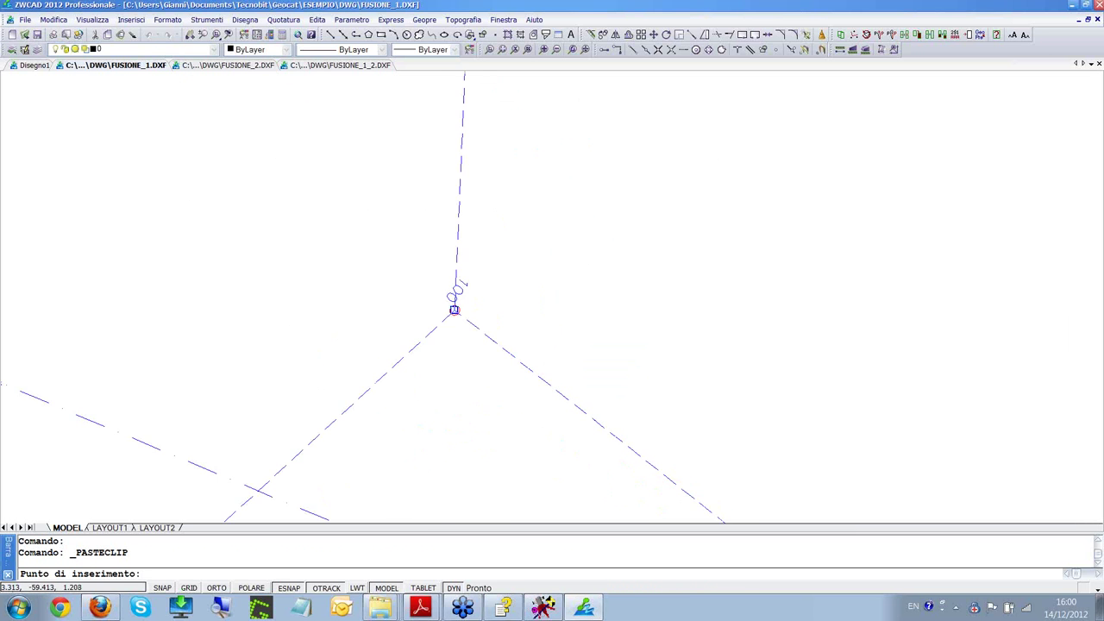
scroll(454, 310, up, 3)
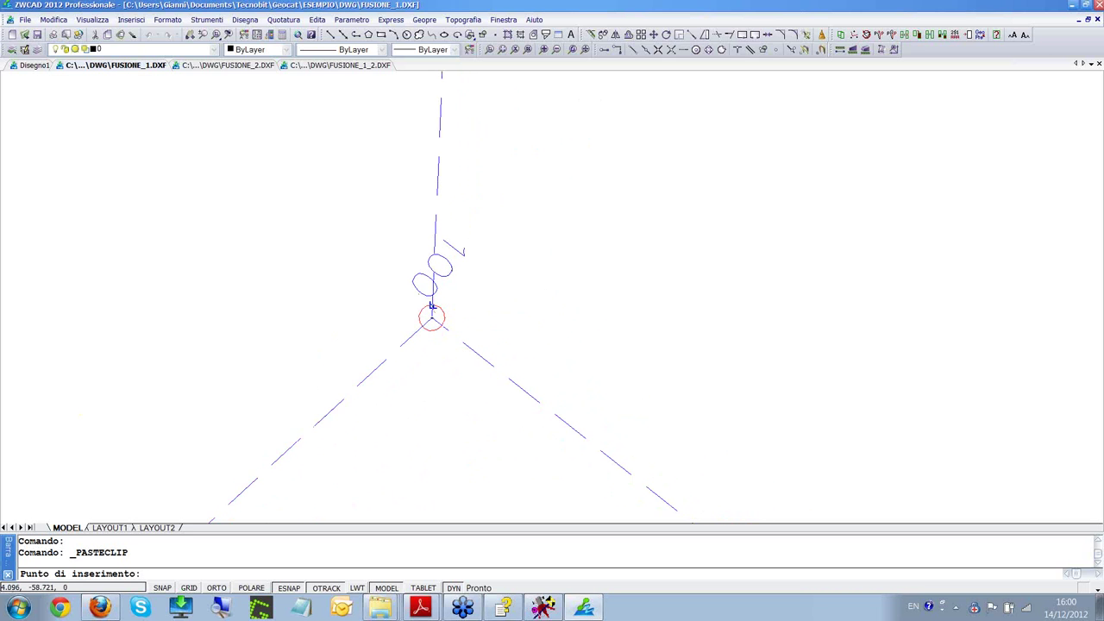
click(432, 317)
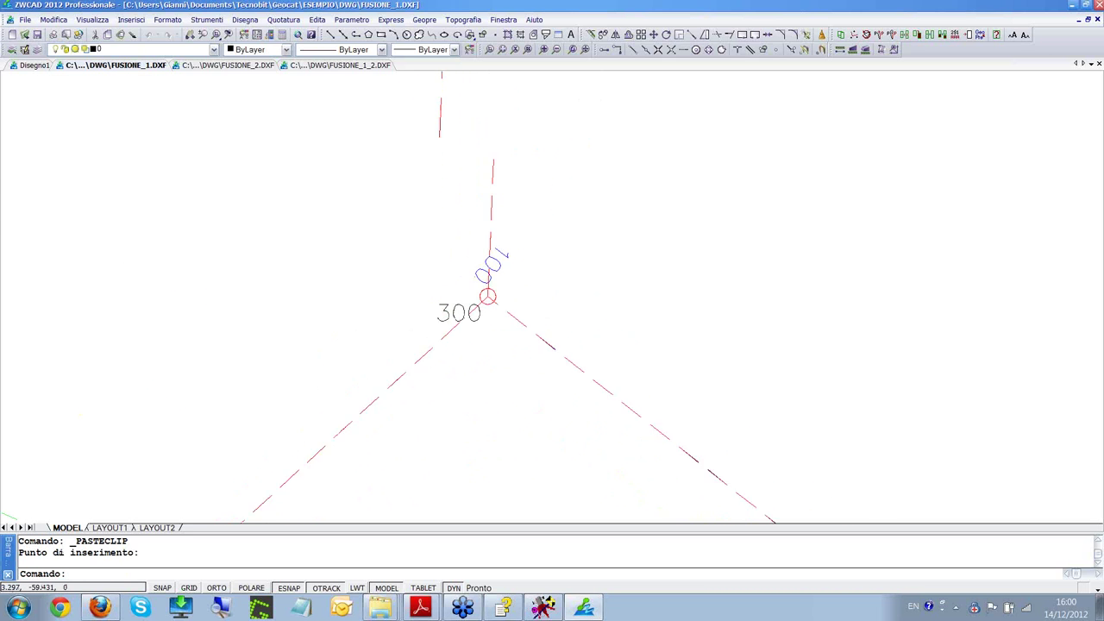
- Examine how the pasted merged survey overlays the blue survey, around points 500, 501, 502 and 503 and along the whole traverse
scroll(578, 258, down, 4)
drag(641, 160, 629, 266)
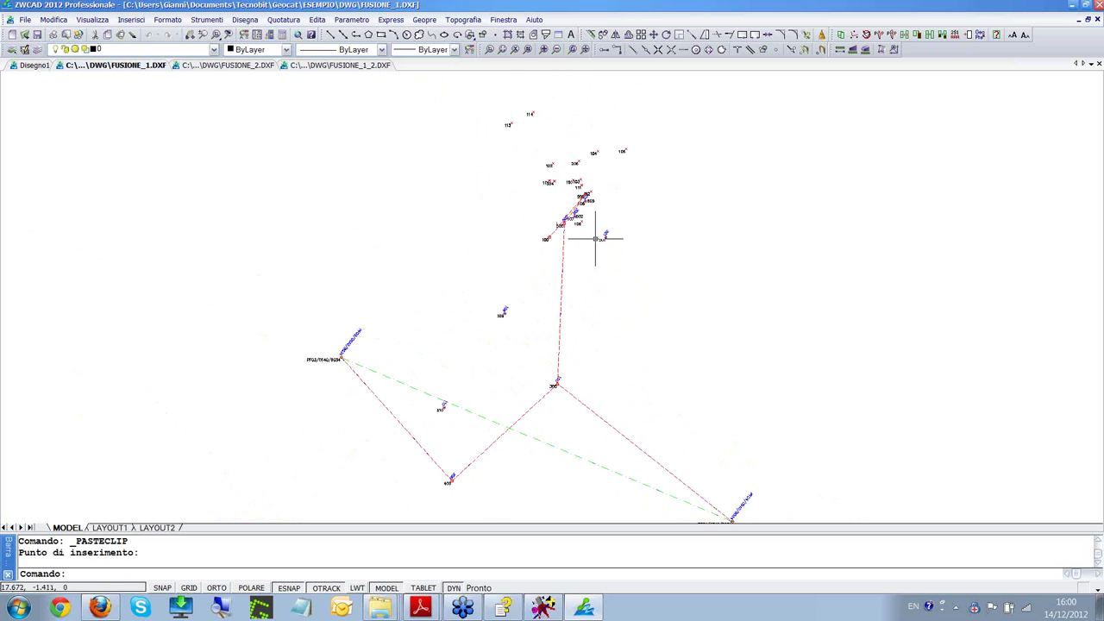
scroll(703, 363, up, 3)
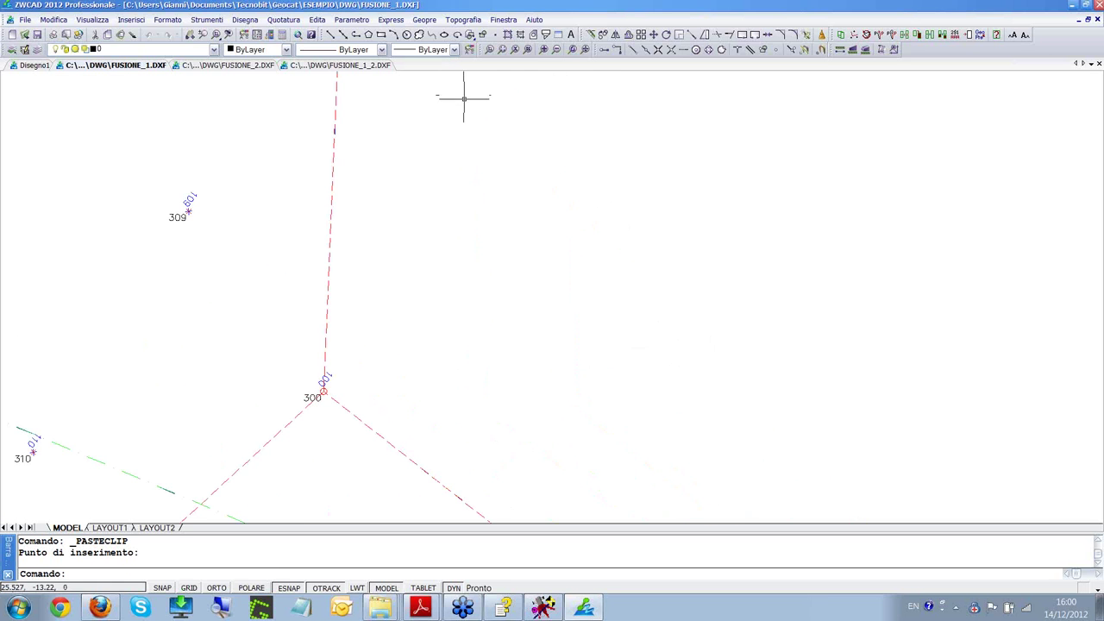
scroll(641, 345, down, 3)
scroll(562, 195, up, 4)
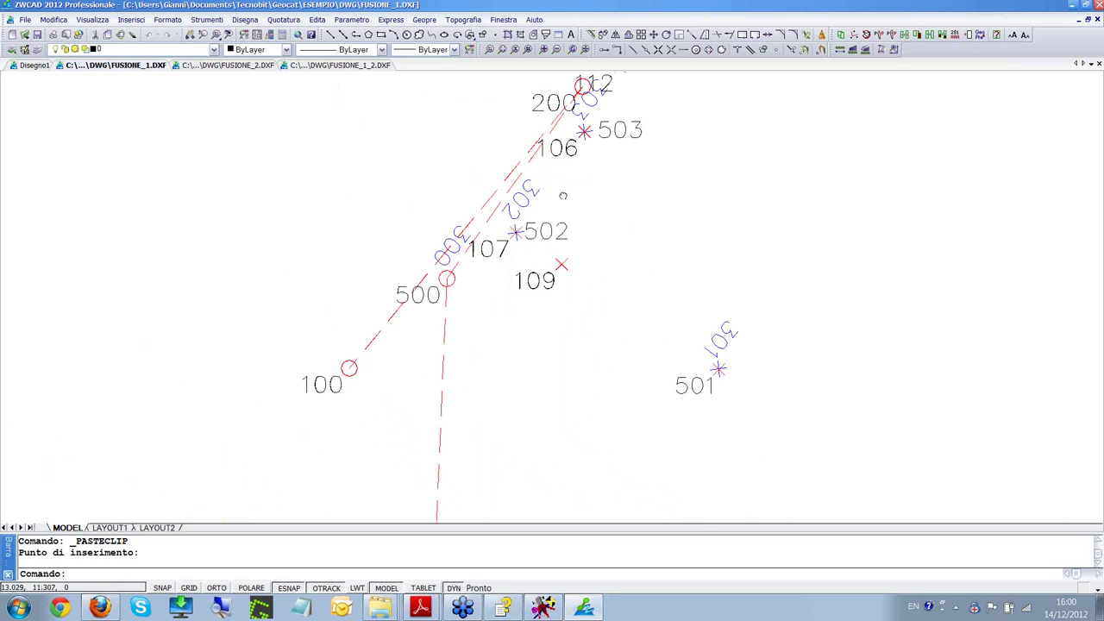
drag(562, 196, 545, 315)
scroll(530, 410, down, 3)
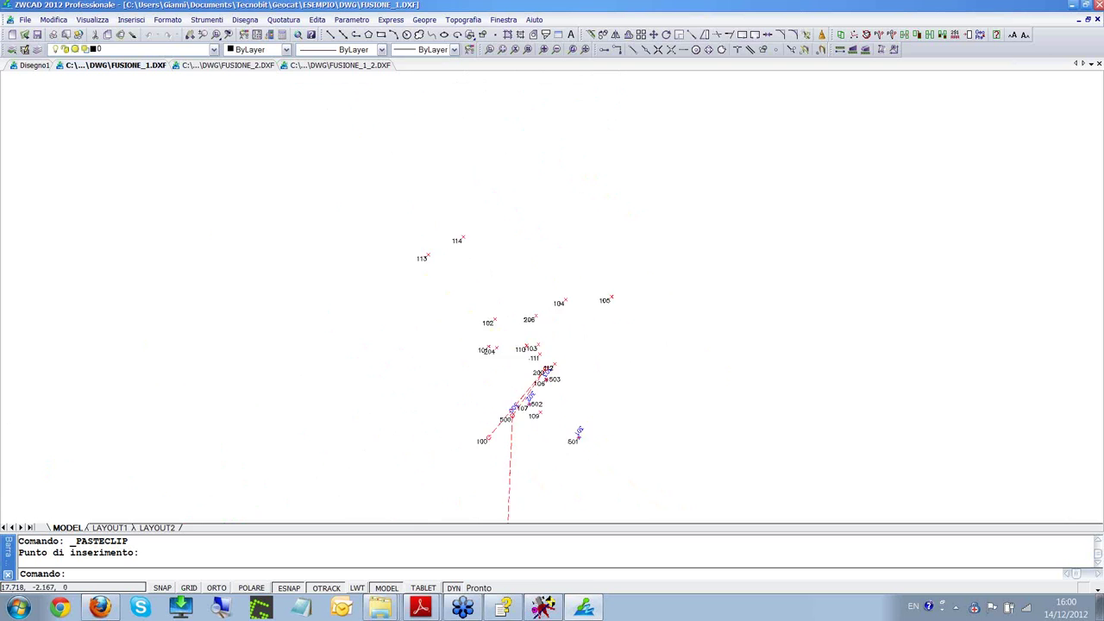
drag(561, 423, 562, 303)
- In GEOCAT, close the FUSIONE_1_2 field book and arrange the FUSIONE_1 and FUSIONE_2 books side by side
click(543, 608)
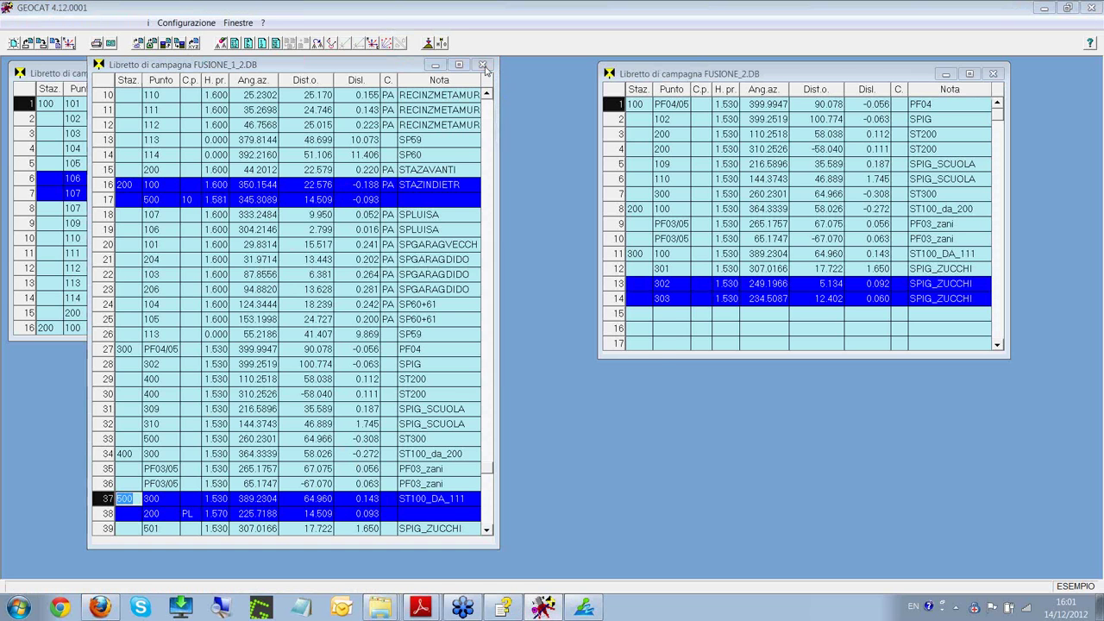
click(484, 65)
click(544, 353)
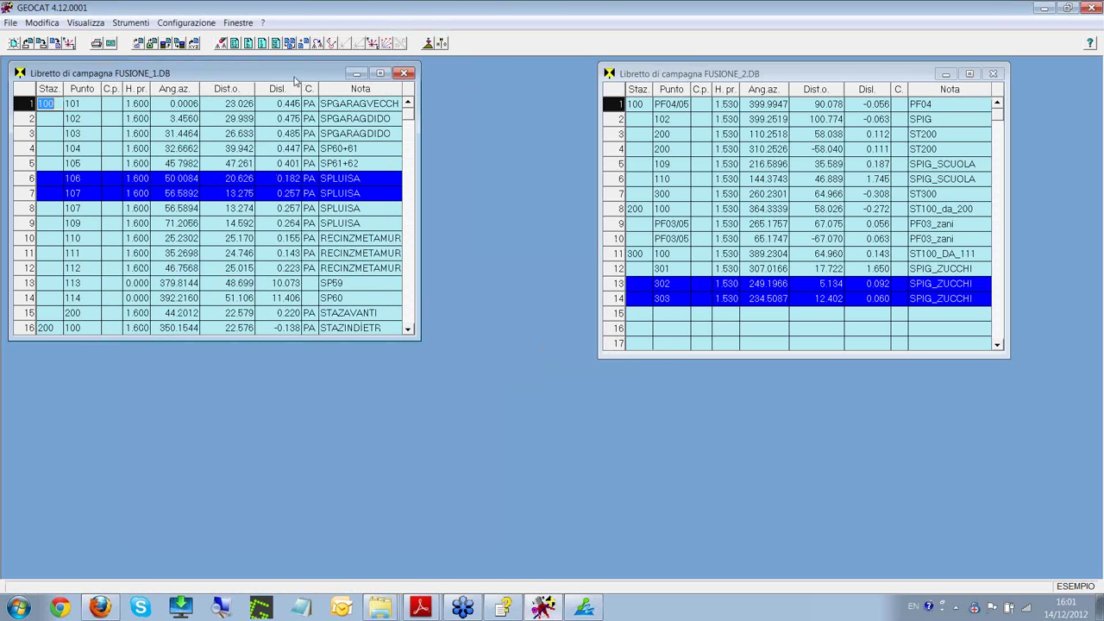
drag(294, 81, 303, 80)
drag(659, 77, 499, 75)
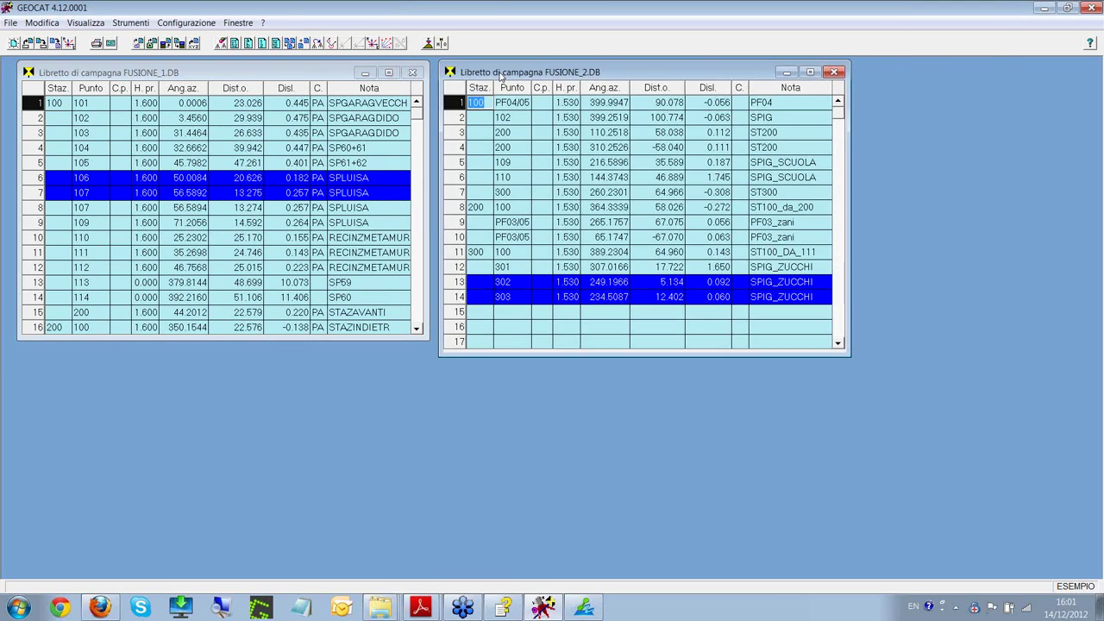
click(349, 75)
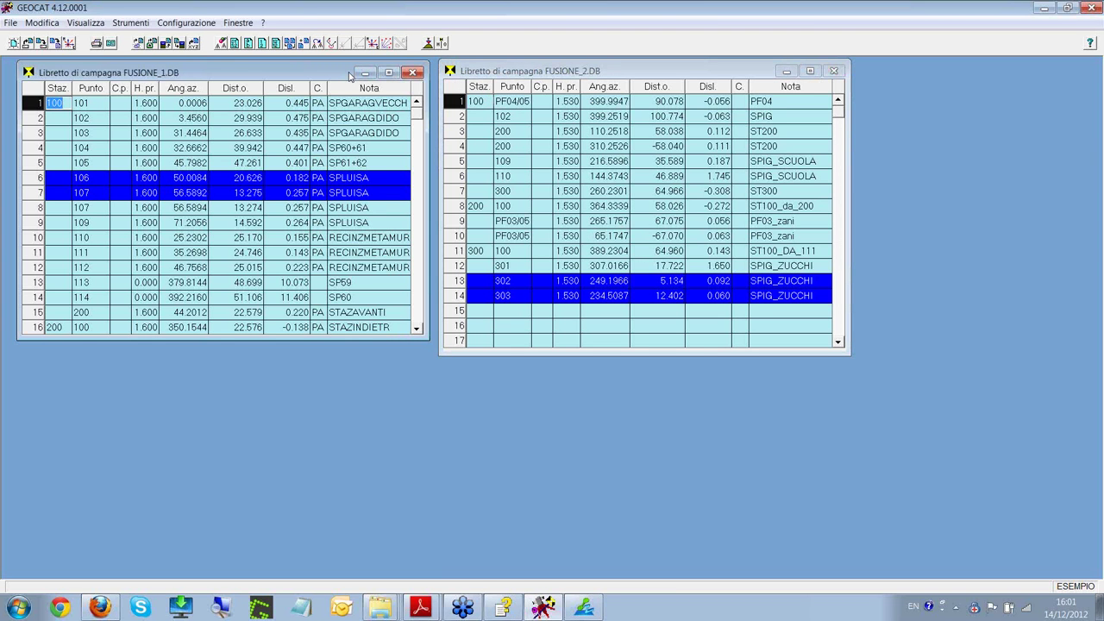
- In a new Firefox tab, open the tecnobit.info site and go to the Catasto product page under Topografia e Catasto
click(99, 608)
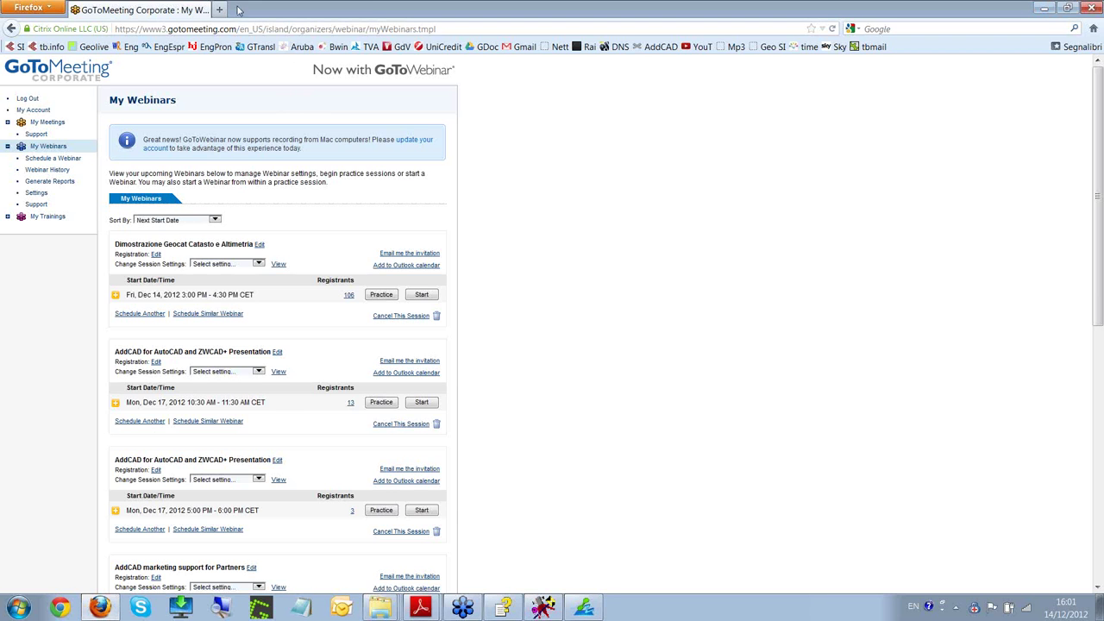
click(219, 9)
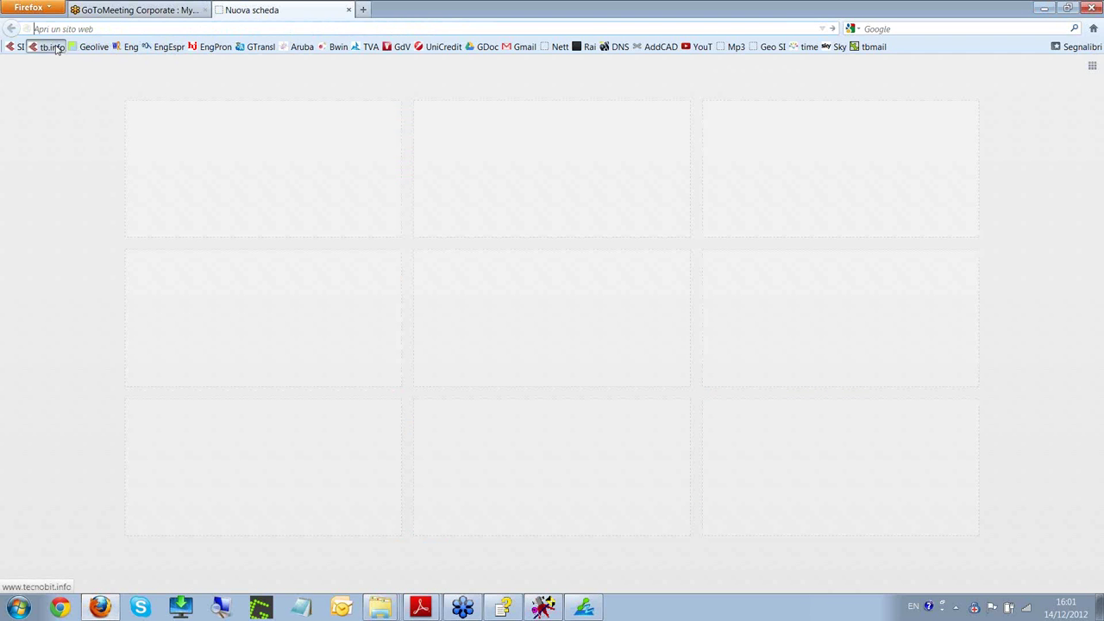
click(49, 47)
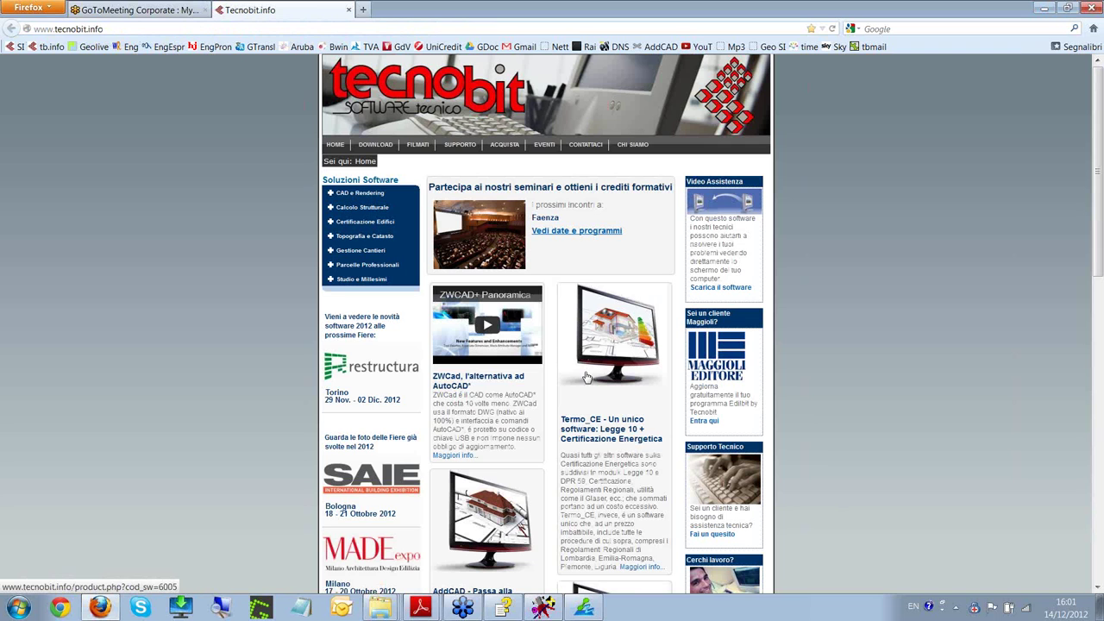
click(330, 240)
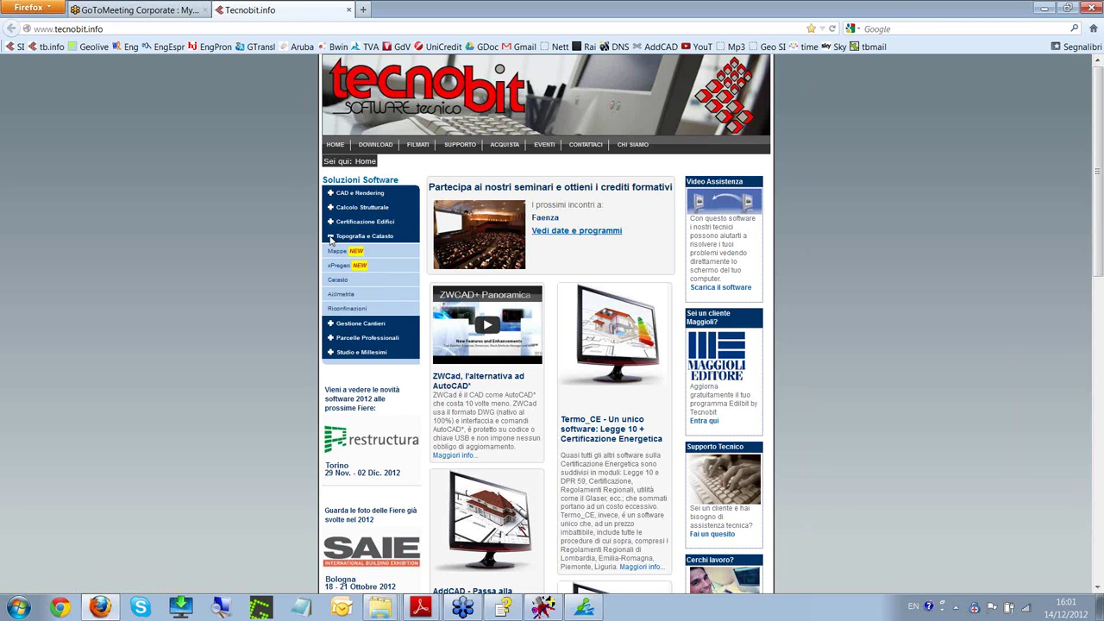
click(349, 281)
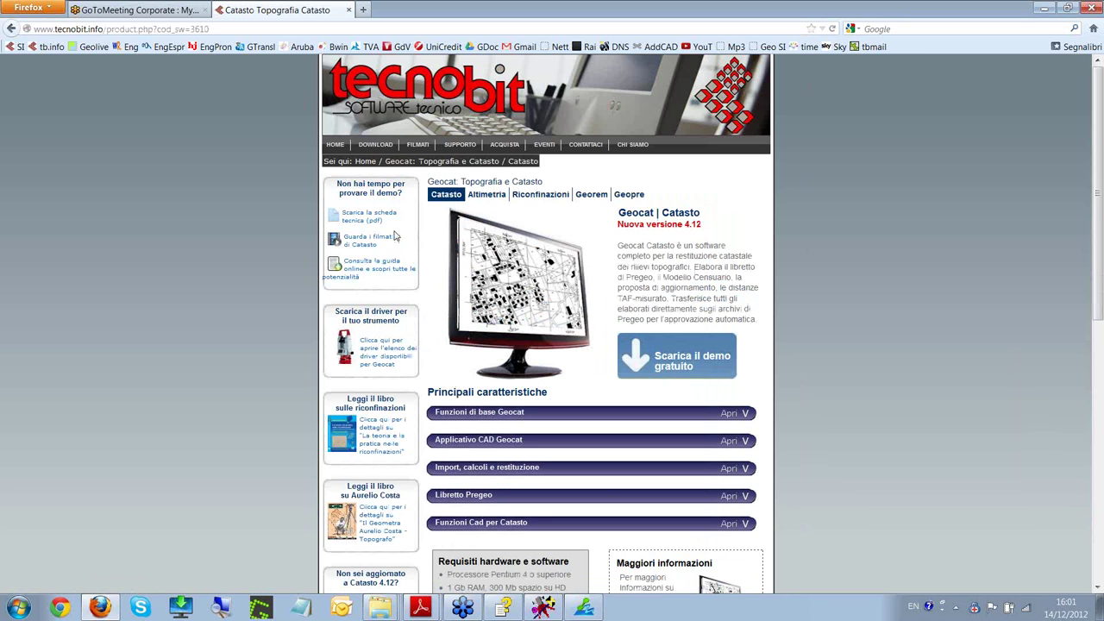
- View the Catasto video gallery and close it, then glance at the overlaid survey in ZWCAD and return to the product page
click(366, 251)
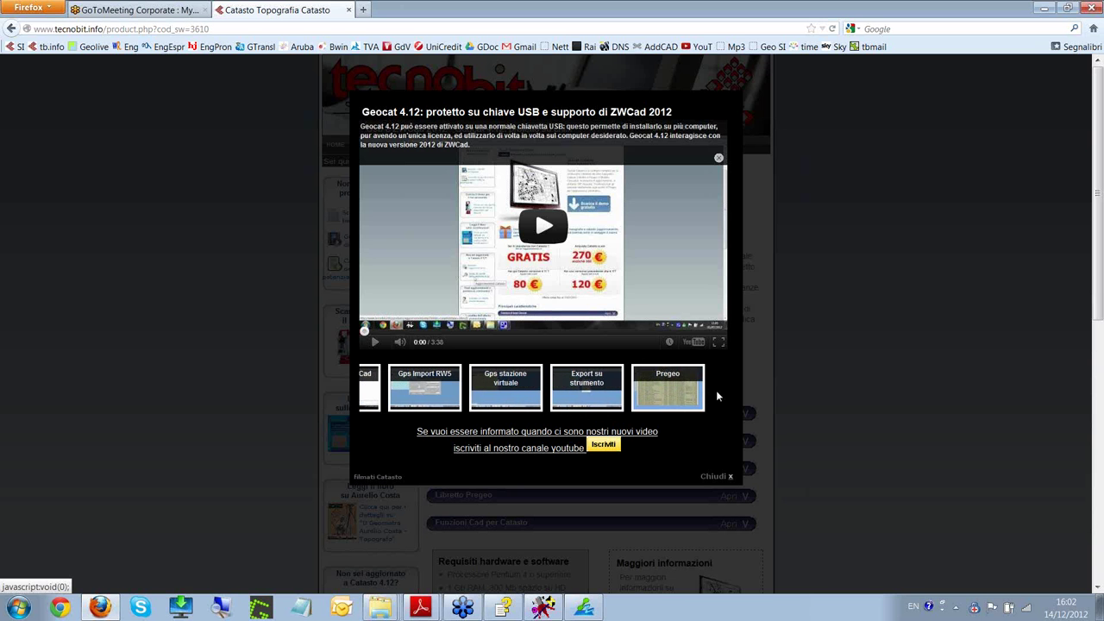
click(730, 478)
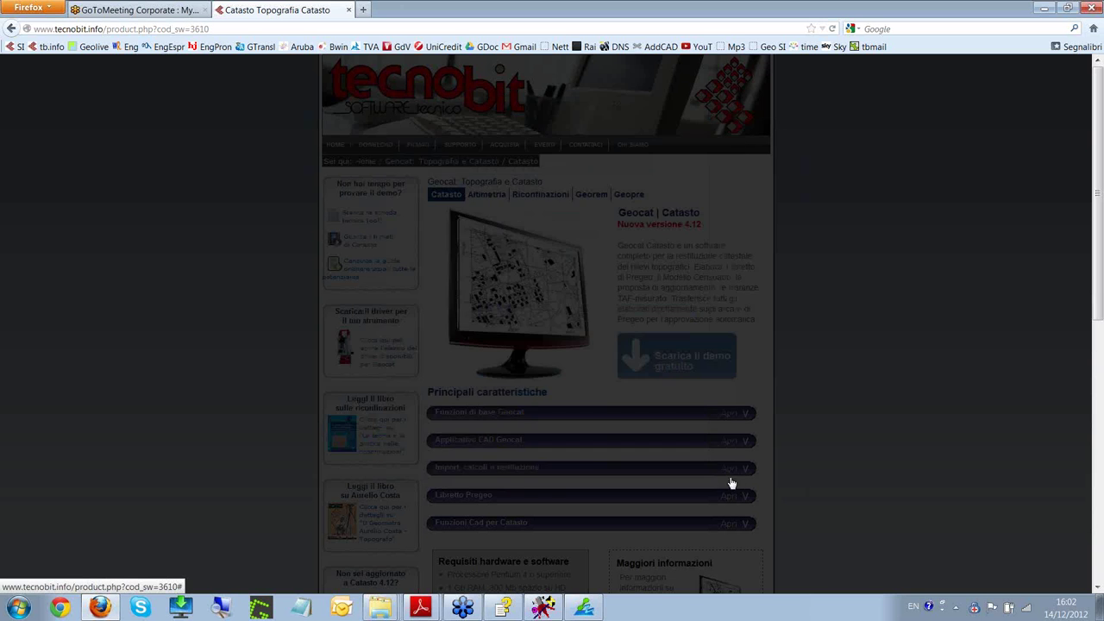
click(583, 609)
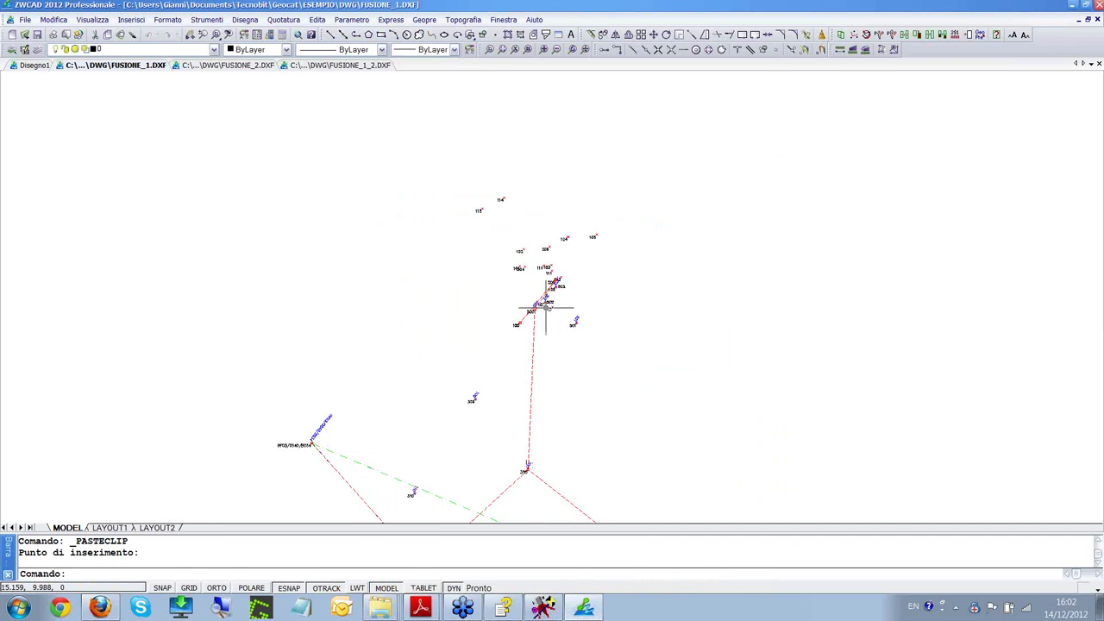
click(100, 608)
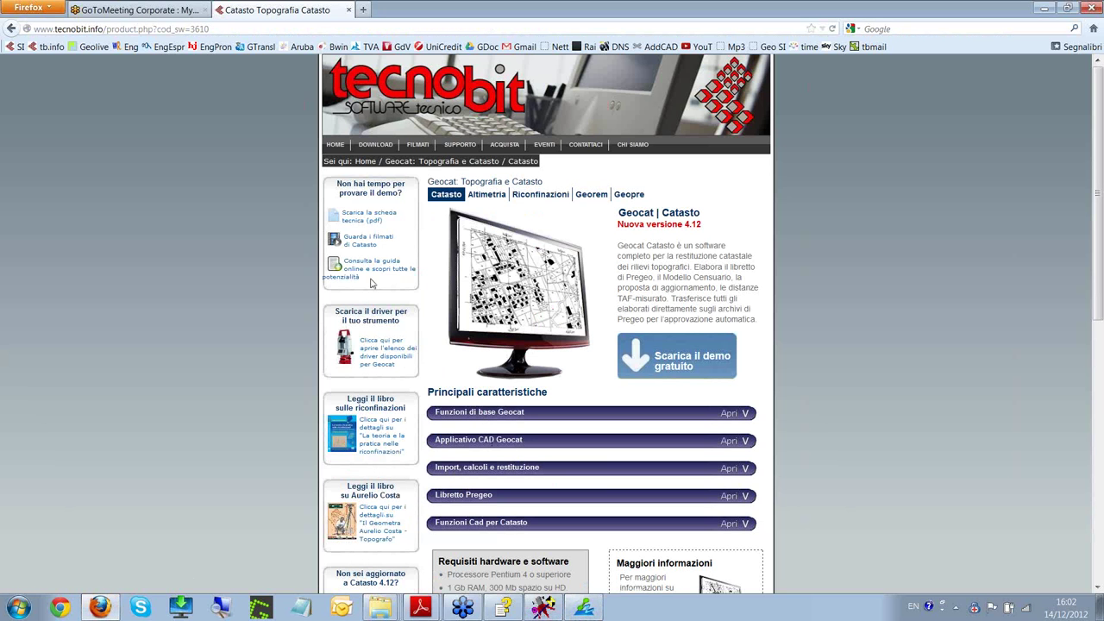
- Open the Catasto video gallery again and close it after looking over the available films
click(372, 241)
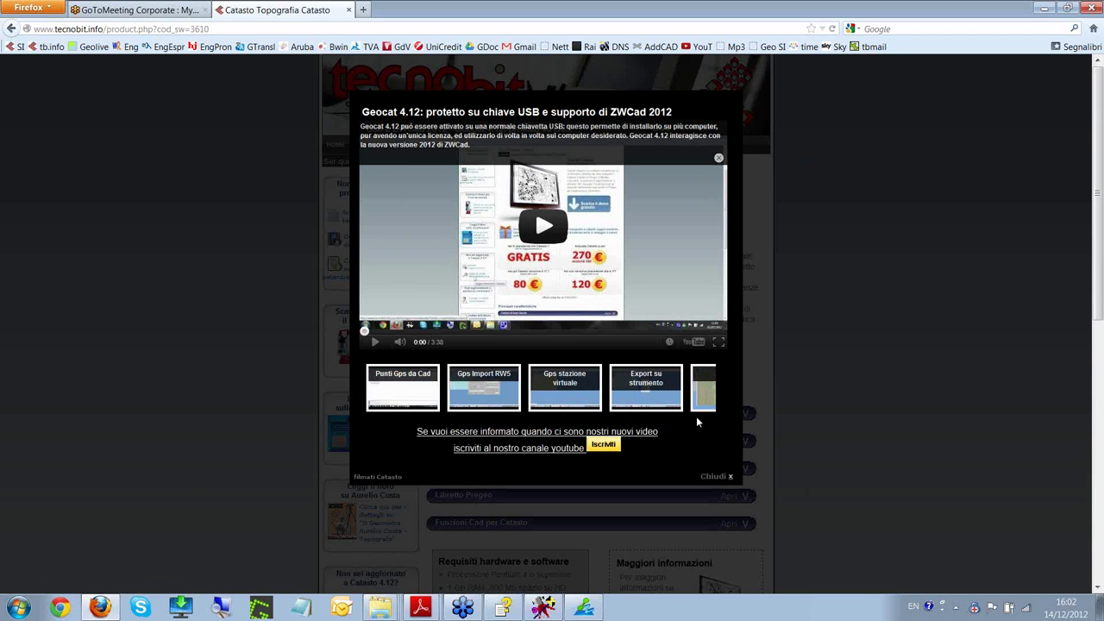
click(729, 477)
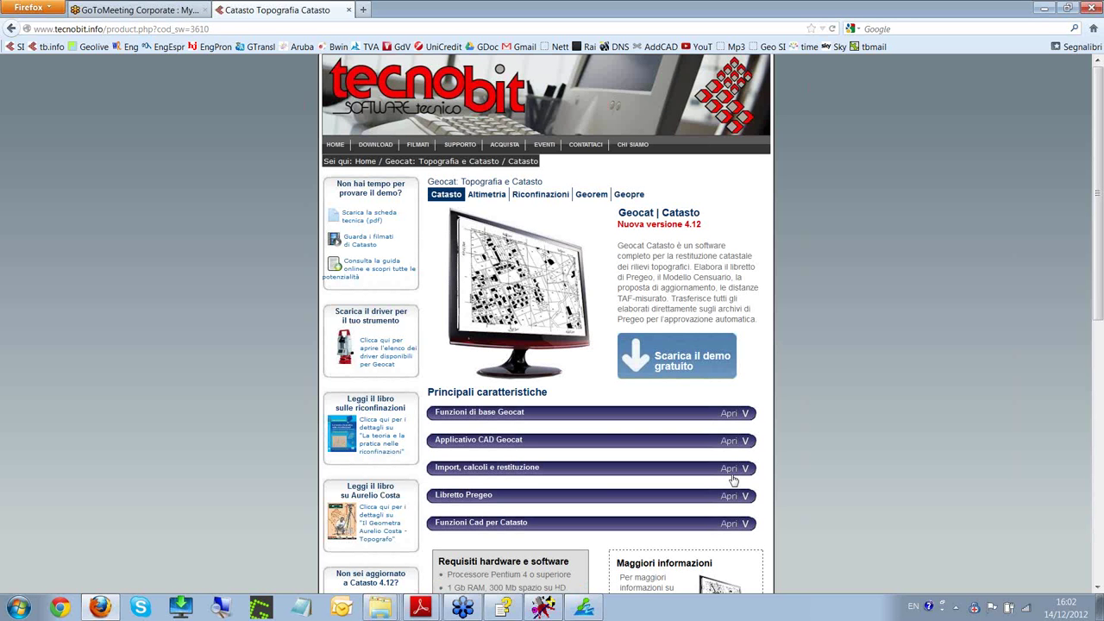
- Switch to ZWCAD and exit it, discarding the changes to all open FUSIONE drawings
click(585, 609)
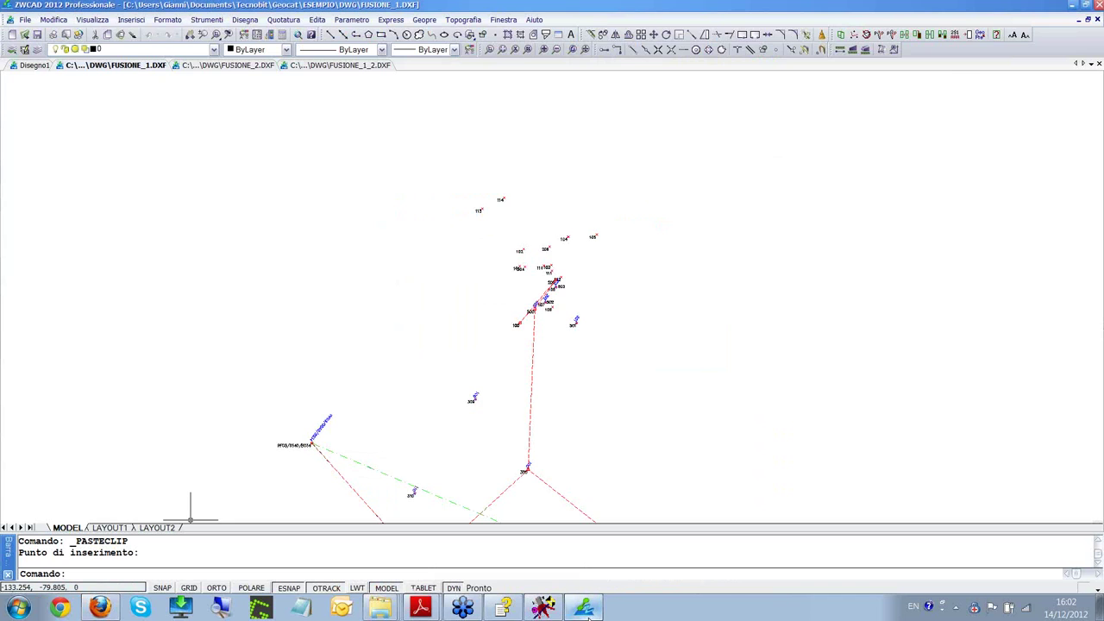
click(1098, 5)
click(613, 339)
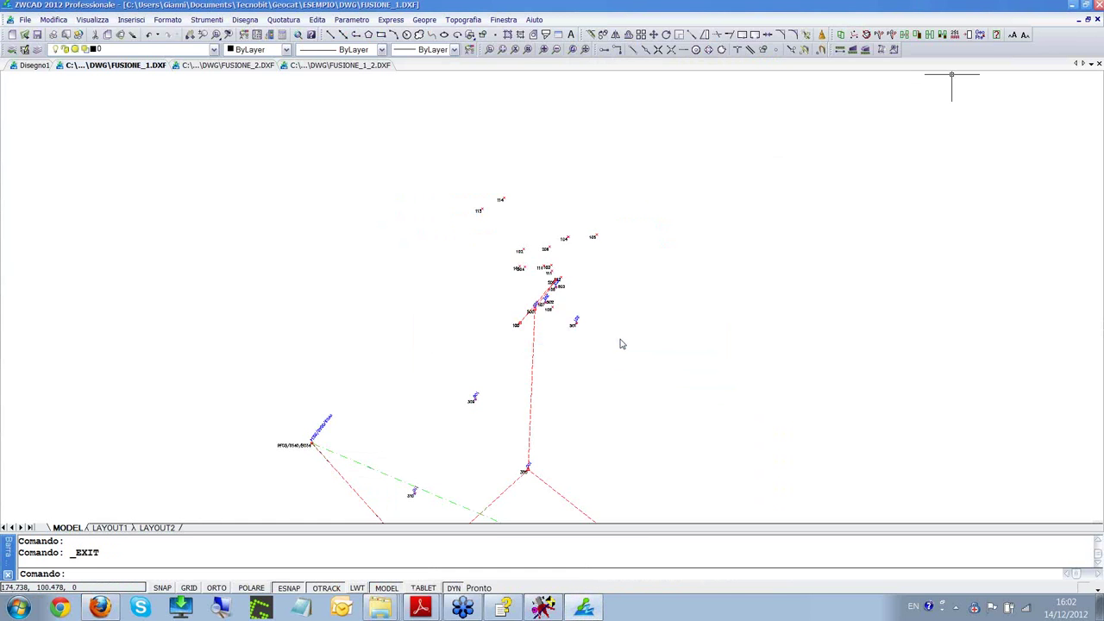
click(617, 340)
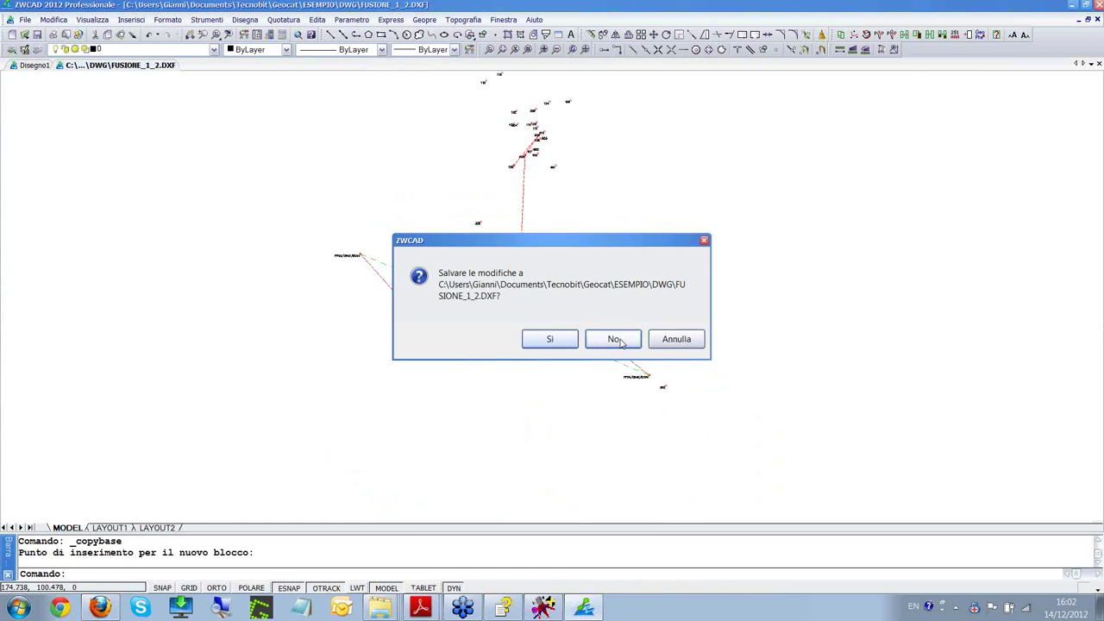
click(618, 341)
click(587, 340)
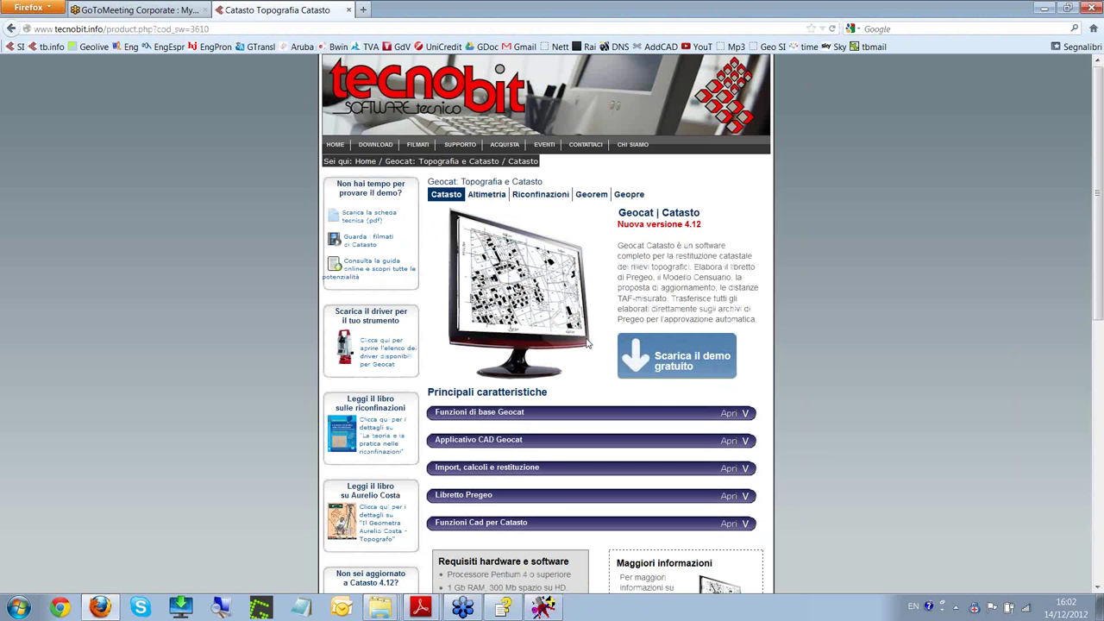
- Minimize Firefox, close the FUSIONE_2 and FUSIONE_1 field books without saving, and exit GEOCAT
click(1044, 8)
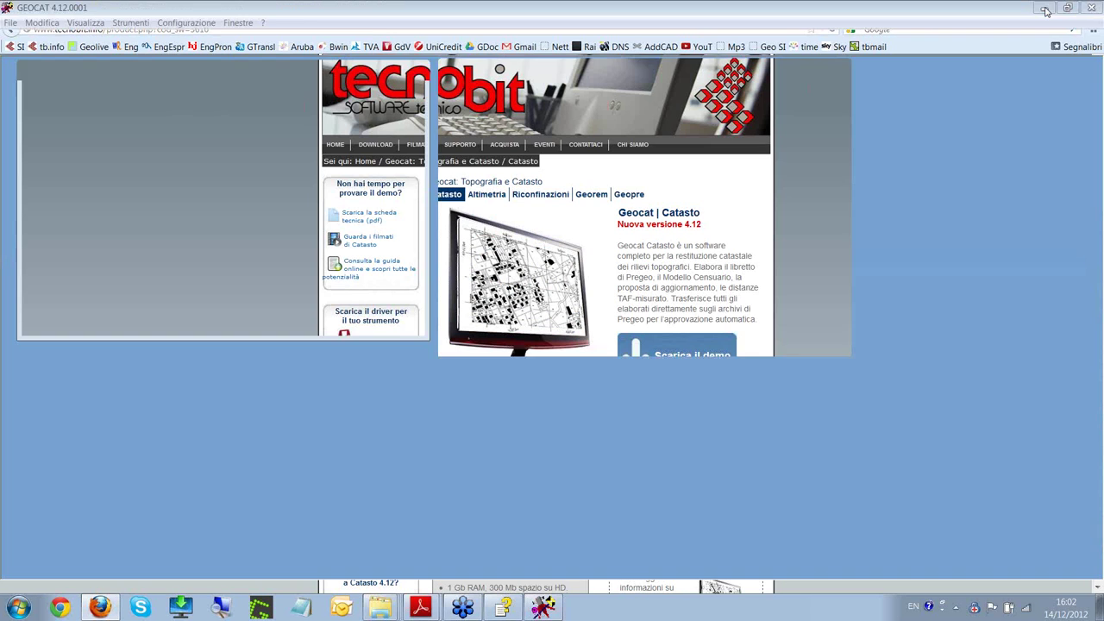
click(834, 71)
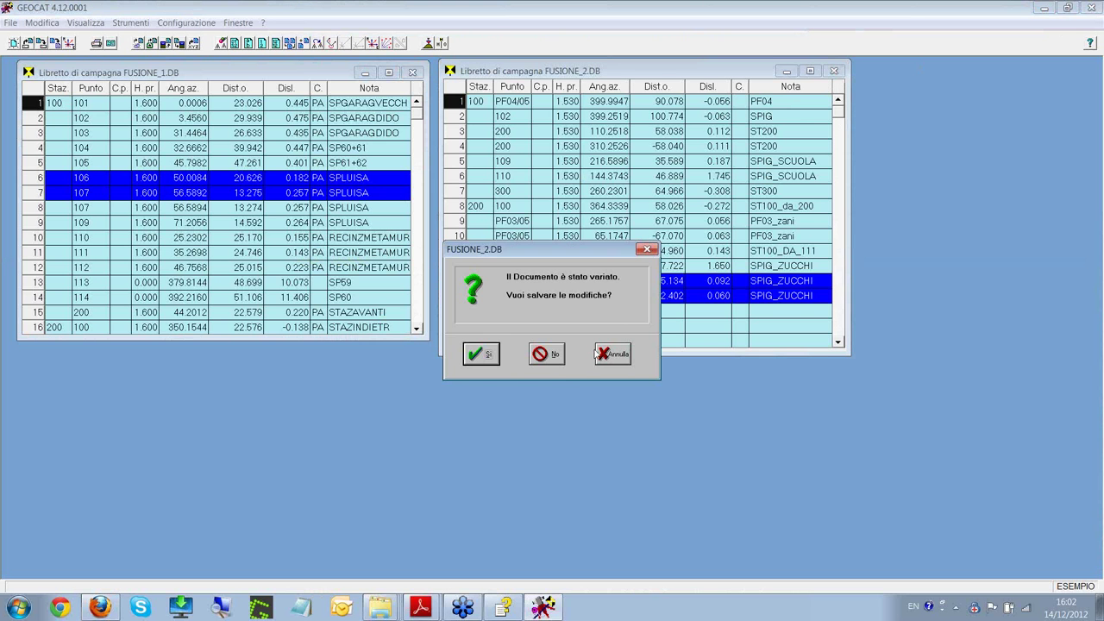
click(547, 350)
click(412, 74)
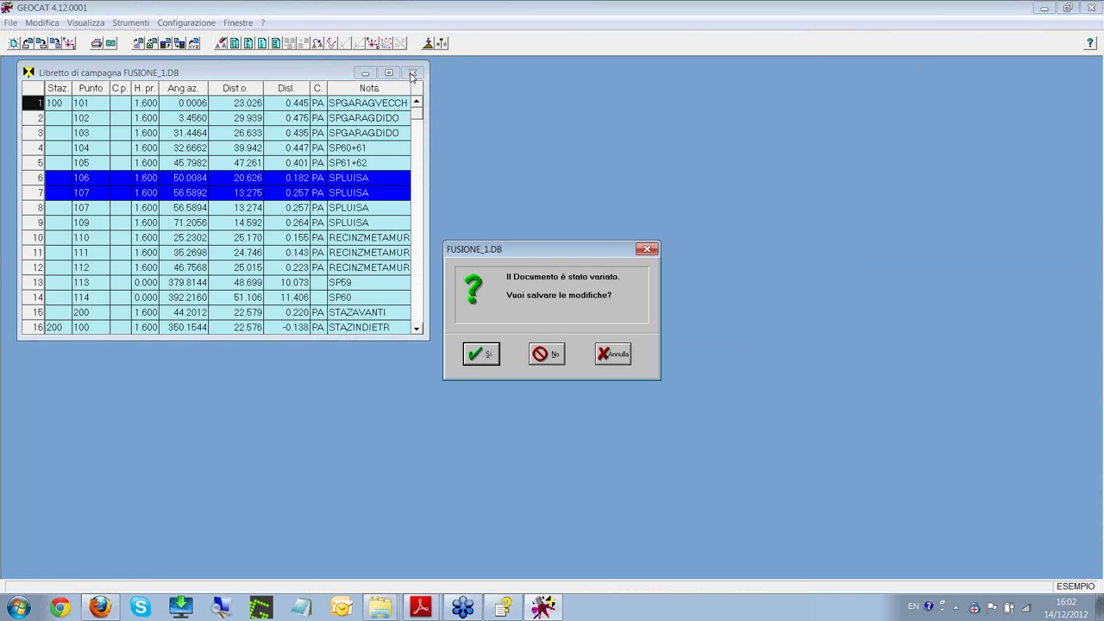
click(555, 358)
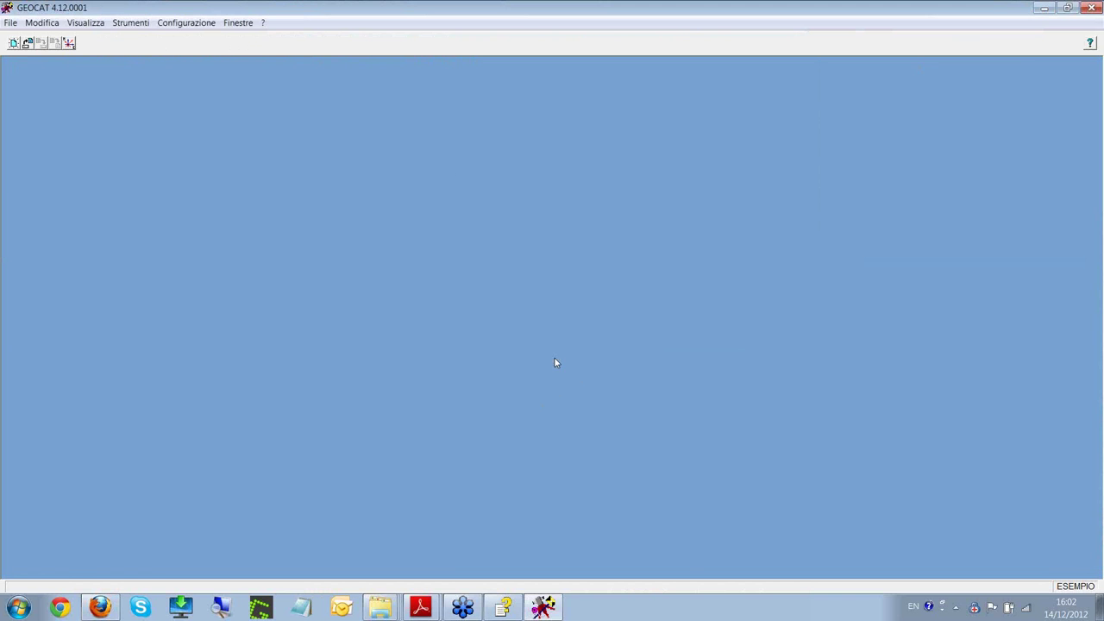
click(1092, 7)
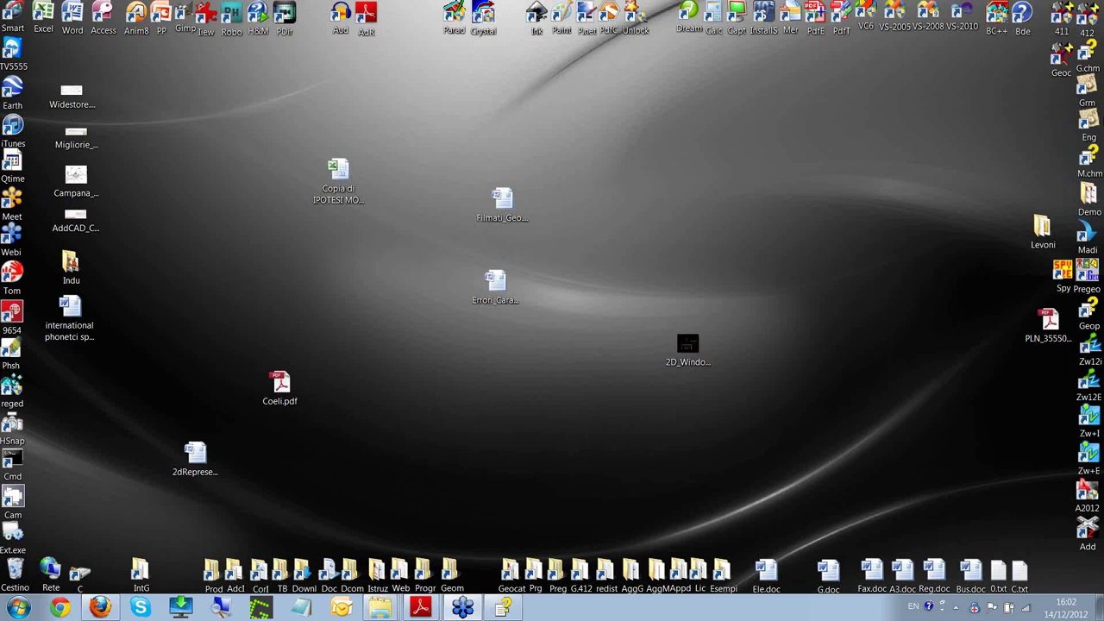
- Launch ZWCAD 2012 from the desktop, look over the Geopre commands, and float the Geopre toolbar over the empty drawing
double_click(1096, 362)
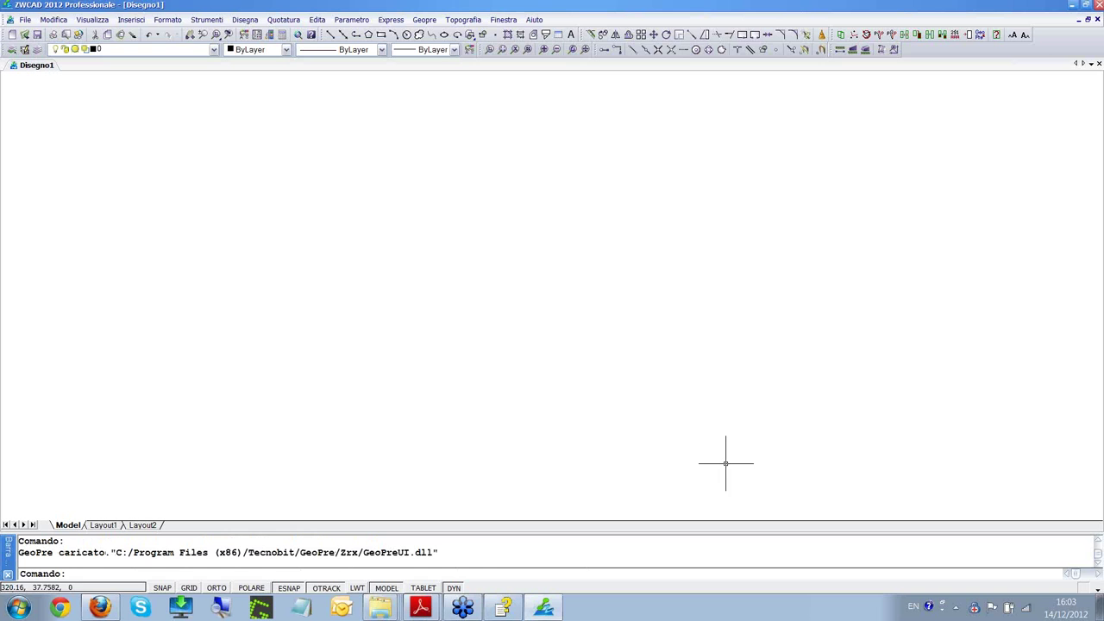
click(423, 21)
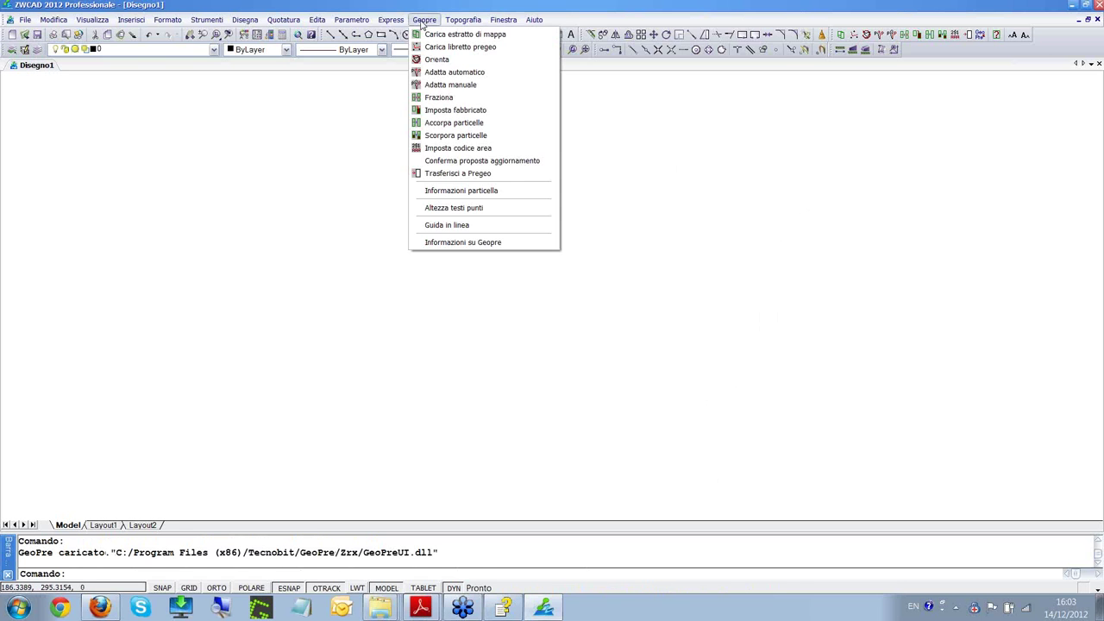
click(517, 87)
mouse_move(833, 34)
mouse_down()
mouse_move(853, 74)
mouse_move(809, 62)
mouse_move(513, 121)
mouse_move(289, 116)
mouse_move(189, 92)
mouse_up()
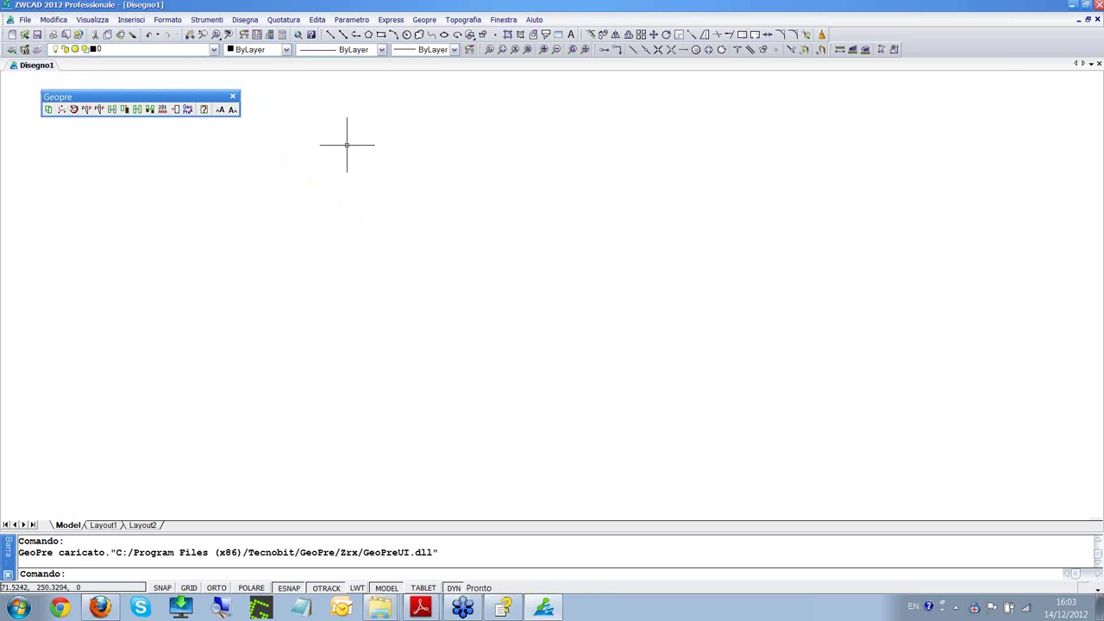
- Start loading a map extract with Geopre and select 1357646.png in the Casi non codificati folder
click(49, 109)
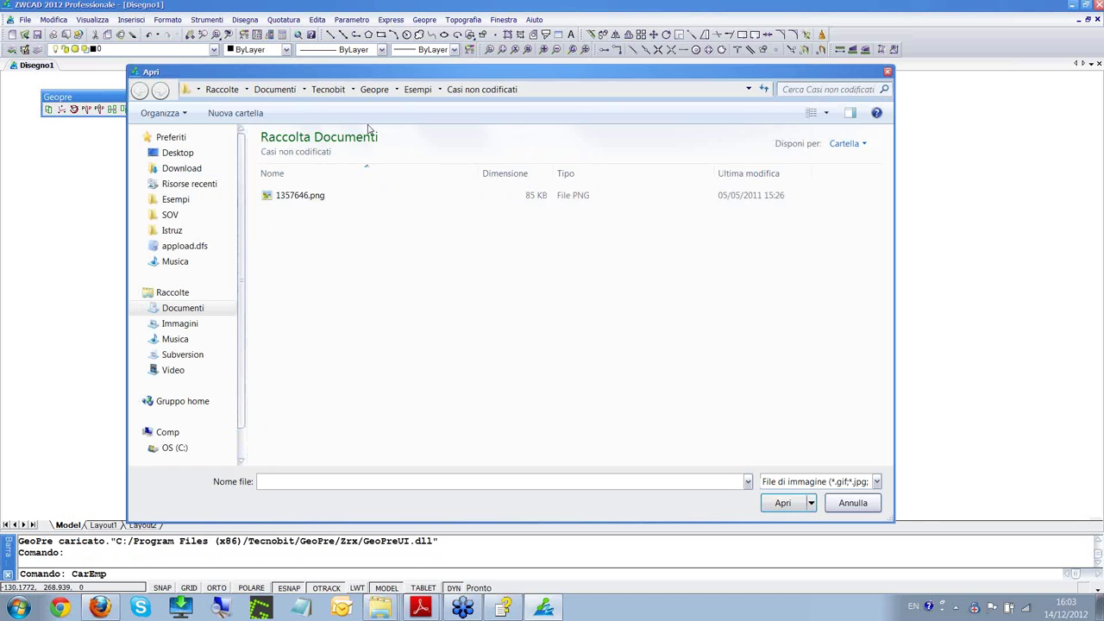
drag(363, 77, 390, 67)
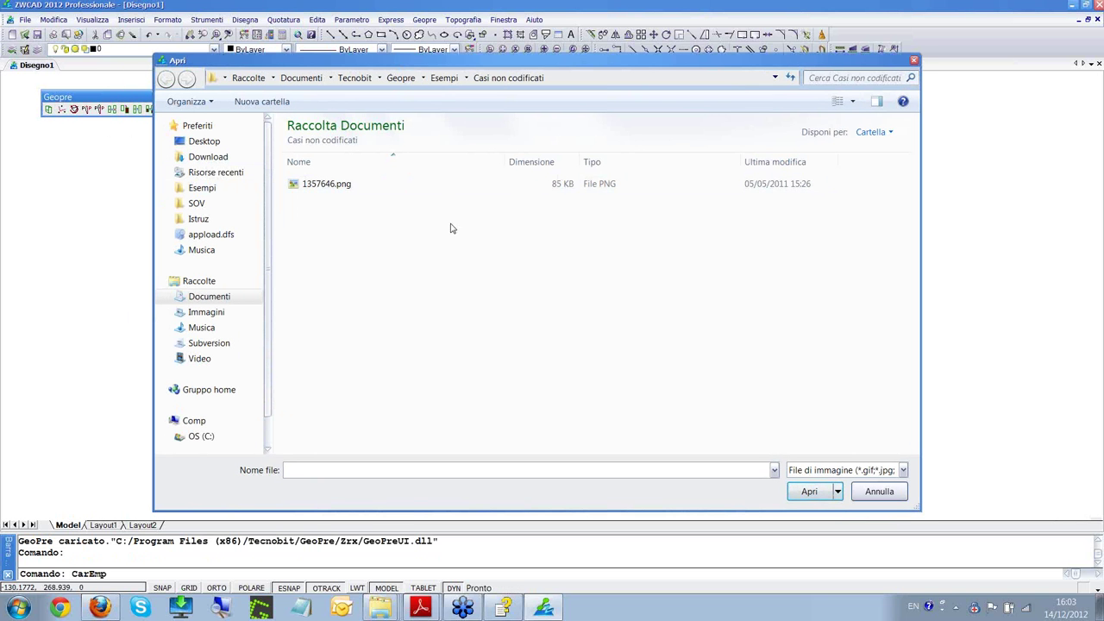
click(341, 188)
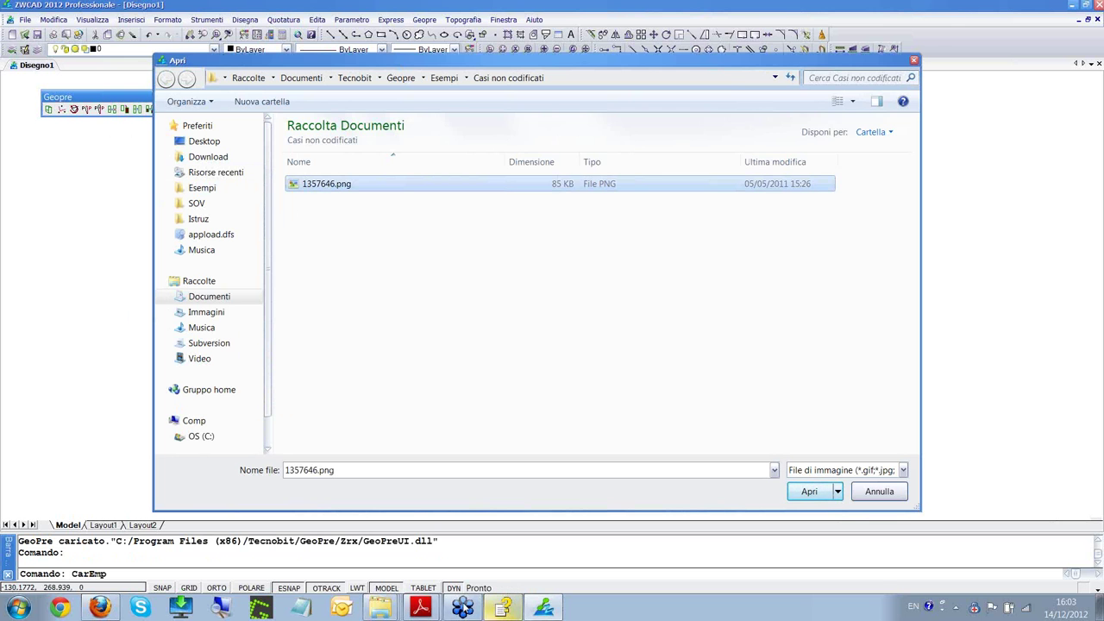
- In Windows Explorer, browse to Geopre's Esempi folder, look through Casi codificati, and open Casi non codificati
click(386, 608)
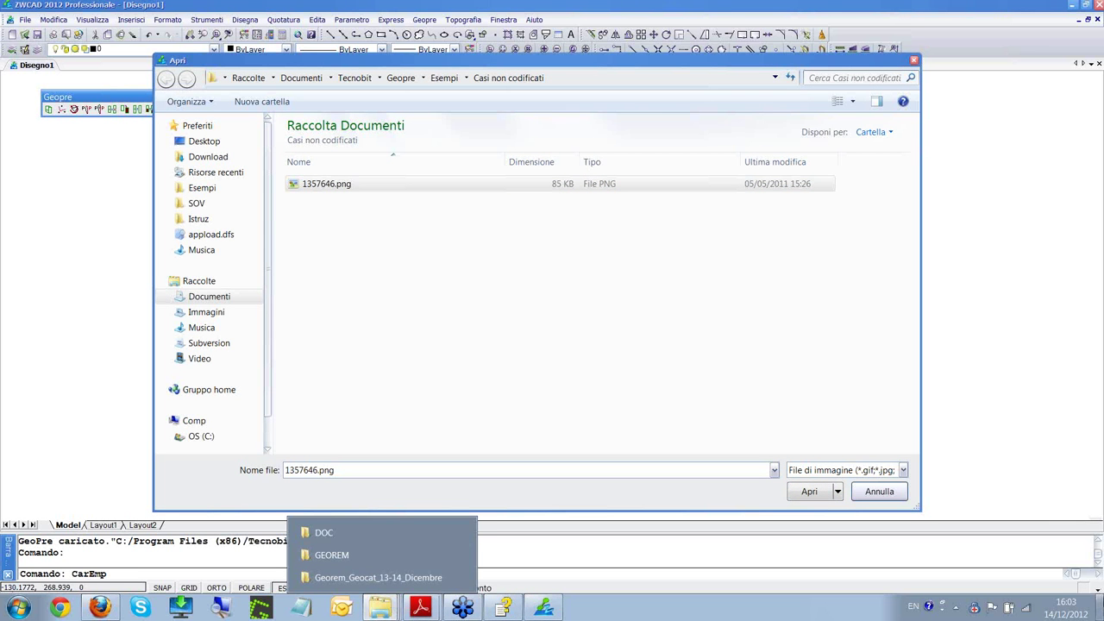
click(1100, 609)
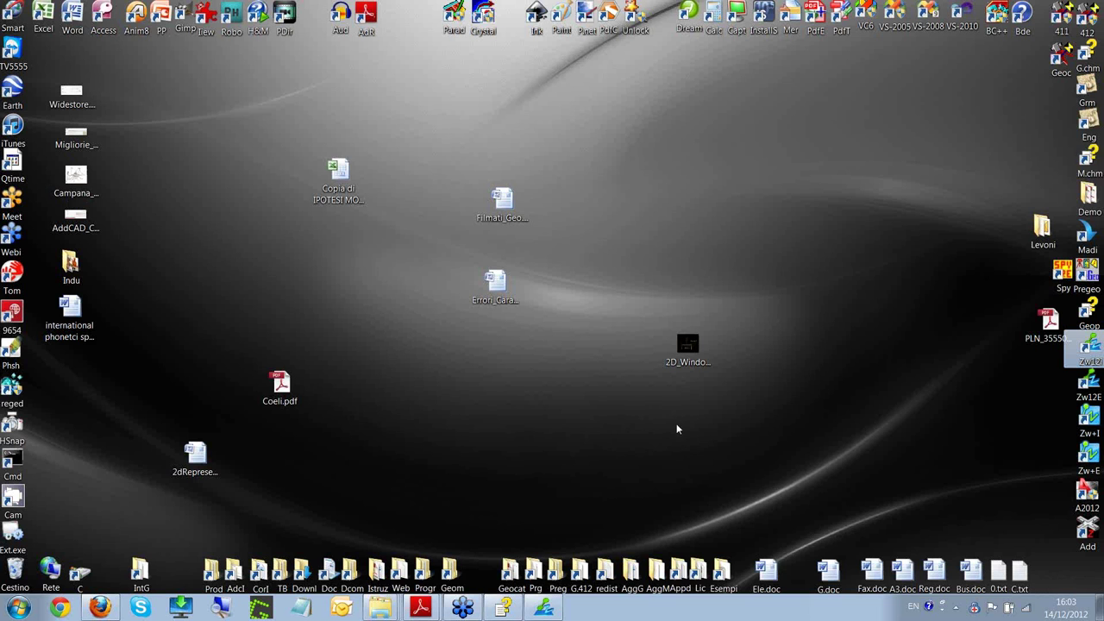
double_click(732, 589)
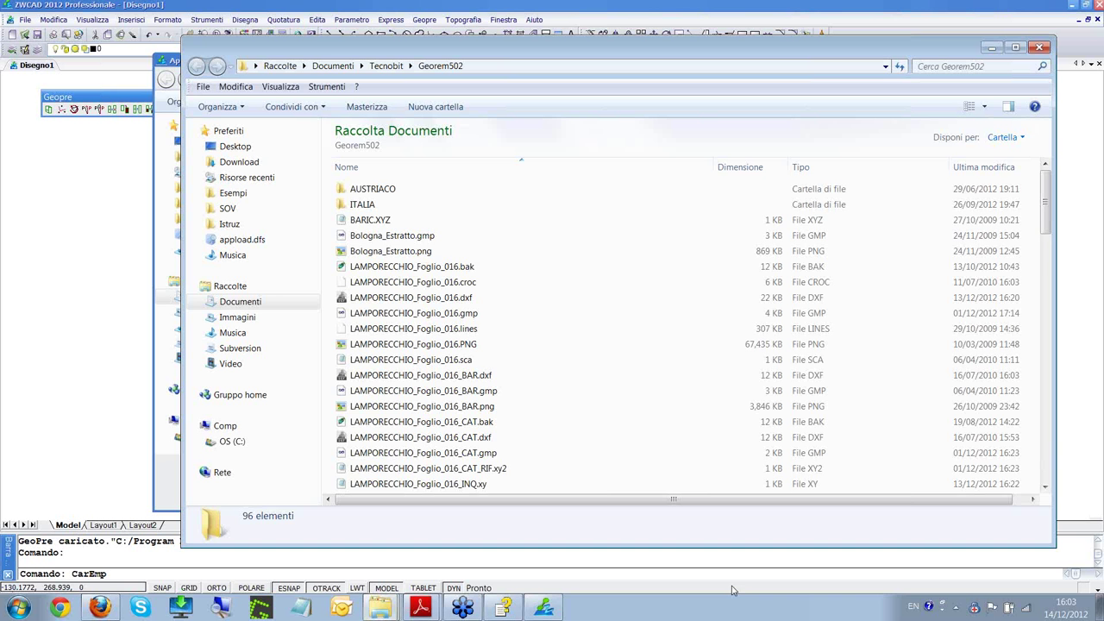
click(386, 66)
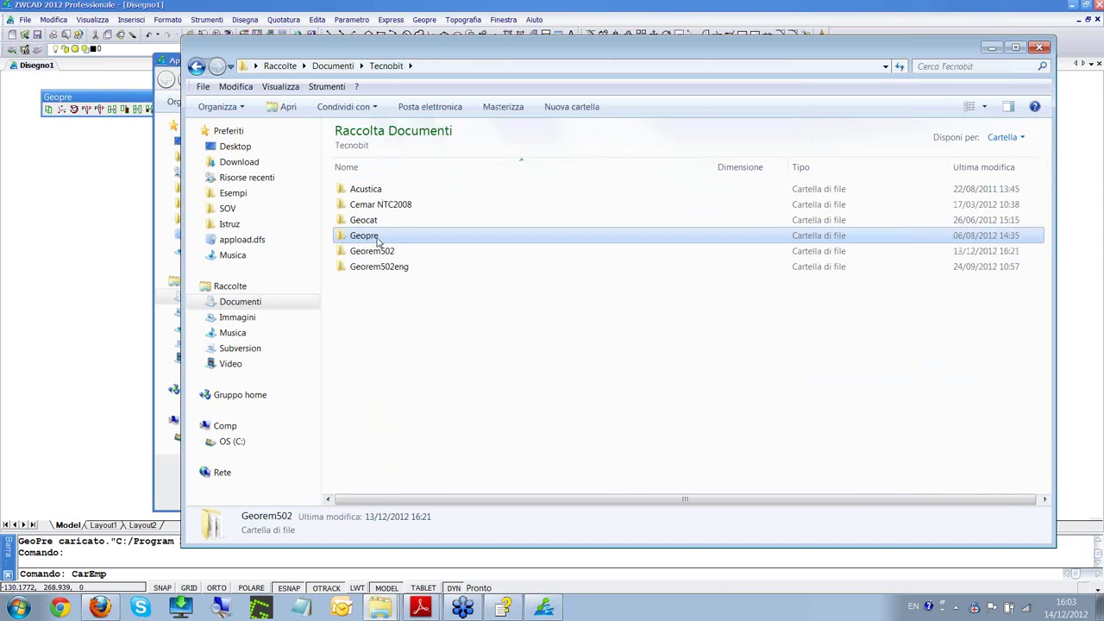
double_click(376, 238)
double_click(376, 187)
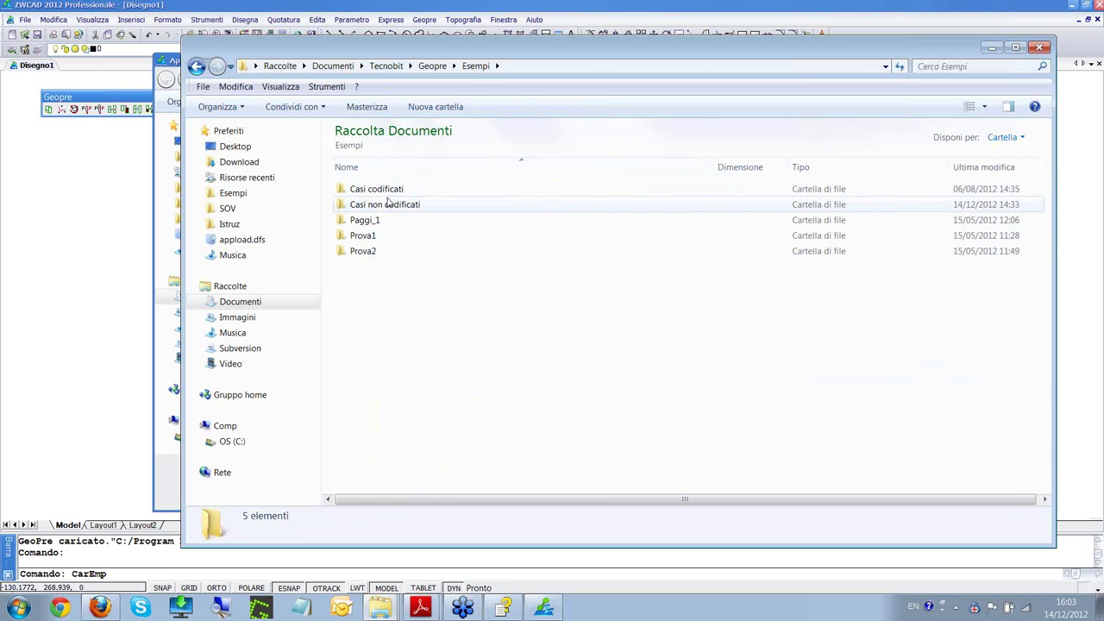
double_click(388, 192)
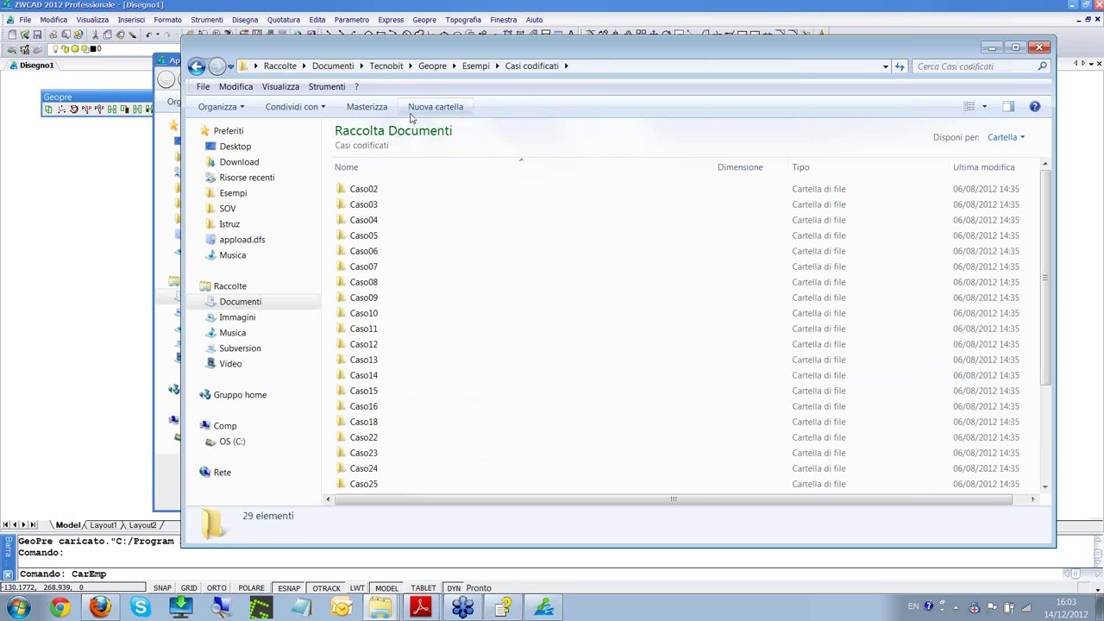
click(475, 66)
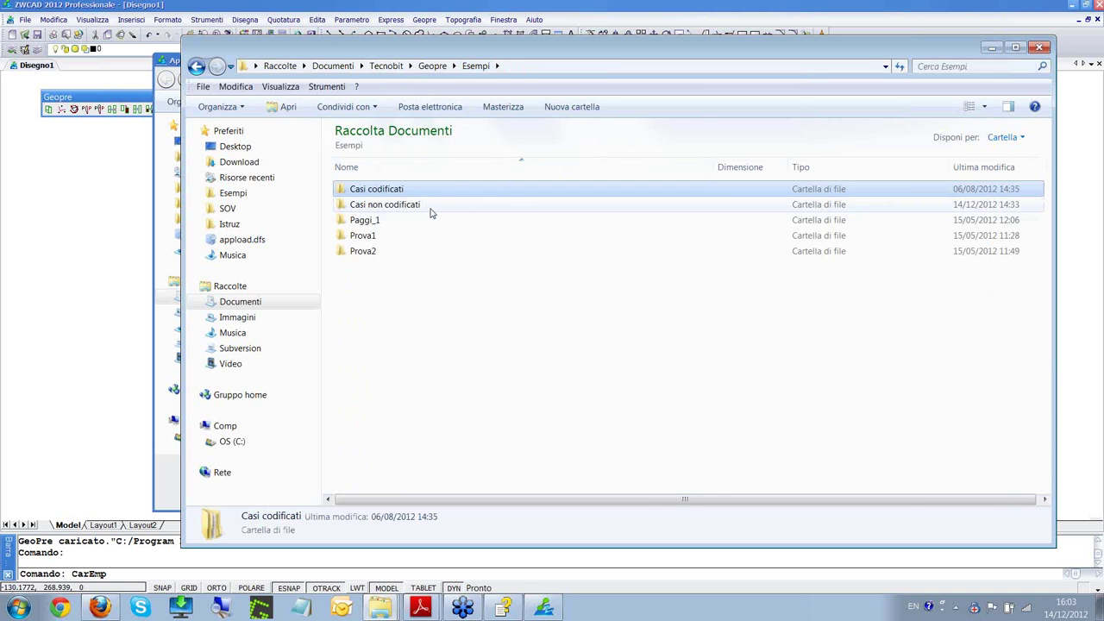
double_click(432, 209)
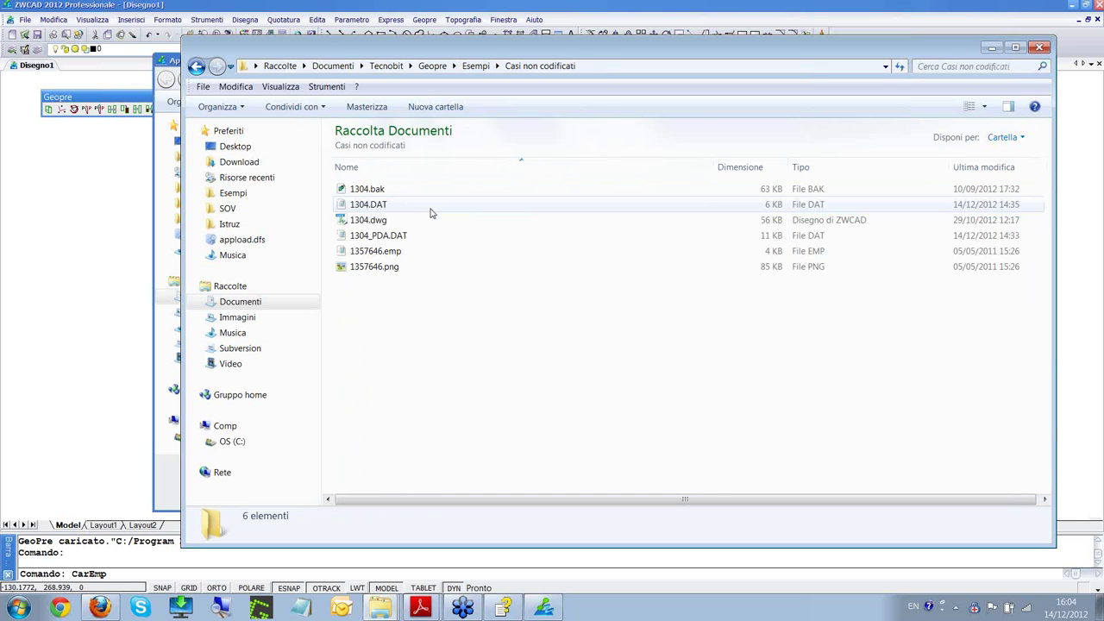
- Open 1357646.emp in Notepad, examine its list of point coordinates in an enlarged window, and close it
double_click(393, 251)
drag(392, 255, 293, 143)
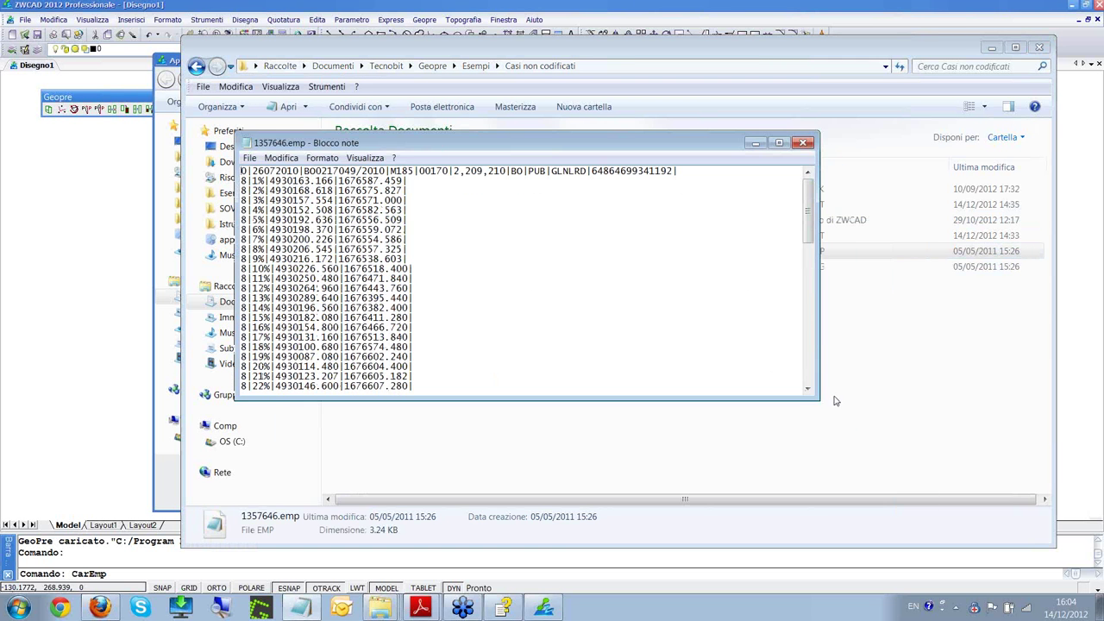
drag(819, 398, 885, 531)
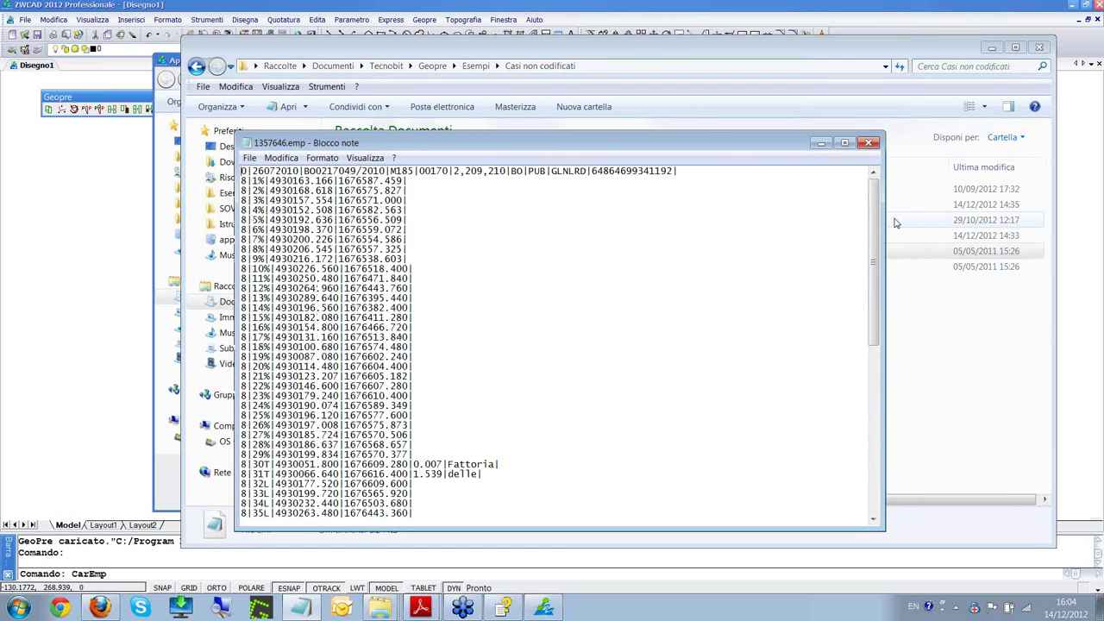
drag(874, 216, 857, 128)
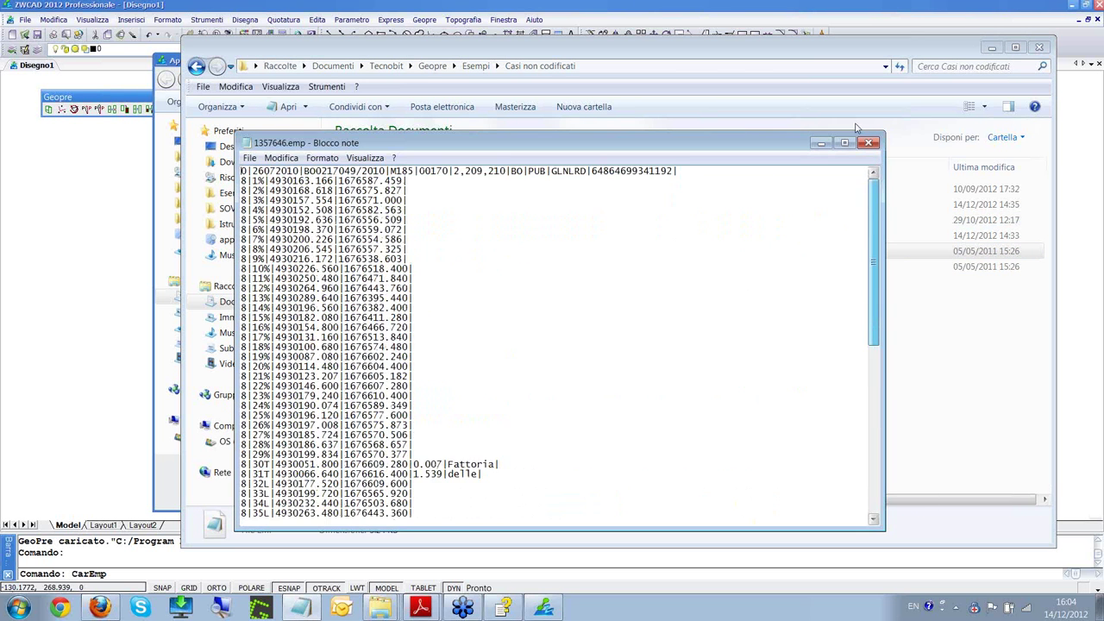
drag(874, 217, 873, 176)
click(869, 143)
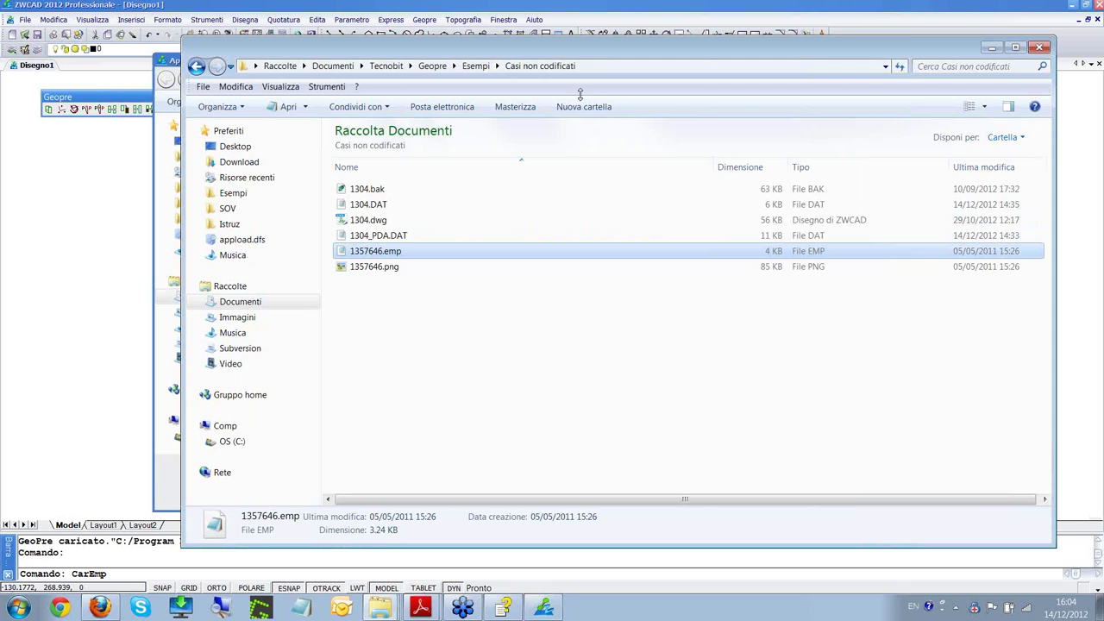
- Return to ZWCAD and load the 1357646.png map extract into the drawing
click(364, 11)
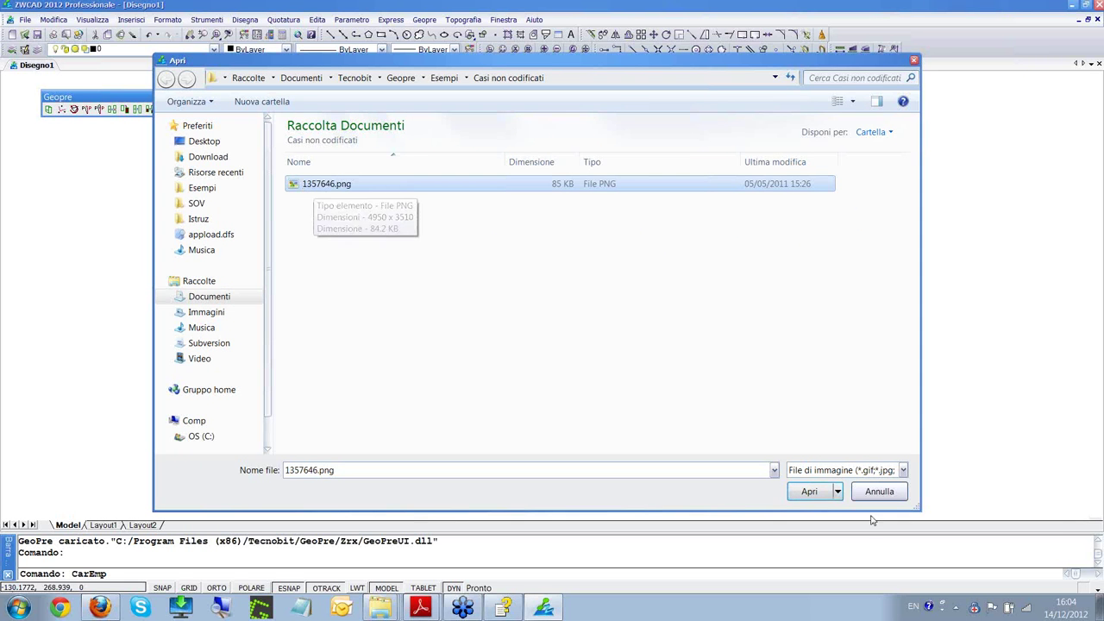
click(809, 491)
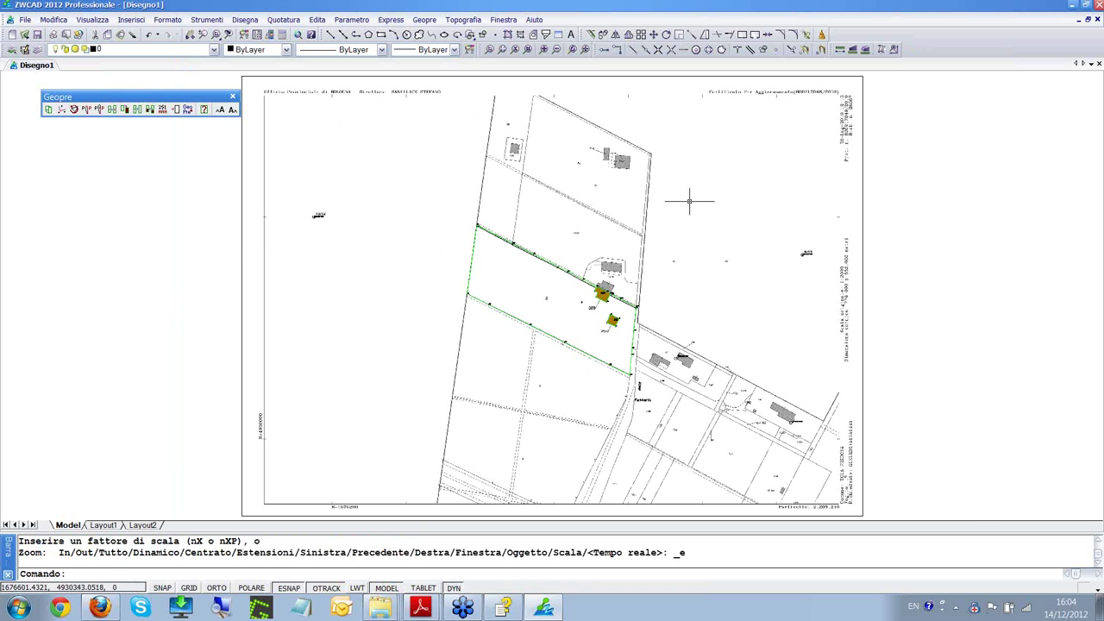
- Examine the loaded extract around parcels 2, 209 and 210, and turn off the Mappa layer
scroll(608, 318, up, 4)
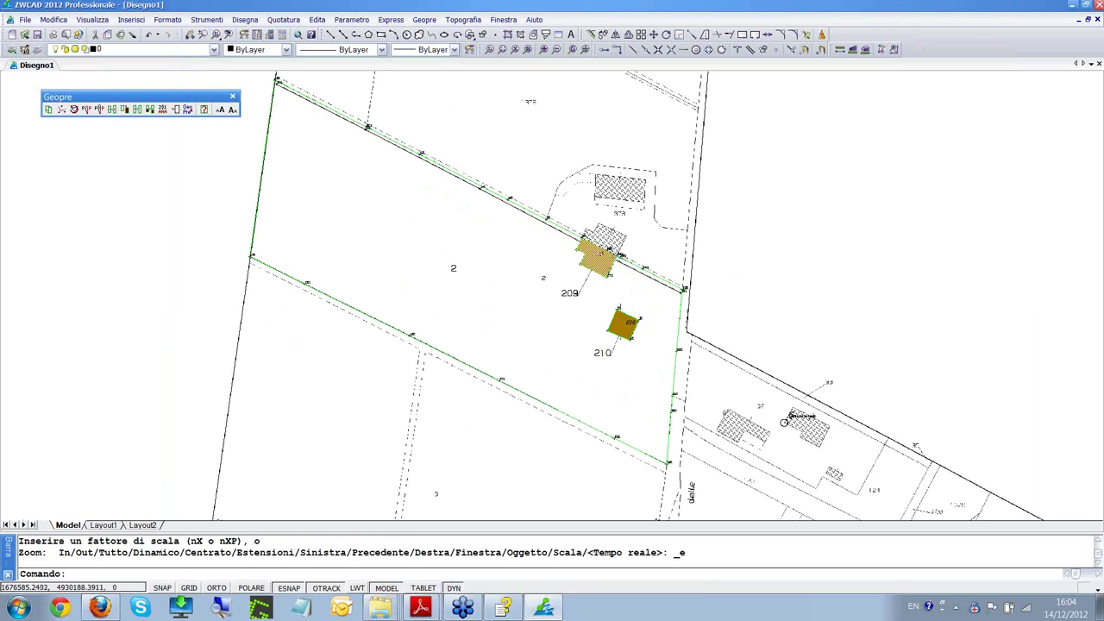
scroll(398, 171, down, 2)
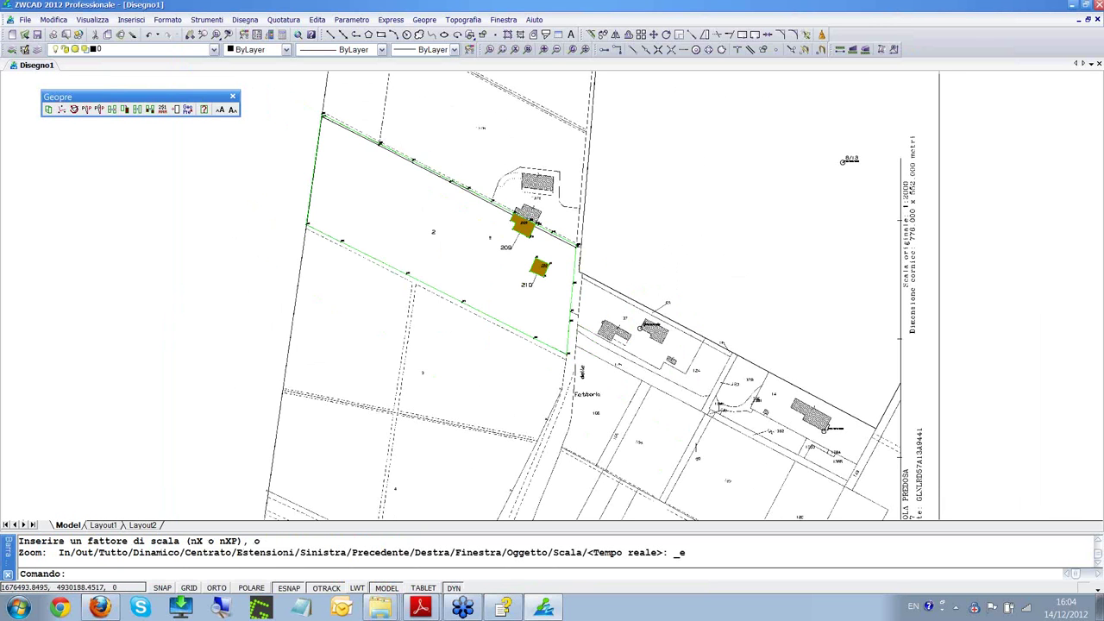
click(213, 50)
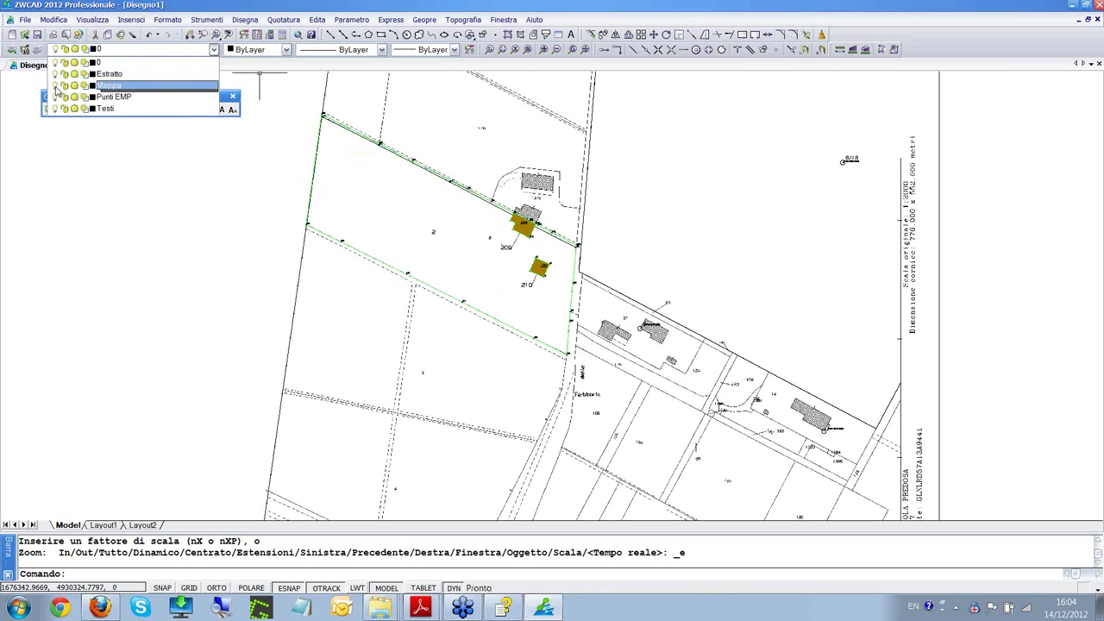
click(55, 86)
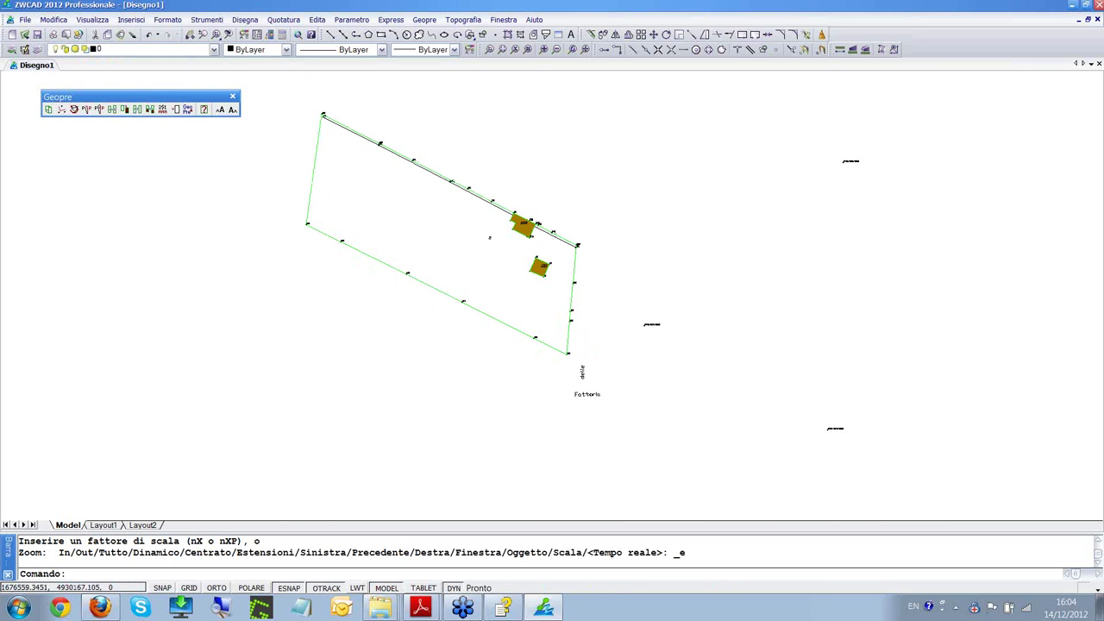
- Start importing a Pregeo survey book and open 1304.DAT from the Casi non codificati folder in Notepad
scroll(489, 216, up, 2)
scroll(505, 266, down, 2)
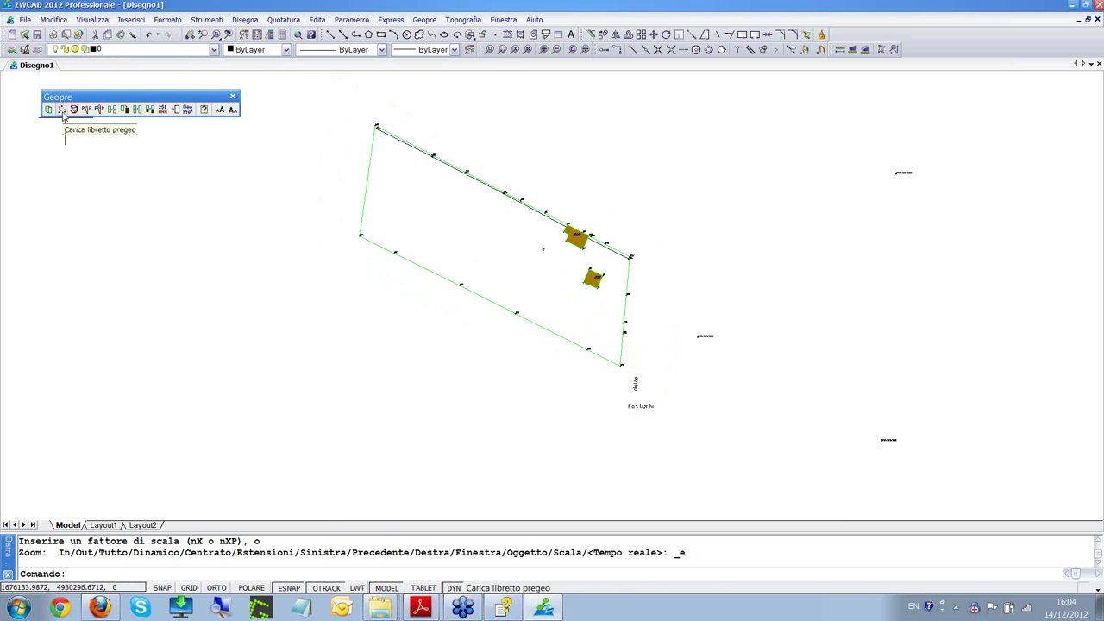
click(62, 109)
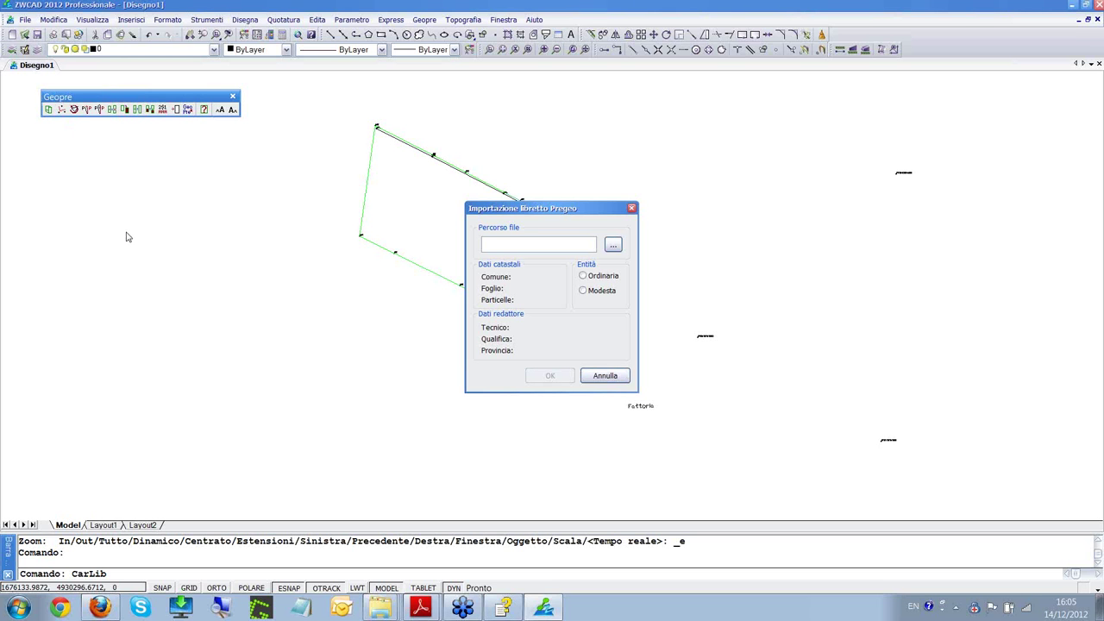
click(614, 245)
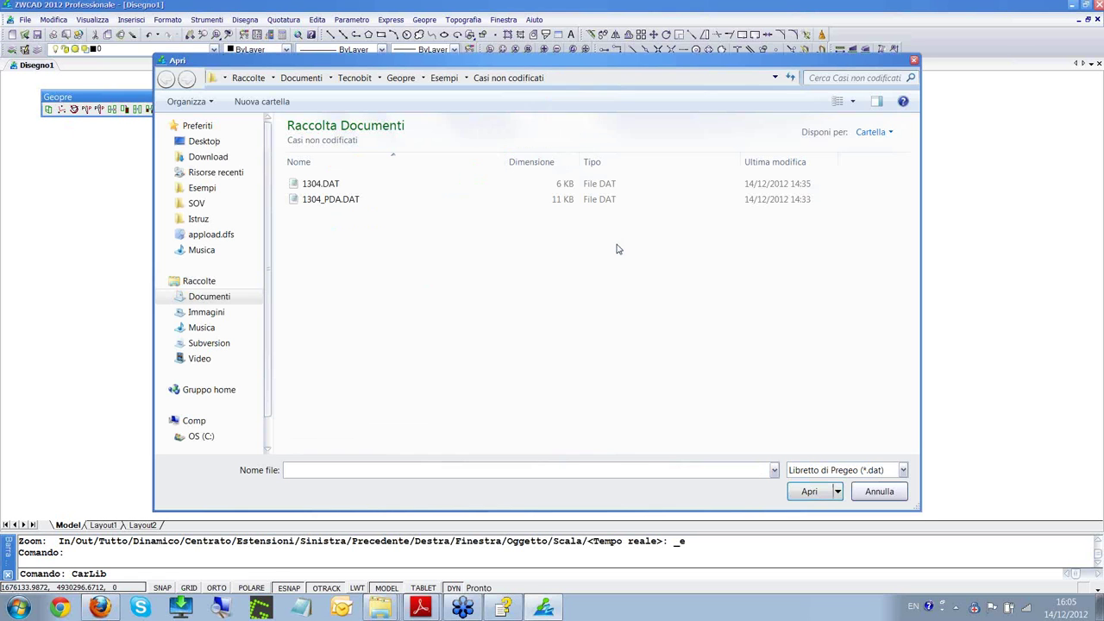
click(348, 187)
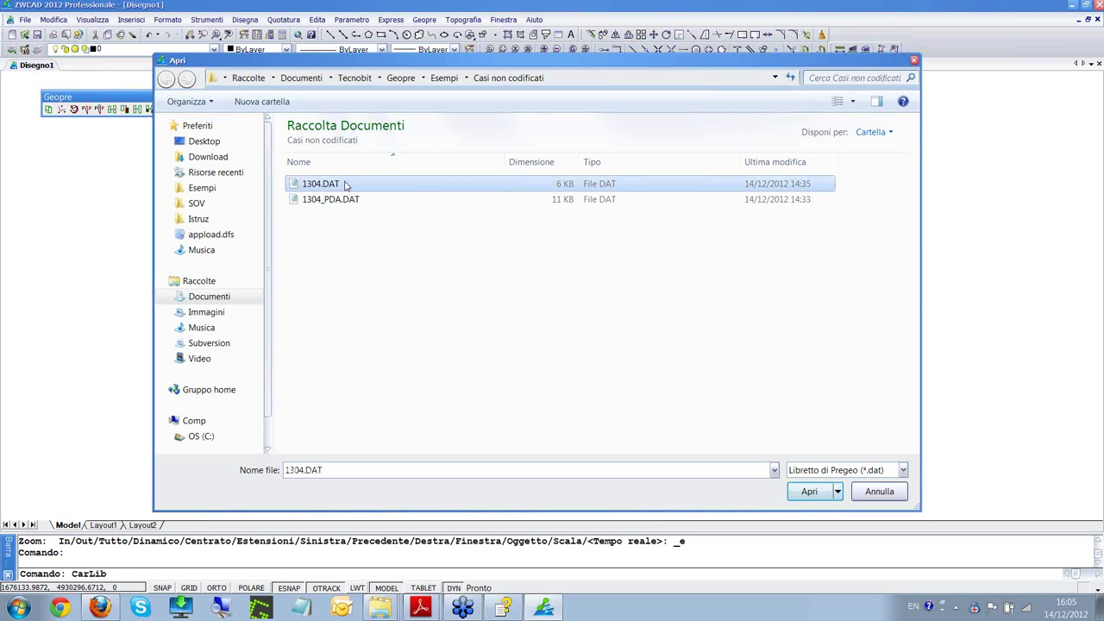
right_click(347, 185)
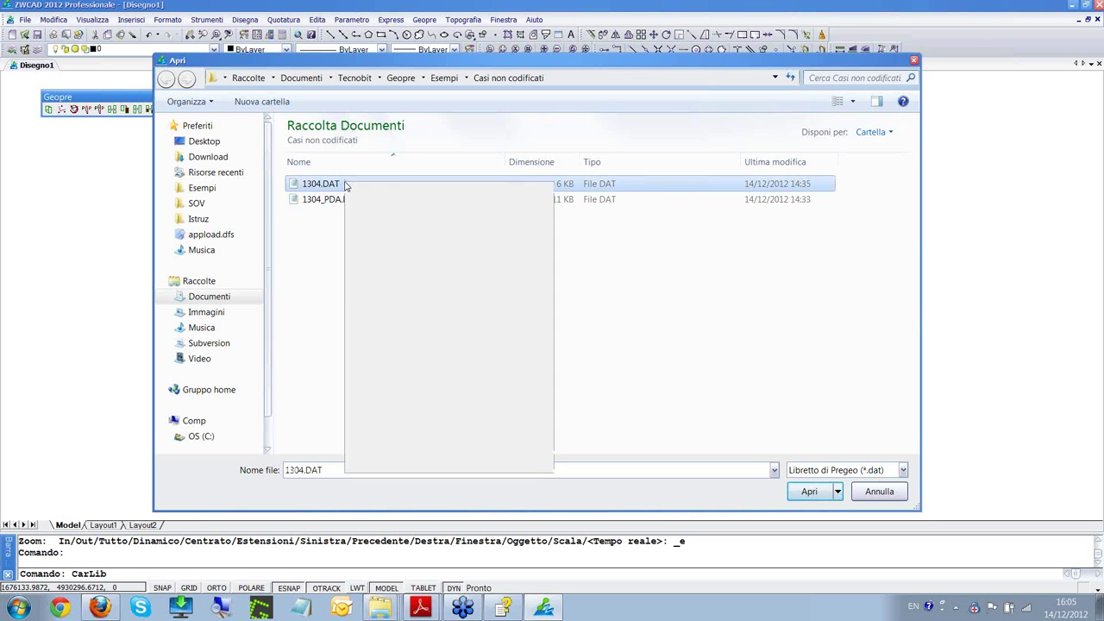
click(384, 222)
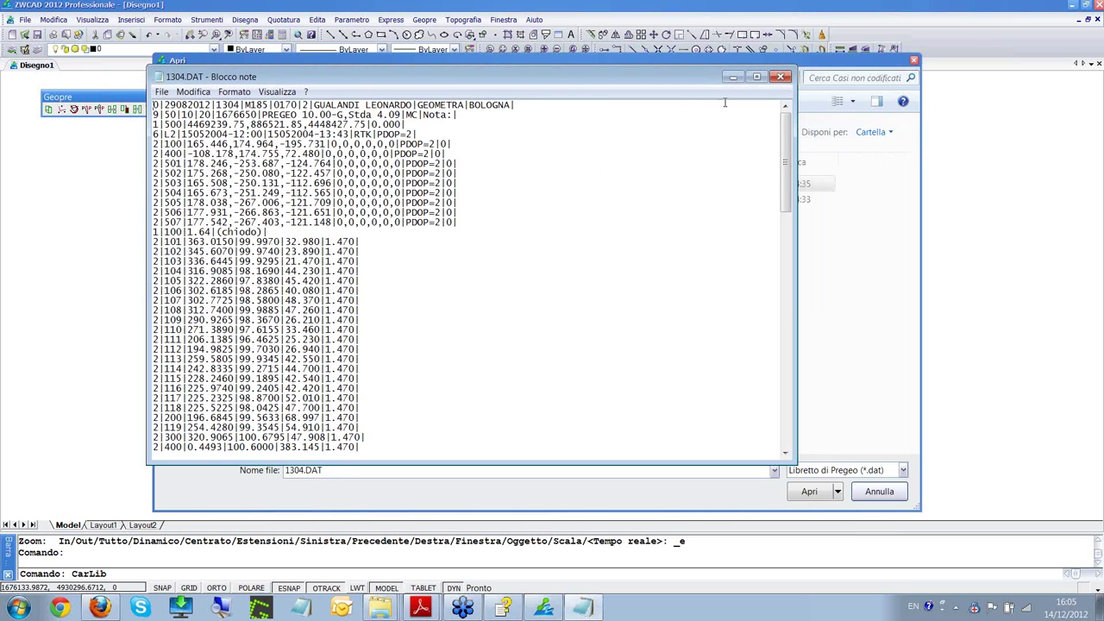
- Examine the measurements, fiducial points and technical report of 1304.DAT in an enlarged window, and close the file
click(756, 76)
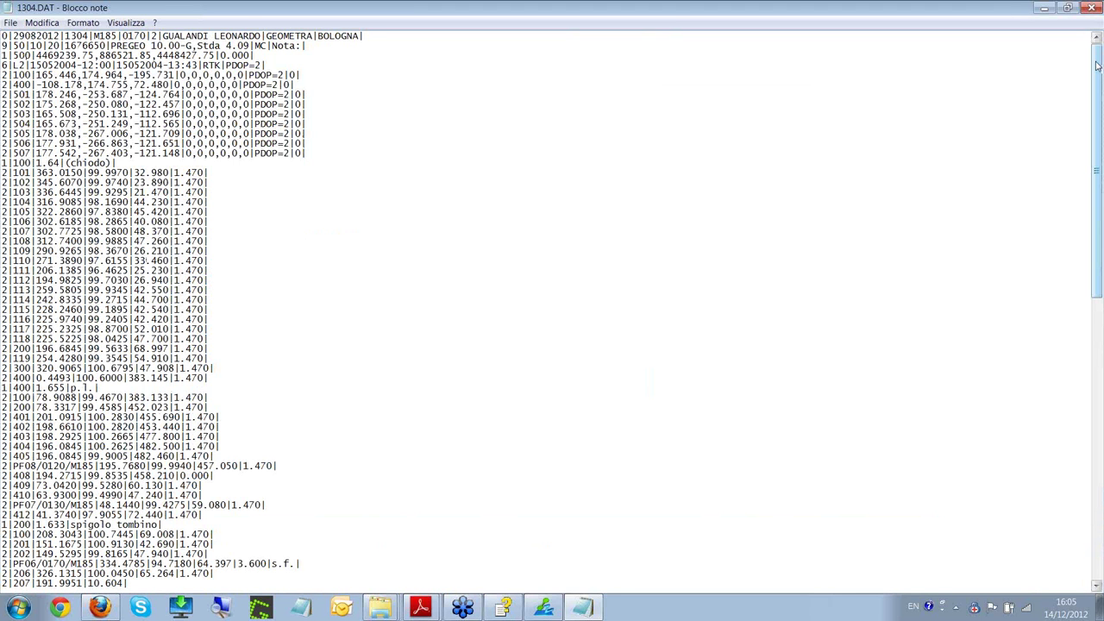
drag(1097, 65, 1101, 349)
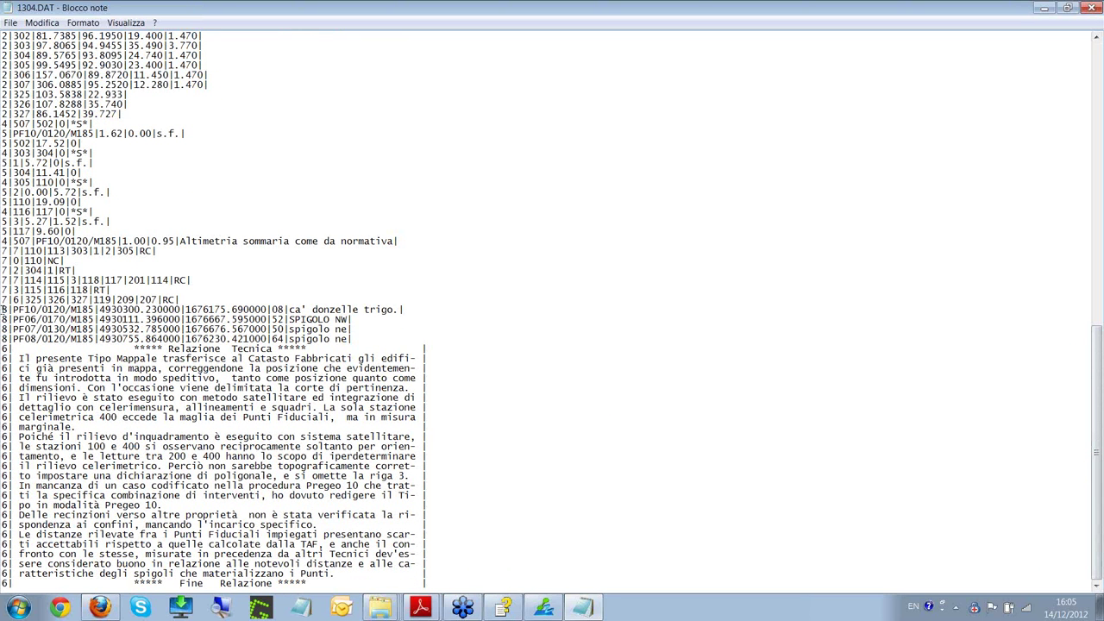
drag(5, 309, 352, 339)
click(185, 348)
drag(4, 349, 460, 583)
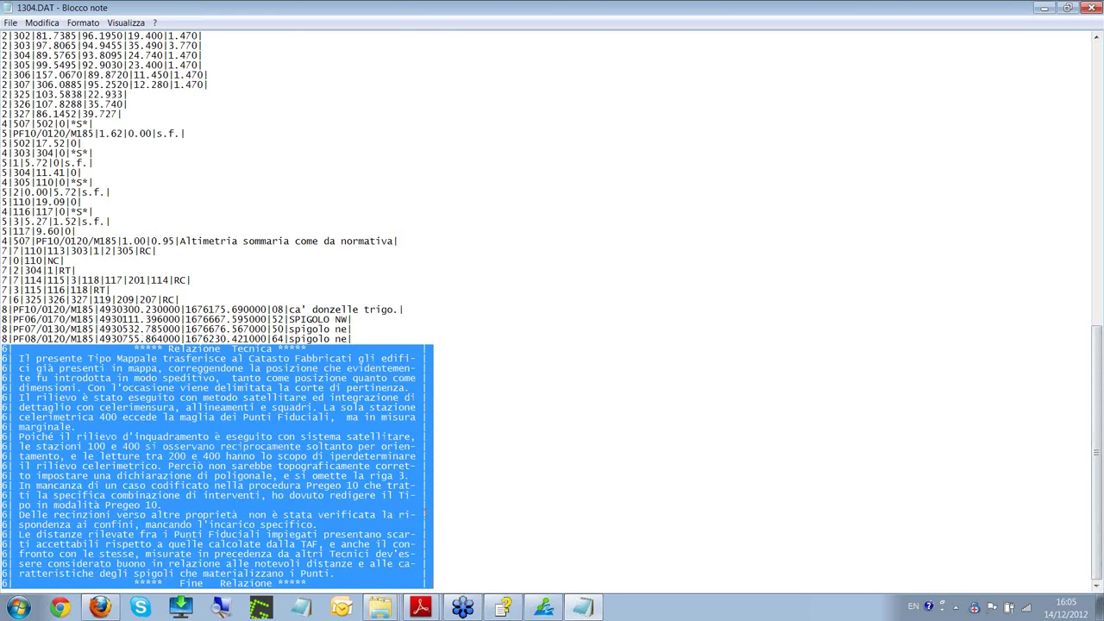
scroll(156, 181, up, 20)
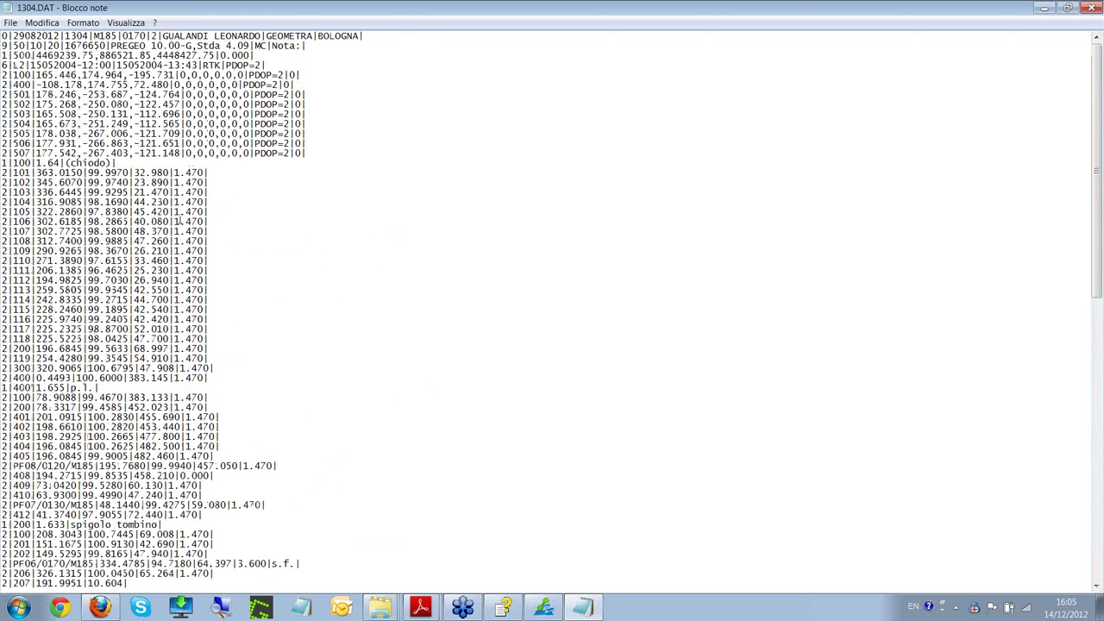
click(1091, 7)
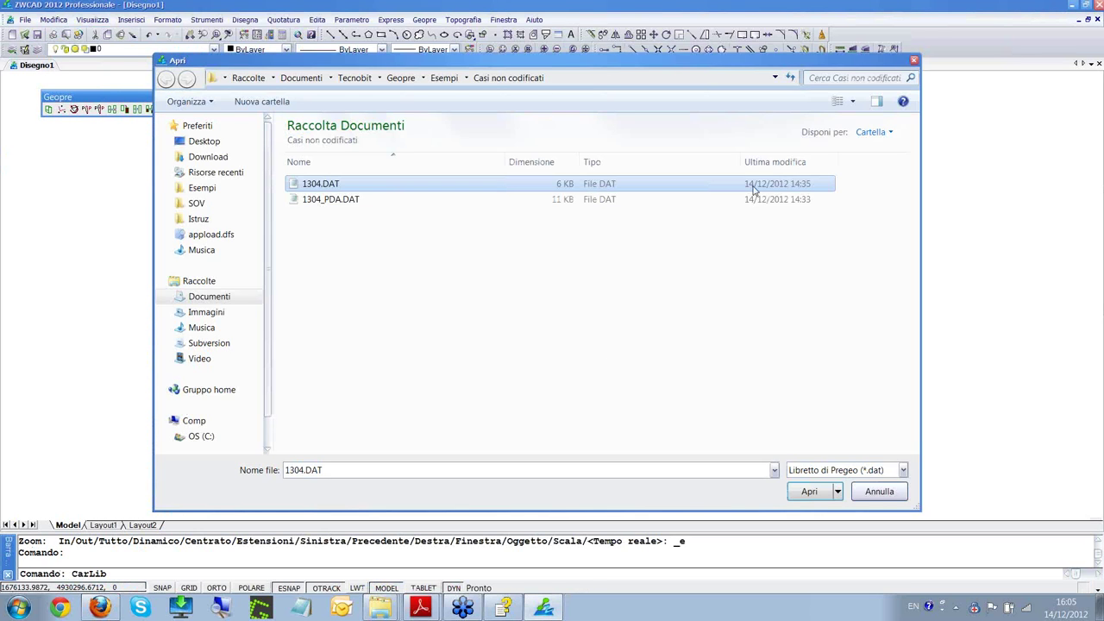
- Load the 1304.DAT survey book with the Ordinaria entity and inspect the survey over buildings 209 and 210
click(808, 490)
click(583, 276)
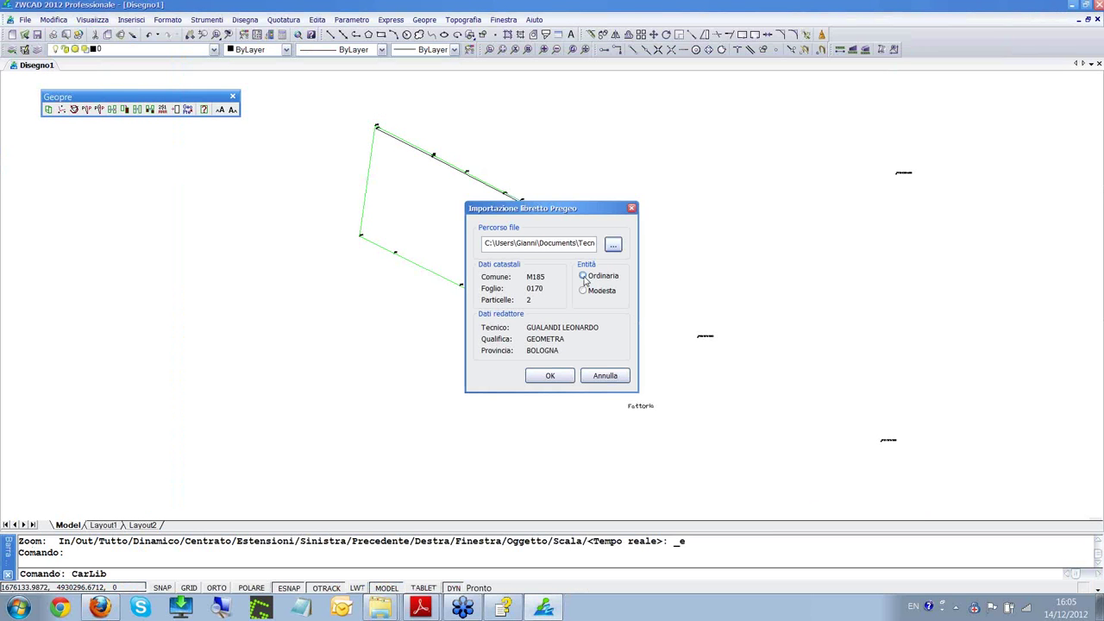
click(551, 377)
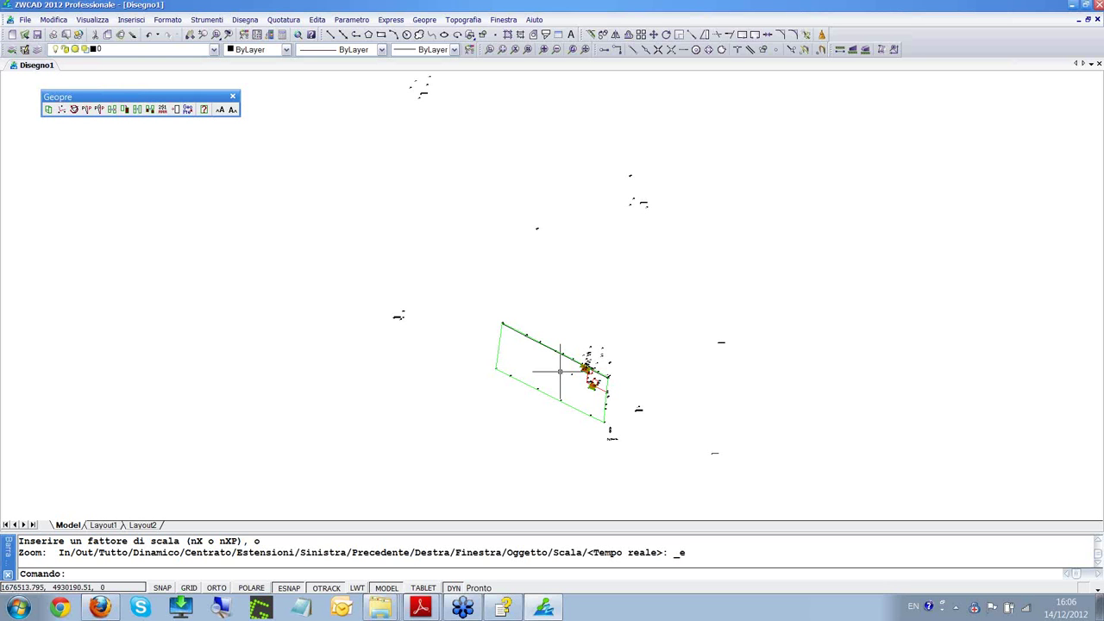
scroll(636, 401, up, 1)
scroll(571, 354, up, 3)
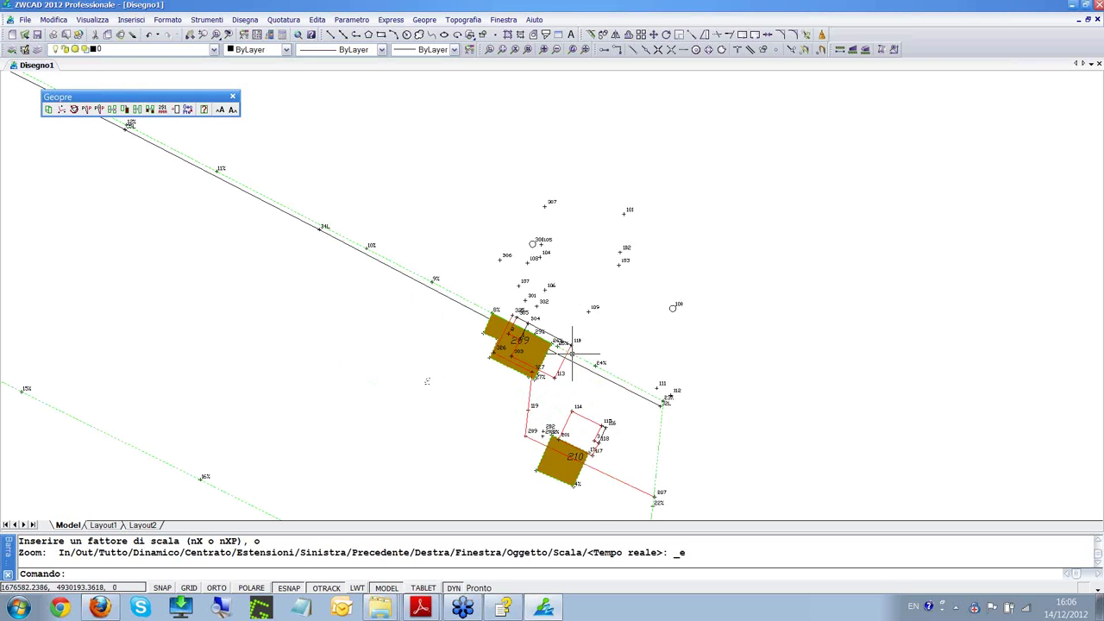
scroll(609, 389, up, 2)
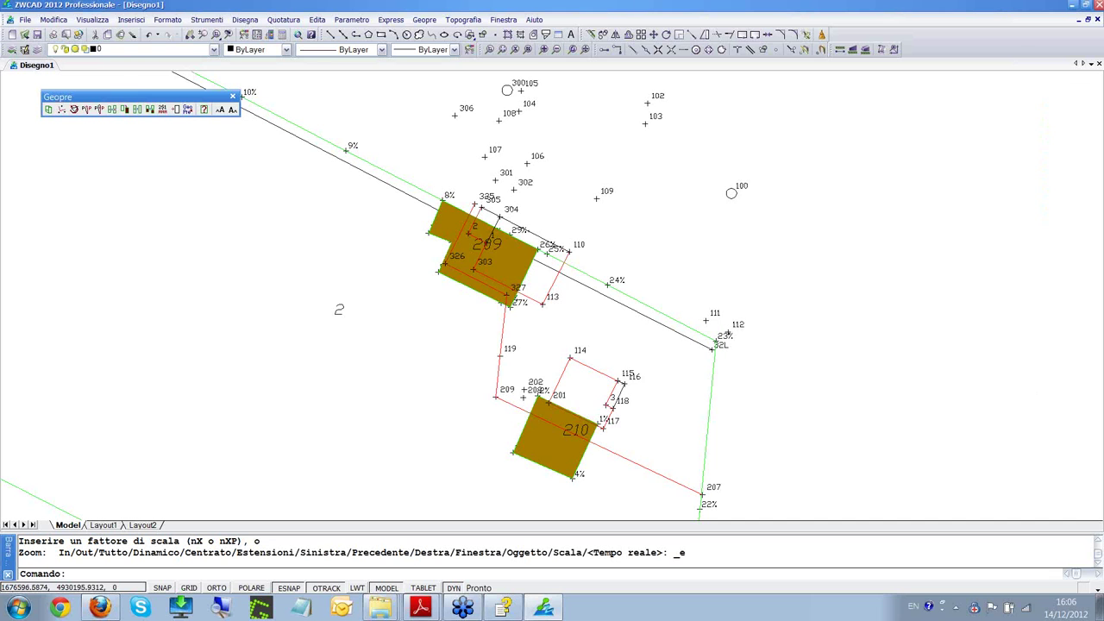
scroll(635, 247, up, 2)
scroll(634, 246, down, 2)
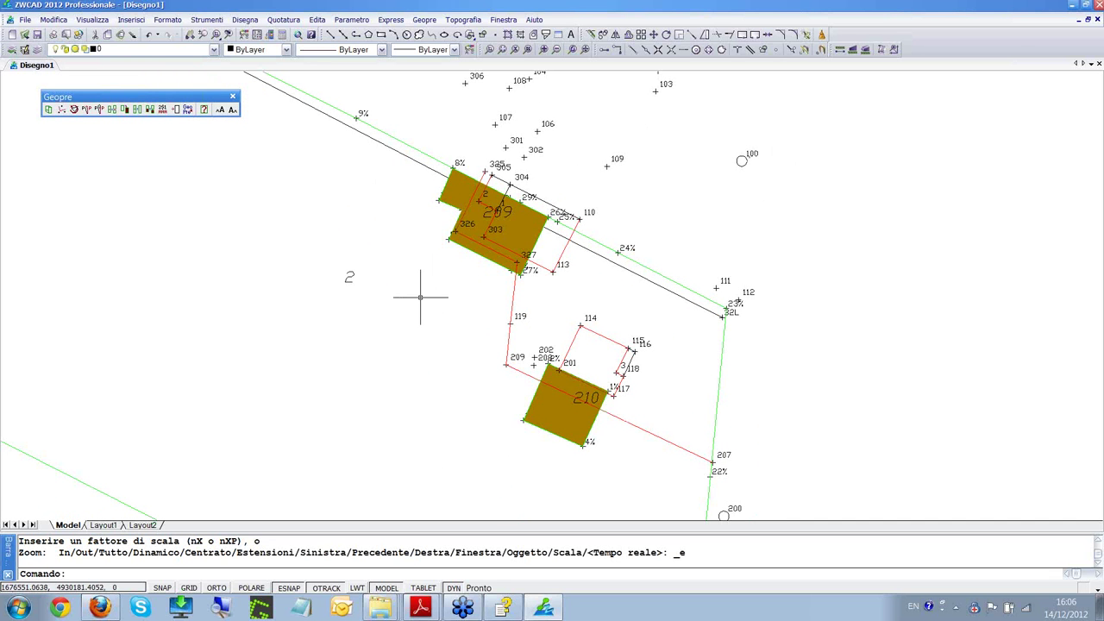
- Orient the survey by matching survey point 305 to map point 8% on building 209
click(74, 112)
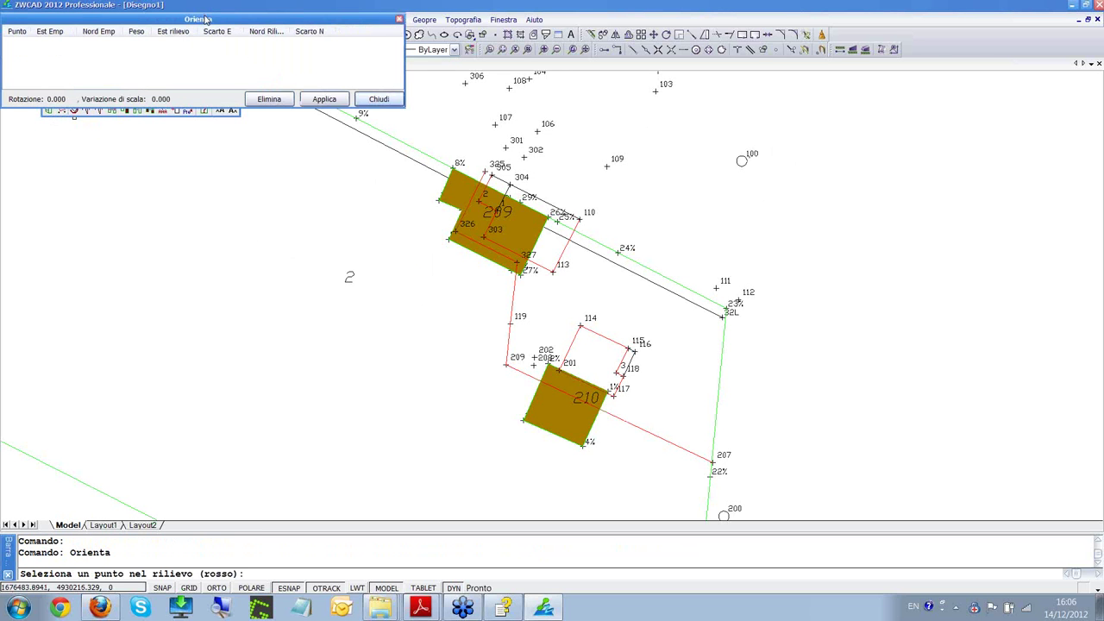
drag(206, 19, 220, 350)
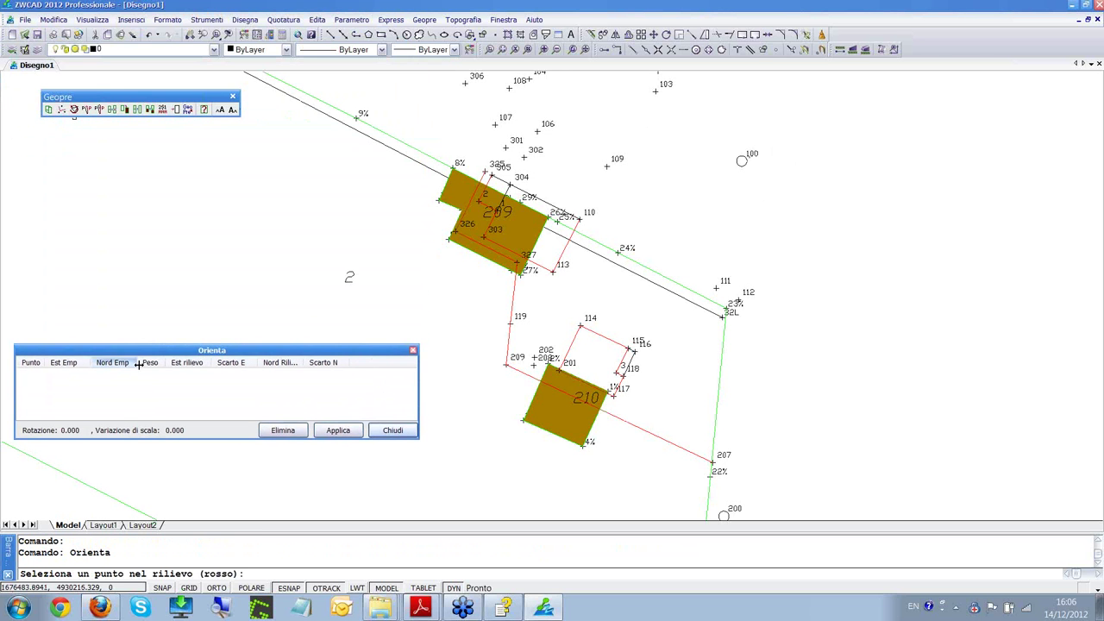
scroll(491, 151, up, 4)
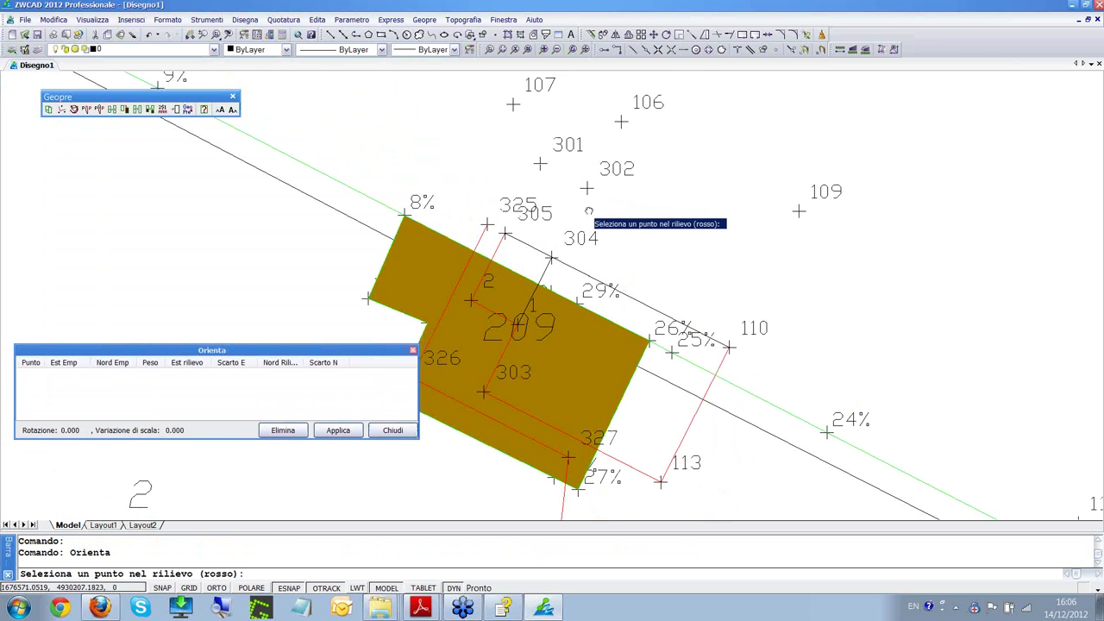
scroll(733, 173, down, 2)
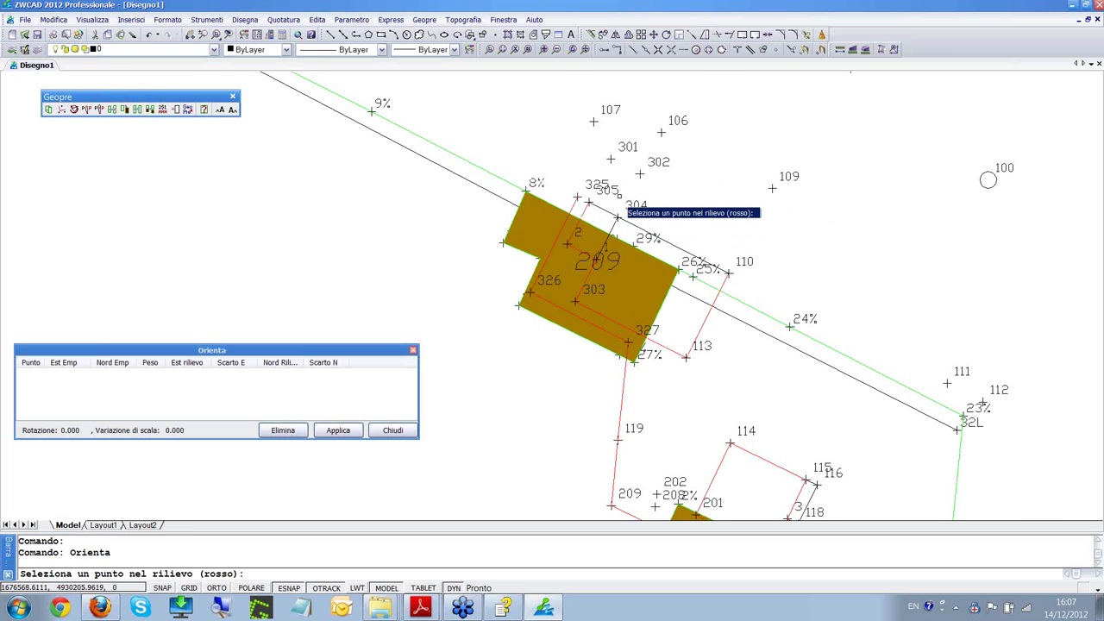
scroll(619, 196, up, 2)
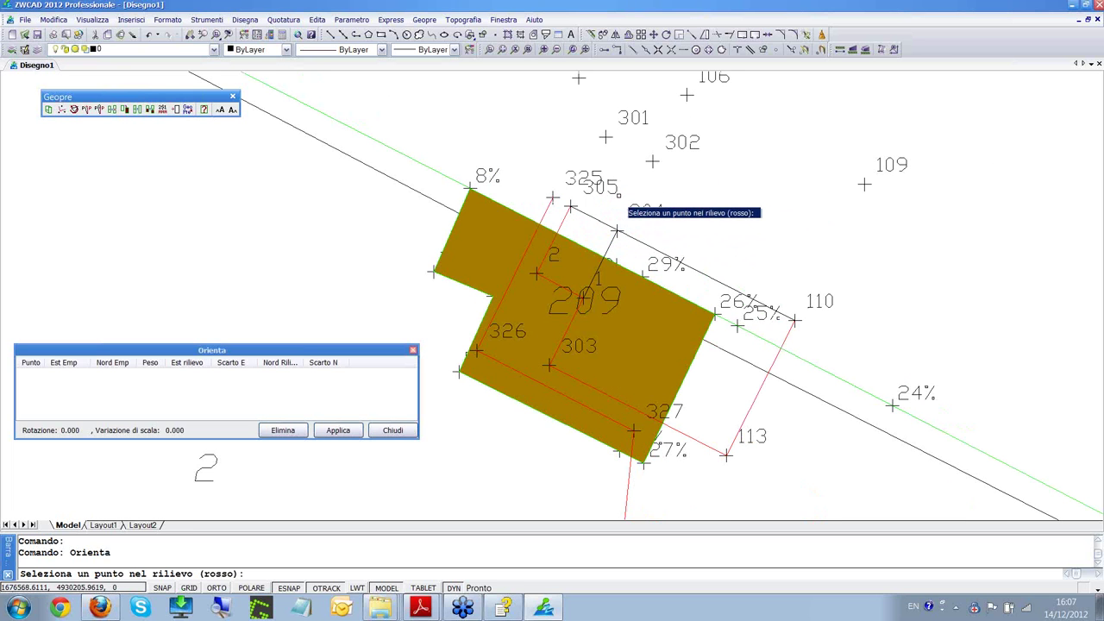
click(570, 206)
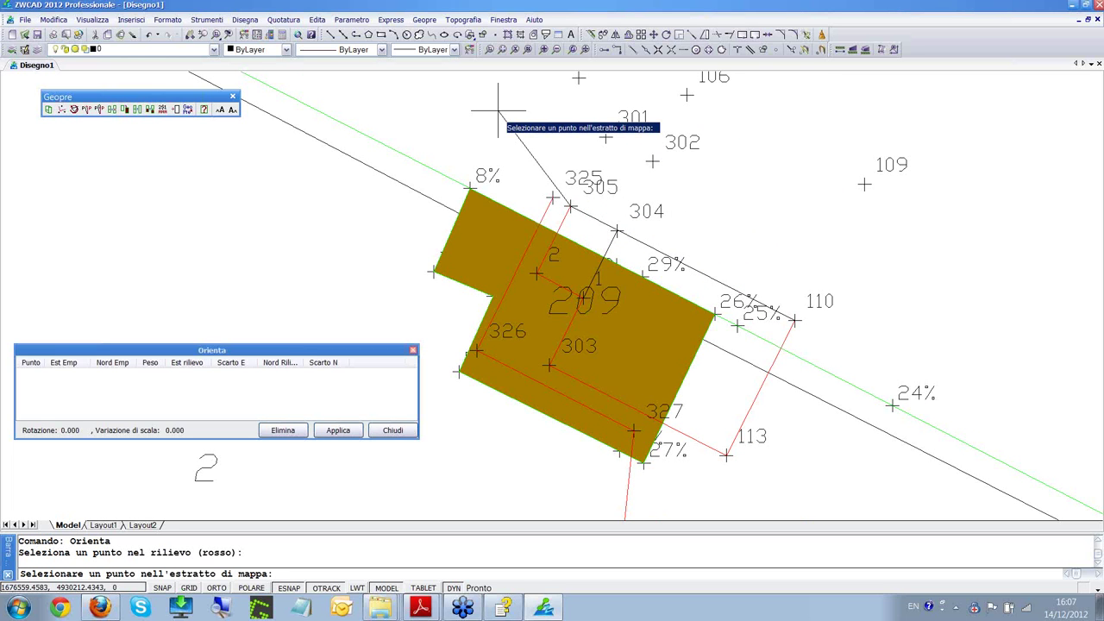
click(470, 188)
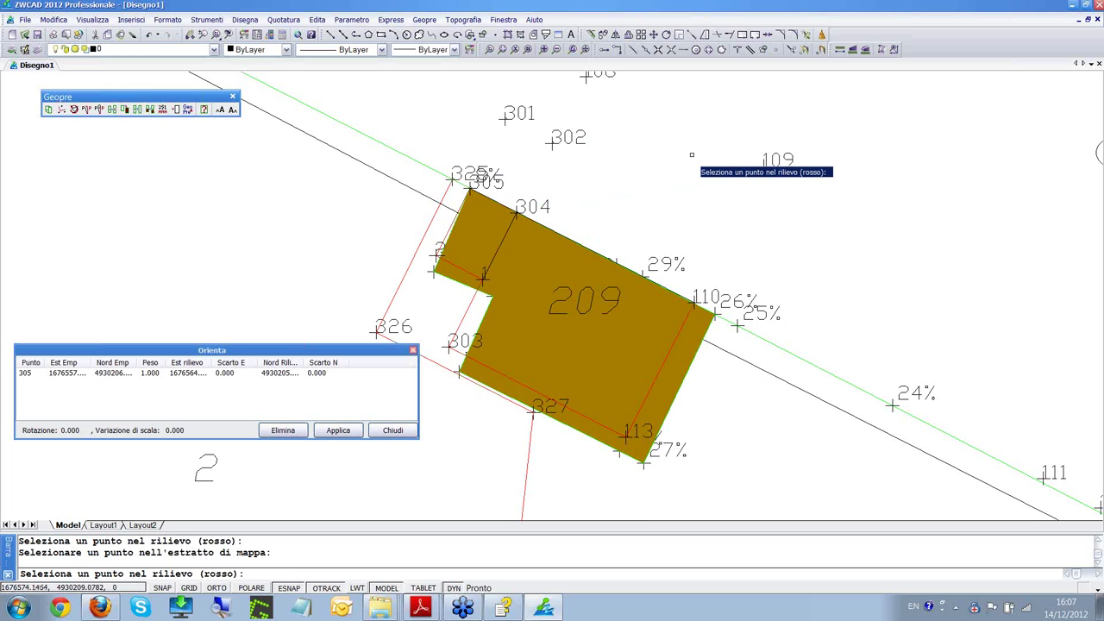
- Widen the coordinate columns of the Orienta table to read the full values for point 305, and close the table
click(232, 362)
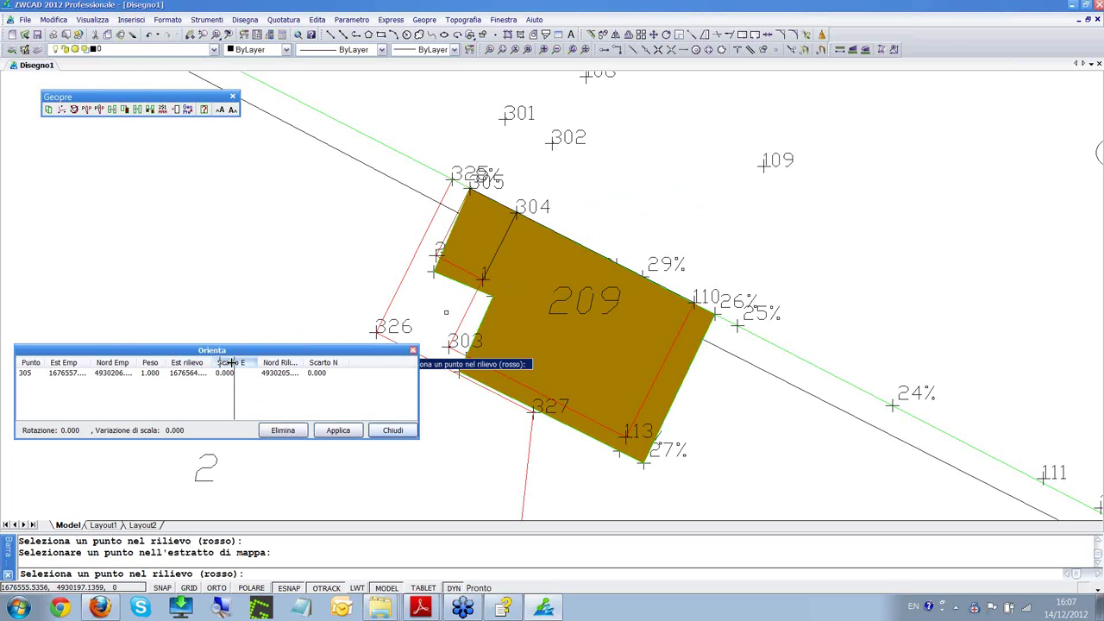
drag(232, 362, 233, 363)
drag(329, 362, 349, 362)
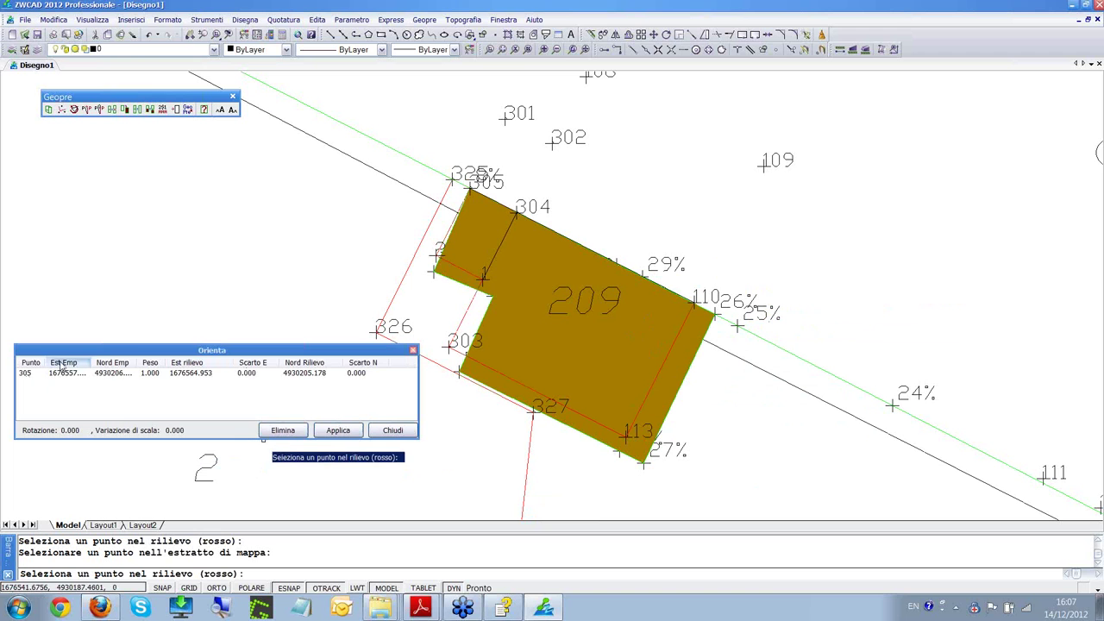
drag(101, 362, 154, 363)
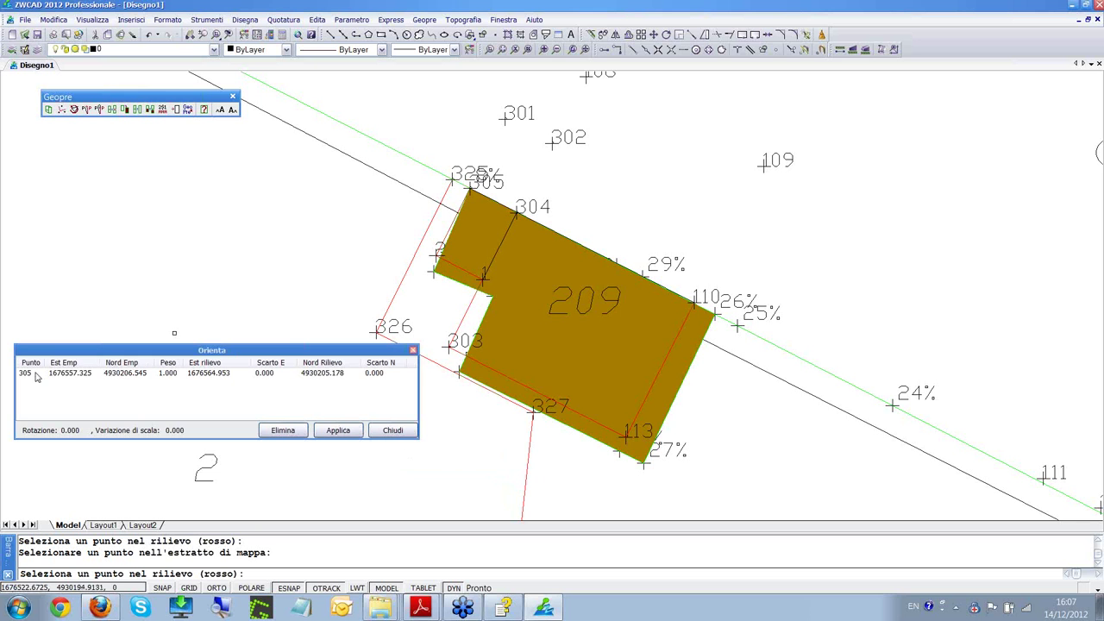
click(392, 430)
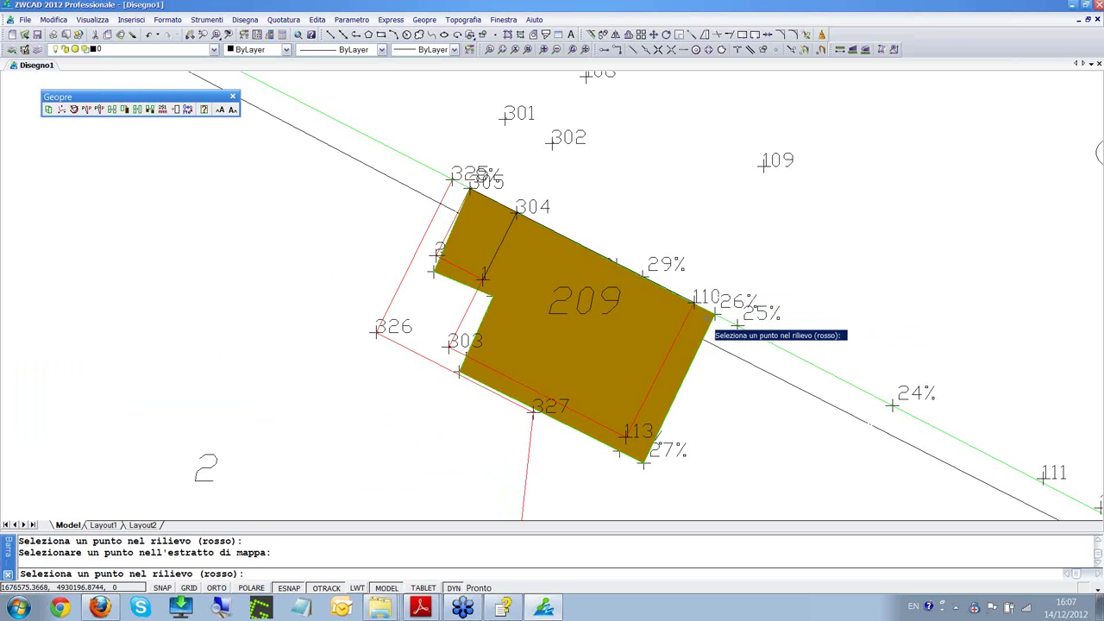
- Check survey point 110 against building 209's edge and run the automatic adaptation with distances from 0.1 to 2 m
scroll(678, 319, up, 5)
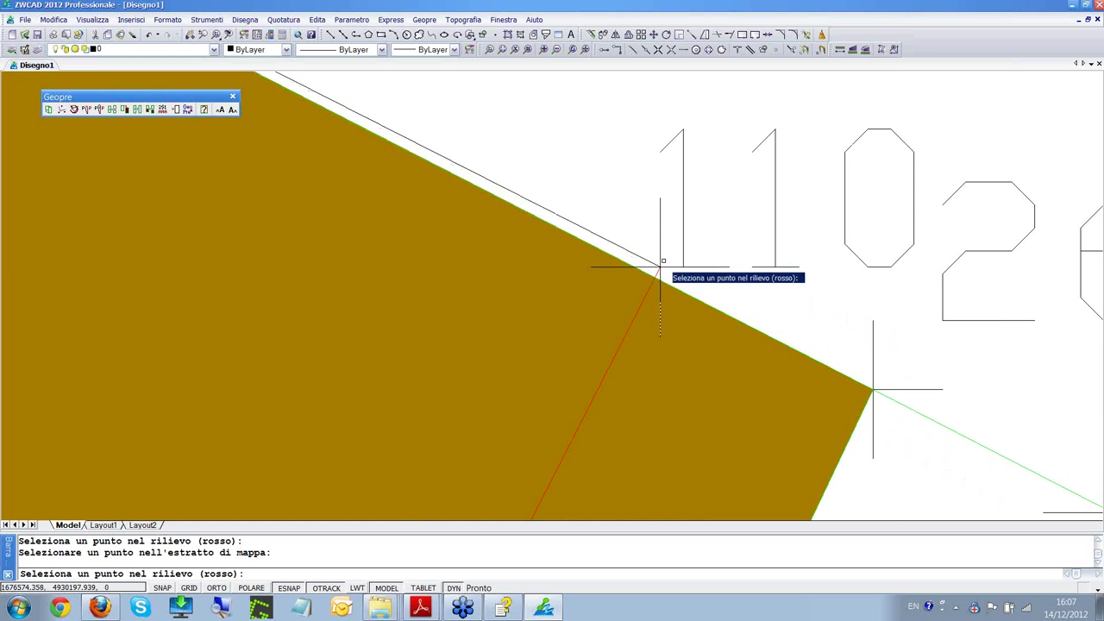
scroll(716, 231, down, 3)
scroll(716, 231, down, 2)
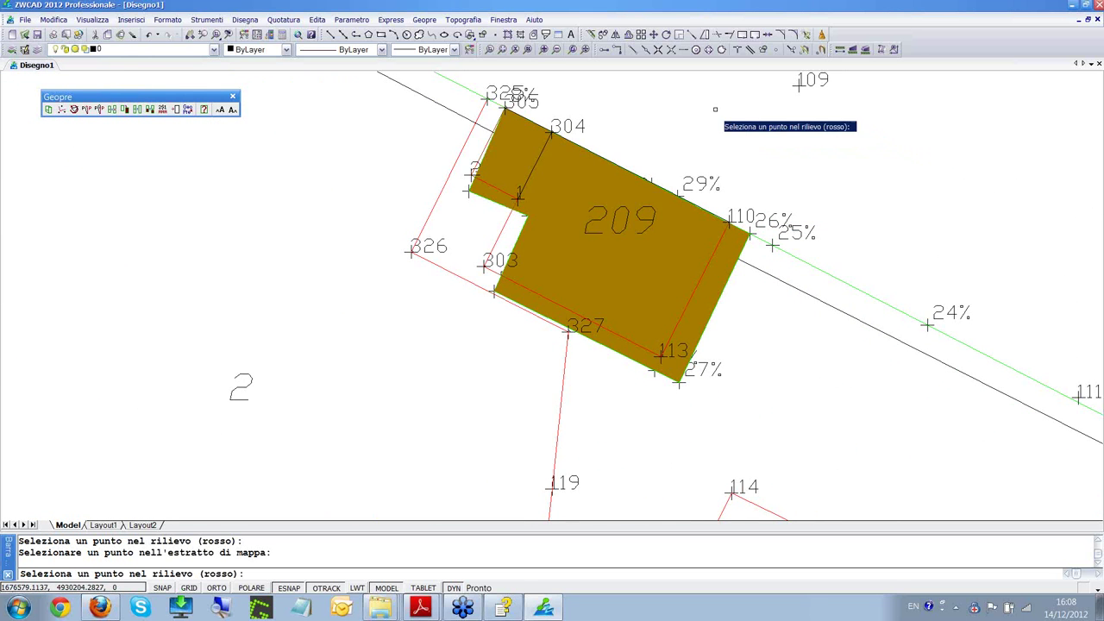
click(85, 111)
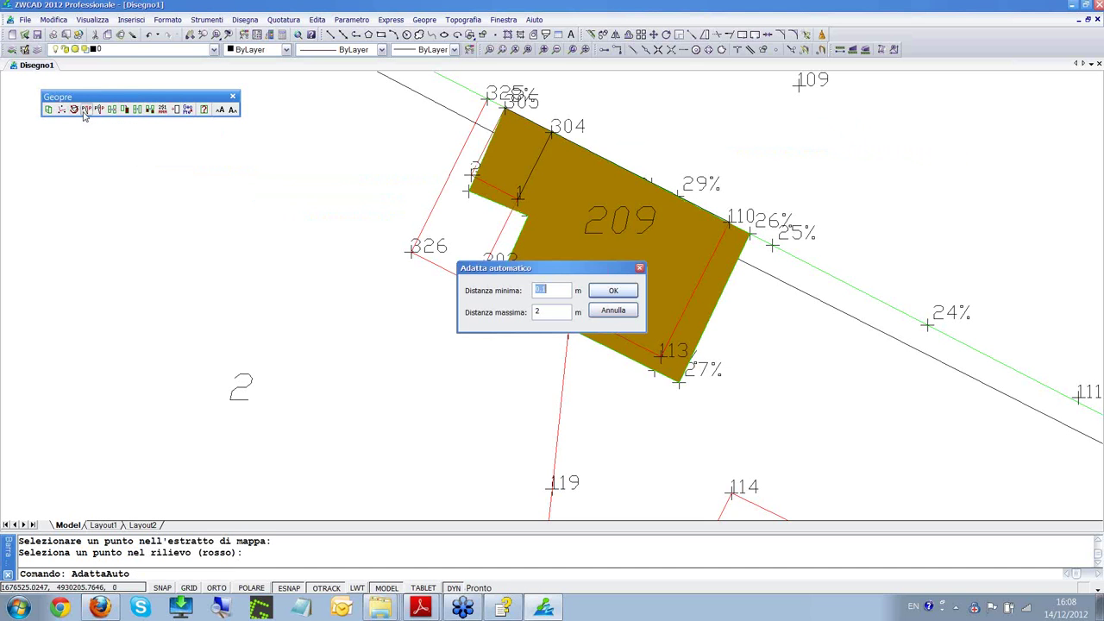
mouse_move(540, 272)
mouse_down()
mouse_move(116, 225)
mouse_move(151, 207)
mouse_up()
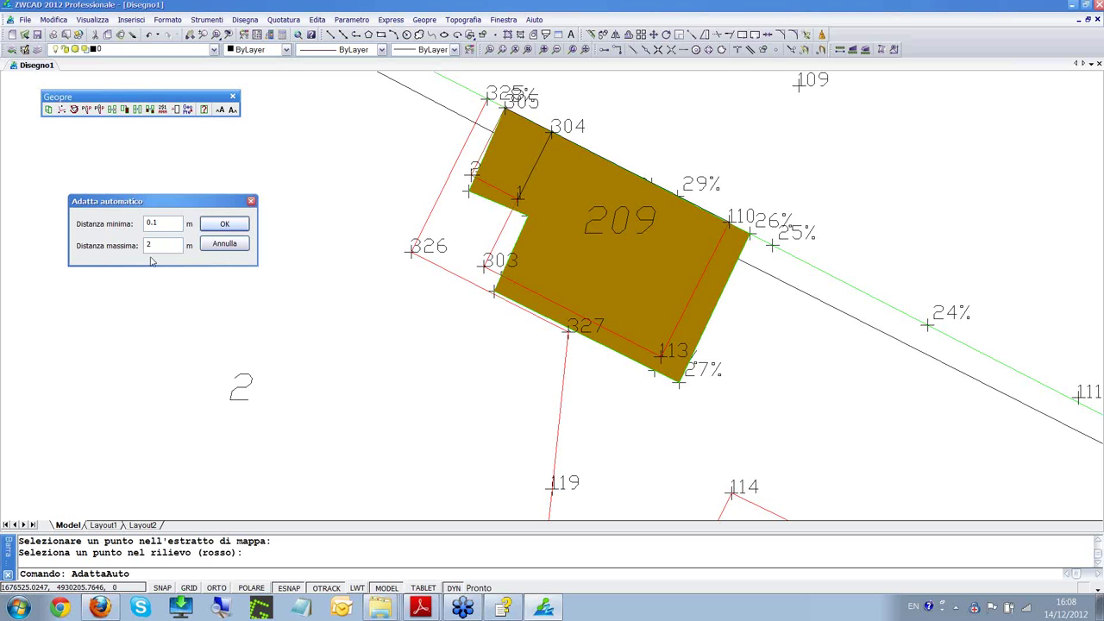
click(224, 224)
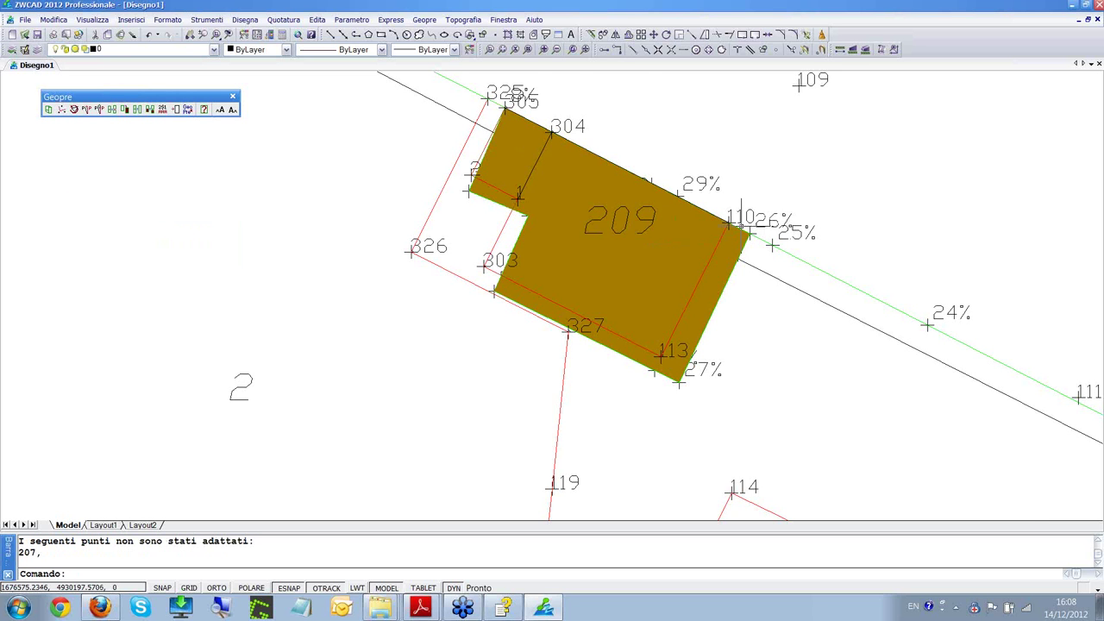
- Inspect the adapted survey points from building 209 down to building 210 and point 207
scroll(738, 226, up, 4)
scroll(710, 200, down, 8)
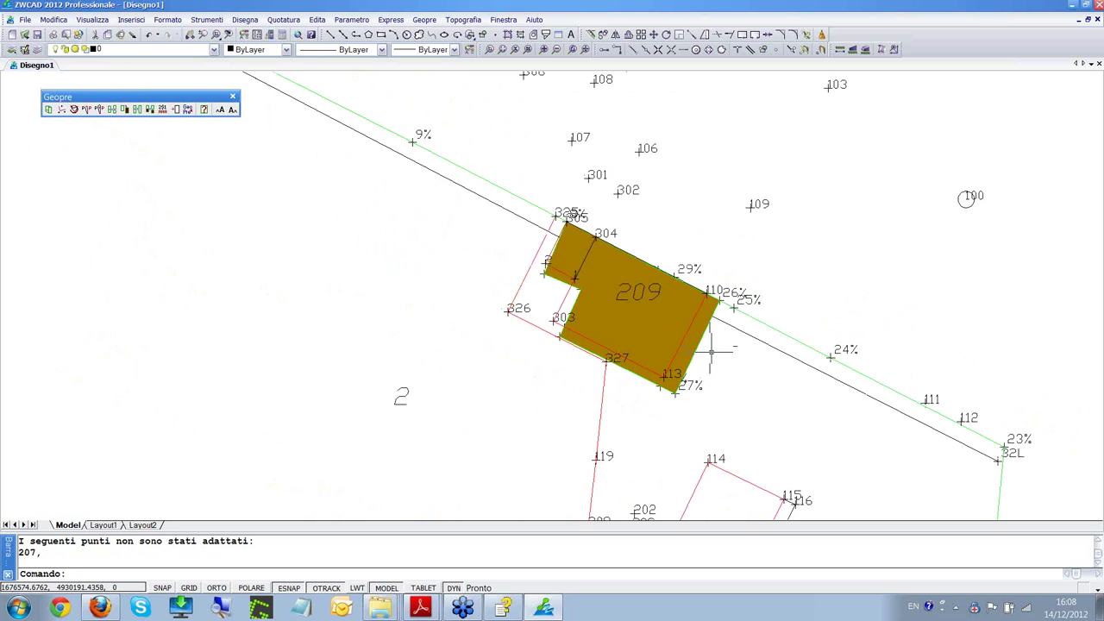
drag(794, 425, 631, 280)
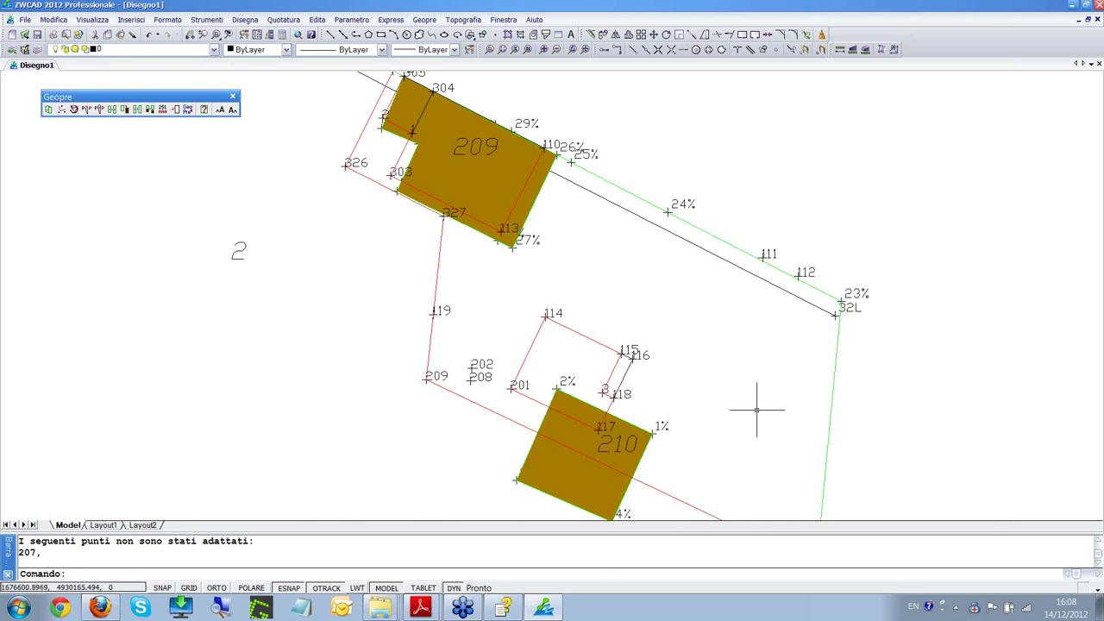
drag(757, 406, 630, 285)
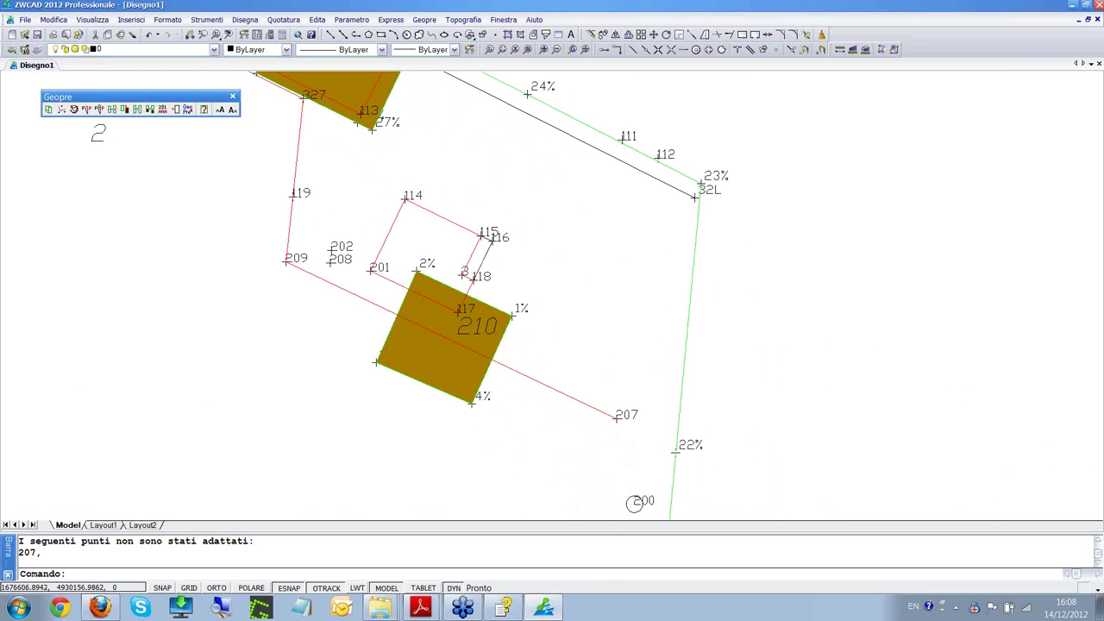
- Draw a line along the boundary from map point 23% to map point 22%
click(330, 34)
click(700, 184)
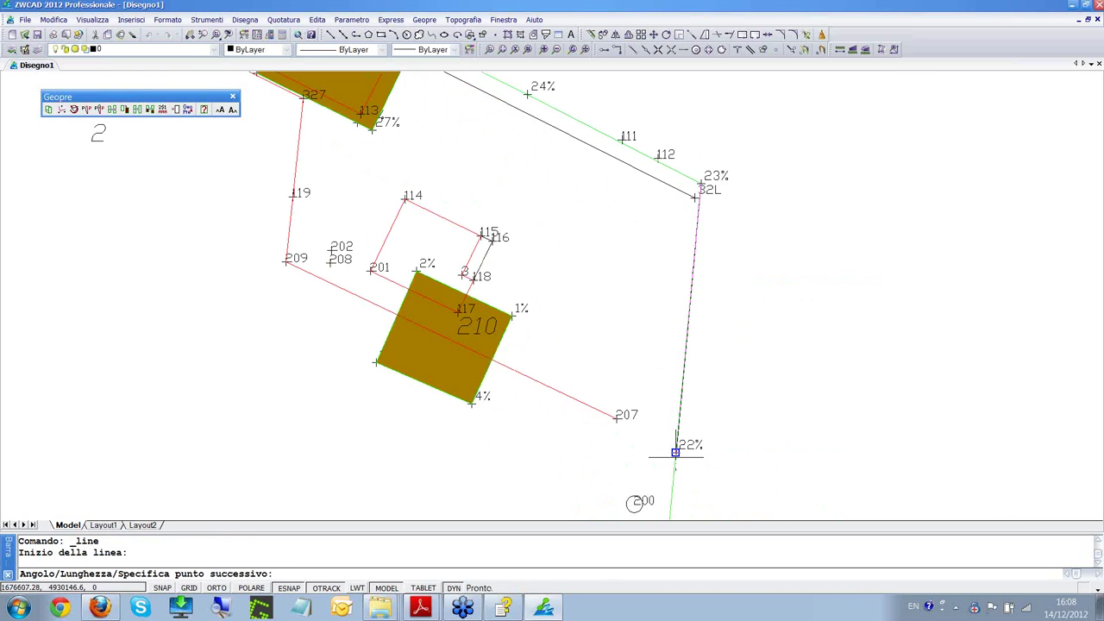
click(675, 450)
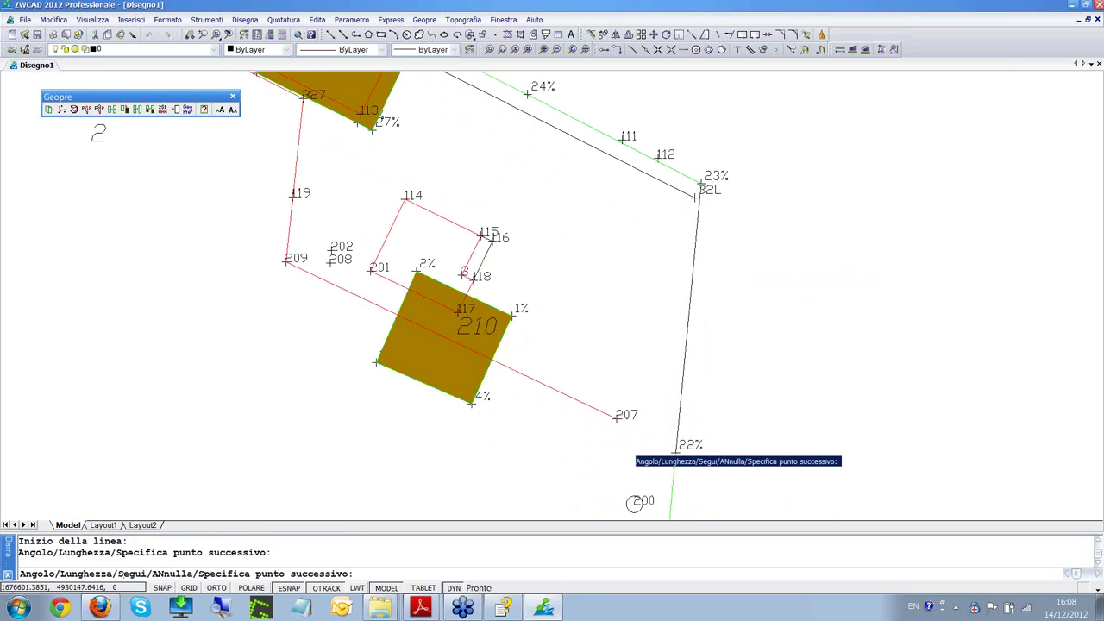
key(Escape)
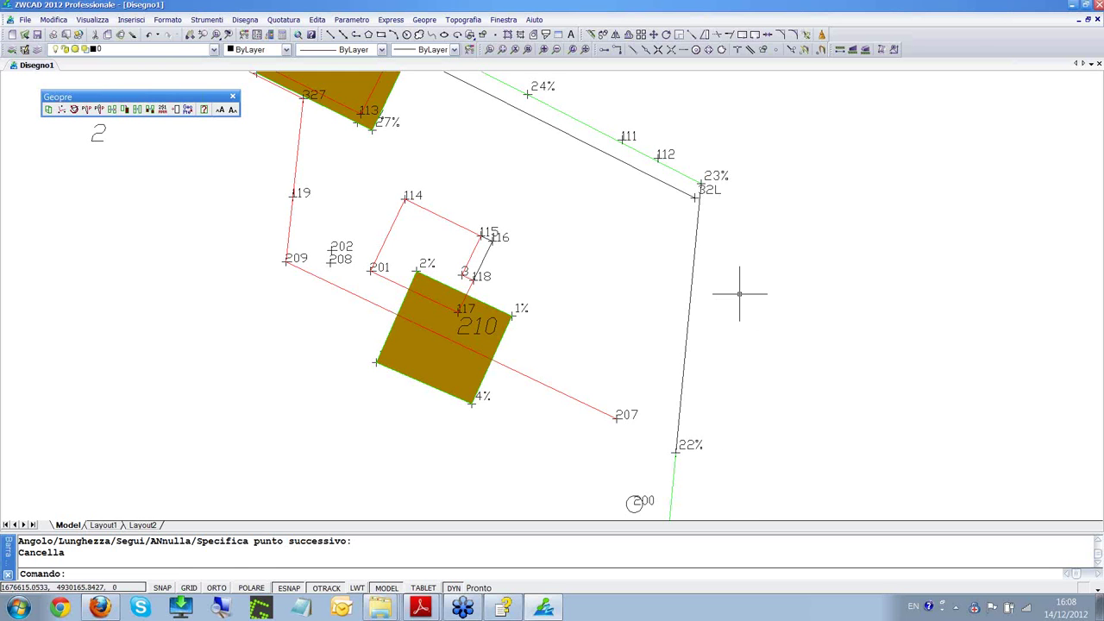
- Extend the red survey line through point 207 to the boundary line between points 23% and 22%
text(este)
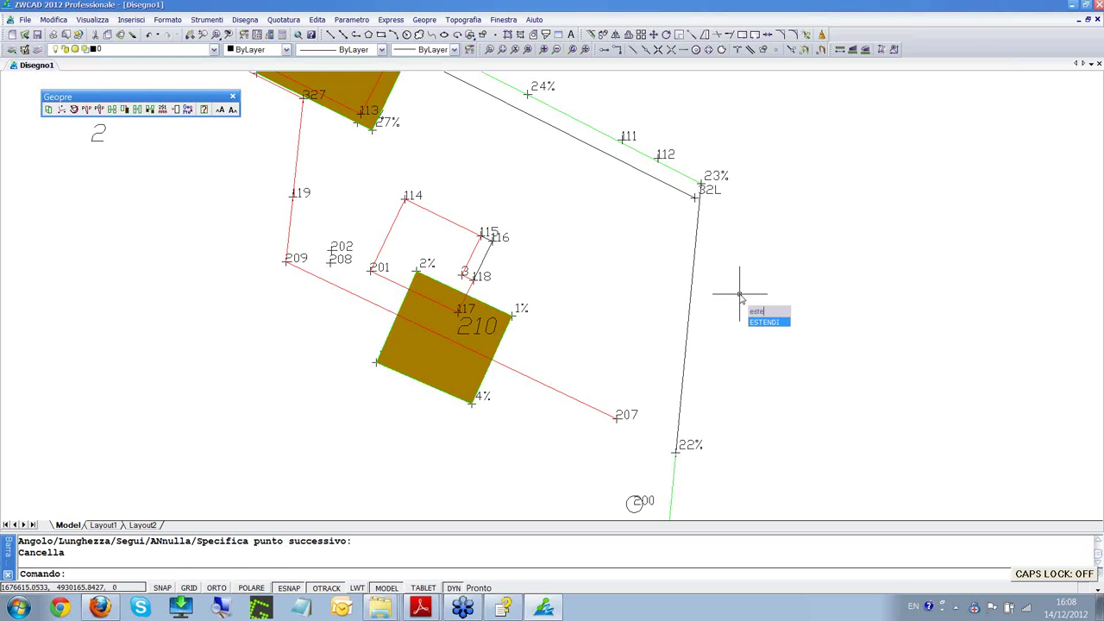
key(Return)
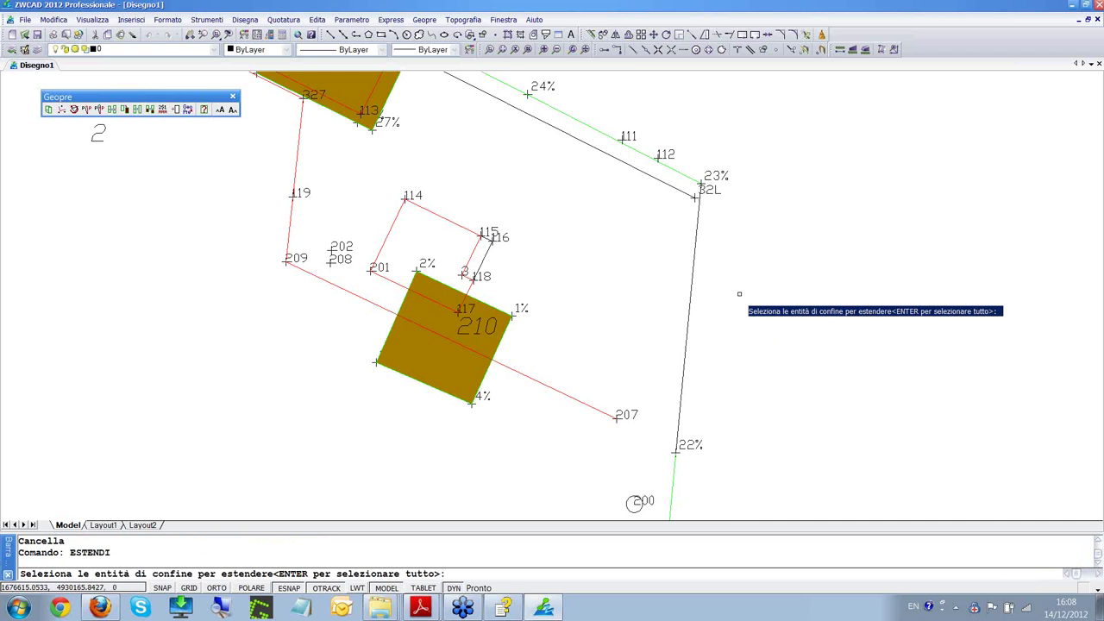
click(695, 317)
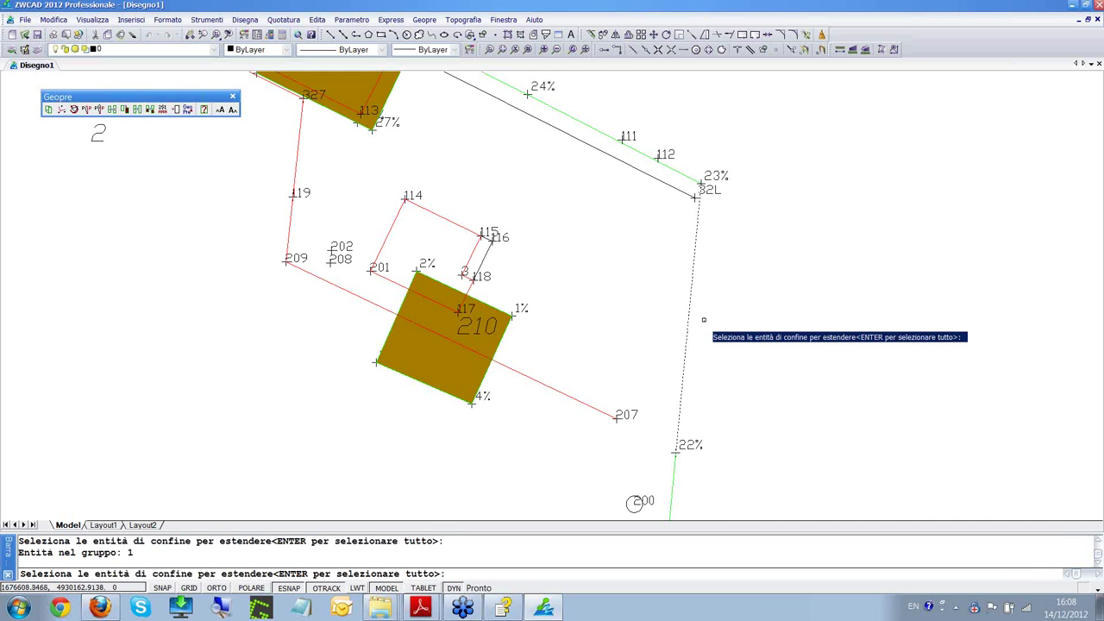
key(Return)
click(604, 410)
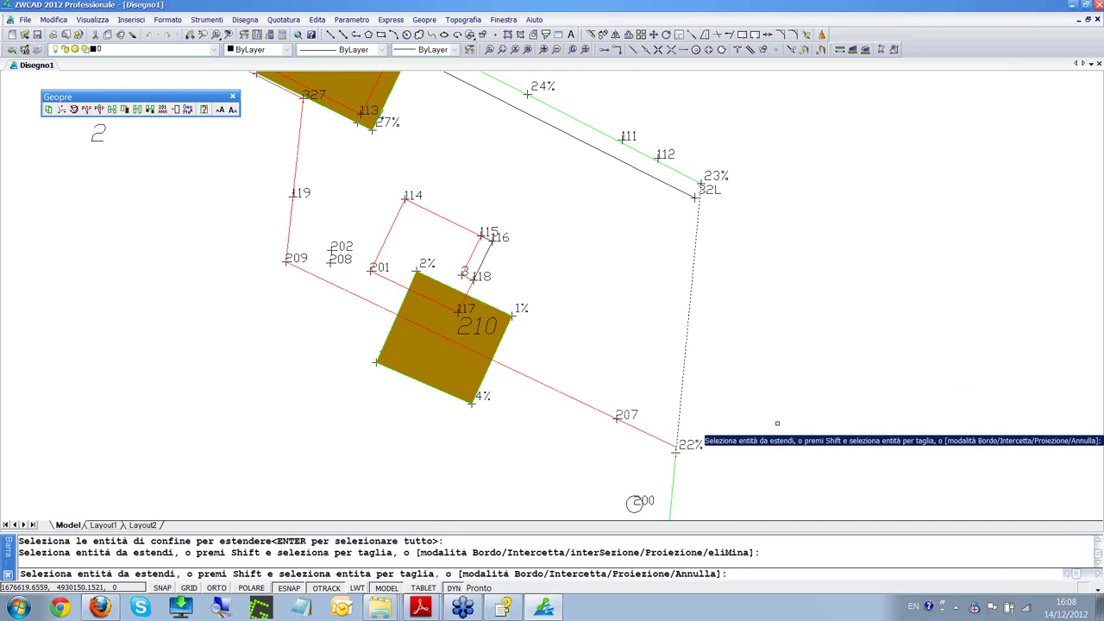
key(Escape)
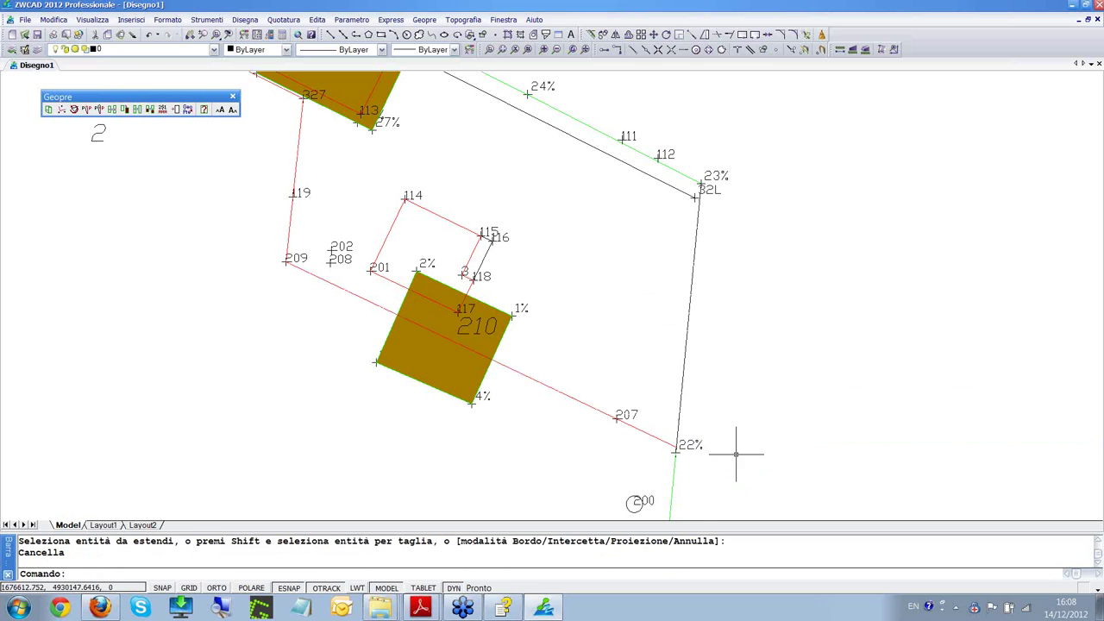
- Rerun the automatic adaptation to bring point 207 onto the boundary at the end of the extended red line
click(87, 109)
click(614, 291)
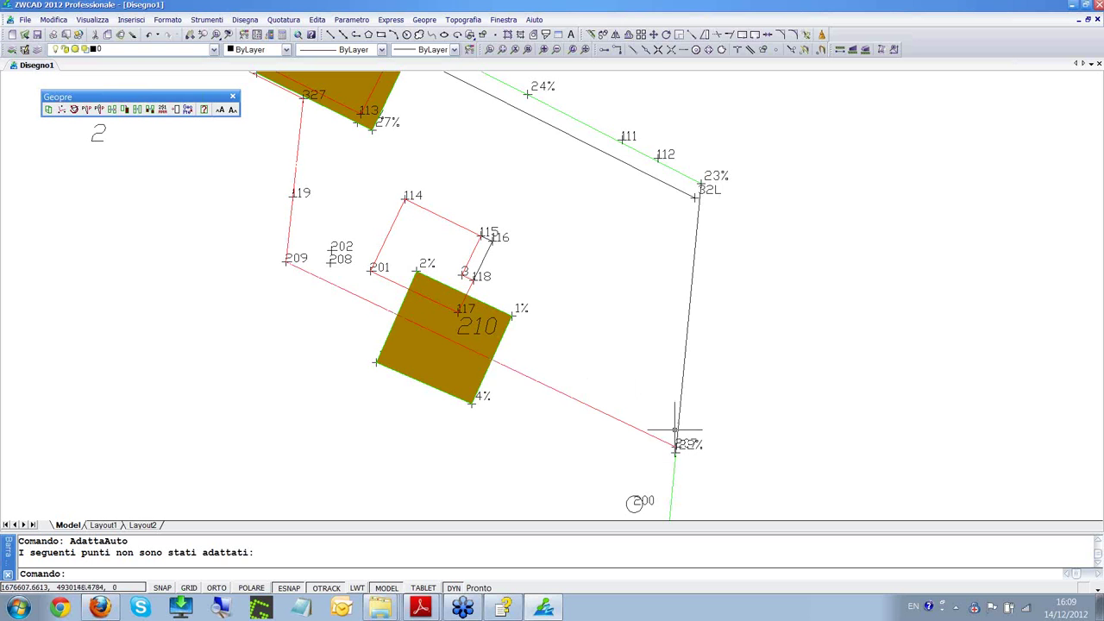
scroll(764, 281, down, 2)
mouse_move(764, 281)
mouse_down()
mouse_move(709, 309)
mouse_move(630, 305)
mouse_up()
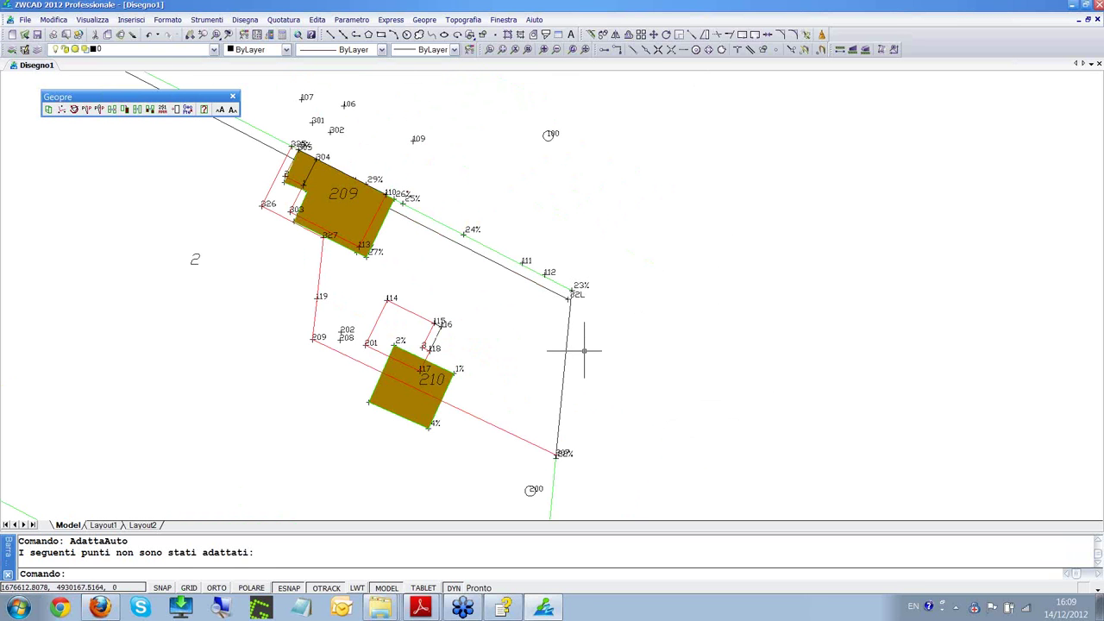
scroll(584, 350, up, 2)
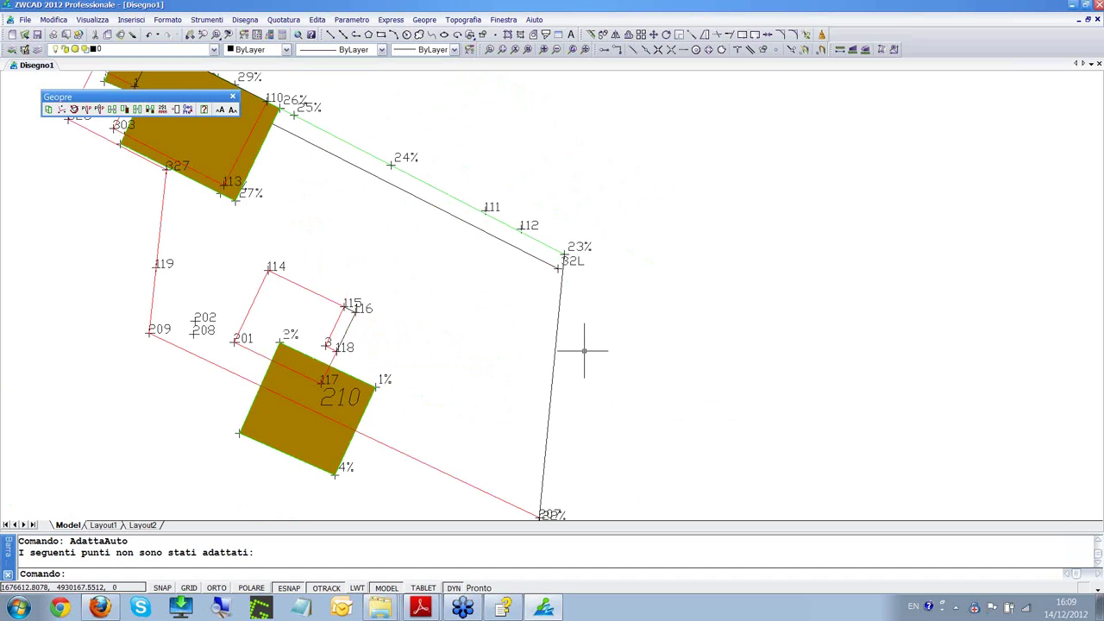
scroll(584, 350, down, 2)
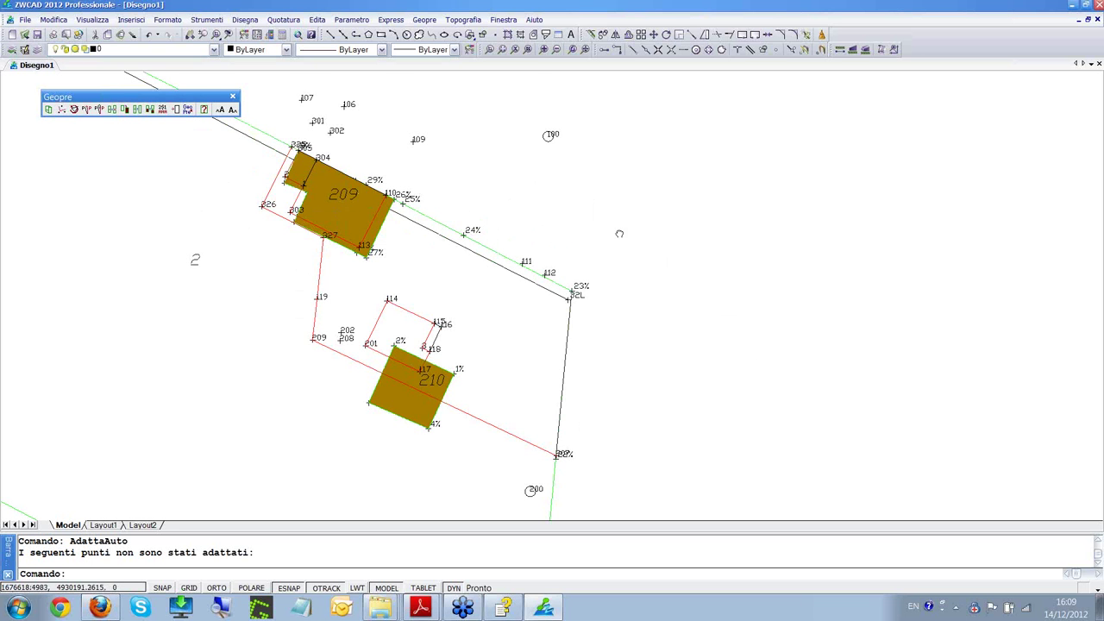
drag(619, 234, 691, 244)
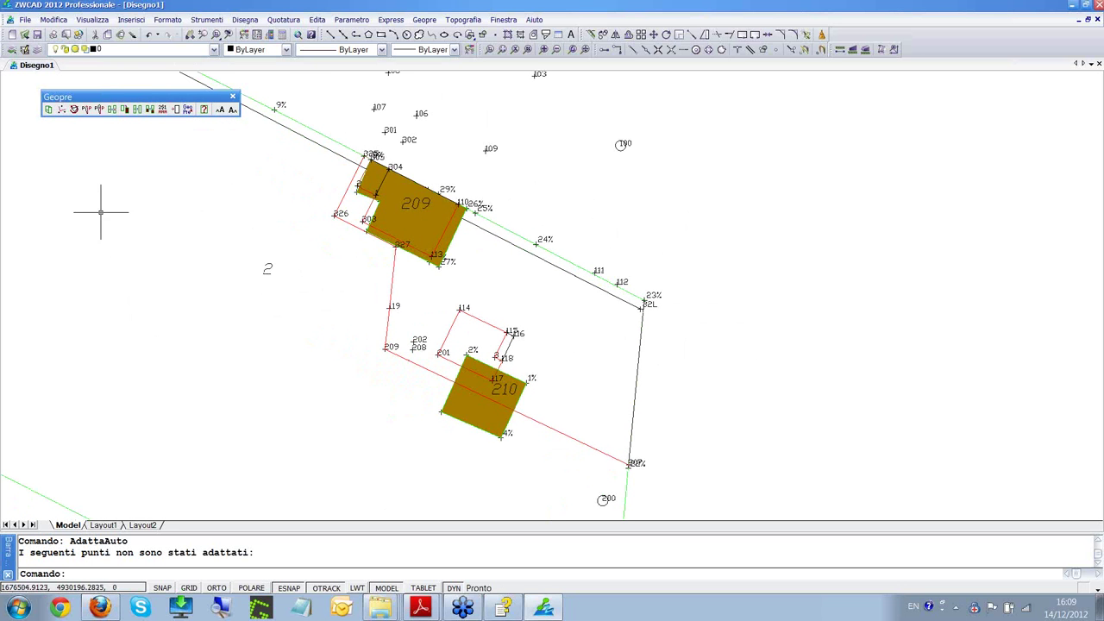
- Split the parcels with Fraziona, proceeding despite parcel 210's area difference beyond the 5% tolerance
click(113, 112)
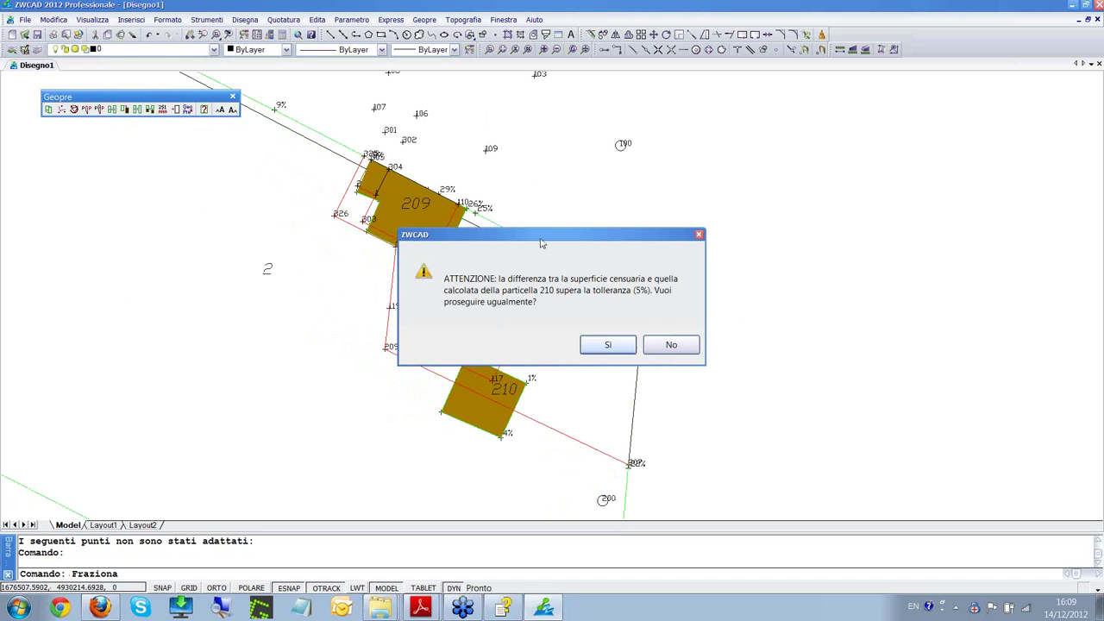
mouse_move(541, 243)
mouse_down()
mouse_move(647, 212)
mouse_move(774, 305)
mouse_move(811, 198)
mouse_up()
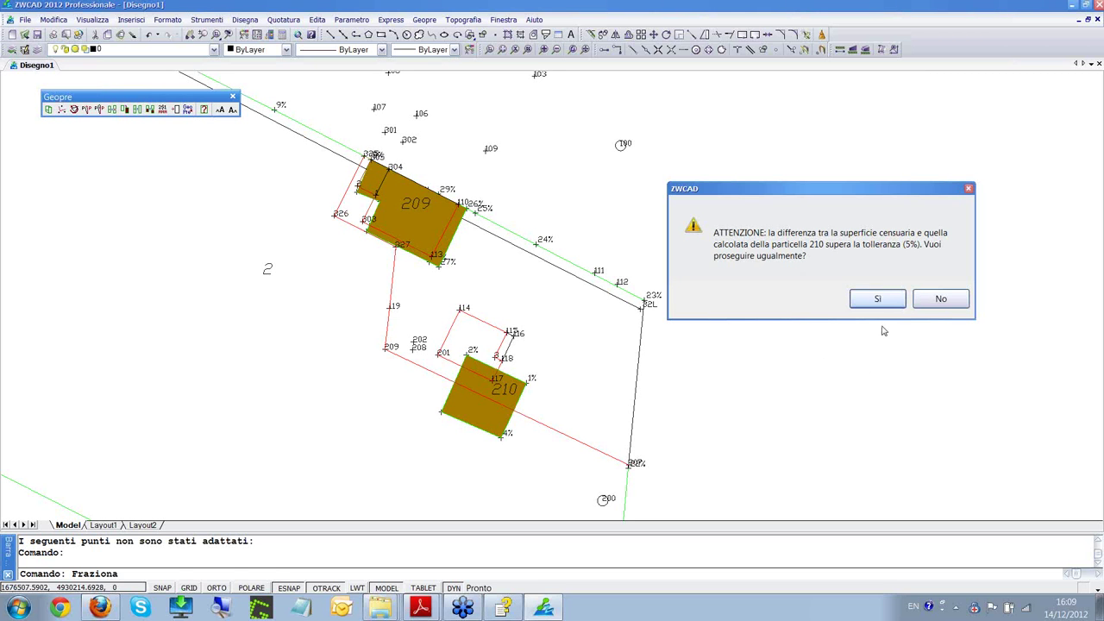
click(877, 300)
click(626, 353)
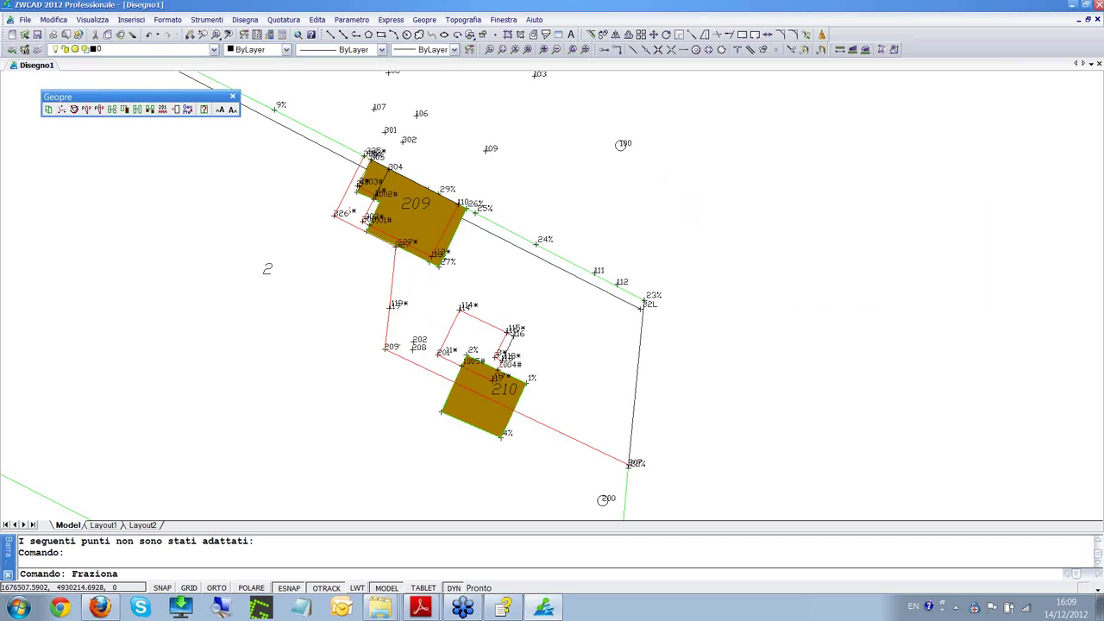
- Examine the split parcel labels and new points around buildings 209 and 210 and the boundary down to point 207
scroll(522, 378, up, 2)
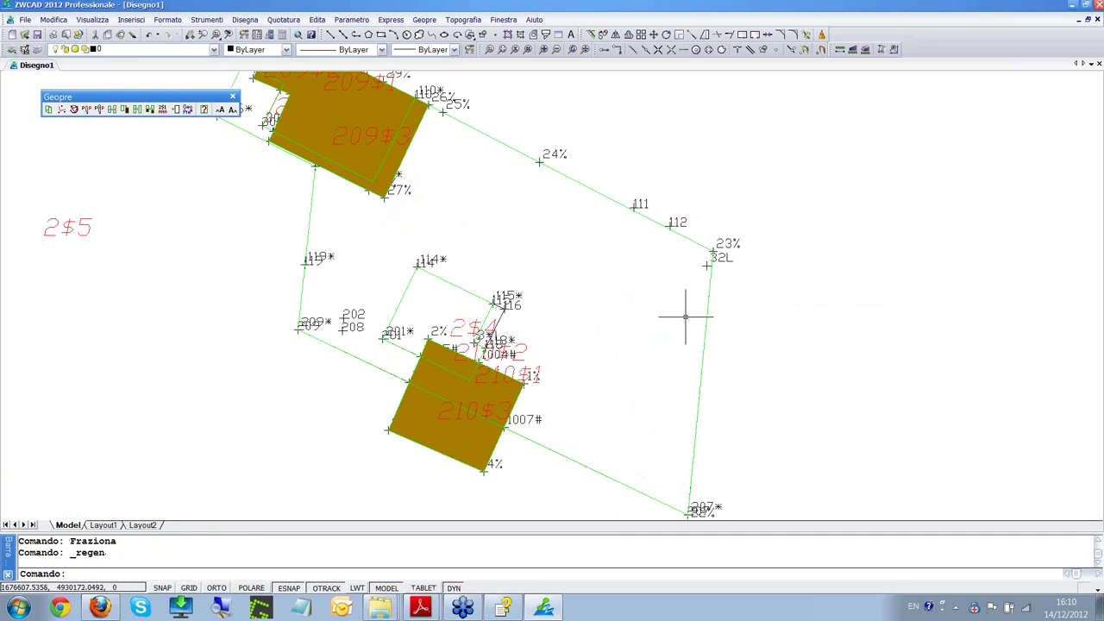
scroll(571, 324, down, 2)
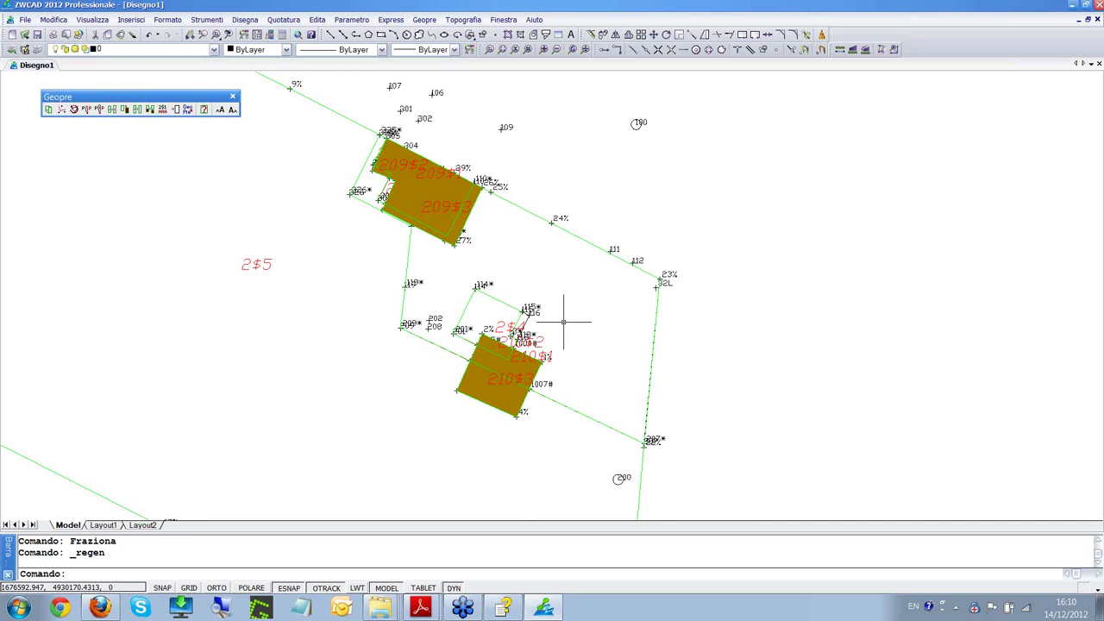
scroll(571, 324, up, 2)
scroll(573, 360, down, 1)
drag(576, 366, 606, 250)
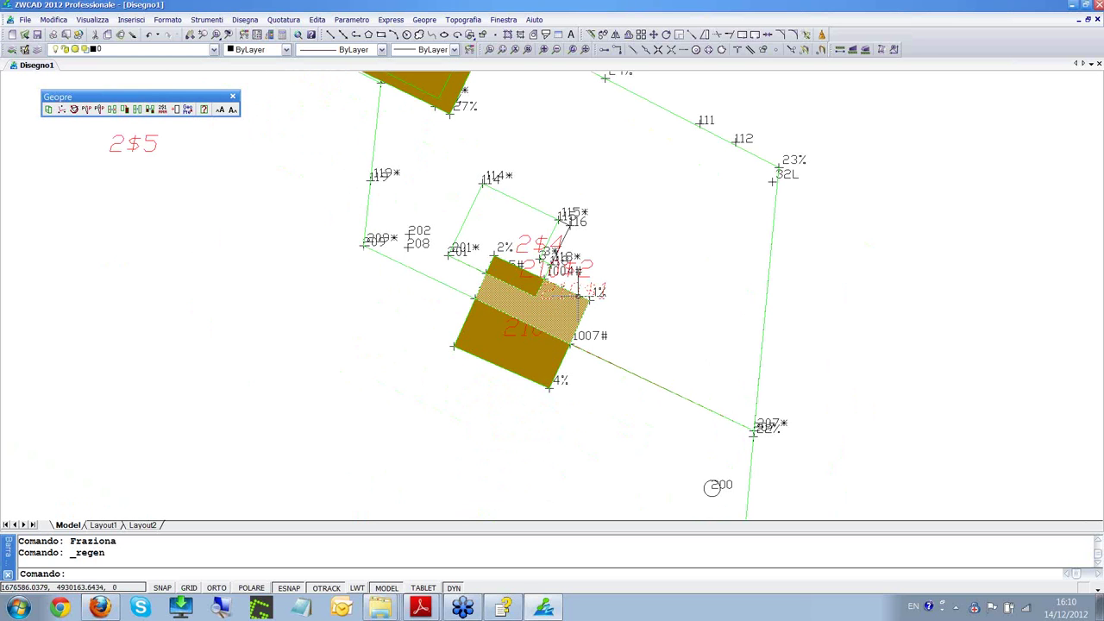
scroll(686, 350, down, 2)
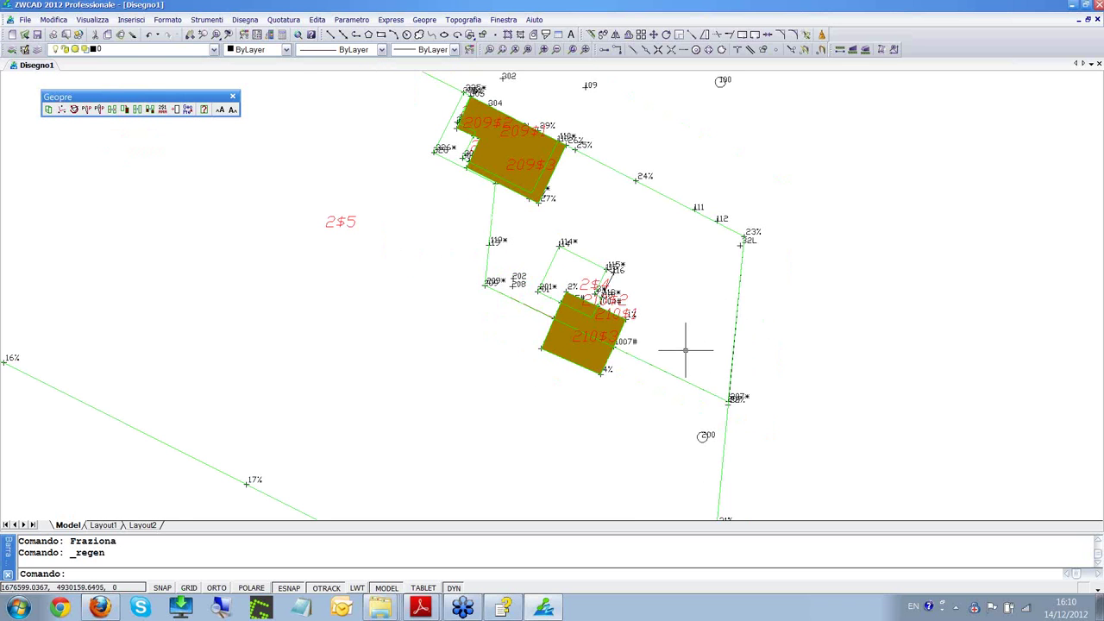
drag(695, 256, 622, 286)
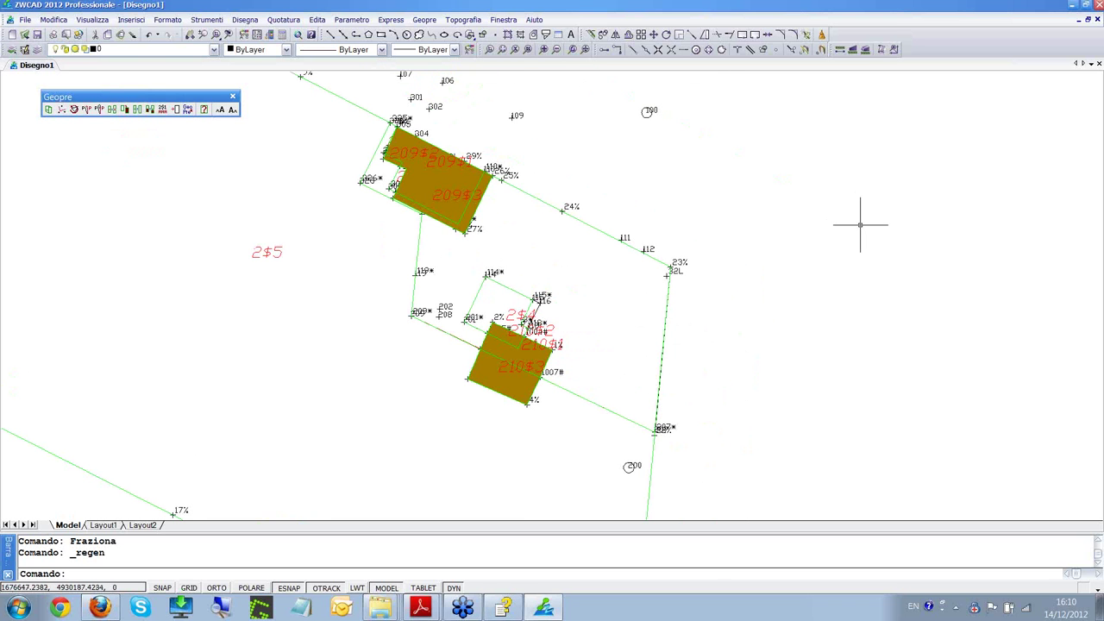
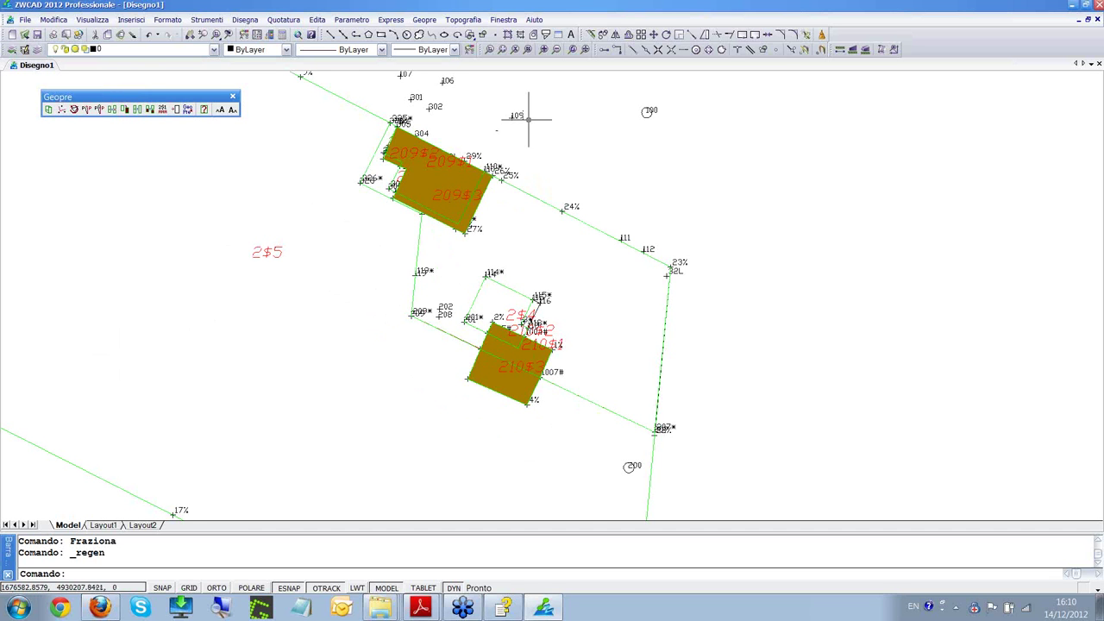
scroll(512, 140, up, 1)
scroll(540, 251, down, 1)
scroll(541, 251, down, 1)
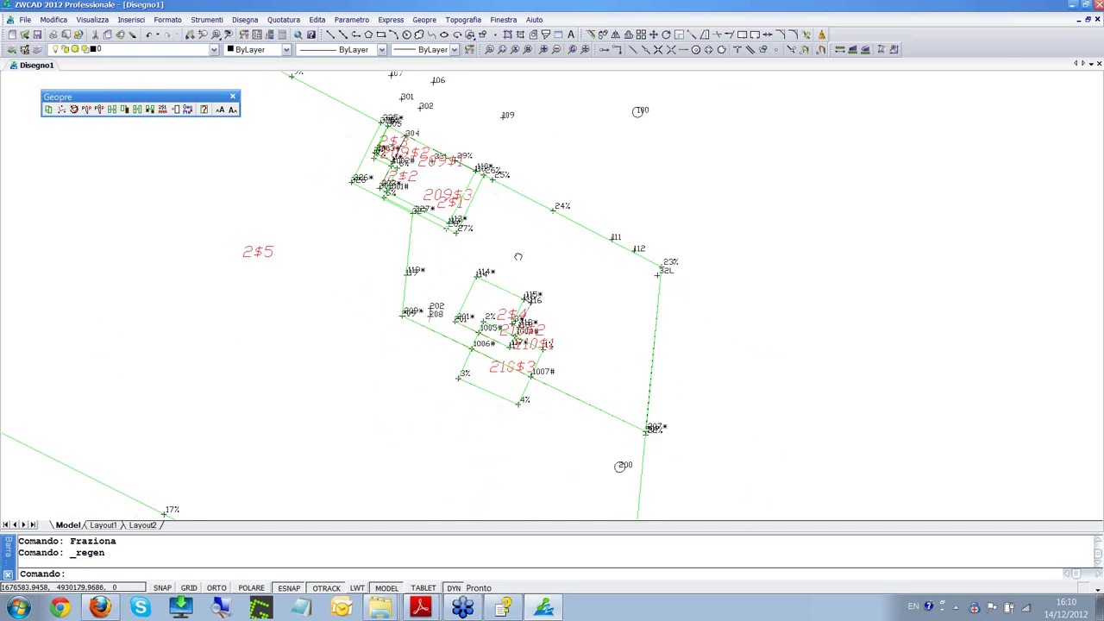
scroll(246, 291, up, 1)
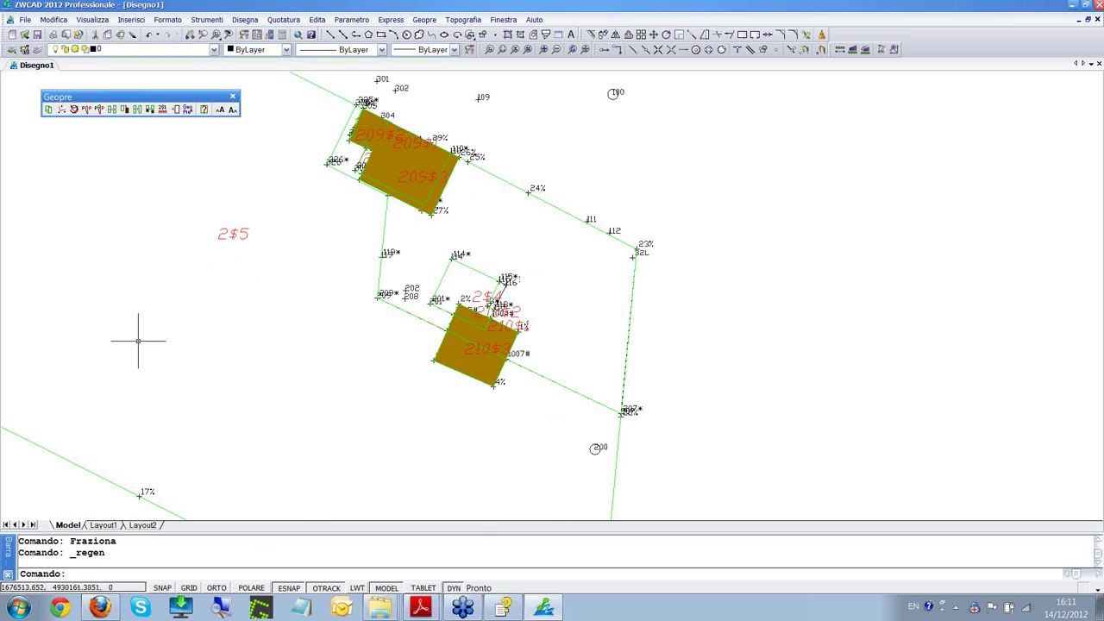
- Reclassify the part of building 210 between points 3% and 4% as demolished building area, quality 271, using Fabbricato
click(124, 110)
scroll(431, 422, up, 2)
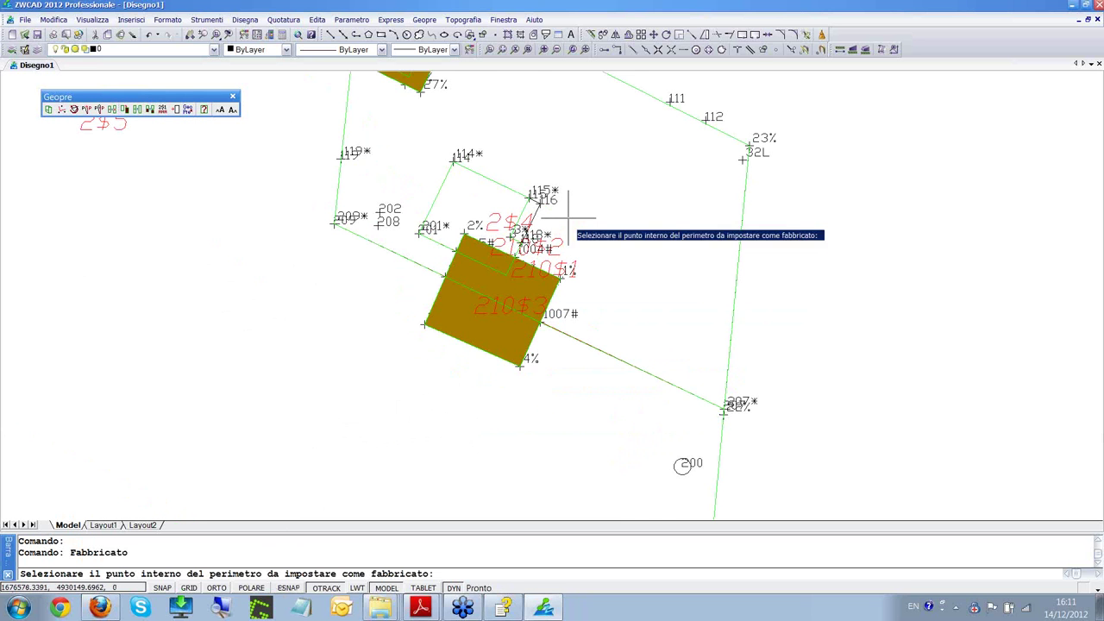
click(458, 380)
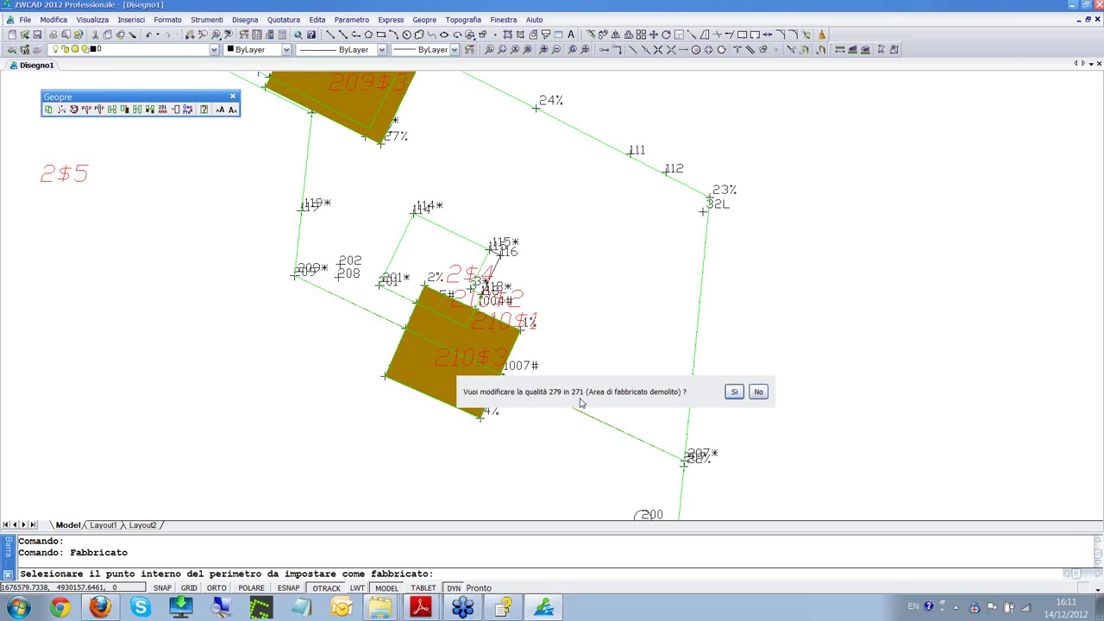
click(734, 393)
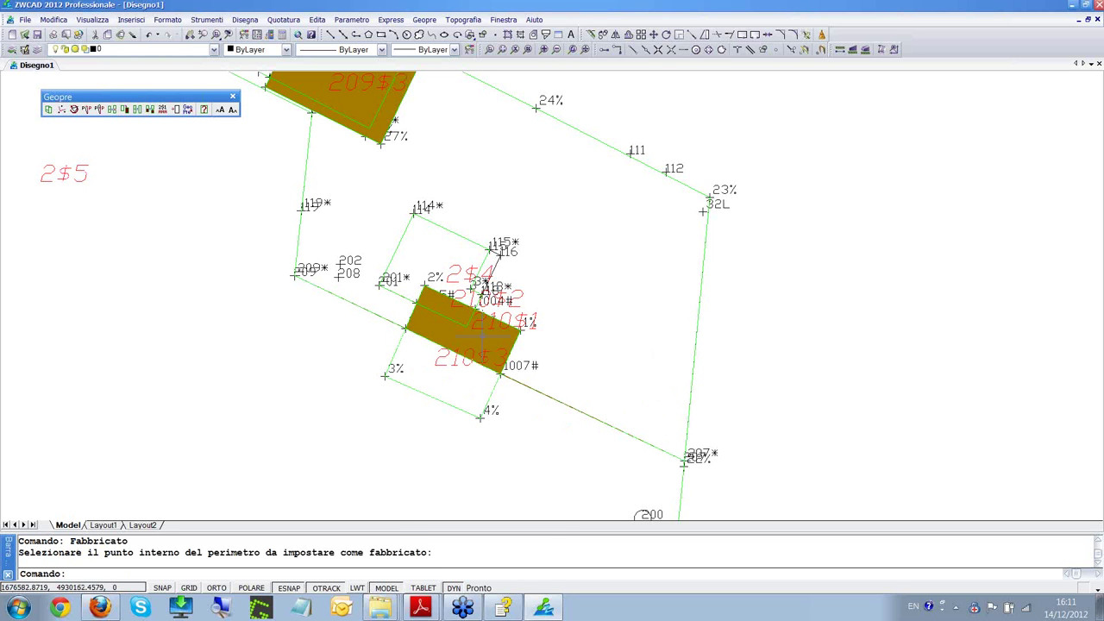
- Reclassify the middle part of building 210, between points 1% and 1007#, as demolished building area, quality 271
right_click(638, 339)
click(651, 348)
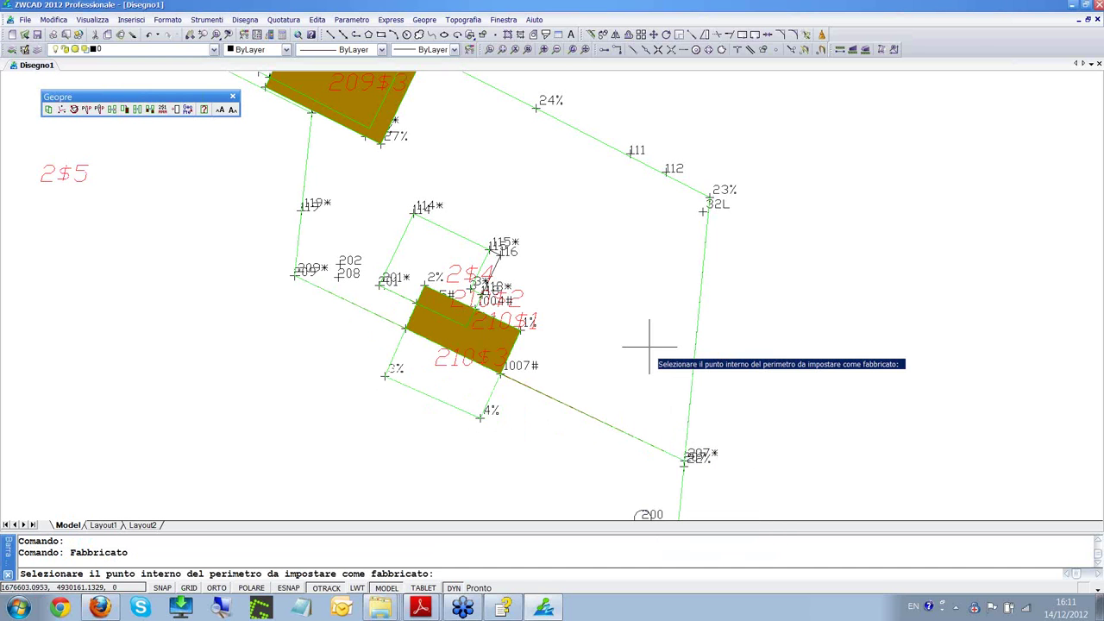
click(505, 345)
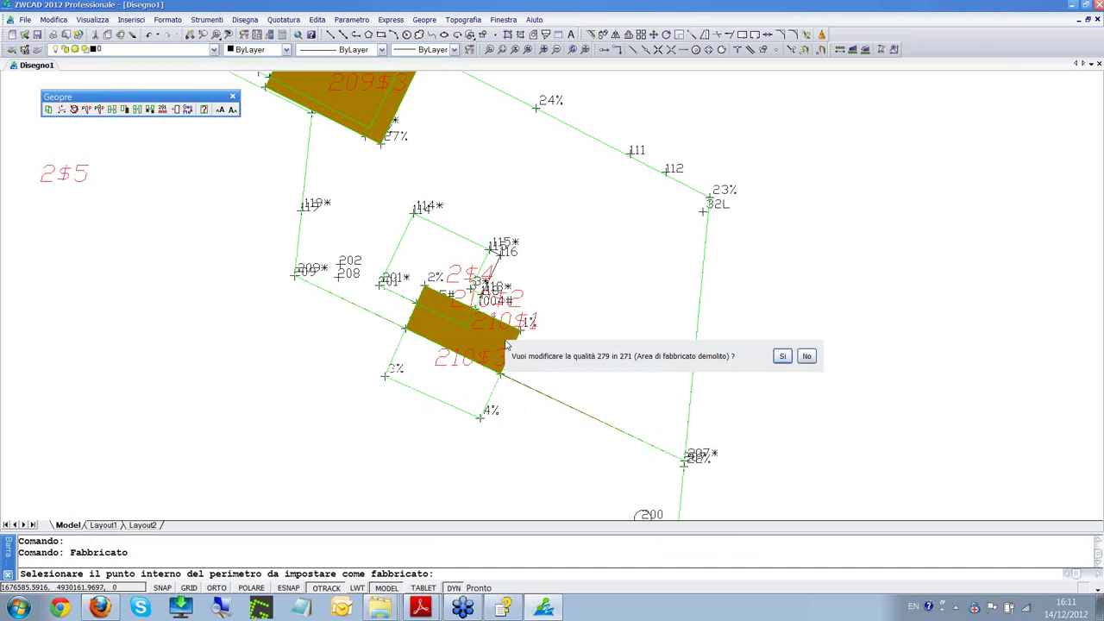
click(783, 356)
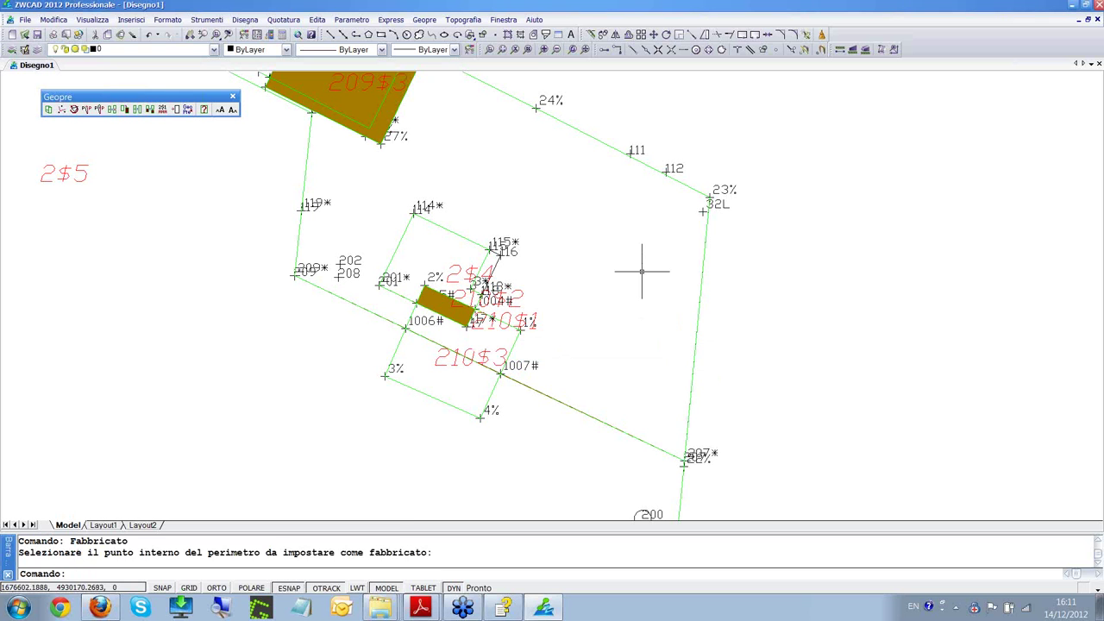
- Set the new perimeter 2$4 between points 114, 115 and 201 as a building
right_click(642, 257)
click(656, 265)
click(453, 255)
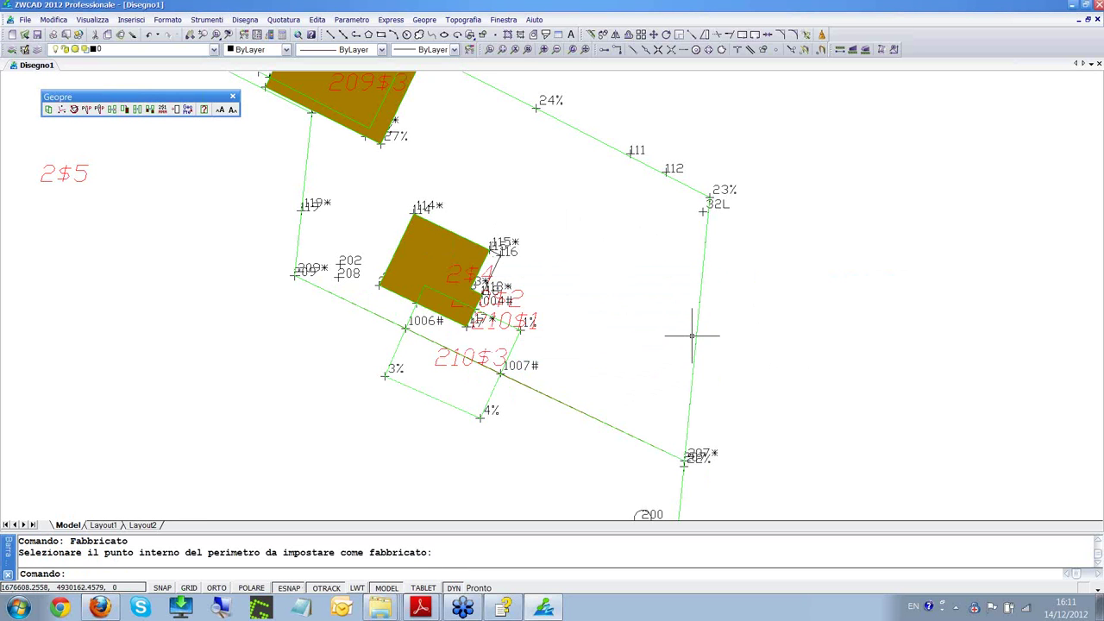
- Reclassify strip 209$3 of building 209, along points 26% and 27%, as demolished building area, quality 271
scroll(564, 155, down, 5)
scroll(688, 368, up, 4)
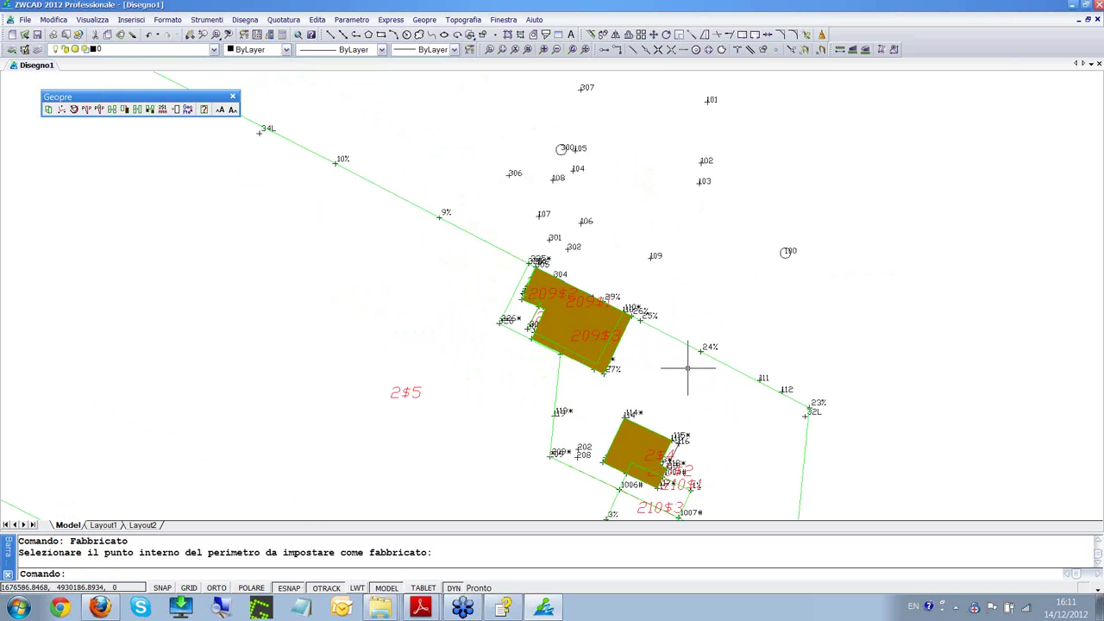
scroll(688, 369, up, 3)
right_click(730, 166)
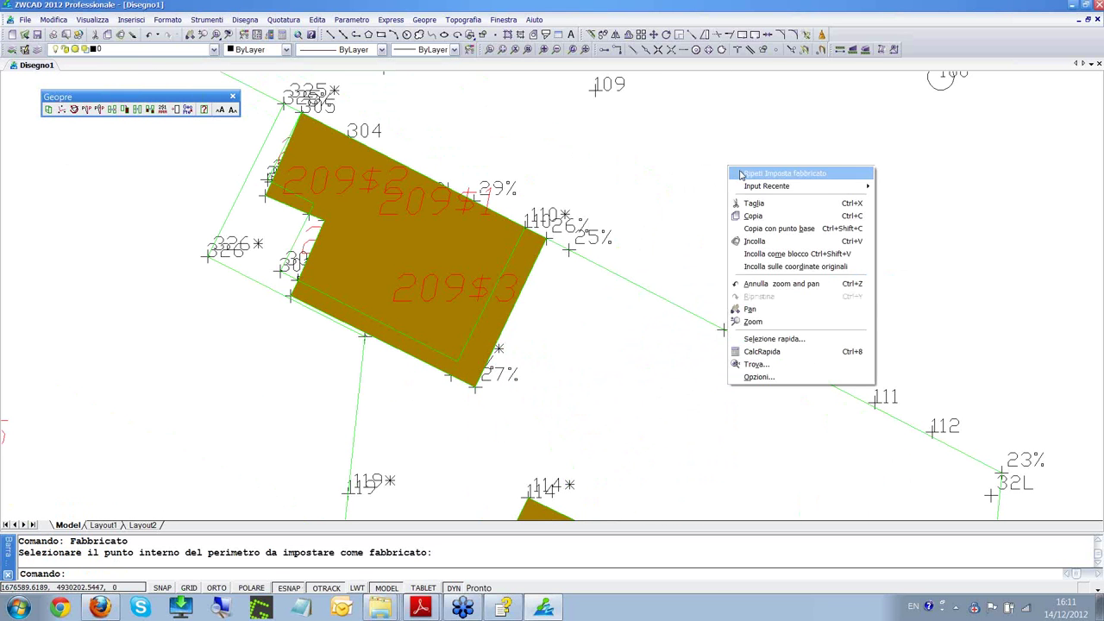
click(762, 176)
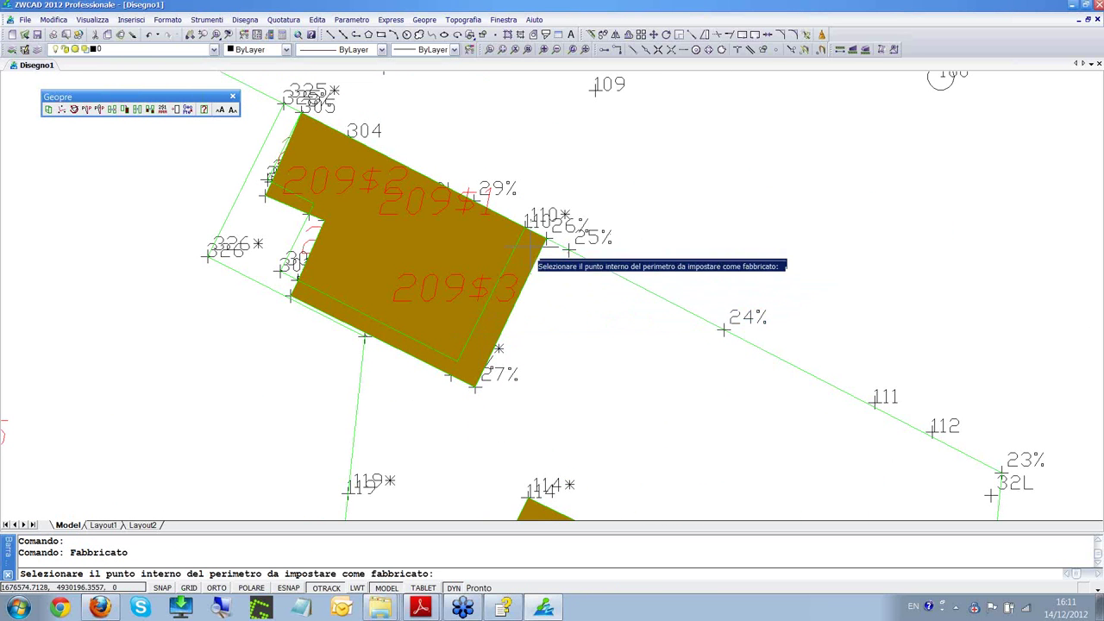
click(490, 334)
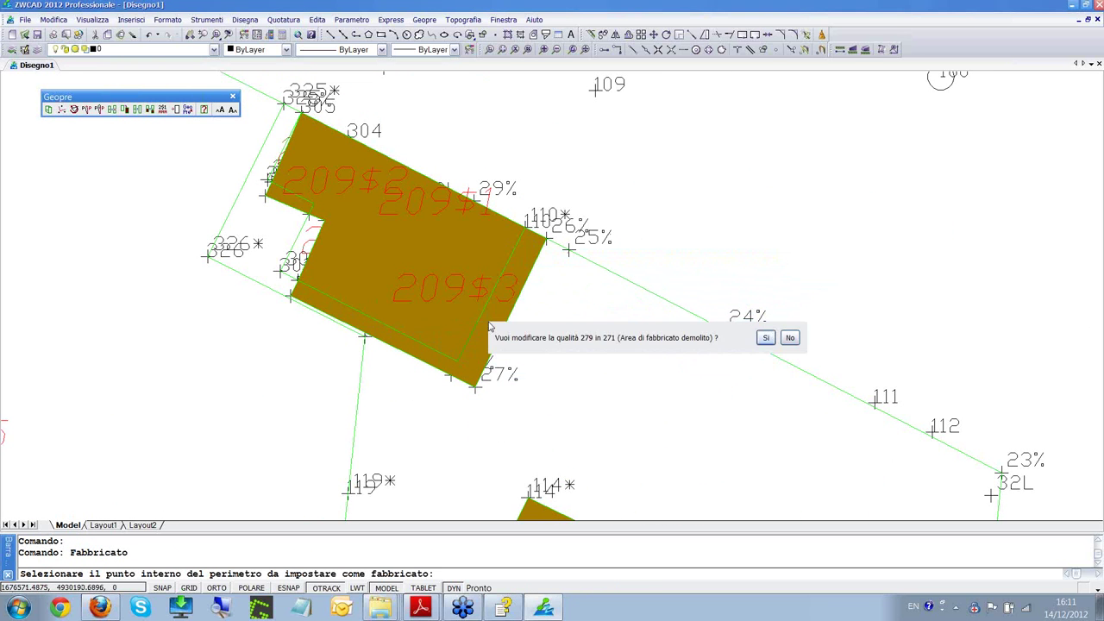
click(766, 338)
- Set perimeter 2$2, the narrow strip beside the notch of building 209, as a building
right_click(715, 150)
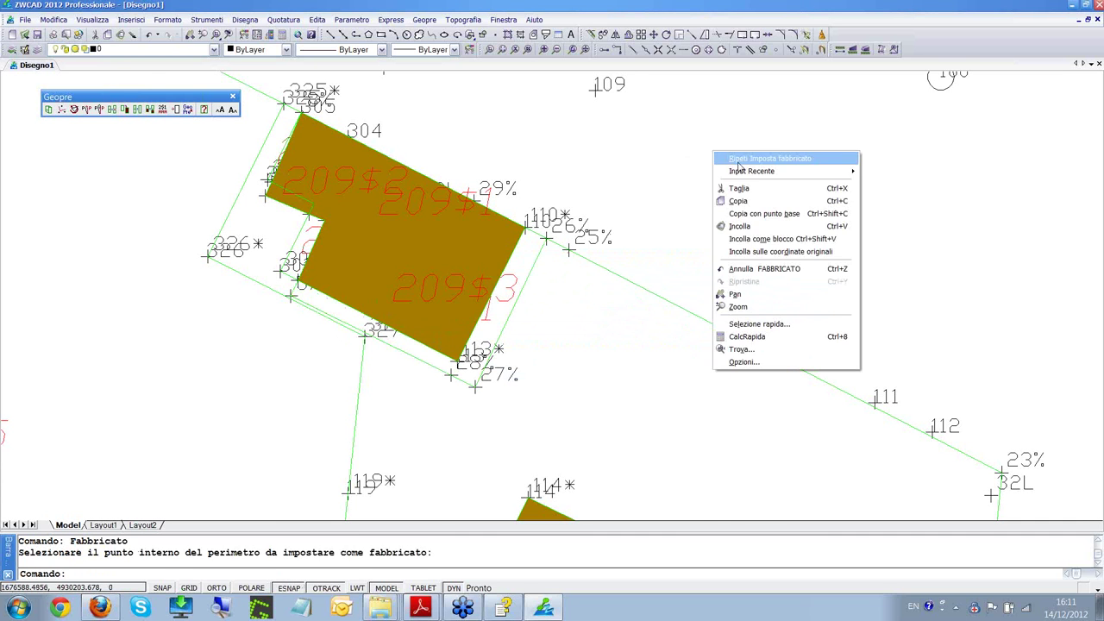
click(741, 166)
scroll(310, 257, up, 4)
click(310, 257)
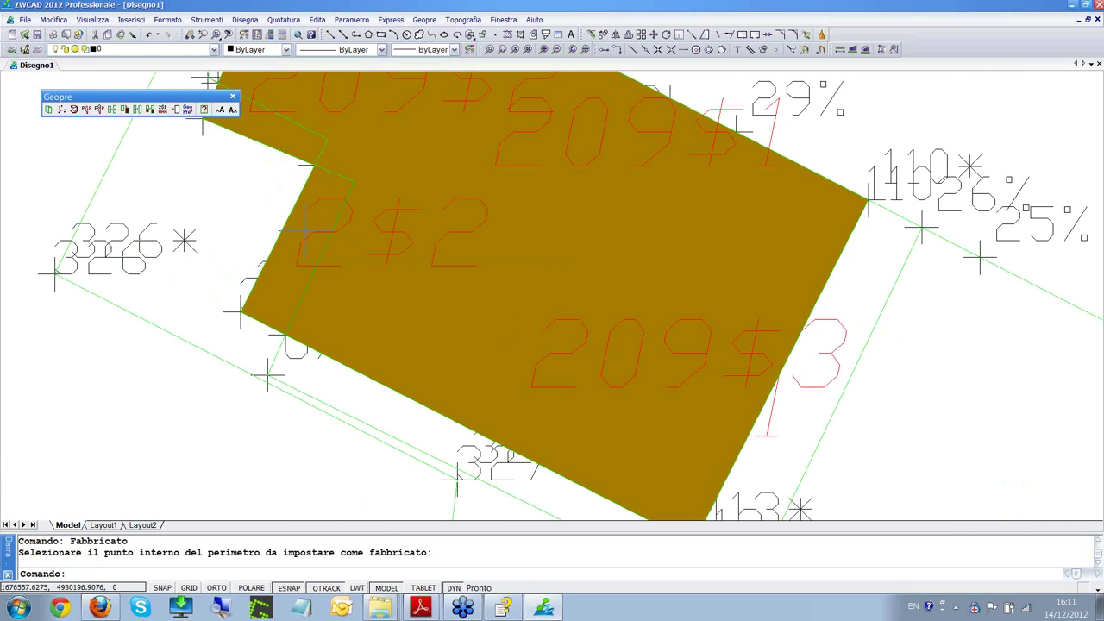
- Reclassify strip 209$2 of building 209, along the upper edge of its notch, as demolished building area
scroll(877, 109, down, 4)
drag(877, 110, 730, 210)
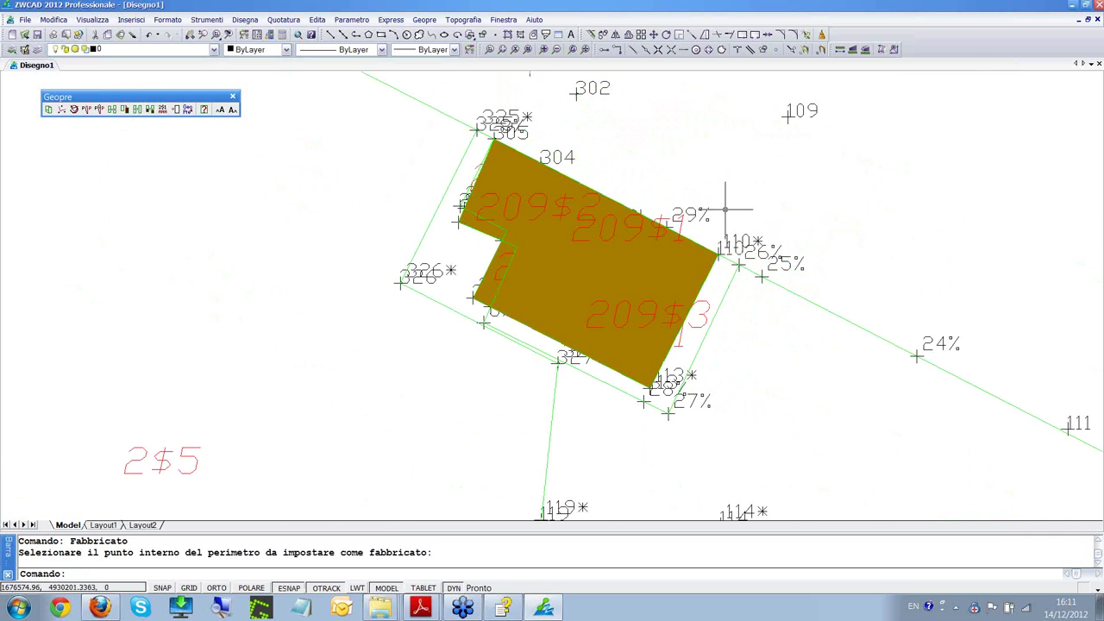
right_click(769, 144)
click(785, 157)
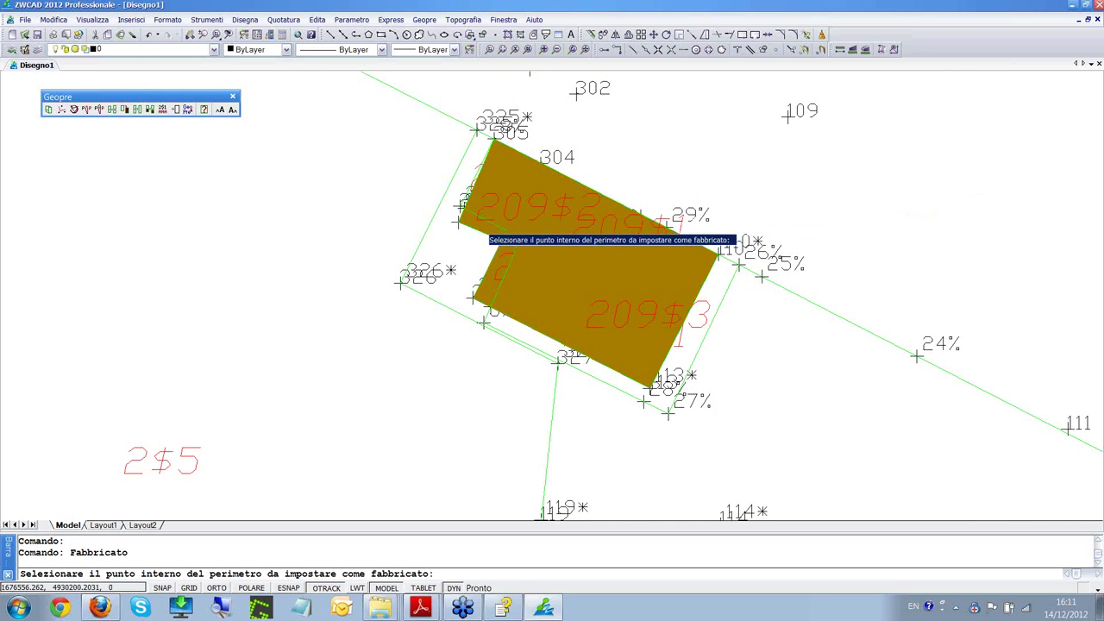
scroll(482, 231, up, 4)
click(483, 231)
click(761, 245)
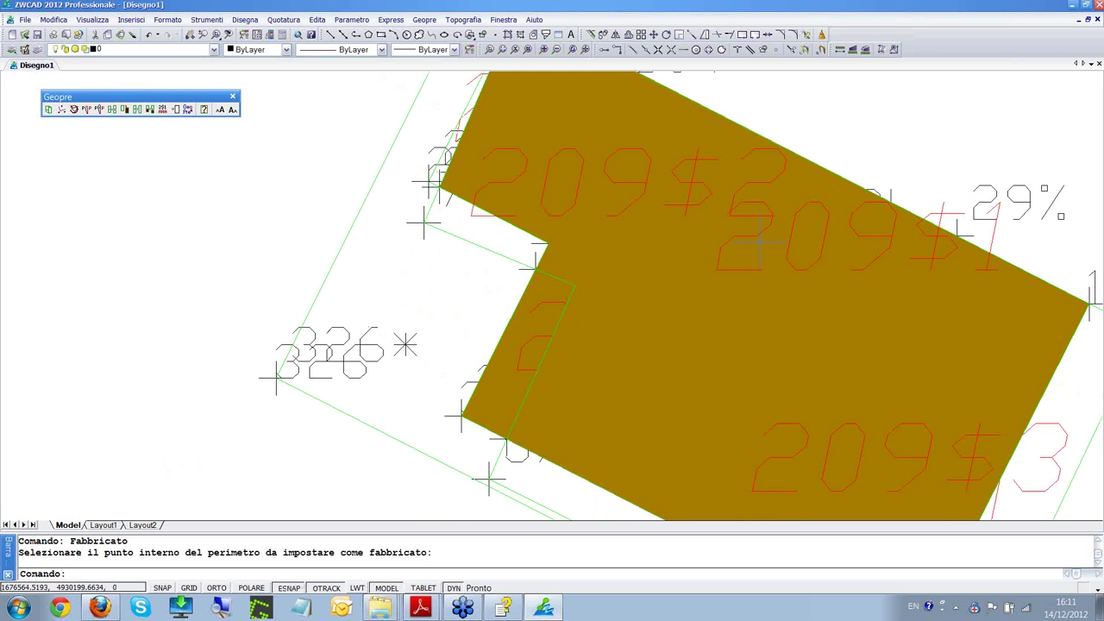
- Set perimeter 2$3, the thin sliver below point 305 at the end of building 209, as a building
drag(855, 133, 767, 120)
right_click(774, 130)
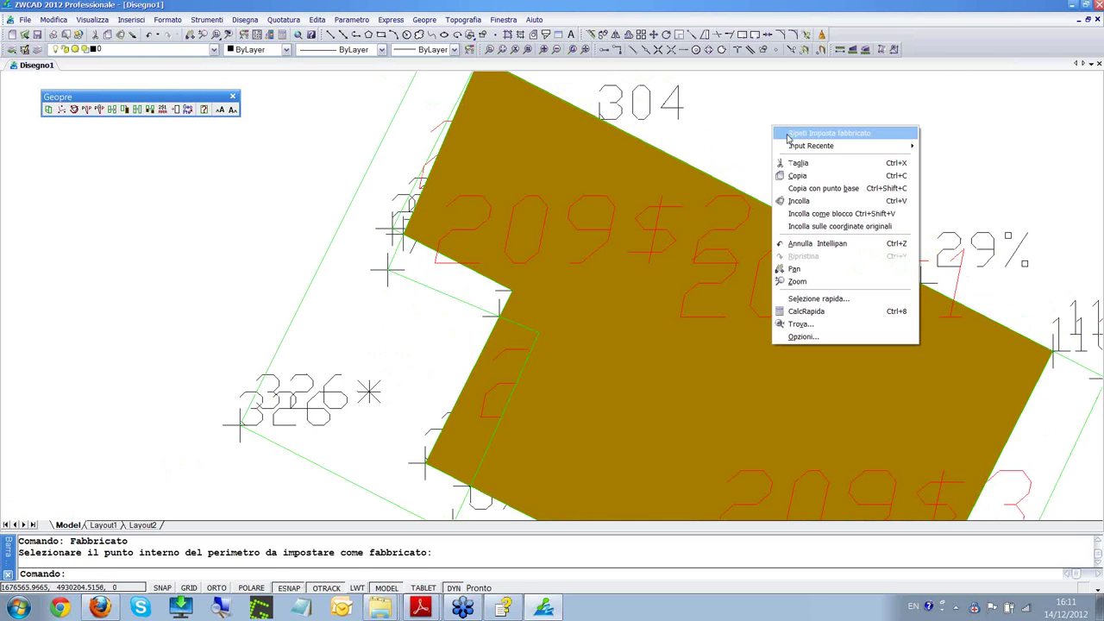
click(803, 134)
scroll(440, 168, up, 3)
scroll(462, 163, down, 1)
scroll(448, 176, down, 1)
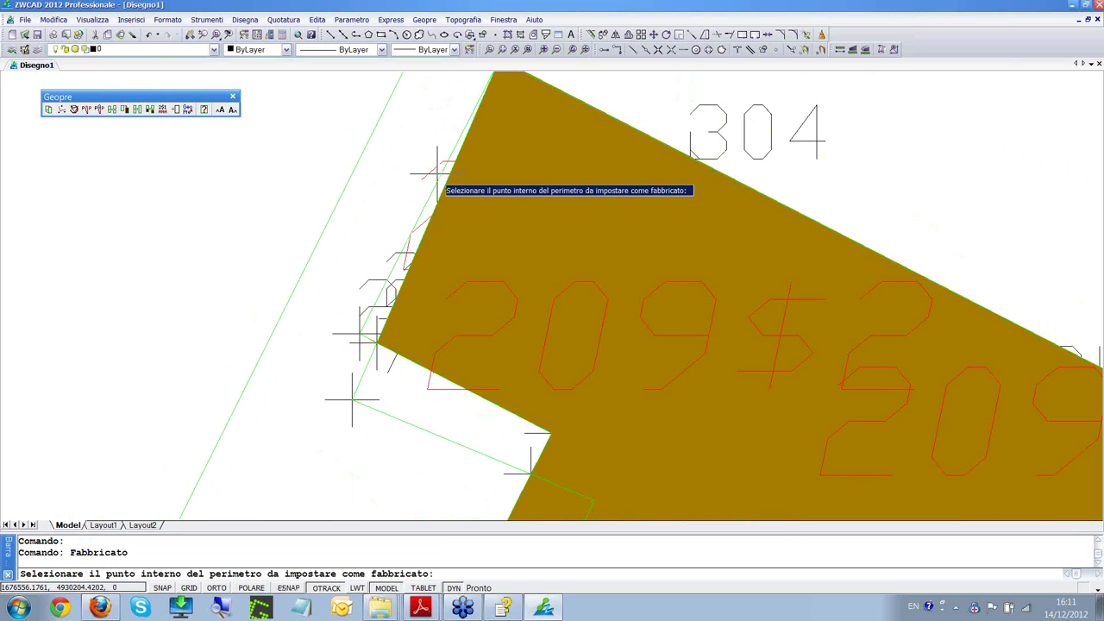
click(436, 194)
scroll(832, 181, down, 4)
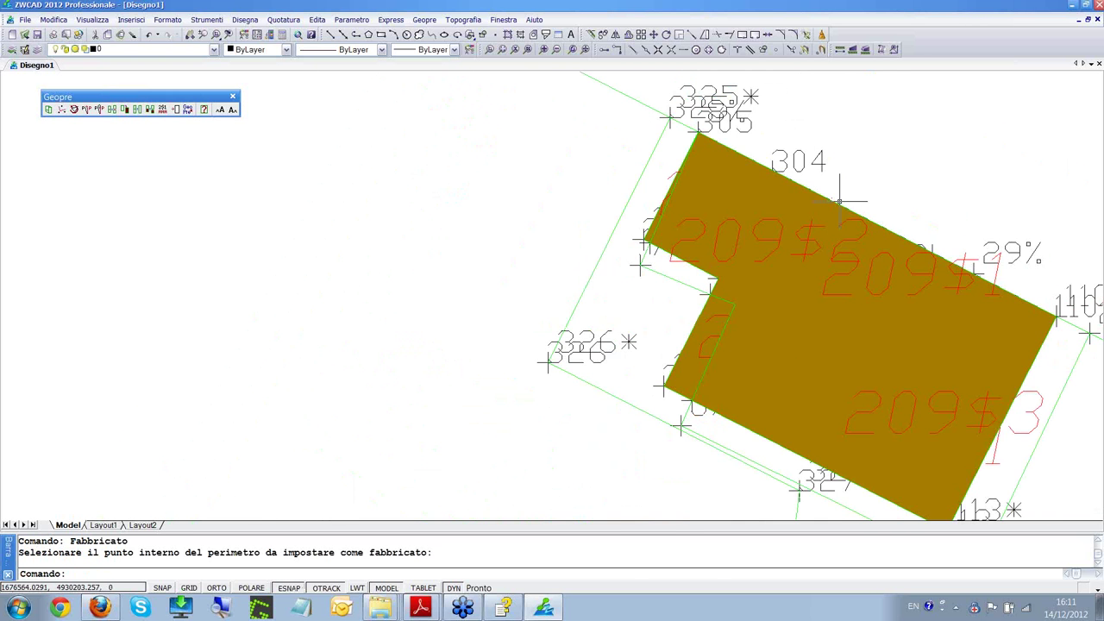
- Merge the main building parcel 209$1 with the demolished strip 209$2 using Accorpa
scroll(947, 147, down, 2)
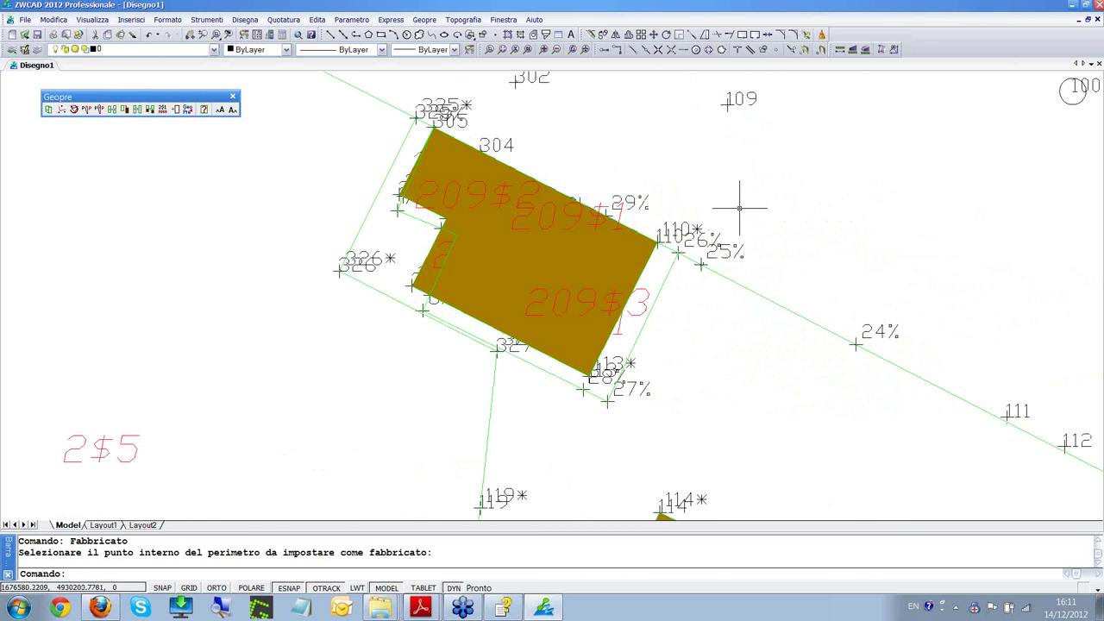
drag(750, 199, 648, 168)
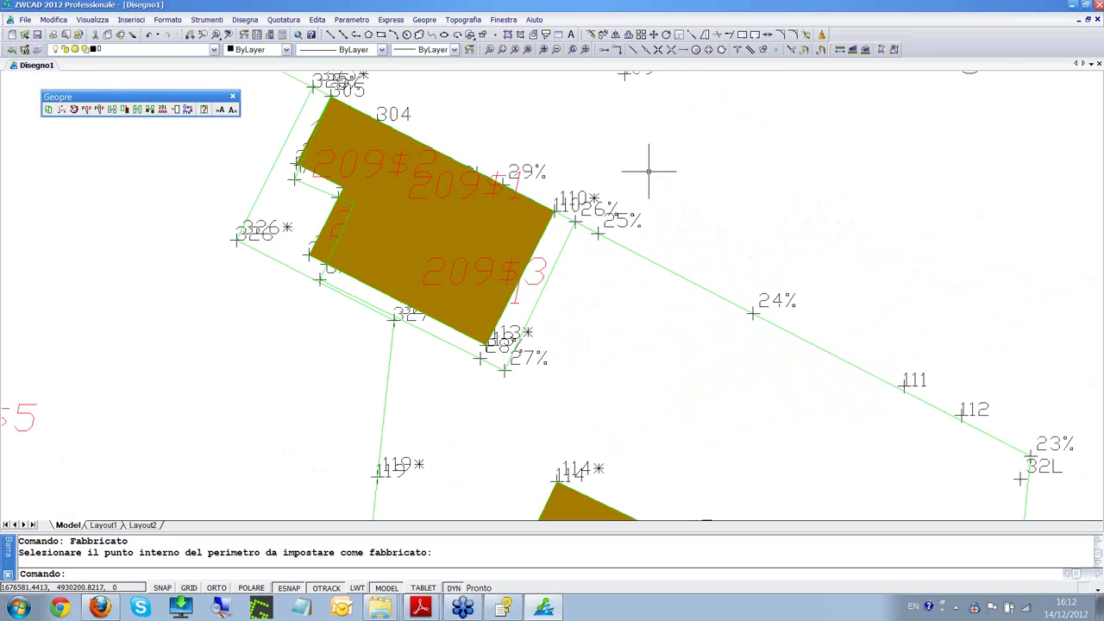
click(137, 110)
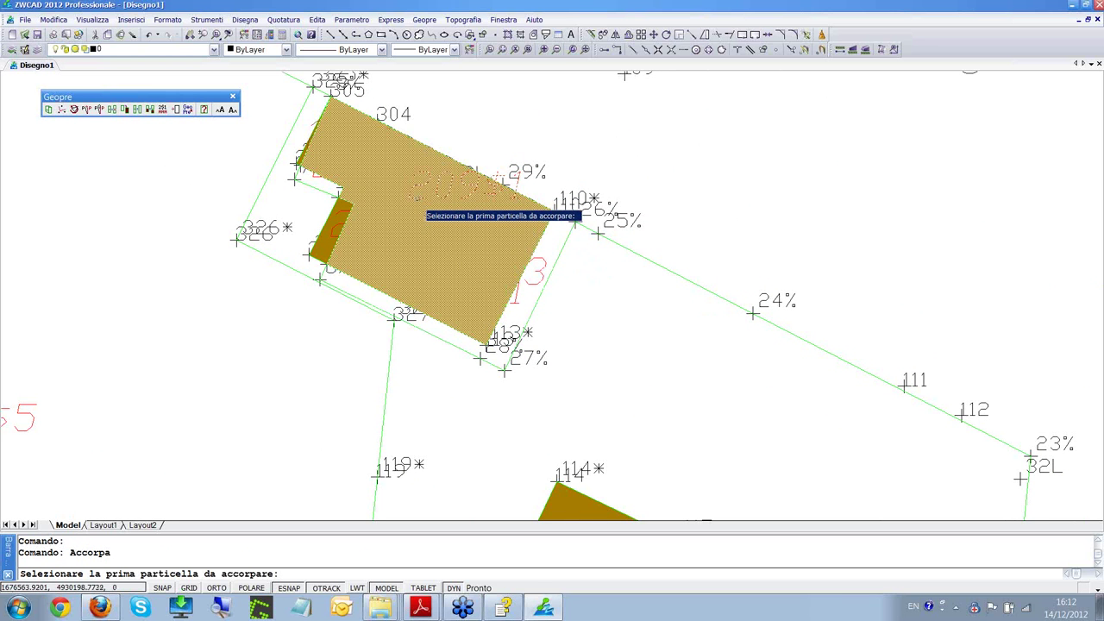
click(411, 209)
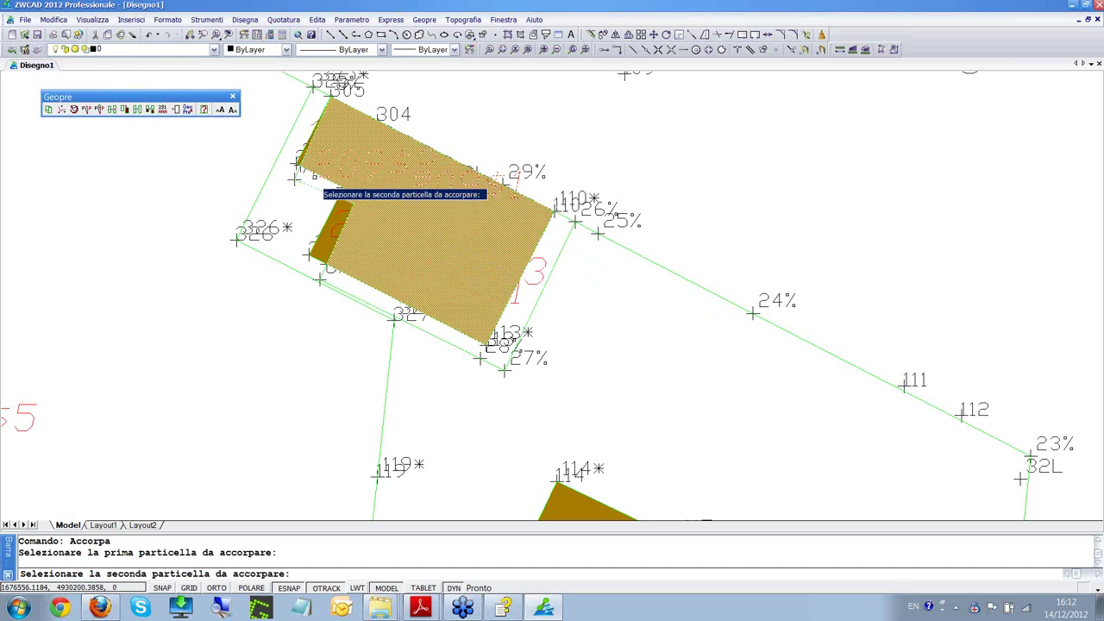
click(315, 179)
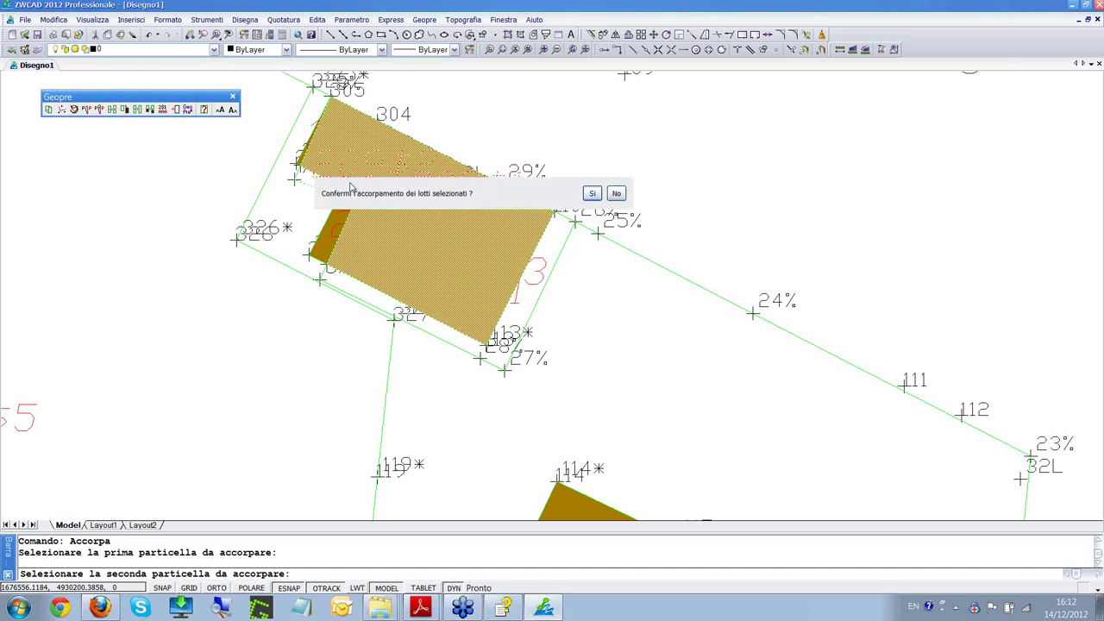
click(594, 193)
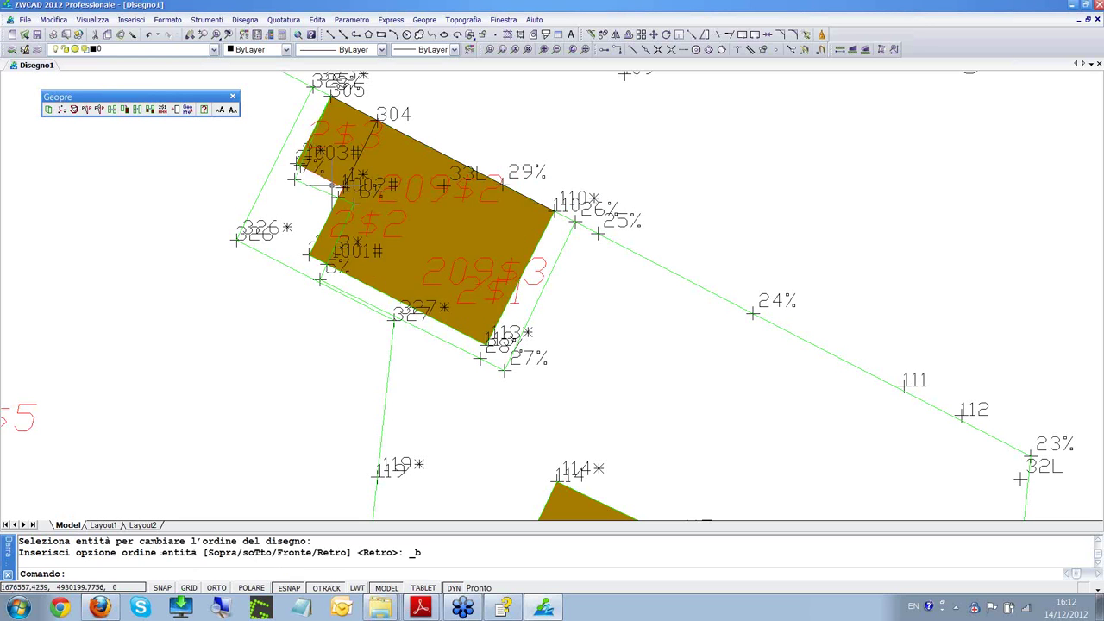
- Merge parcel 209$2 with the adjoining parcel 2$2 using ACCORPA and confirm the merge
right_click(611, 115)
click(625, 125)
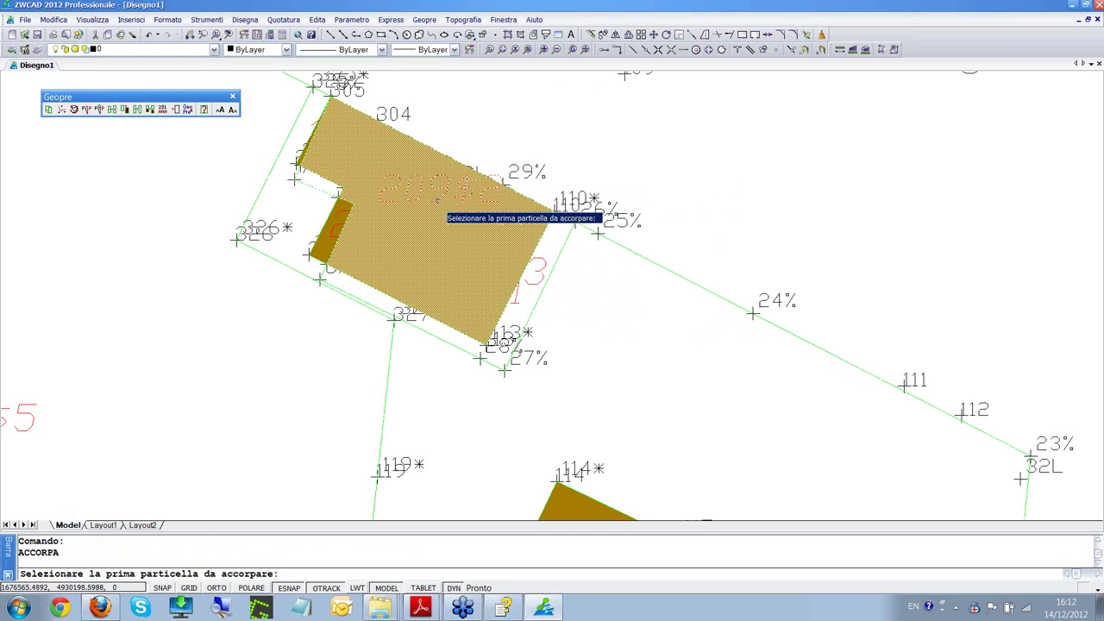
click(437, 200)
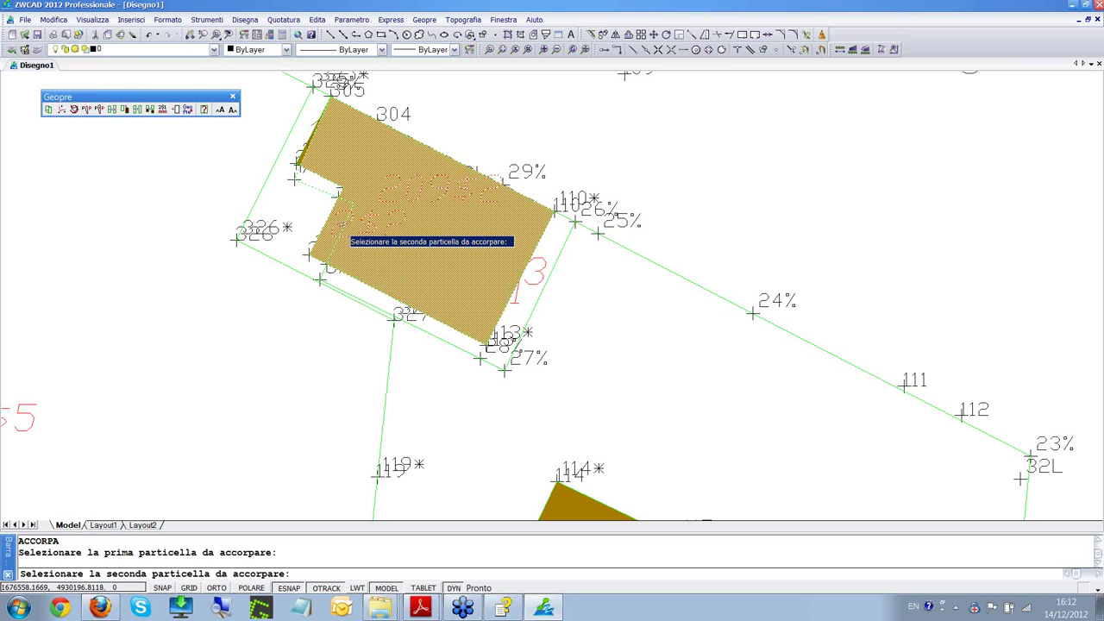
click(343, 228)
click(621, 242)
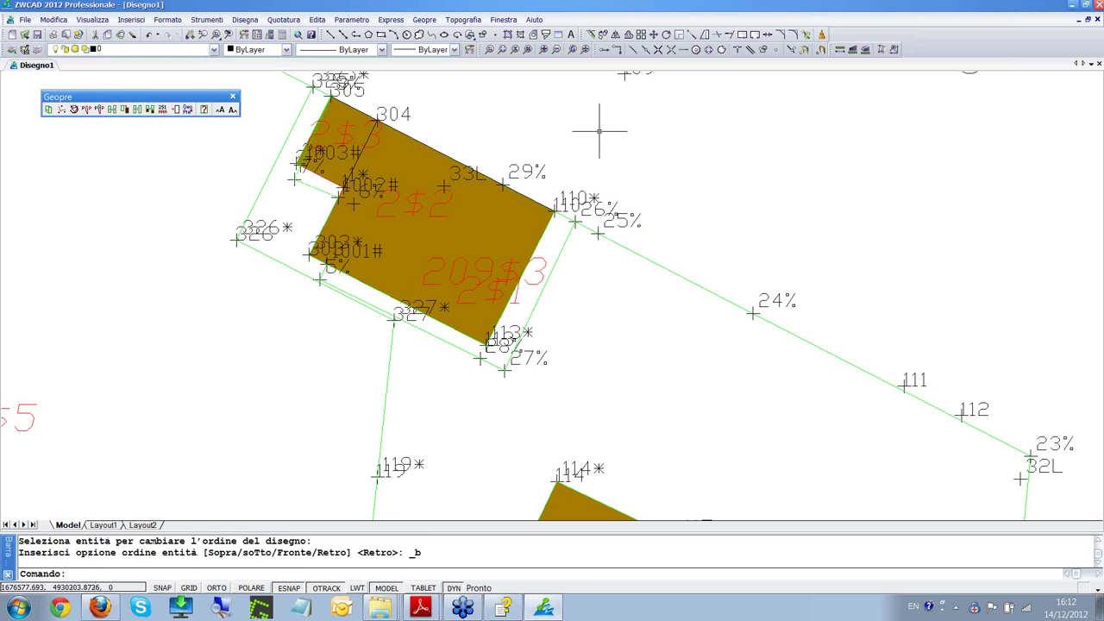
- Merge parcel 2$2 with parcel 2$3 at the upper building's northwest end, confirming the merge
right_click(576, 133)
click(604, 141)
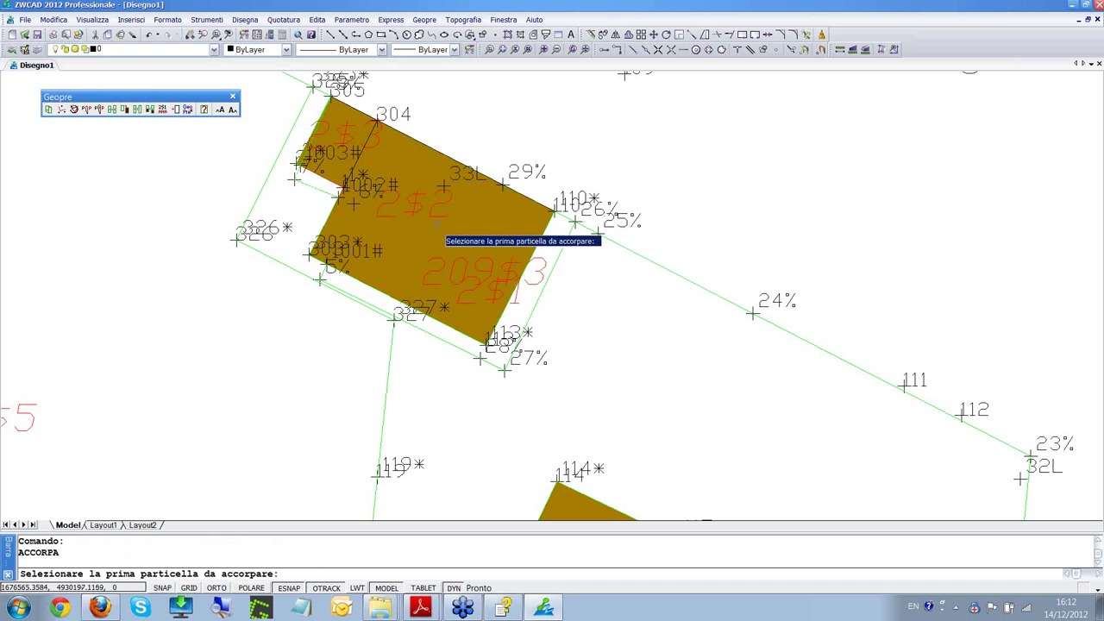
click(437, 215)
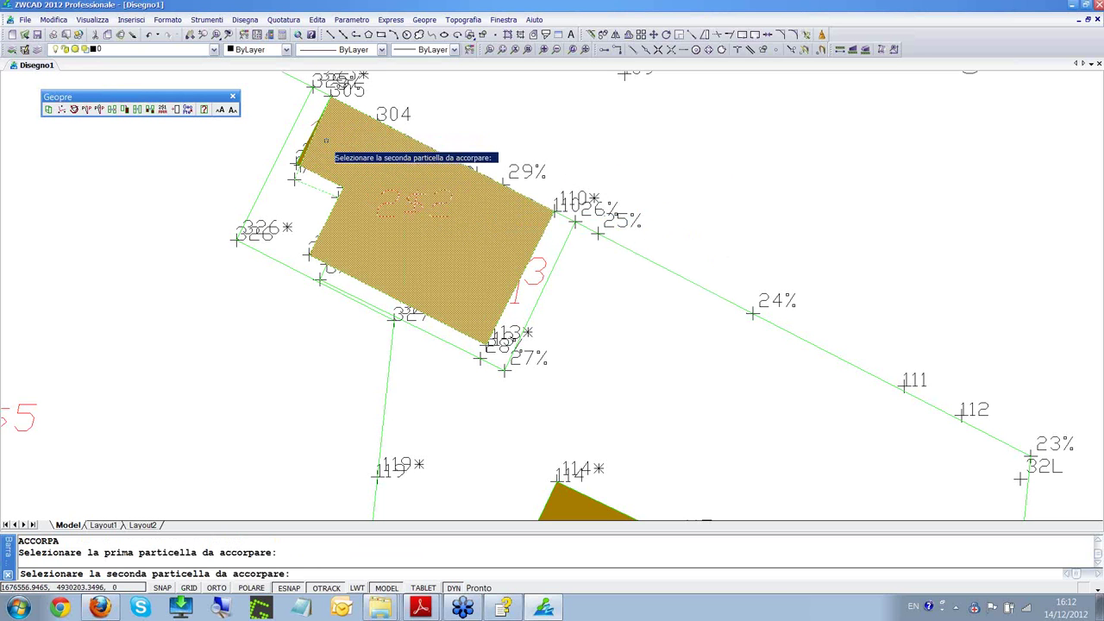
click(314, 127)
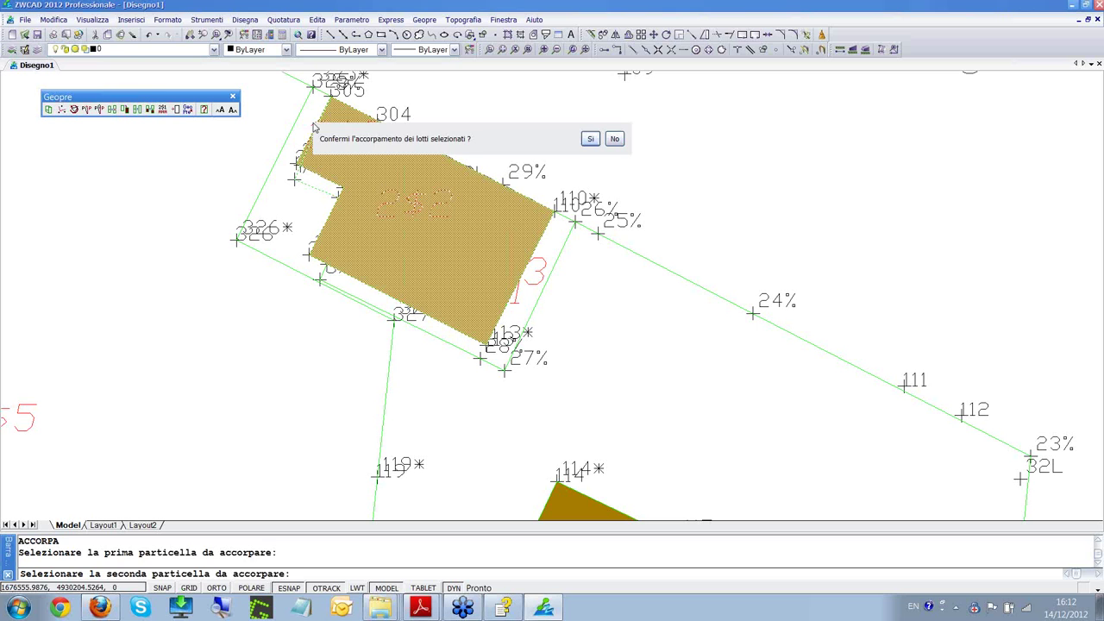
click(590, 140)
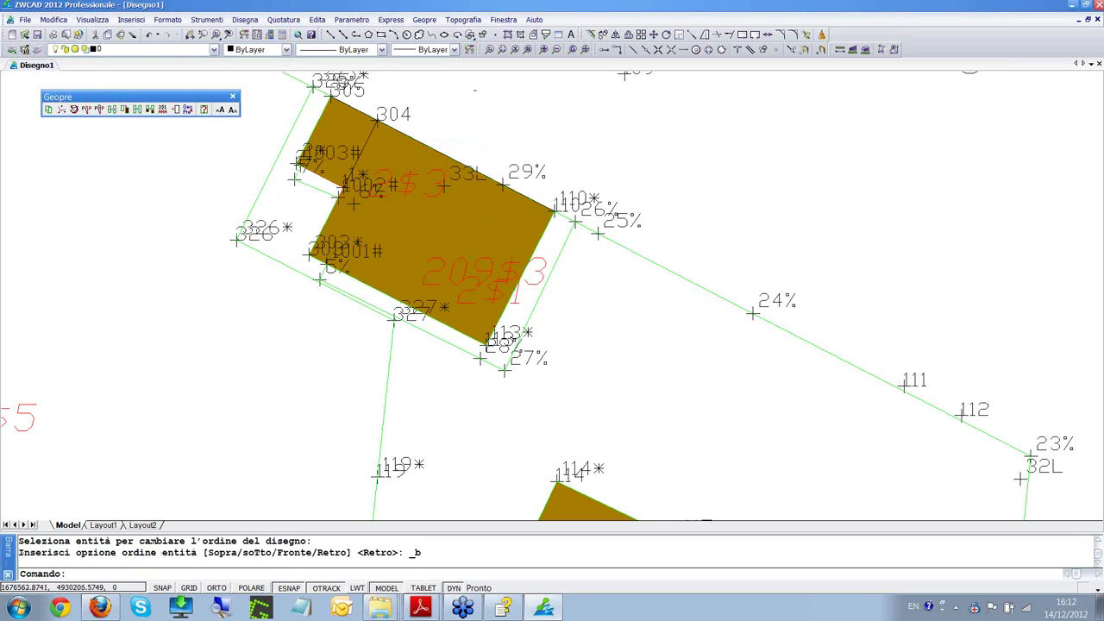
- Merge parcel 2$3 with parcel 209$3 in the upper building and confirm
right_click(580, 113)
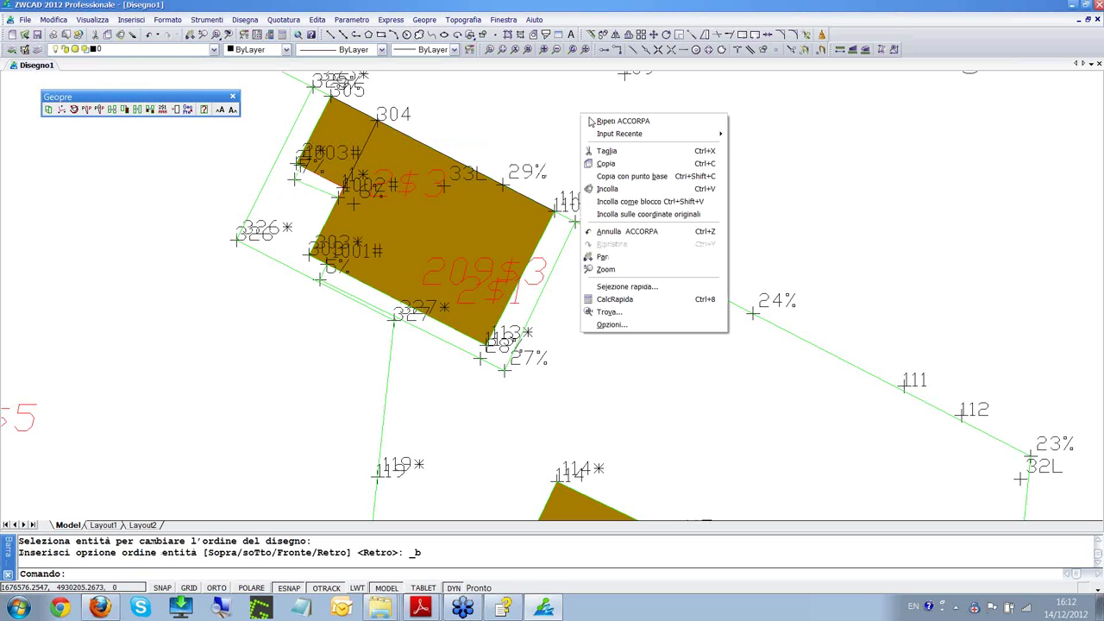
click(603, 126)
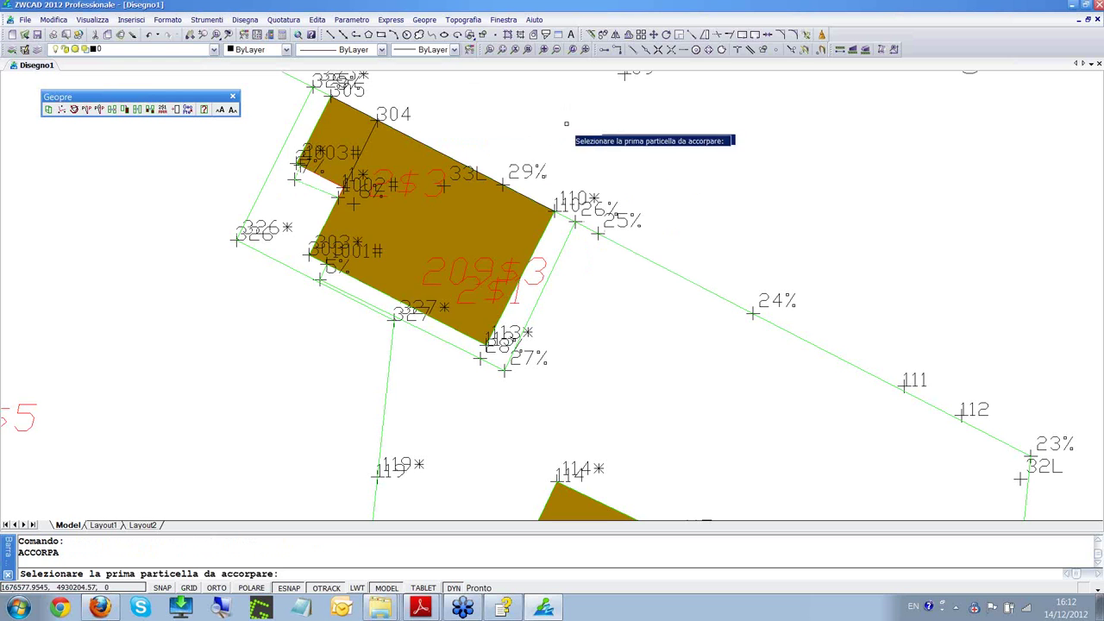
click(431, 197)
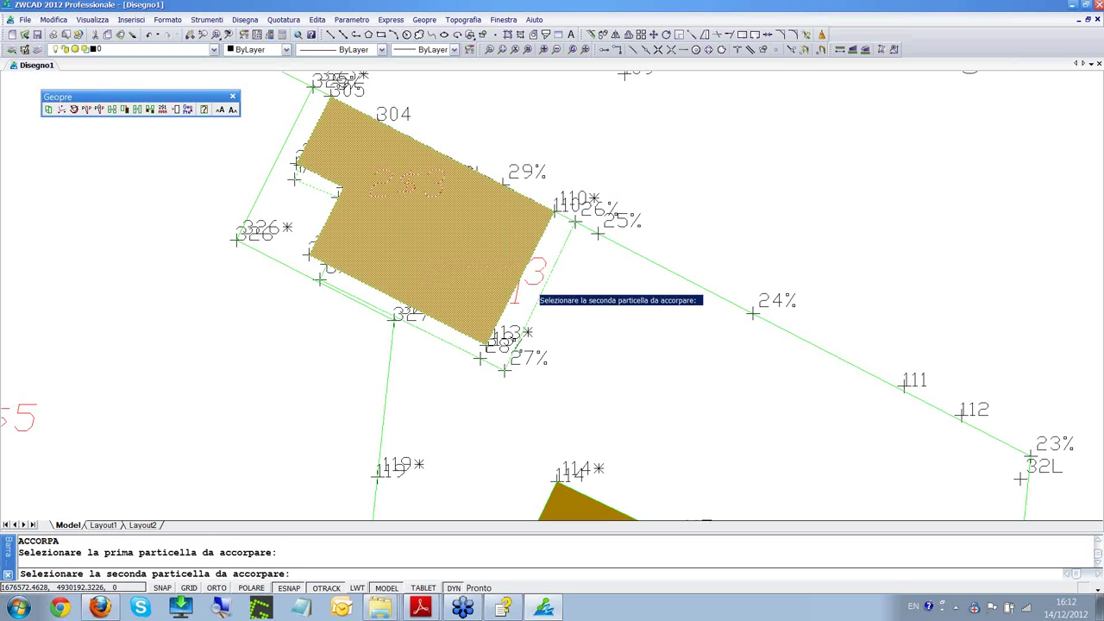
click(535, 282)
click(815, 301)
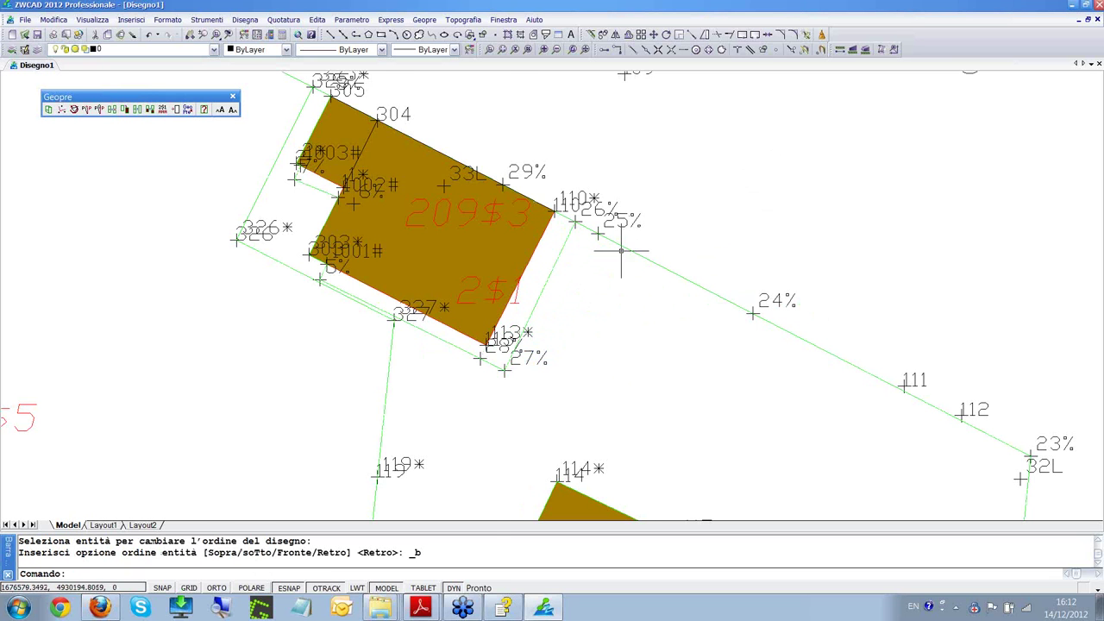
- Merge parcel 2$4 with parcel 210$2 in the smaller lower building and confirm
drag(764, 172, 610, 82)
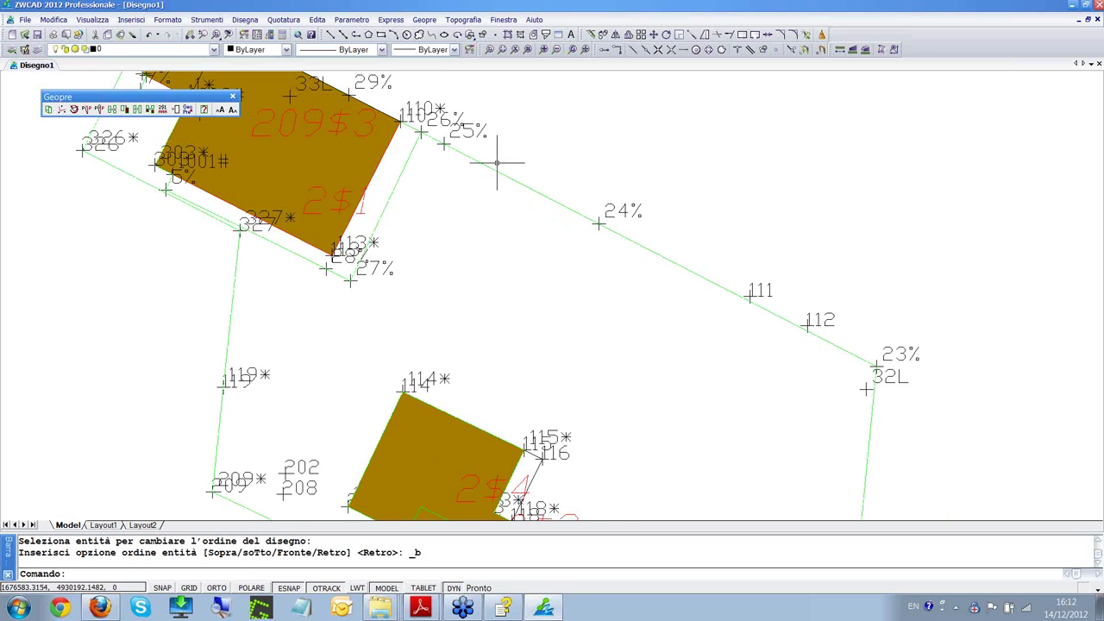
scroll(715, 193, down, 2)
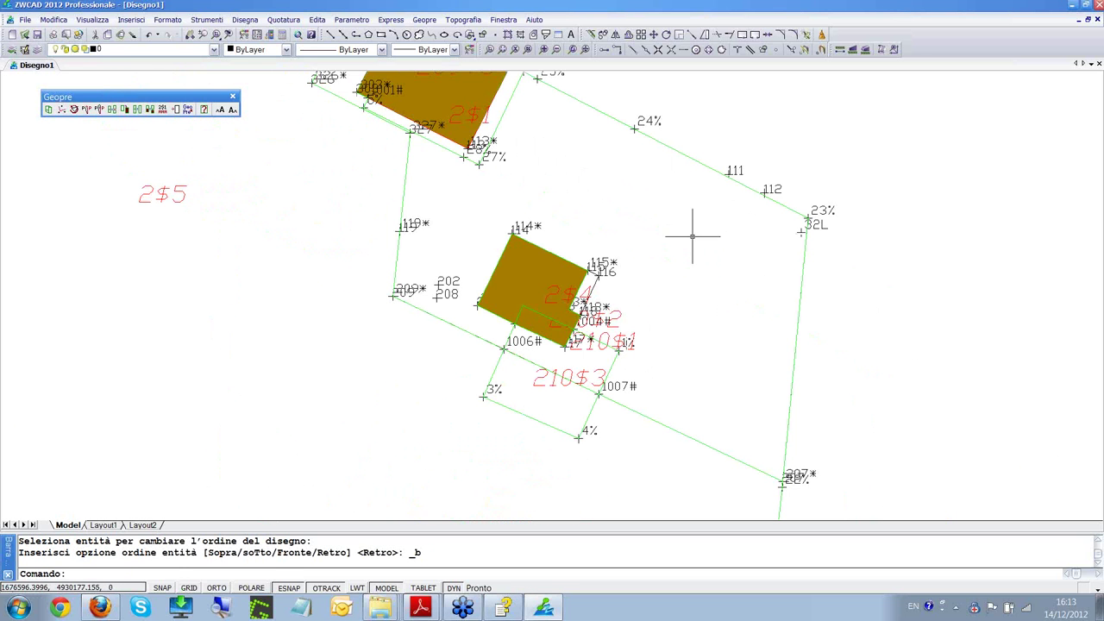
right_click(692, 235)
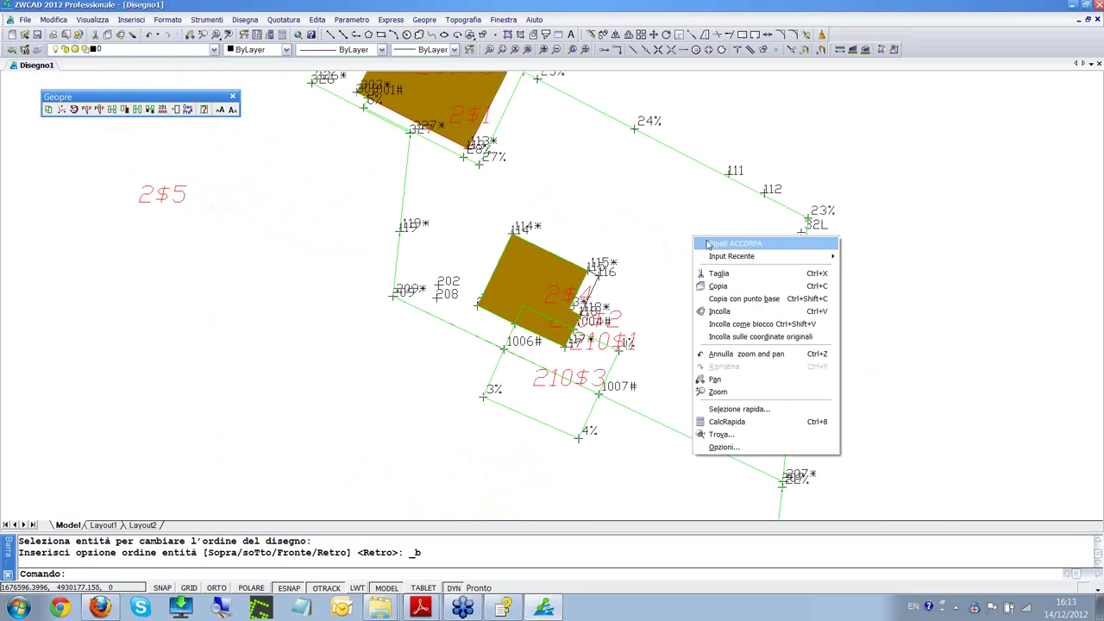
click(700, 243)
click(559, 288)
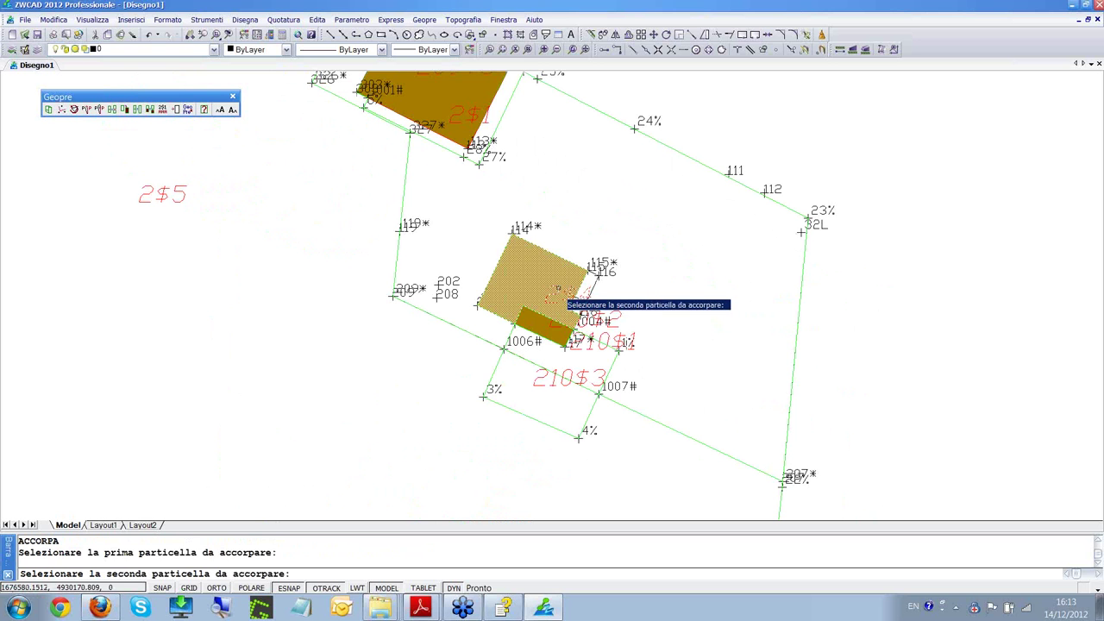
click(559, 333)
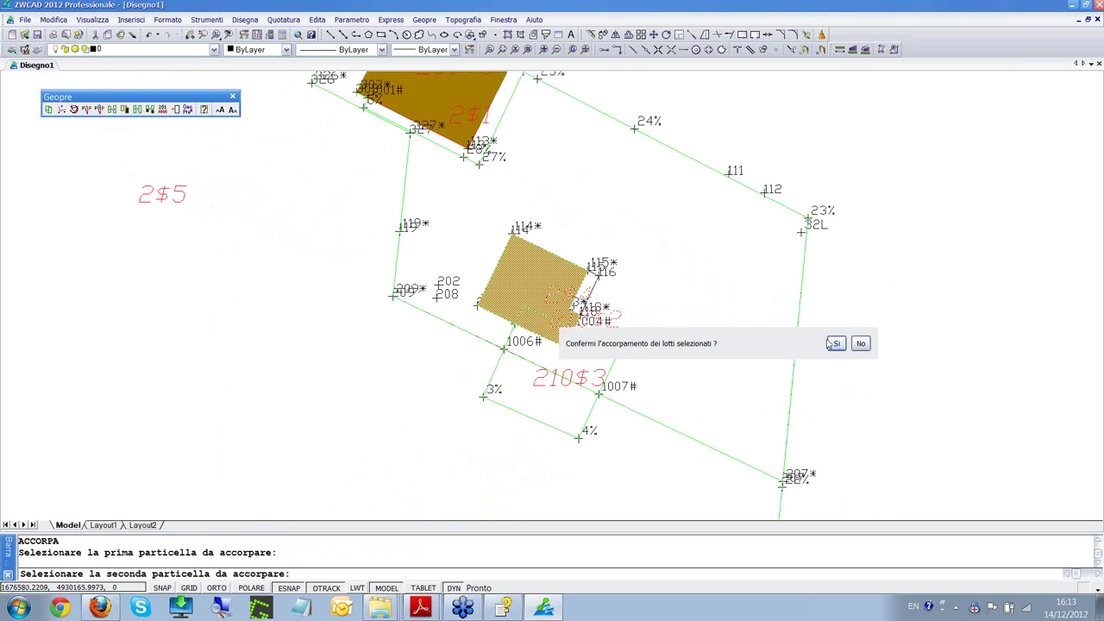
click(830, 344)
- Merge parcel 210$2 with parcel 210$1 at the lower building and confirm
right_click(716, 270)
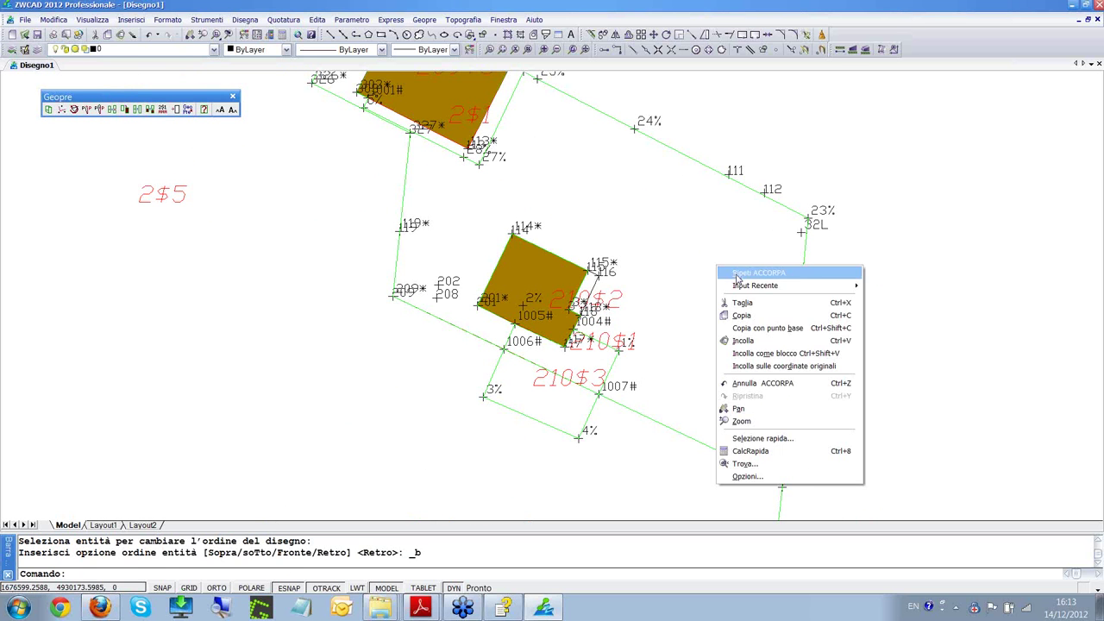
click(733, 272)
click(559, 311)
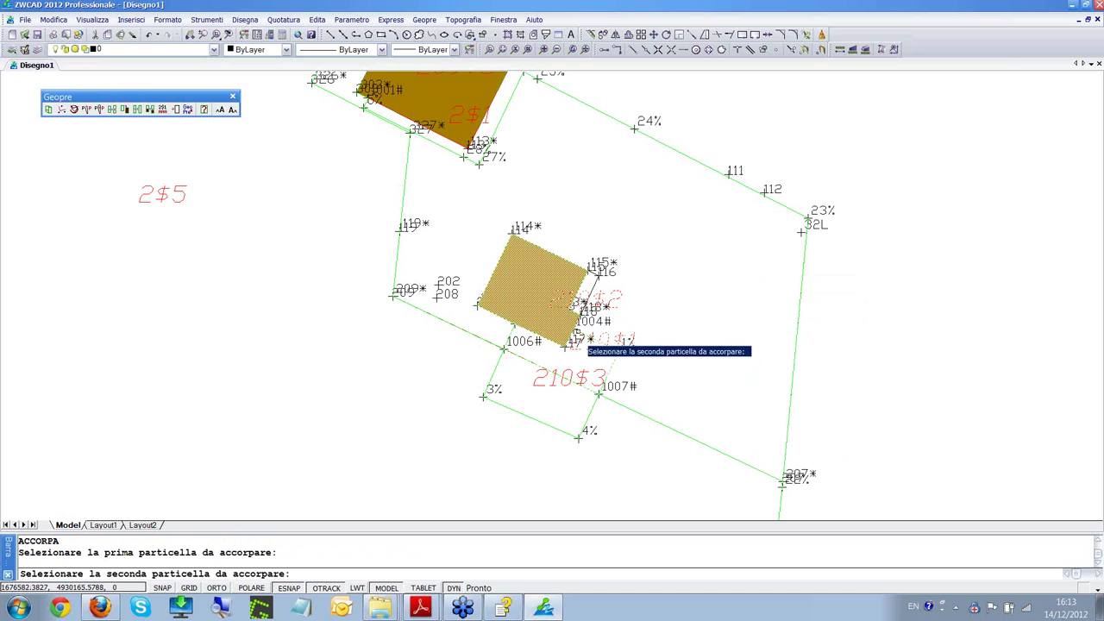
click(589, 348)
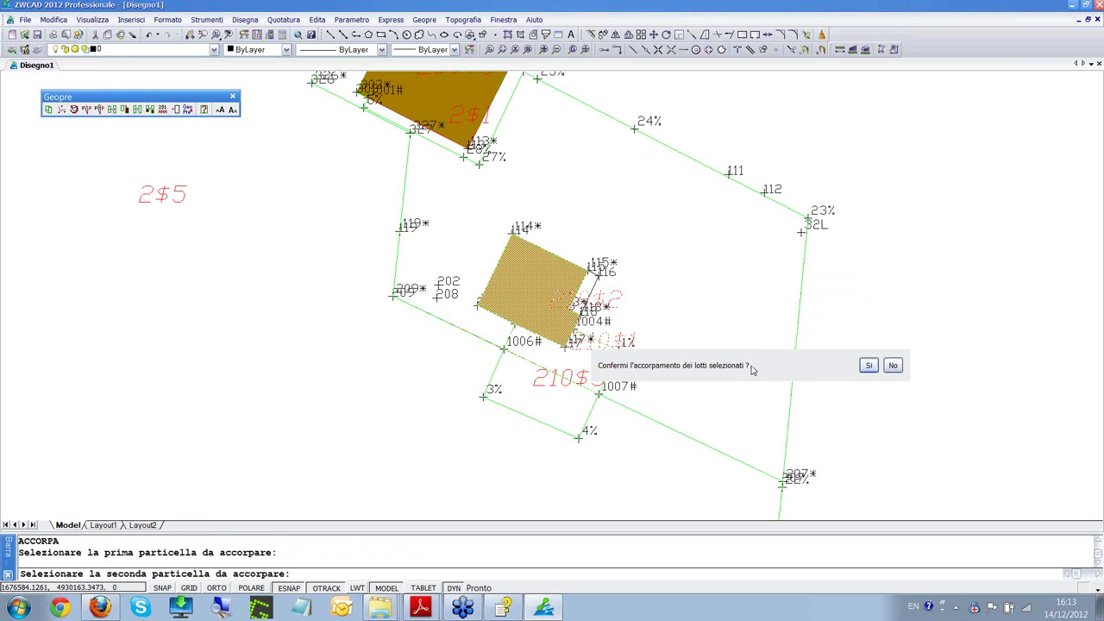
click(871, 366)
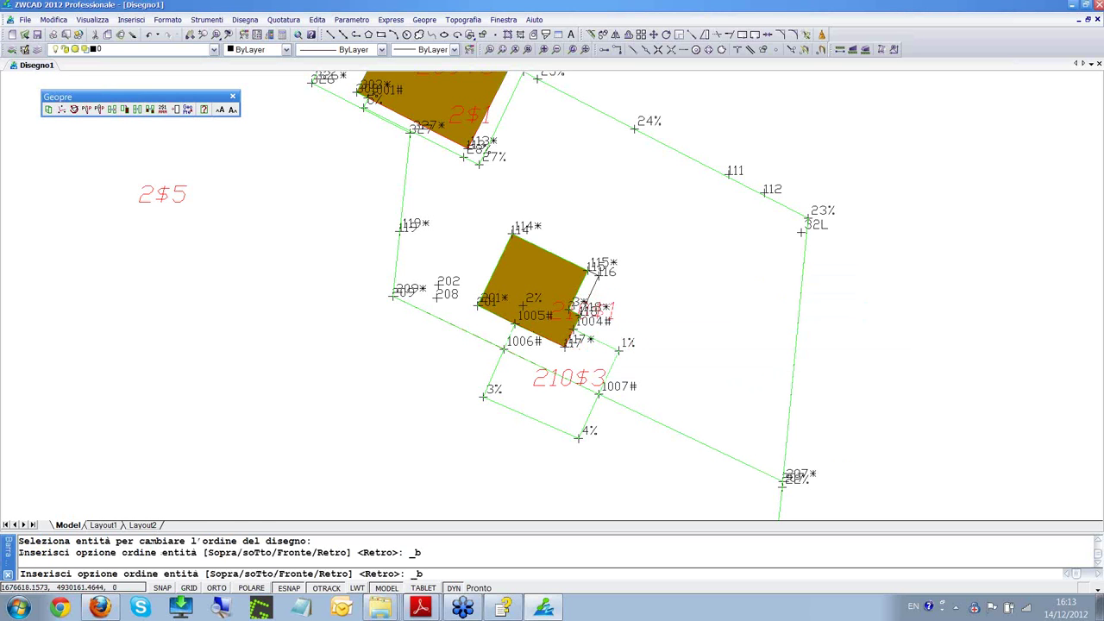
- Move the 210$3 label down inside its own parcel, between points 3% and 1007#
click(531, 381)
click(533, 386)
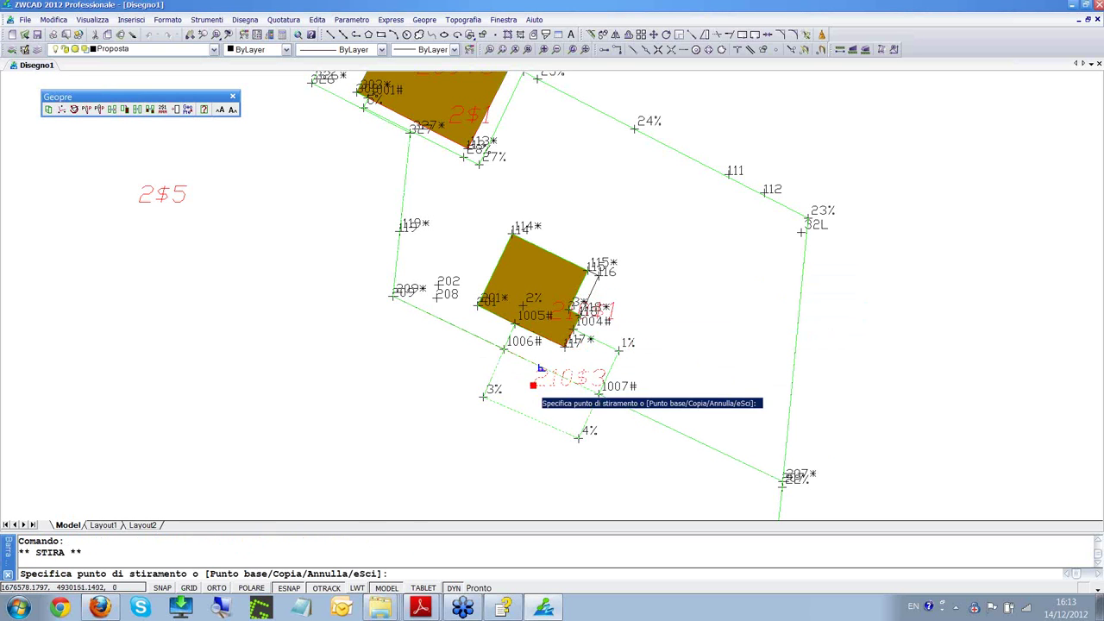
click(519, 403)
key(Escape)
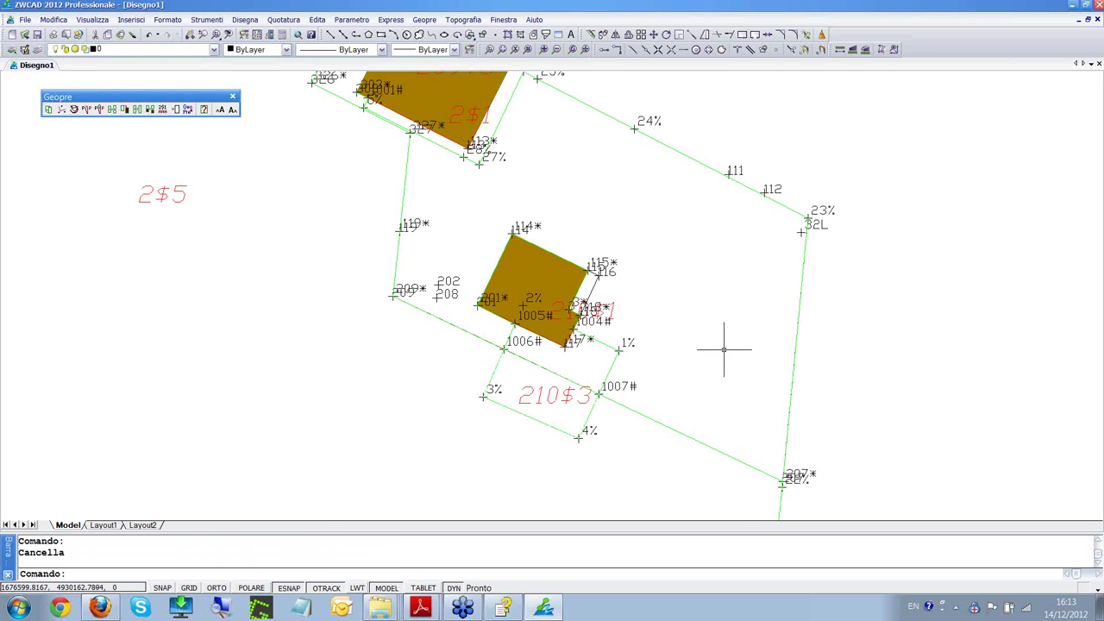
- Merge the large parcel 2$1 with the upper building parcel 209$3 and confirm
scroll(683, 249, down, 3)
scroll(597, 184, up, 1)
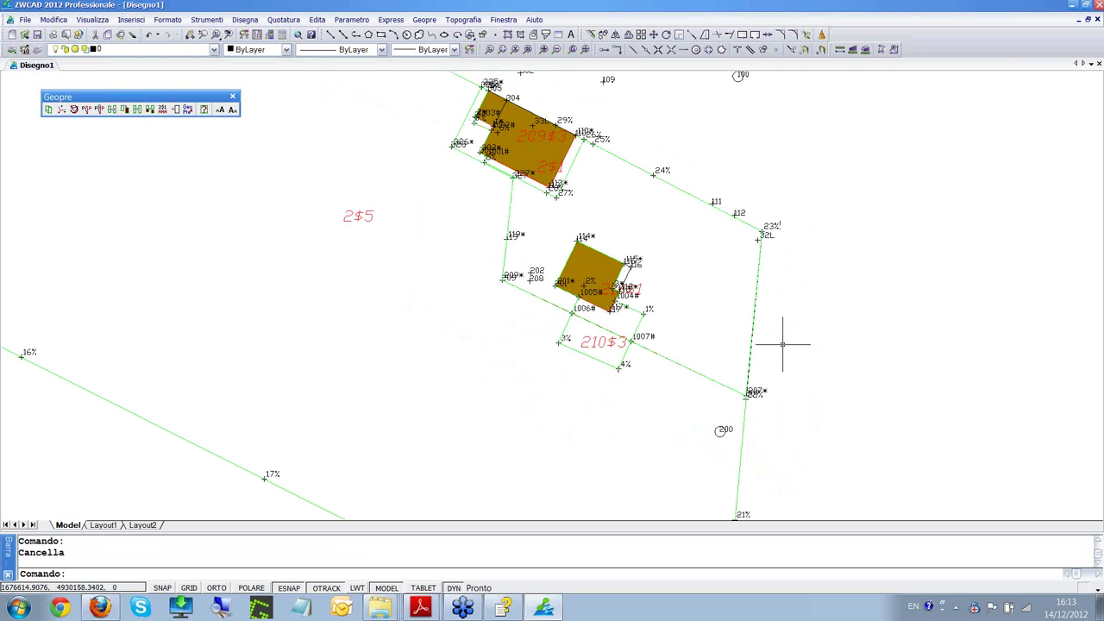
right_click(712, 121)
click(749, 129)
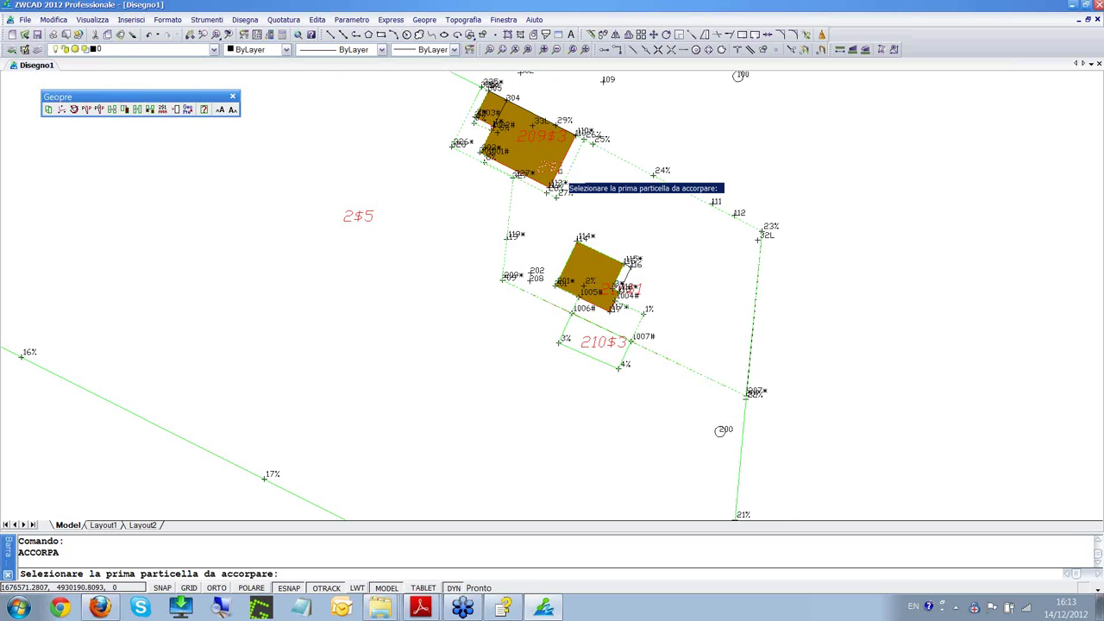
click(561, 175)
click(564, 145)
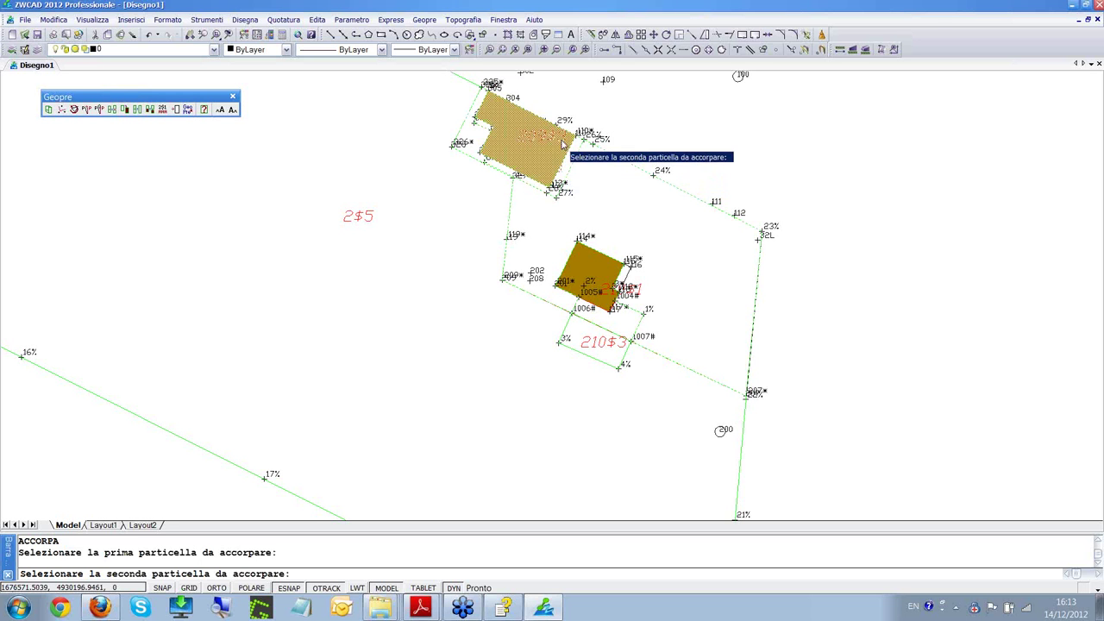
click(833, 155)
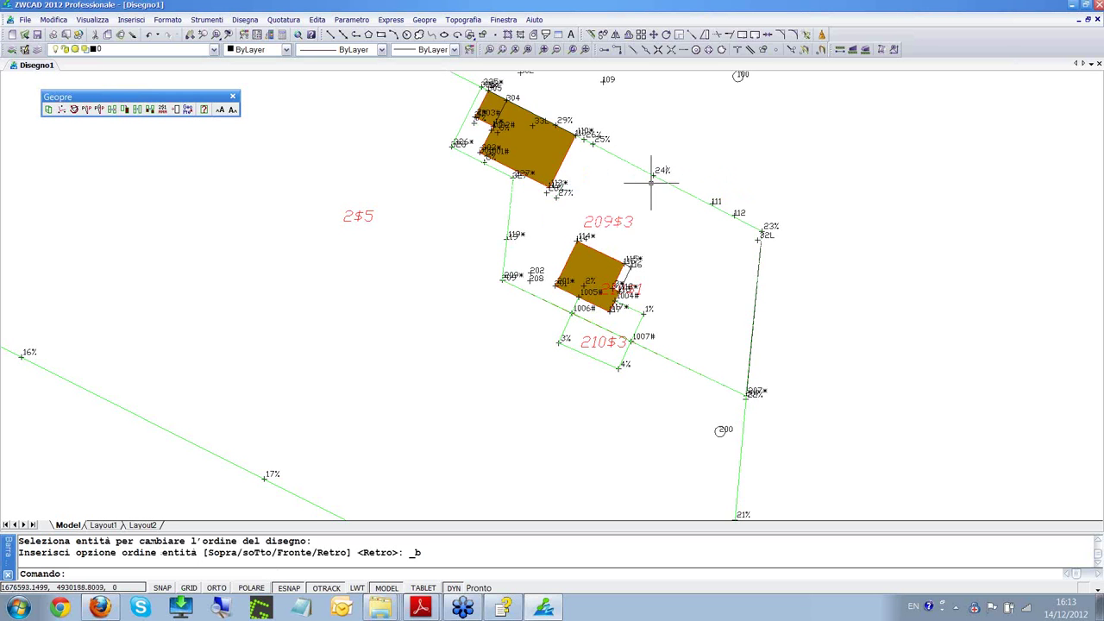
- Merge the large parcel 209$3 with the lower building parcel 210$1 and confirm
right_click(744, 142)
click(751, 150)
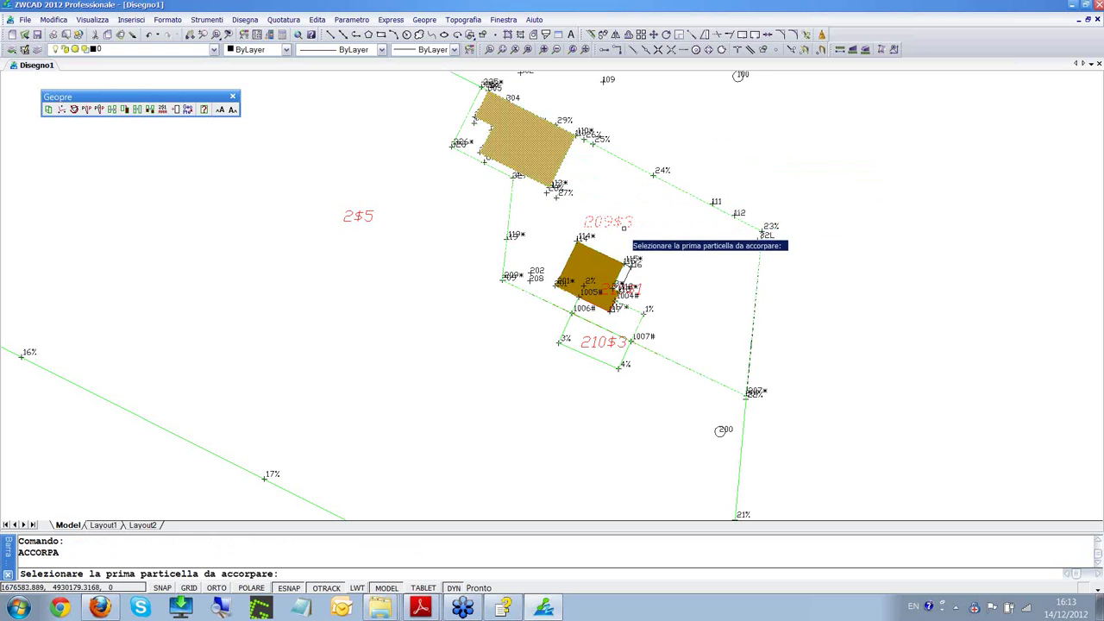
click(619, 224)
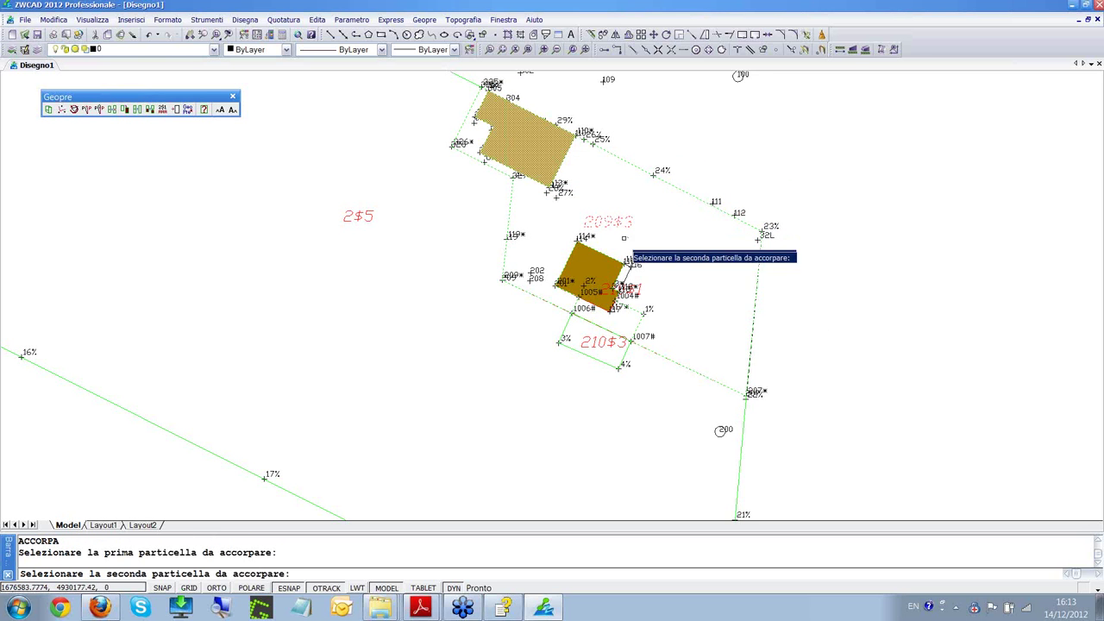
click(642, 311)
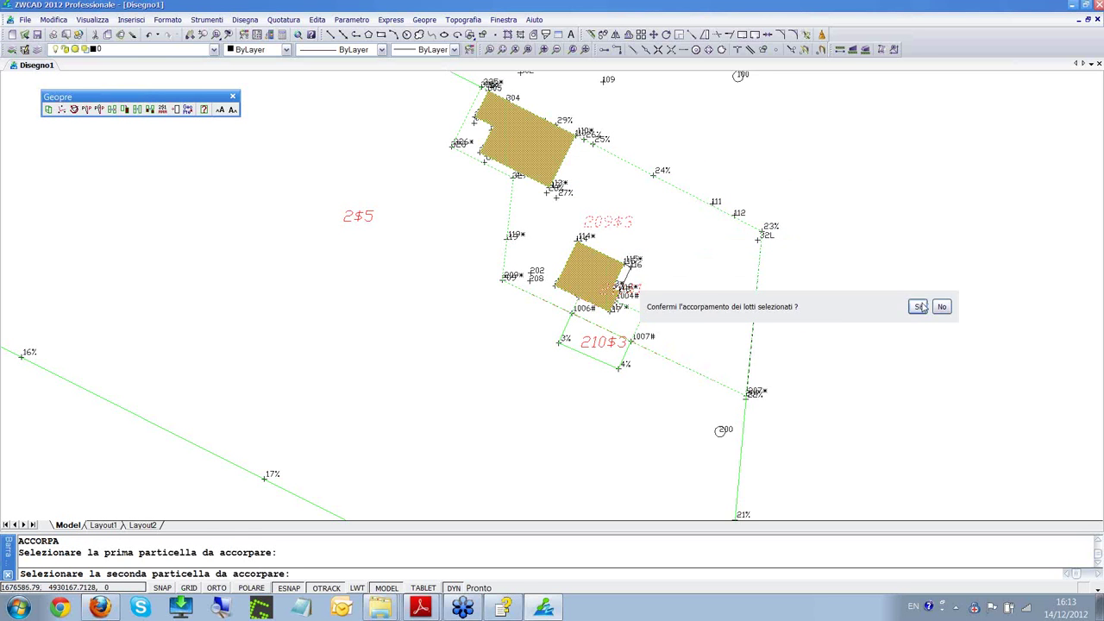
click(915, 307)
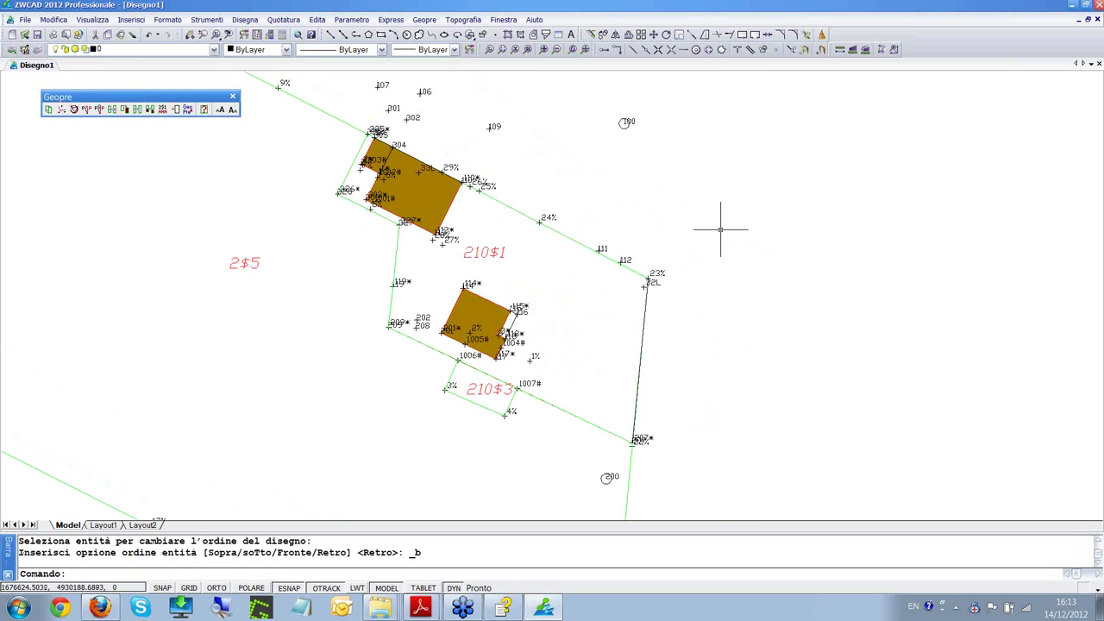
- Assign the area code AAA to the large western parcel 2$5
click(163, 111)
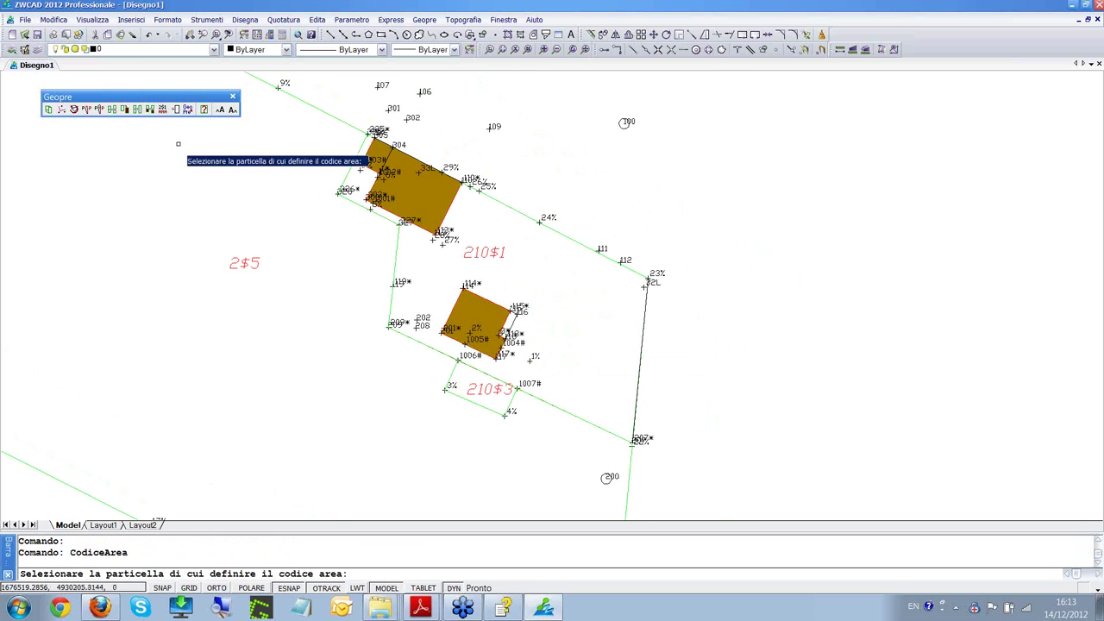
click(252, 266)
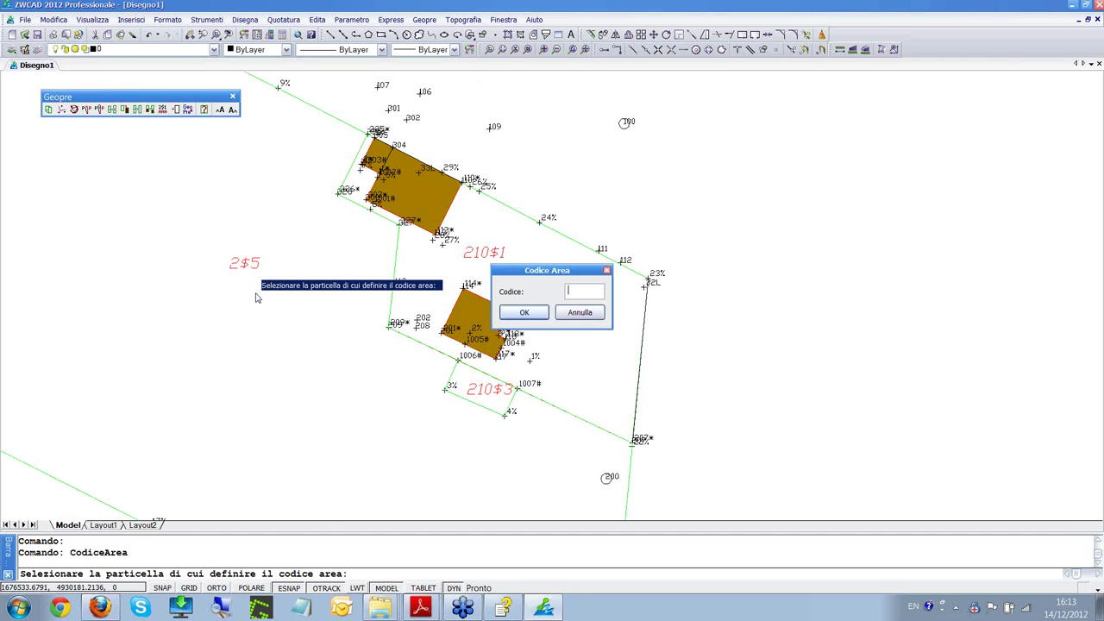
key(Caps_Lock)
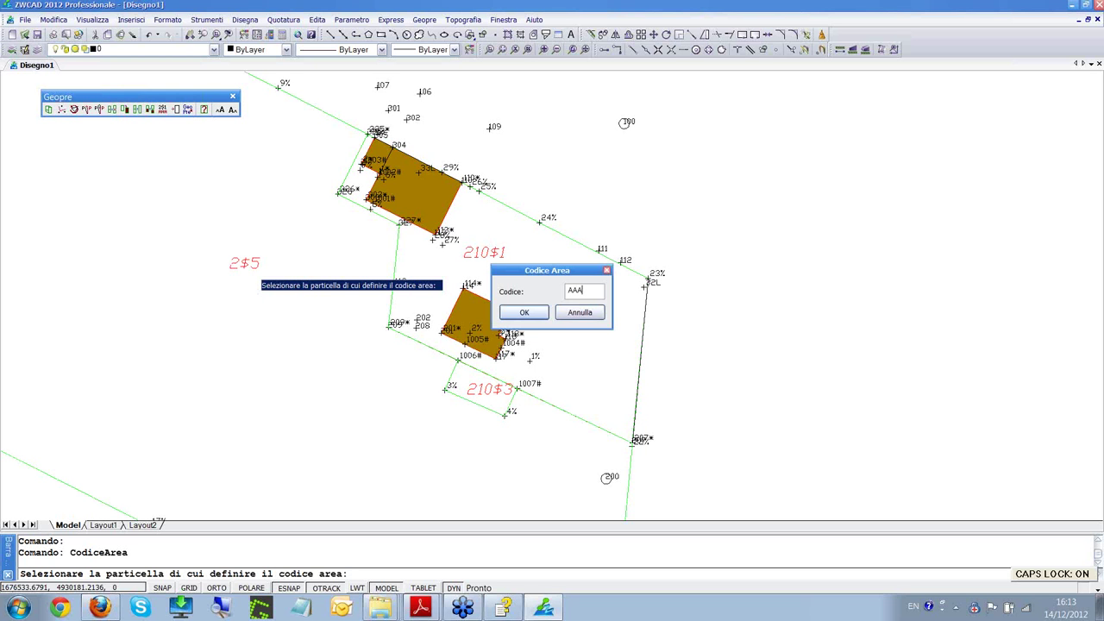
text(AAA)
click(524, 312)
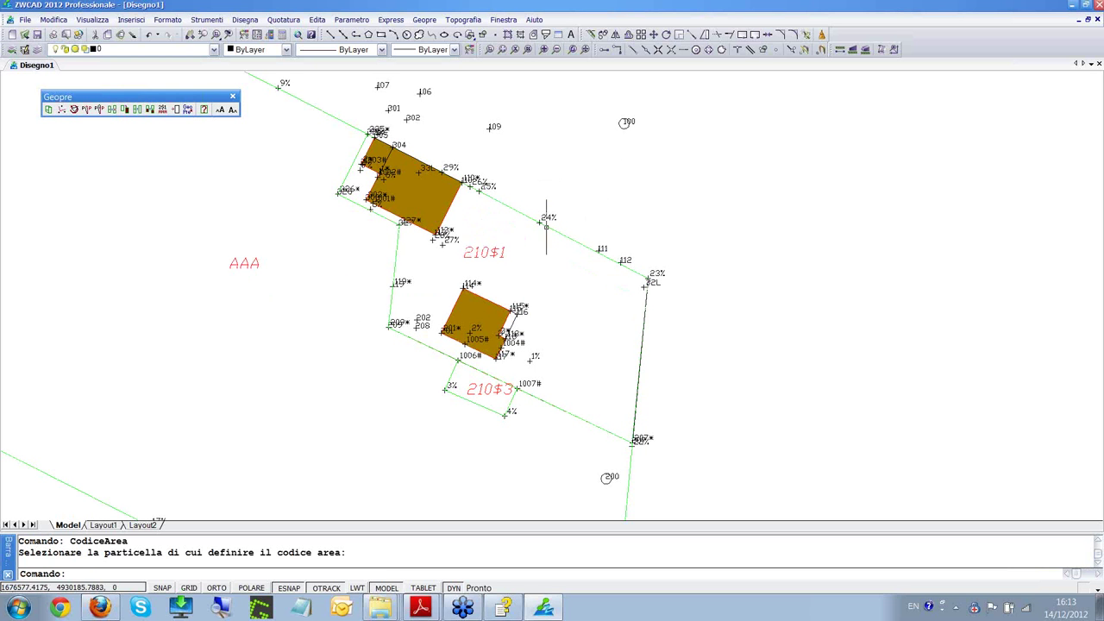
- Assign the area code AAB to the parcel 210$1 that contains the two buildings
right_click(592, 187)
click(609, 195)
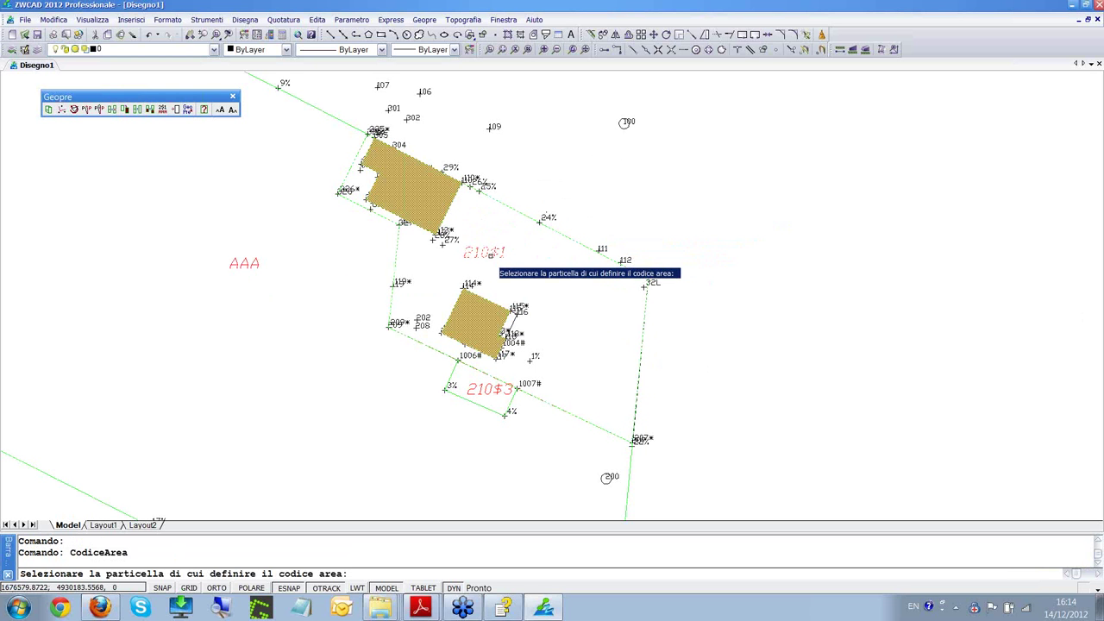
click(491, 259)
text(AA)
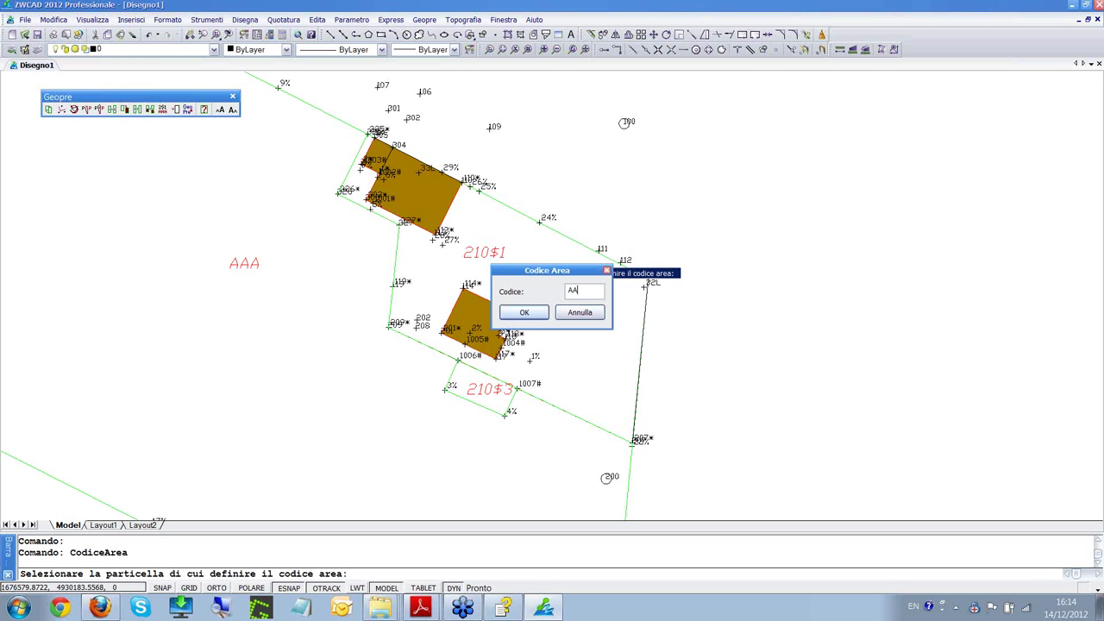
text(B)
click(524, 312)
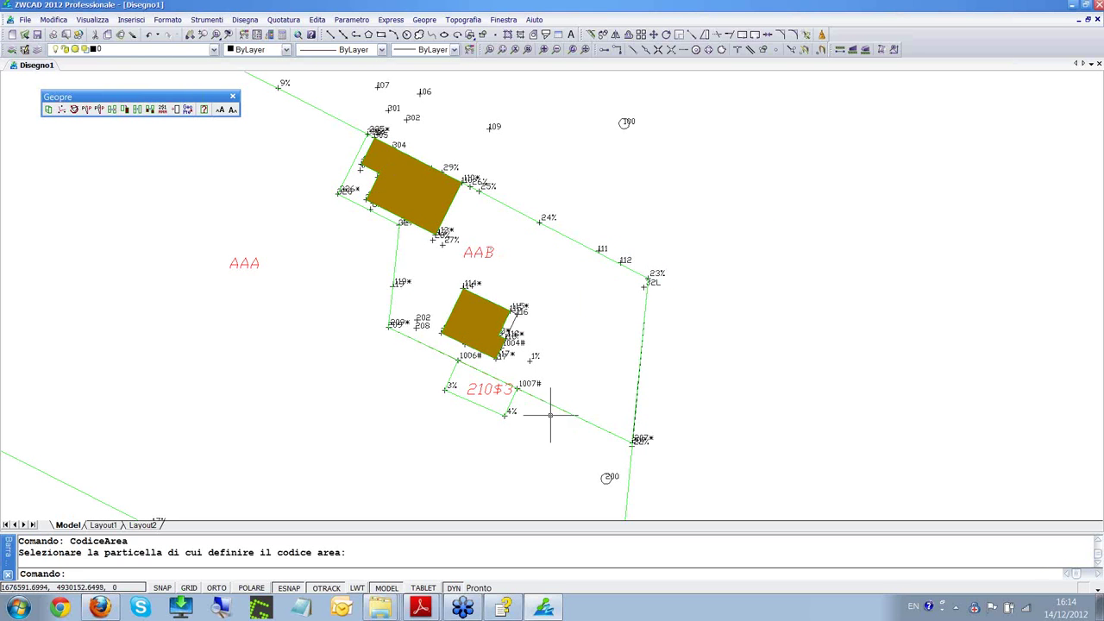
- Assign the area code AAC to the small parcel 210$3 between points 3% and 1007#
right_click(747, 300)
click(764, 302)
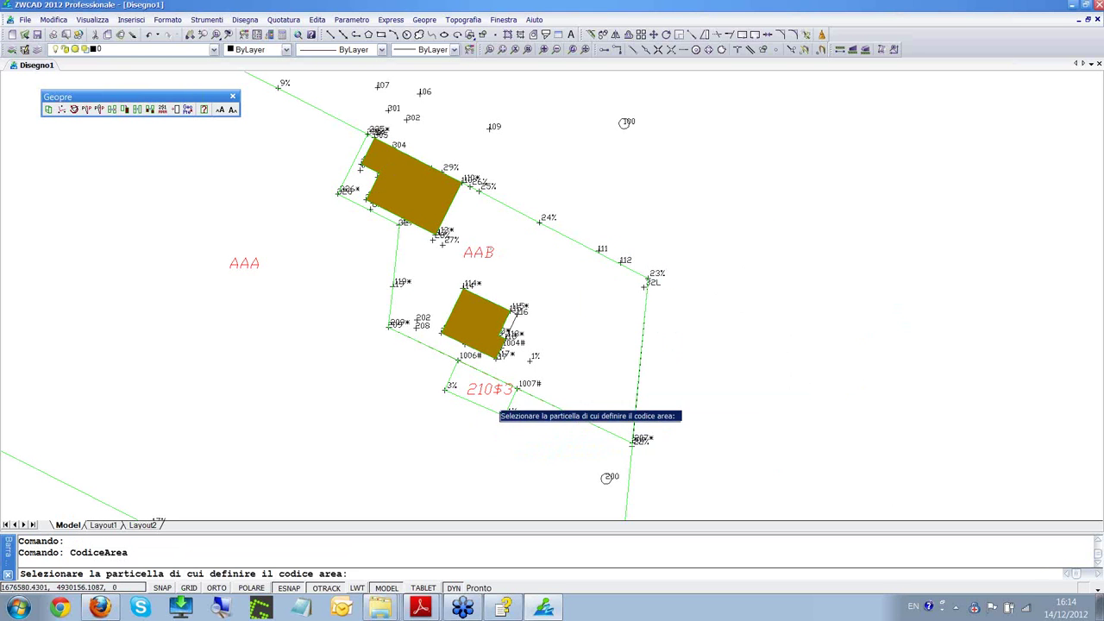
click(490, 396)
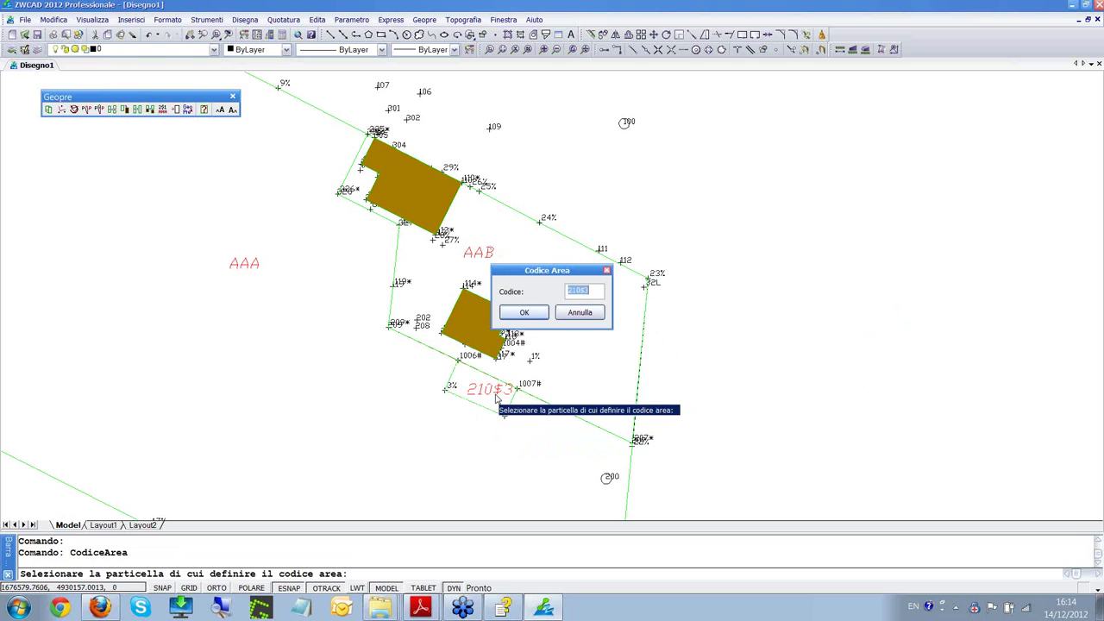
text(AAC)
click(539, 312)
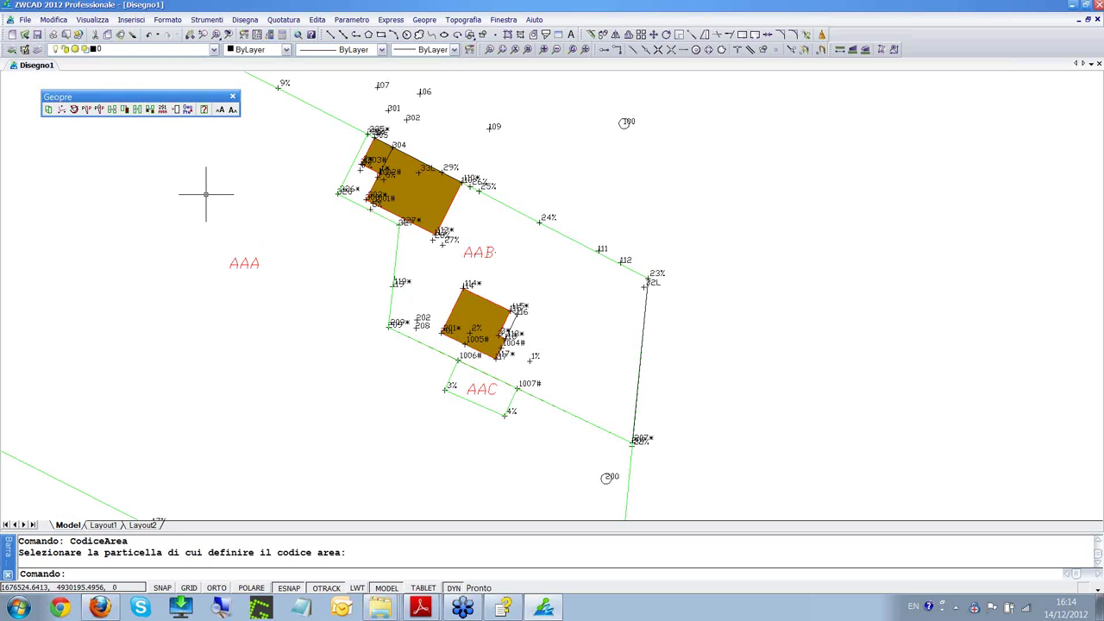
- Confirm the update proposal and save it as the Pregeo libretto 1304_PDA.DAT, overwriting the existing file
click(177, 110)
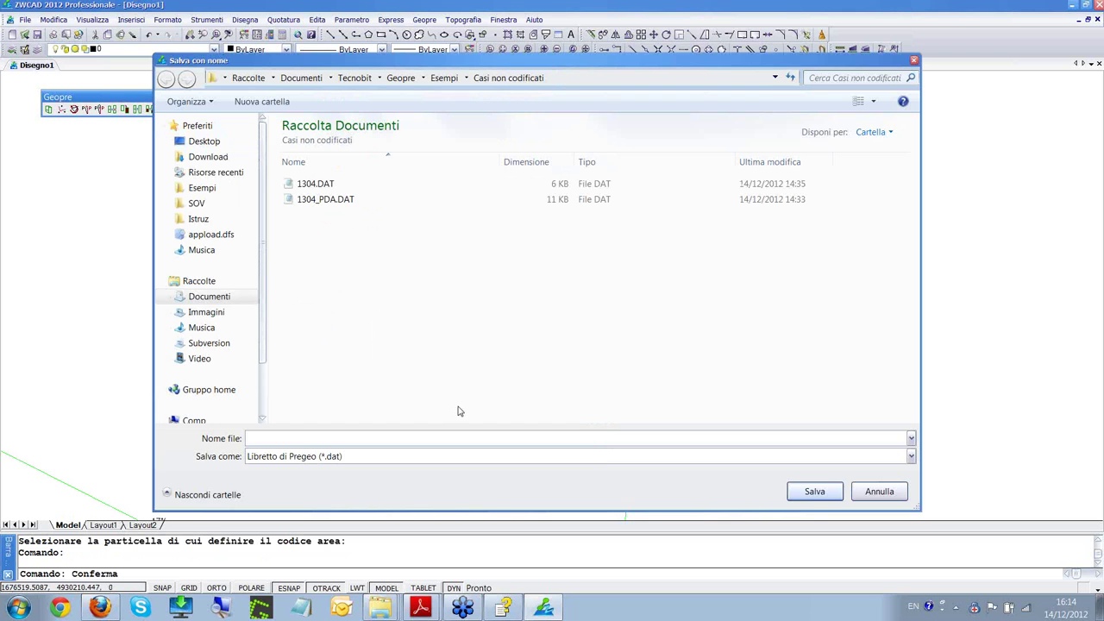
click(336, 202)
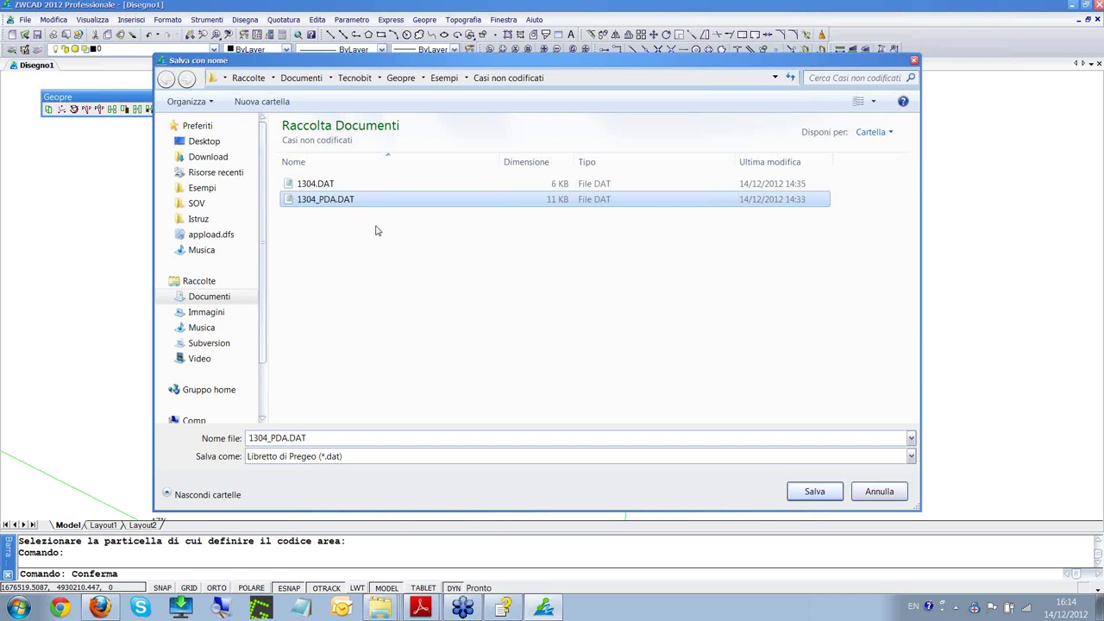
click(812, 492)
click(601, 310)
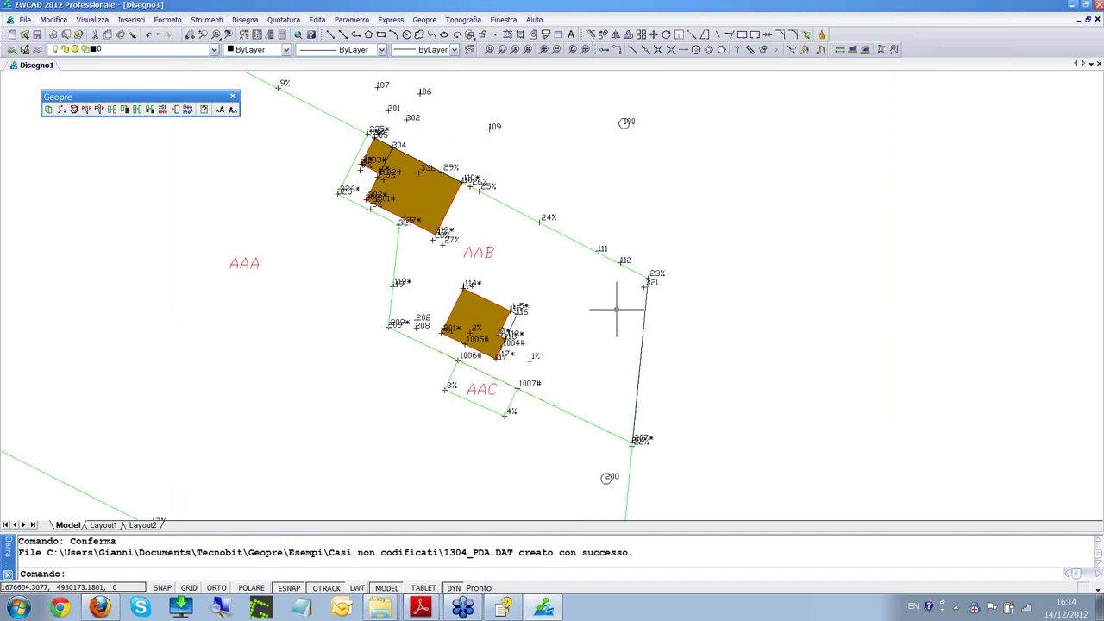
- Switch to the Casi non codificati folder, sort it by modification date and open 1304_PDA.DAT full screen as text
right_click(381, 609)
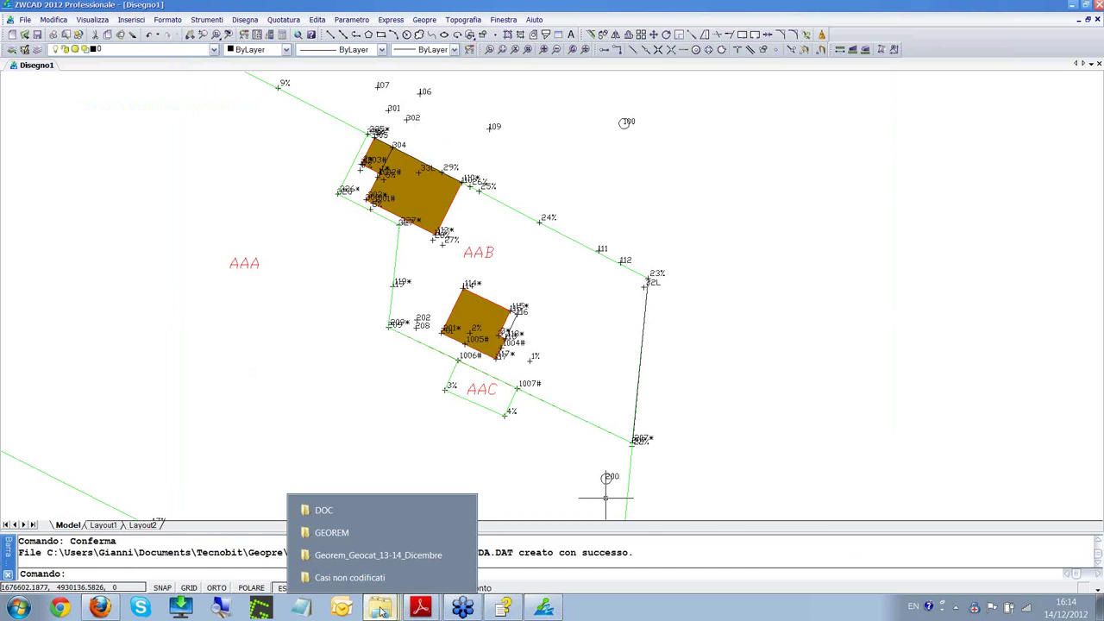
click(369, 577)
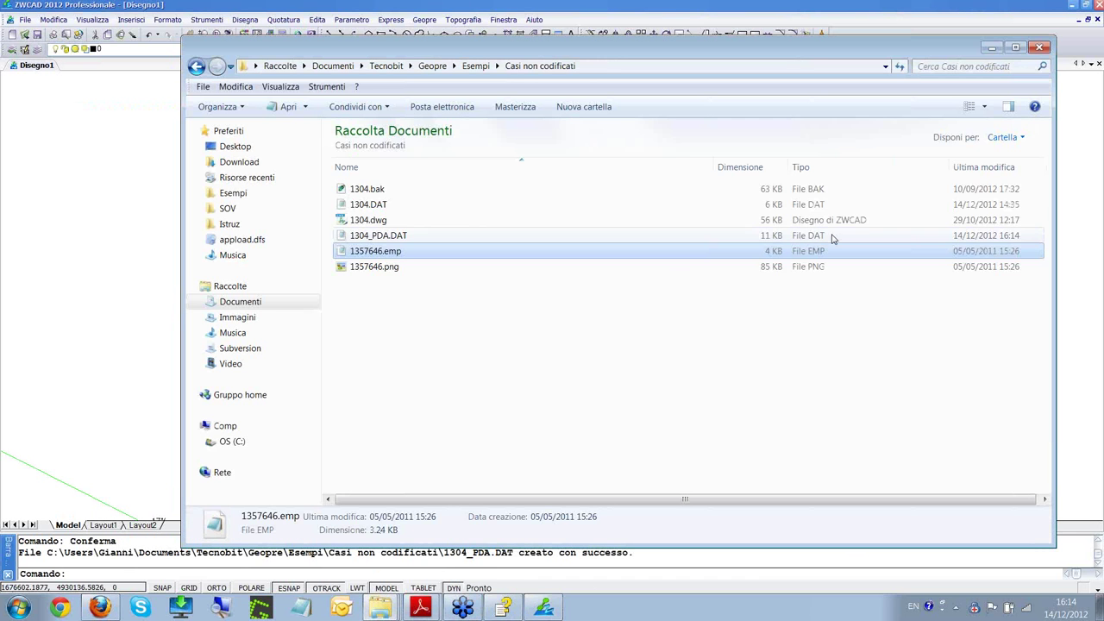
click(983, 166)
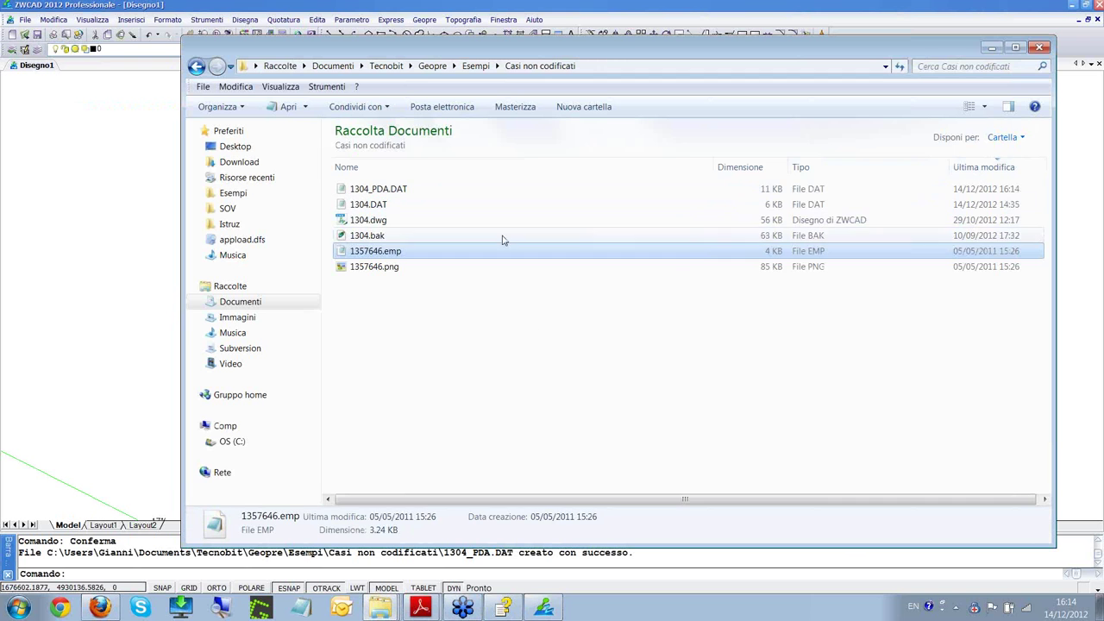
click(949, 189)
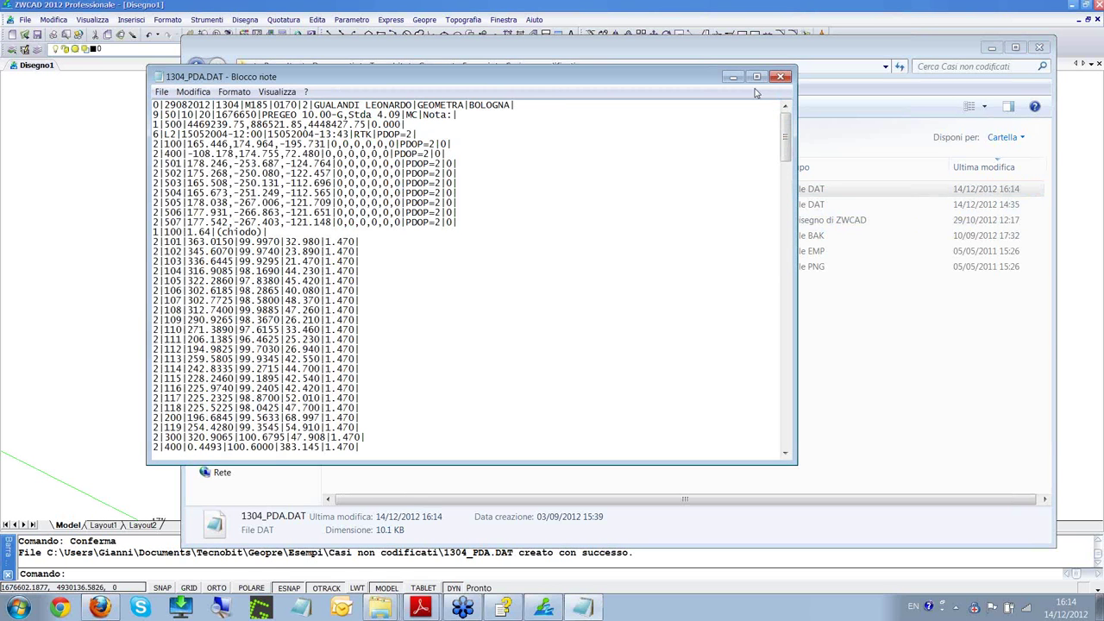
click(756, 77)
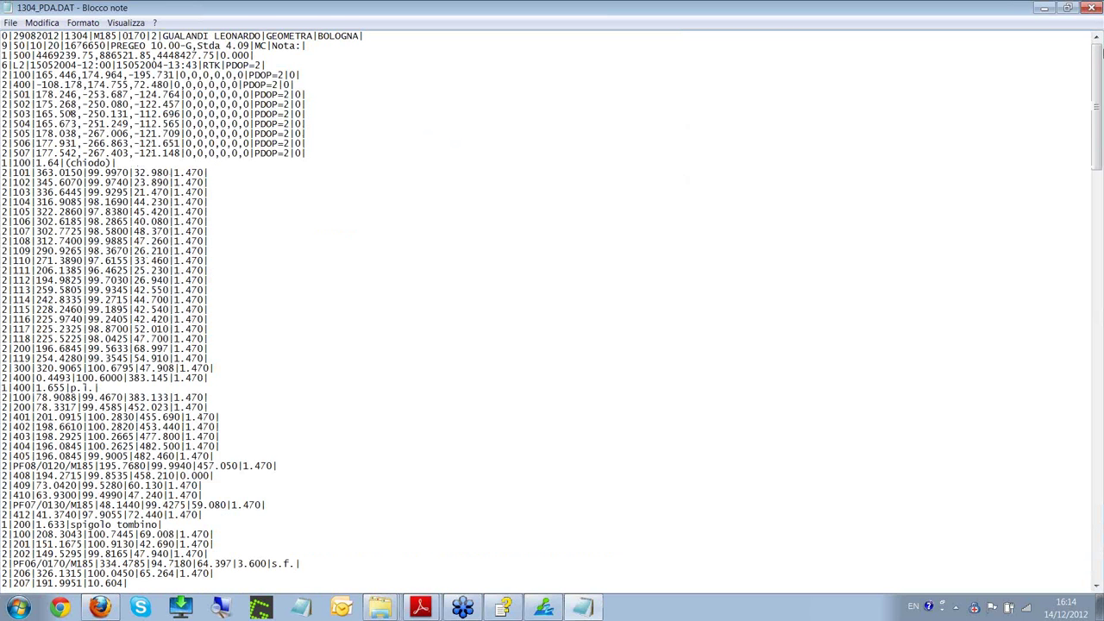
- Examine the technical report, the census data, the map extract and the ESTRATTO DI MAPPA AGGIORNATO rows in the libretto, and close the file
drag(1097, 74, 1098, 274)
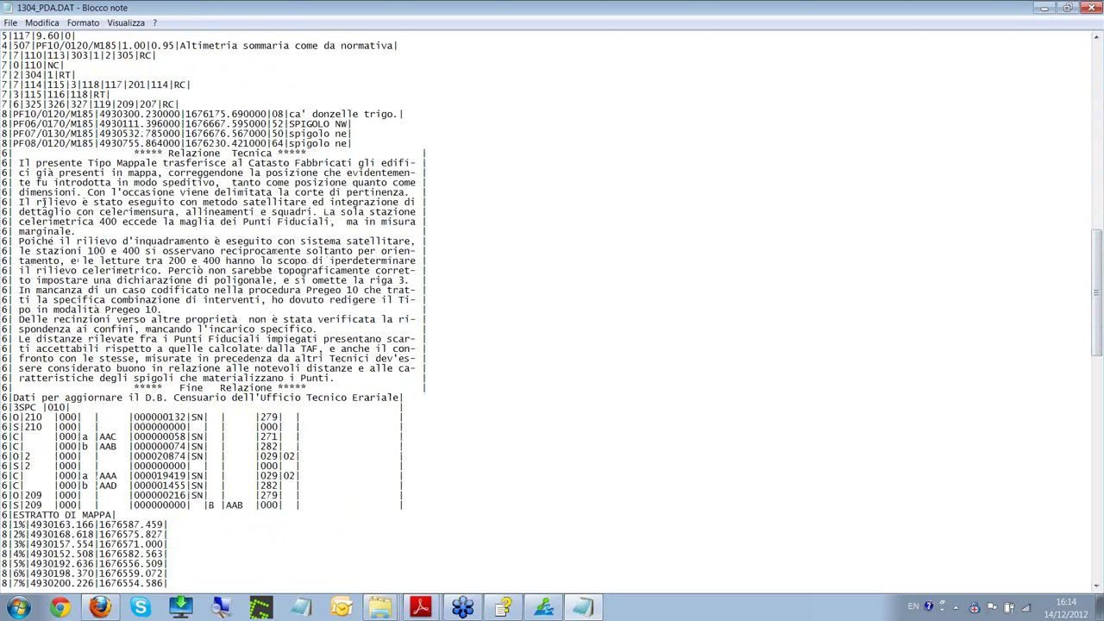
drag(3, 154, 450, 502)
scroll(518, 432, down, 10)
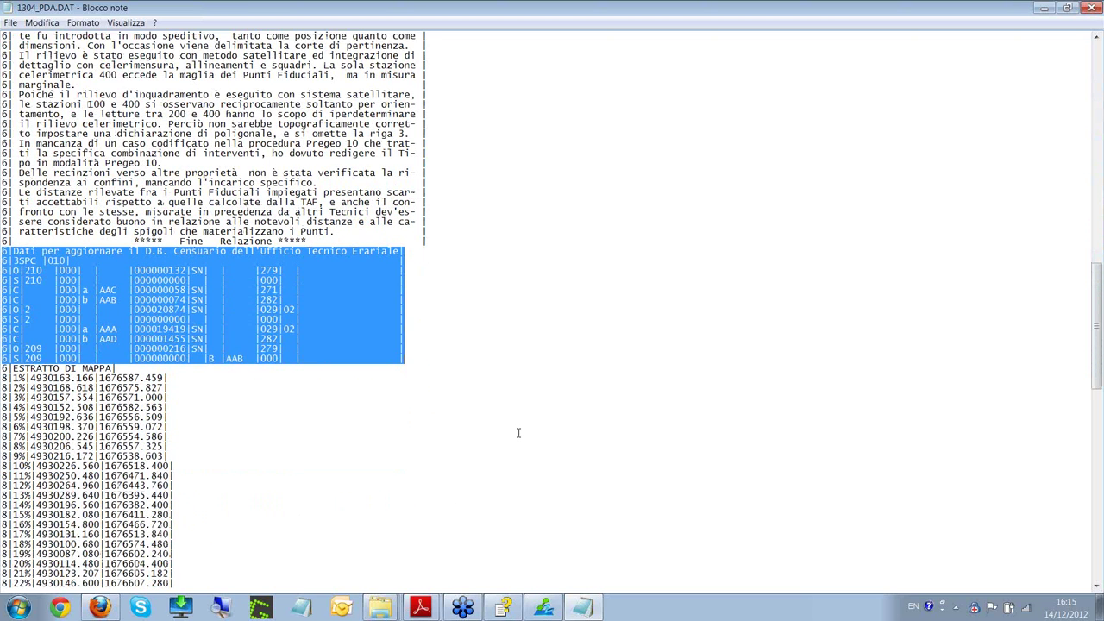
drag(3, 222, 265, 419)
scroll(275, 398, down, 7)
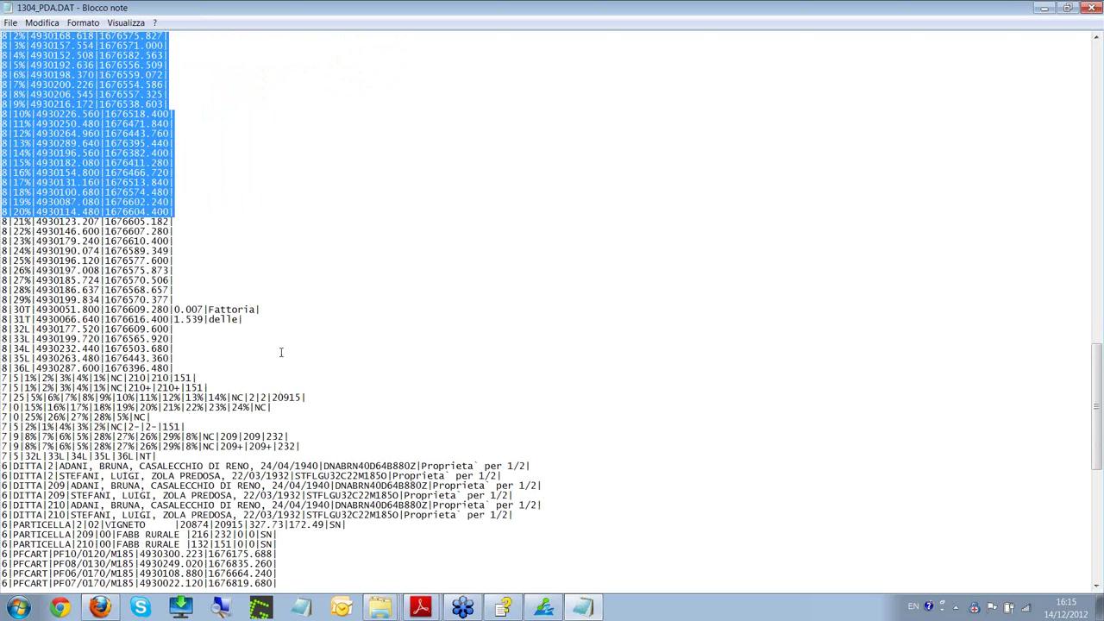
scroll(280, 351, down, 14)
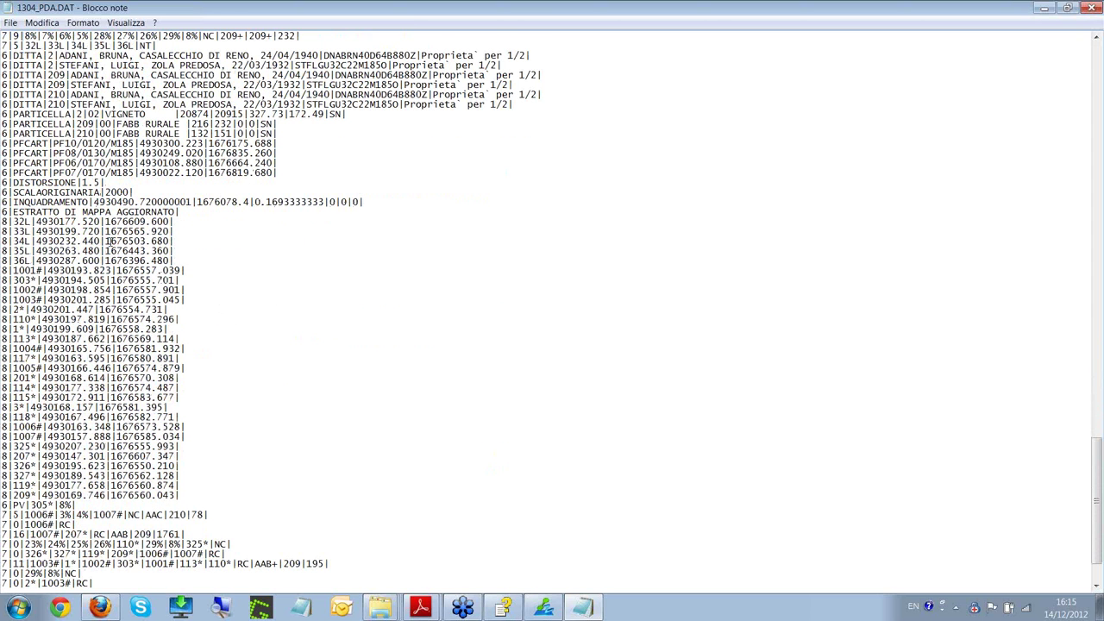
drag(4, 212, 186, 590)
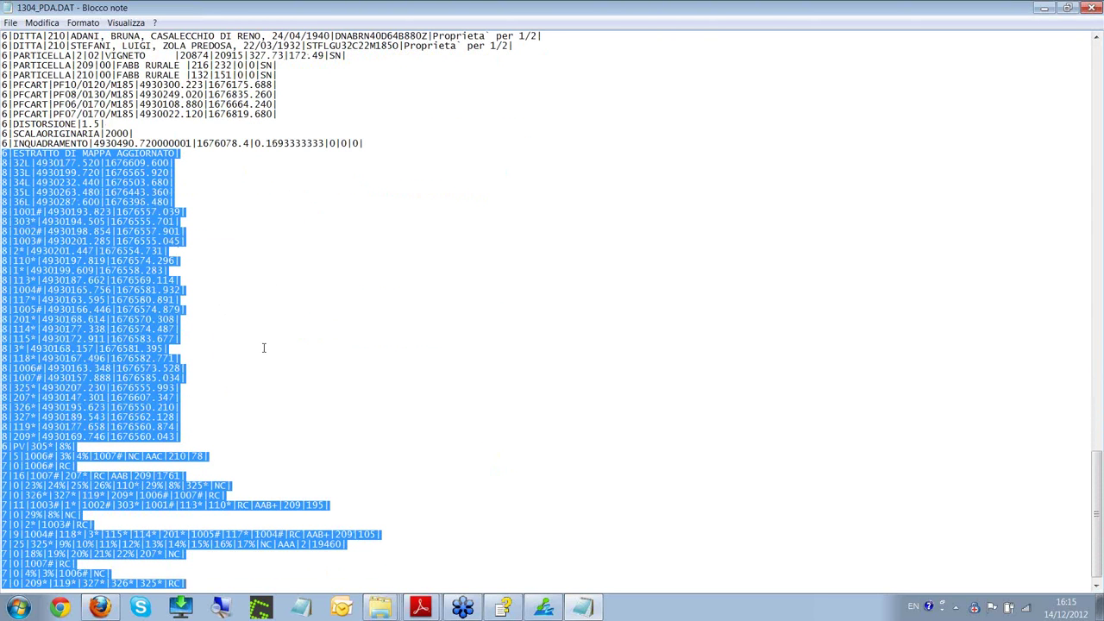
key(ctrl+shift+End)
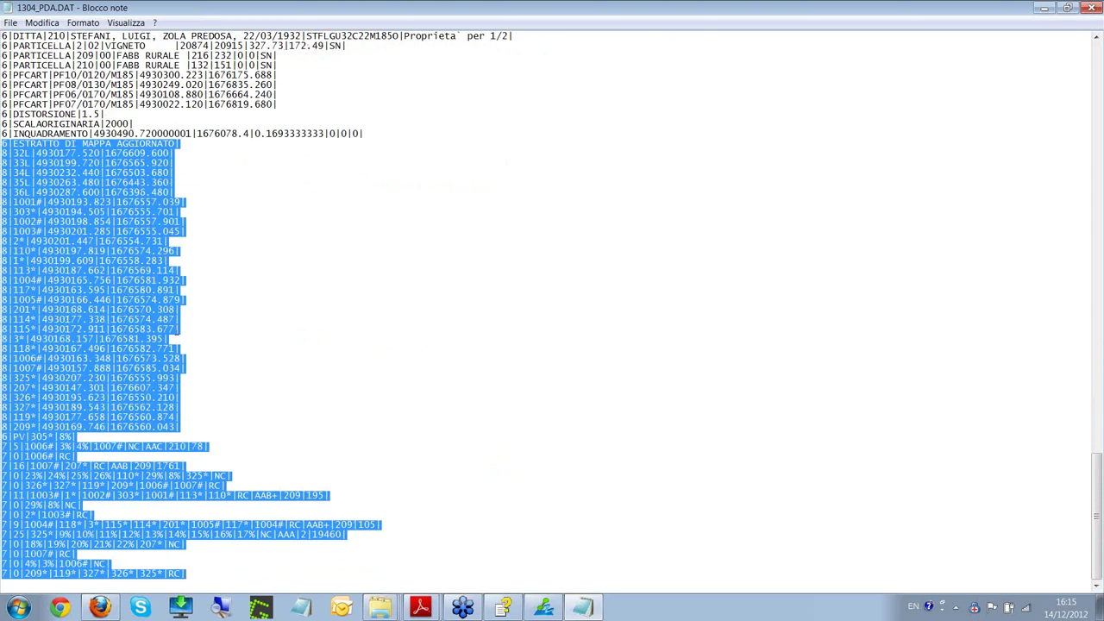
click(1091, 7)
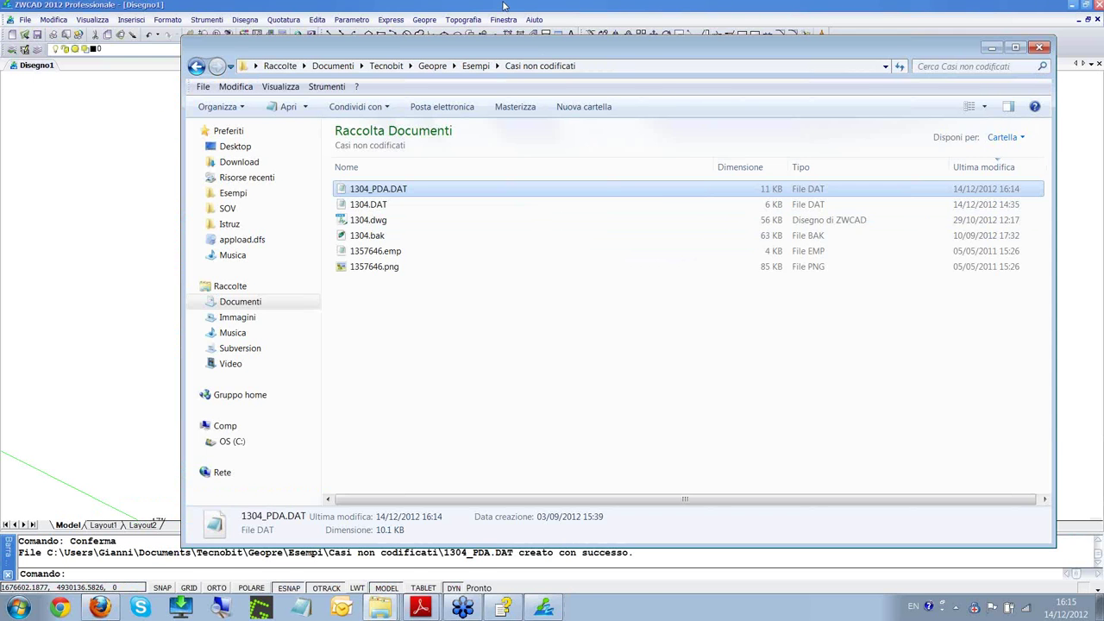
- Return to the ZWCAD drawing and export the libretto to Pregeo
click(505, 6)
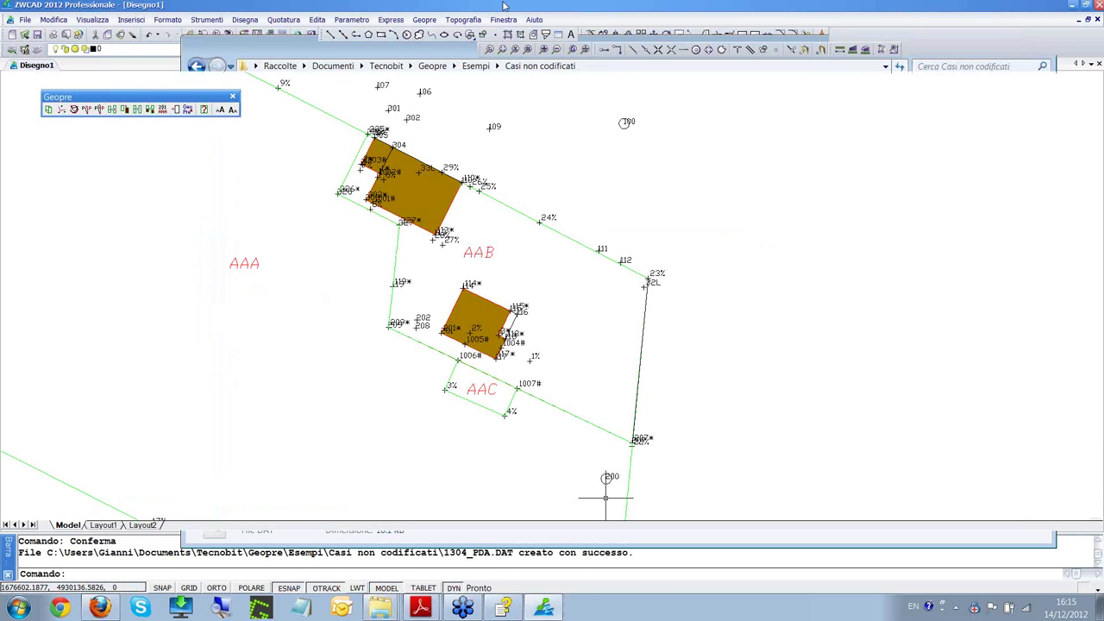
click(190, 112)
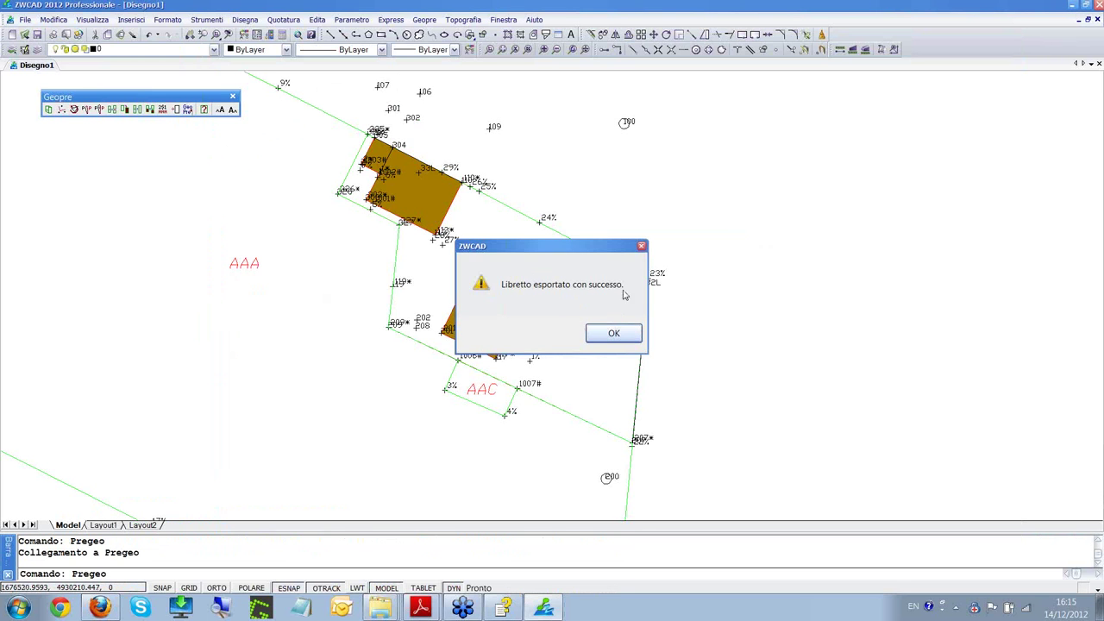
click(608, 337)
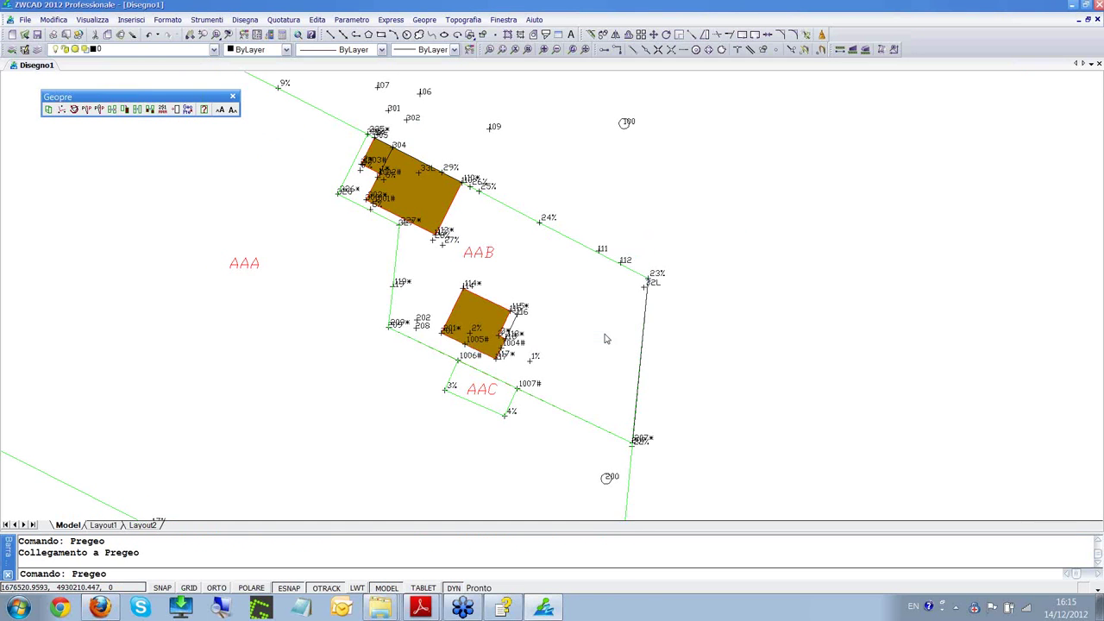
- Reopen 1304_PDA.DAT from the Casi non codificati folder, check the protocol number in its header row, and close it
right_click(385, 610)
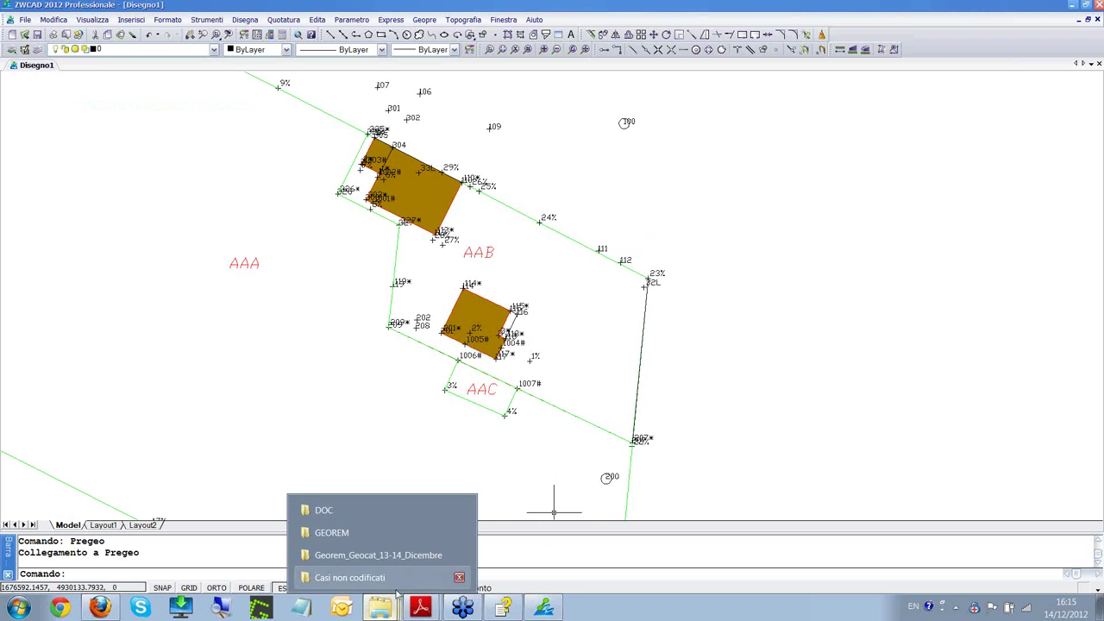
click(392, 578)
double_click(390, 192)
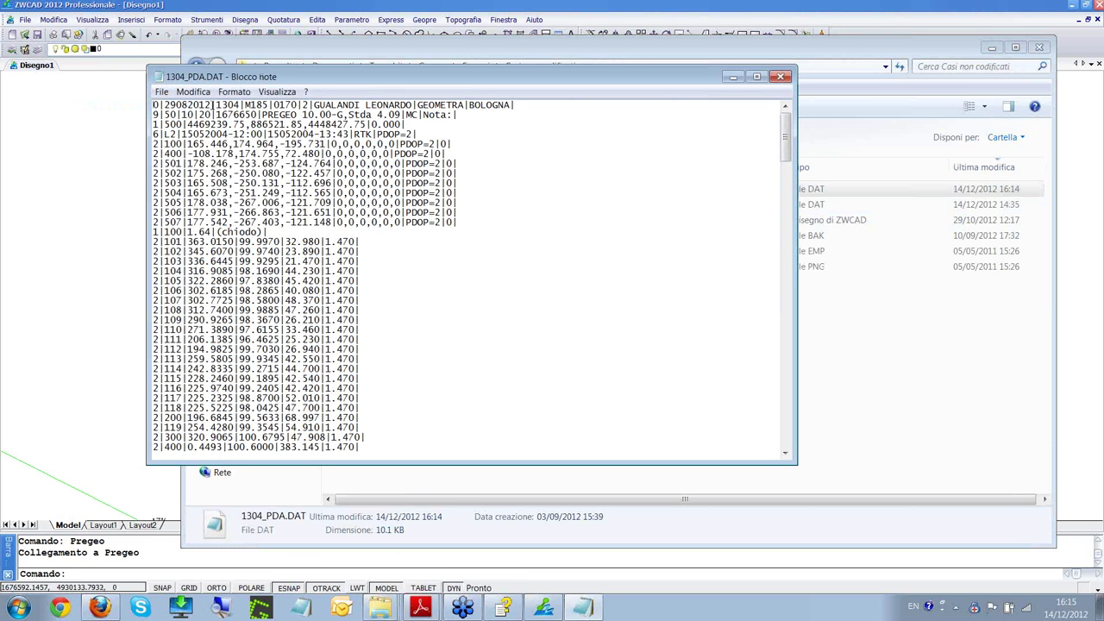
drag(226, 105, 245, 104)
click(779, 76)
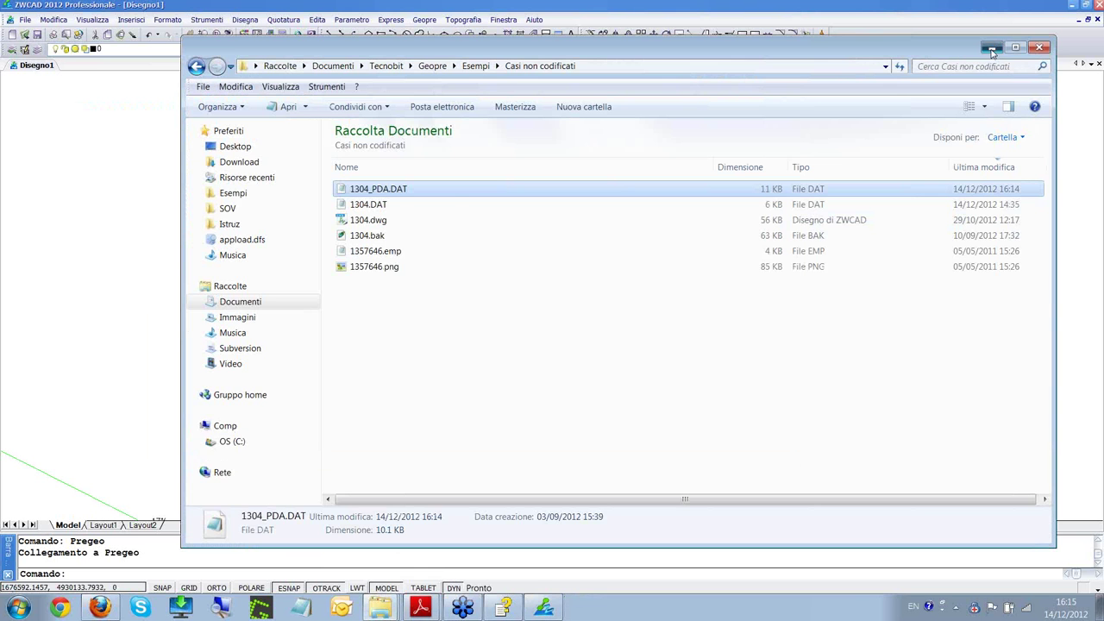
click(992, 47)
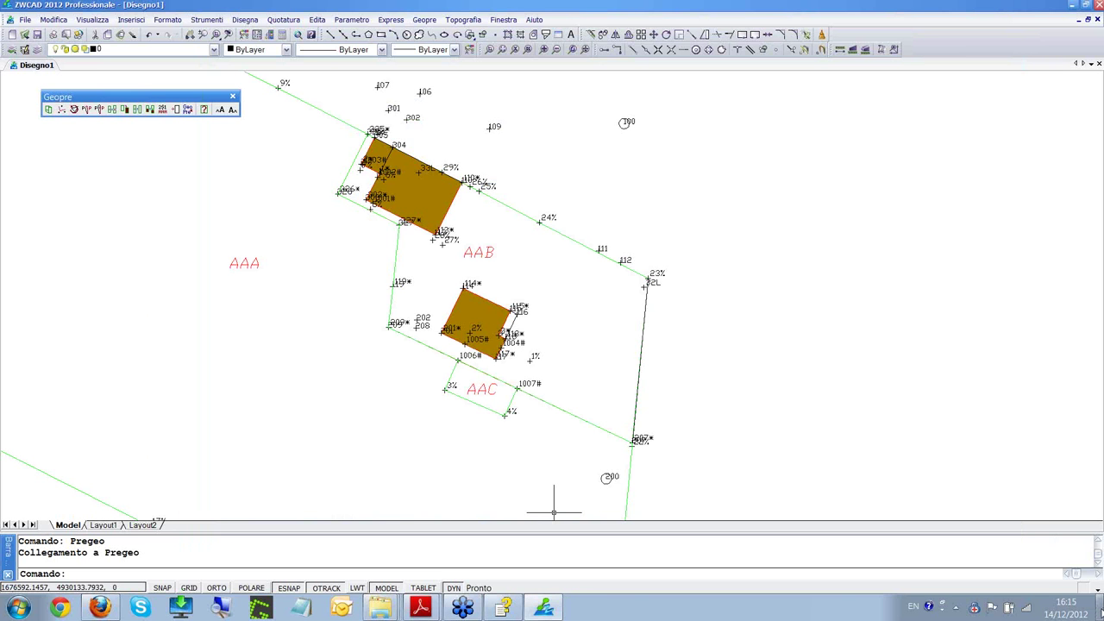
- Launch Pregeo 10 from the desktop and load the 2012 libretto 1304 S from the archive
click(1101, 614)
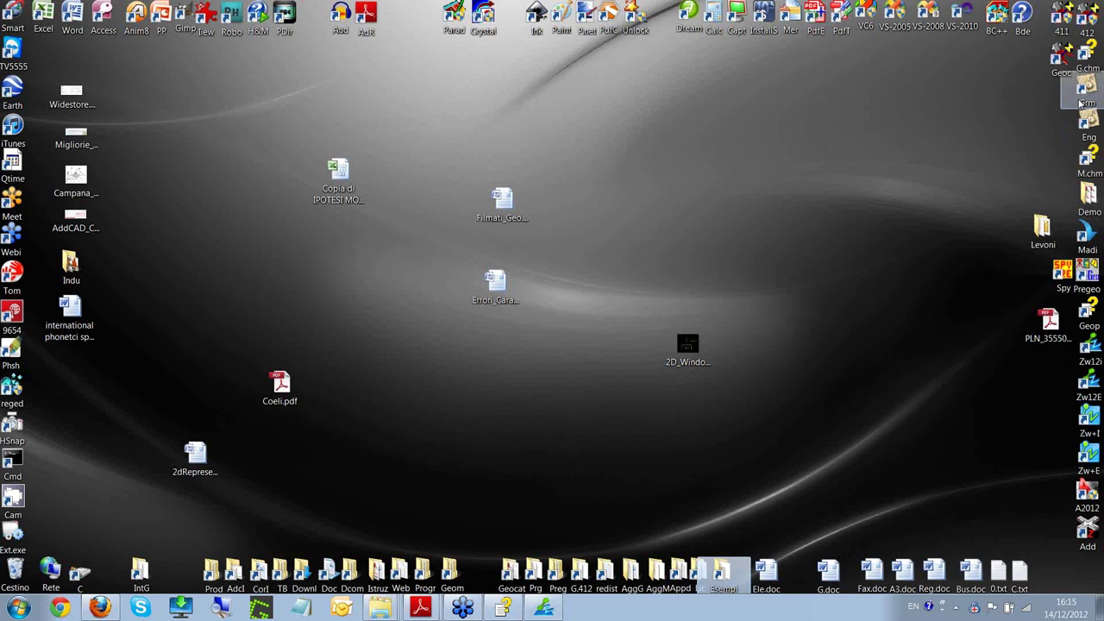
double_click(1099, 288)
click(529, 443)
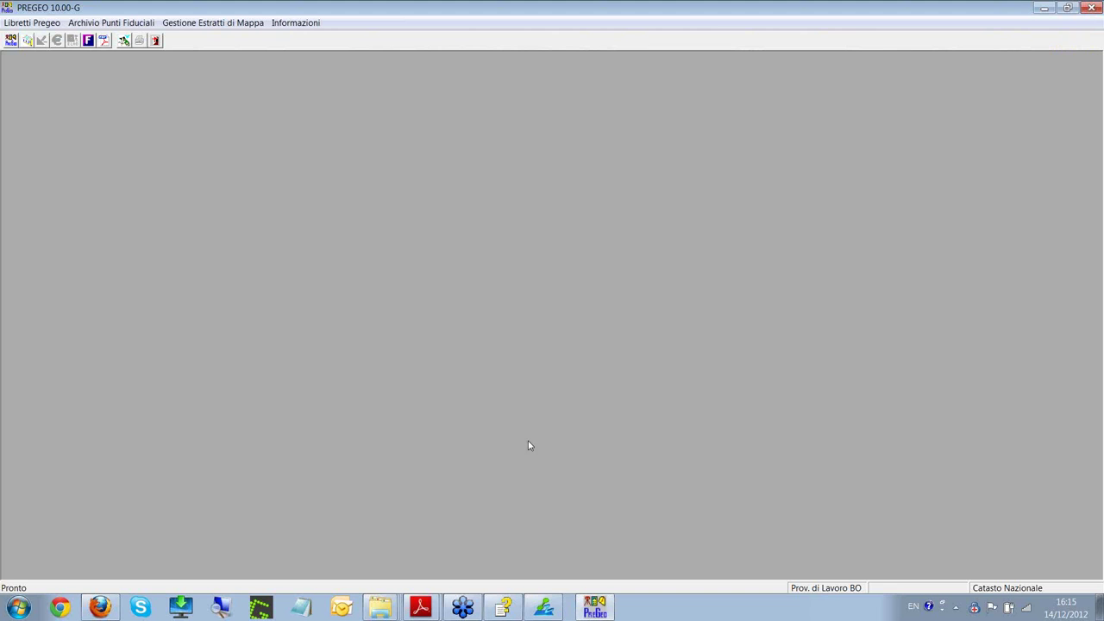
click(26, 23)
click(38, 53)
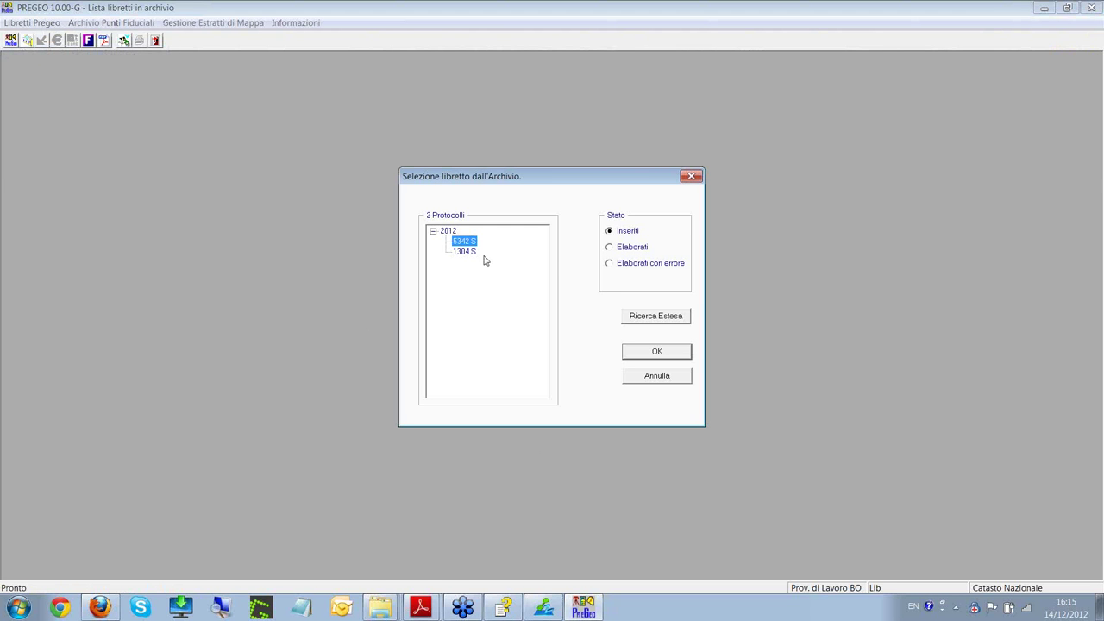
click(466, 252)
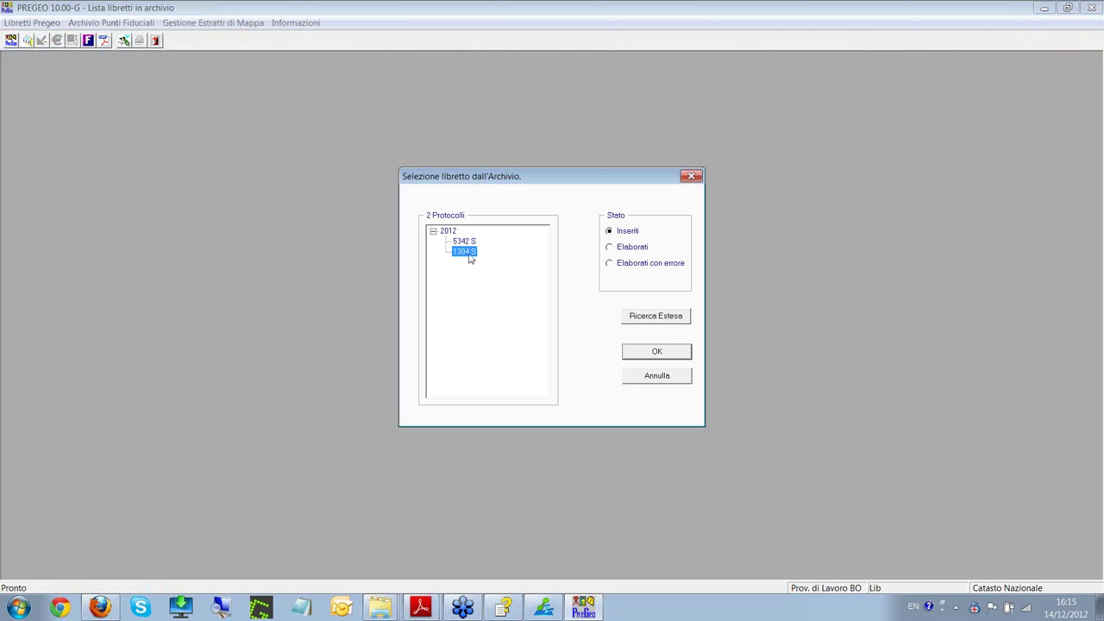
click(657, 352)
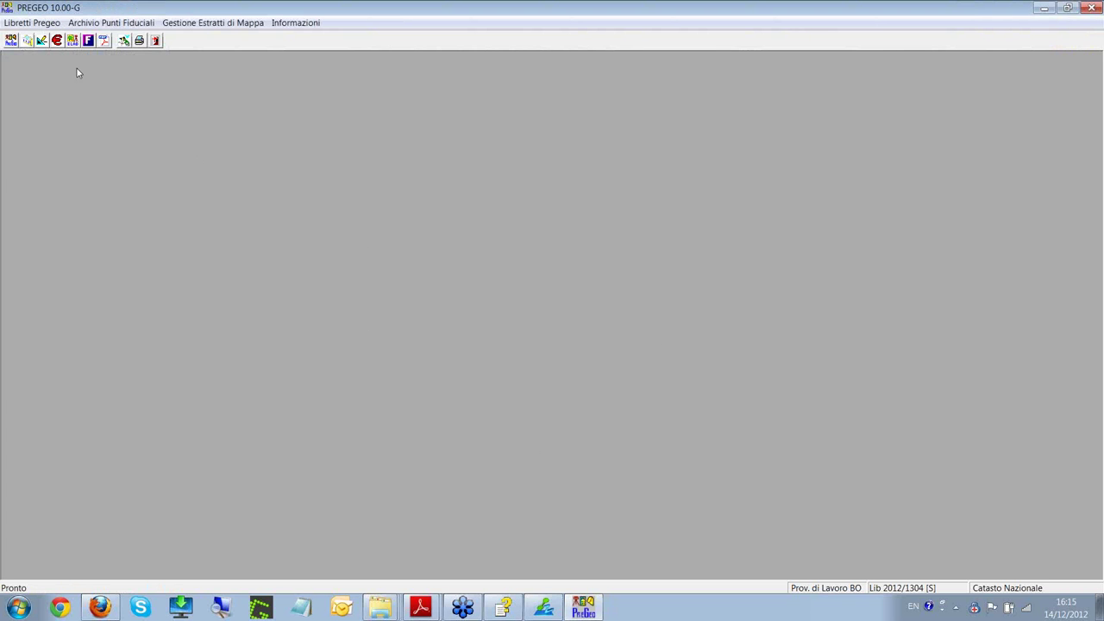
- Process the loaded libretto and reposition the updated map extract graphic window within the workspace
click(32, 23)
click(44, 93)
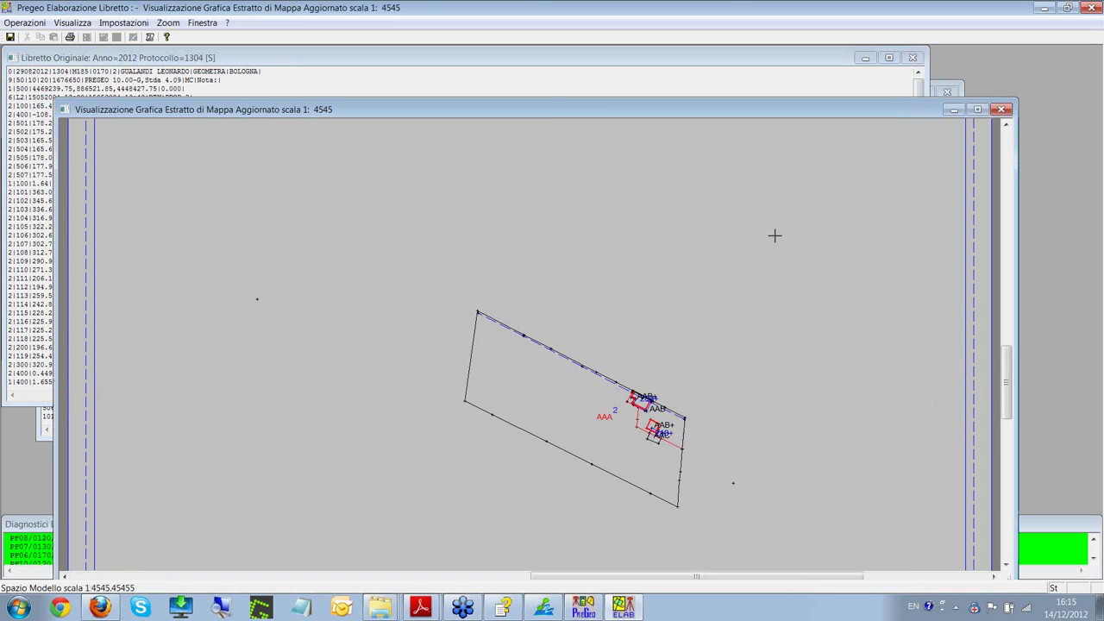
click(942, 111)
drag(536, 115, 504, 76)
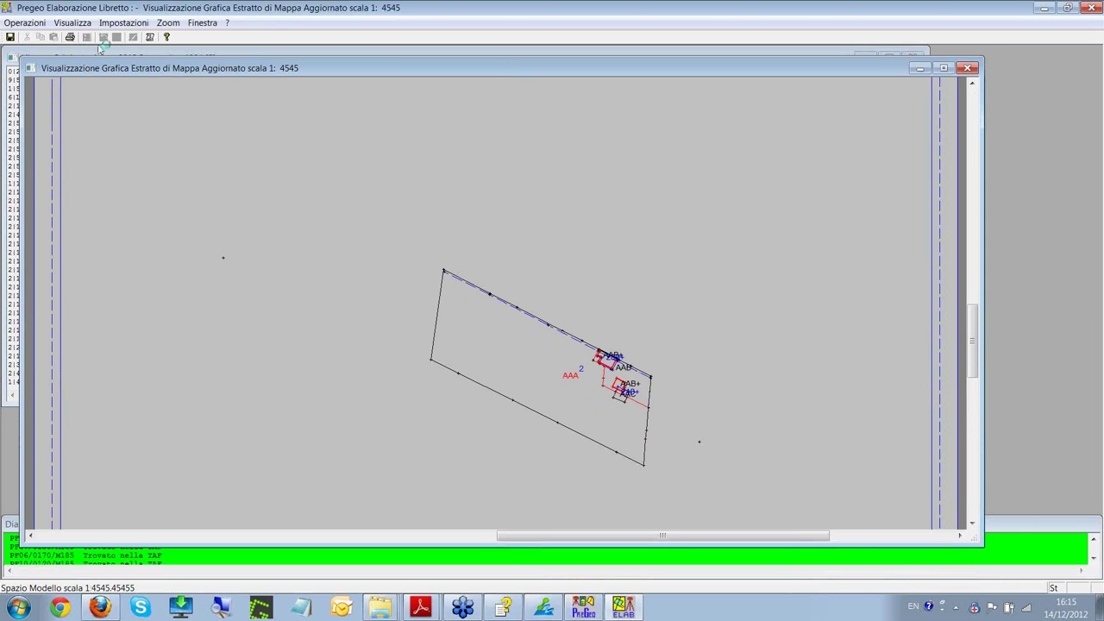
- Zoom in on the two buildings and parcels AAB and AAC in the updated map extract to examine the result
click(167, 22)
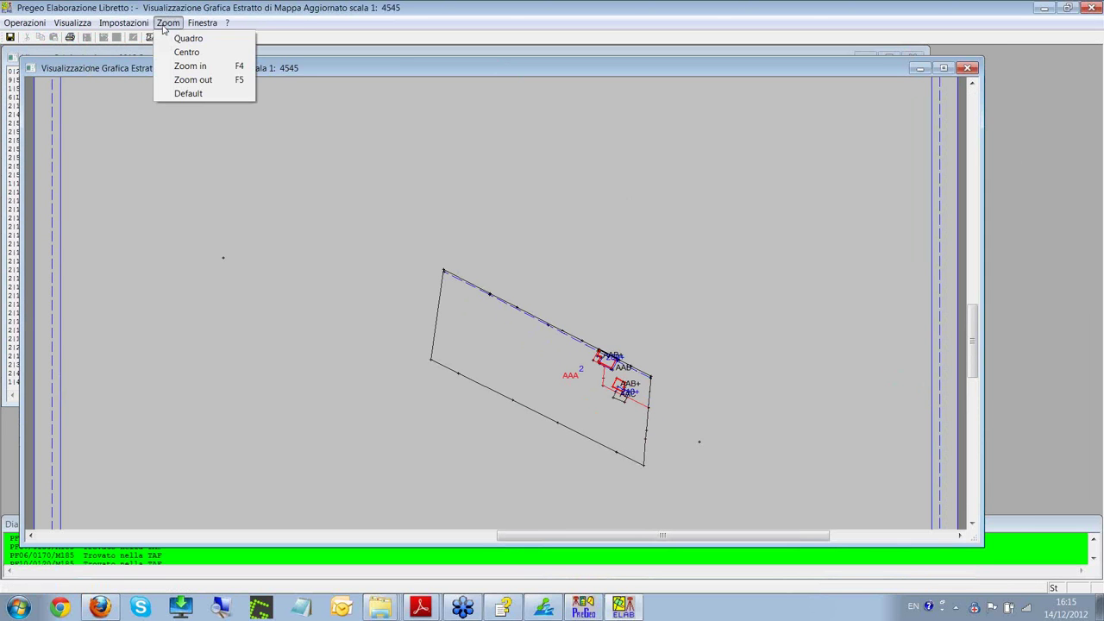
click(177, 36)
drag(556, 332, 669, 441)
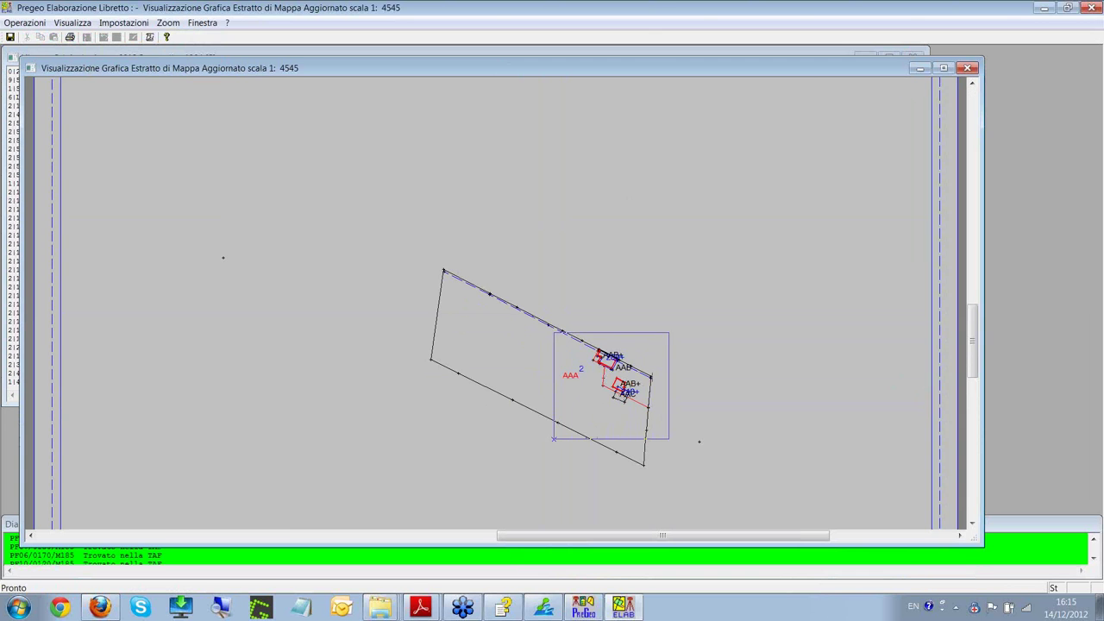
drag(975, 369, 984, 322)
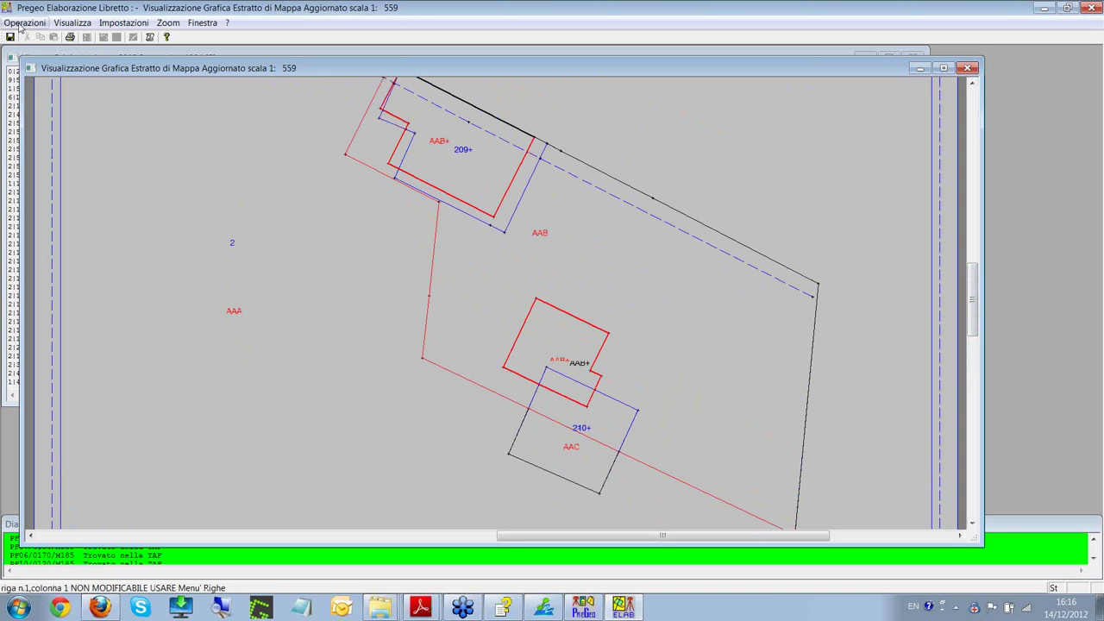
- Close the updated map extract view and exit the libretto processing module
click(22, 24)
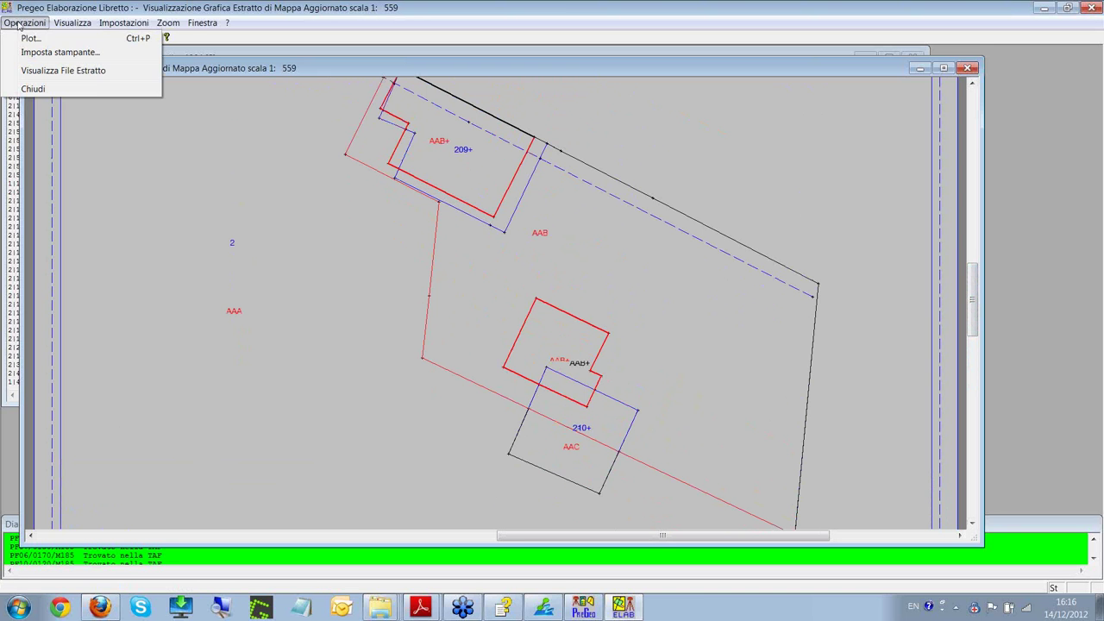
click(33, 90)
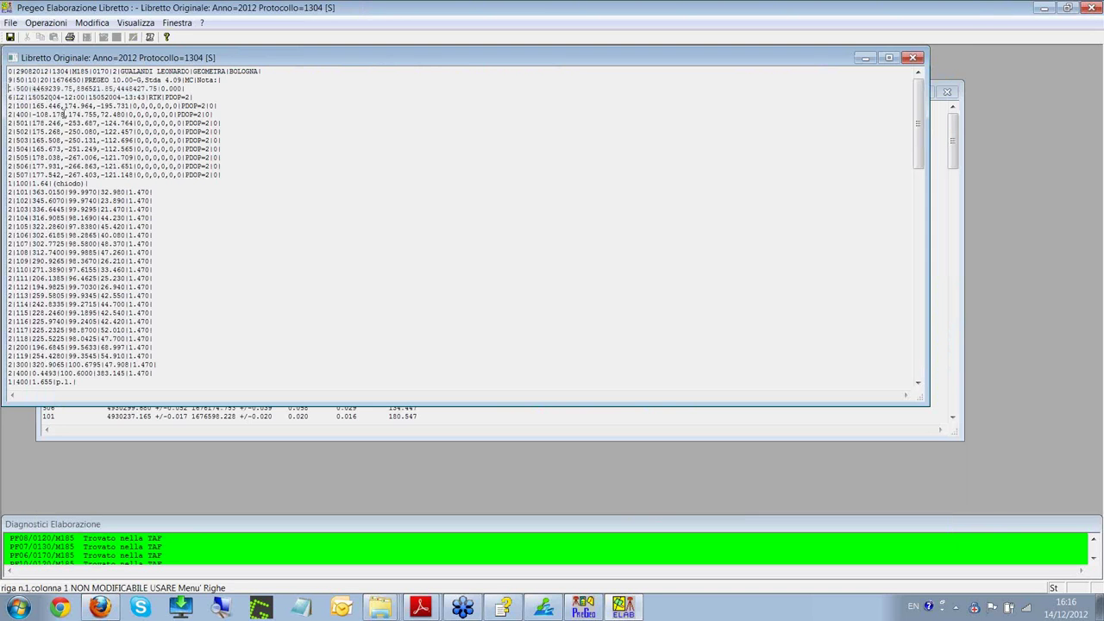
click(10, 22)
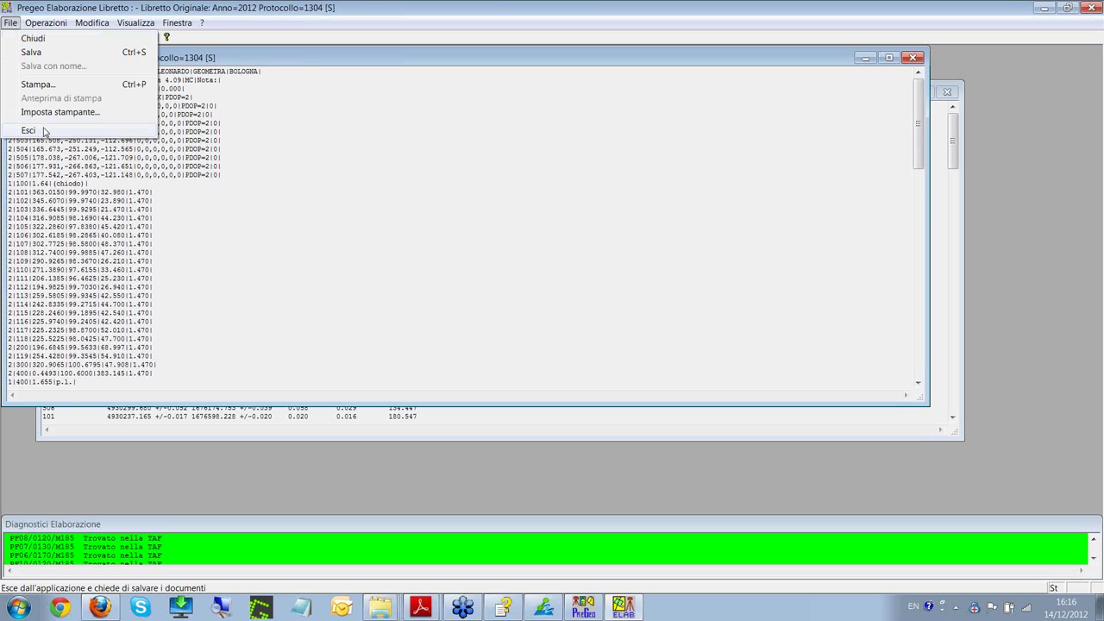
click(43, 131)
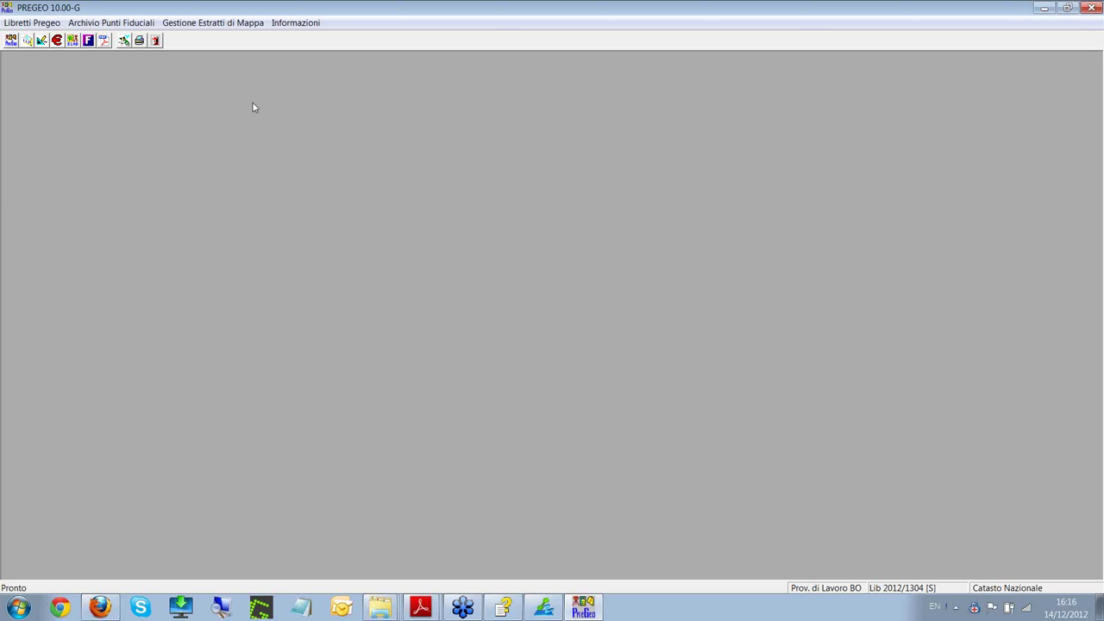
- Open the Modello Censuario of libretto 2012/1304 to examine the Tipo Mappale rows, and exit Pregeo
click(32, 22)
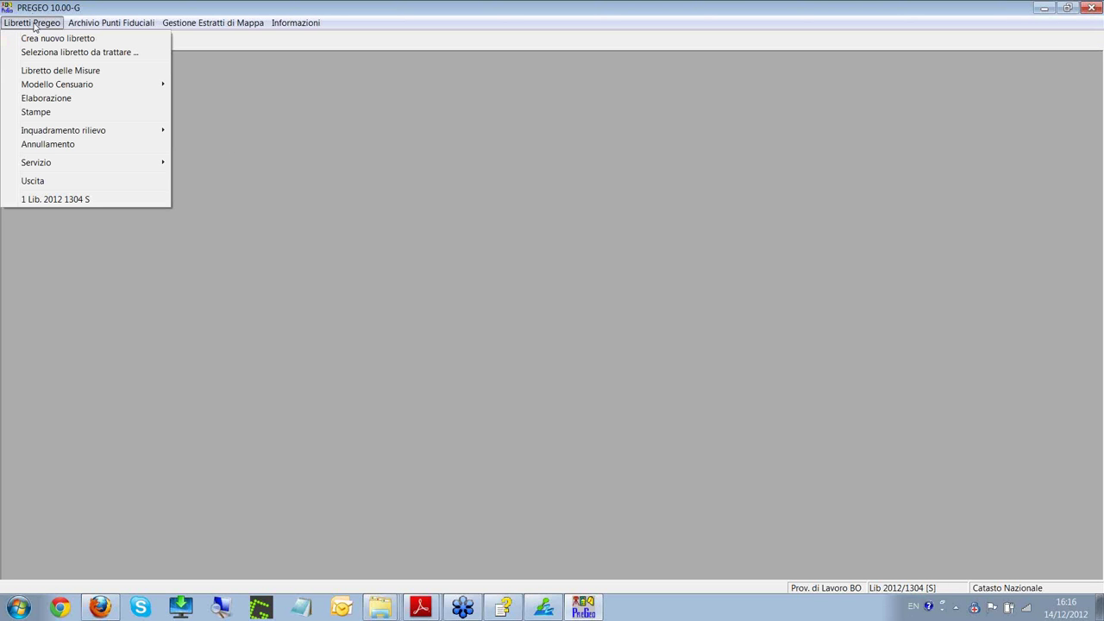
mouse_move(65, 86)
click(187, 86)
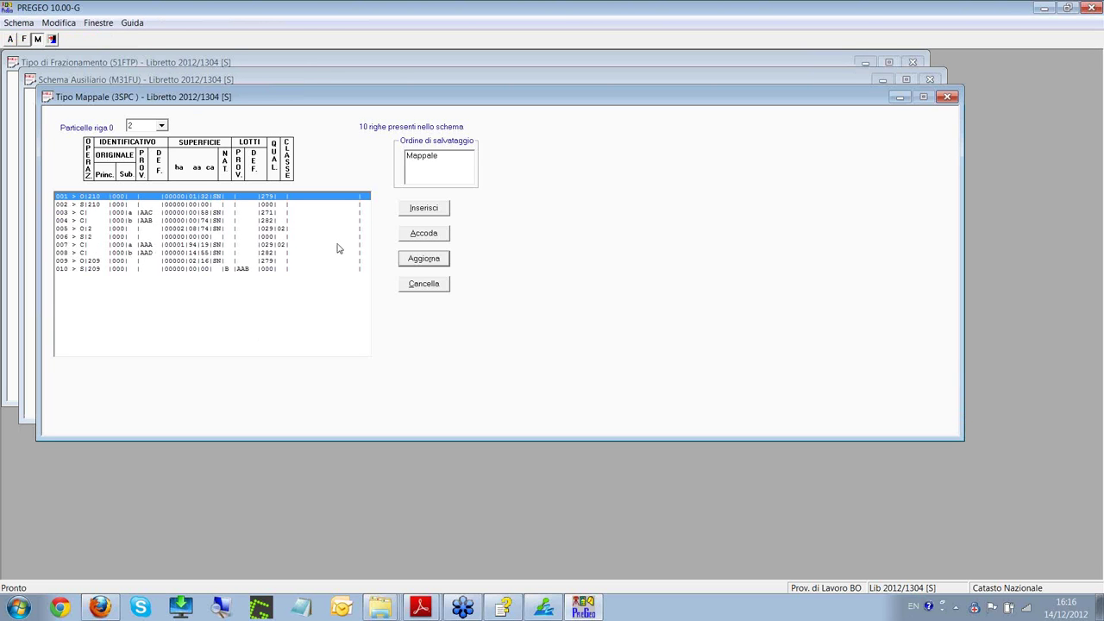
click(1093, 8)
click(558, 337)
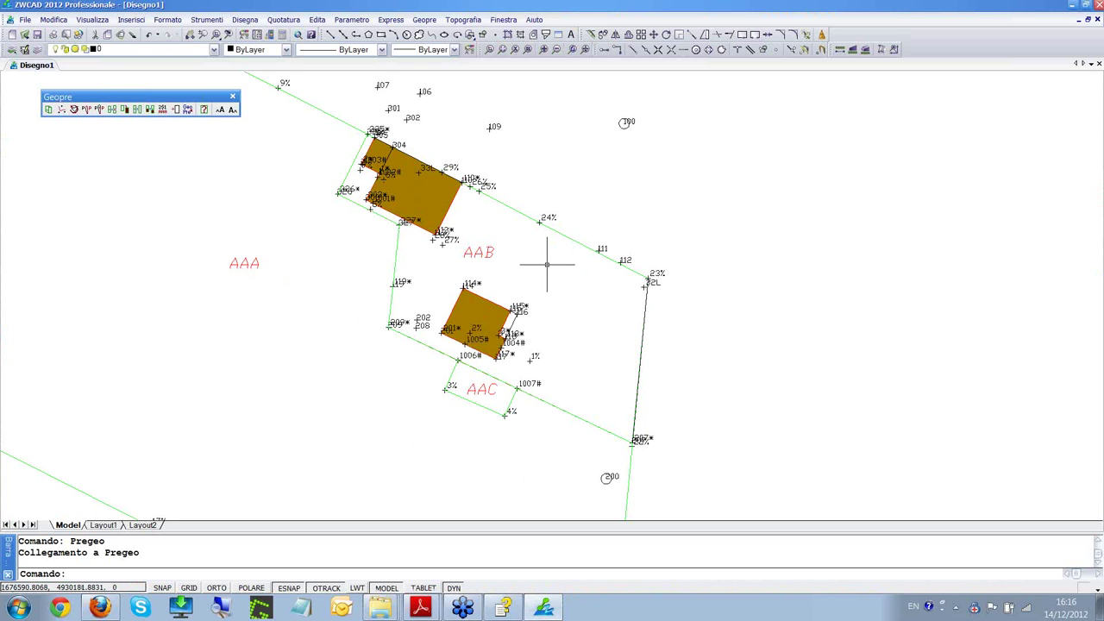
- Close the Geopre toolbar in ZWCAD, switch to GEOCAT and create a new field libretto
click(233, 97)
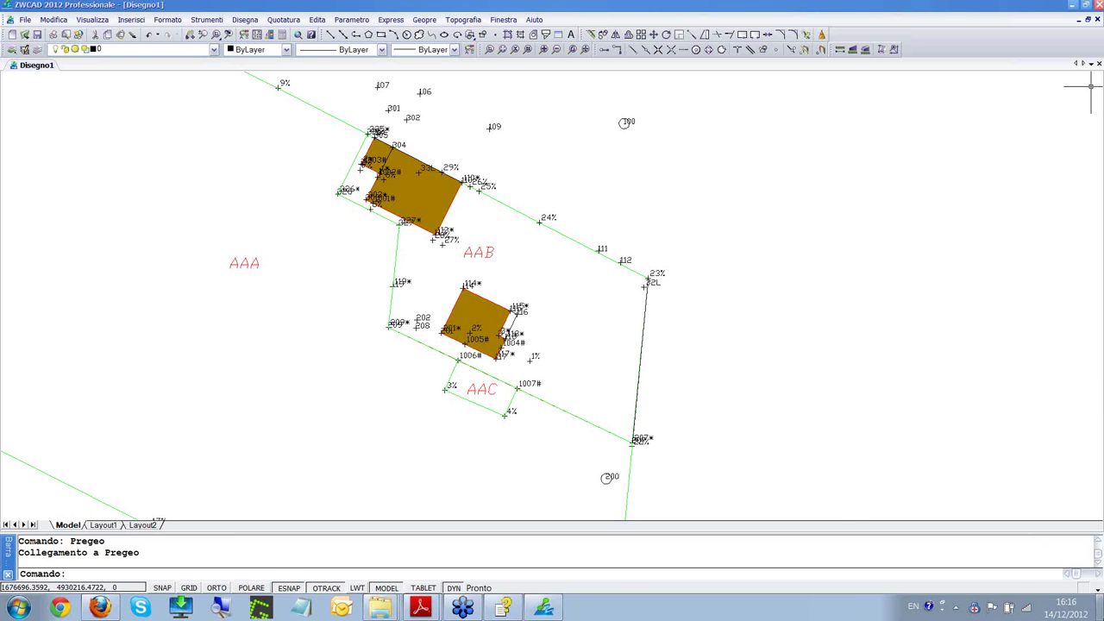
click(1100, 609)
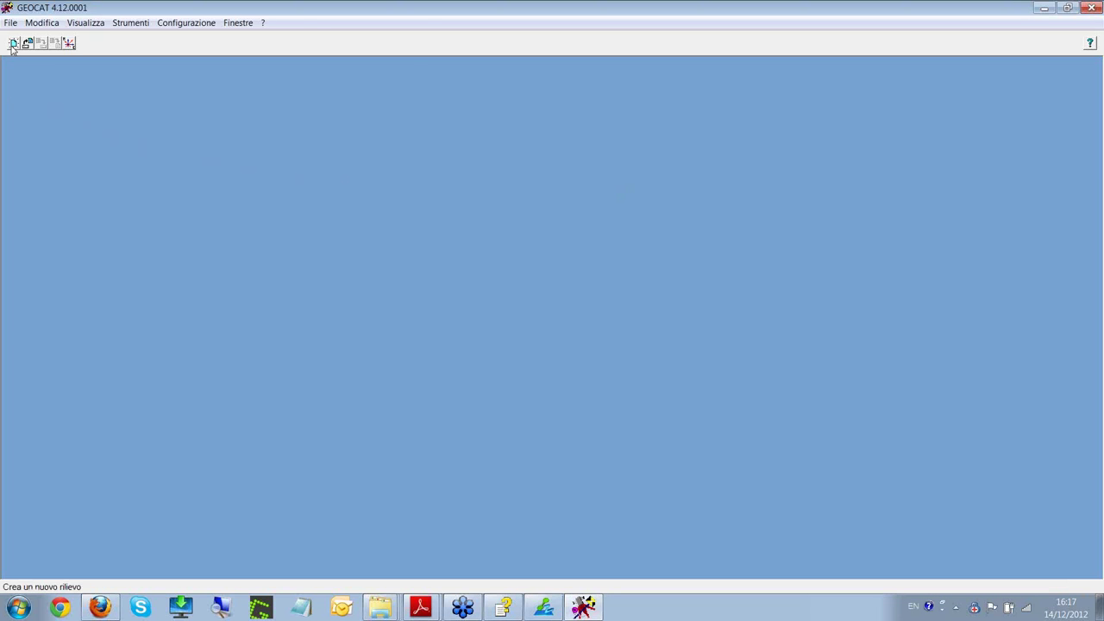
click(13, 43)
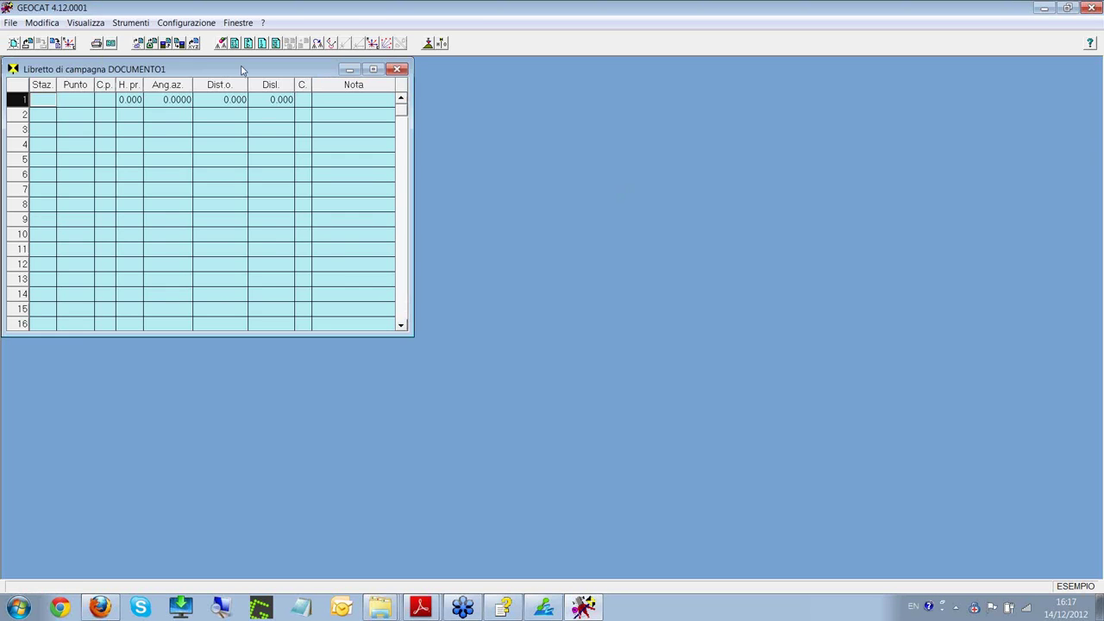
drag(241, 69, 273, 104)
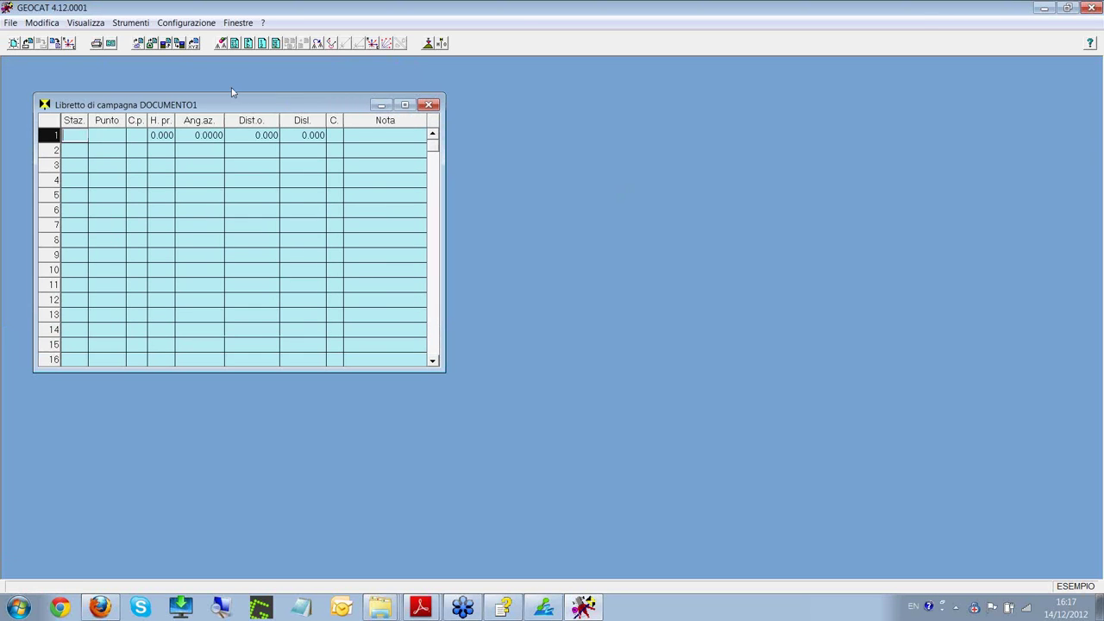
- Start a coordinate file import and open 1_SEP_VIRG.XYZ in Notepad to examine its comma-separated point rows, then close it
click(195, 47)
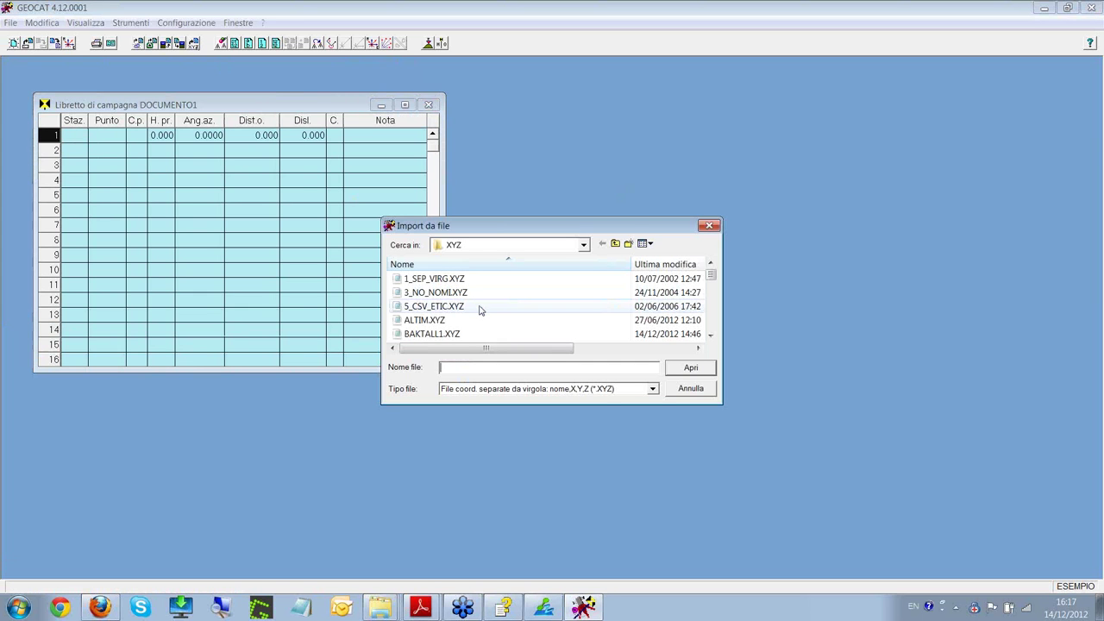
click(653, 389)
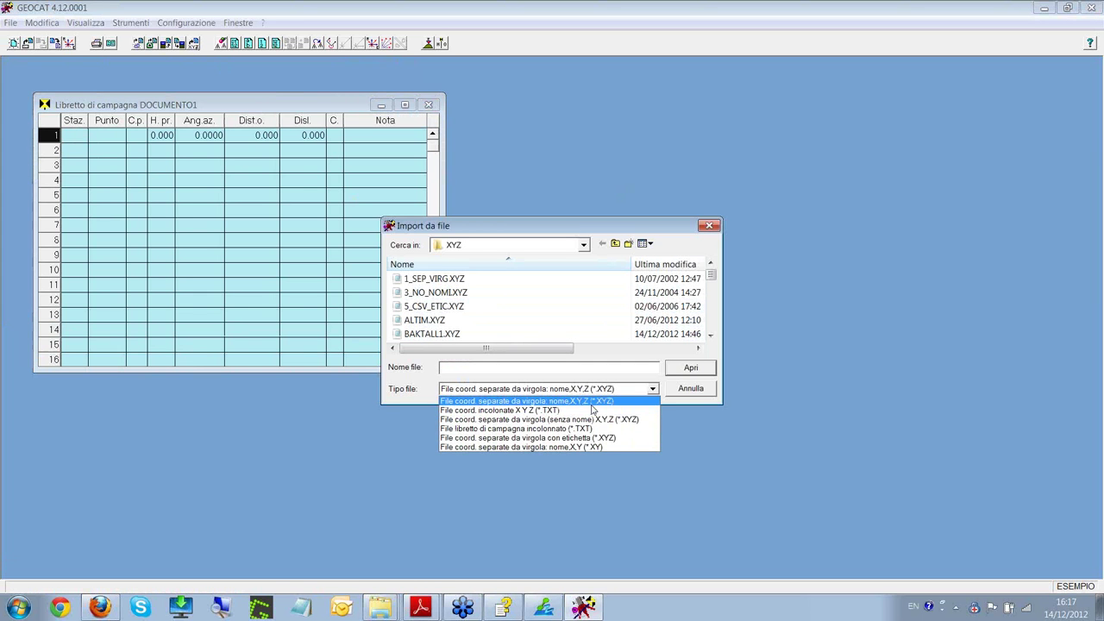
click(460, 281)
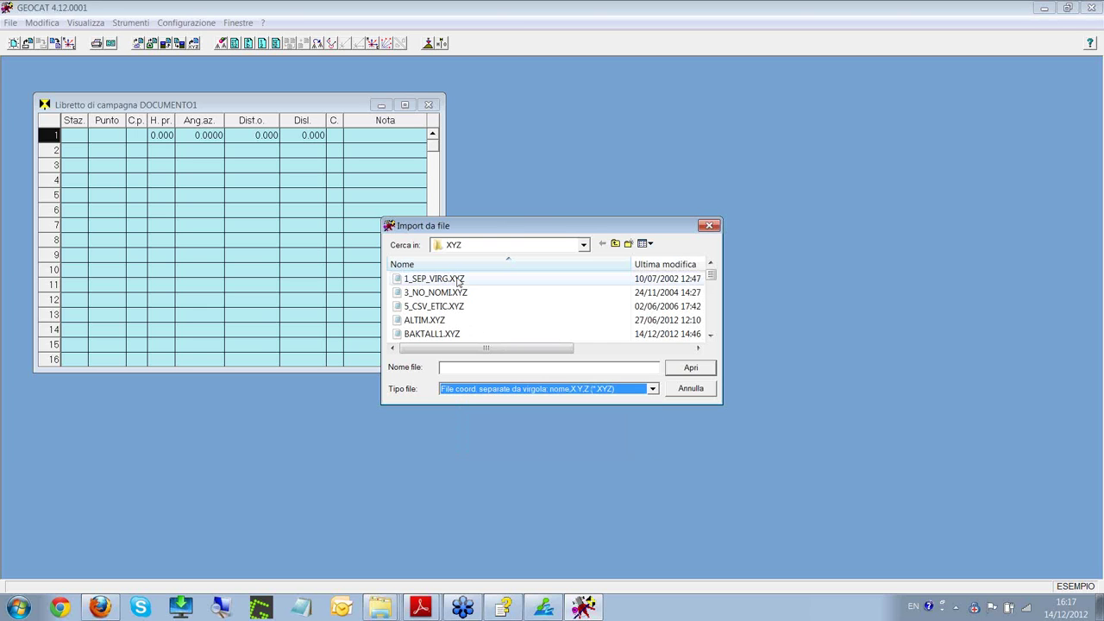
click(458, 280)
right_click(458, 280)
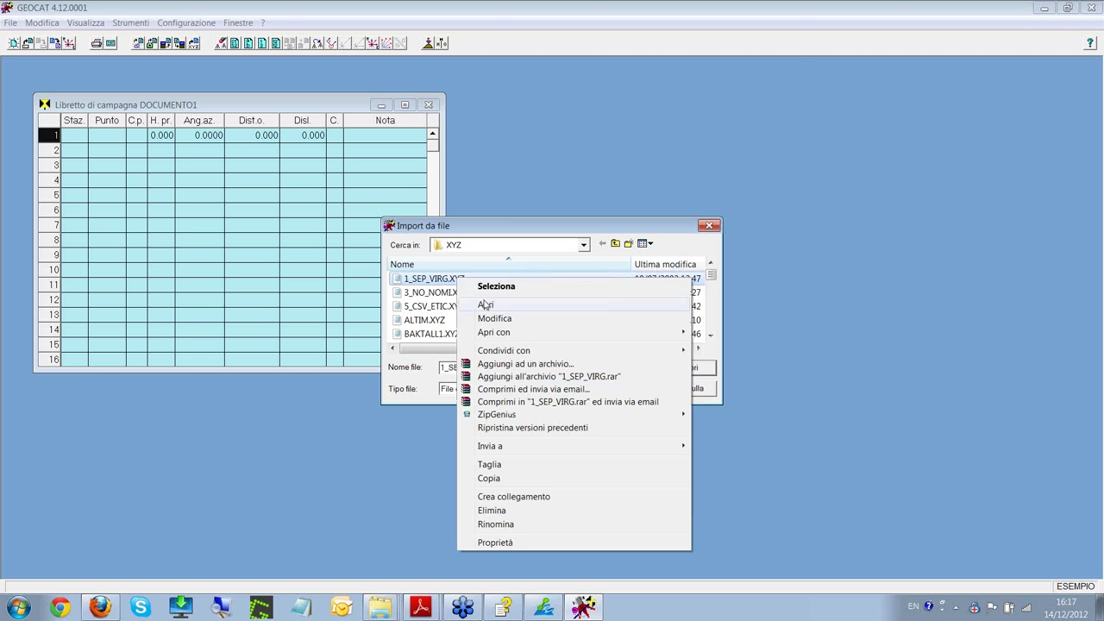
click(494, 318)
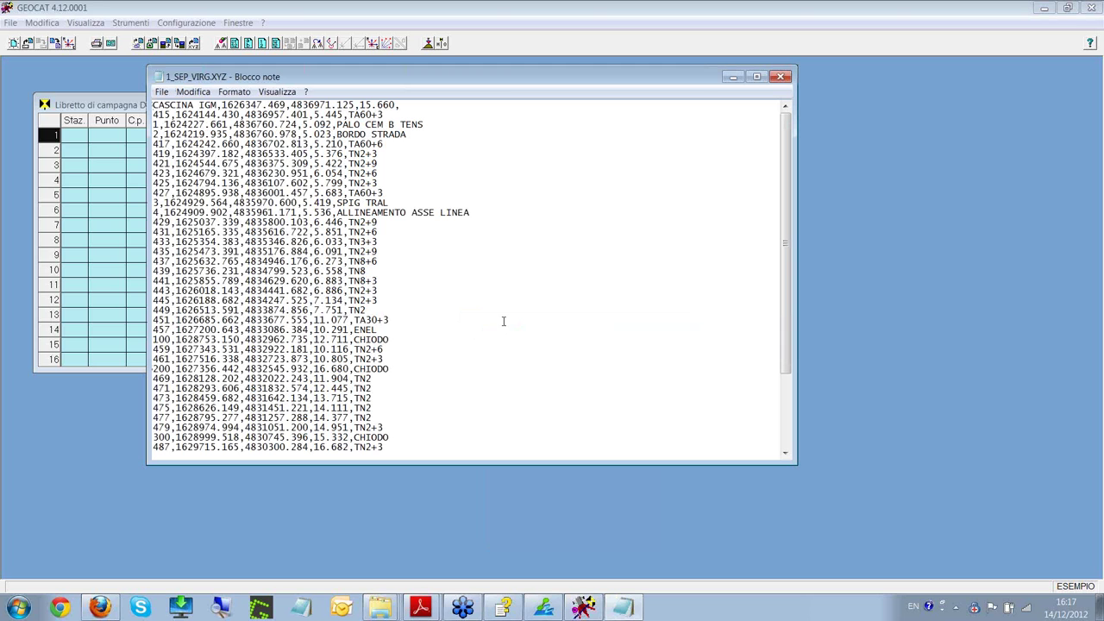
drag(153, 144, 386, 145)
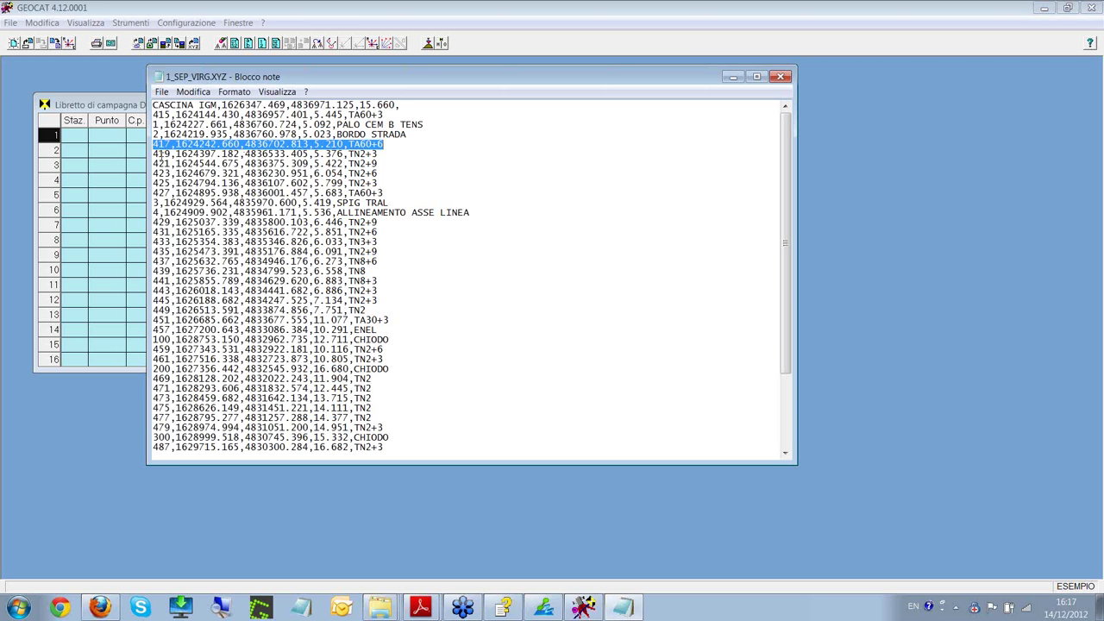
click(384, 157)
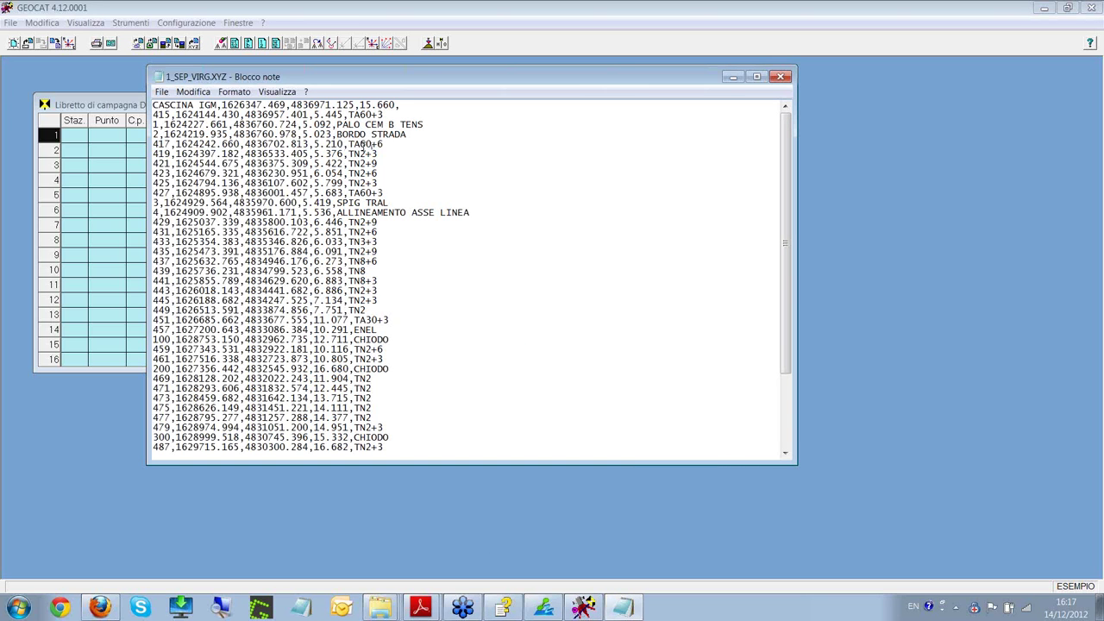
click(780, 77)
- Review the file types available for import, cancel the import and close the empty field libretto
click(652, 389)
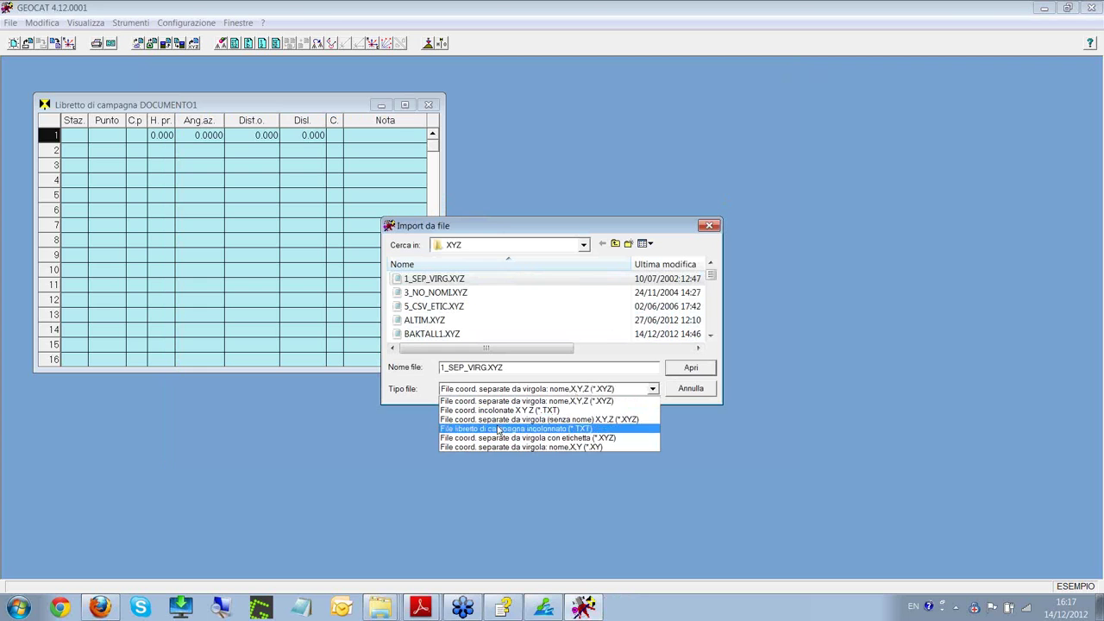
click(691, 391)
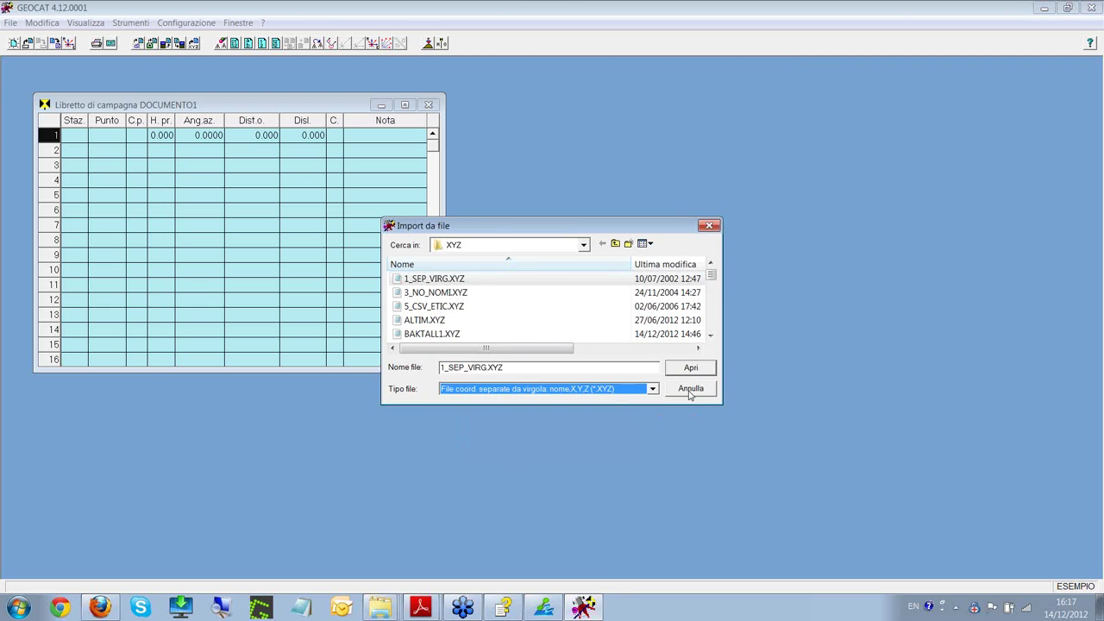
click(690, 393)
click(429, 105)
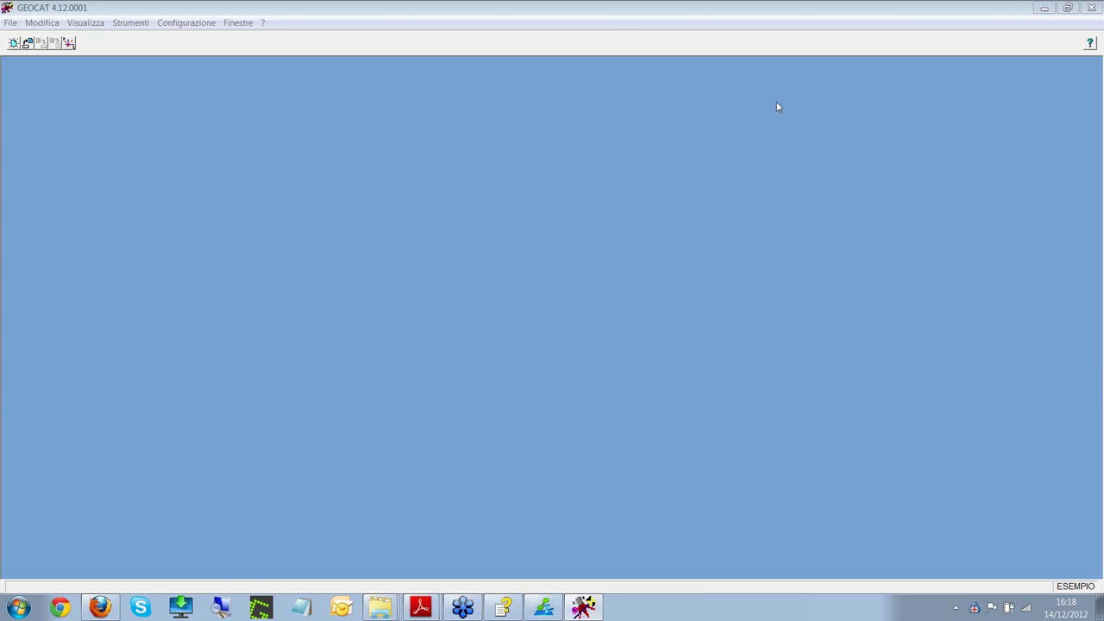
- Open the recent survey BAKTALL1.DB and reposition its field libretto window in the workspace's upper corner
click(559, 19)
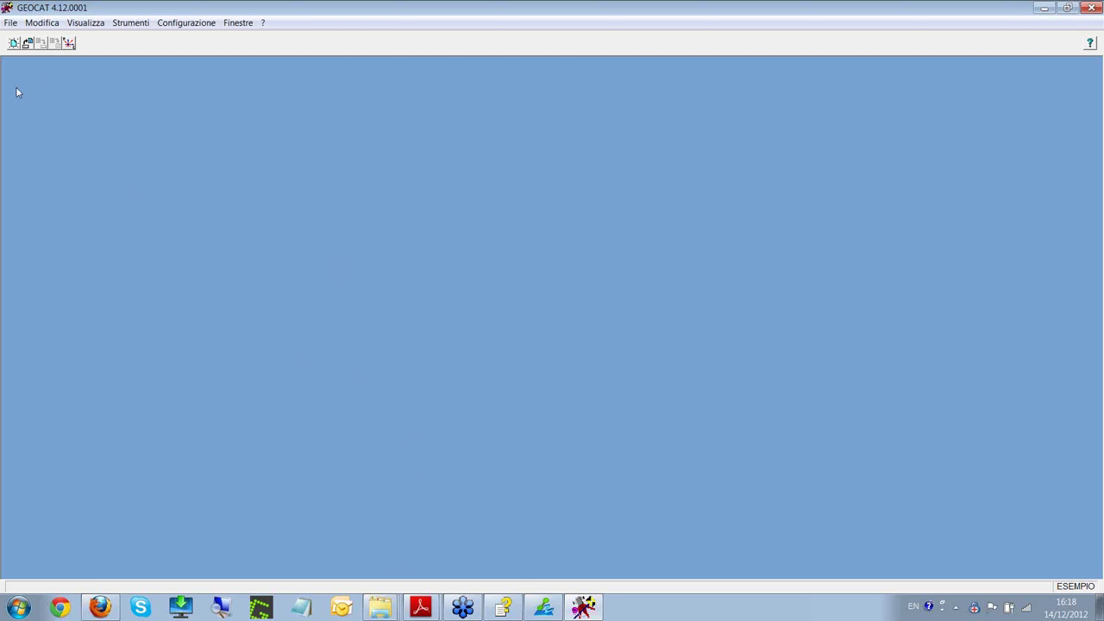
click(10, 23)
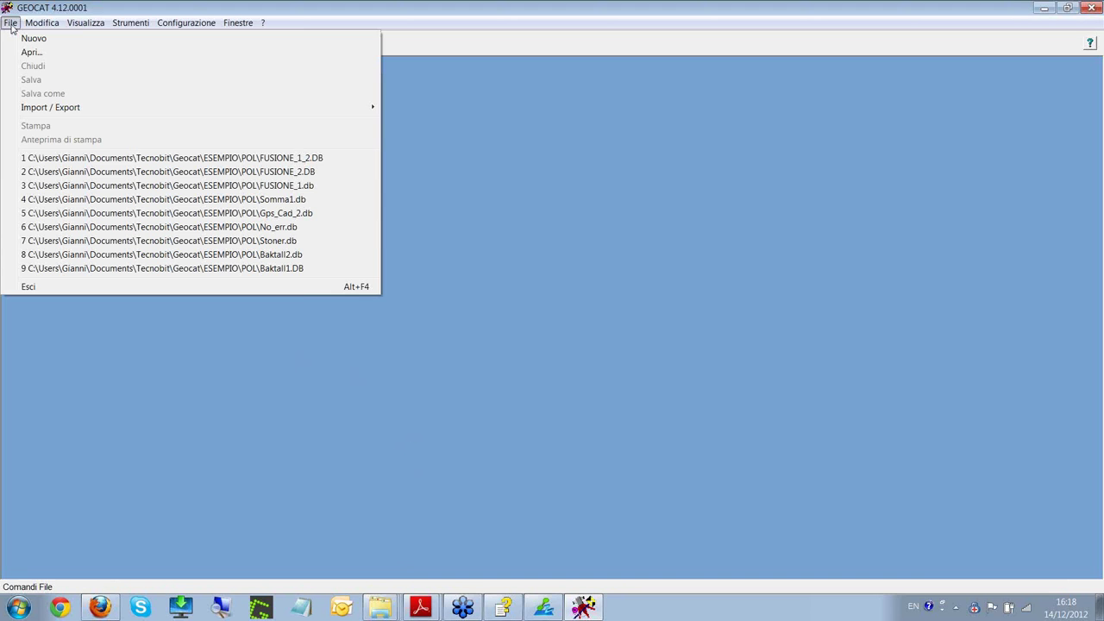
click(247, 268)
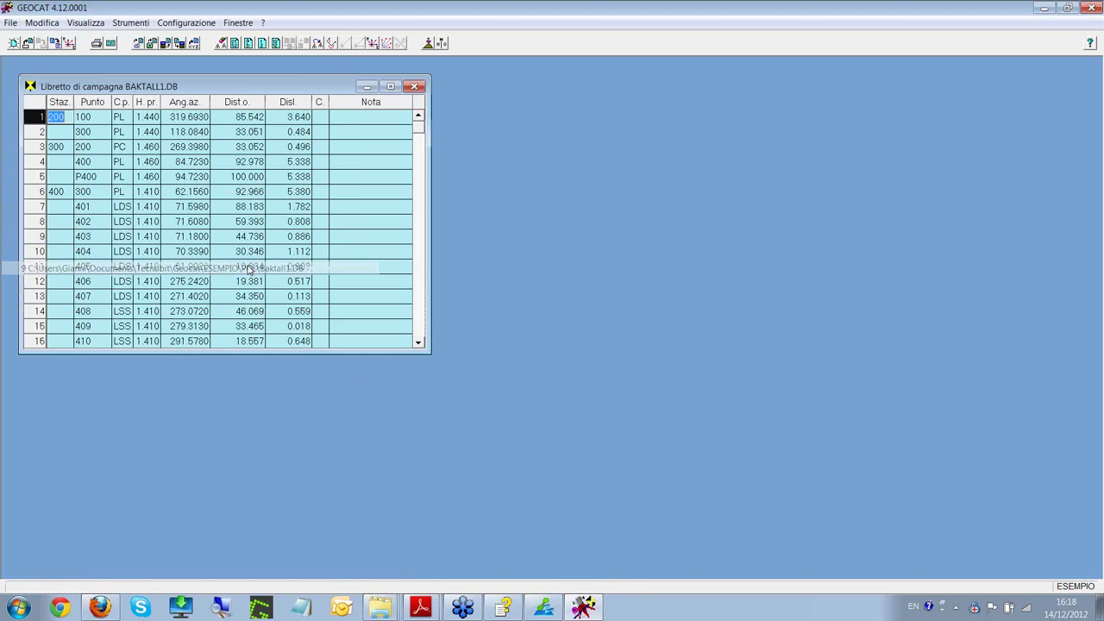
drag(251, 89, 236, 73)
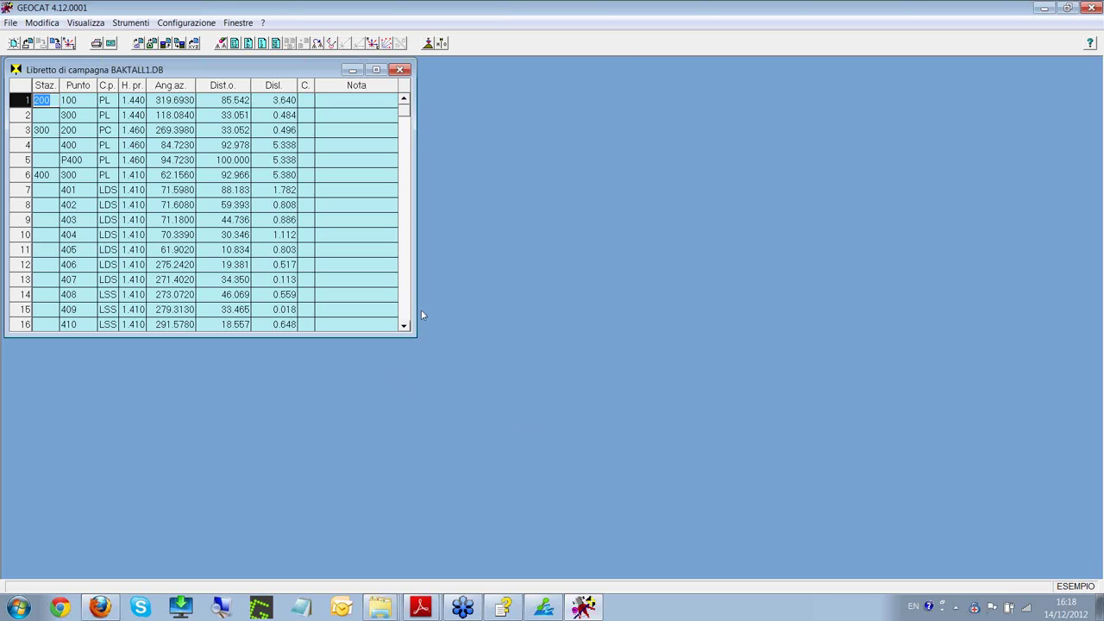
- Confirm point 501 with an absolute elevation of 1000.000 as the survey's elevation benchmark
click(427, 43)
drag(559, 237, 574, 153)
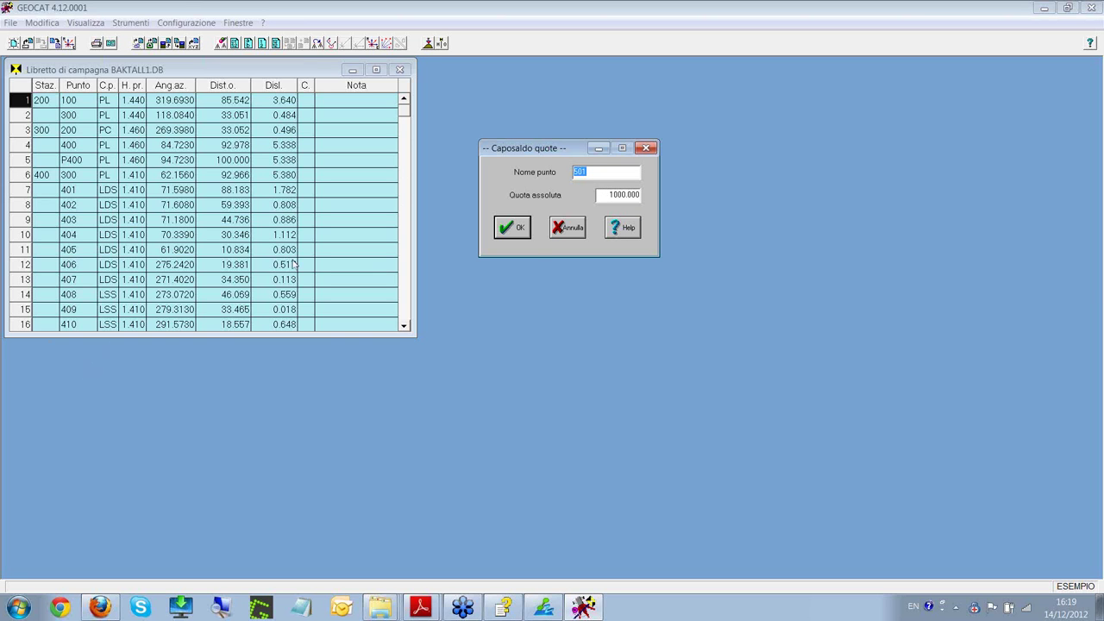
click(518, 231)
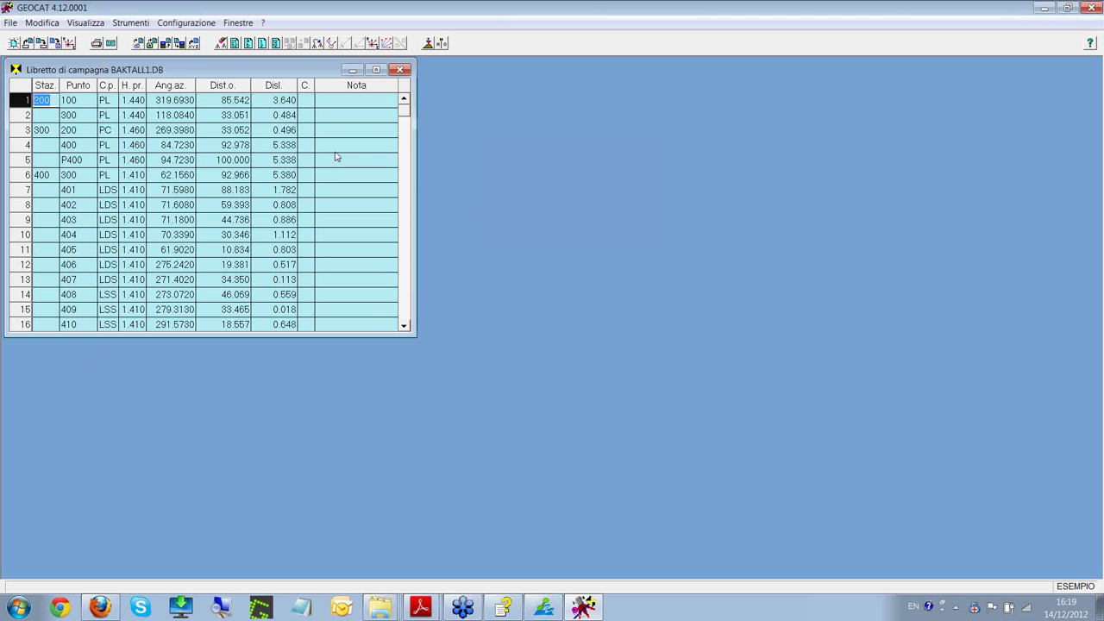
- Run the Calcolo reale on the survey, check point 501's elevation in the results table, and close the table
right_click(489, 161)
click(551, 272)
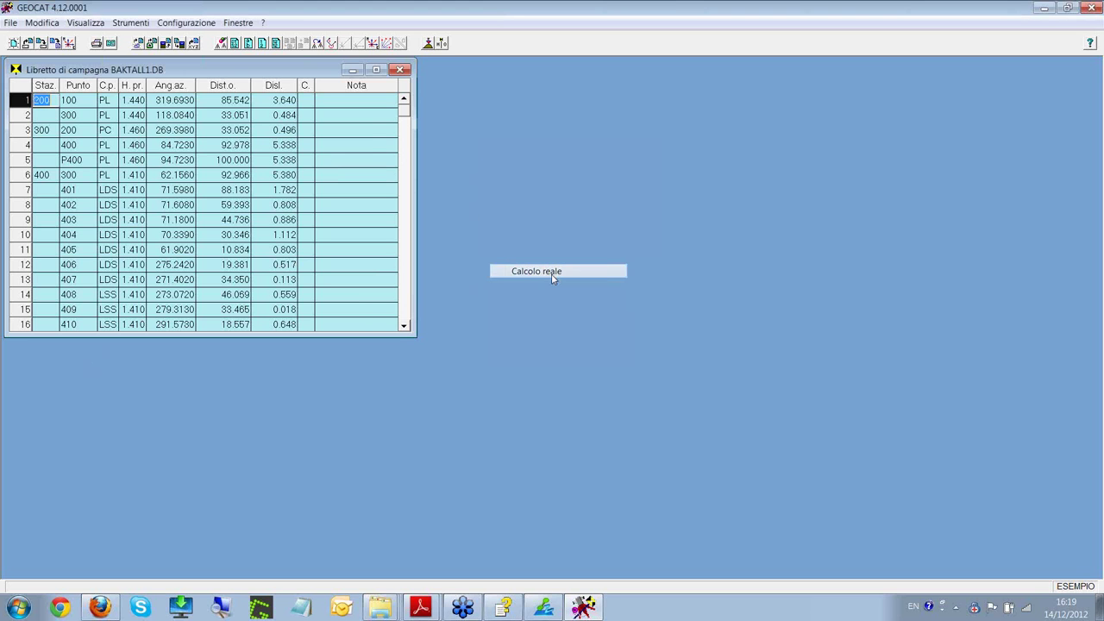
drag(206, 104, 608, 71)
drag(608, 338, 629, 517)
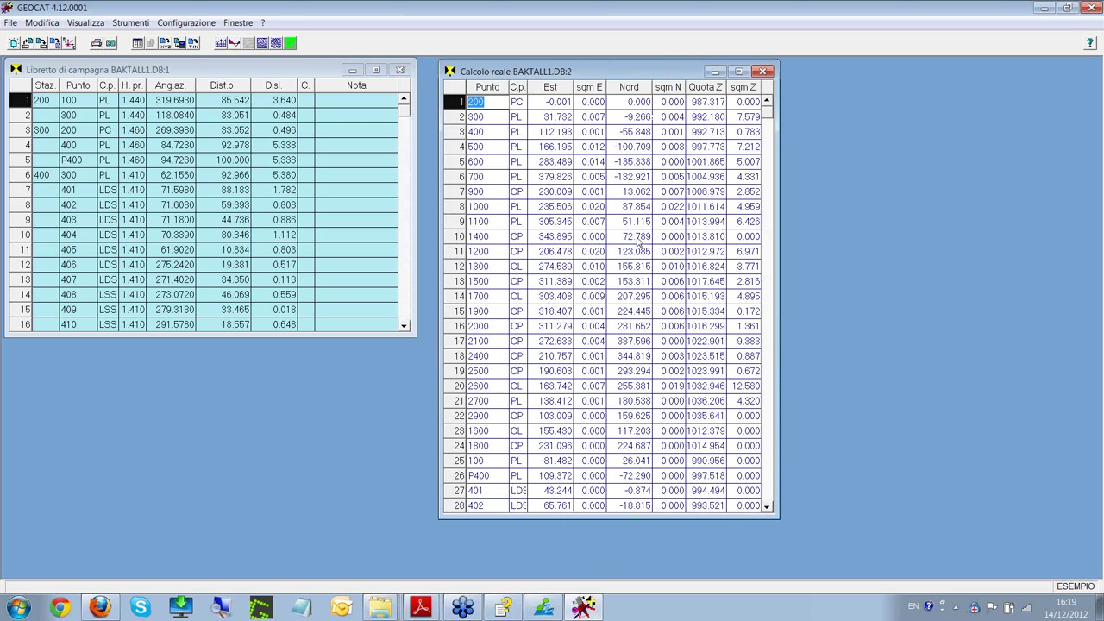
mouse_move(763, 120)
mouse_down()
mouse_move(767, 267)
mouse_move(774, 136)
mouse_up()
click(465, 164)
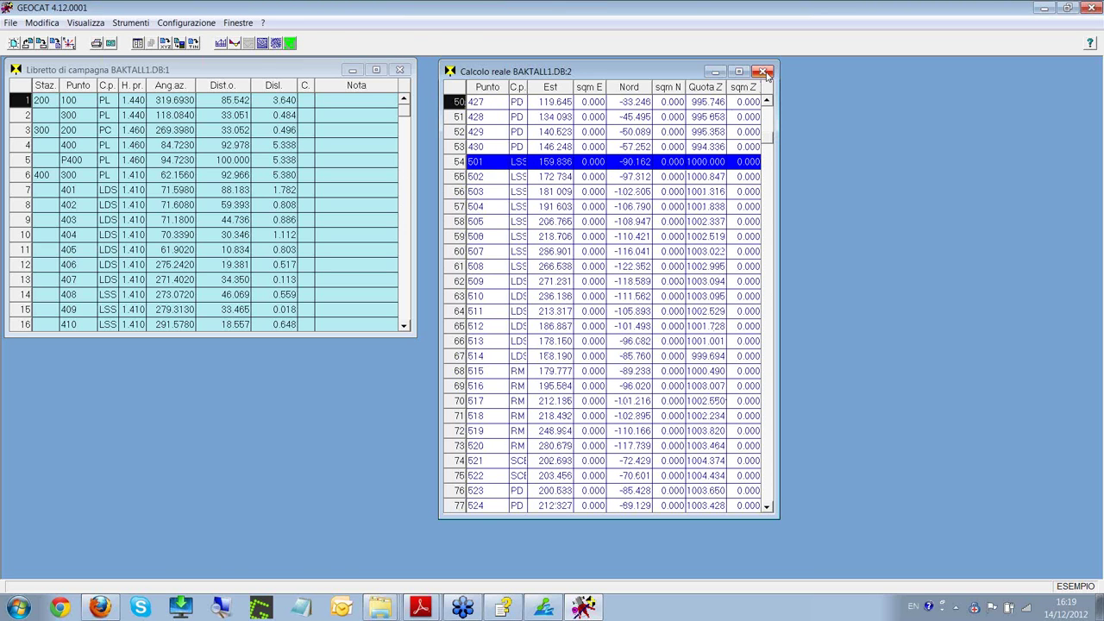
click(763, 72)
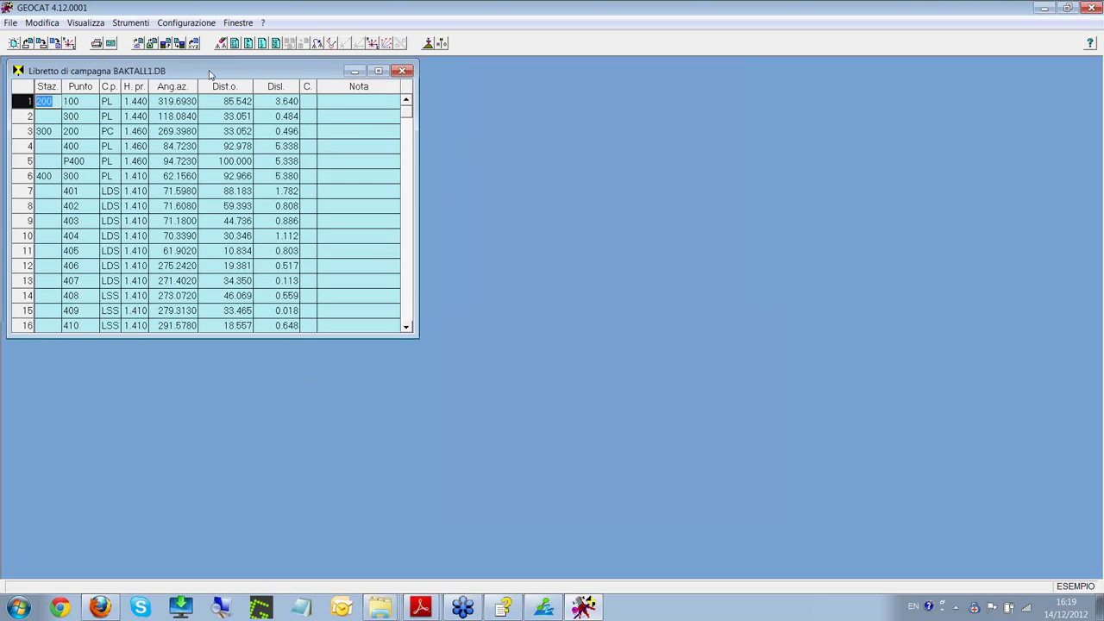
- Try to generate the Curve di livello for the survey BAKTALL1.DB
right_click(559, 176)
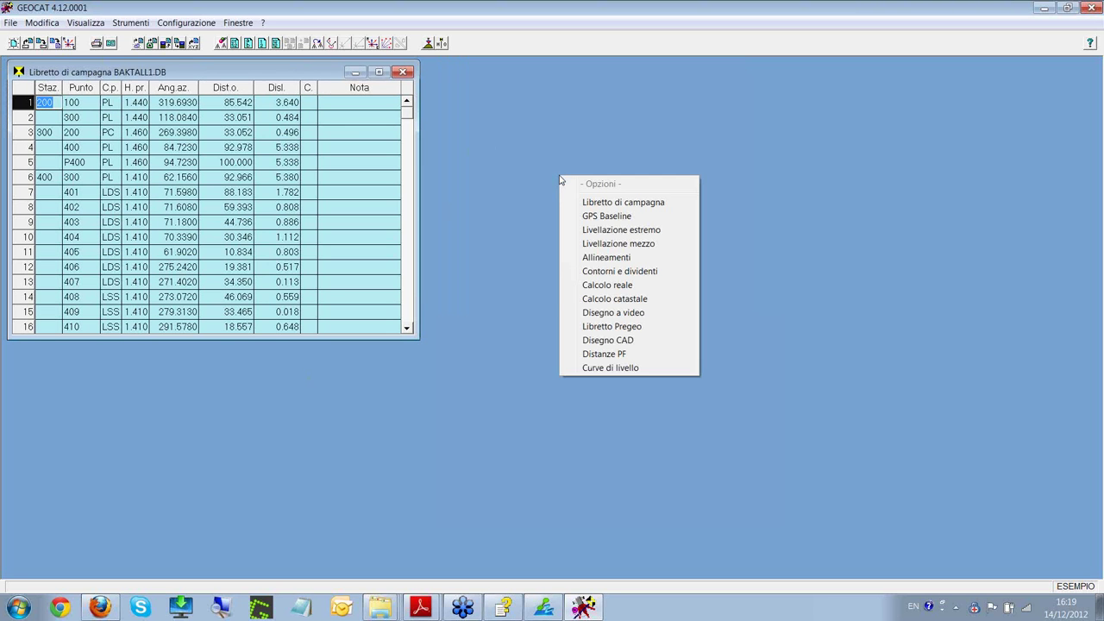
click(640, 372)
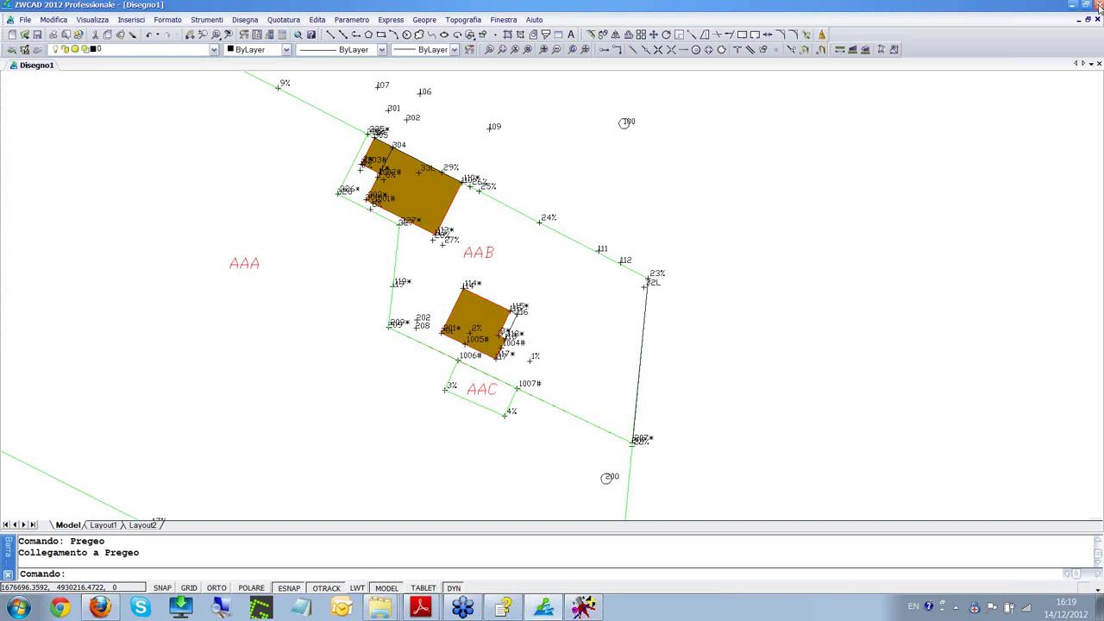
- Close ZWCAD, saving the open drawing Disegno1 in the DWG folder under an edited file name
click(1098, 5)
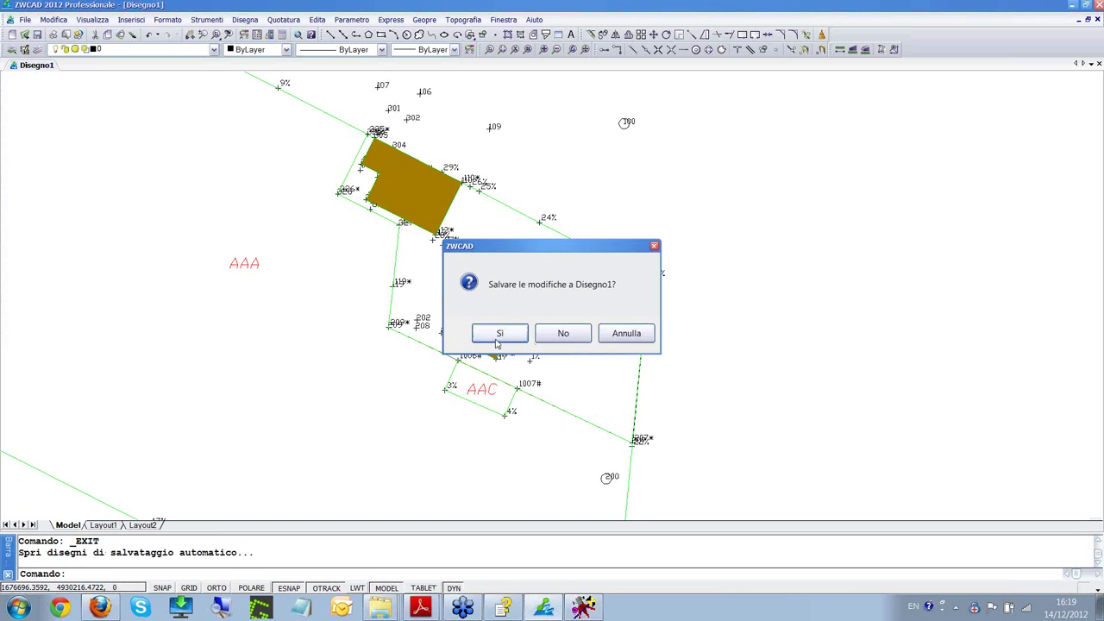
click(498, 333)
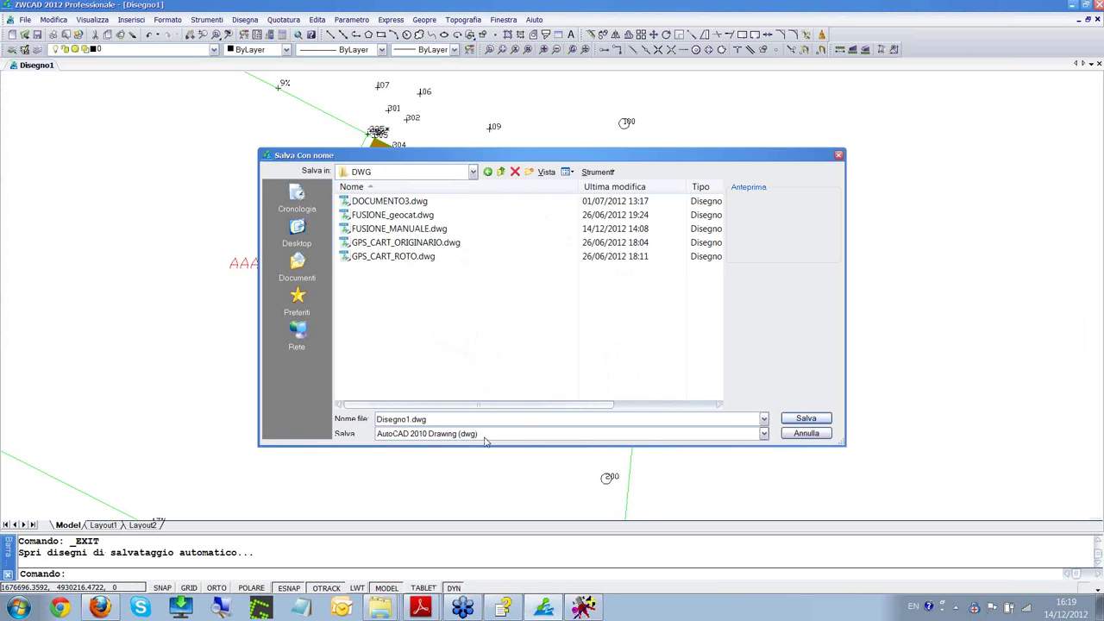
click(438, 419)
key(Home)
key(Delete)
key(Delete)
key(Caps_Lock)
key(Return)
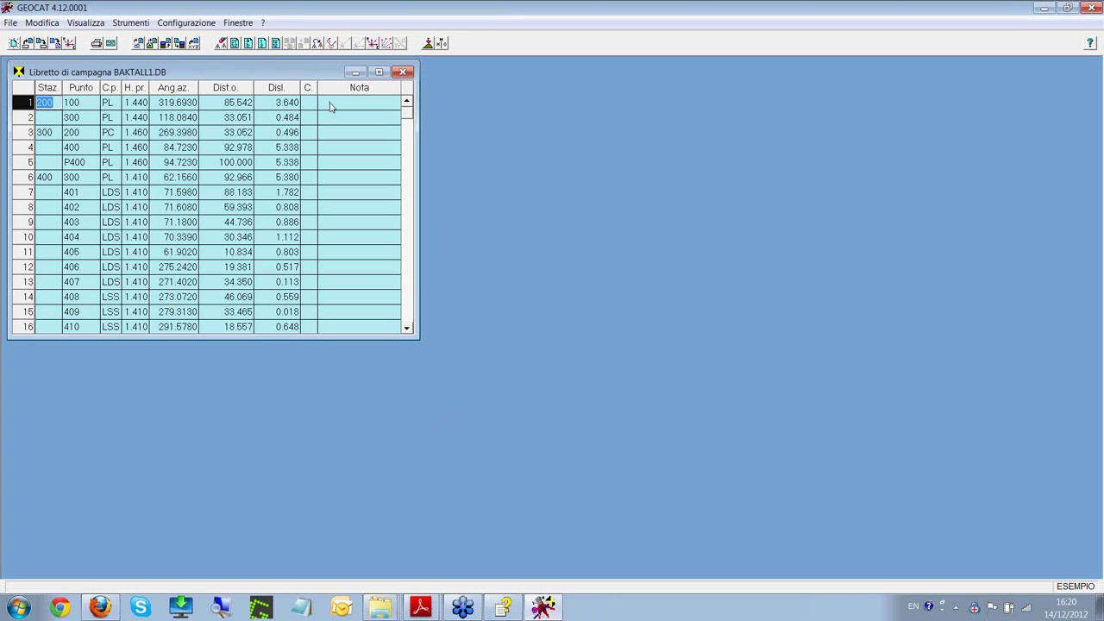
- Generate the Curve di livello for the survey in GEOCAT, overwriting the existing BAKTALL1.DXF
right_click(536, 185)
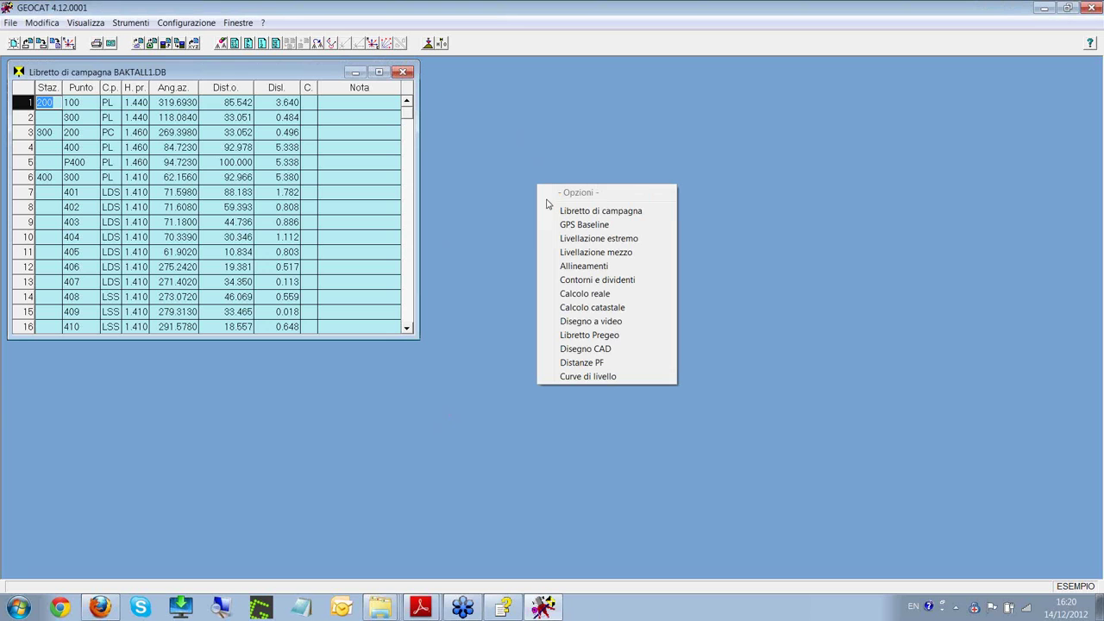
click(607, 378)
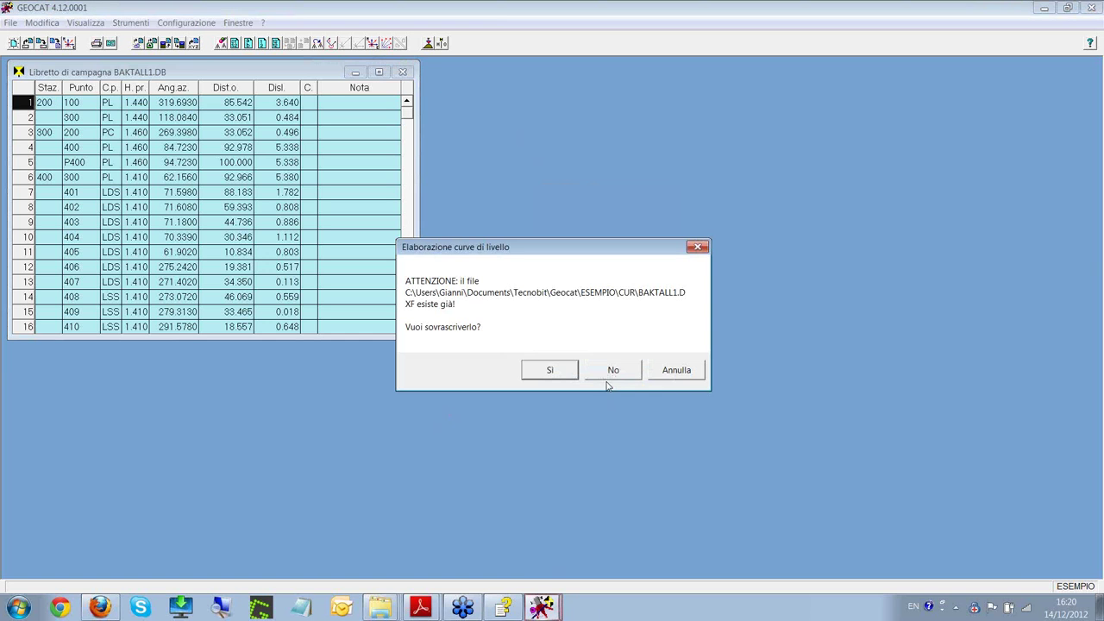
click(551, 370)
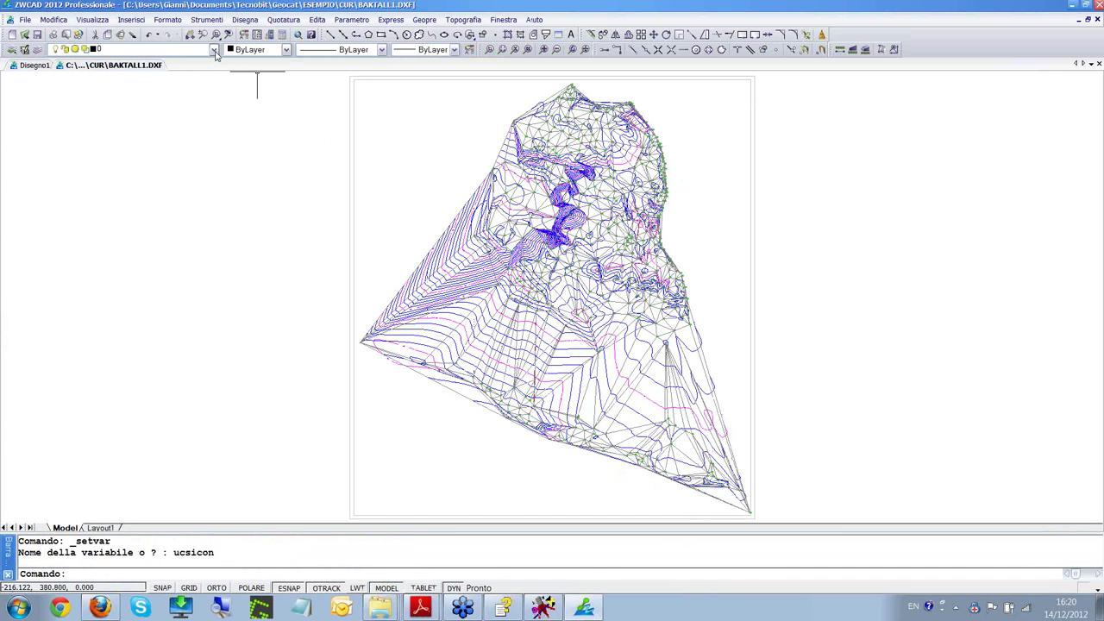
- Turn off the CURVE, CURVEDIR and DISCON layers in the BAKTALL1.DXF drawing
click(214, 51)
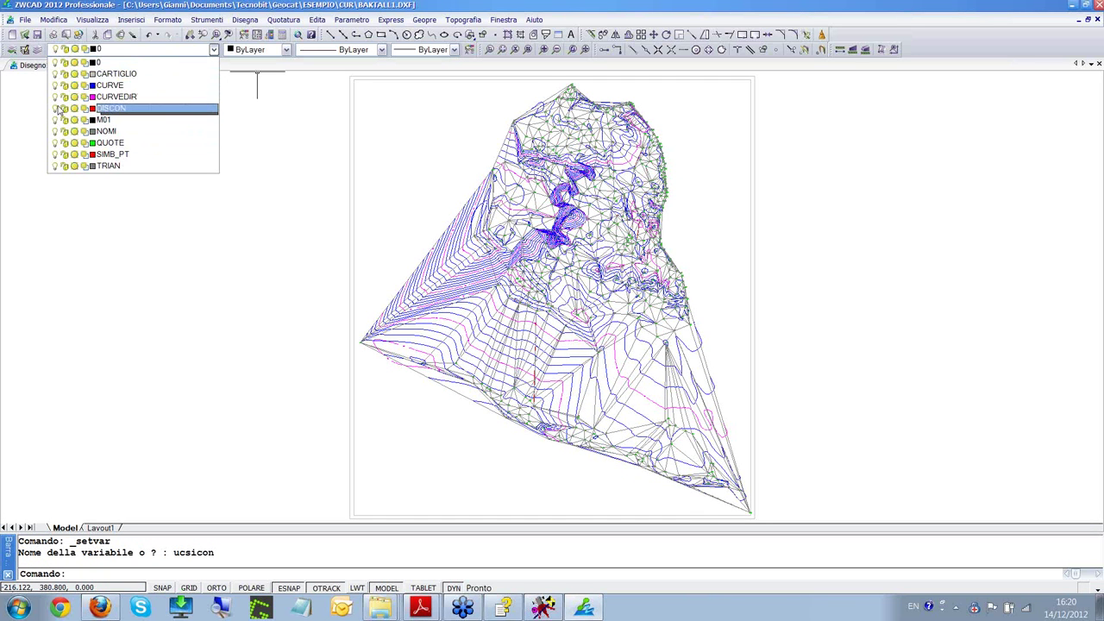
click(55, 85)
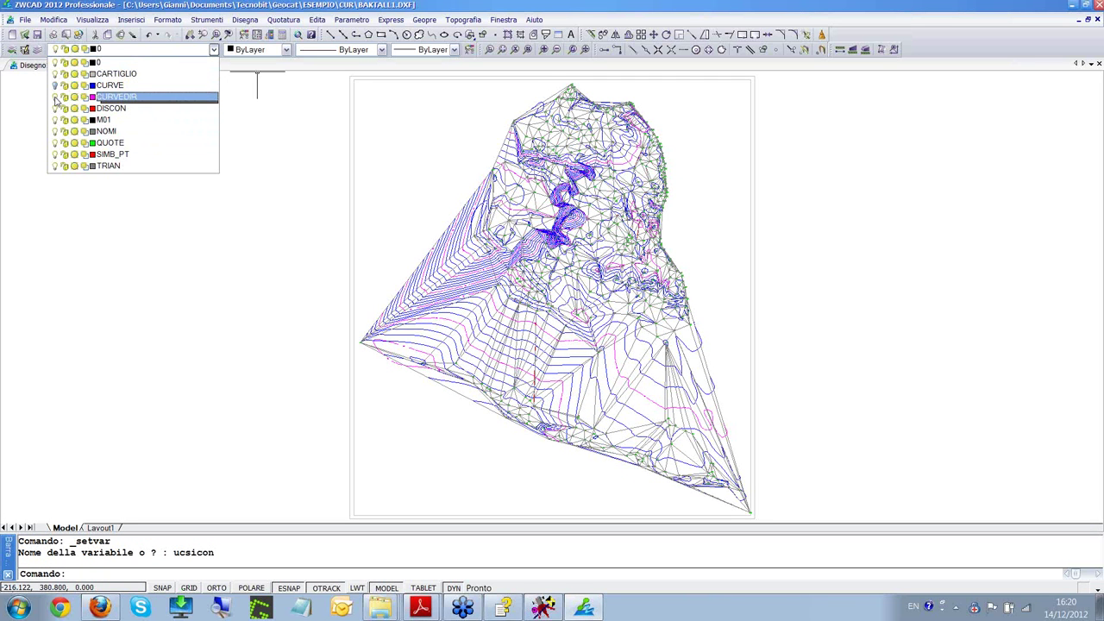
click(55, 96)
click(56, 107)
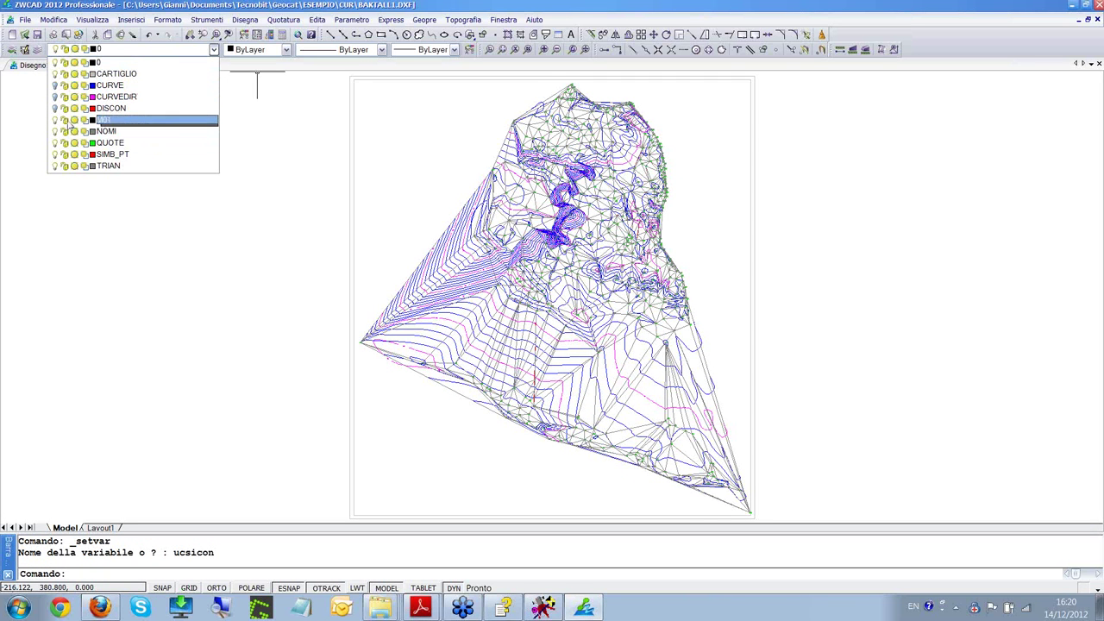
click(396, 5)
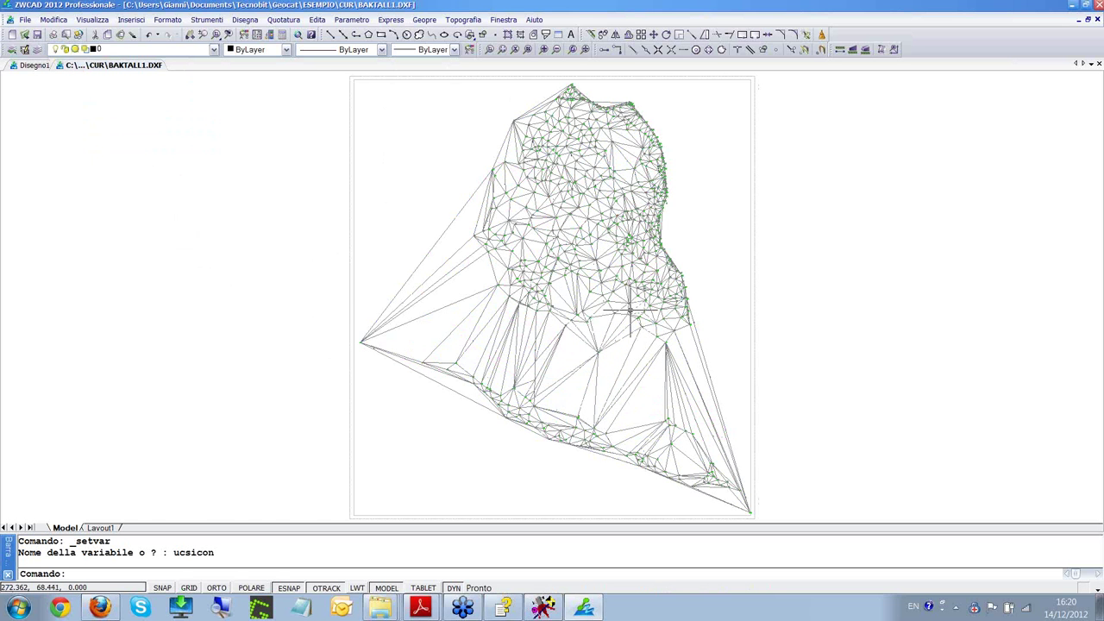
- Inspect the triangulated points' names and elevations, turn the DISCON layer on and hide the TRIAN layer
scroll(610, 209, up, 10)
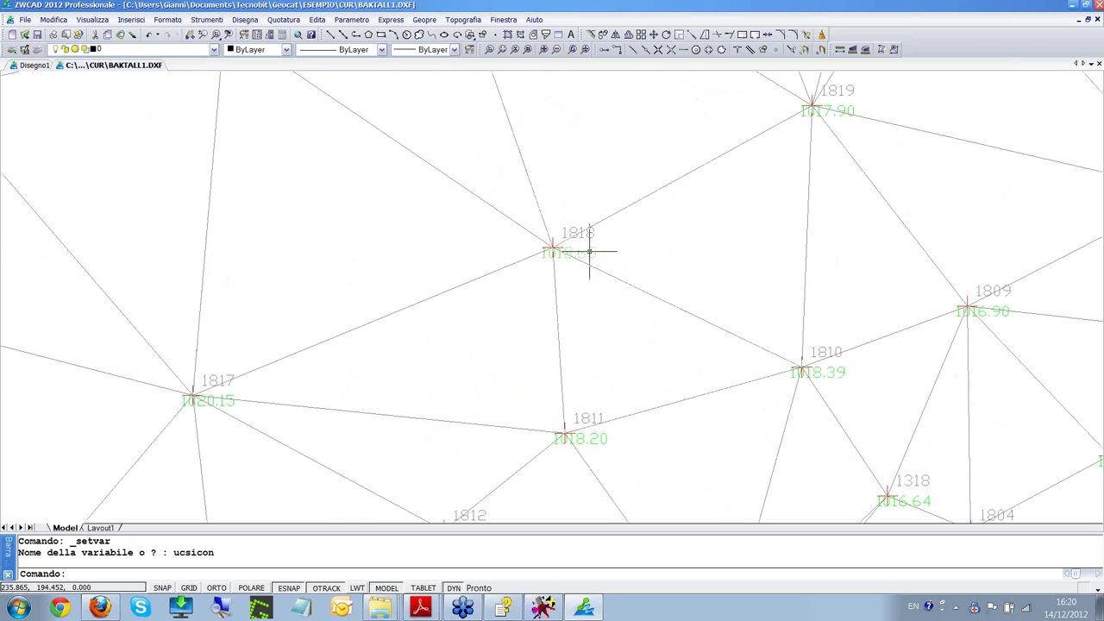
click(585, 49)
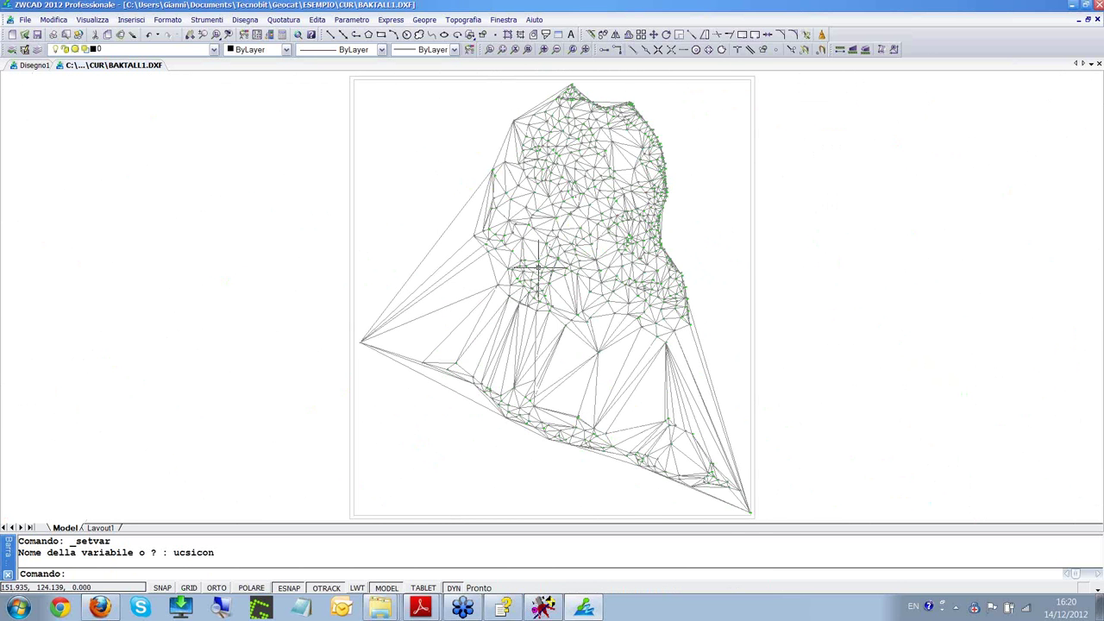
scroll(536, 270, up, 8)
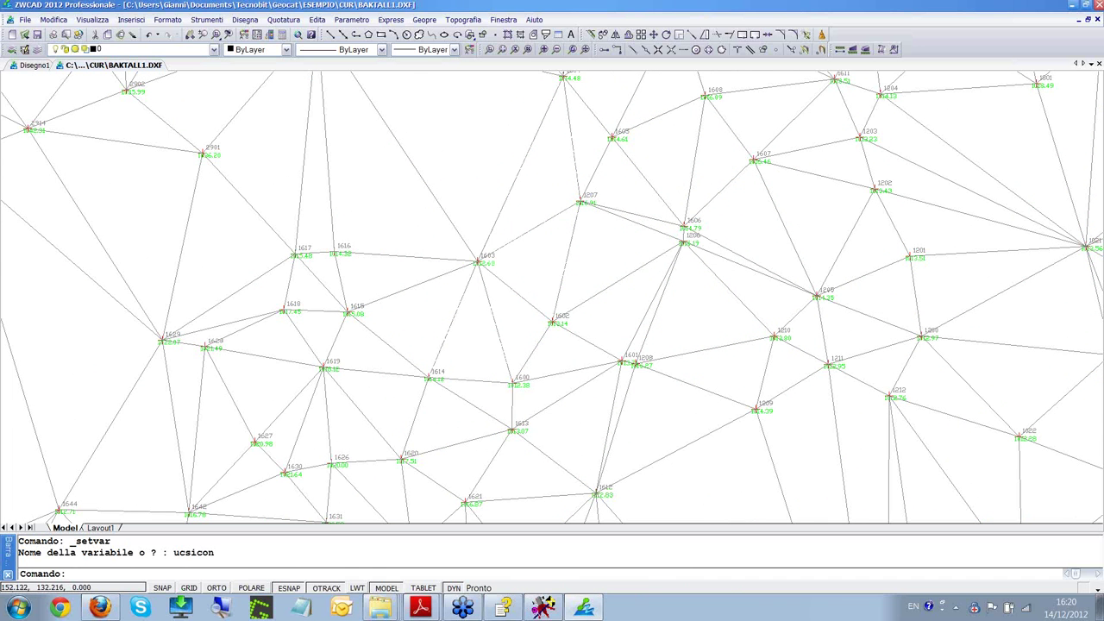
scroll(773, 276, down, 4)
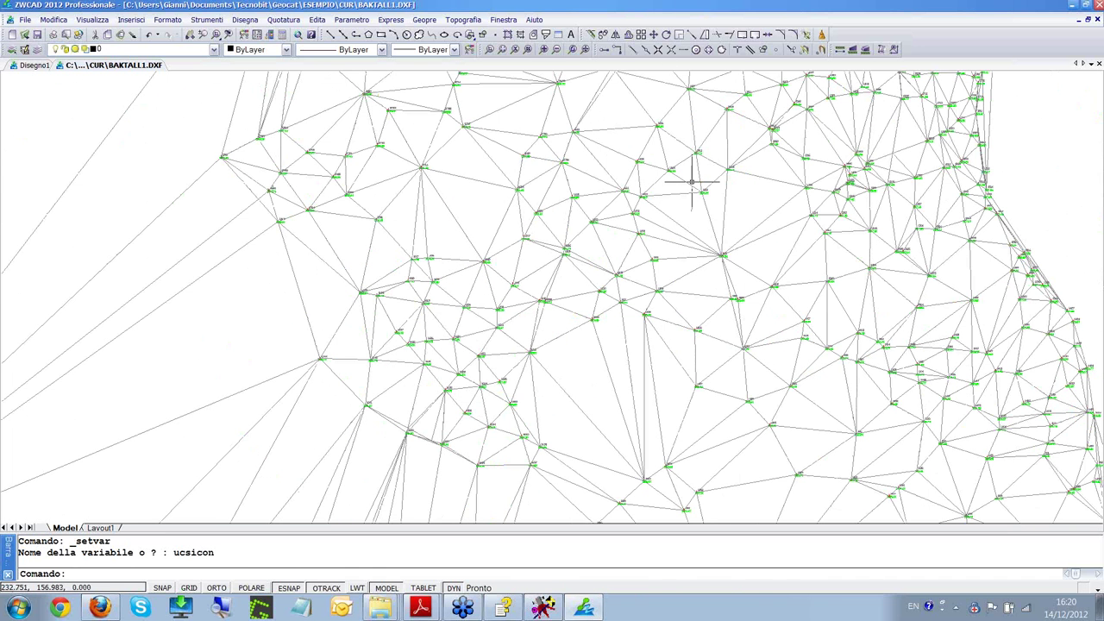
click(585, 49)
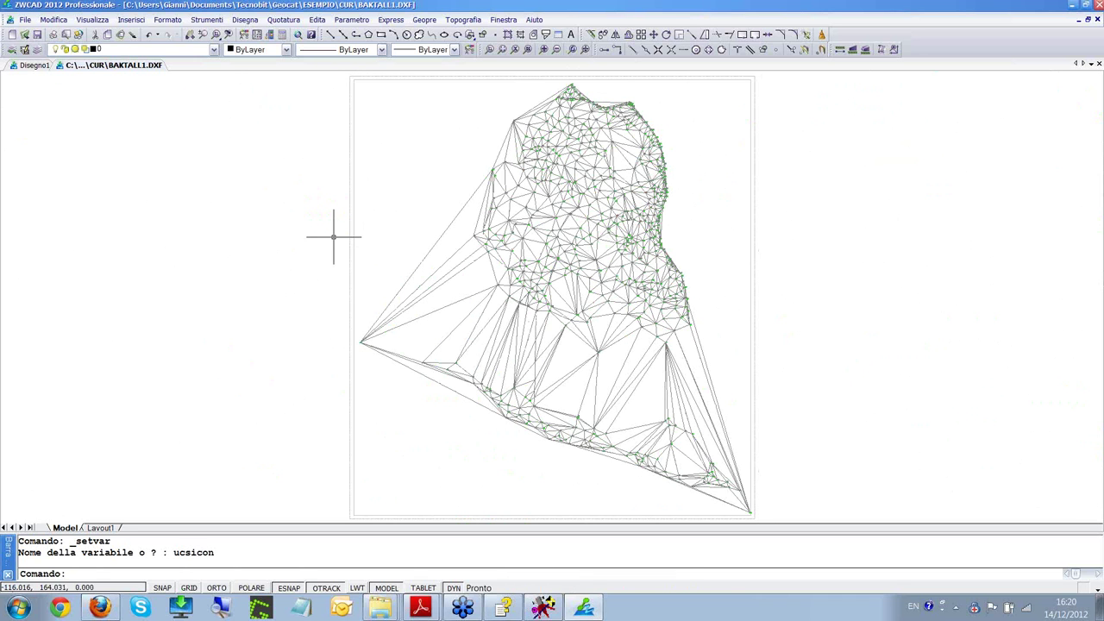
click(212, 49)
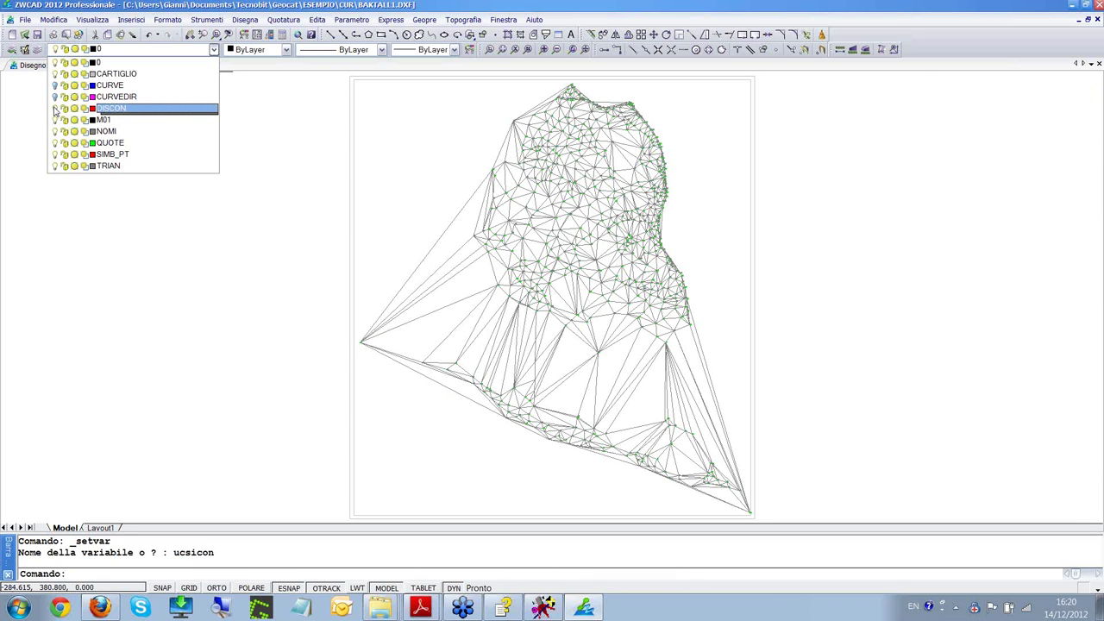
click(56, 167)
click(294, 7)
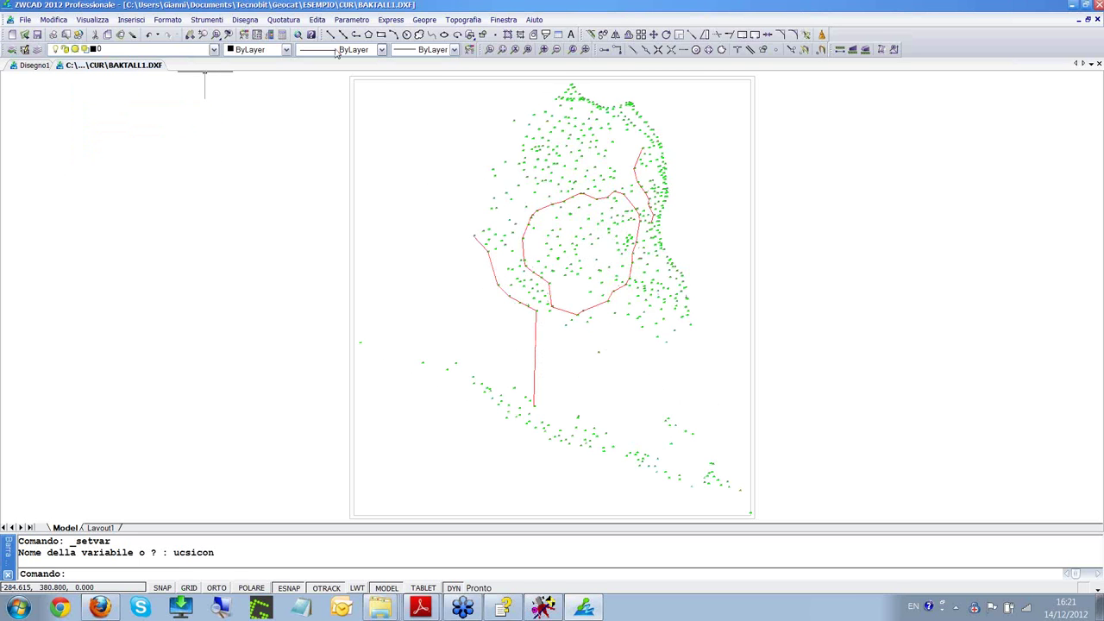
- Examine the red discontinuity lines among the survey points and the available Topografia commands
scroll(631, 190, up, 3)
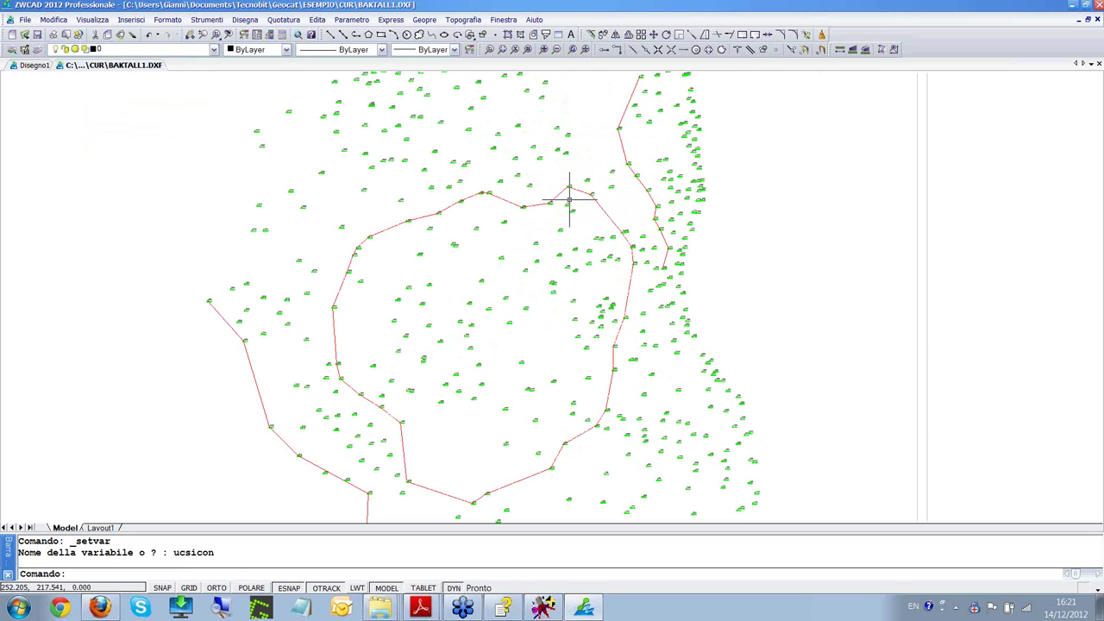
scroll(524, 442, down, 2)
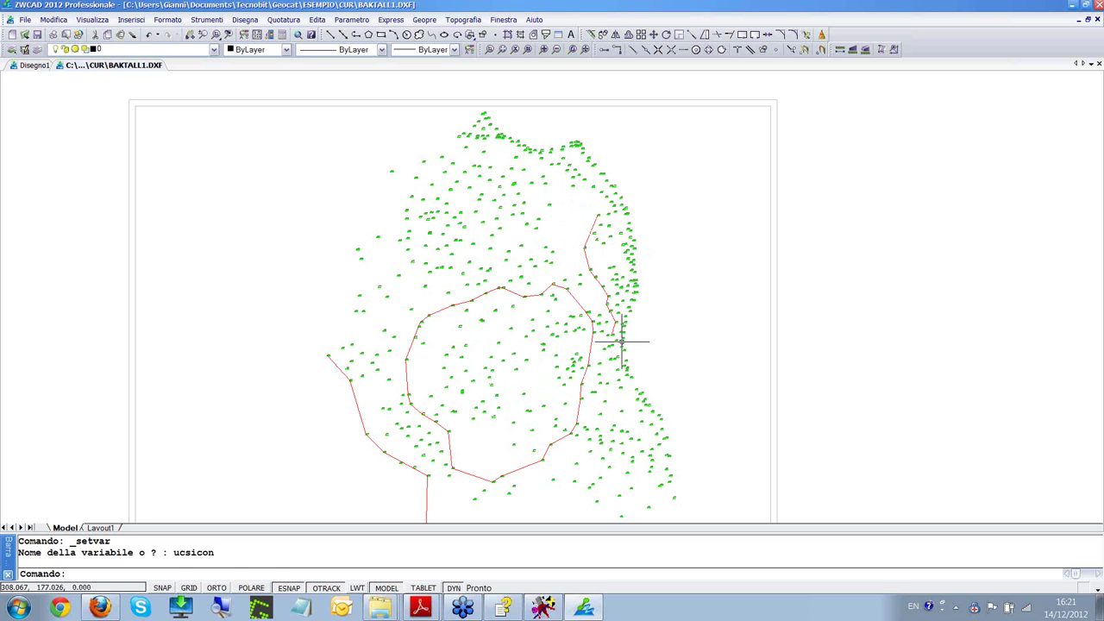
scroll(595, 262, up, 4)
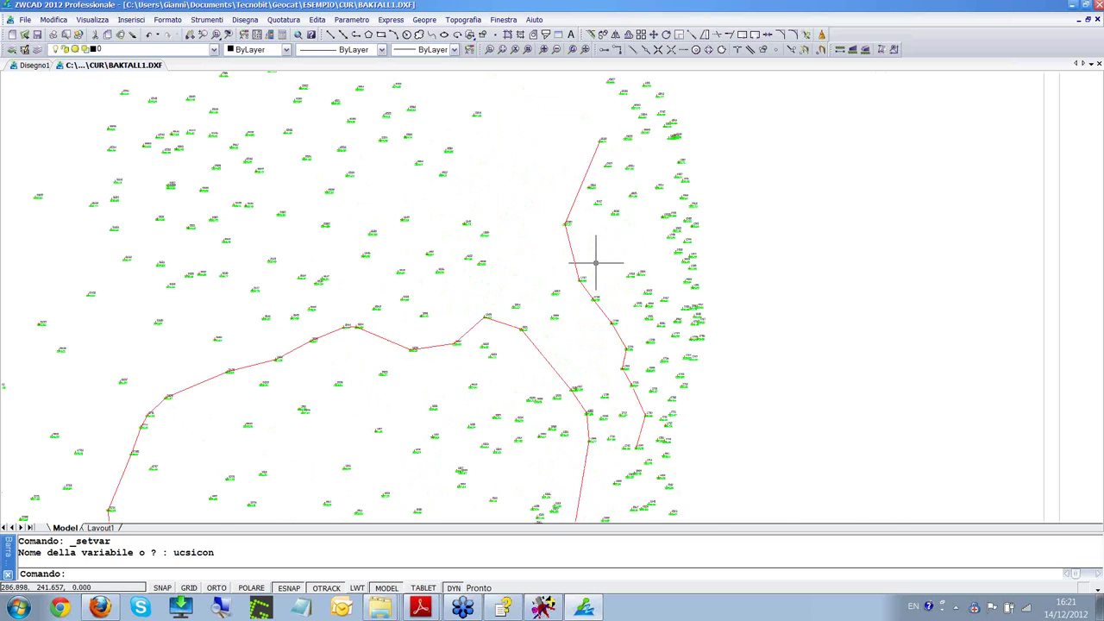
scroll(595, 262, up, 5)
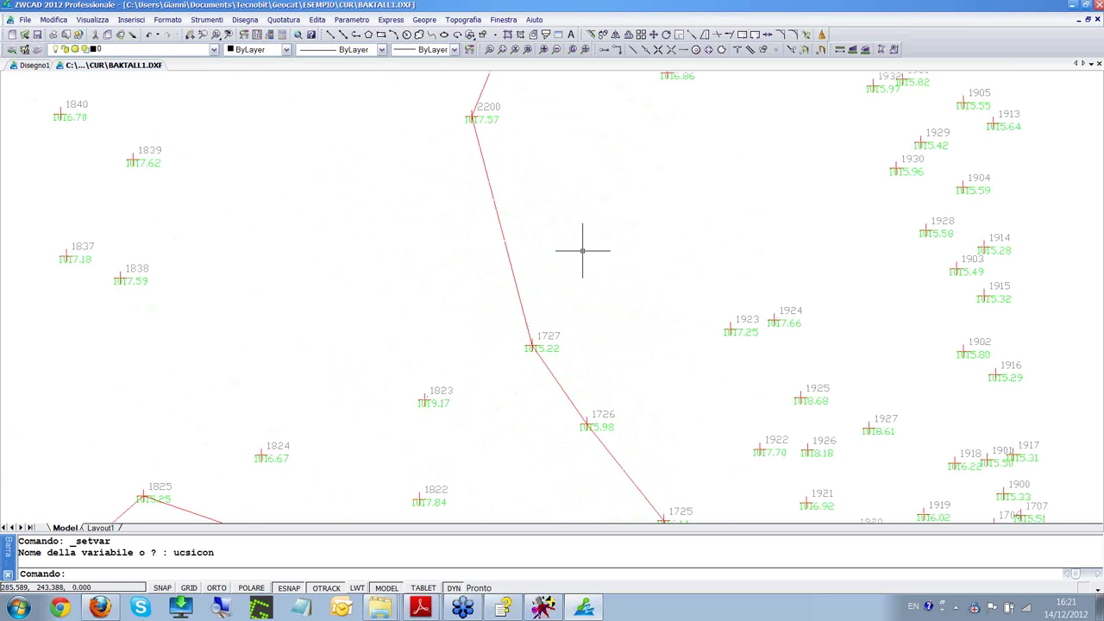
scroll(582, 250, down, 5)
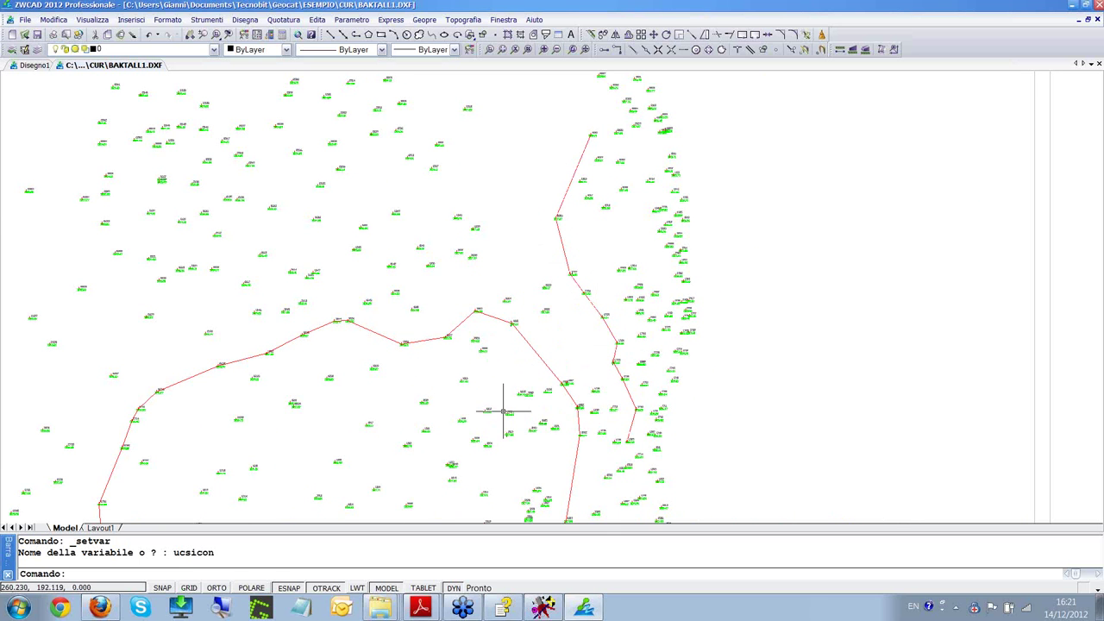
scroll(406, 345, down, 2)
scroll(440, 362, up, 2)
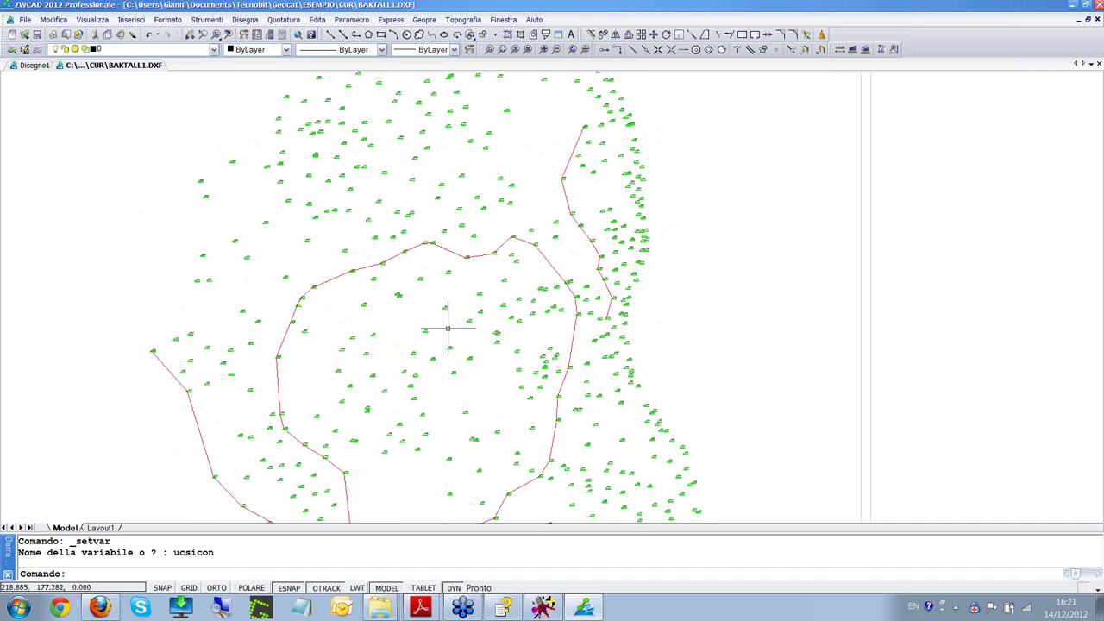
click(461, 19)
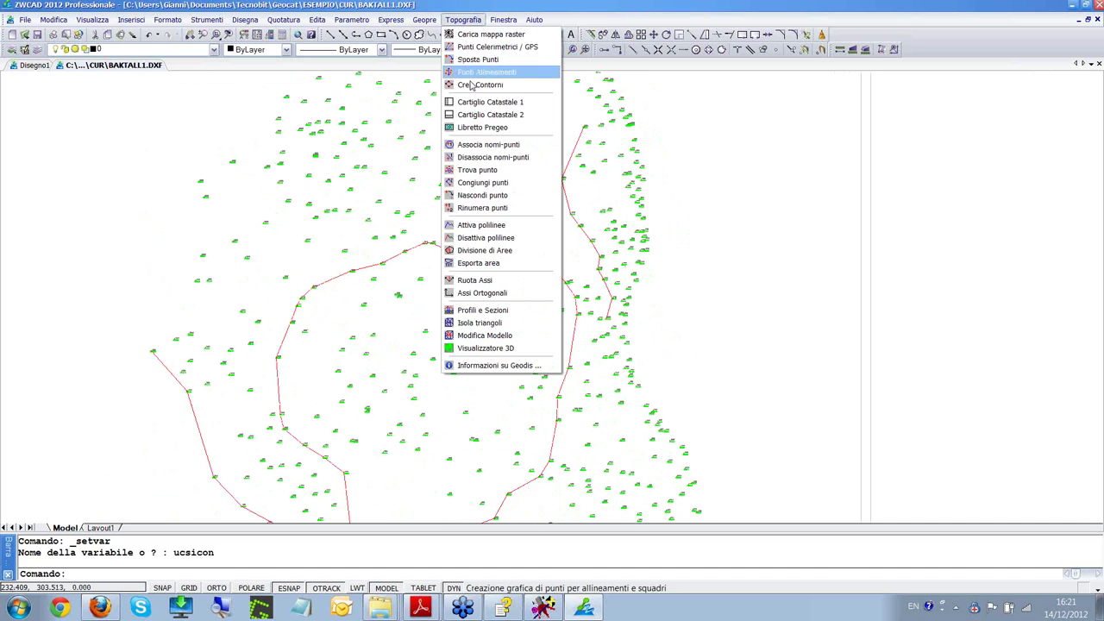
click(483, 11)
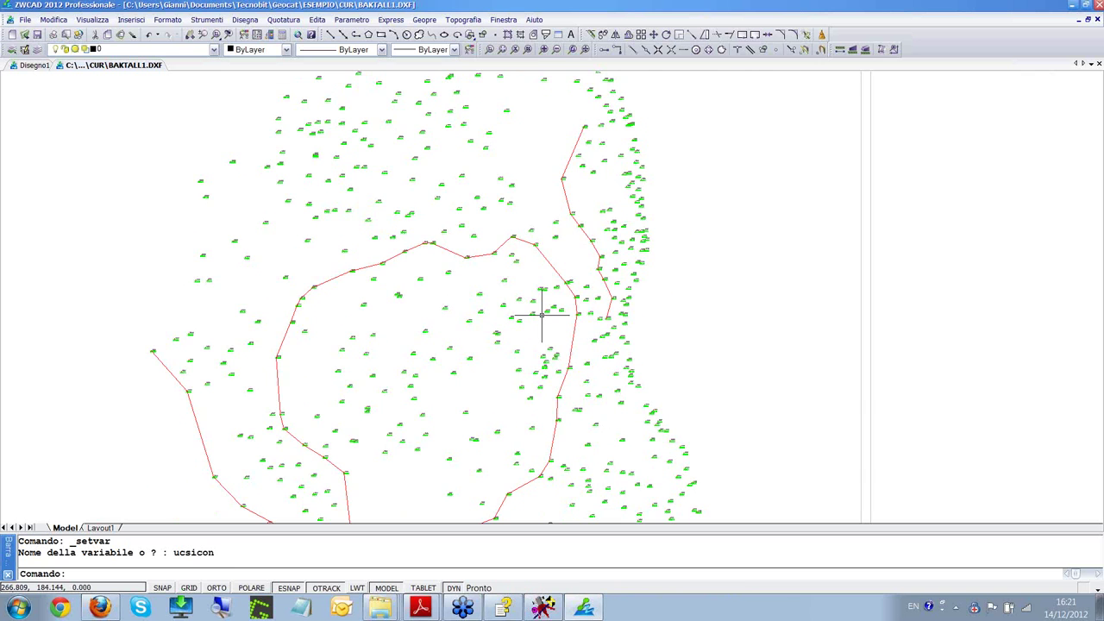
- Turn the CURVE, CURVEDIR and TRIAN layers back on to display the complete contour model
scroll(541, 316, down, 3)
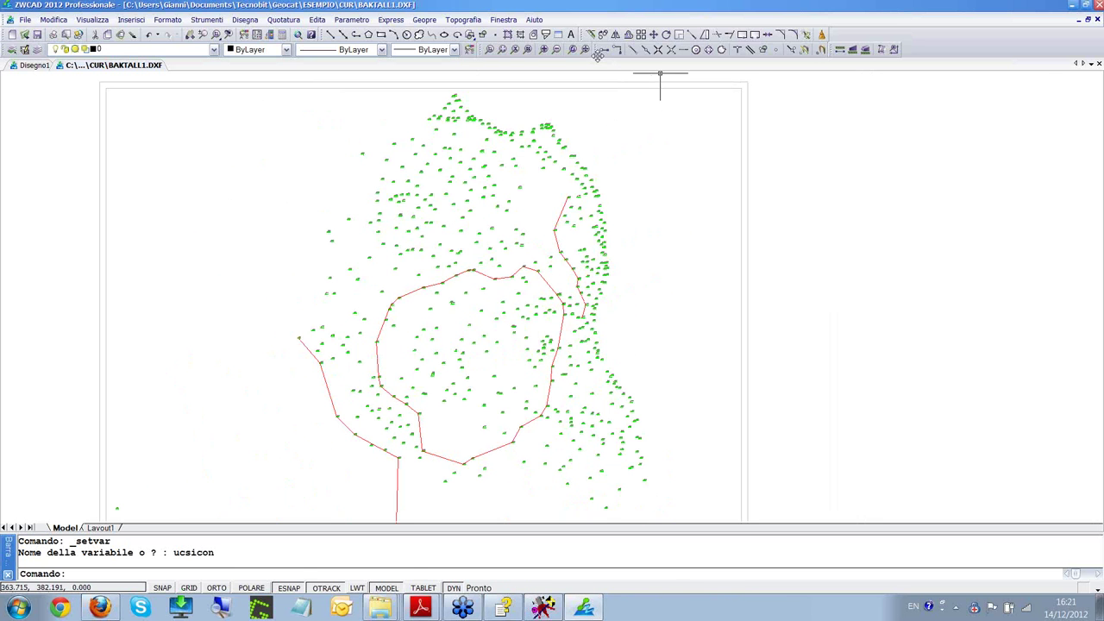
scroll(660, 78, down, 2)
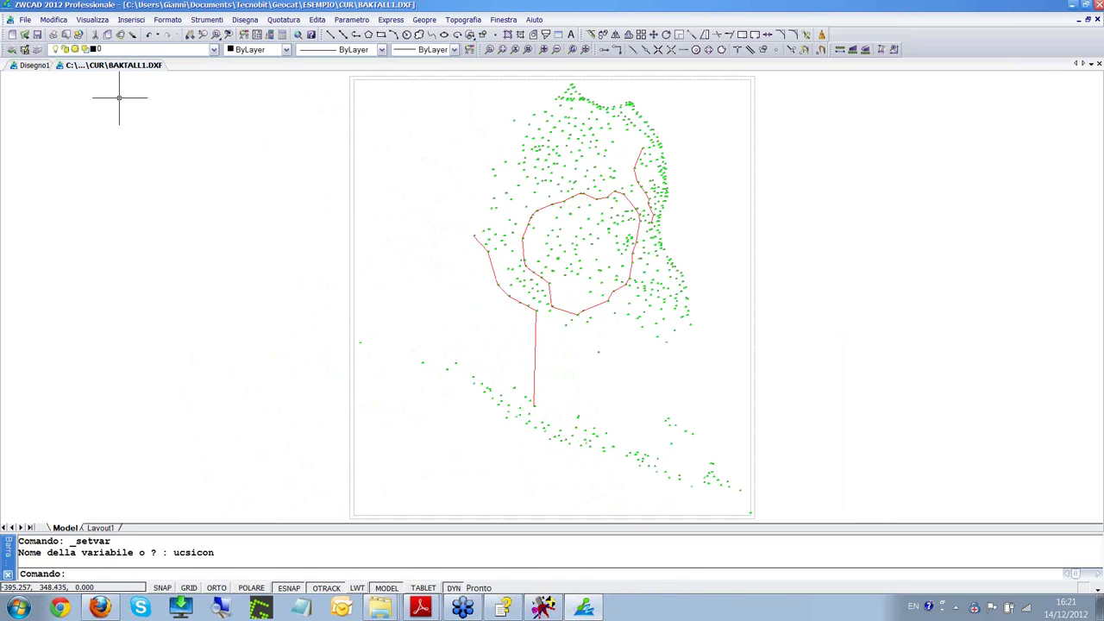
click(215, 50)
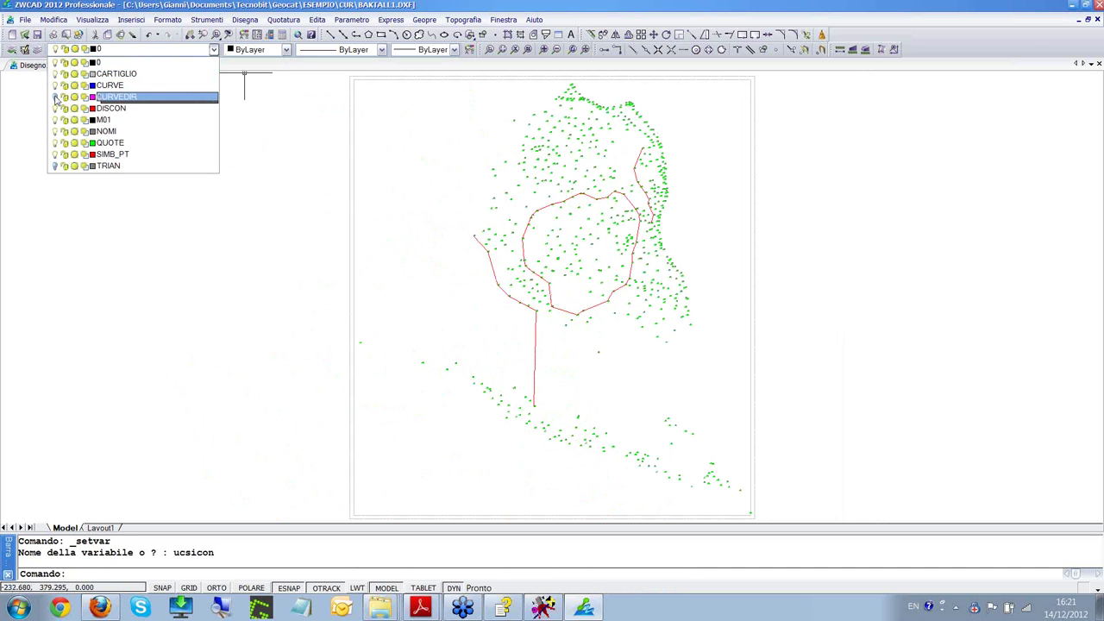
click(271, 4)
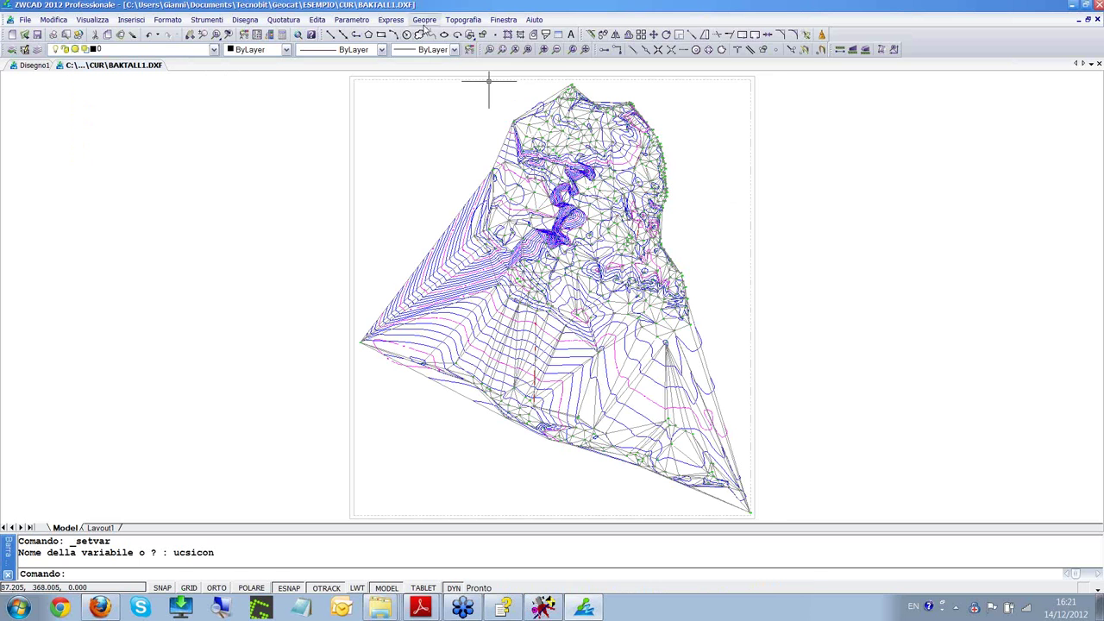
- Start a Profili e Sezioni profile on the BAKTALL1.DXF terrain model and make it a natural profile
click(455, 24)
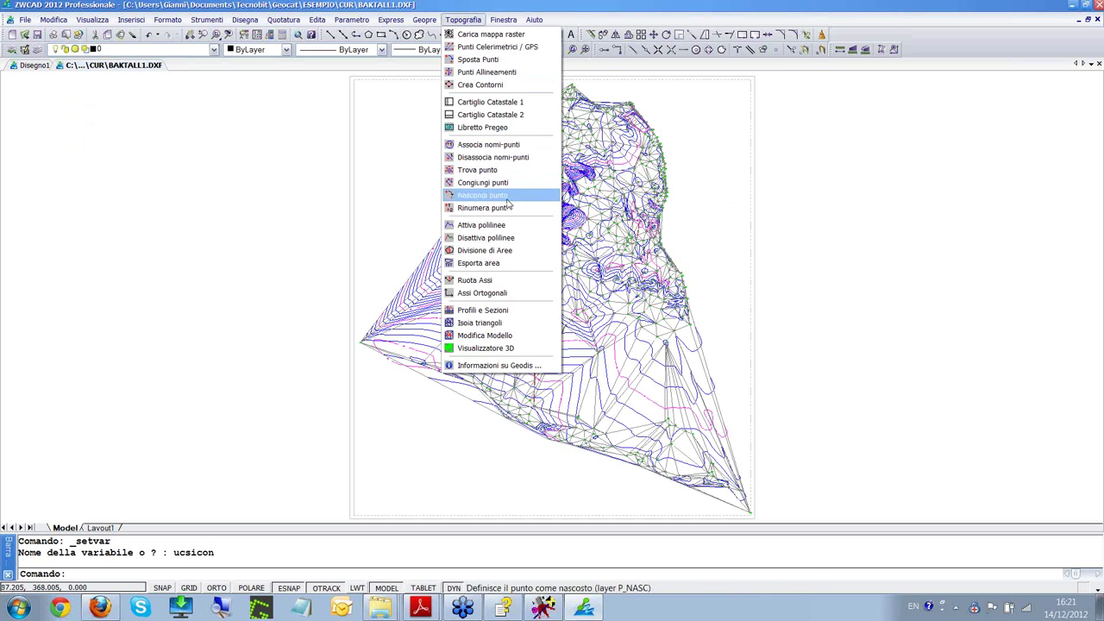
click(521, 312)
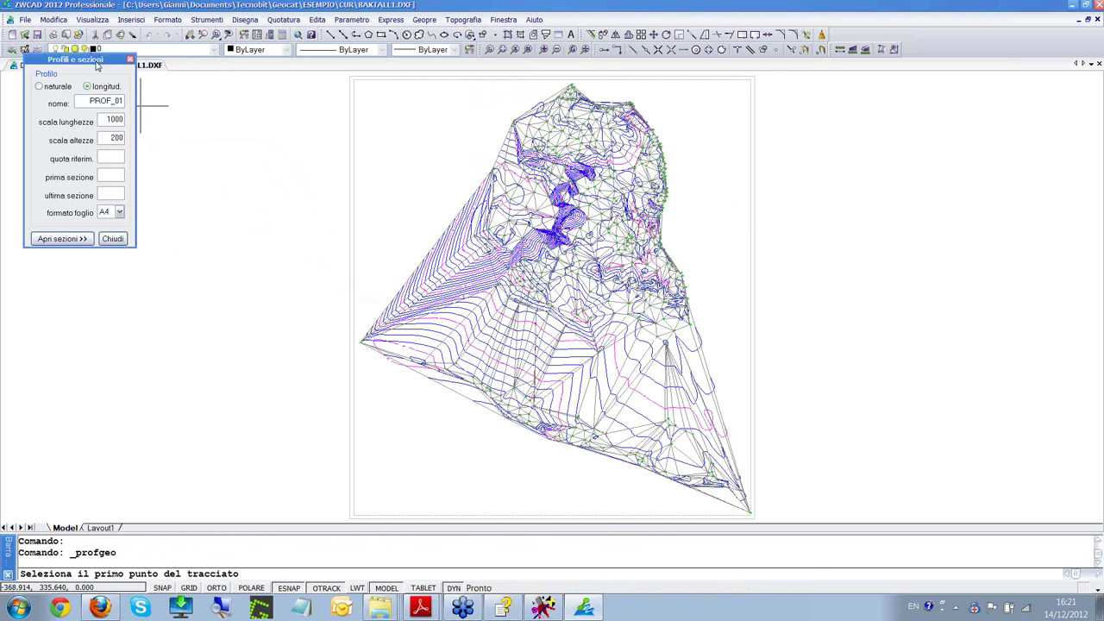
drag(93, 54, 179, 118)
click(135, 153)
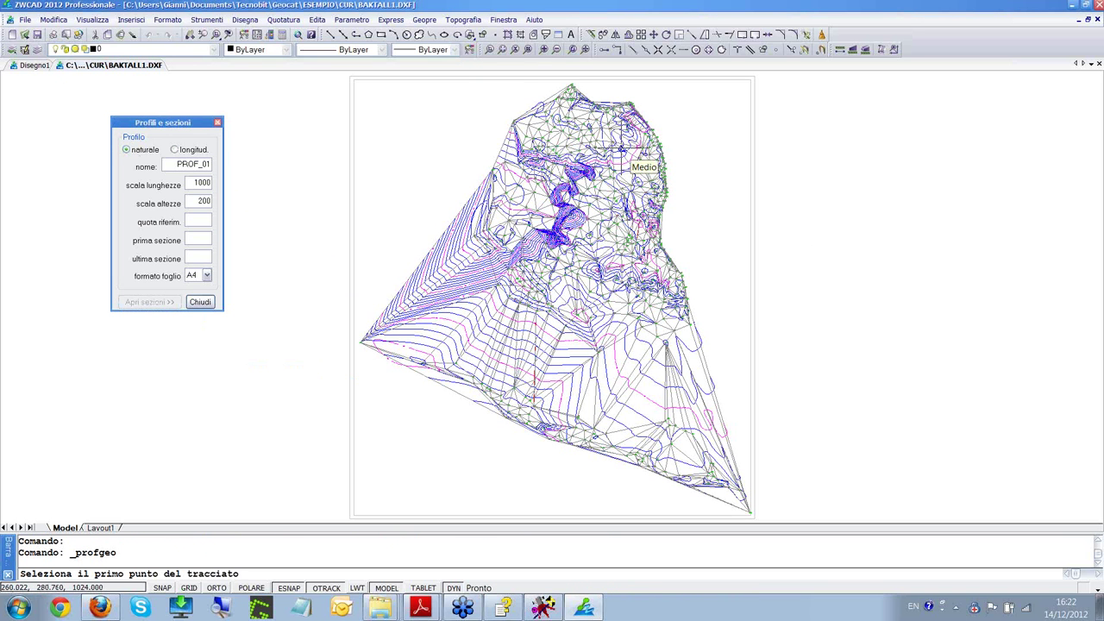
- With object snap off, trace the path from the model's centre southward and on to its southeast corner, and generate the natural profile
key(F3)
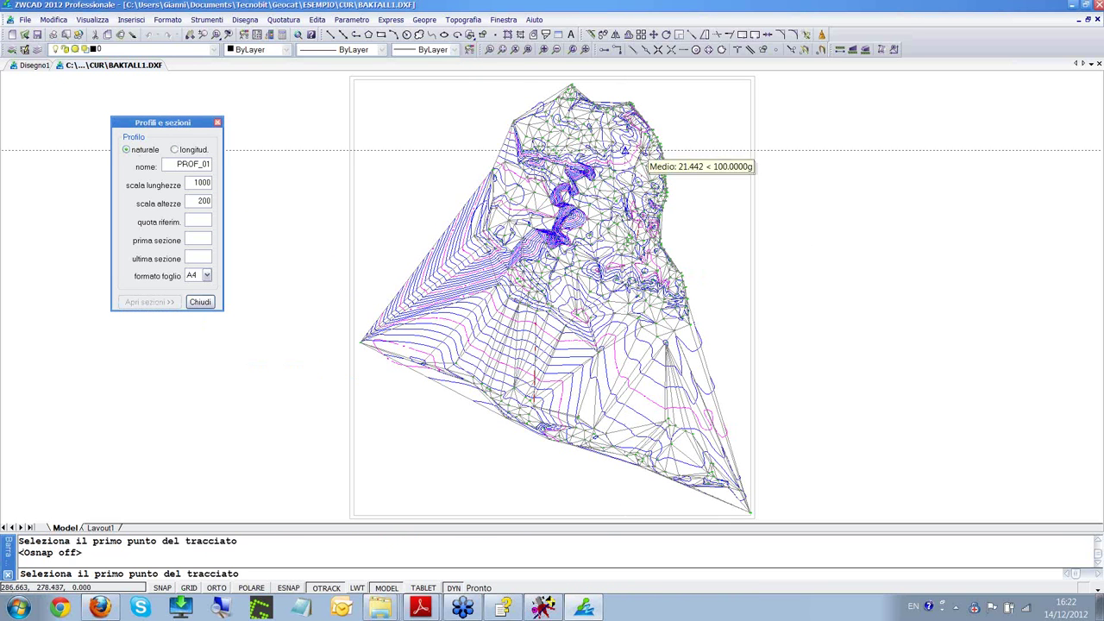
click(527, 246)
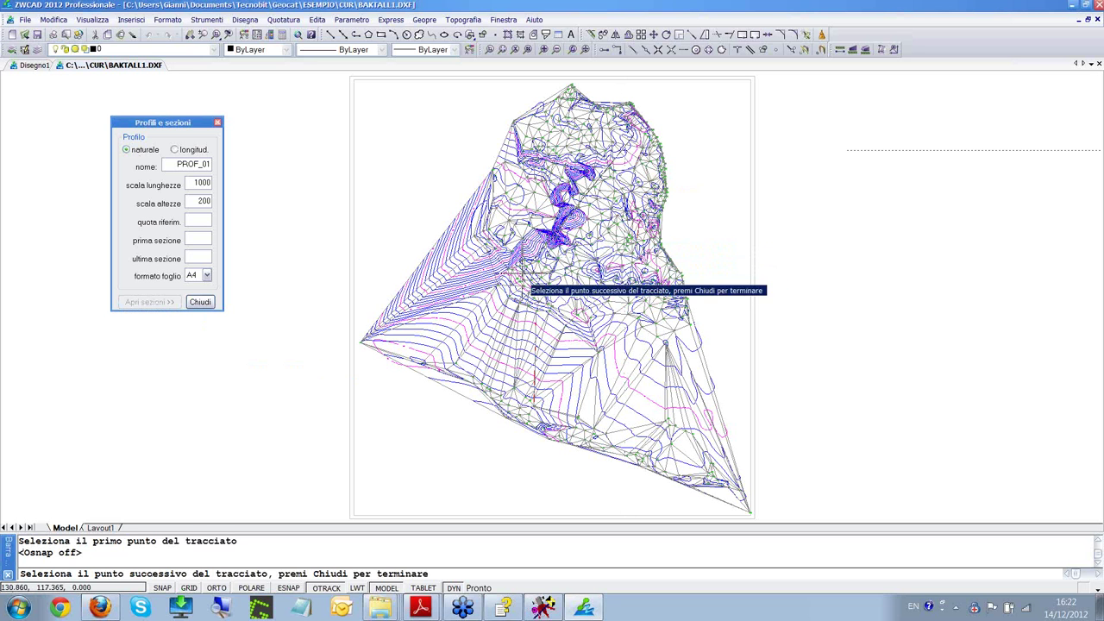
click(535, 281)
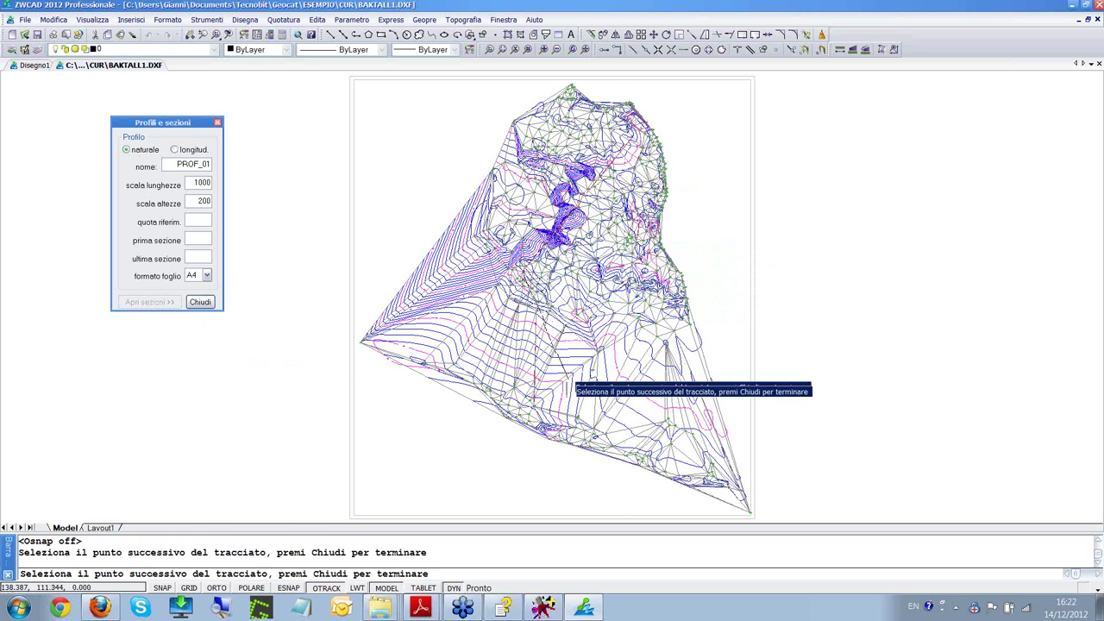
click(556, 400)
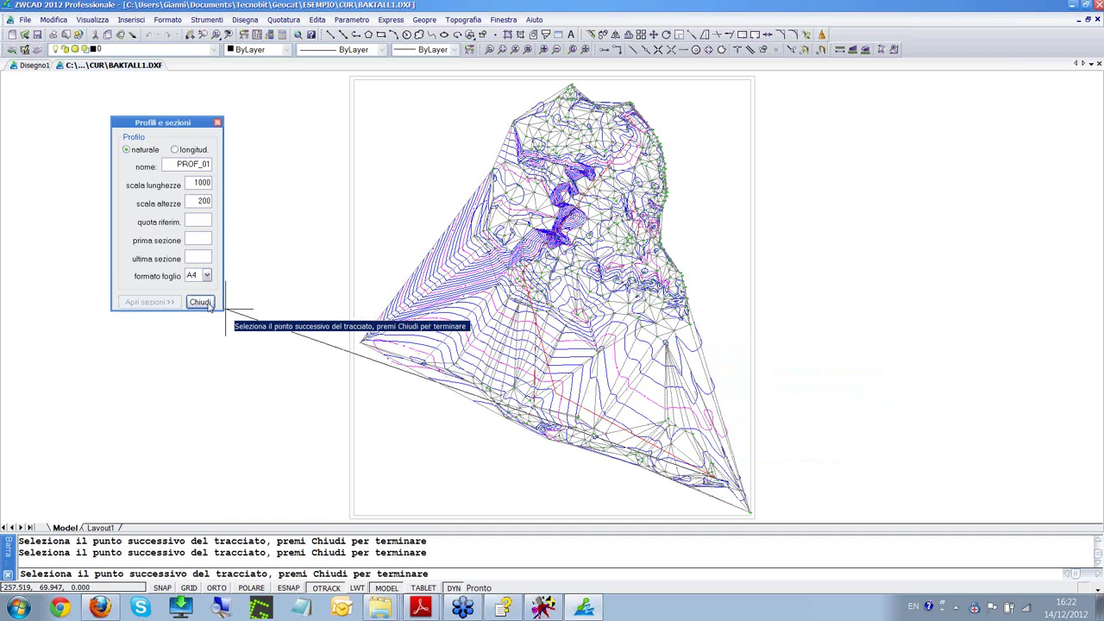
click(199, 302)
click(543, 358)
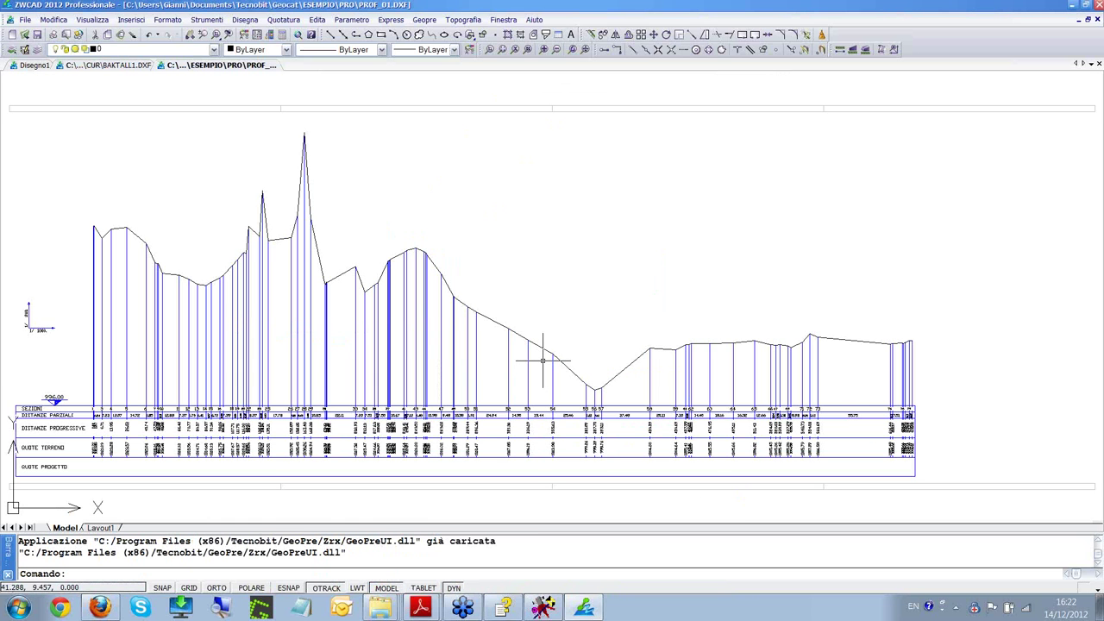
- Examine the generated profile's length and height scales, section numbers, partial and progressive distances and terrain elevations, and return to the full drawing
scroll(26, 341, up, 5)
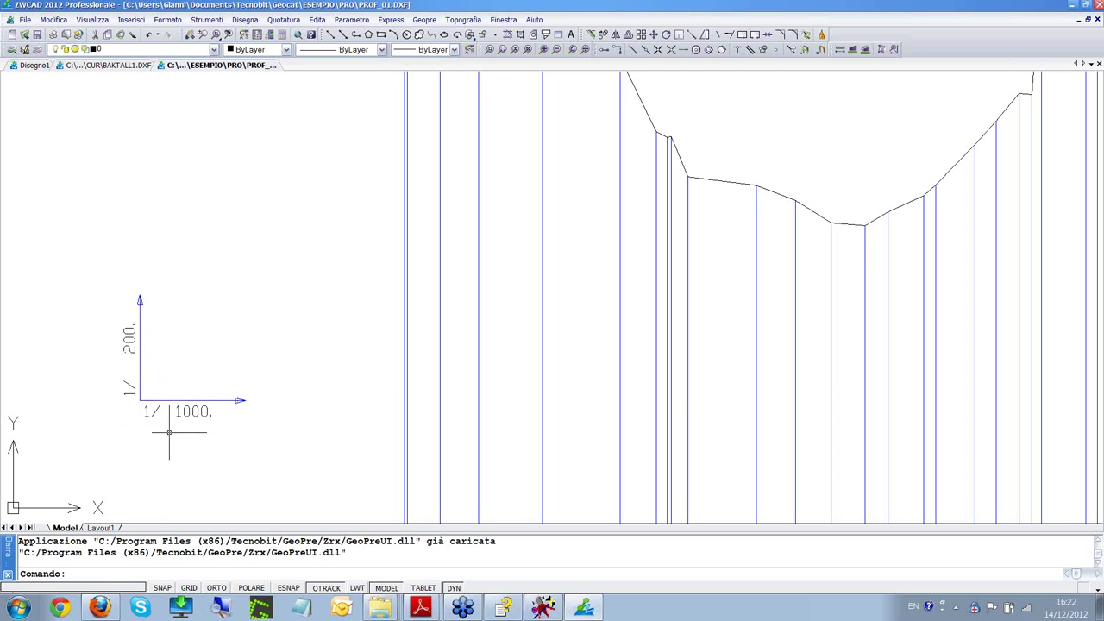
scroll(365, 328, down, 4)
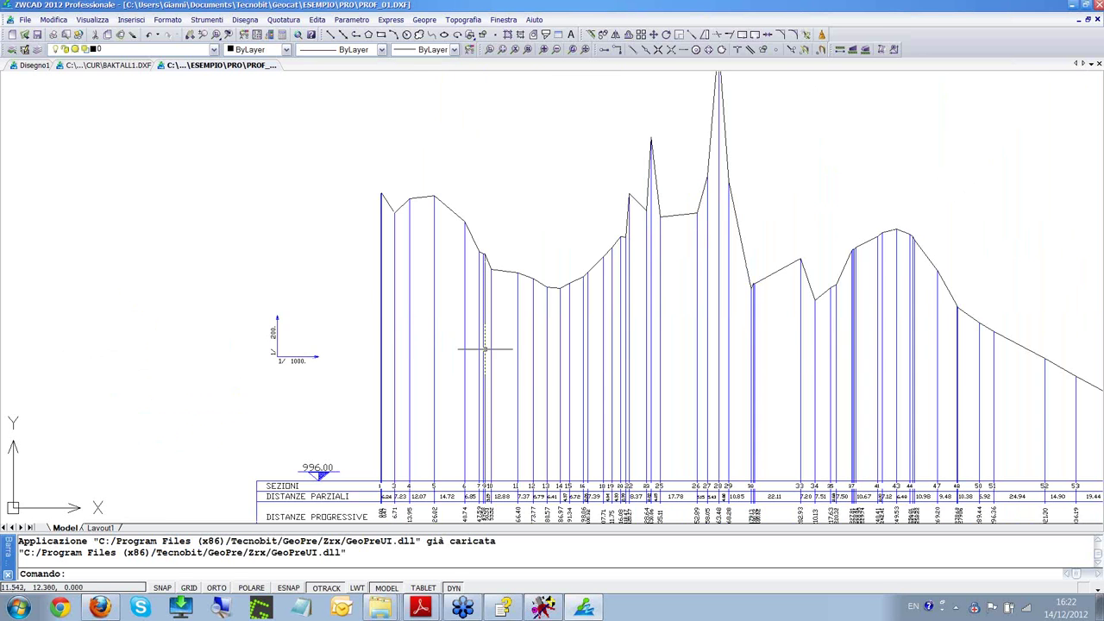
scroll(579, 98, down, 2)
scroll(579, 98, down, 2)
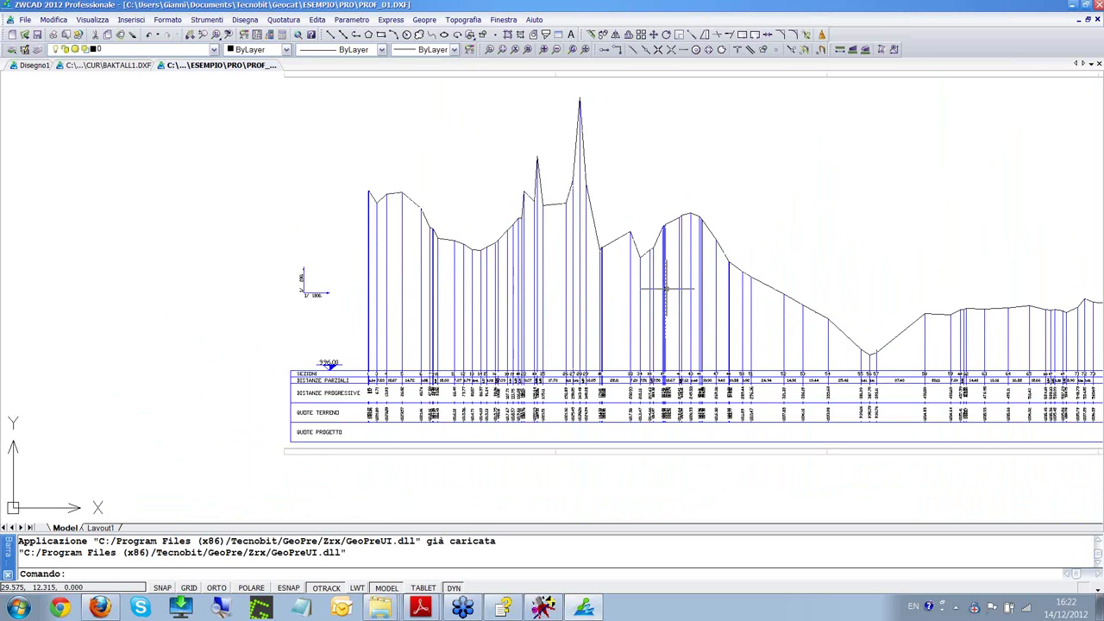
scroll(484, 284, down, 1)
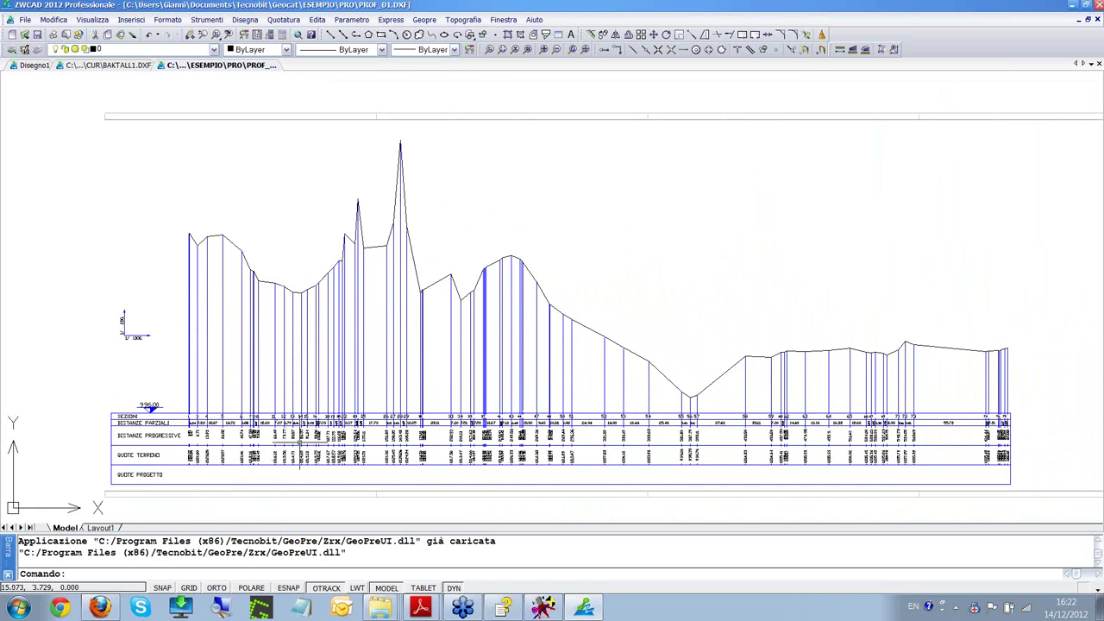
scroll(299, 440, up, 2)
scroll(197, 426, up, 4)
scroll(197, 427, down, 1)
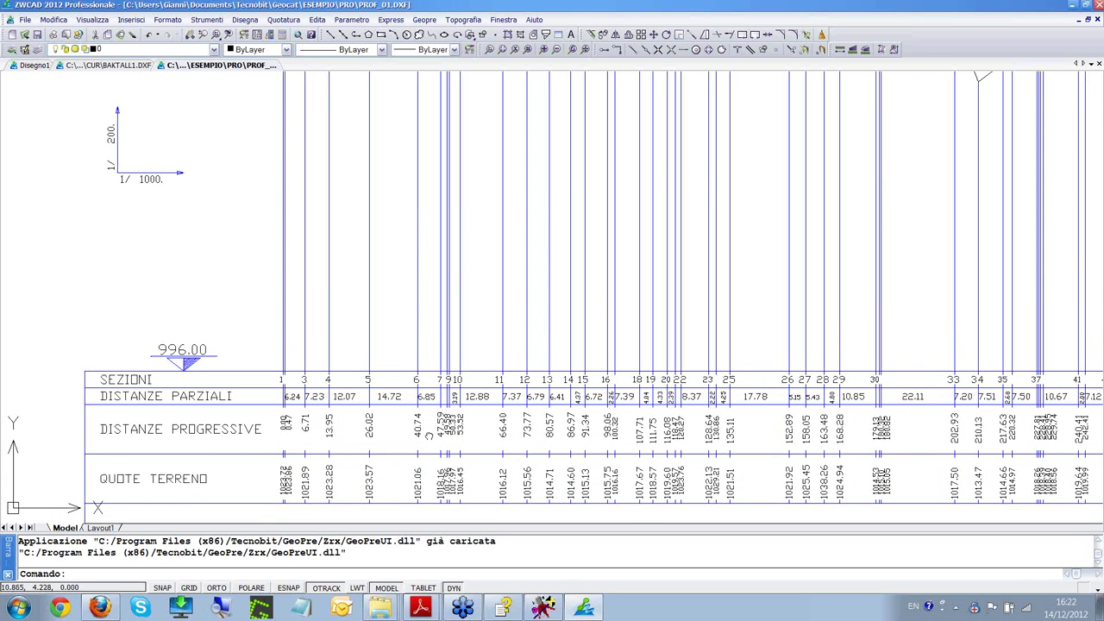
scroll(197, 427, down, 1)
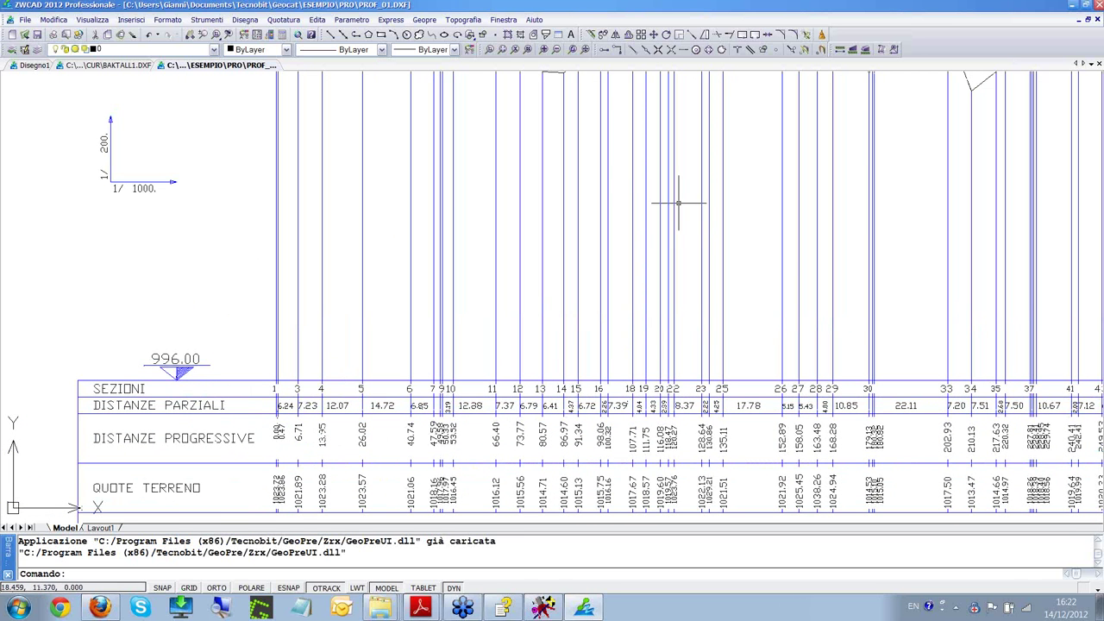
click(612, 52)
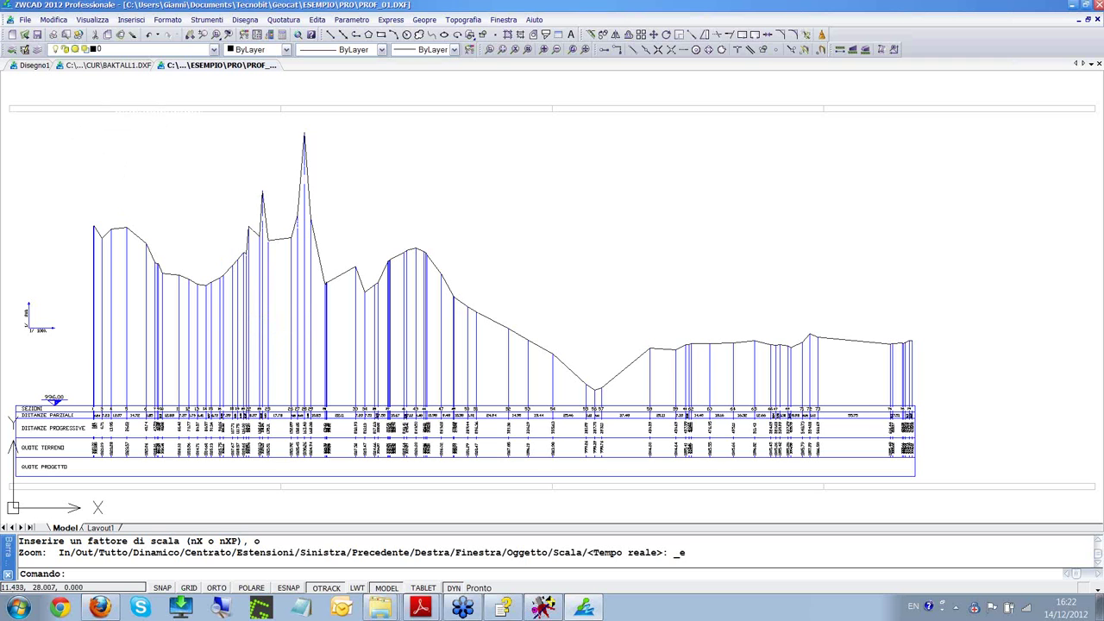
- Draw a red (rosso) project line in five snapped points along the terrain profile, from its first point to its last
click(380, 50)
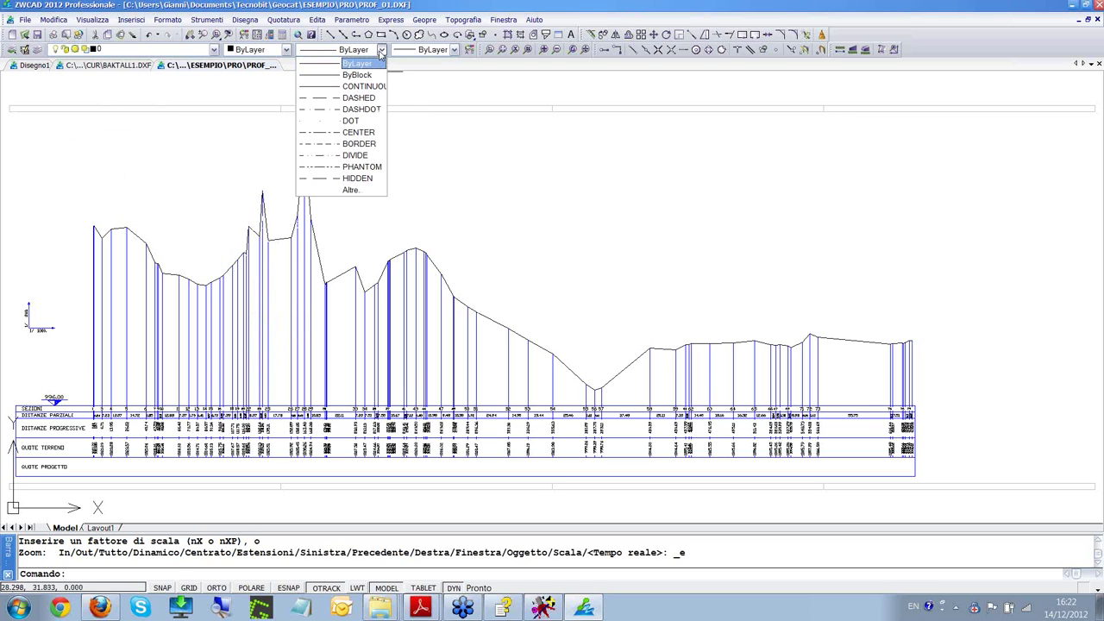
click(287, 50)
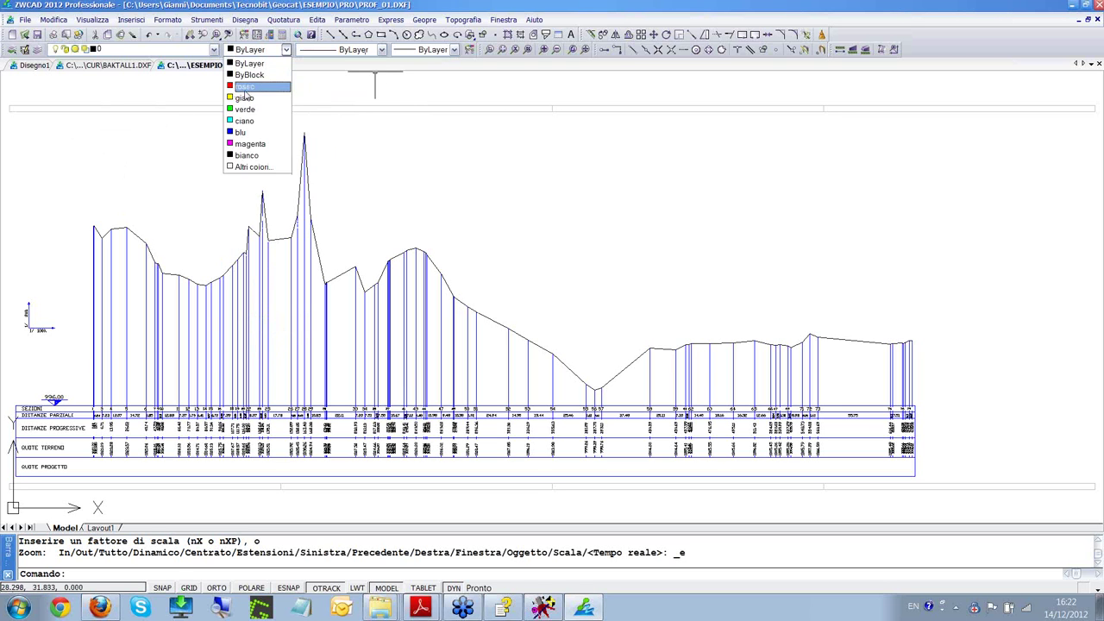
click(248, 91)
click(331, 34)
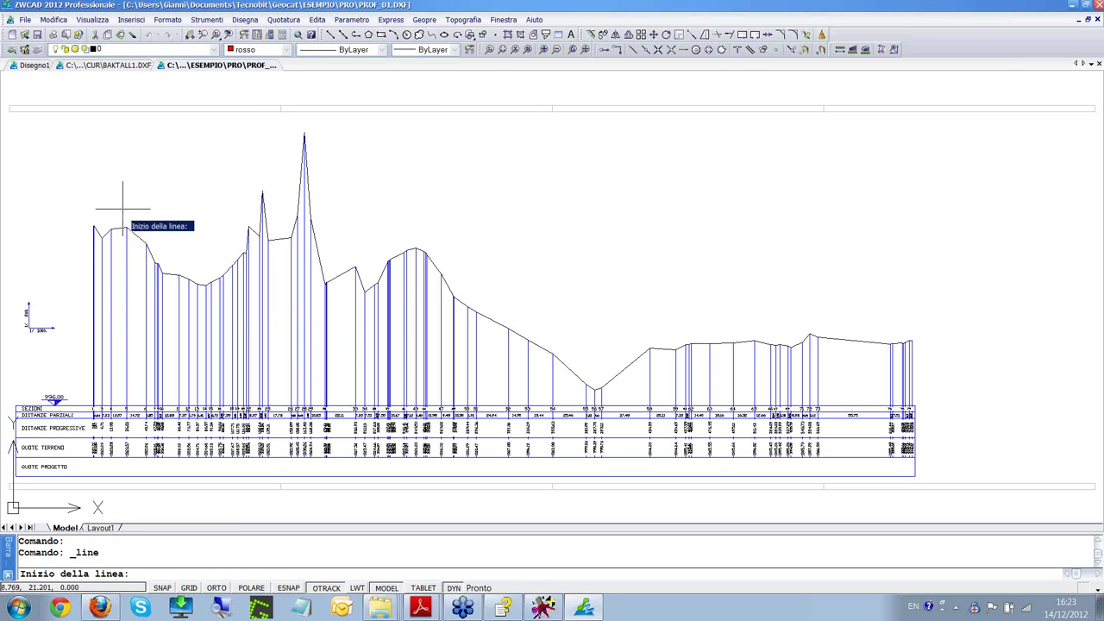
key(F3)
click(94, 226)
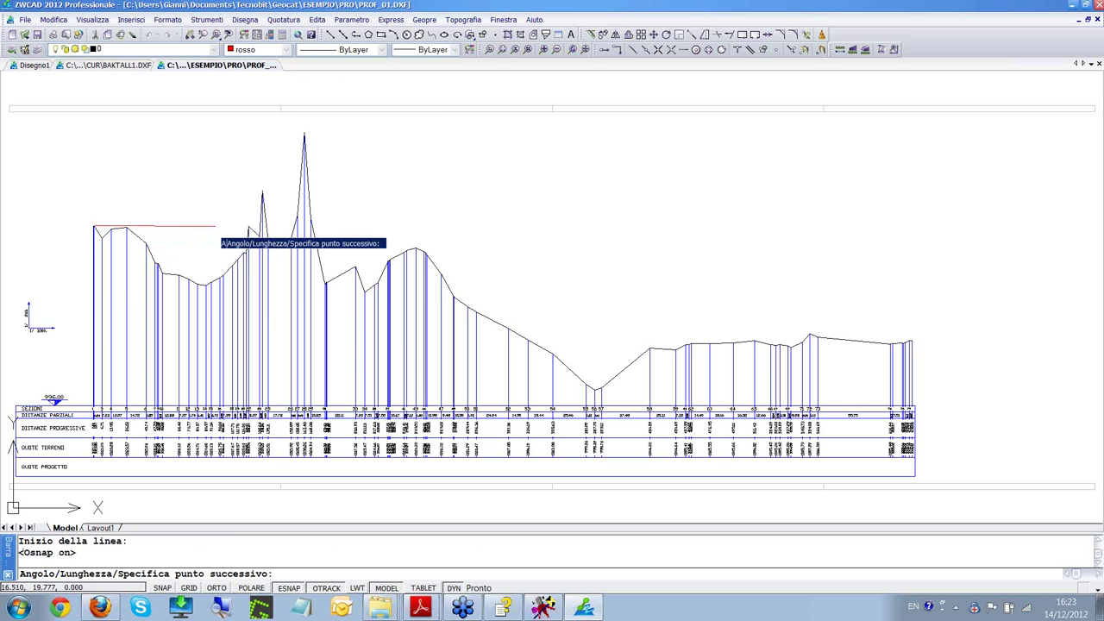
click(235, 262)
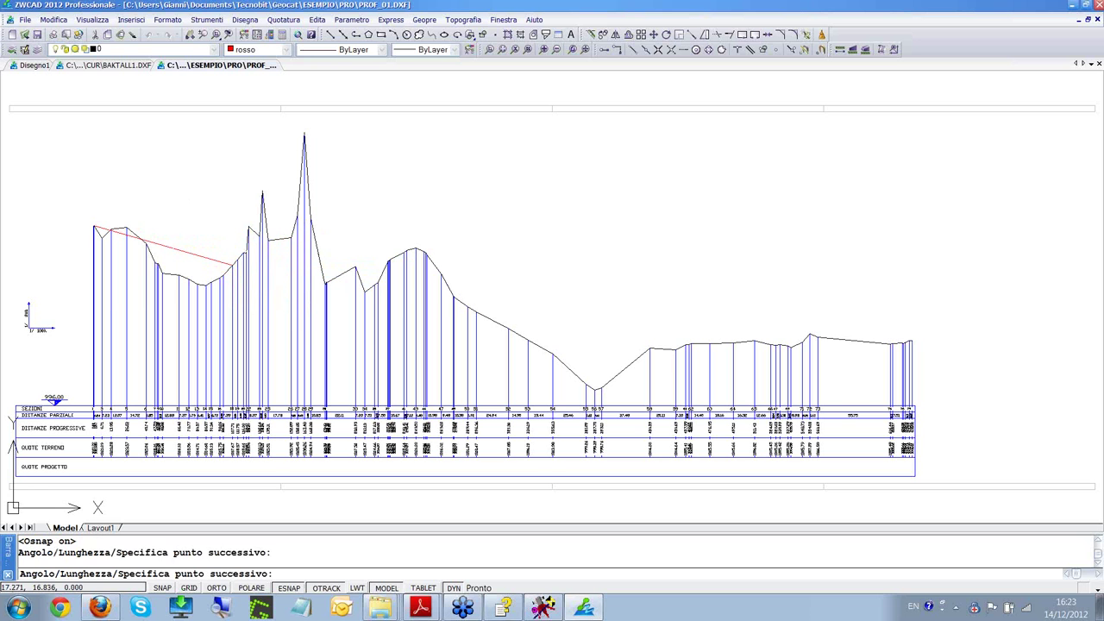
click(352, 264)
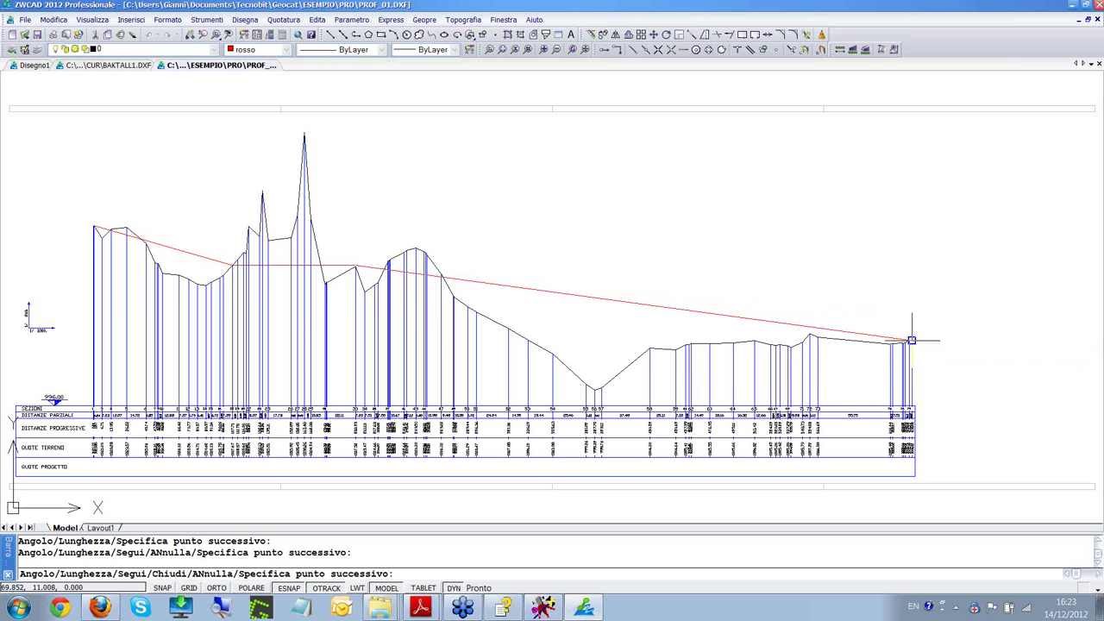
click(649, 349)
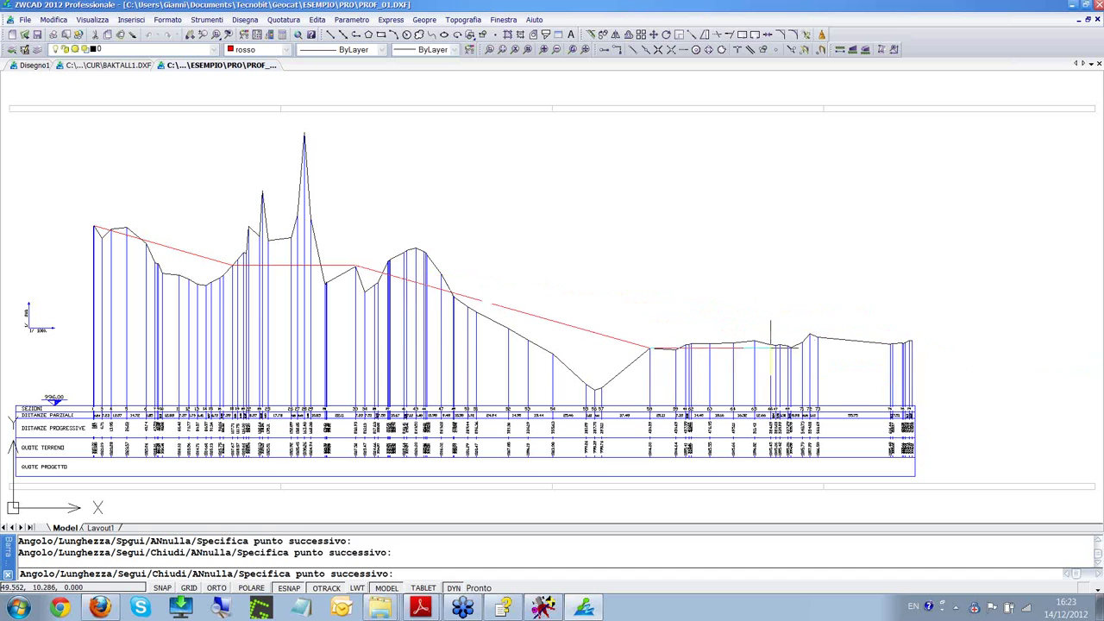
click(911, 340)
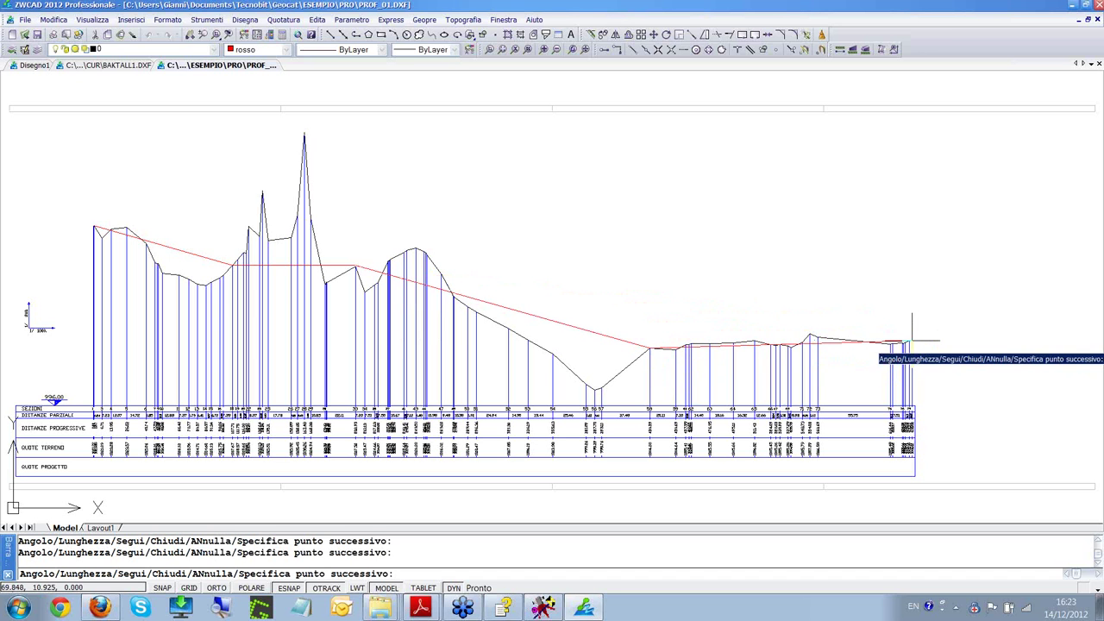
key(Escape)
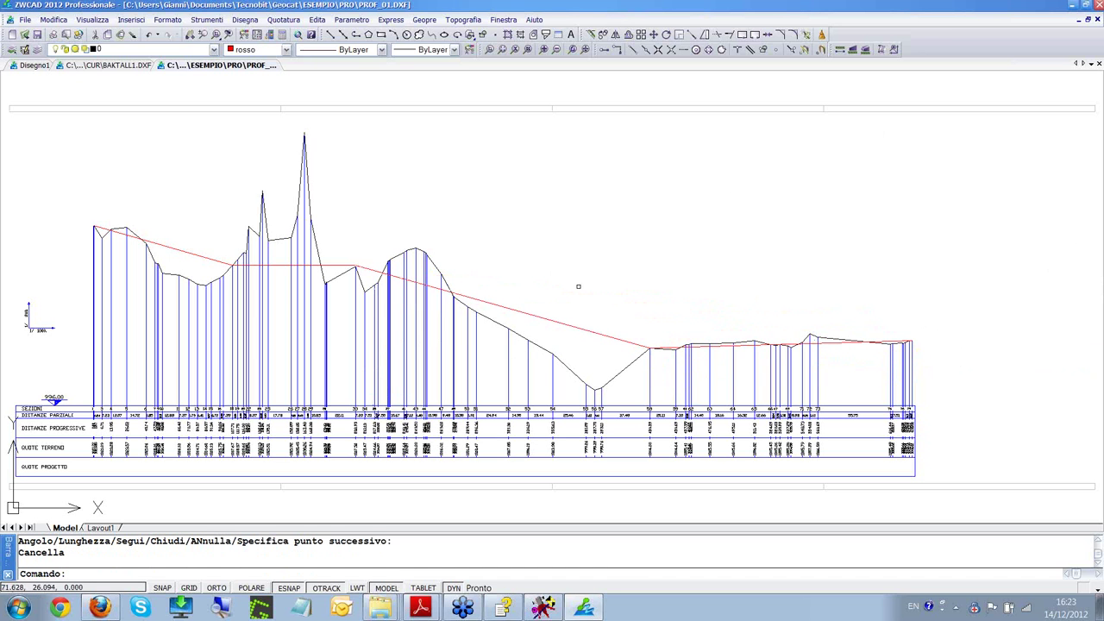
- Close the PROF_01.DXF profile drawing without saving its changes
click(1098, 65)
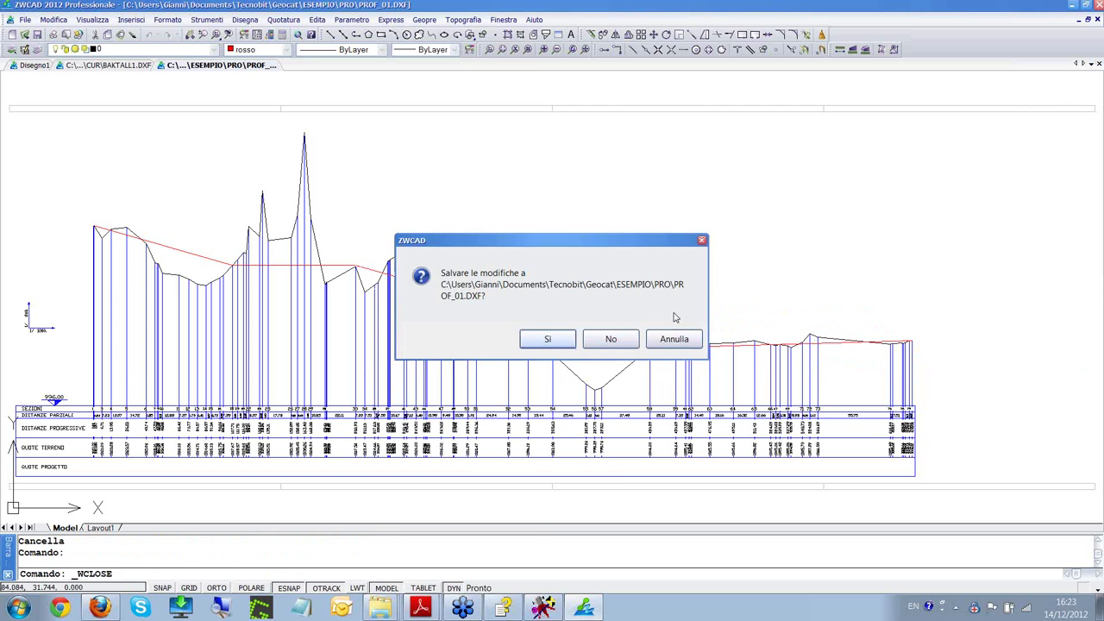
click(612, 340)
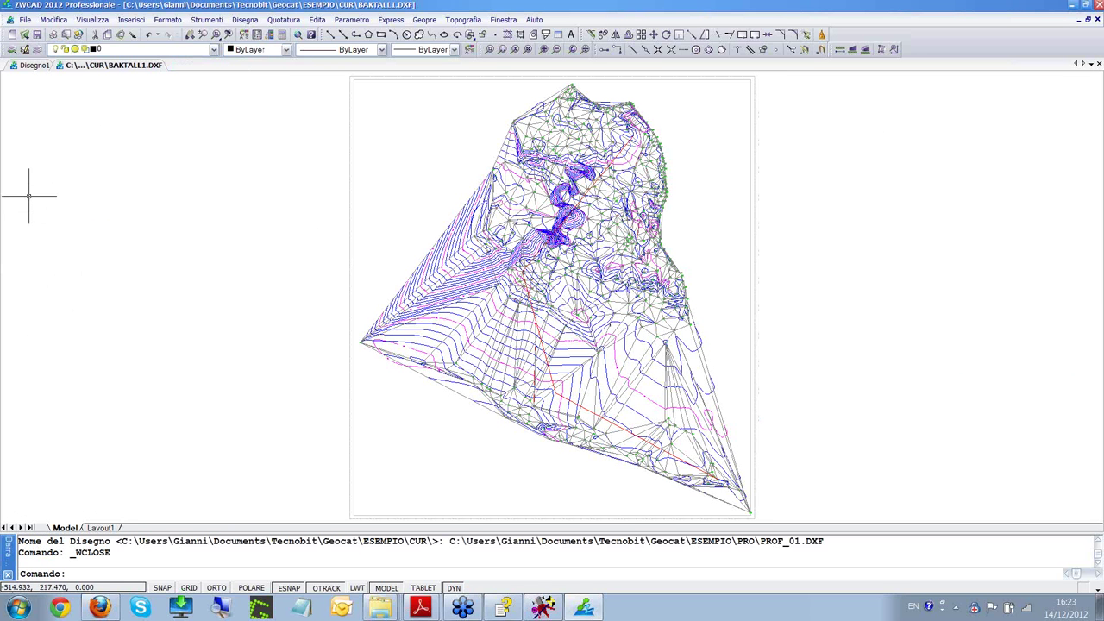
- Start a longitudinal profile on the BAKTALL1.DXF model and show its cross-section settings
click(463, 19)
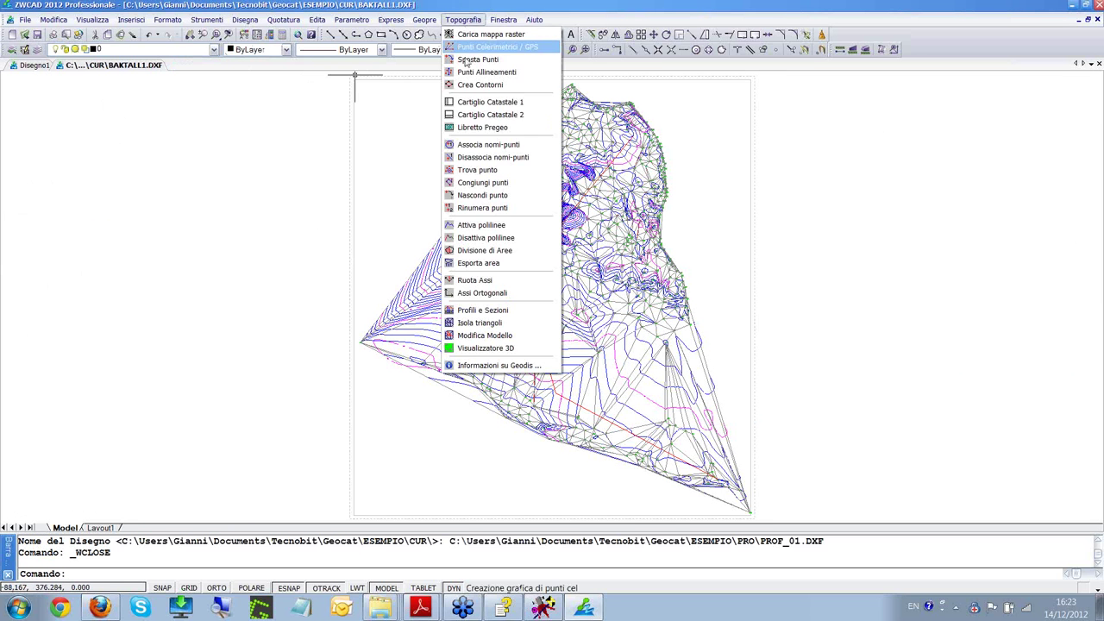
click(498, 317)
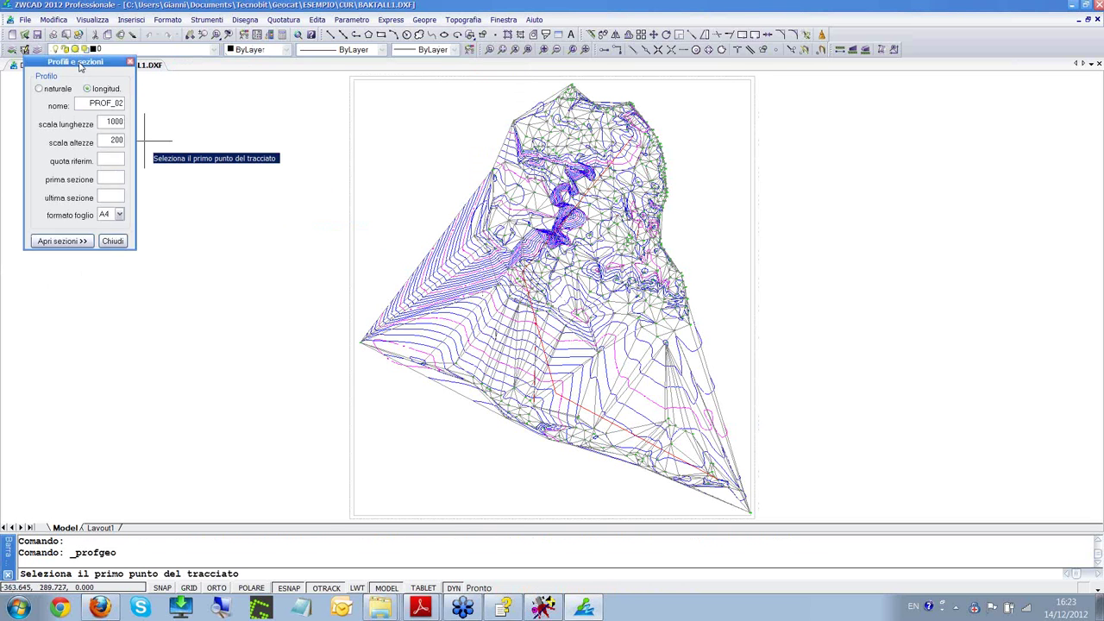
drag(77, 61, 92, 106)
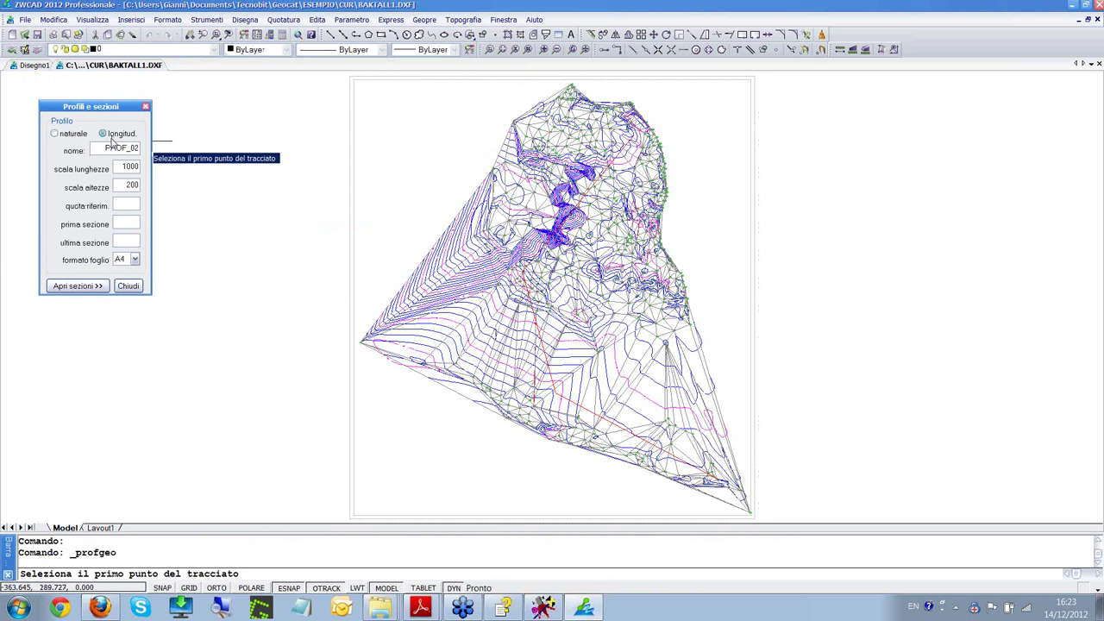
click(96, 286)
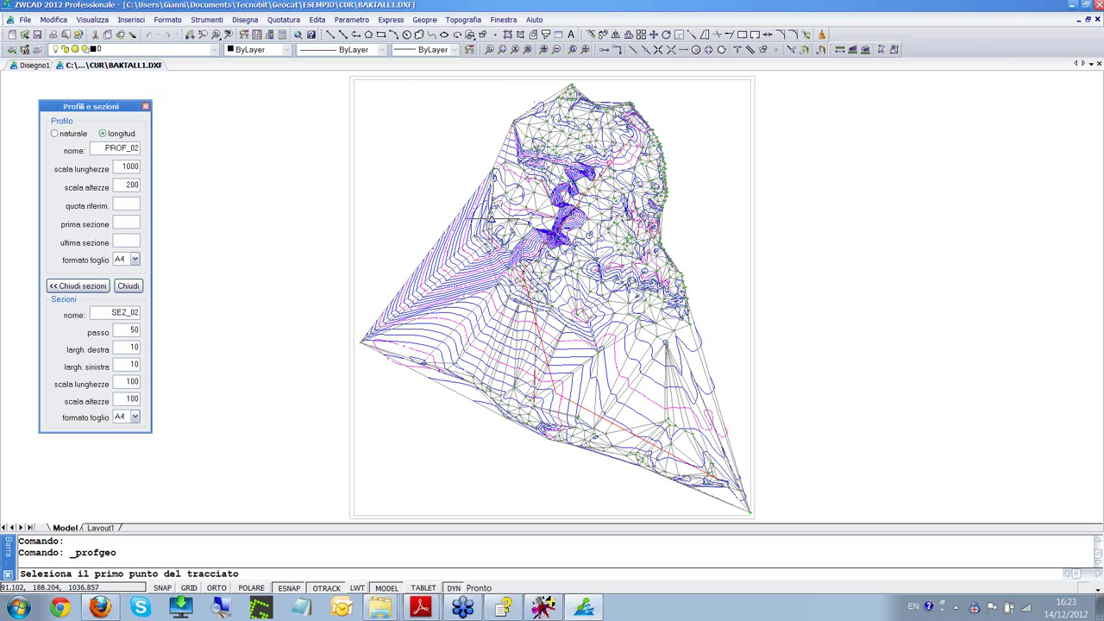
- With object snap off, trace the longitudinal profile route through three points, from the western contours down to the model's southeastern corner
key(F3)
click(457, 233)
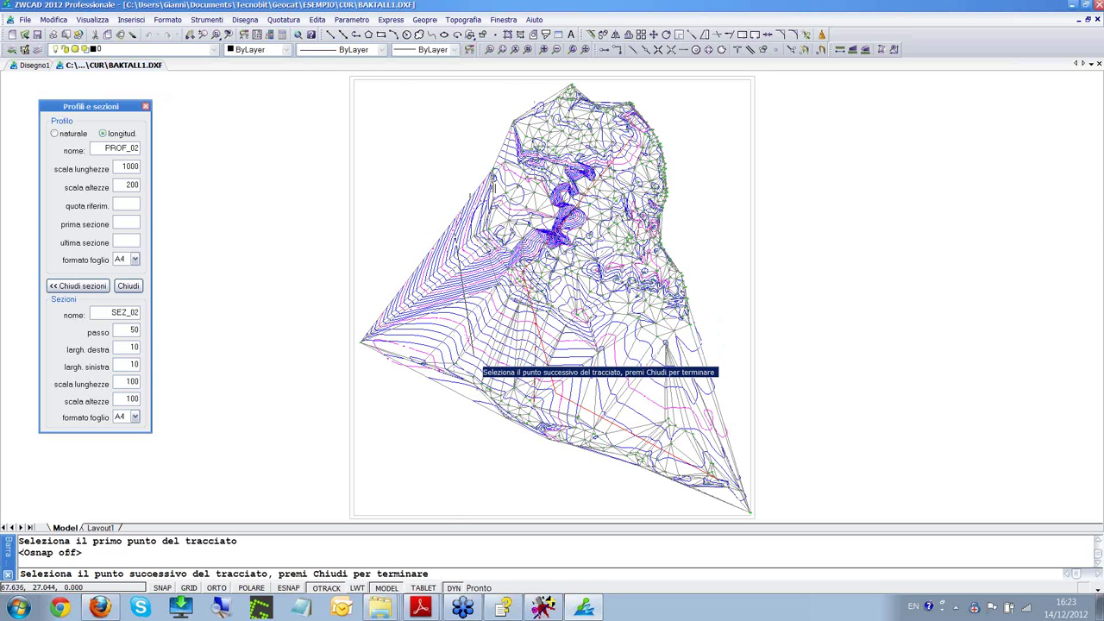
click(485, 408)
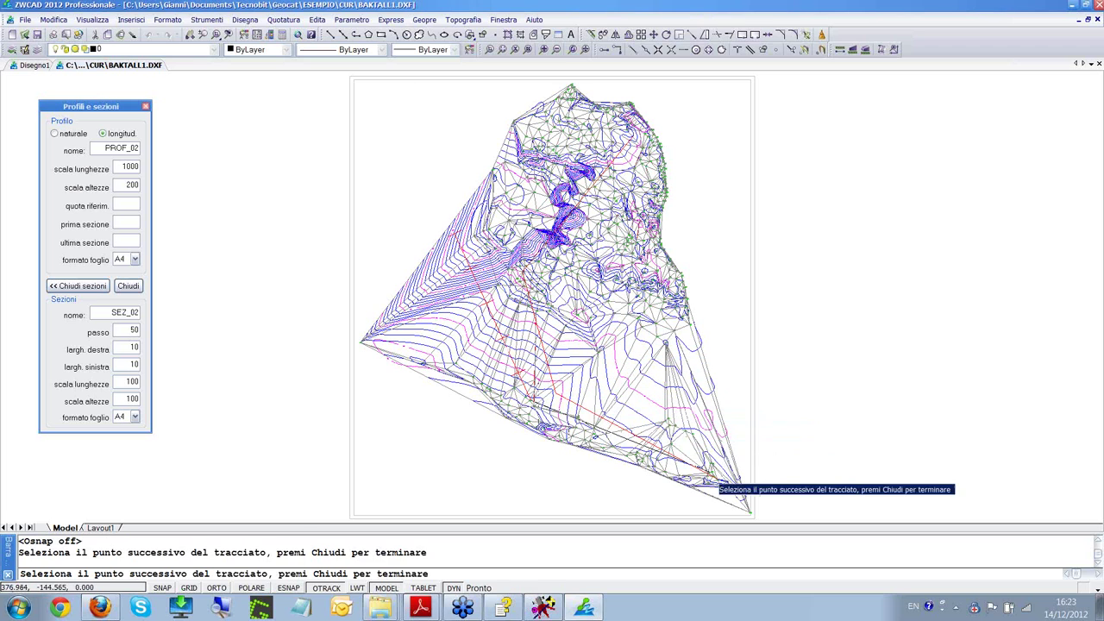
click(709, 469)
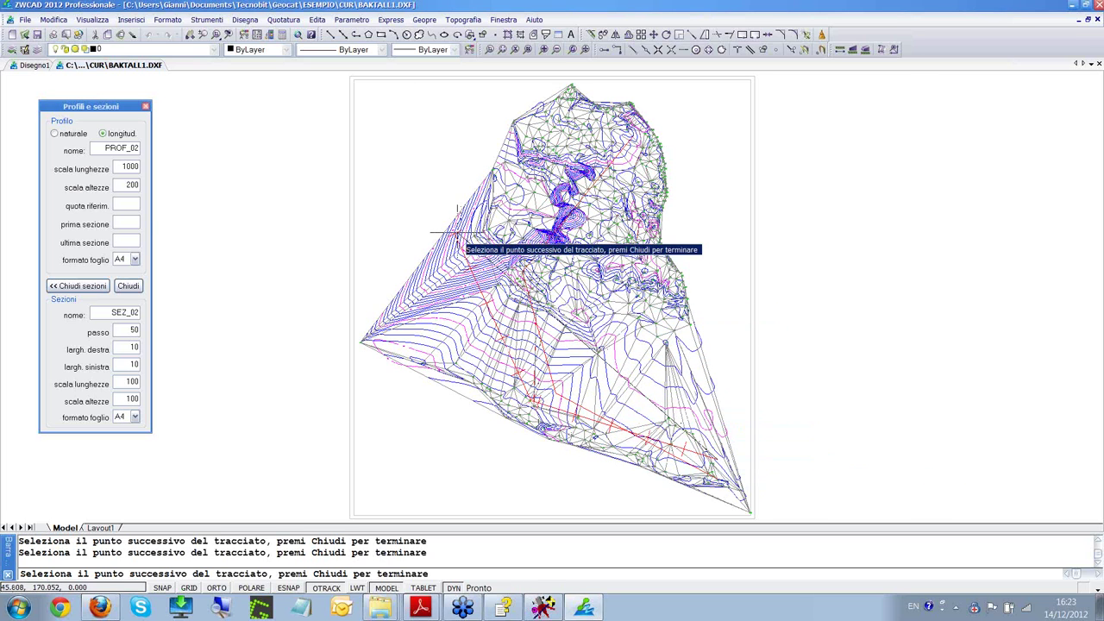
scroll(466, 375, up, 5)
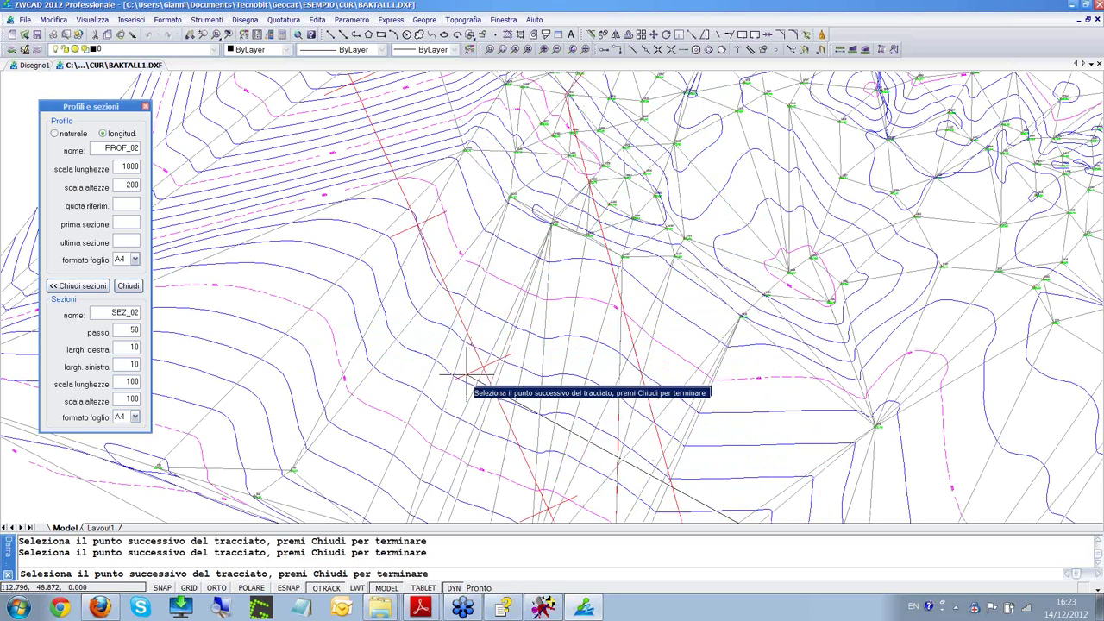
scroll(488, 371, down, 5)
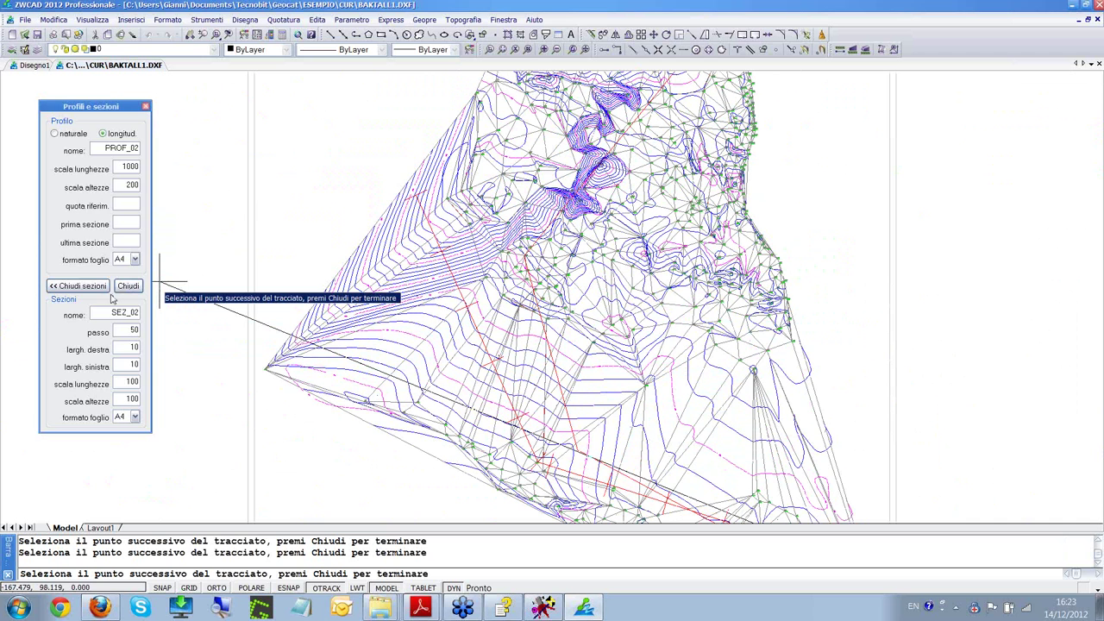
- Finish the route and generate the PROF_02 profile and SEZ_02 cross-sections, overwriting the existing files
click(128, 286)
click(552, 356)
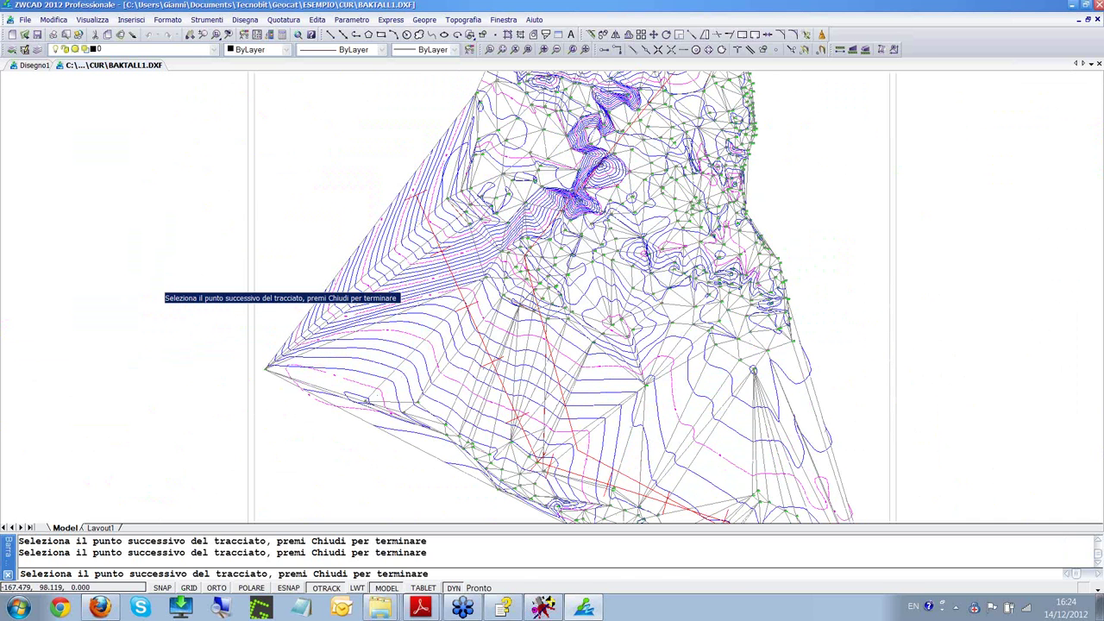
click(543, 357)
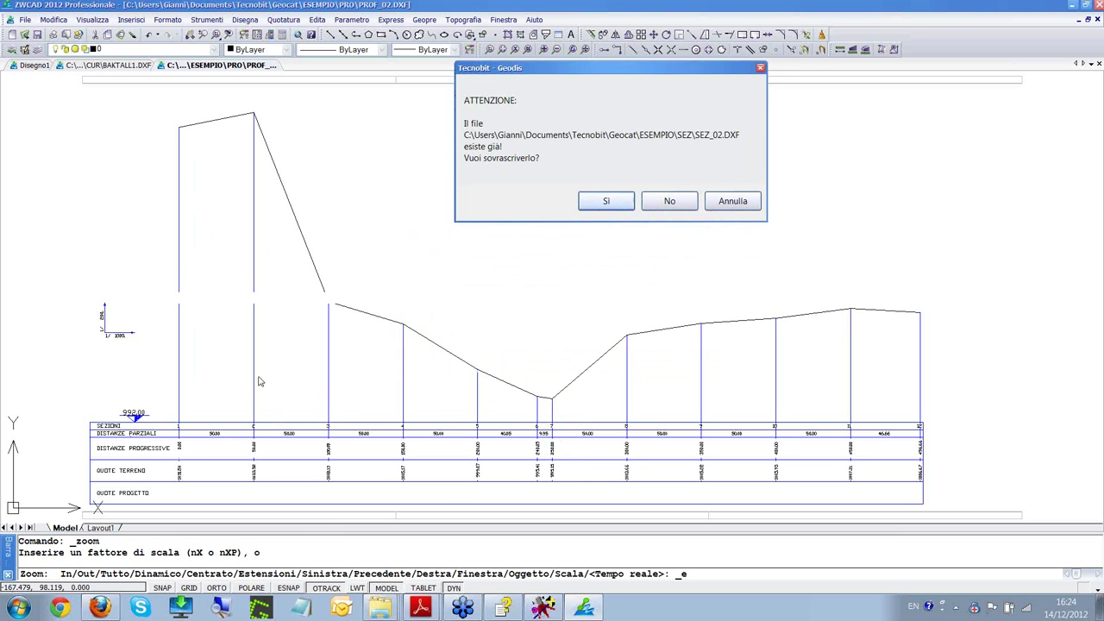
click(607, 201)
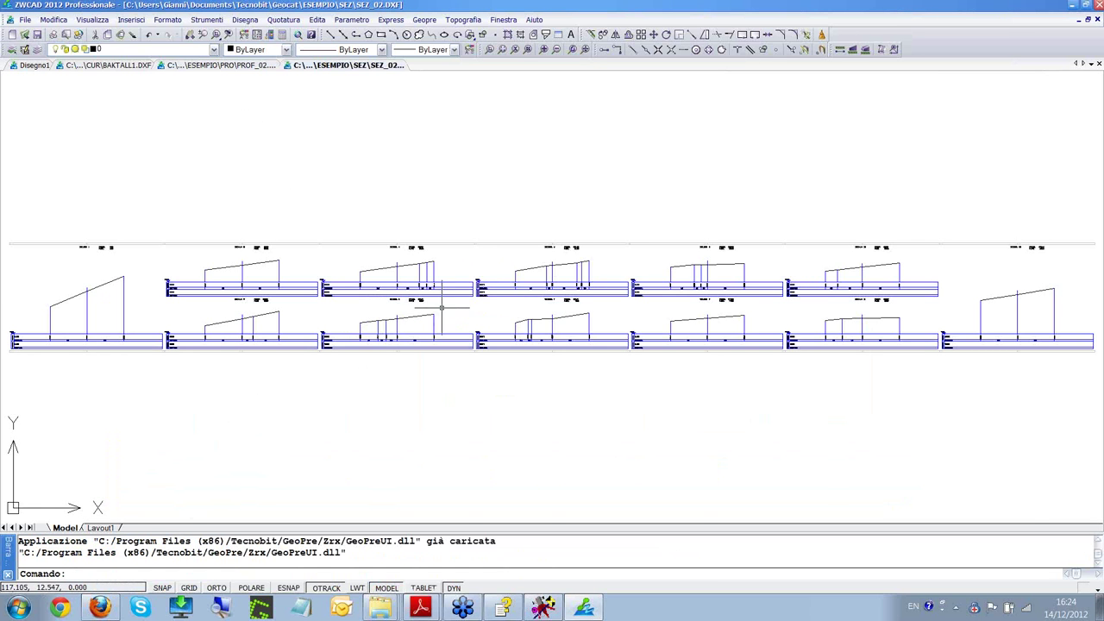
- Examine the cross-sections' numbers, progressive and partial distances and terrain elevations around section 7, and return to the full drawing
scroll(552, 293, up, 5)
scroll(596, 342, up, 2)
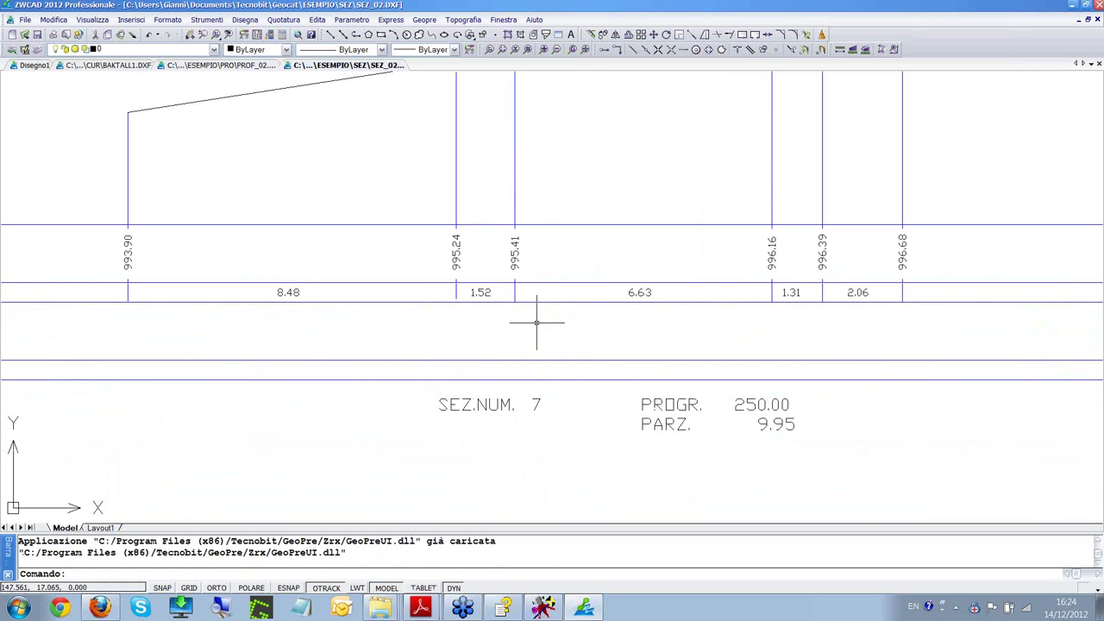
scroll(277, 278, down, 1)
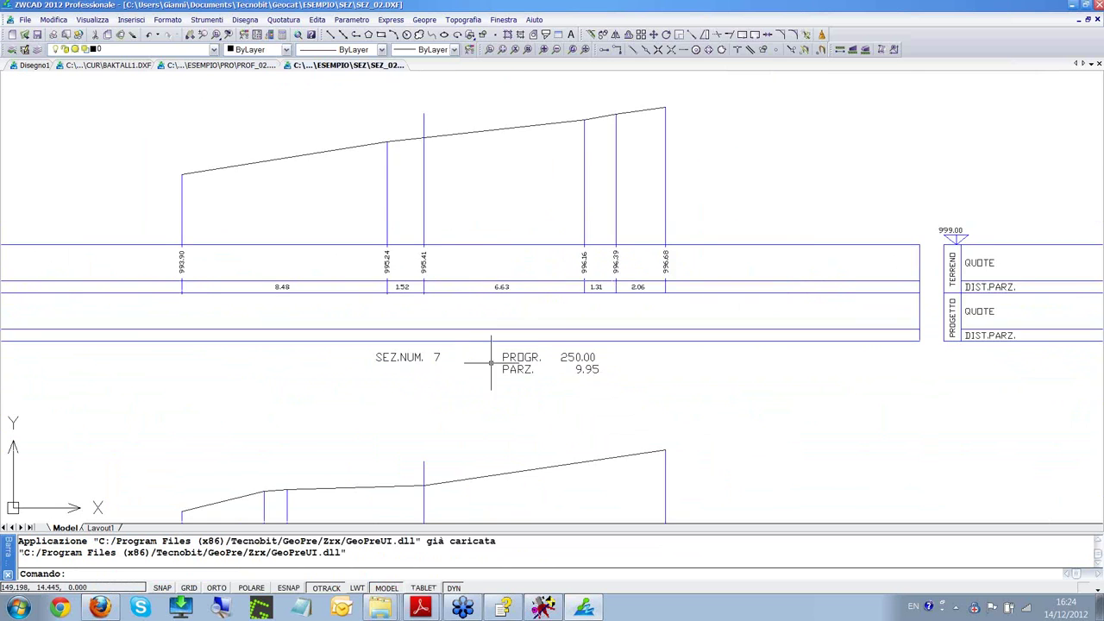
scroll(563, 207, down, 2)
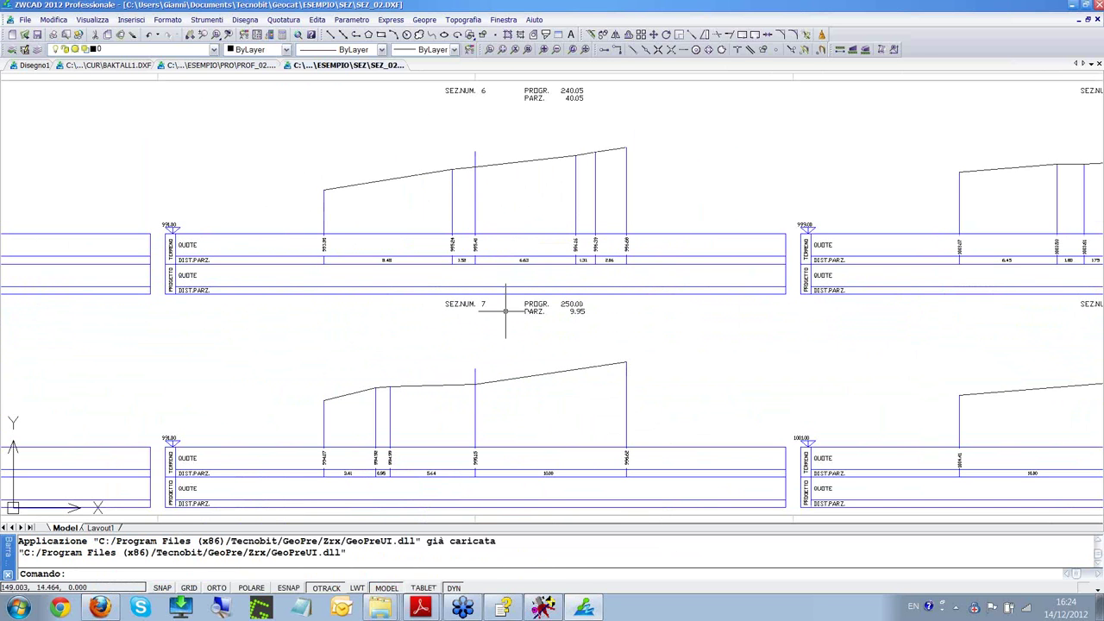
click(586, 50)
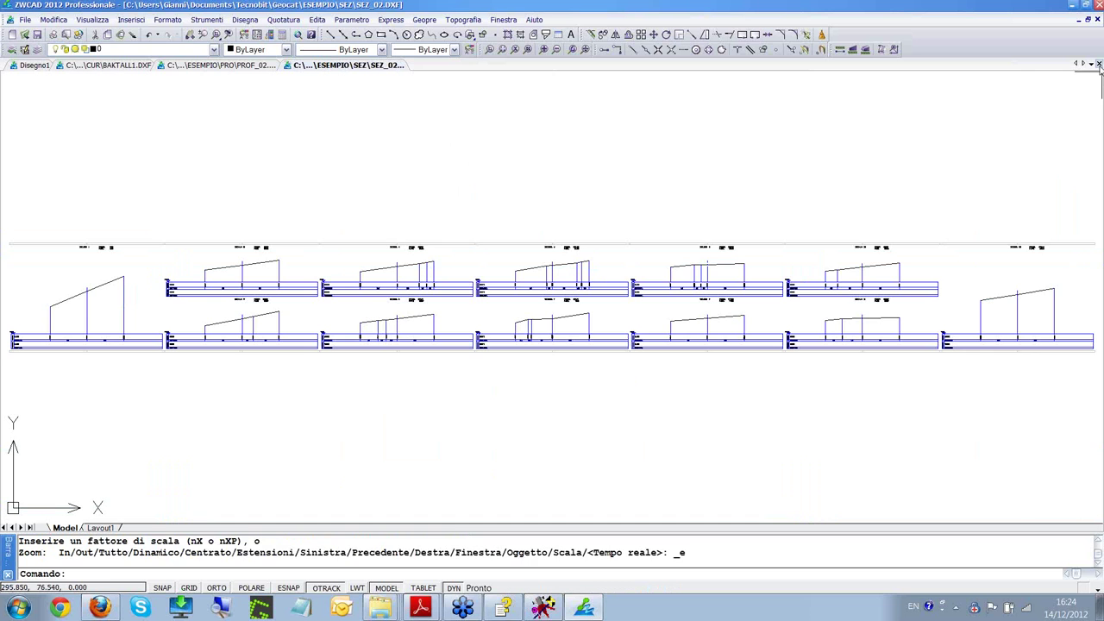
- Close the SEZ_02.DXF cross-section drawing and the PROF_02.DXF profile drawing without saving their changes
click(1099, 63)
click(636, 344)
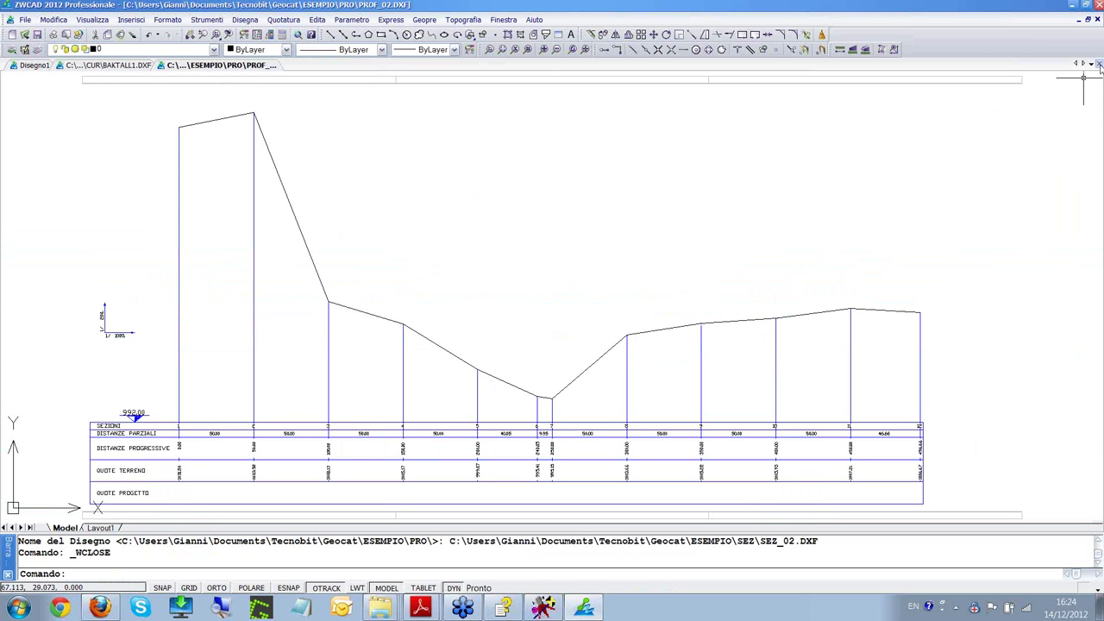
click(1099, 65)
click(612, 341)
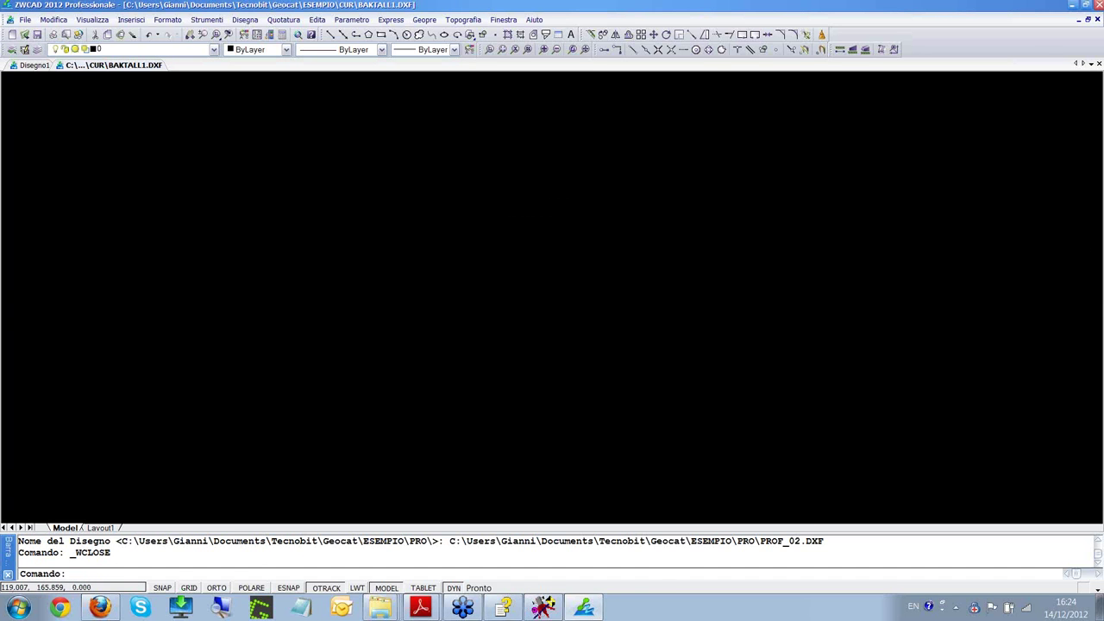
- Show the full BAKTALL1.DXF model and exit the CAD program without saving BAKTALL1.DXF or Disegno1
click(595, 50)
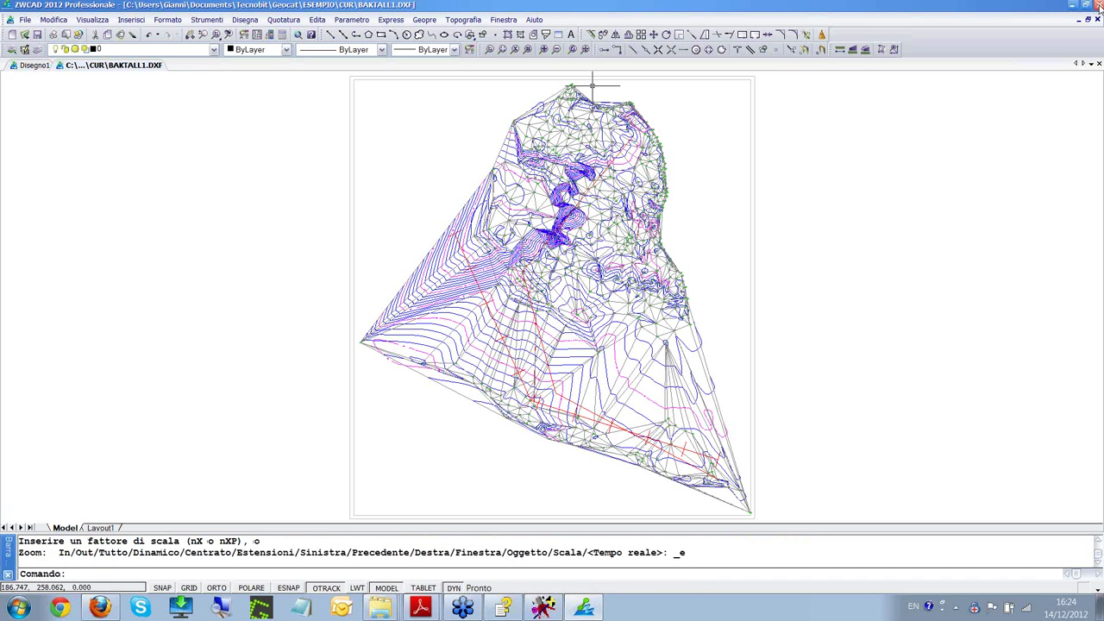
click(1099, 5)
click(605, 343)
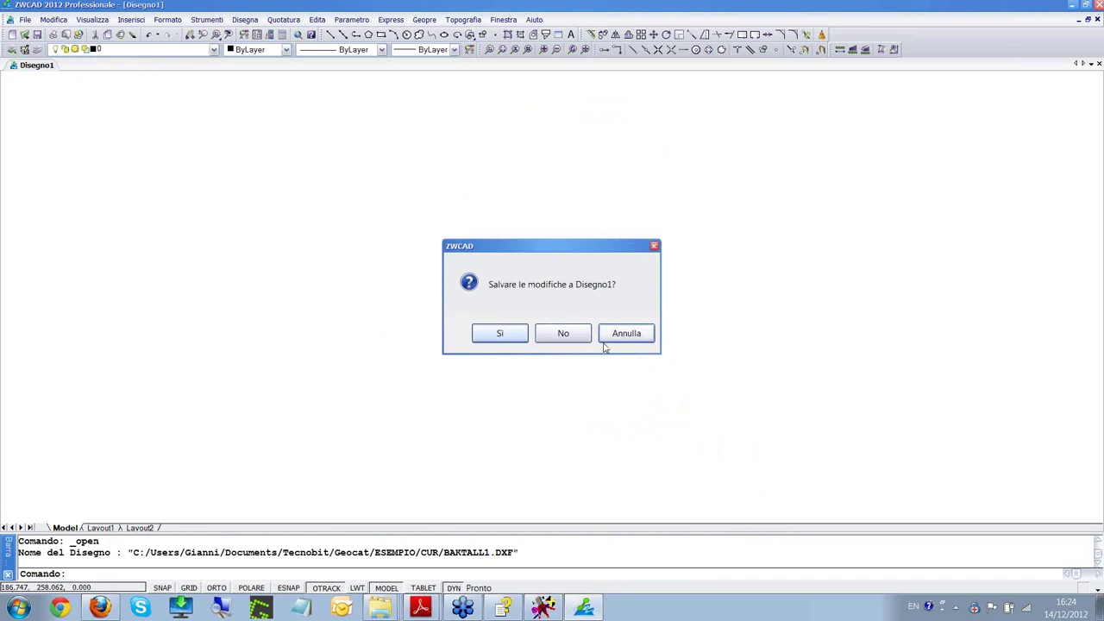
click(575, 335)
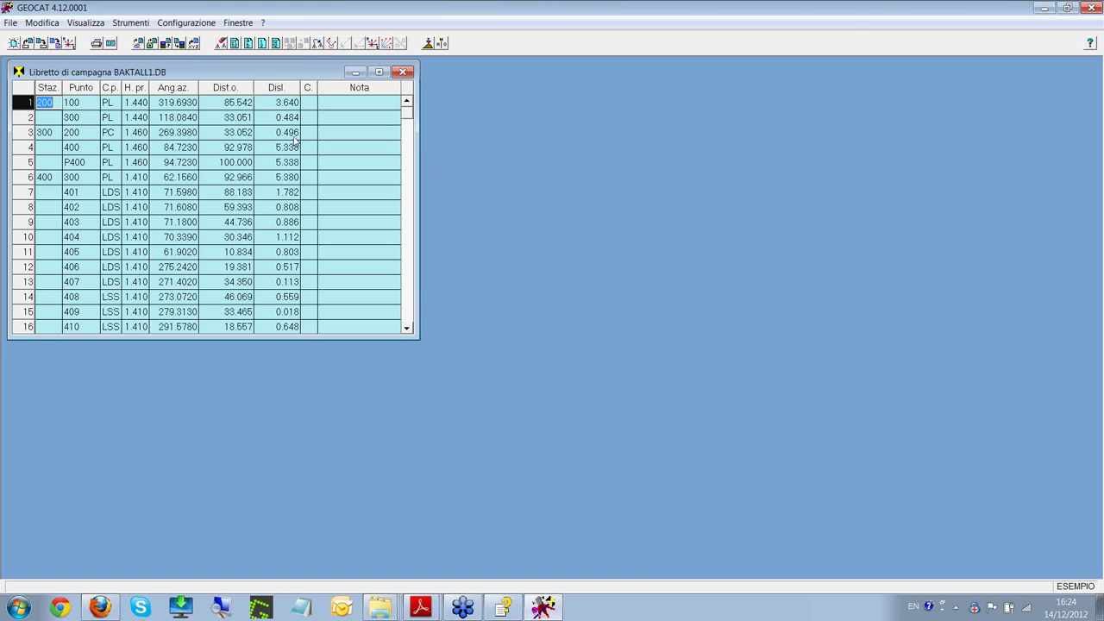
- Open BAKTALL1's real calculation (Calcolo reale) and contours (Contorni e dividenti) tables and place them beside and below the field book
right_click(555, 171)
click(614, 274)
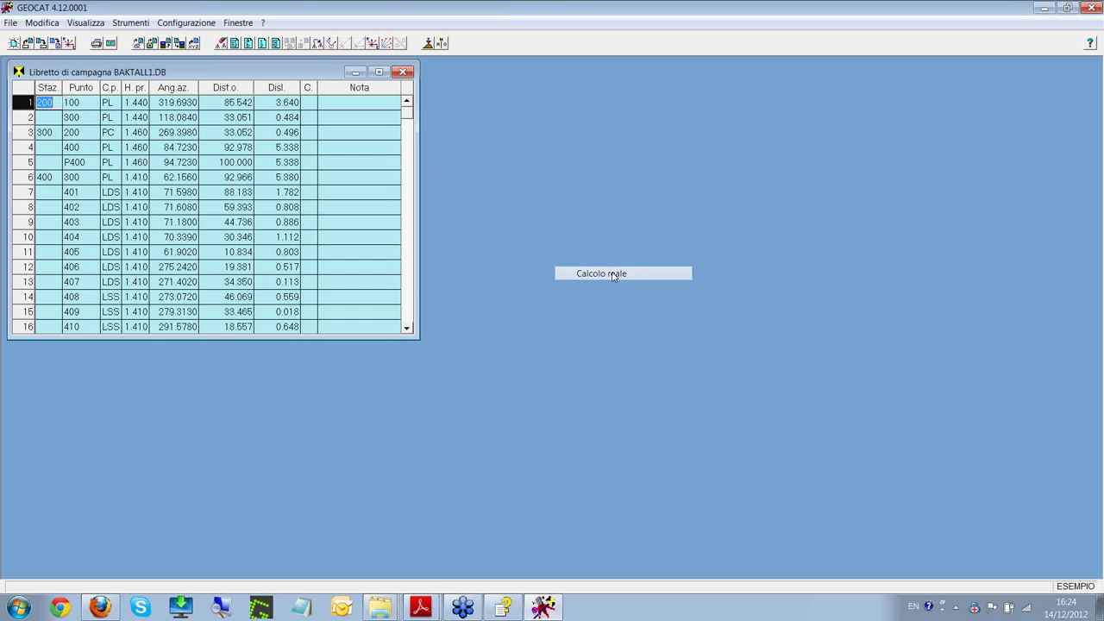
drag(291, 127, 667, 80)
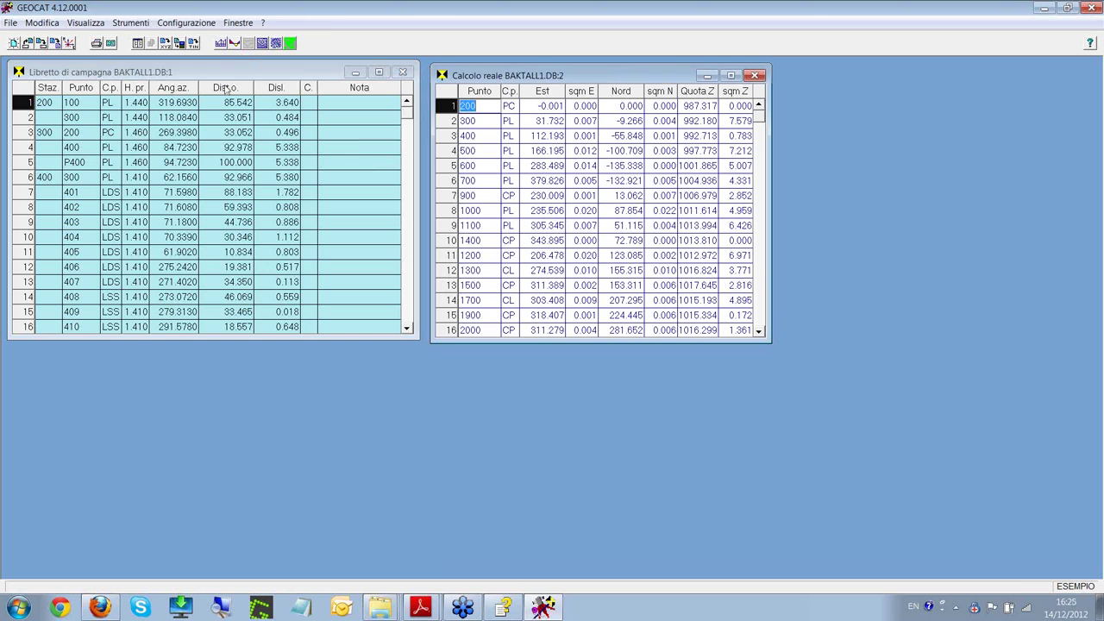
right_click(189, 205)
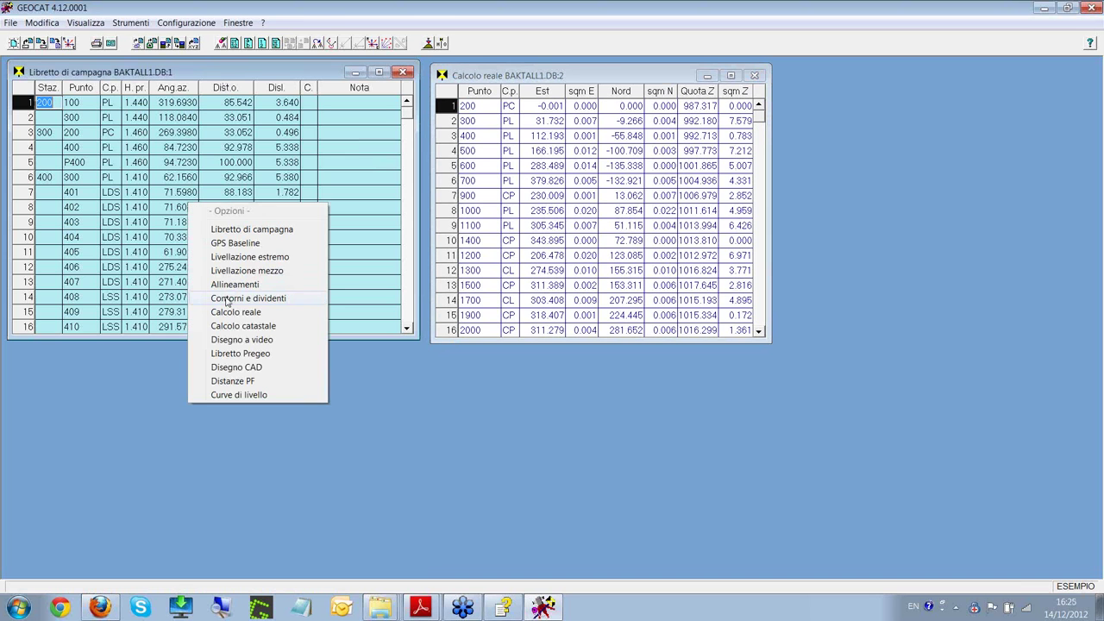
click(227, 297)
drag(281, 140, 216, 290)
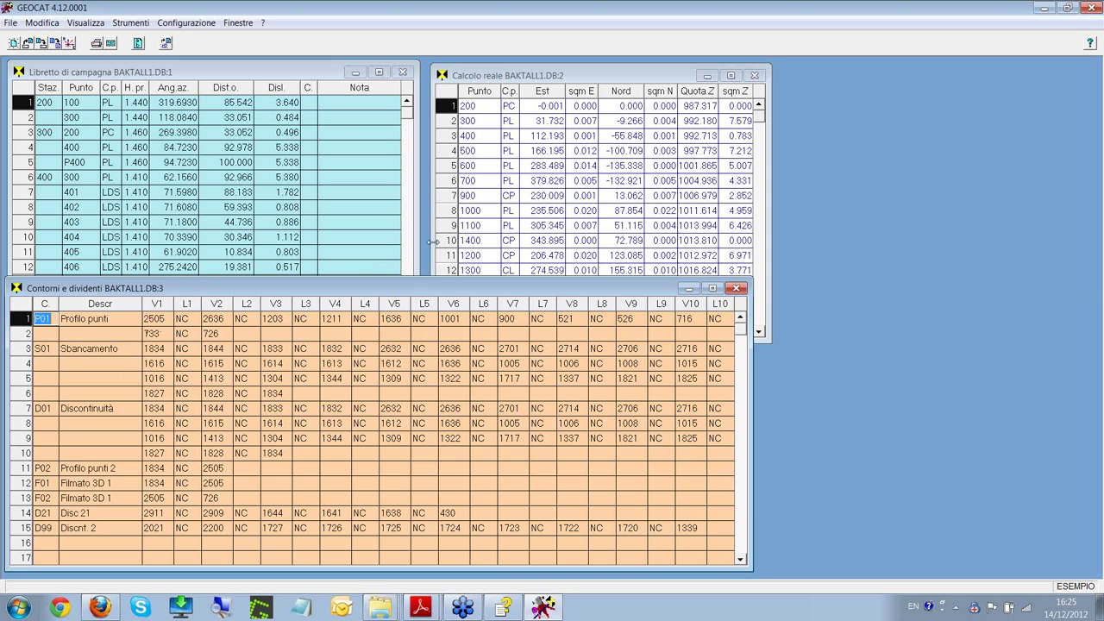
click(497, 78)
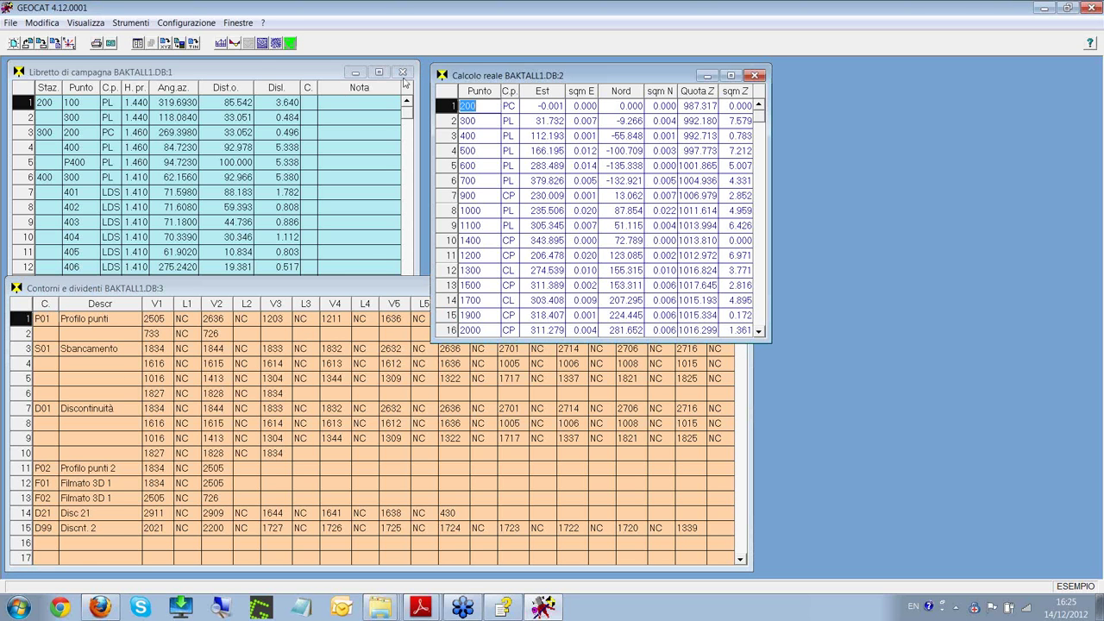
click(220, 45)
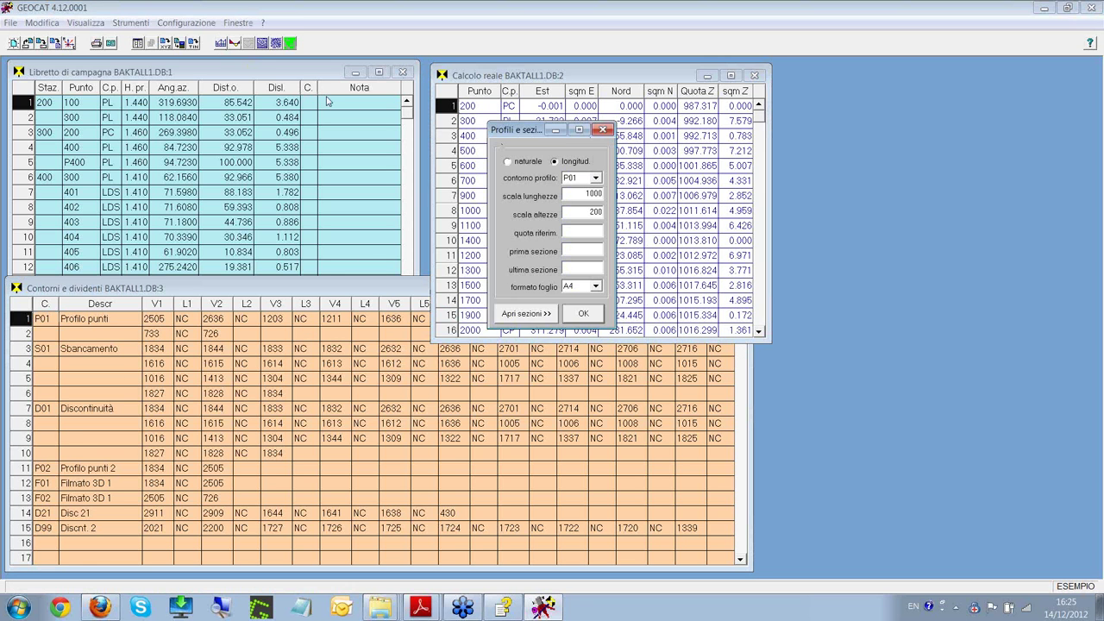
drag(540, 134, 888, 113)
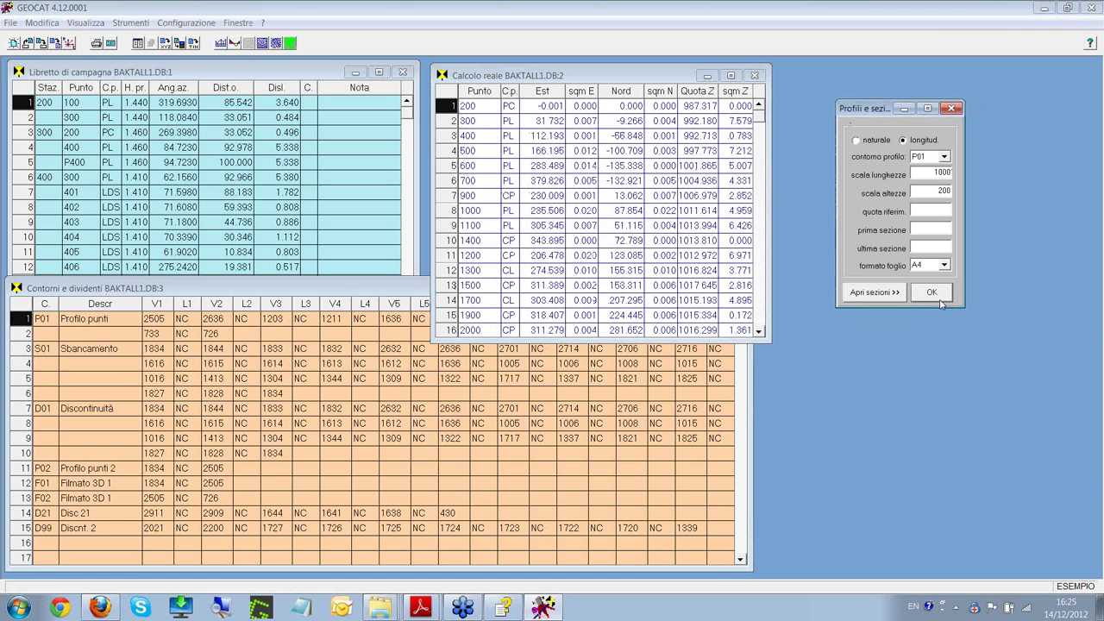
click(952, 108)
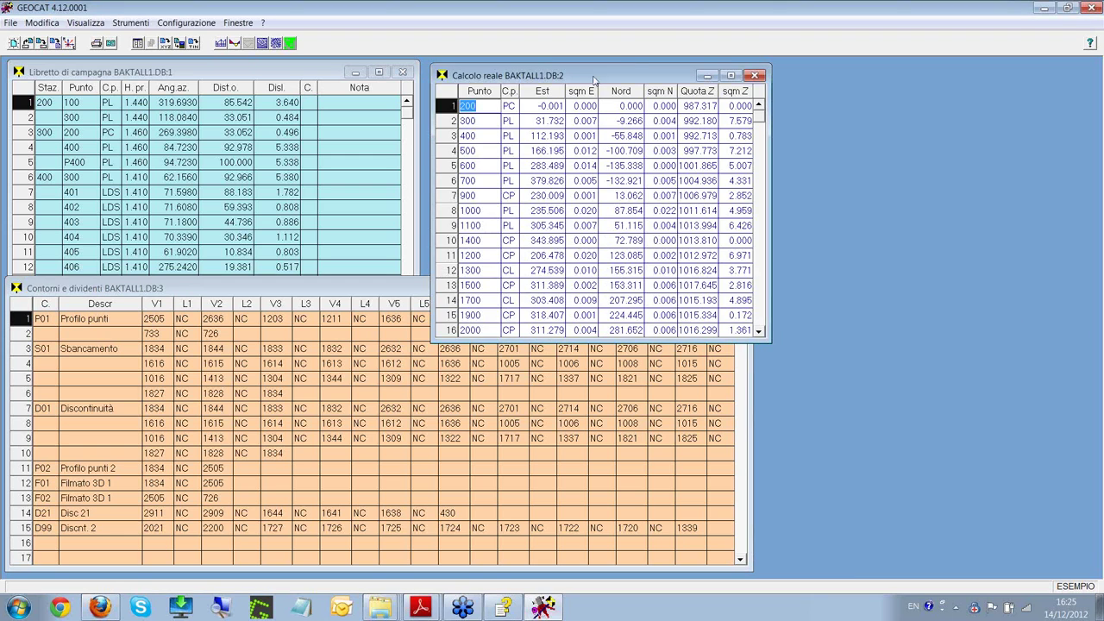
- Rearrange the real calculation and contours tables so that both can be read without overlapping
drag(597, 79, 879, 74)
drag(524, 297, 522, 201)
drag(791, 75, 835, 271)
drag(535, 199, 532, 108)
mouse_move(861, 269)
mouse_down()
mouse_move(849, 249)
mouse_move(862, 269)
mouse_up()
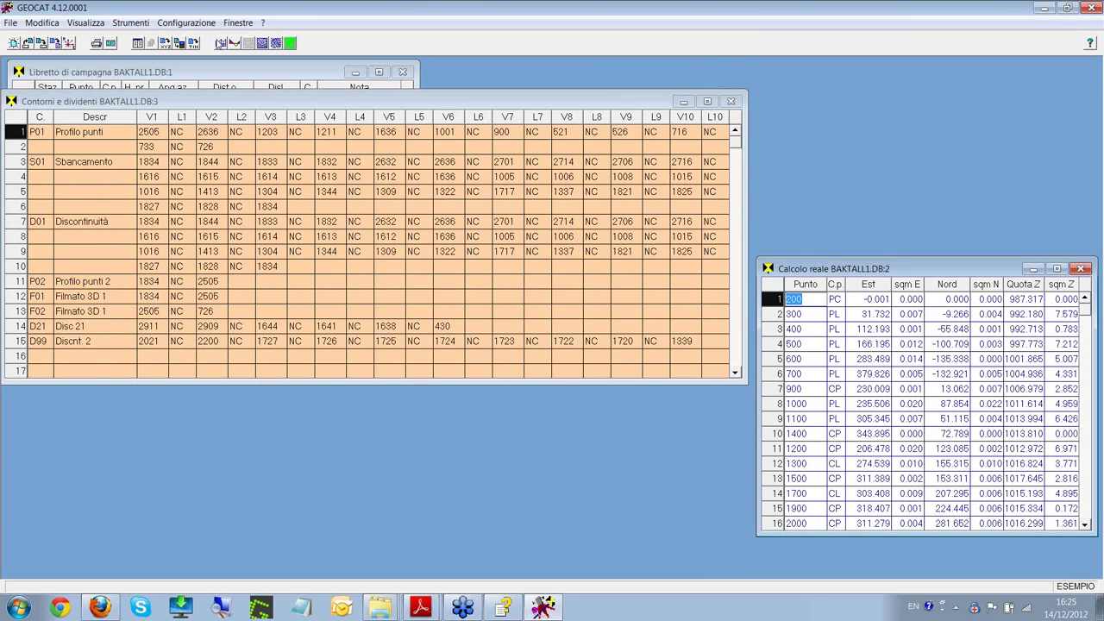
- Generate the longitudinal profile of contour P01 at length scale 1000 and height scale 200 on A4, overwriting P01.DXF
click(235, 44)
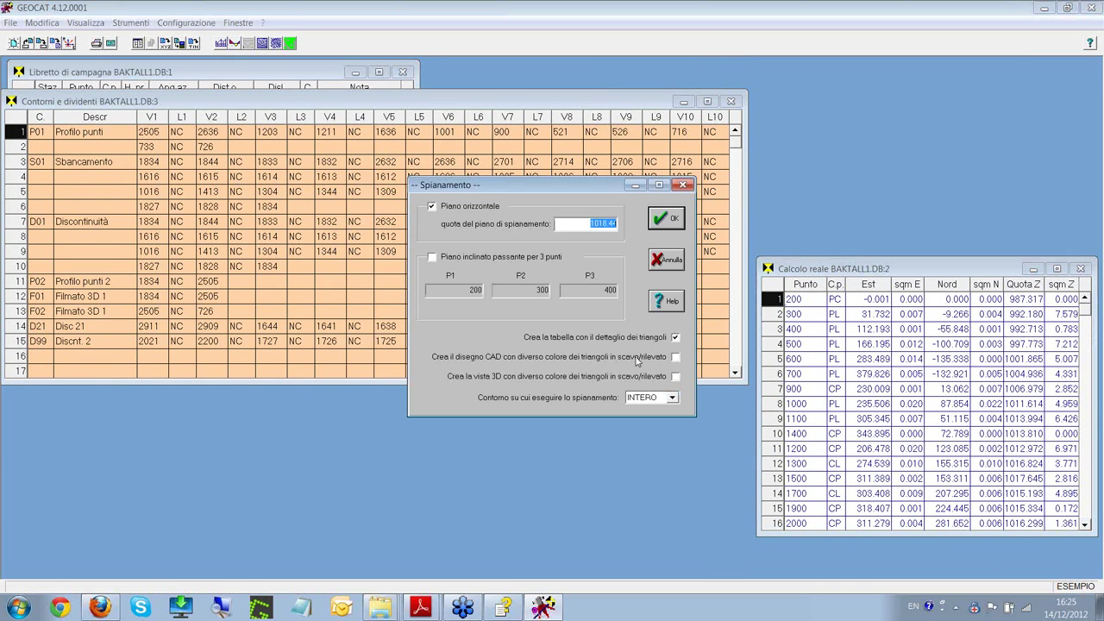
click(666, 263)
click(222, 44)
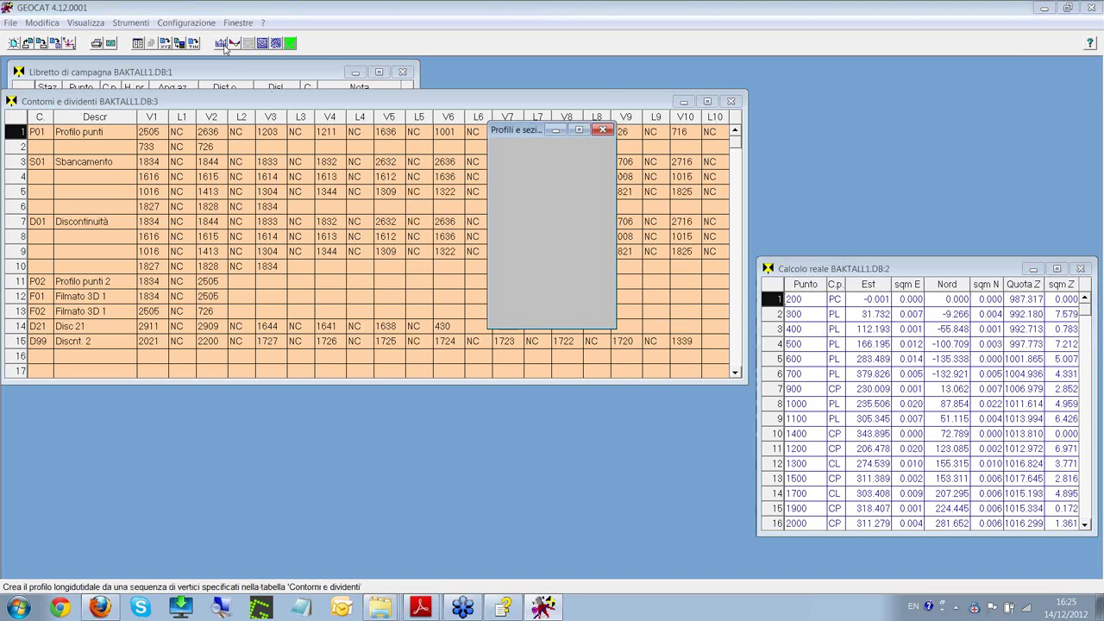
drag(530, 134, 181, 413)
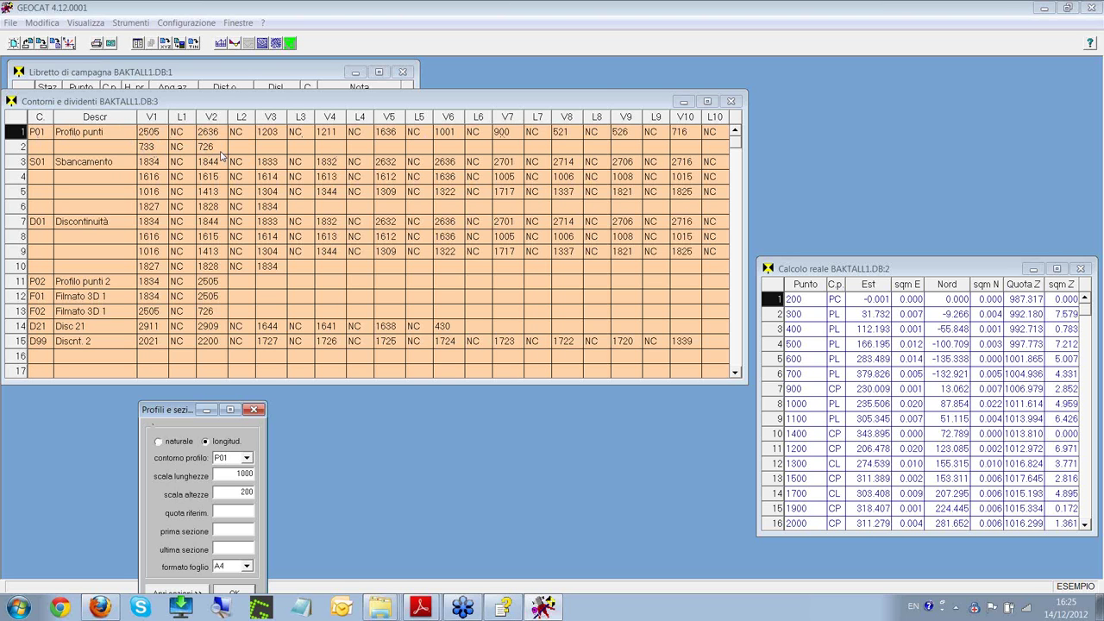
drag(183, 411, 209, 277)
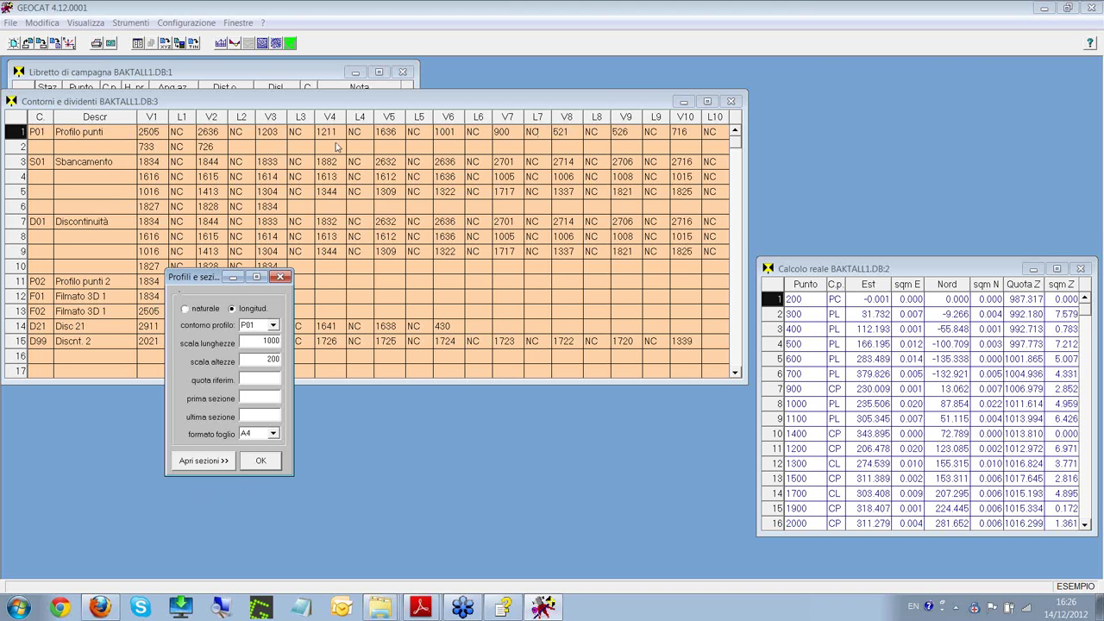
click(262, 462)
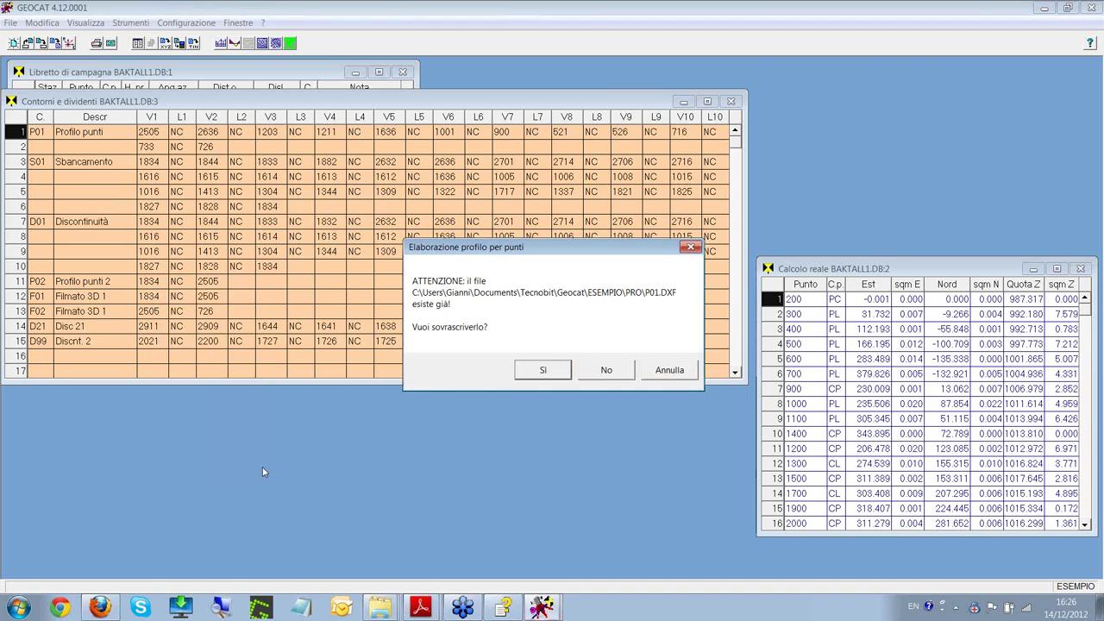
click(540, 373)
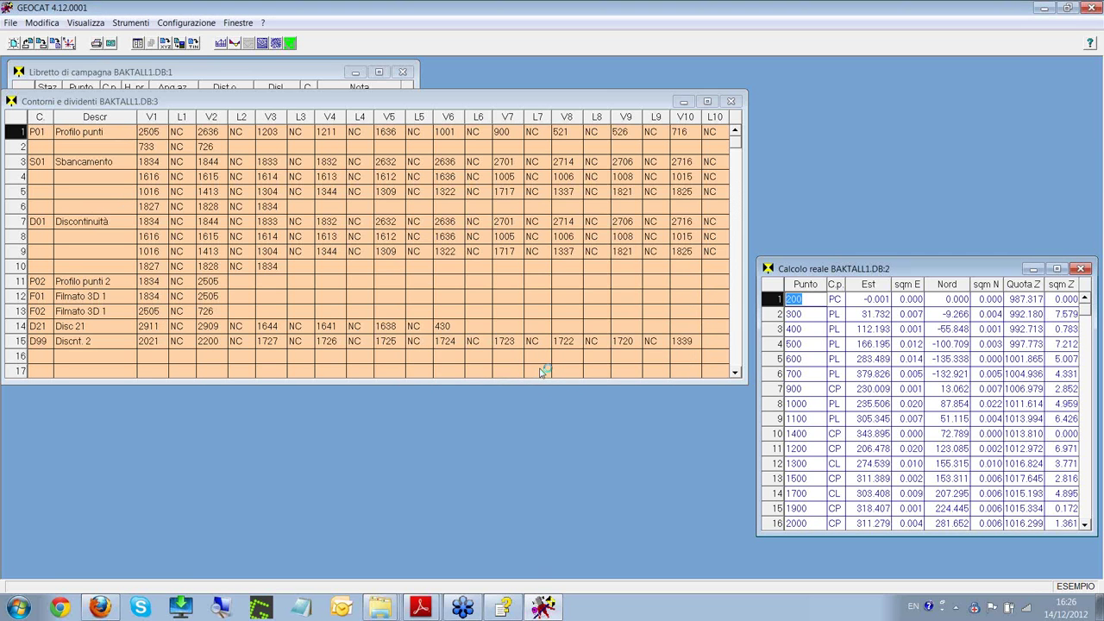
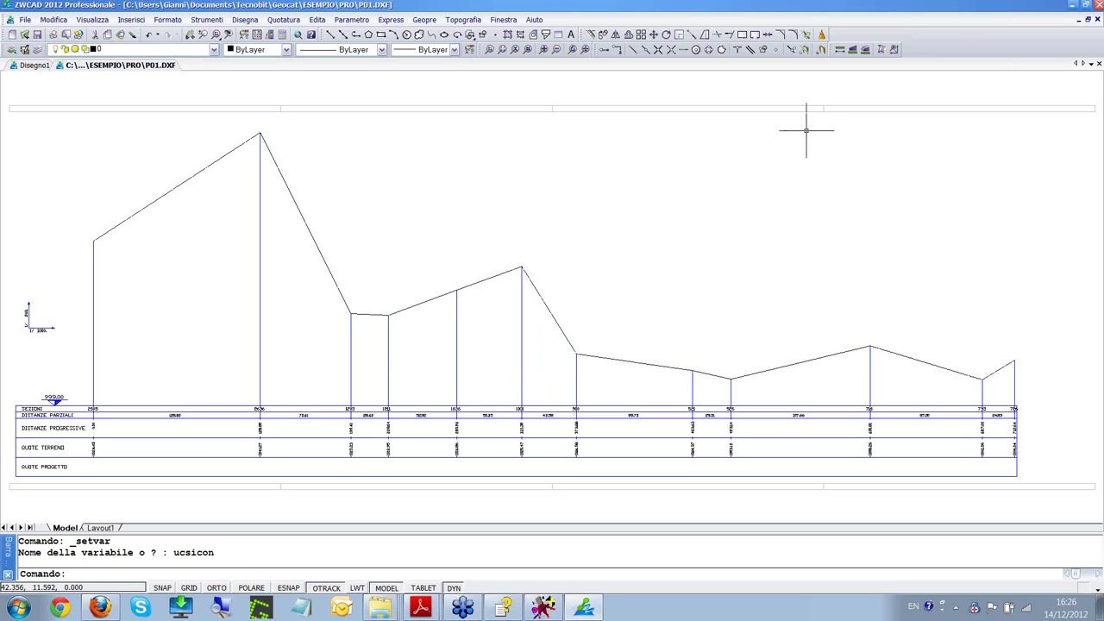
- Exit the CAD program without saving P01.DXF or Disegno1, returning to the BAKTALL1 tables
click(1097, 6)
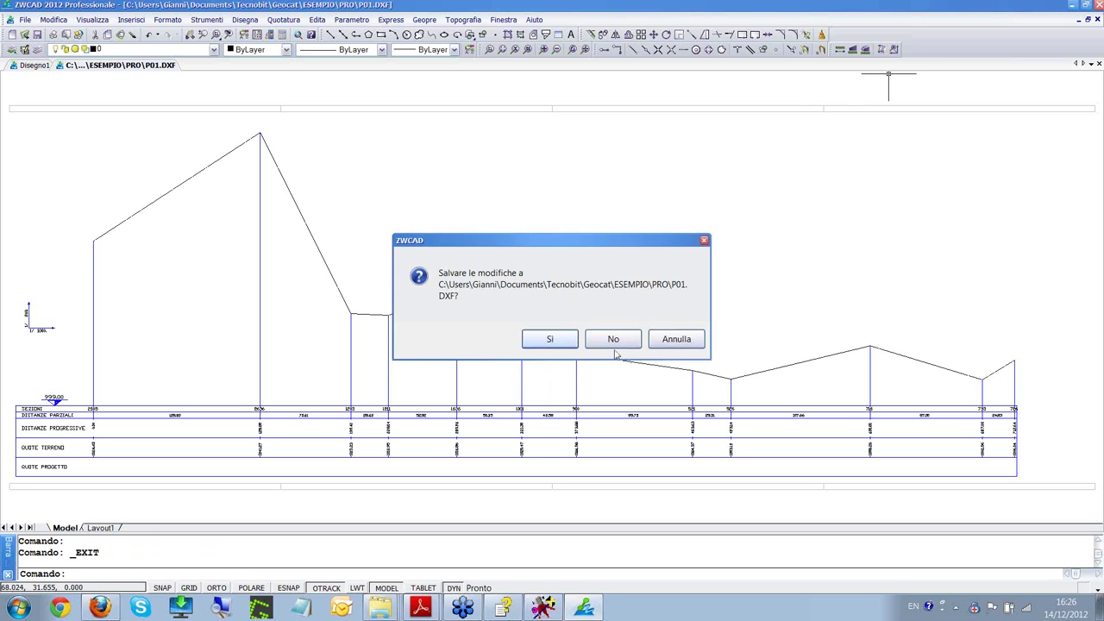
click(613, 345)
click(563, 335)
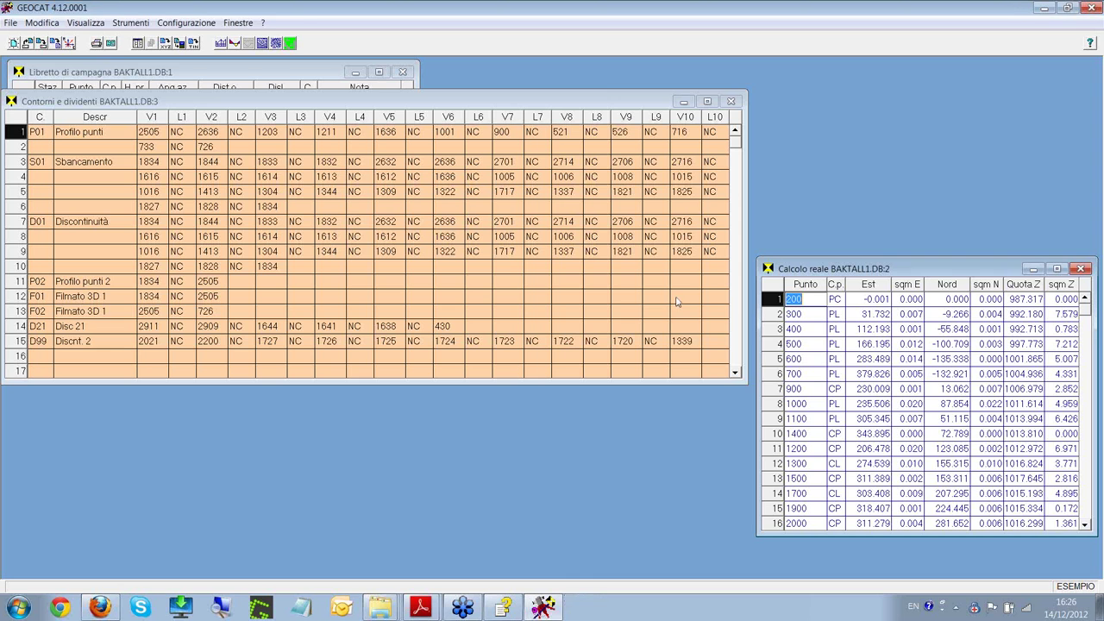
- Close BAKTALL1's real calculation and contours tables, and reopen its real calculation (Calcolo reale) beside the field book
click(1079, 268)
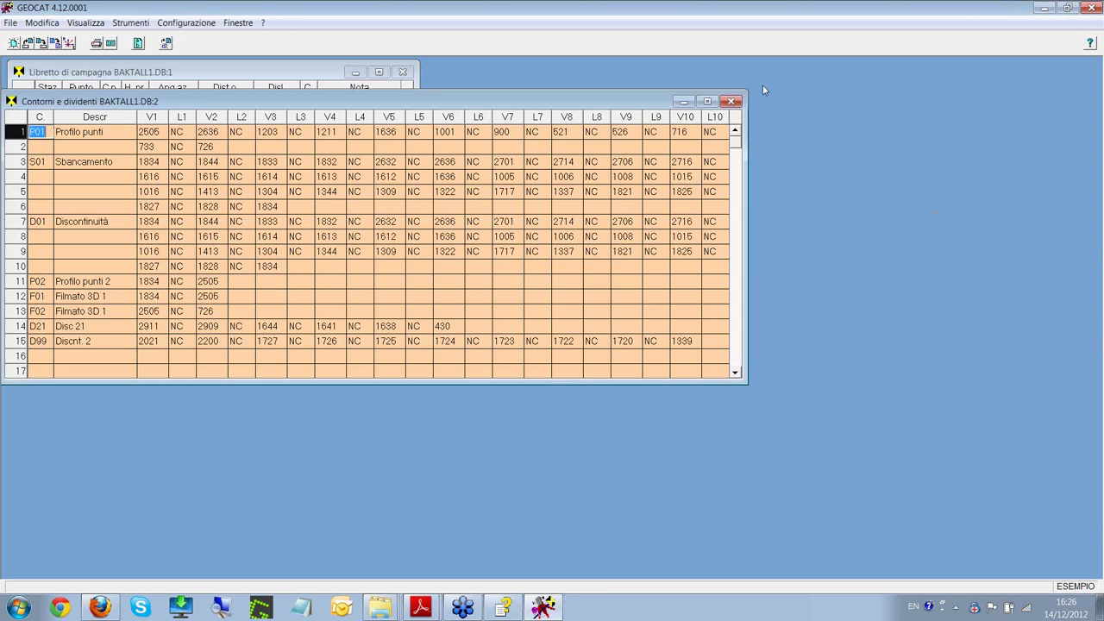
click(732, 102)
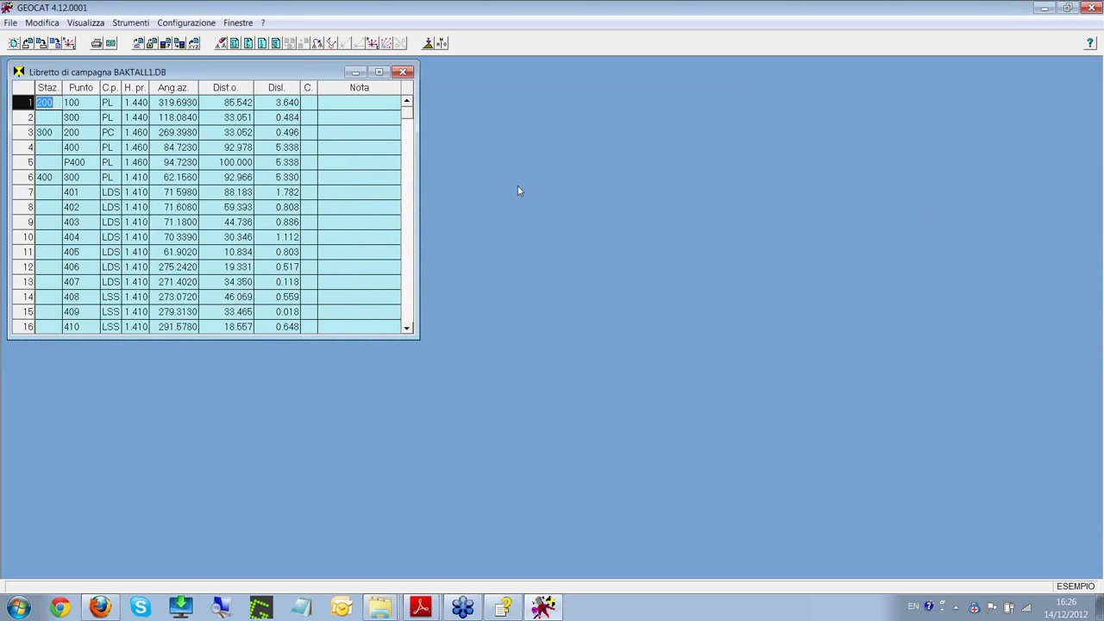
right_click(519, 191)
click(576, 298)
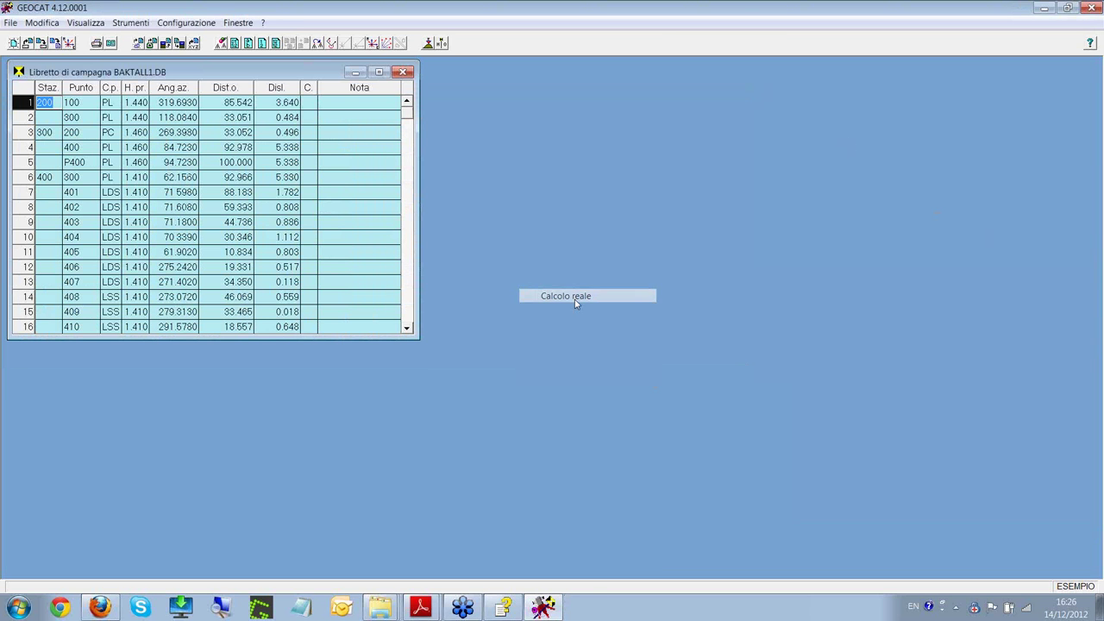
drag(278, 164, 616, 82)
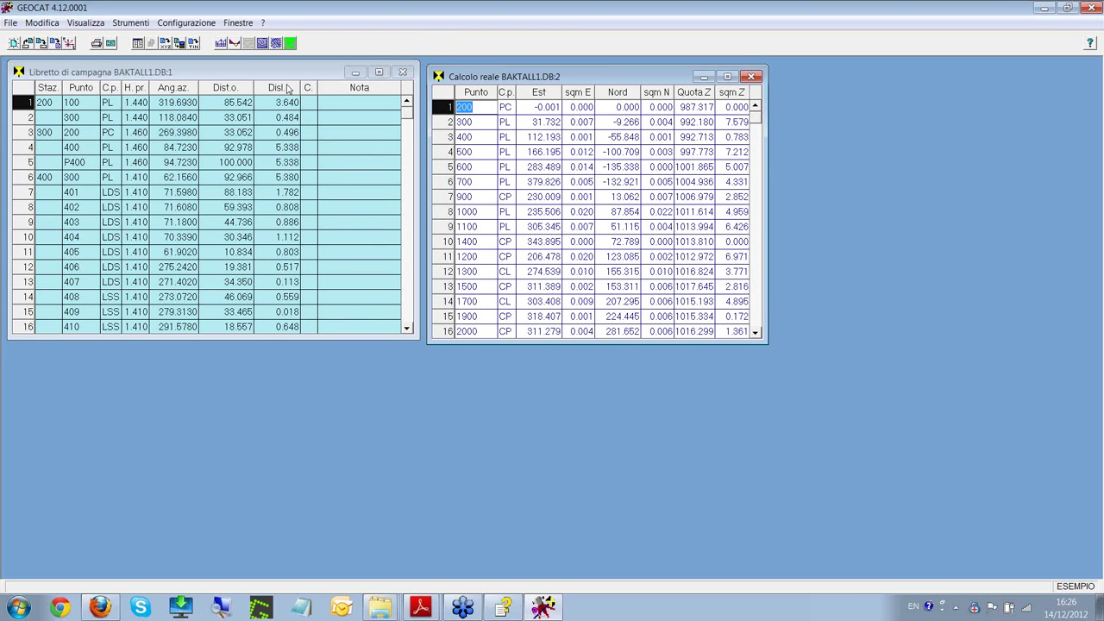
- Run the levelling calculation (Spianamento) on a horizontal plane at elevation 1018.44 for contour INTERO, with the triangle detail table
click(236, 44)
drag(562, 184, 289, 319)
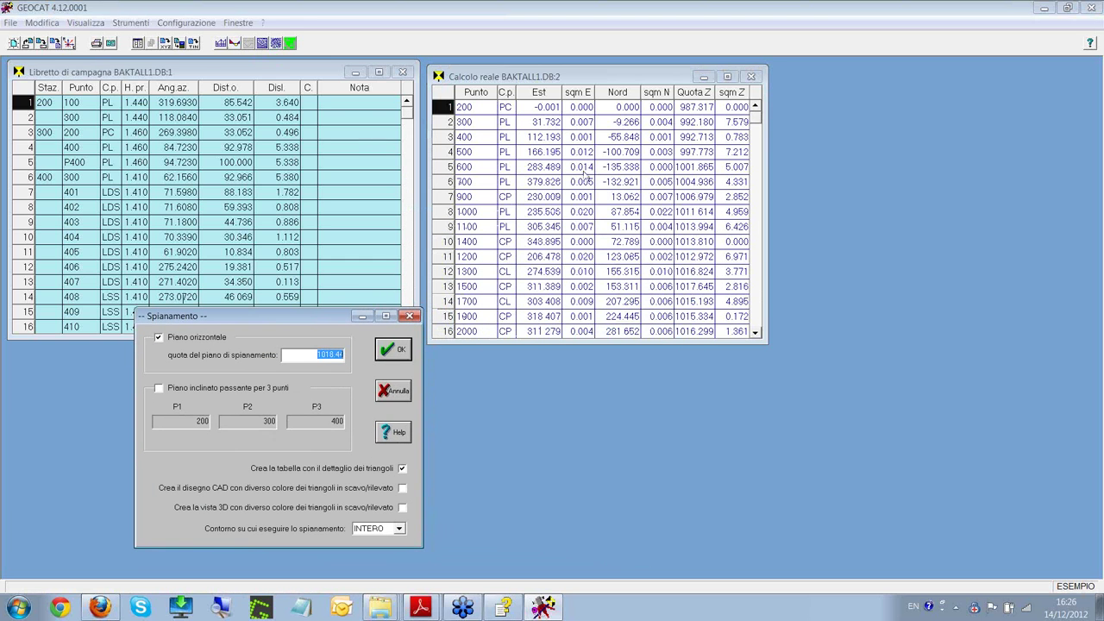
click(322, 352)
click(399, 529)
click(394, 350)
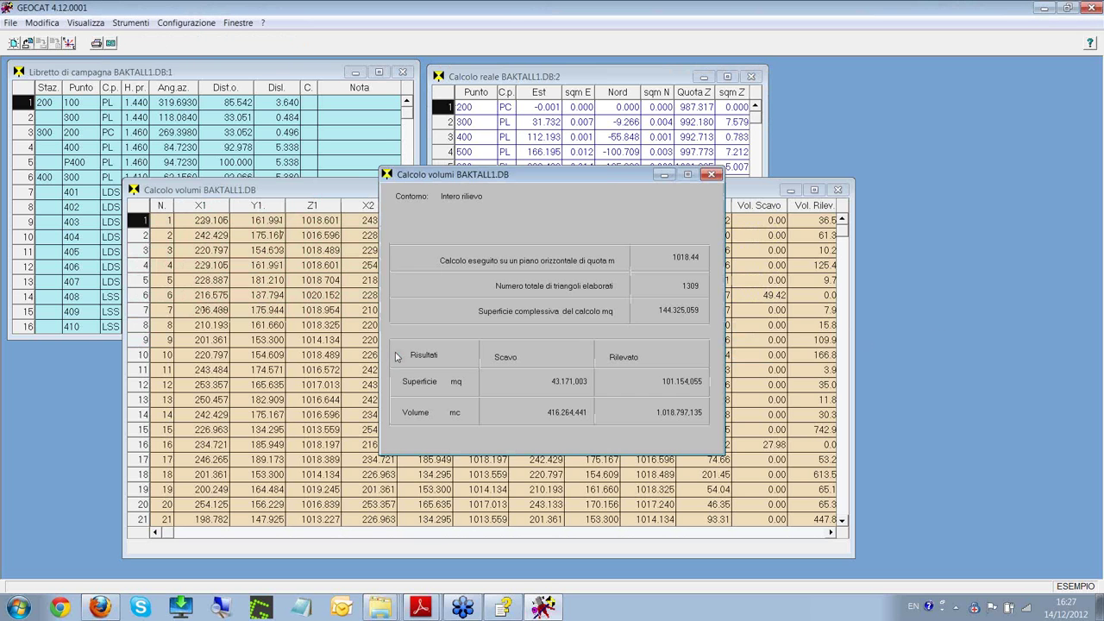
- Separate the volume summary from the triangle detail table to examine both results, and close them
drag(491, 178, 799, 171)
drag(431, 192, 334, 146)
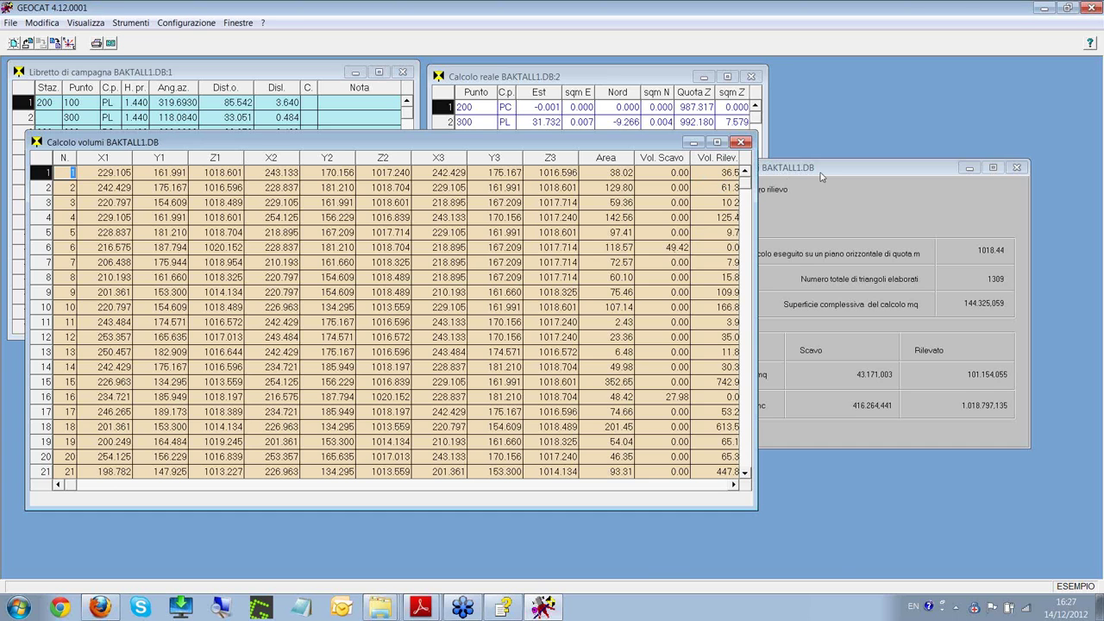
drag(821, 176, 581, 179)
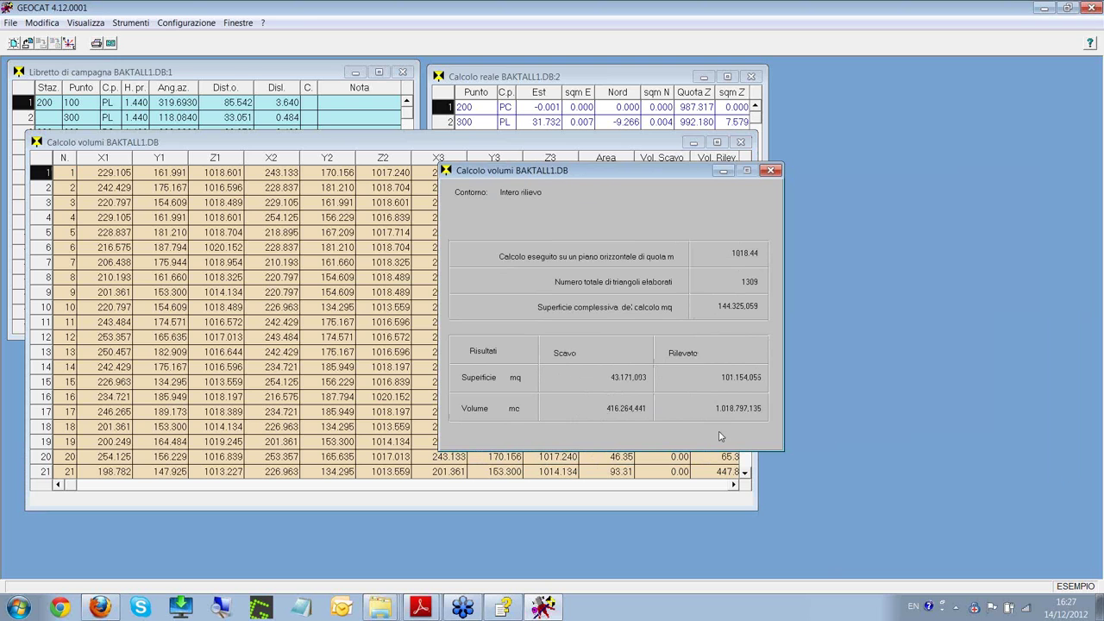
click(771, 170)
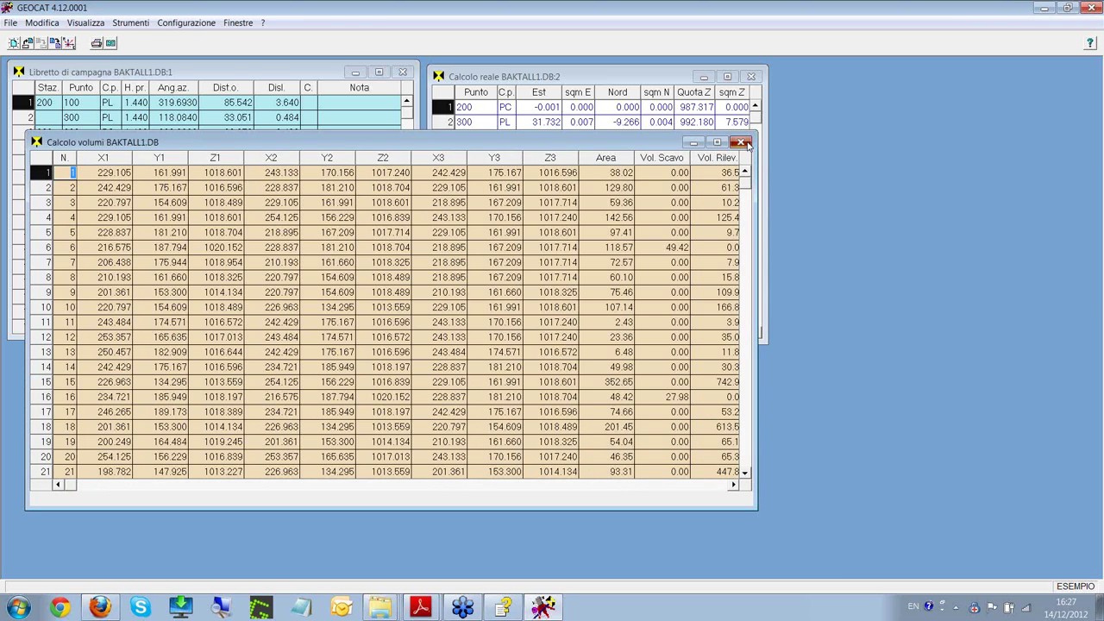
click(740, 142)
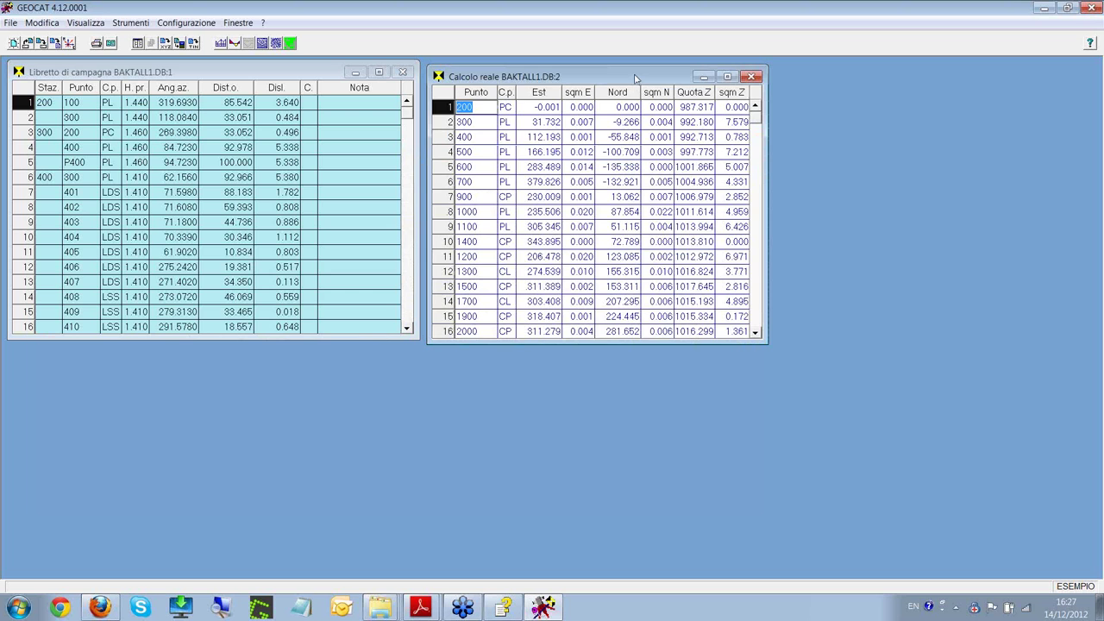
- Place BAKTALL1's real calculation table over the lower part of its field book and make it the active table
drag(635, 78, 246, 301)
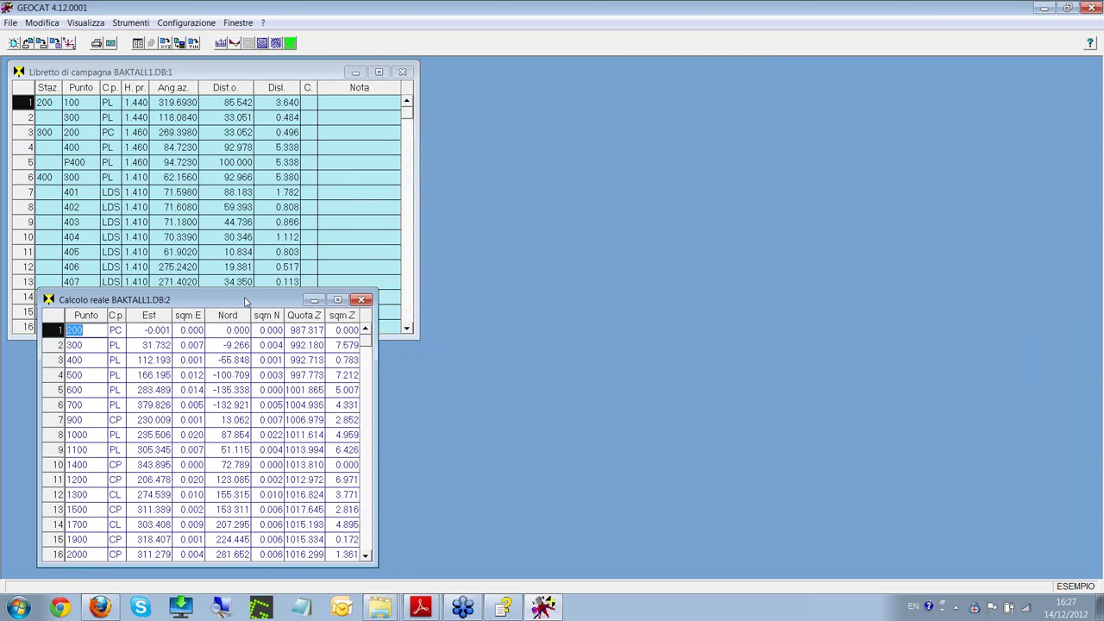
click(164, 74)
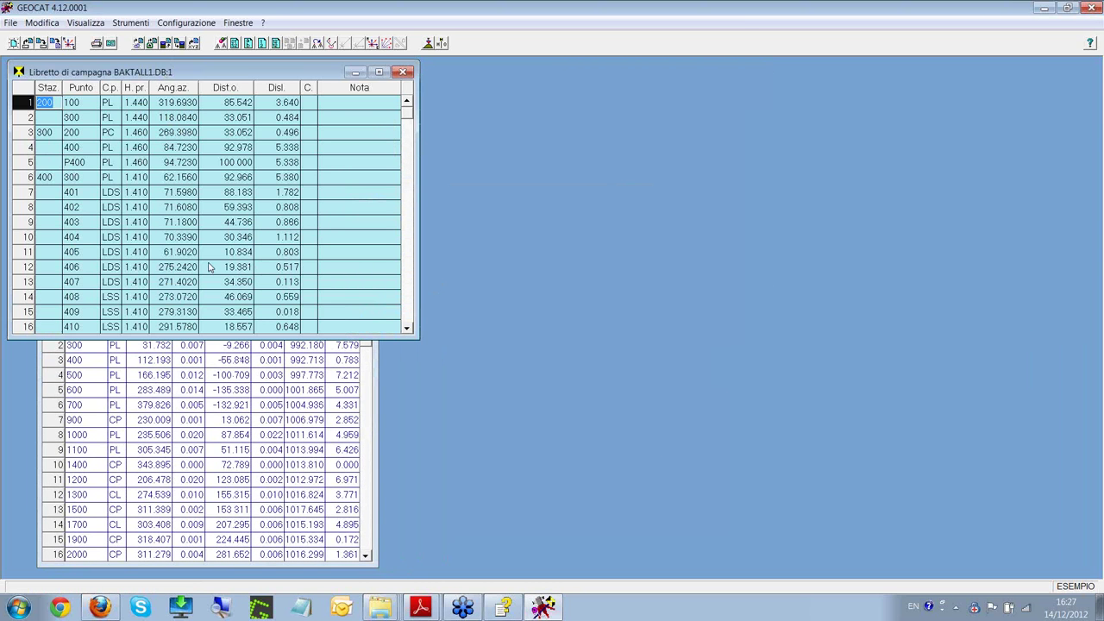
click(187, 484)
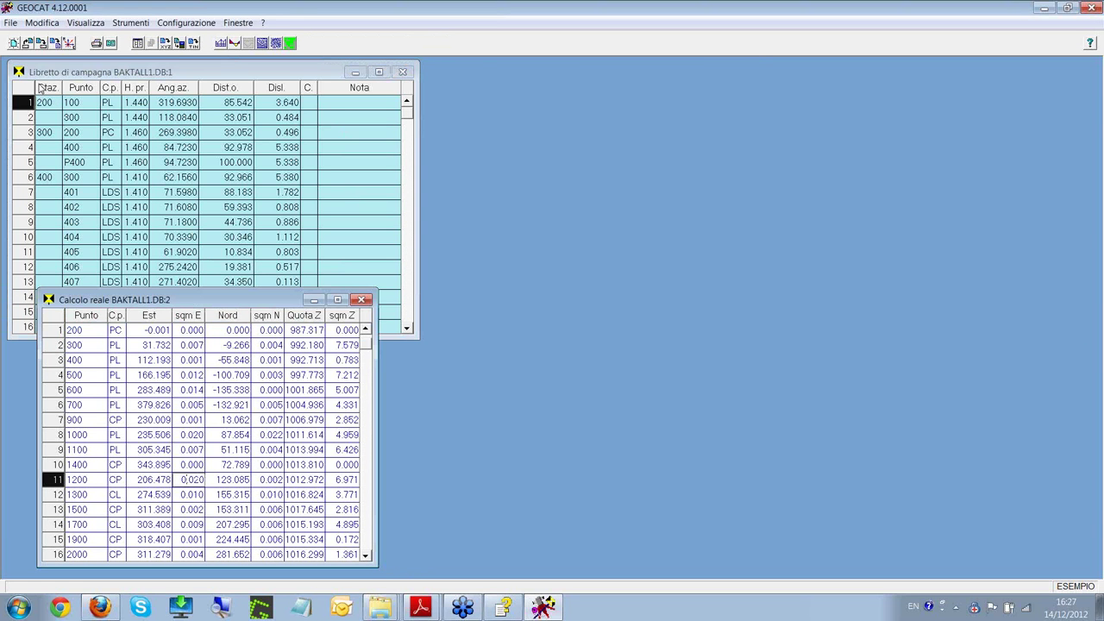
- Open the Baktall2.db survey beside BAKTALL1's field book and show its real calculation (Calcolo reale)
click(28, 43)
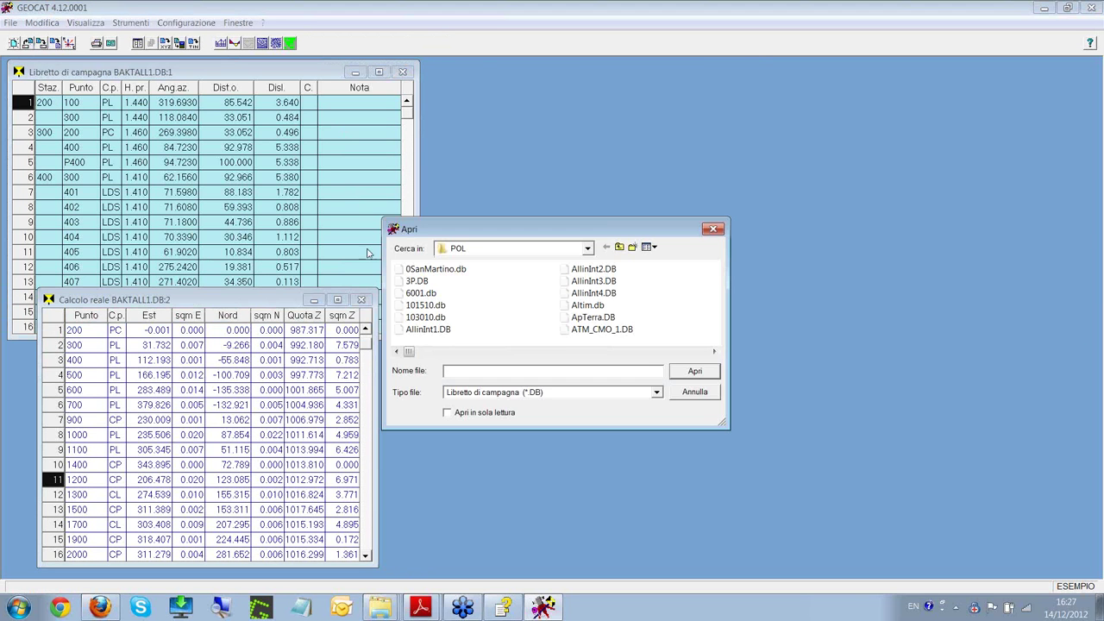
click(601, 329)
scroll(535, 324, down, 2)
click(428, 293)
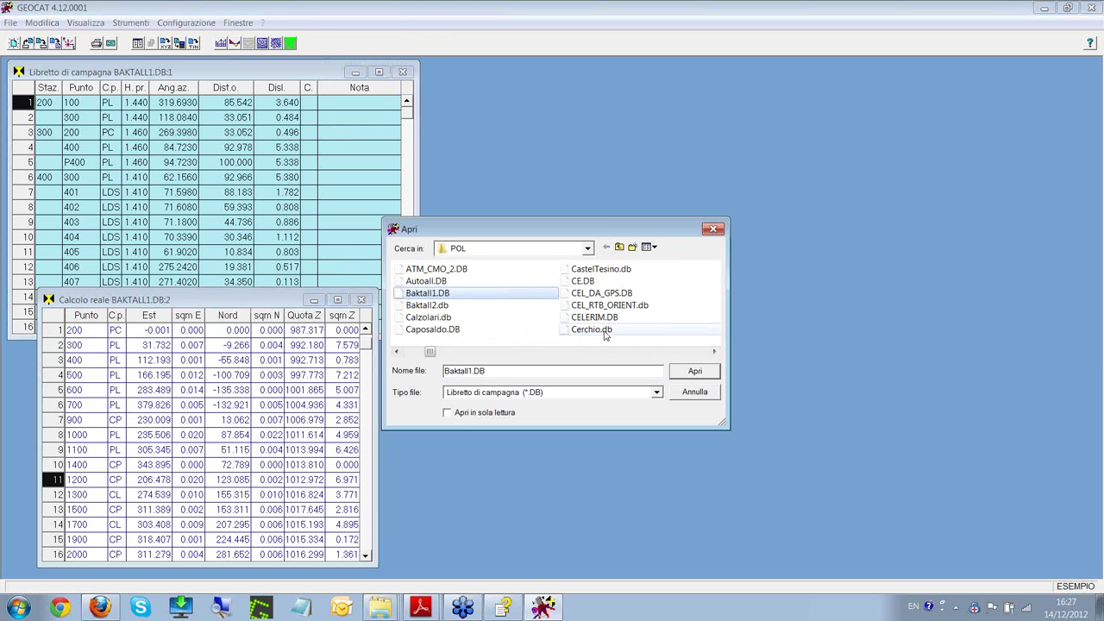
click(436, 308)
click(694, 373)
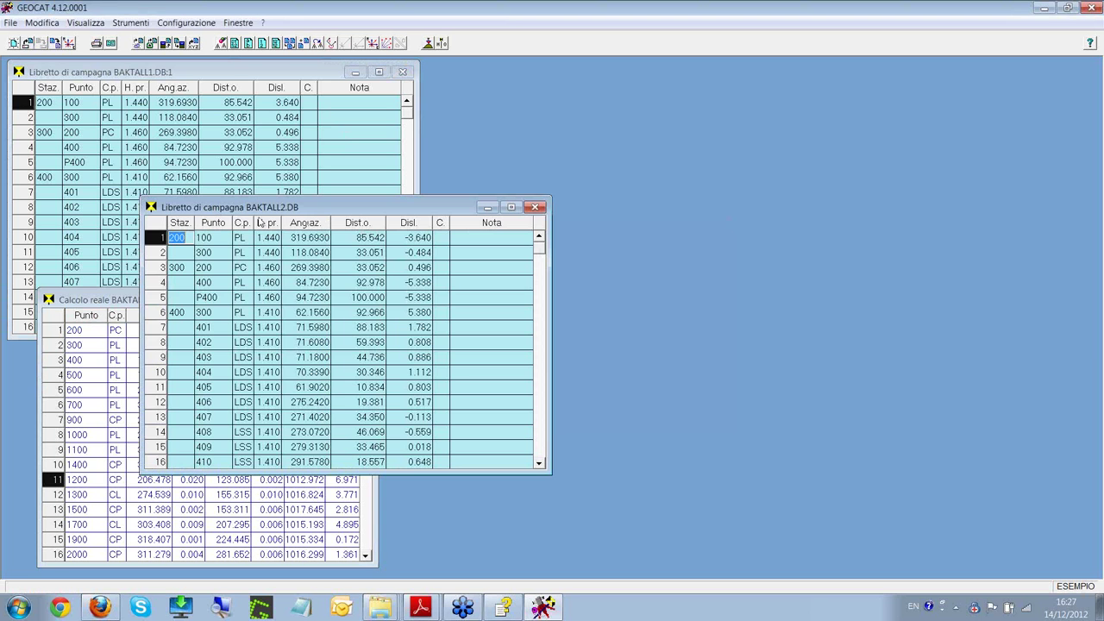
drag(264, 212, 555, 79)
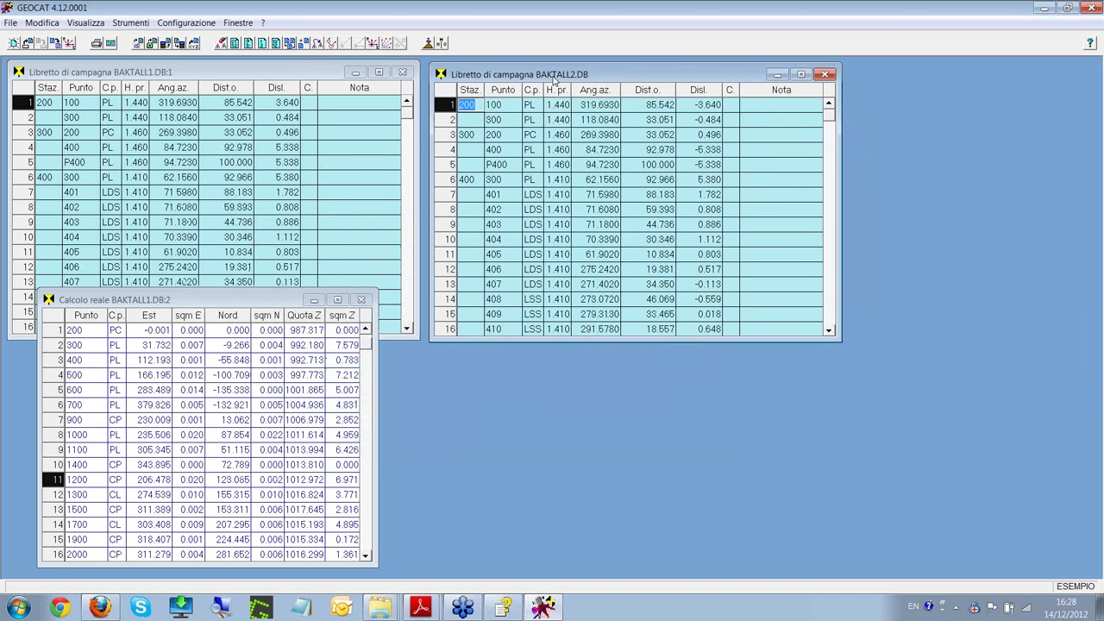
right_click(778, 198)
click(824, 306)
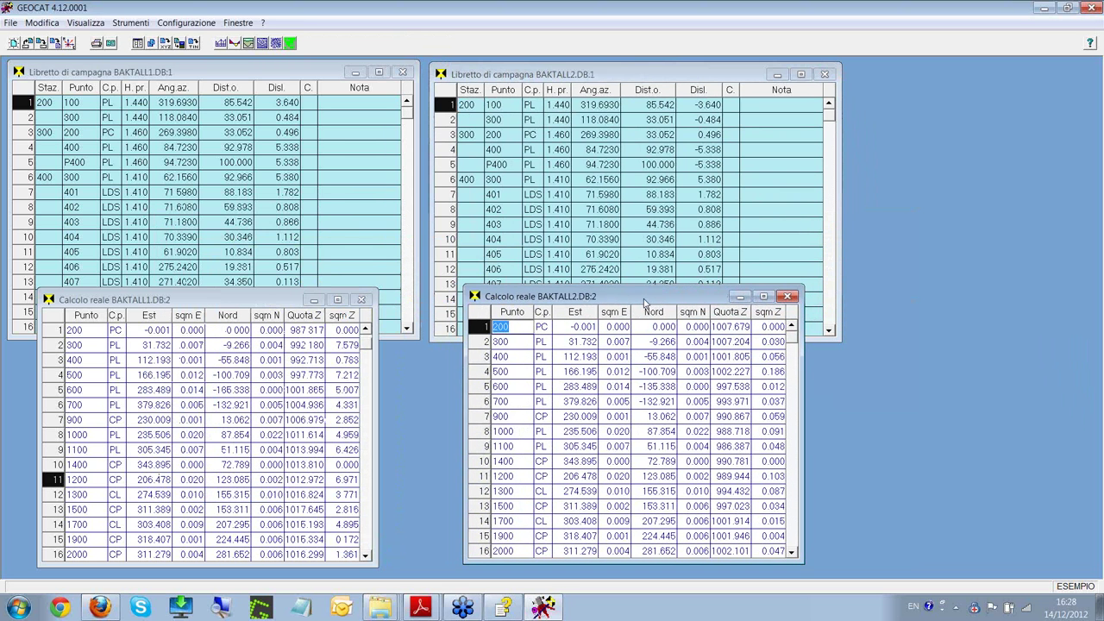
- Calculate the excavation volume (Sbancamento) between BAKTALL1 and BAKTALL2 using contour S01 for both, and close the result
click(261, 306)
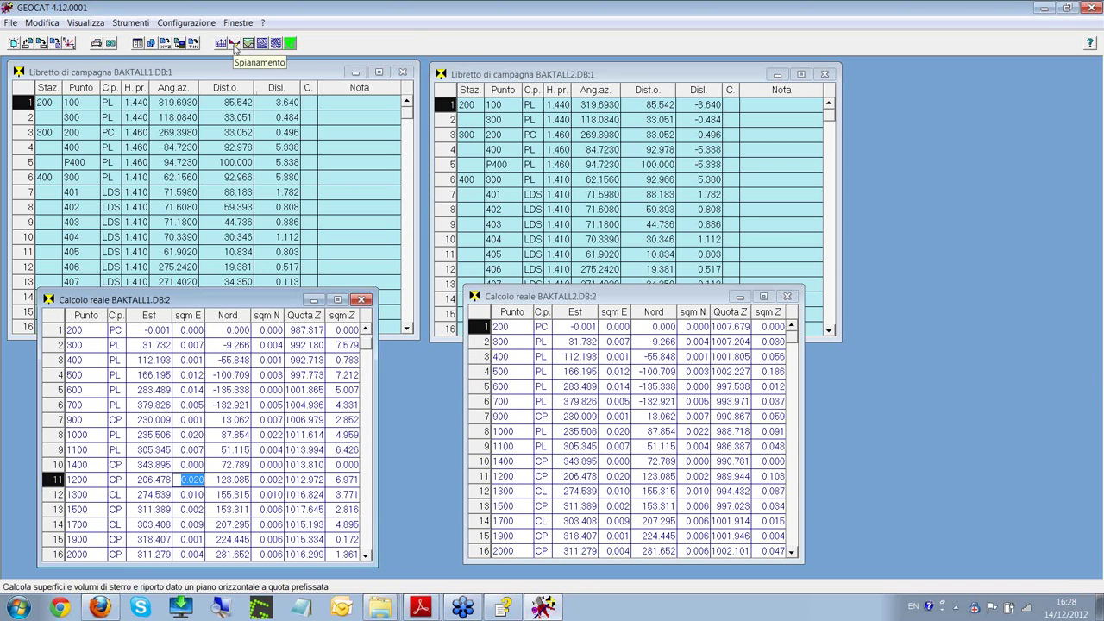
click(249, 43)
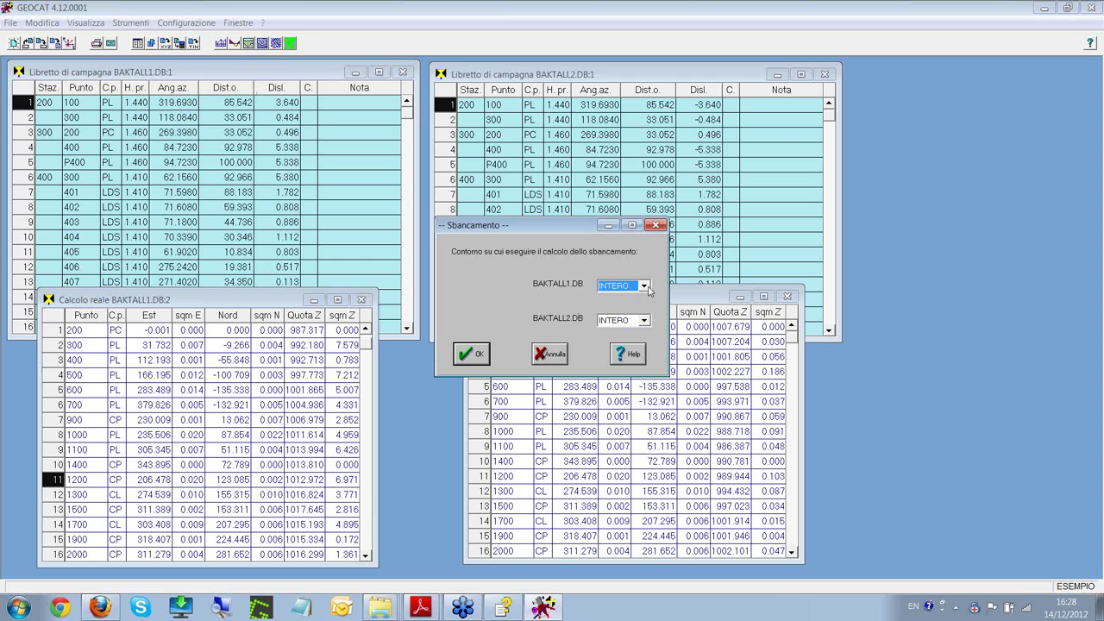
click(644, 286)
click(632, 308)
click(644, 321)
click(624, 341)
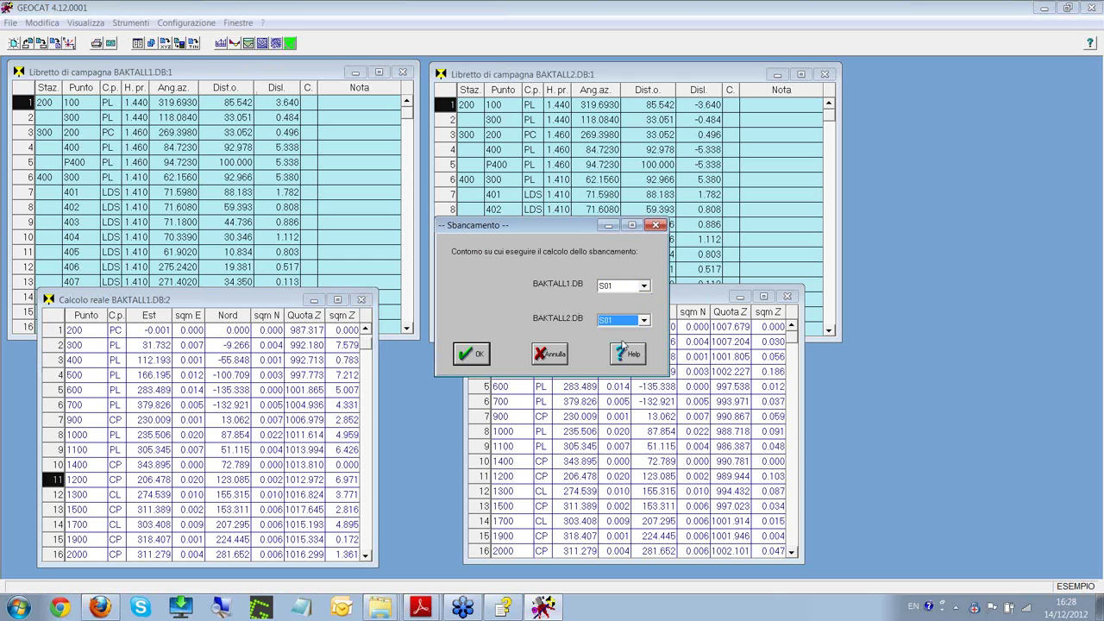
click(471, 359)
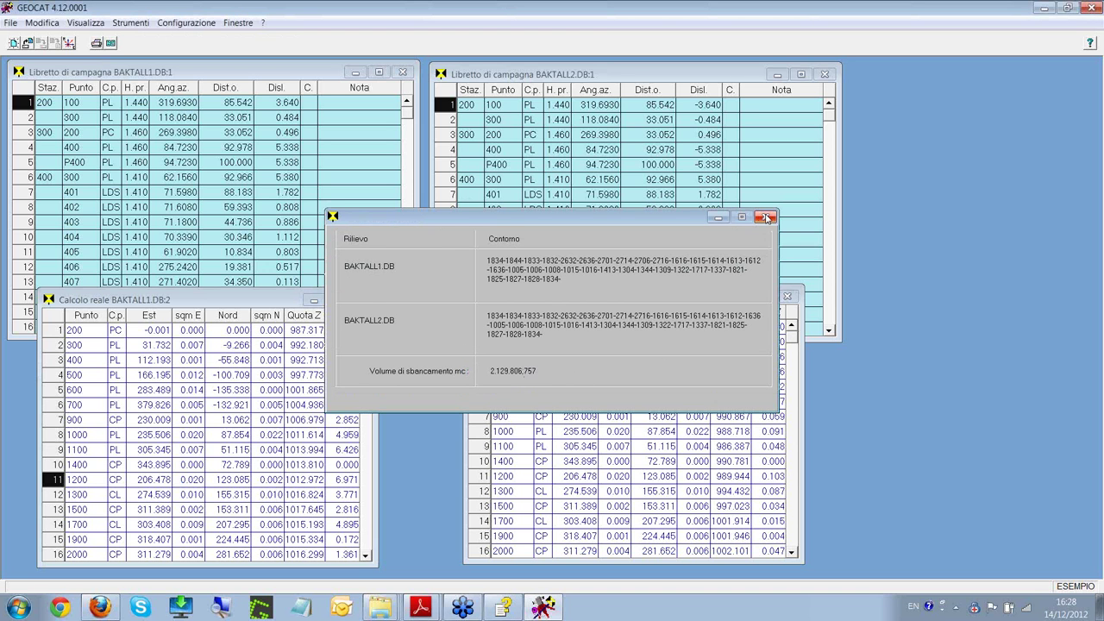
click(766, 218)
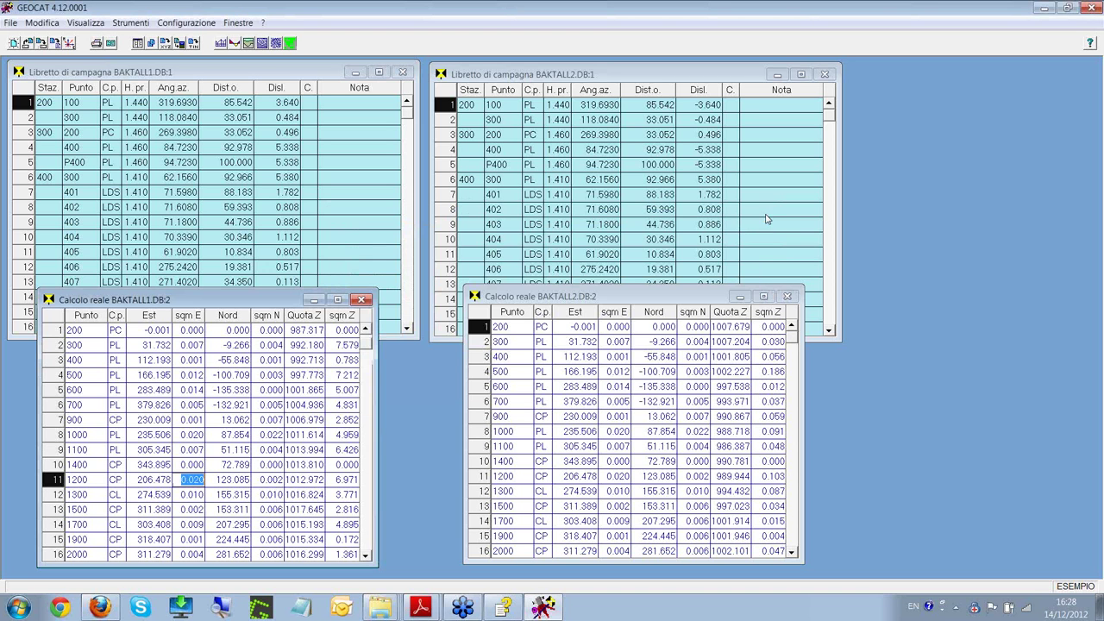
- Close both real calculation tables and the BAKTALL2 and BAKTALL1 surveys without saving changes
click(789, 298)
click(363, 299)
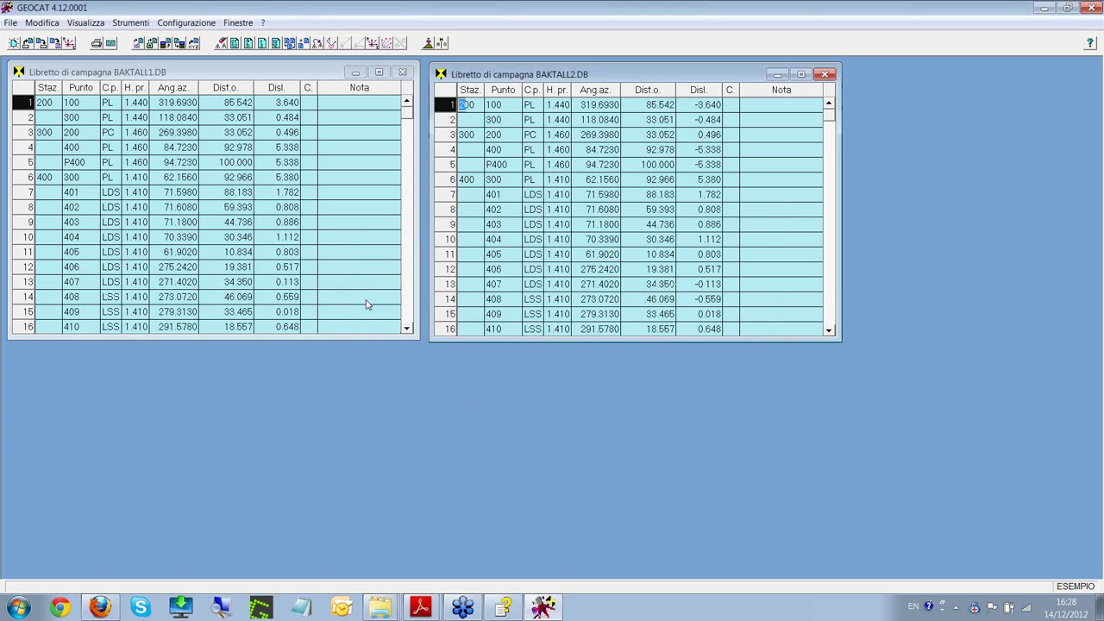
click(825, 75)
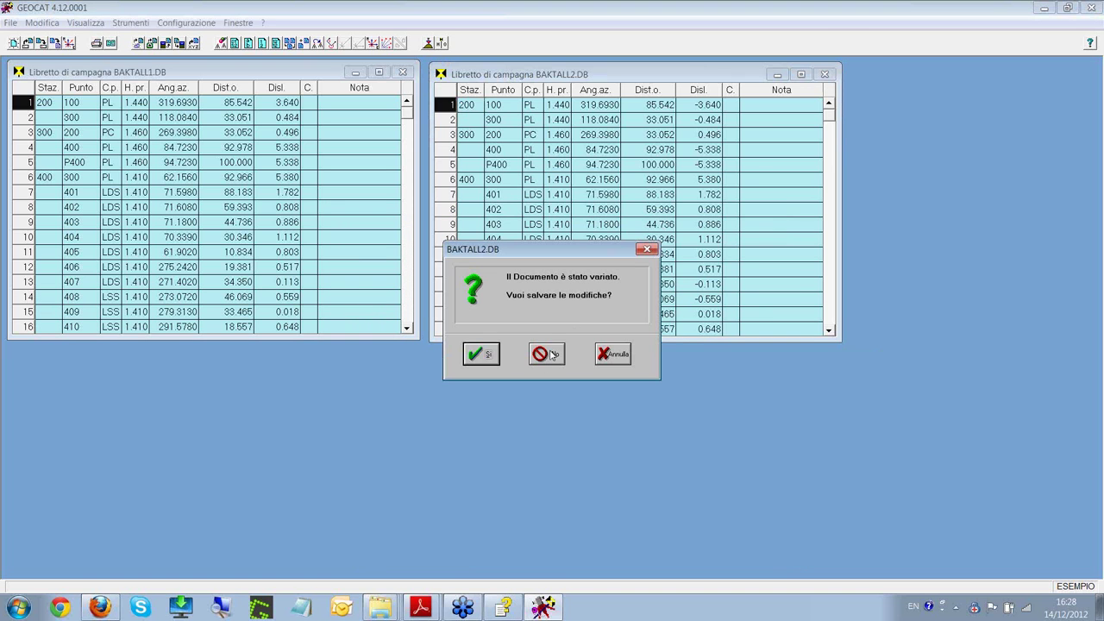
click(544, 354)
click(402, 72)
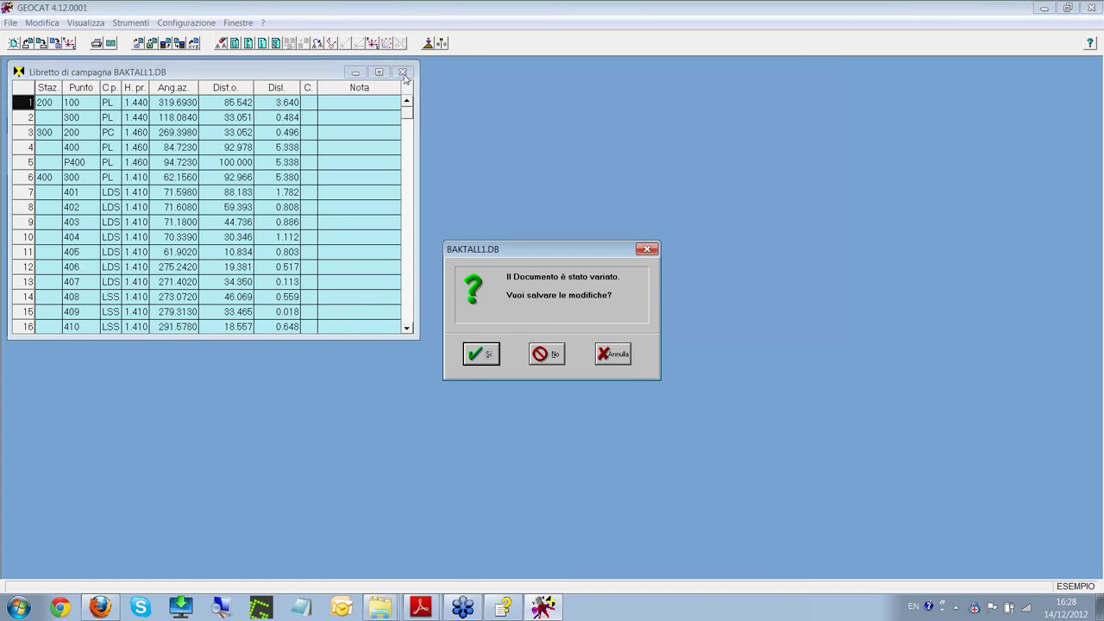
click(547, 354)
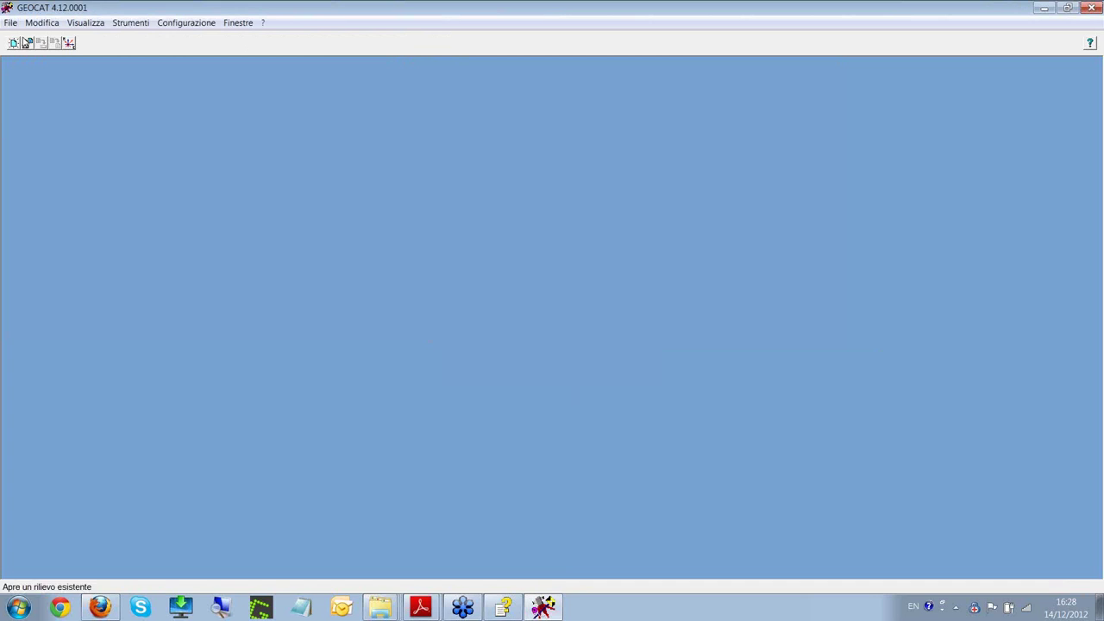
- Open the recent STONER.DB survey and place its real calculation table (Calcolo reale) beside the field book
click(10, 23)
click(231, 269)
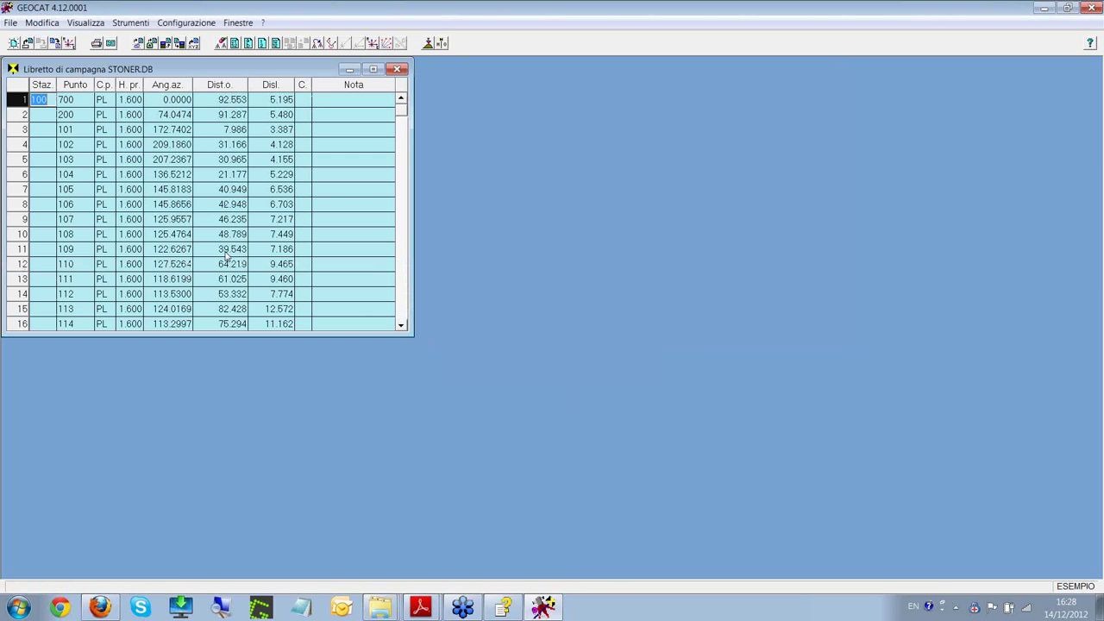
drag(181, 76, 190, 83)
right_click(613, 190)
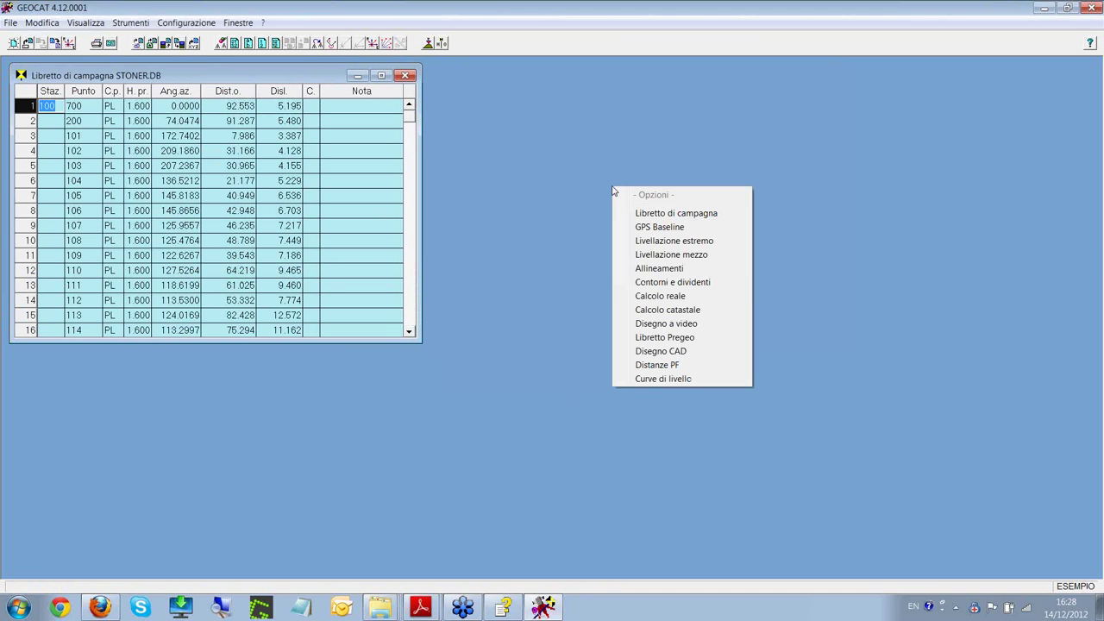
click(669, 297)
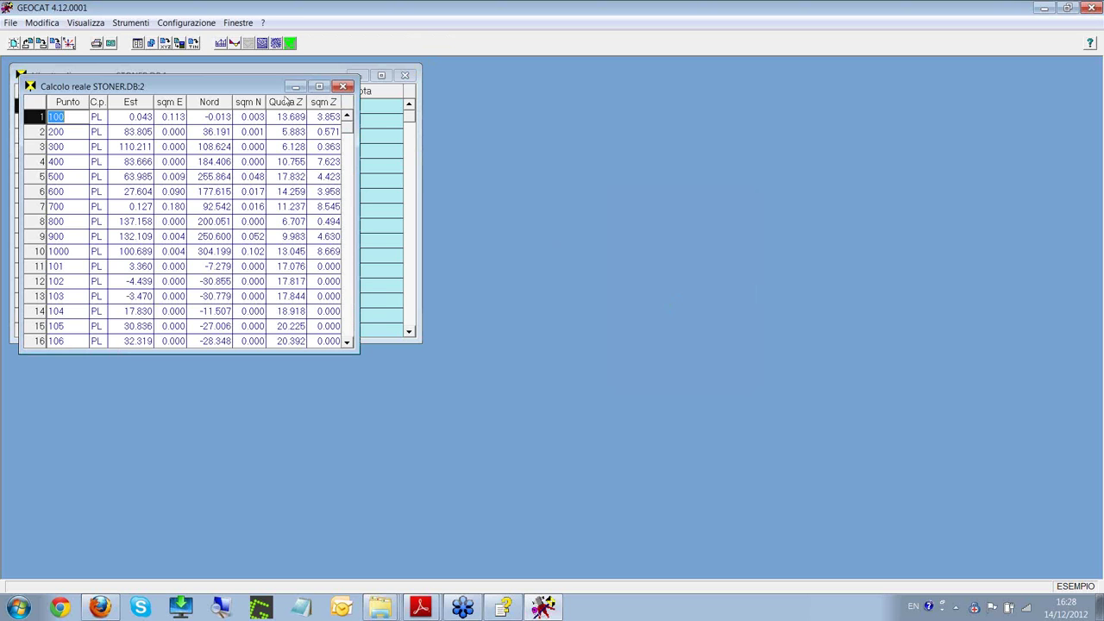
drag(248, 94, 660, 84)
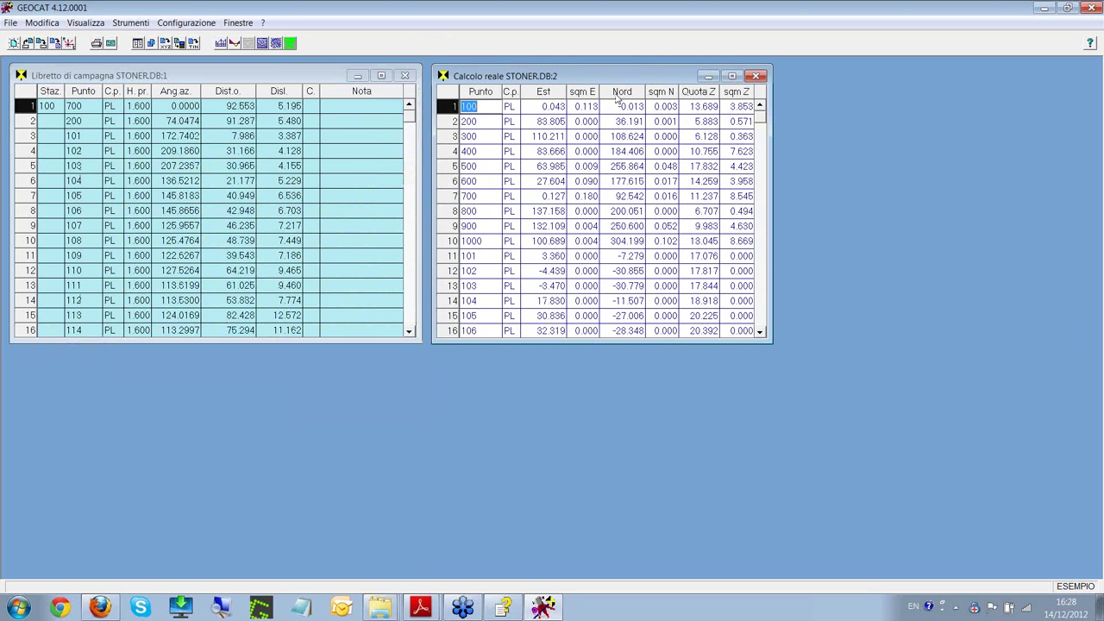
- Generate STONER's 3D grid view at planimetric scale 1000, height scale 500 and grid size 10, overwriting STONER.DXF
click(263, 43)
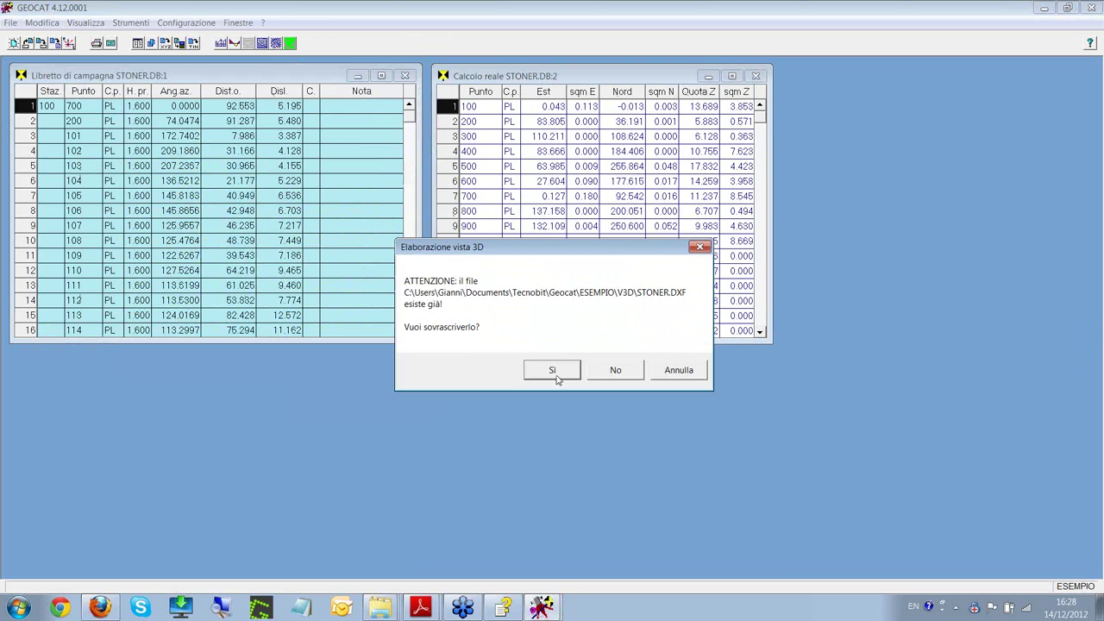
click(553, 370)
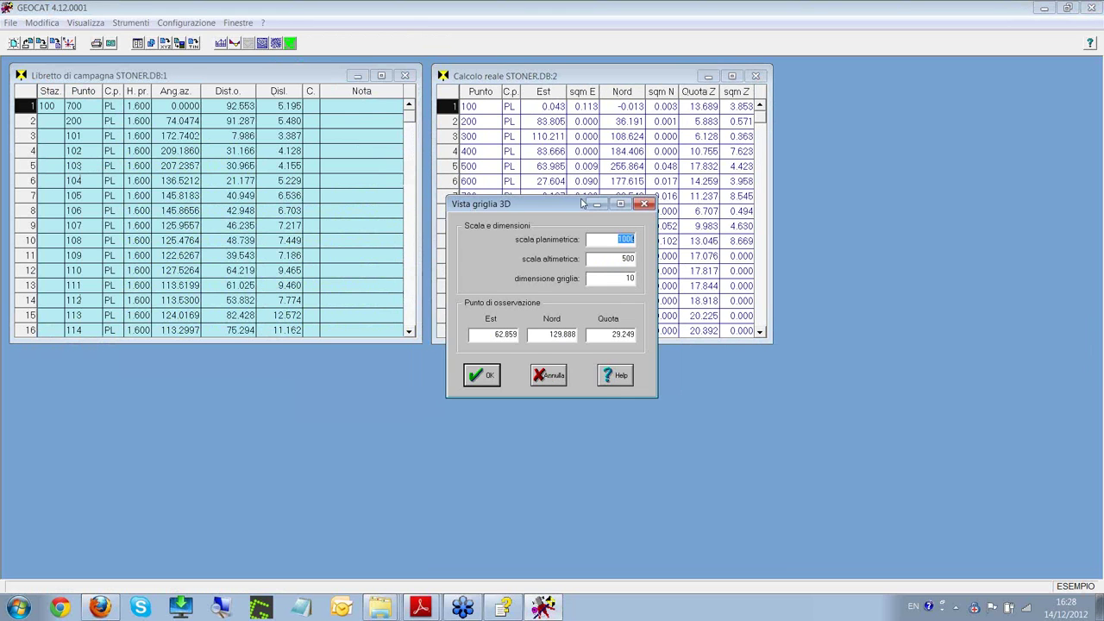
drag(578, 205, 556, 250)
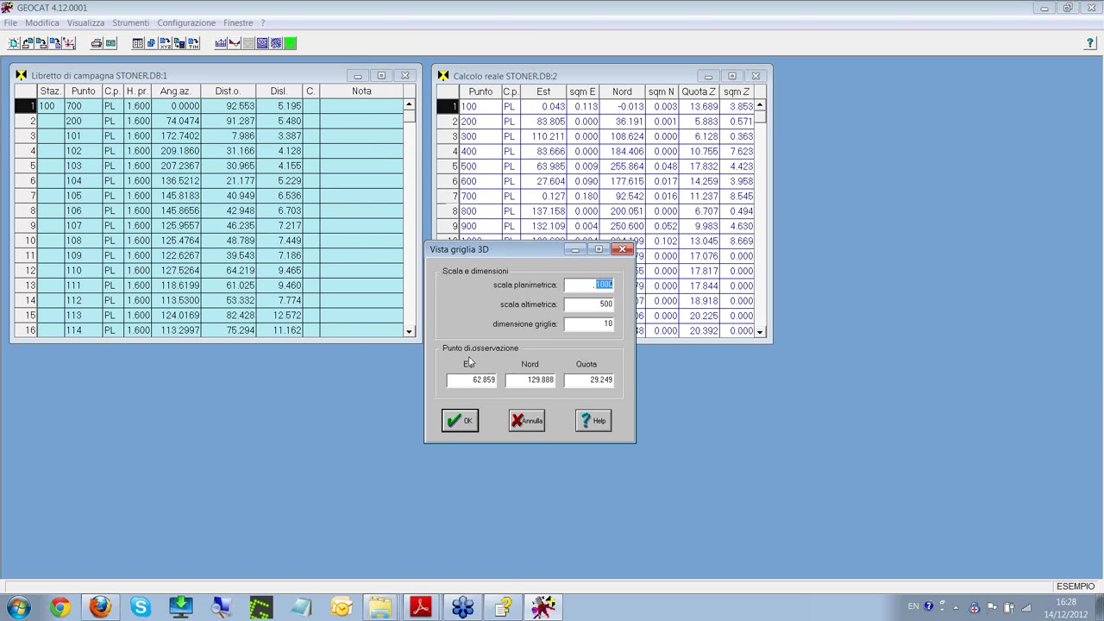
click(462, 422)
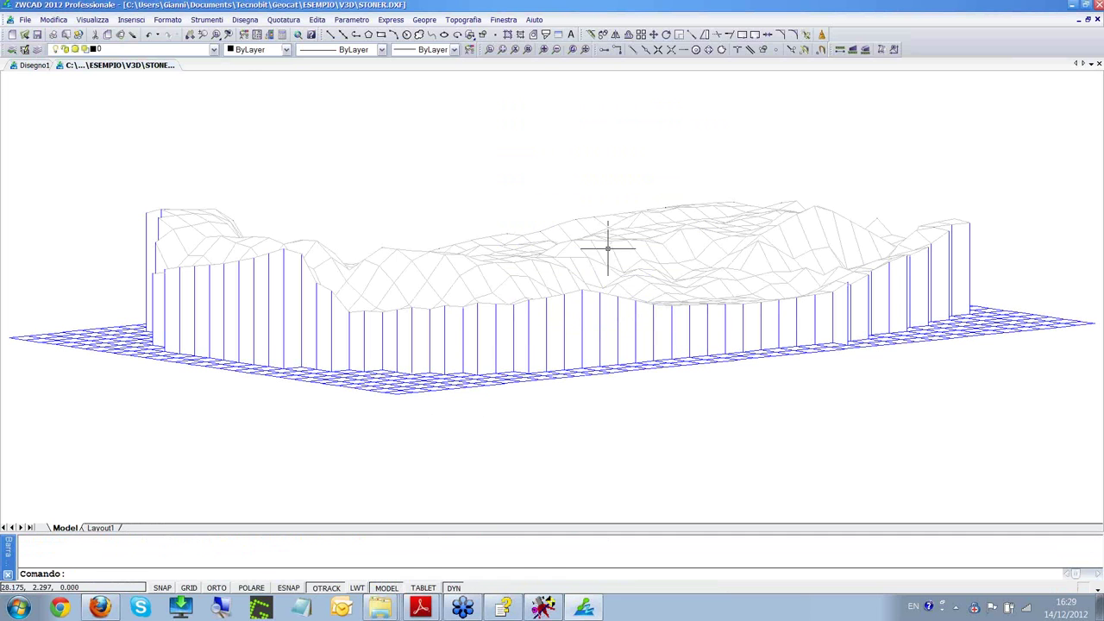
- Close ZWCAD without saving the drawings and generate STONER's 3D-face terrain grid (3D-FACCIA), overwriting STONER.DXF
click(1098, 6)
click(627, 344)
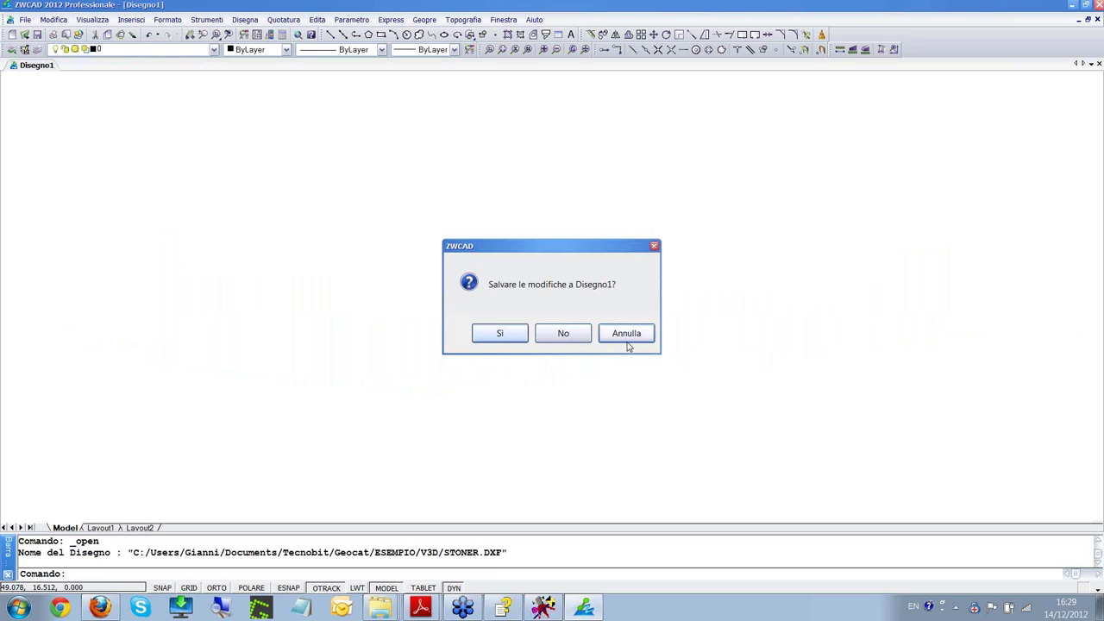
click(587, 339)
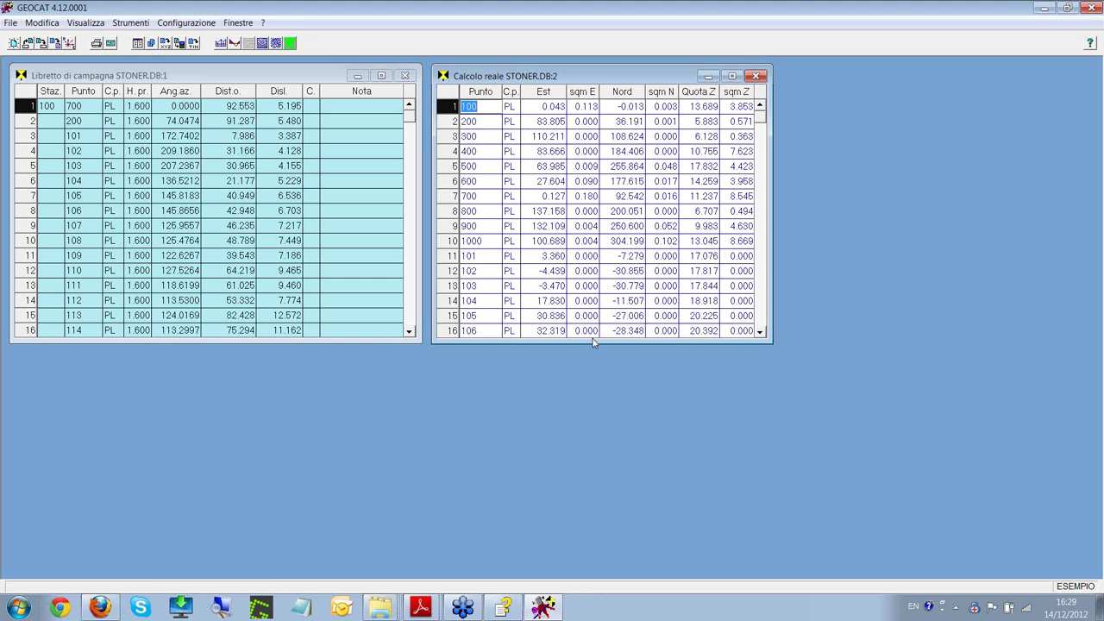
click(274, 44)
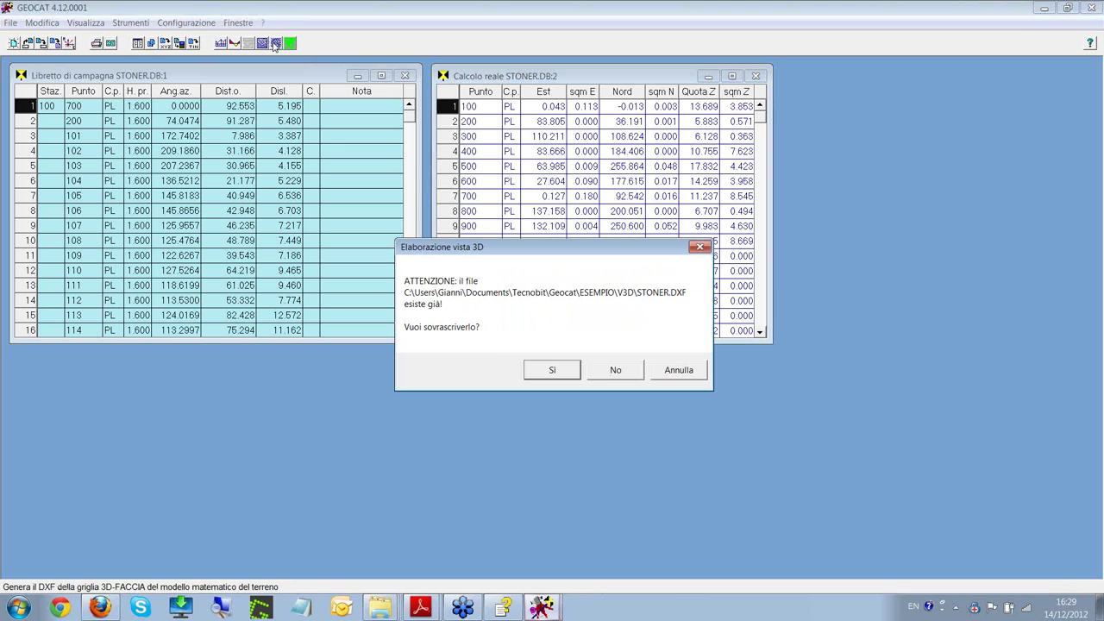
click(543, 371)
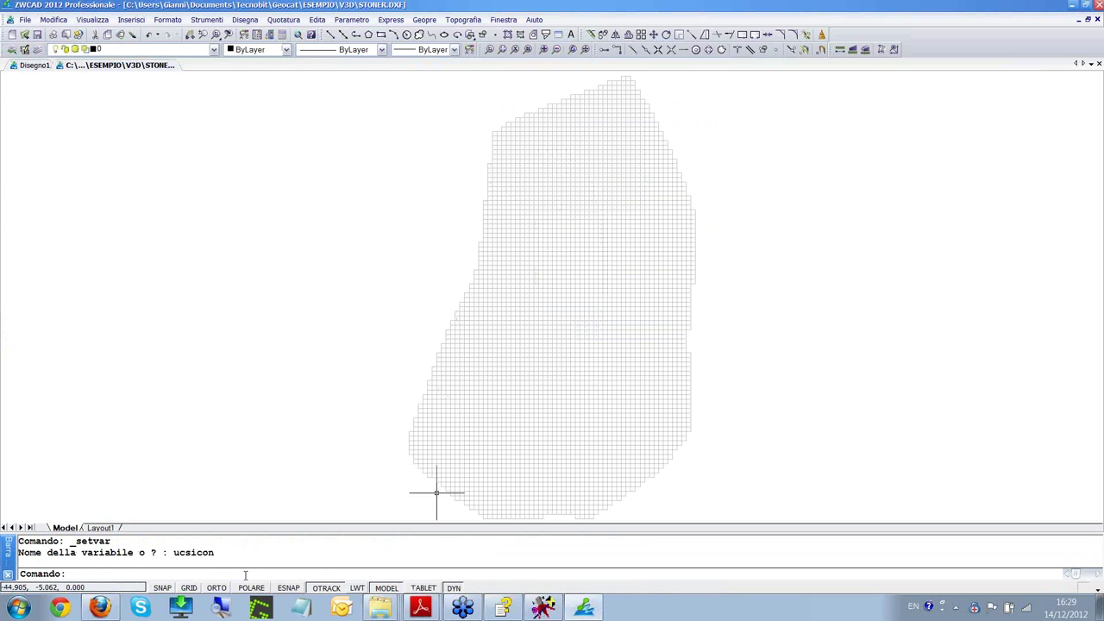
- Rotate the viewpoint of the STONER 3D-face grid in increments of 10 degrees to an oblique aerial view and accept it
key(Caps_Lock)
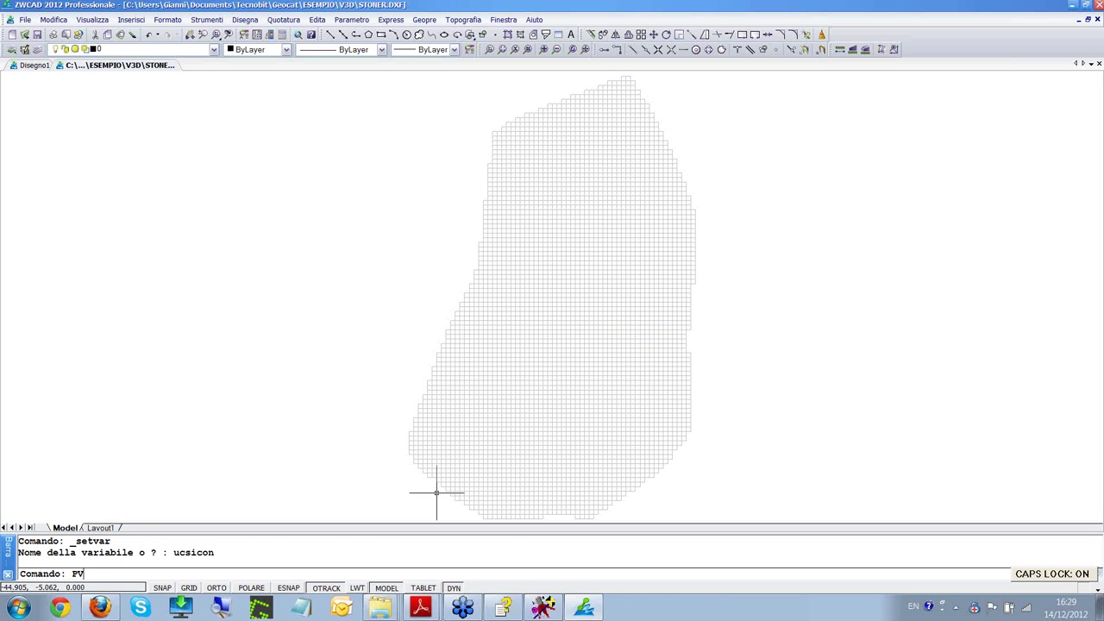
text(TA)
key(Return)
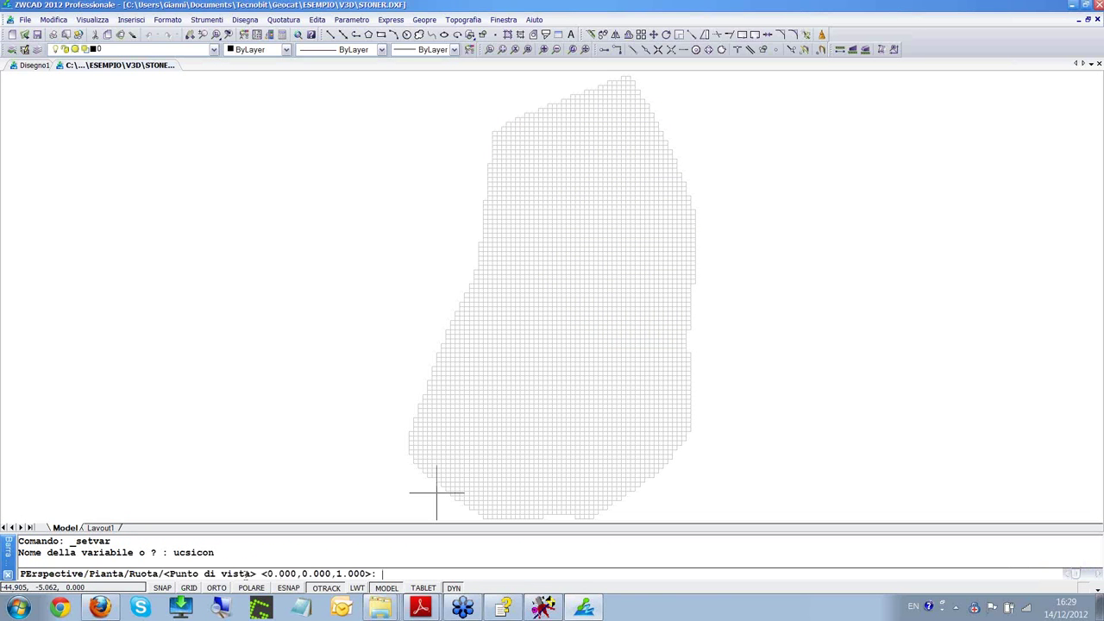
text(R)
key(Return)
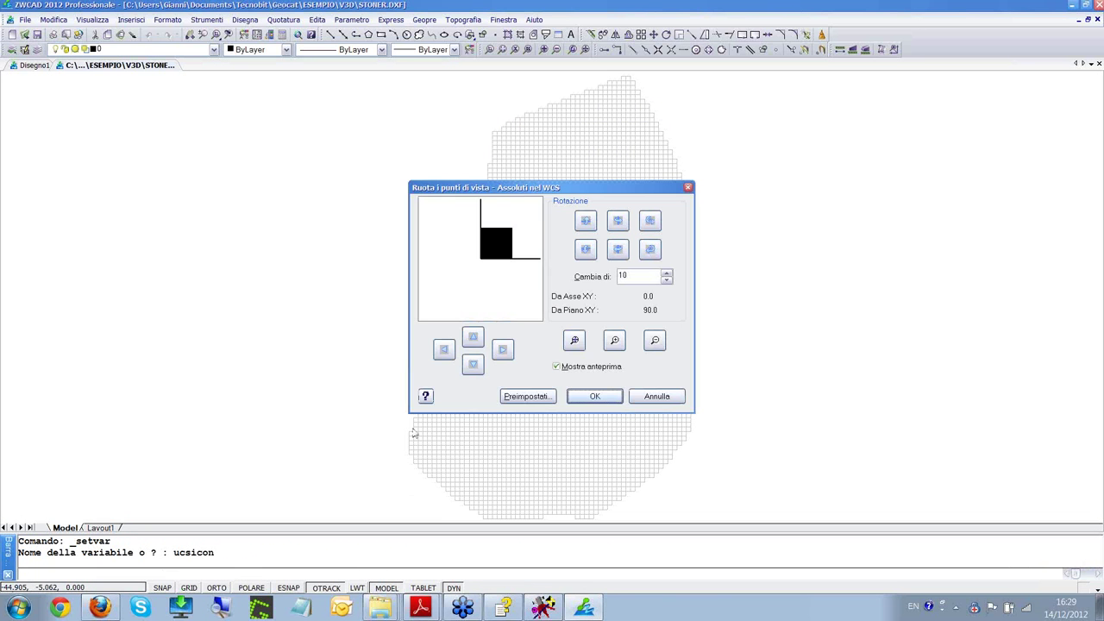
drag(561, 188, 225, 130)
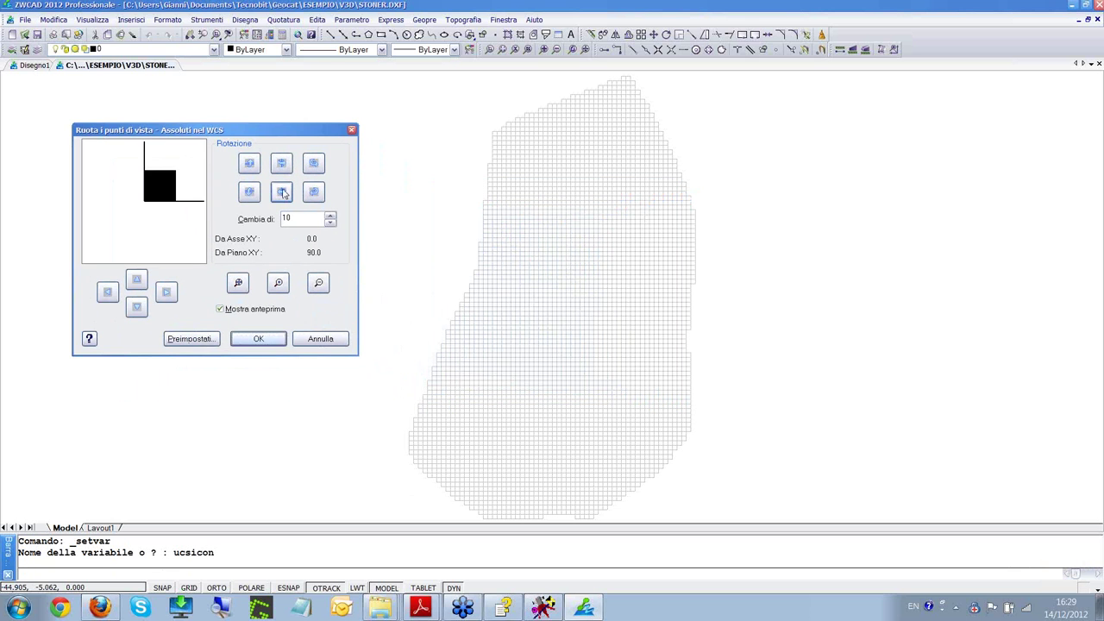
click(282, 193)
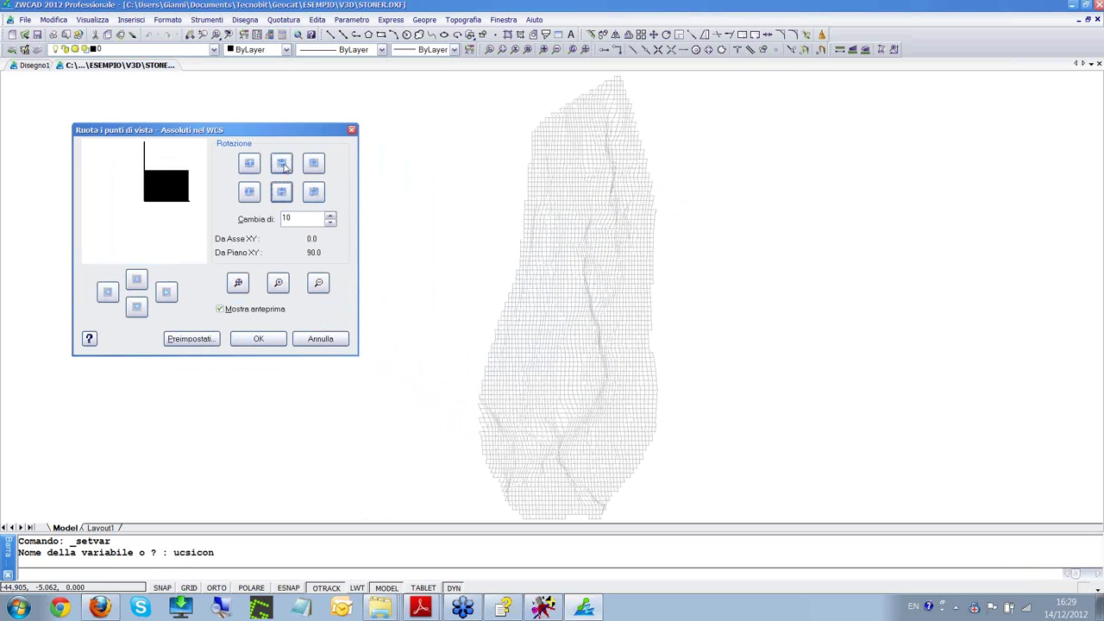
click(282, 164)
click(282, 164)
click(249, 191)
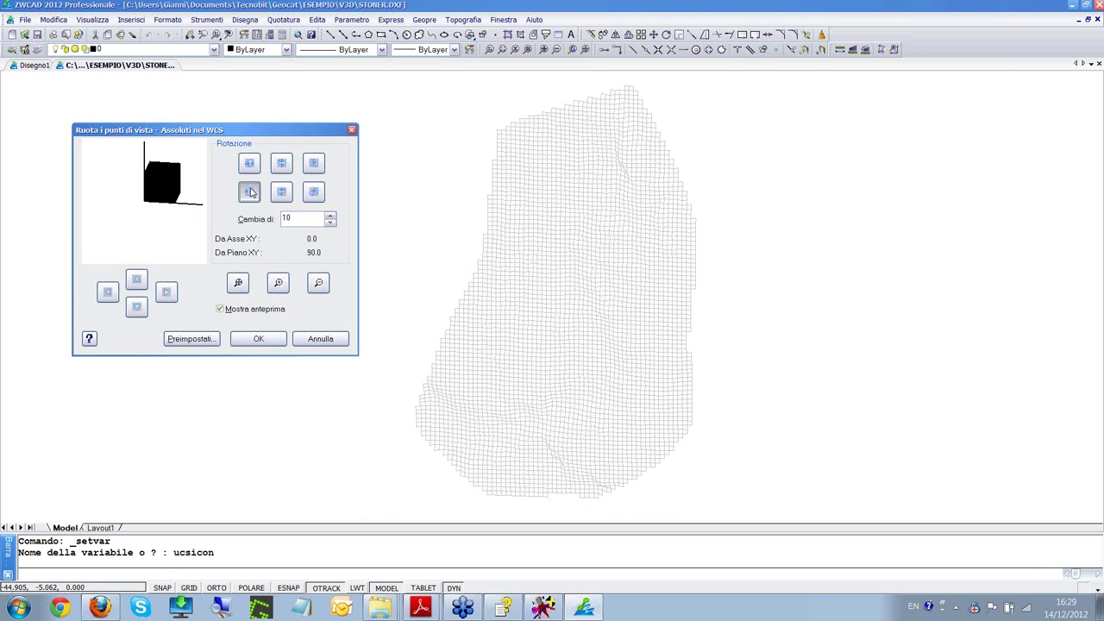
click(250, 192)
click(249, 191)
click(283, 195)
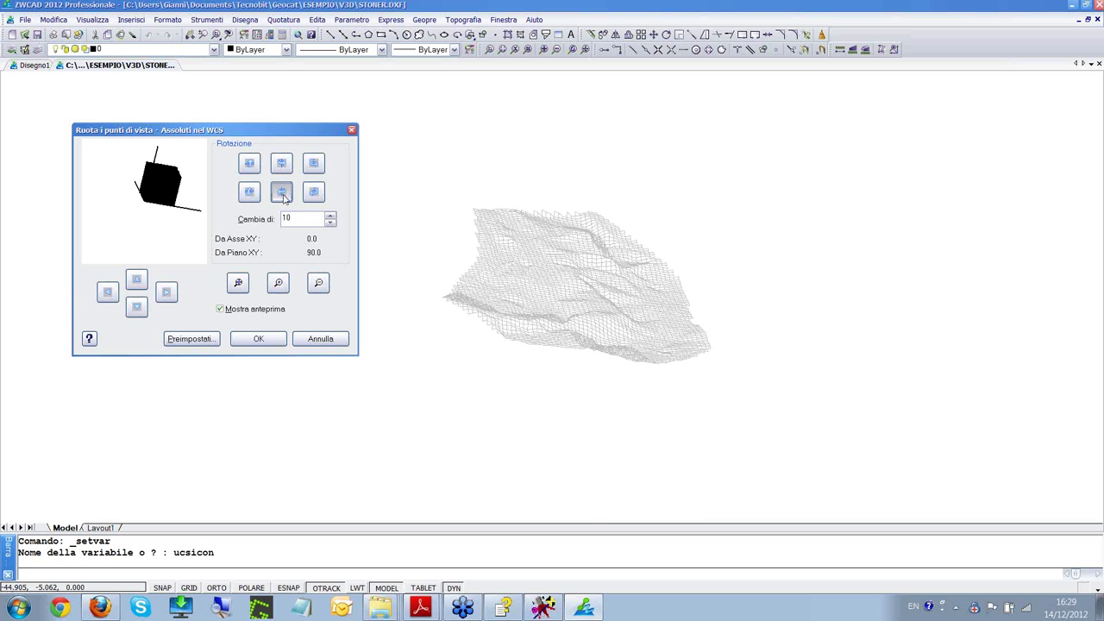
click(283, 195)
click(248, 193)
click(249, 193)
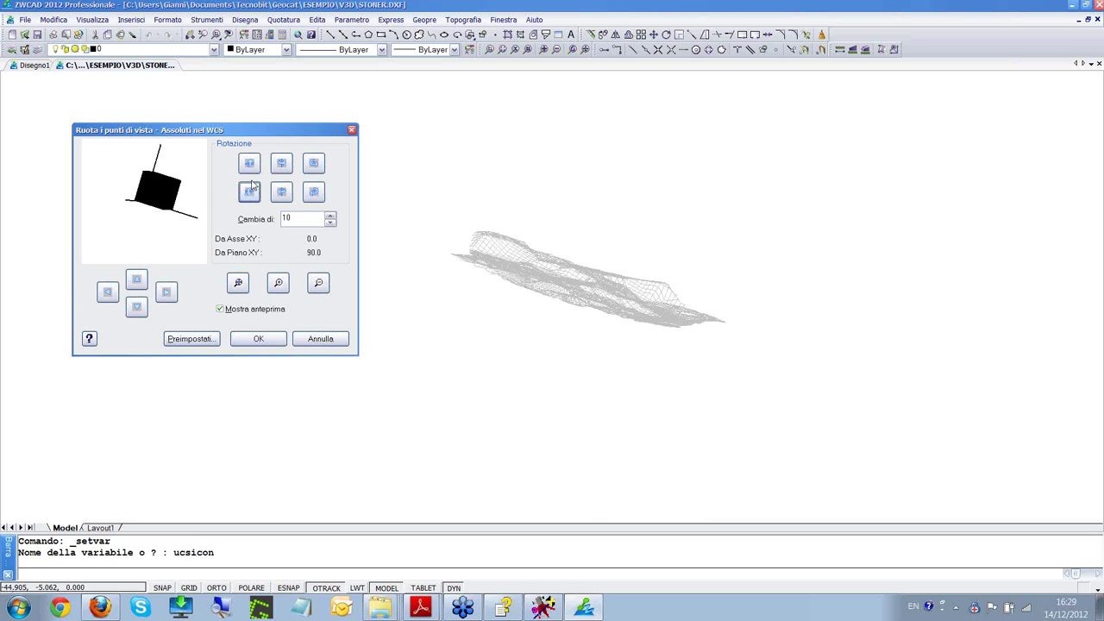
click(250, 165)
click(314, 192)
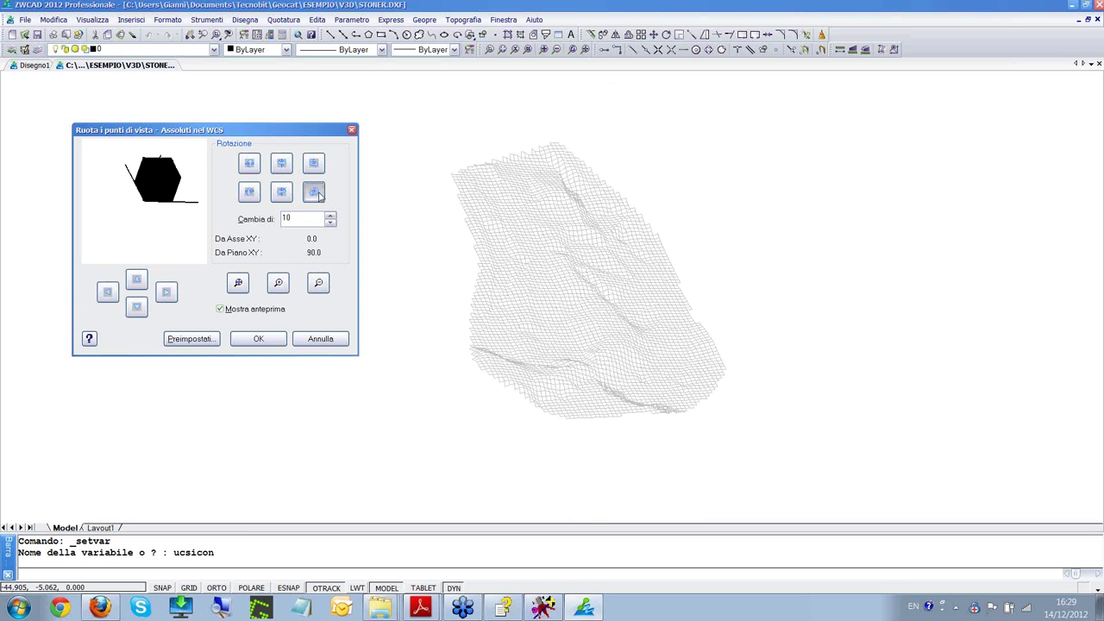
click(314, 192)
click(316, 193)
click(316, 193)
click(281, 163)
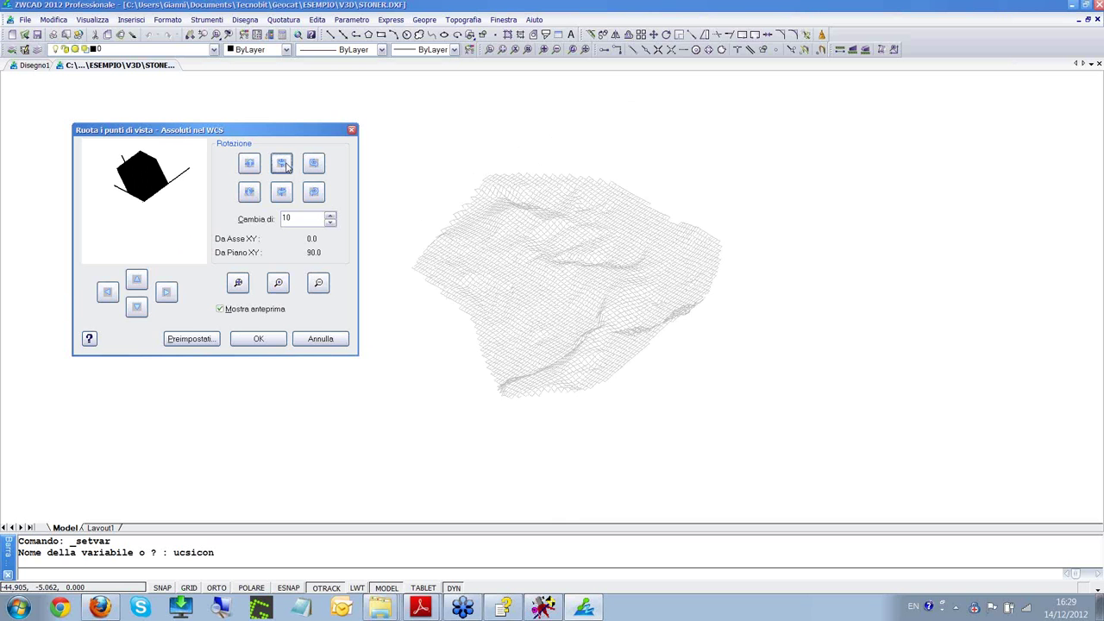
click(247, 195)
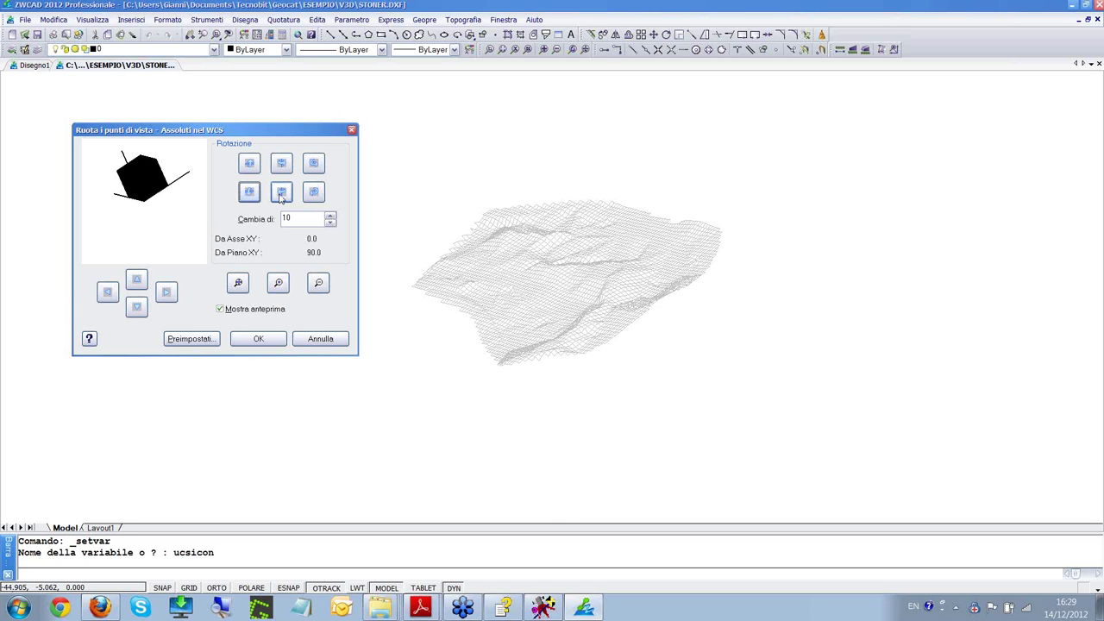
click(281, 192)
click(313, 192)
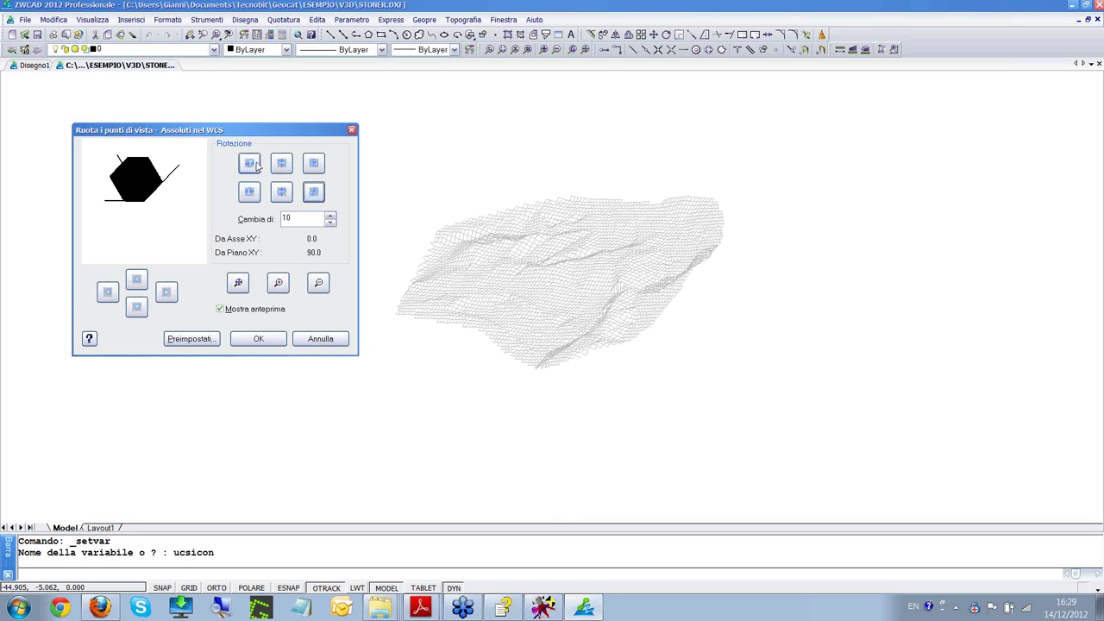
click(249, 164)
click(249, 192)
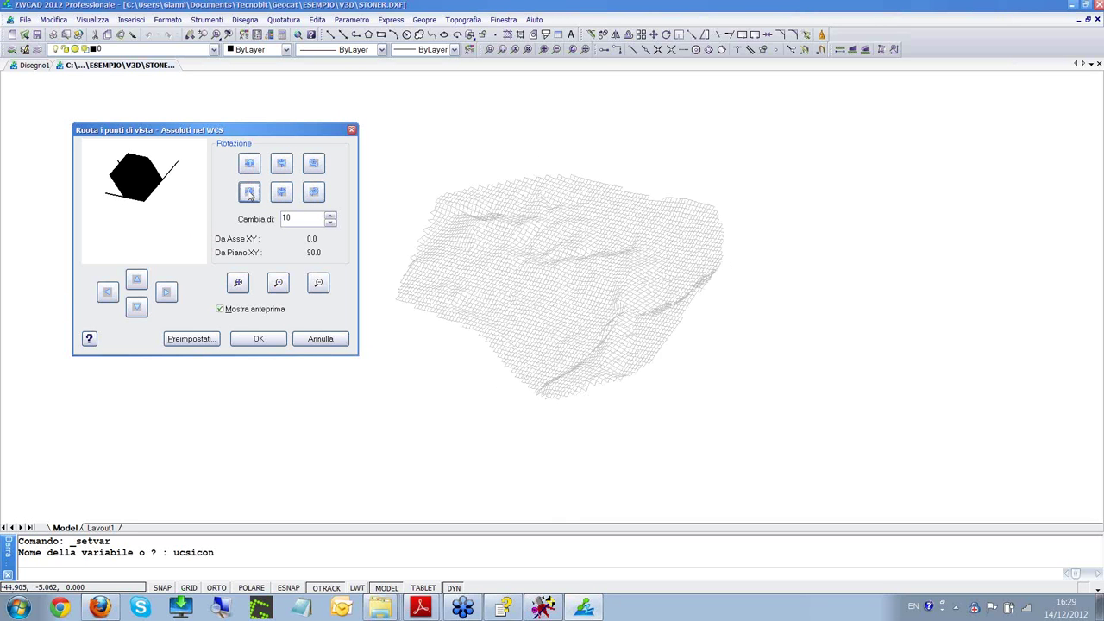
click(240, 344)
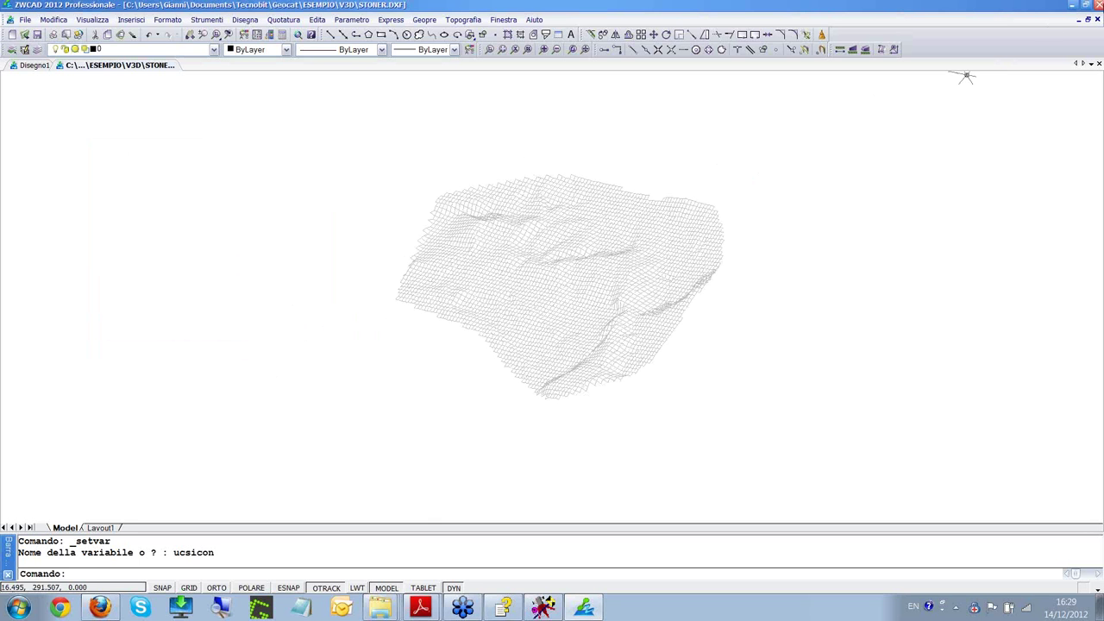
- Close ZWCAD without saving changes to the STONER.DXF and Disegno1 drawings
click(1098, 4)
click(546, 339)
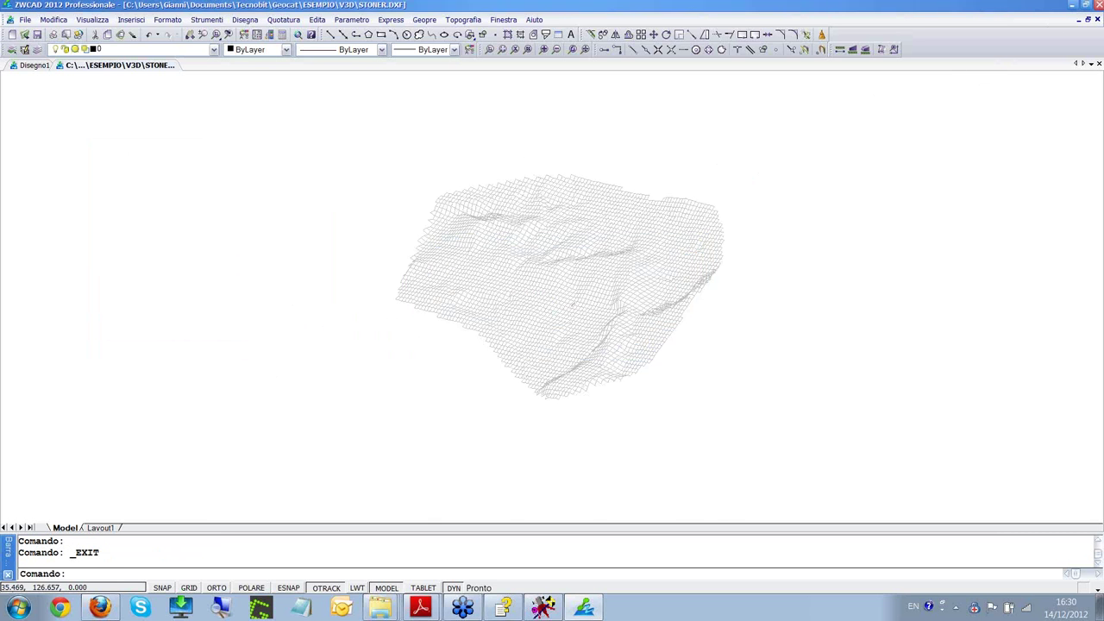
click(582, 338)
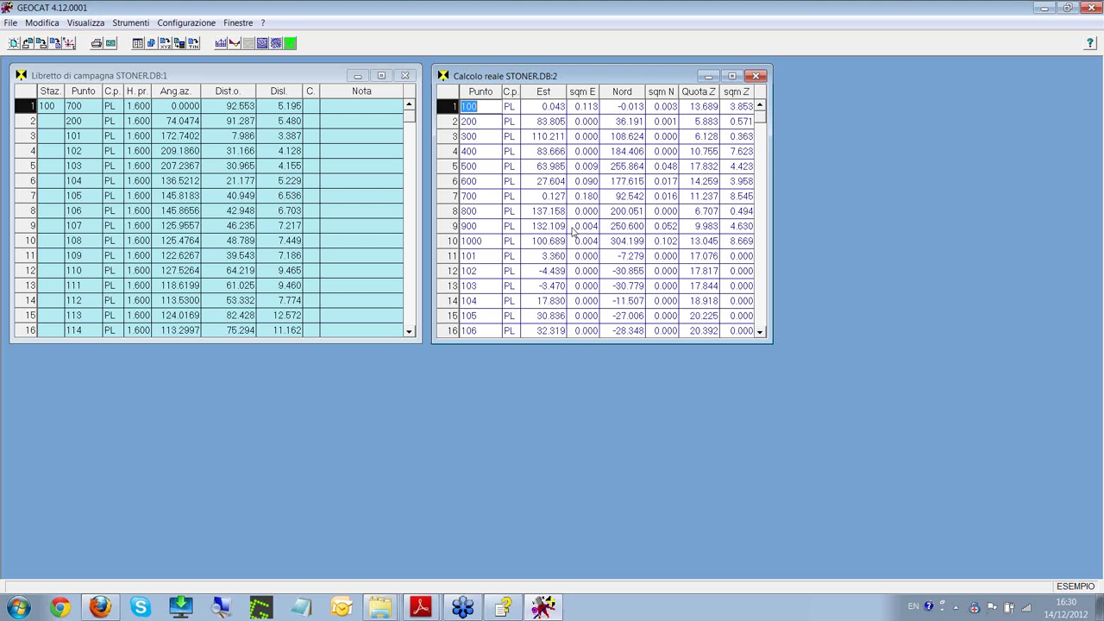
- Launch the 3D viewer for STONER with the preset sunlight angles and no path movie (Filmato percorrenza)
click(291, 45)
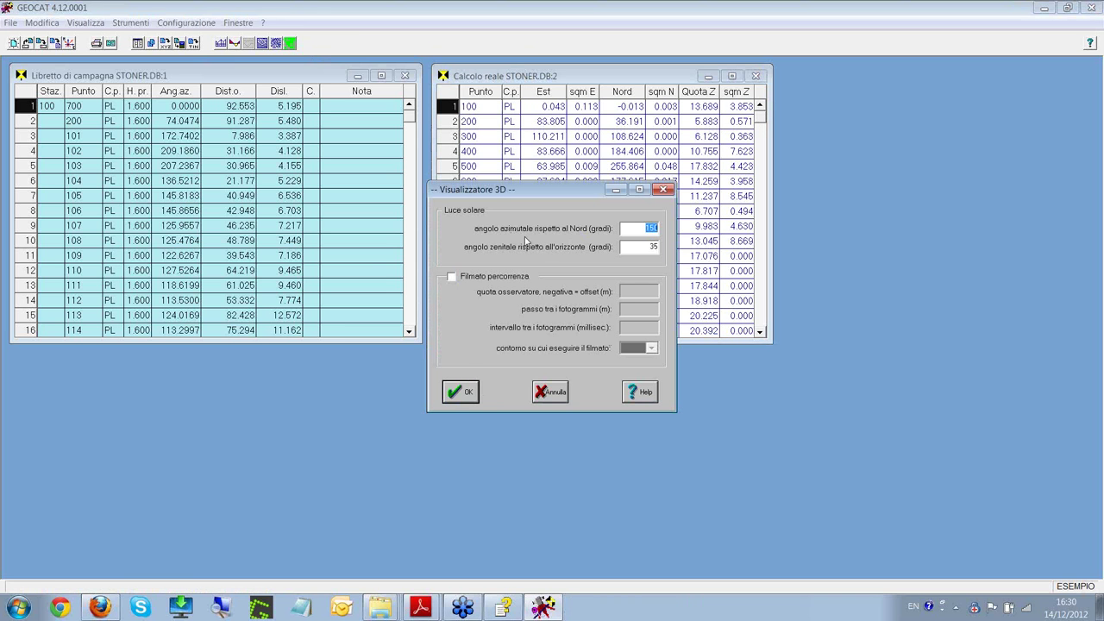
click(626, 231)
click(463, 391)
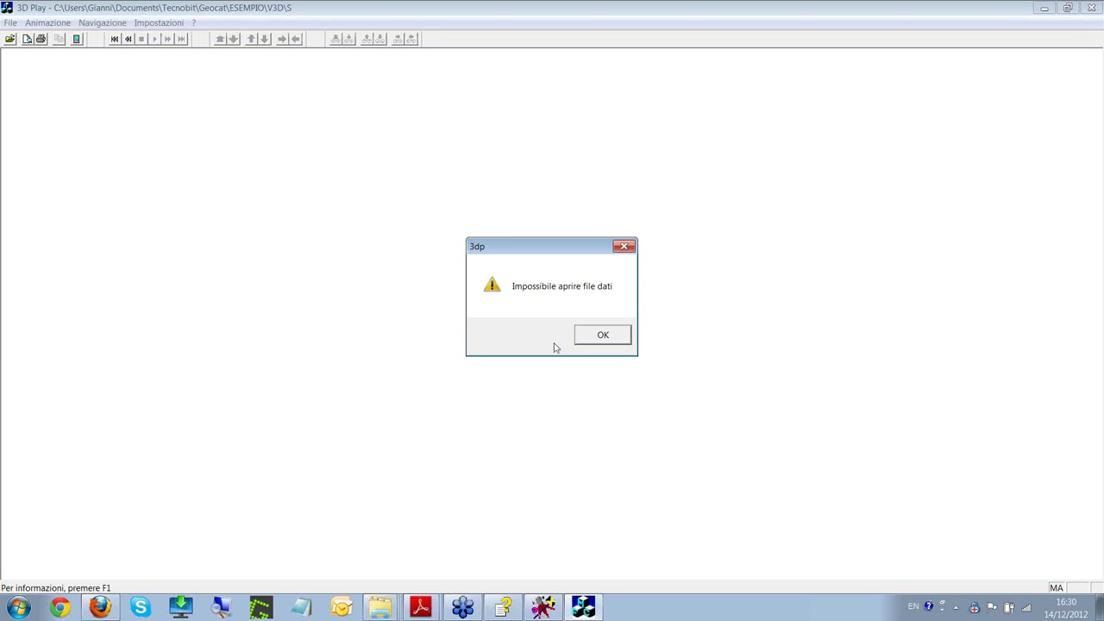
click(597, 339)
- List all file types in the V3D folder with *.* and open STONER.V3D in 3D Play
click(10, 40)
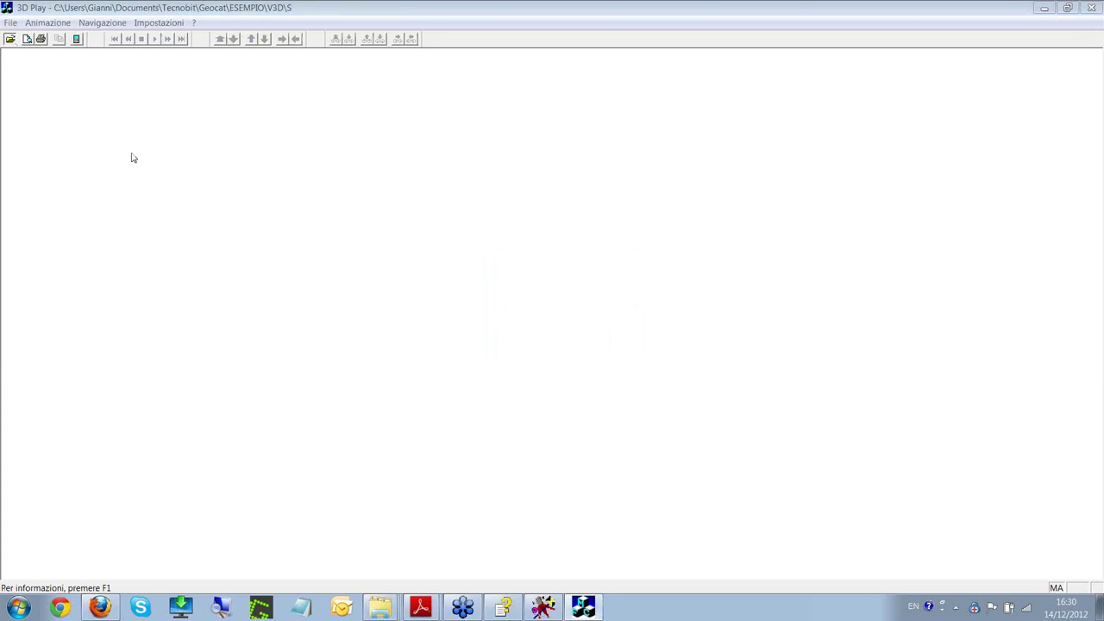
click(472, 352)
key(BackSpace)
key(BackSpace)
key(BackSpace)
key(BackSpace)
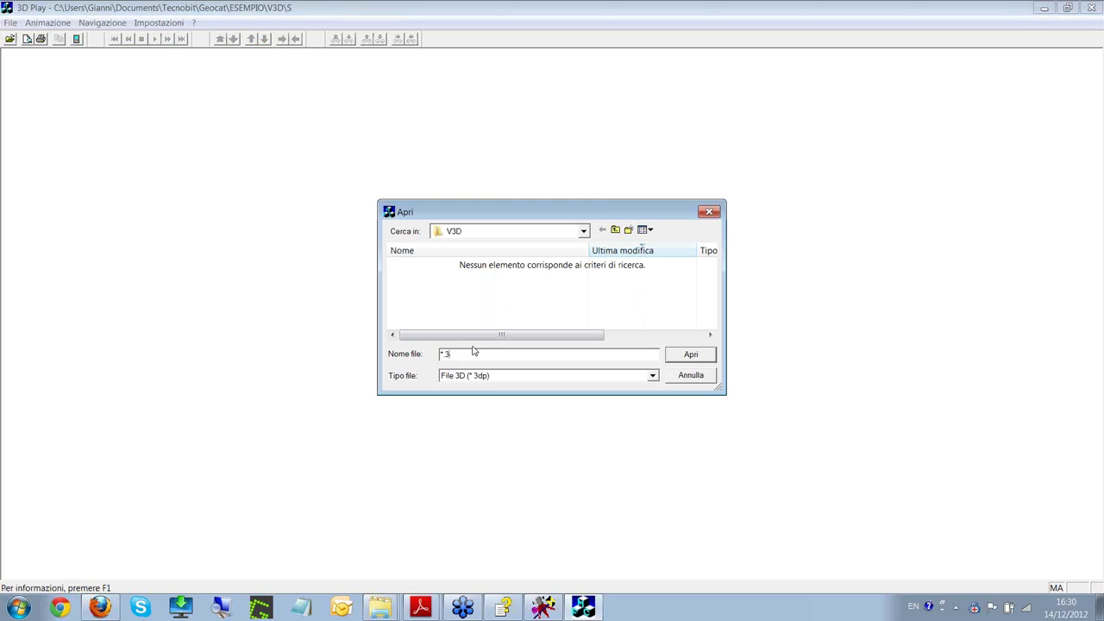
text(.*)
key(Return)
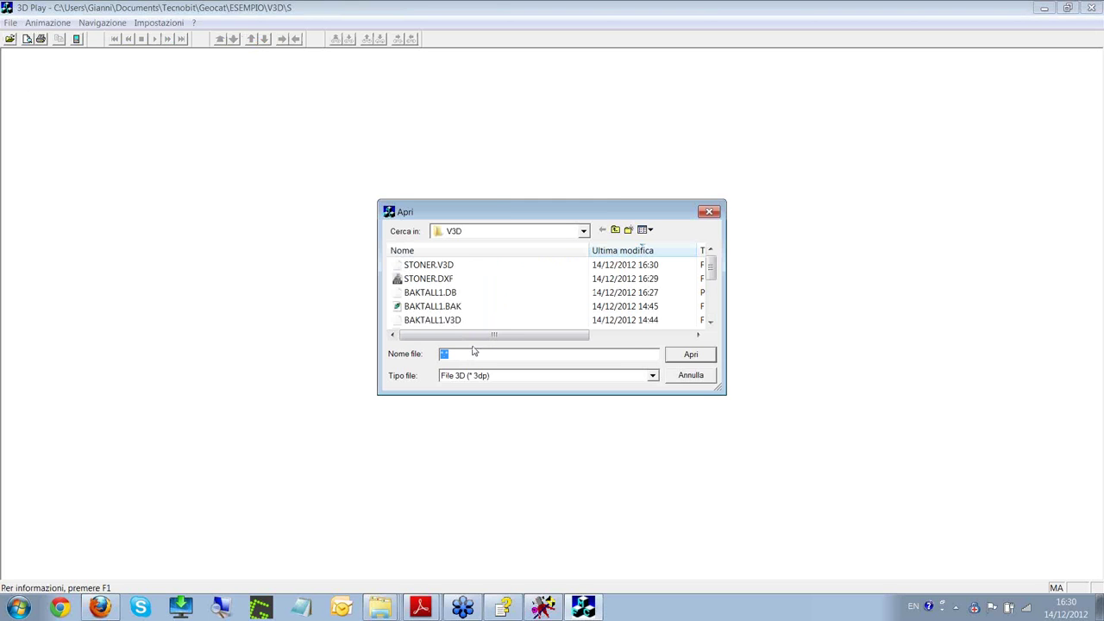
click(629, 268)
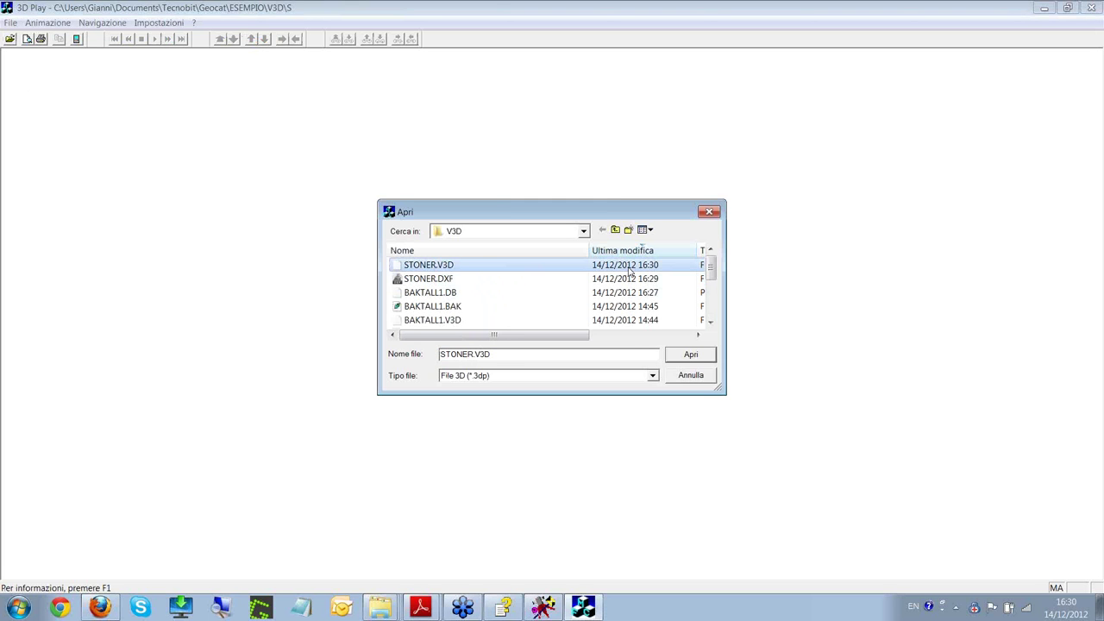
click(705, 356)
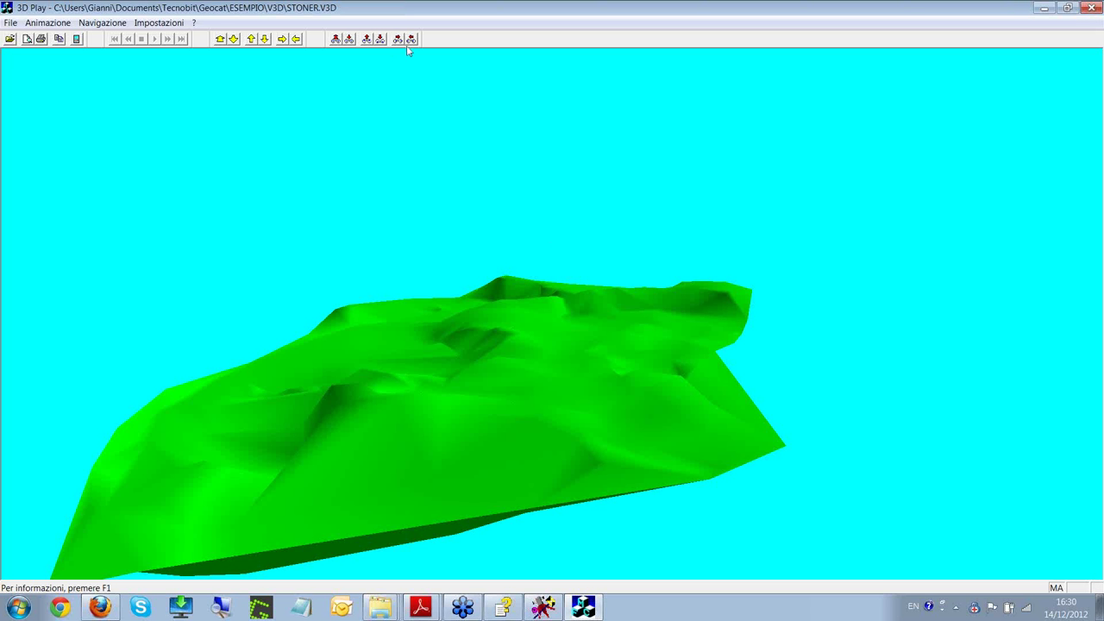
- Examine the shaded STONER terrain model from different sides and heights by shifting and rotating it
click(380, 39)
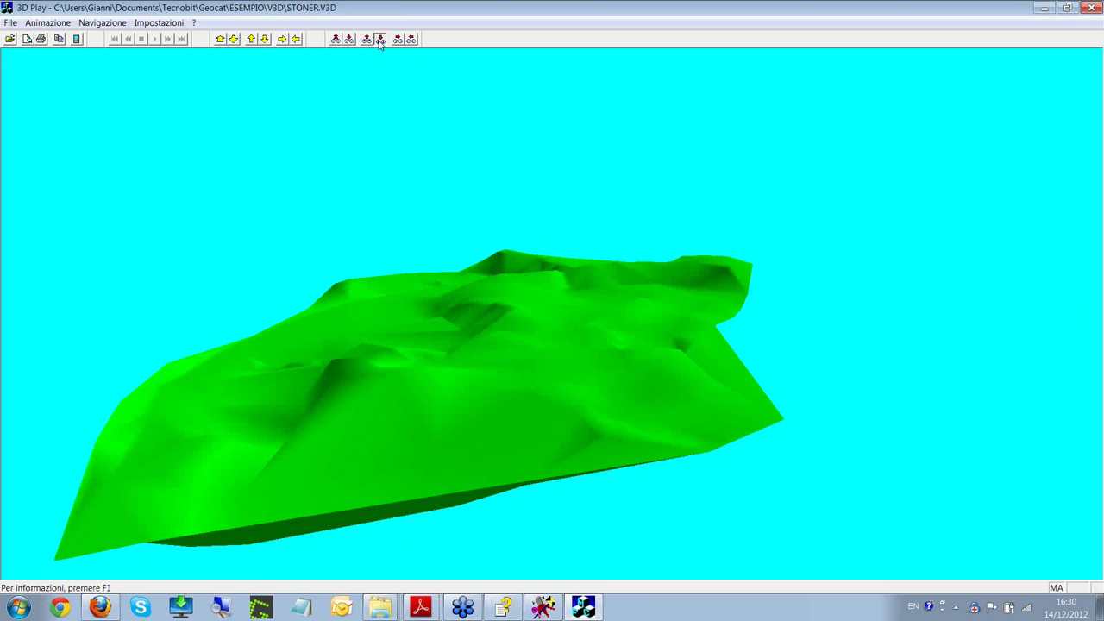
click(379, 40)
click(264, 39)
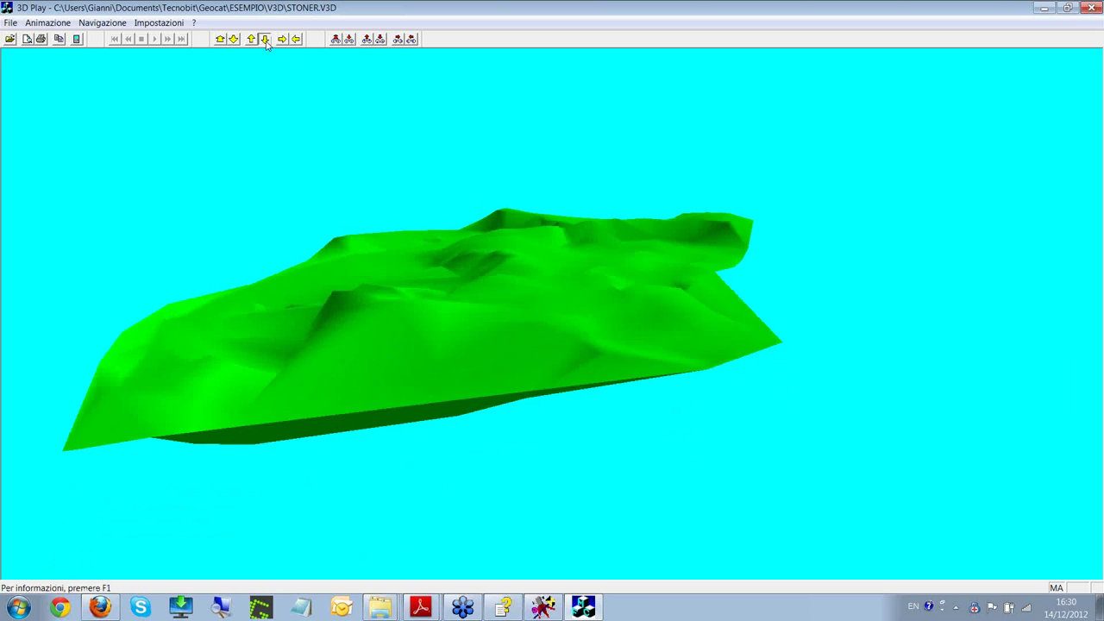
click(265, 39)
click(296, 39)
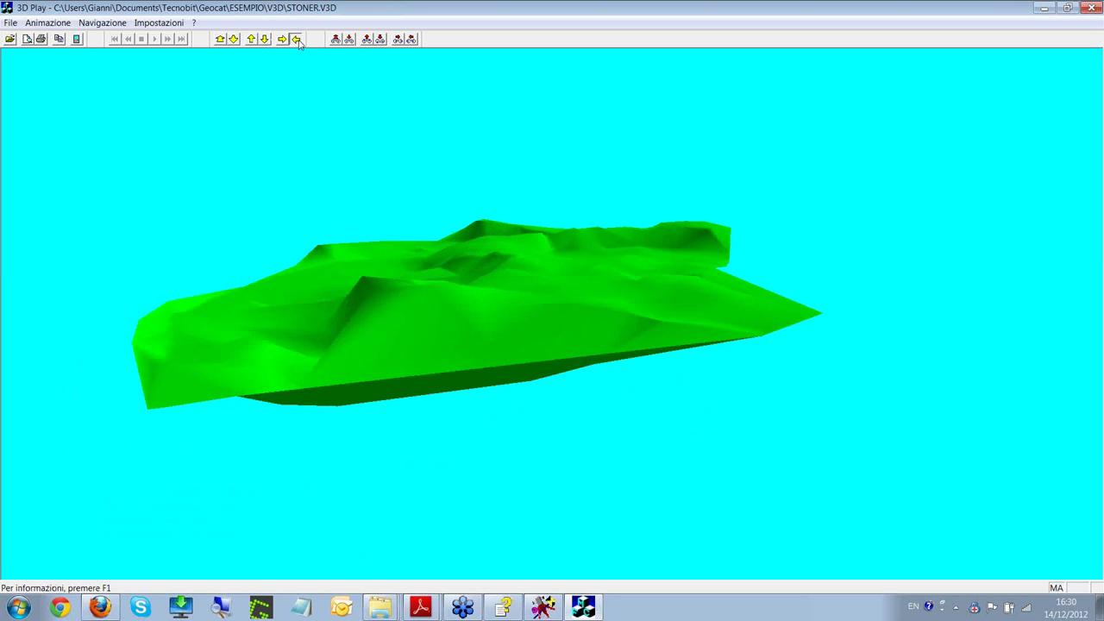
click(296, 39)
click(265, 40)
click(265, 40)
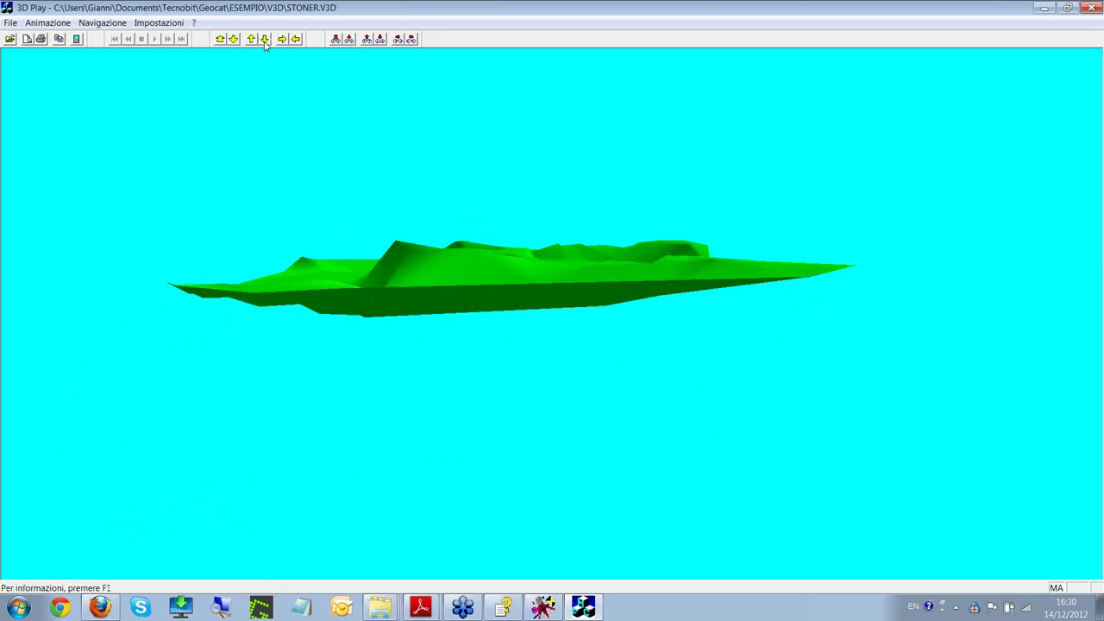
click(251, 40)
click(251, 39)
click(251, 40)
click(251, 40)
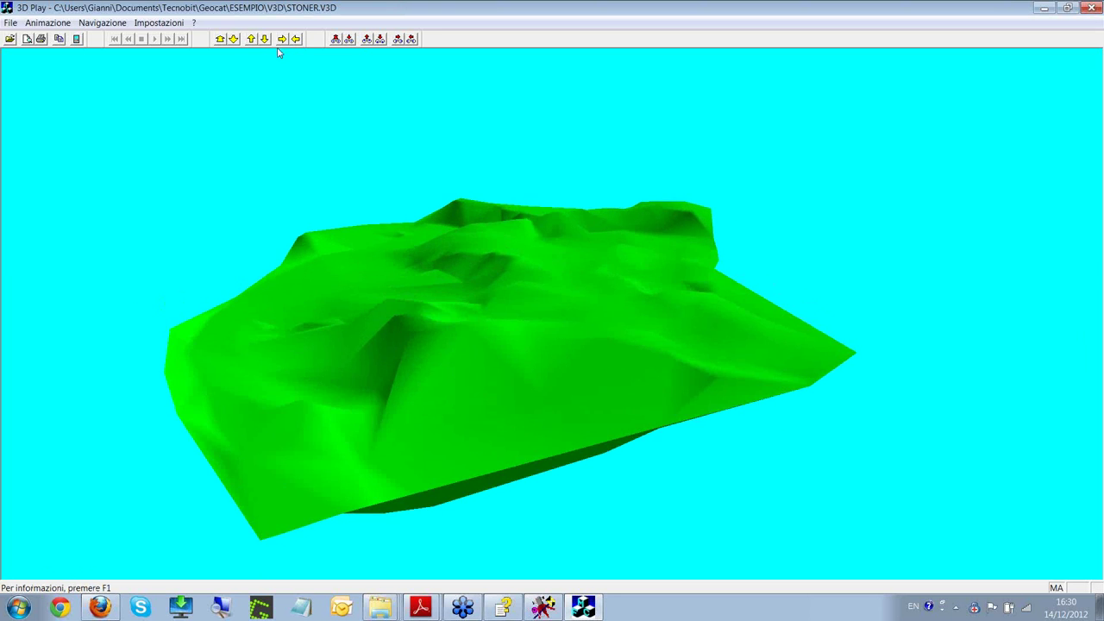
click(264, 39)
click(265, 40)
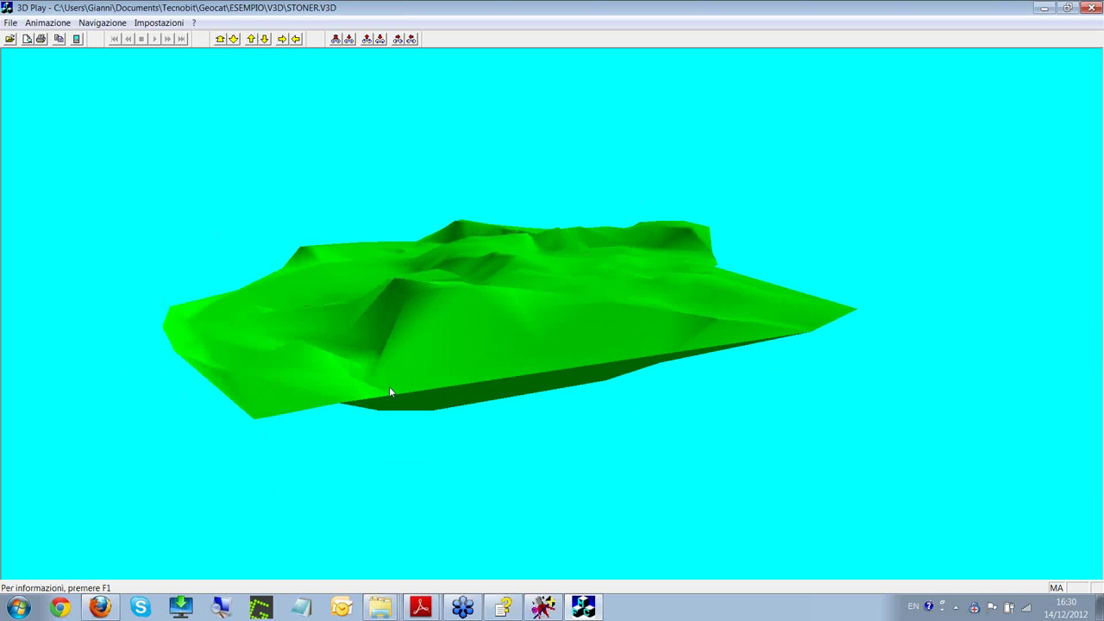
- Close 3D Play and STONER's real calculation table (Calcolo reale), leaving the field book open
click(1093, 7)
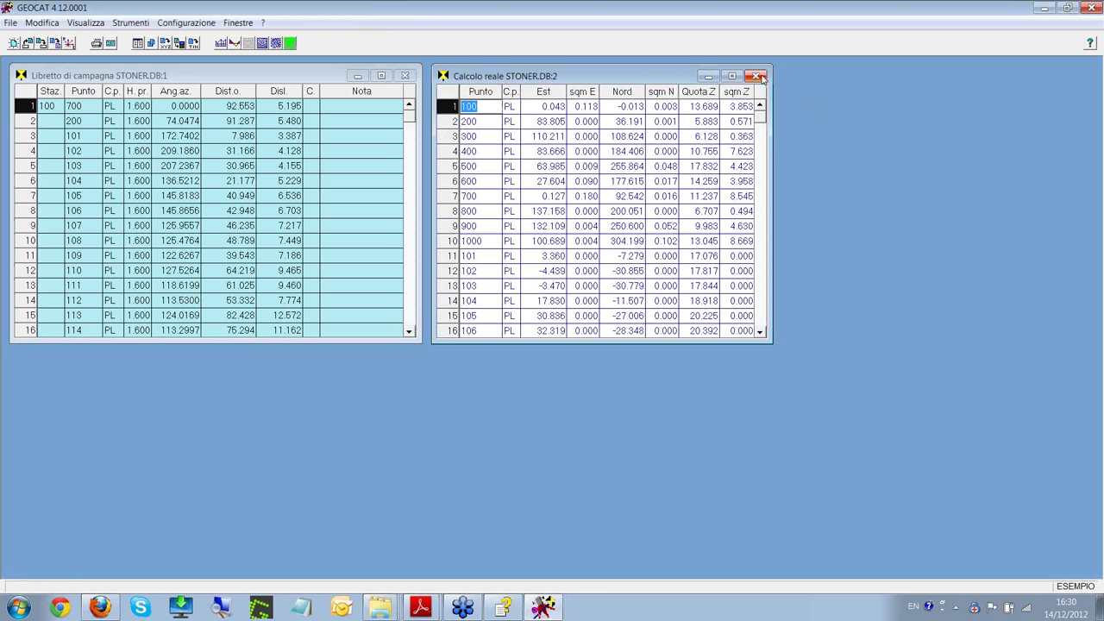
click(756, 77)
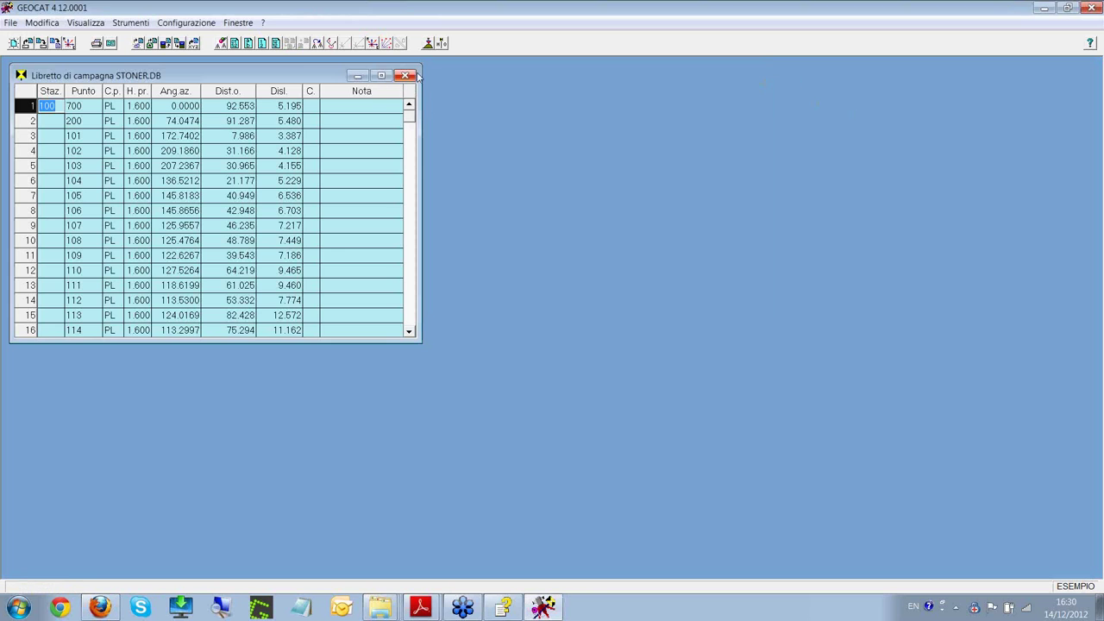
- Close STONER's field book (Libretto di campagna) and leave GEOCAT for the desktop
click(407, 76)
click(545, 353)
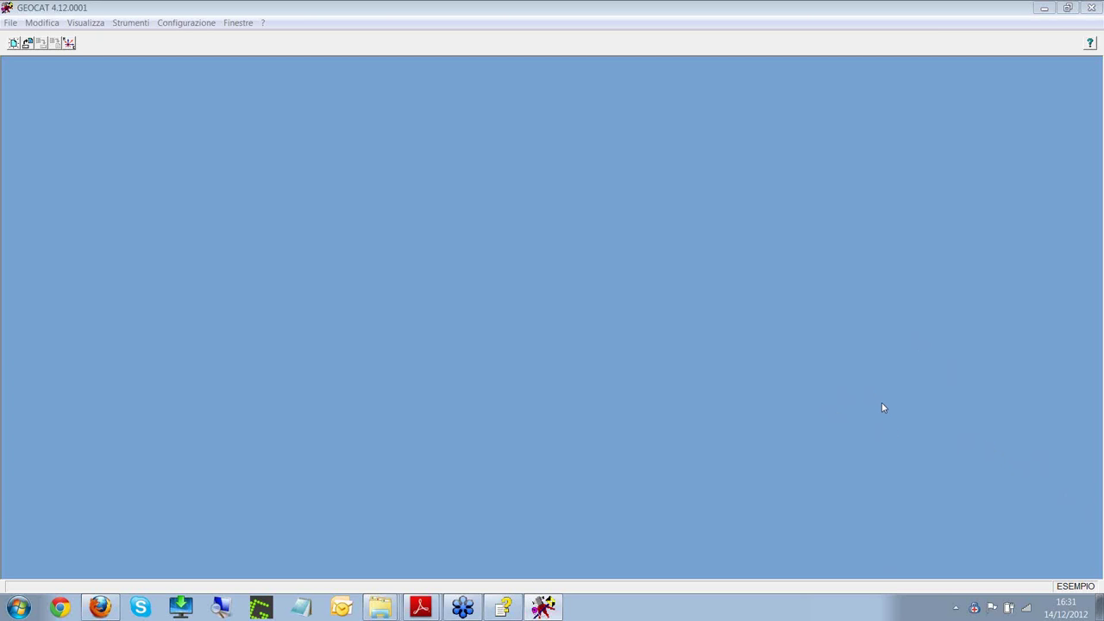
key(alt+F4)
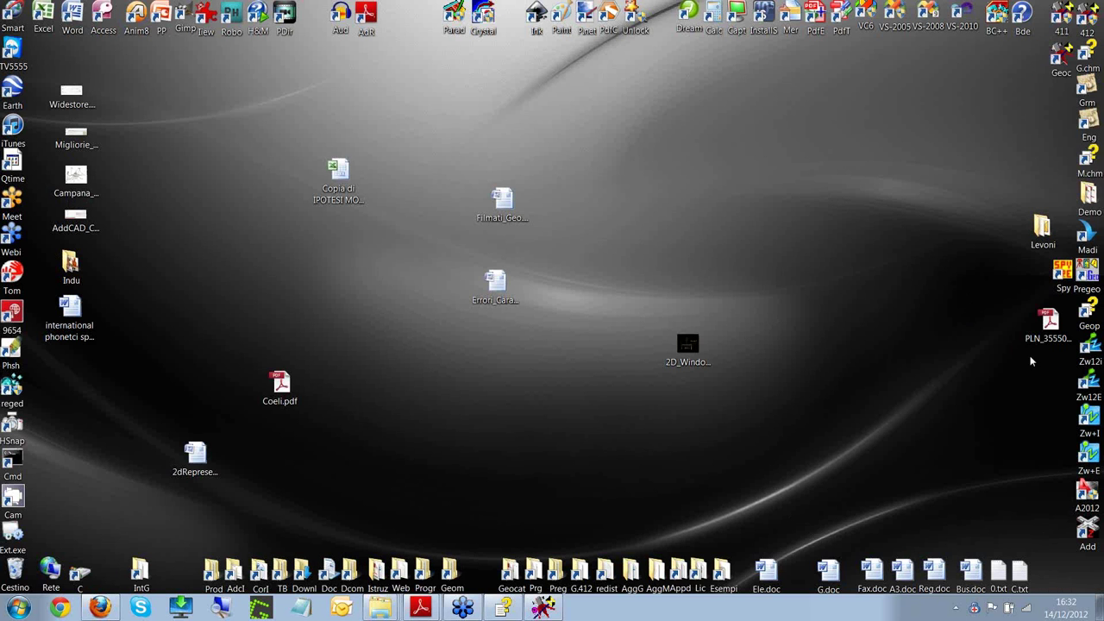
- Open the Geopre guide from the desktop at full-screen size and expand the chapters on cases not coded and coded by Pregeo
double_click(1088, 314)
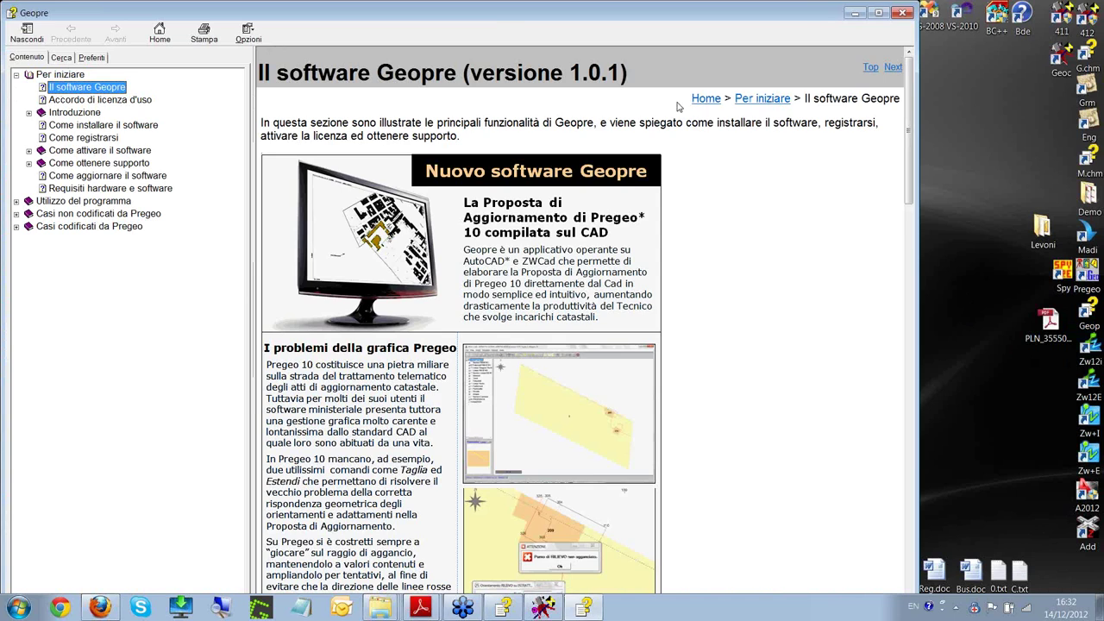
click(875, 15)
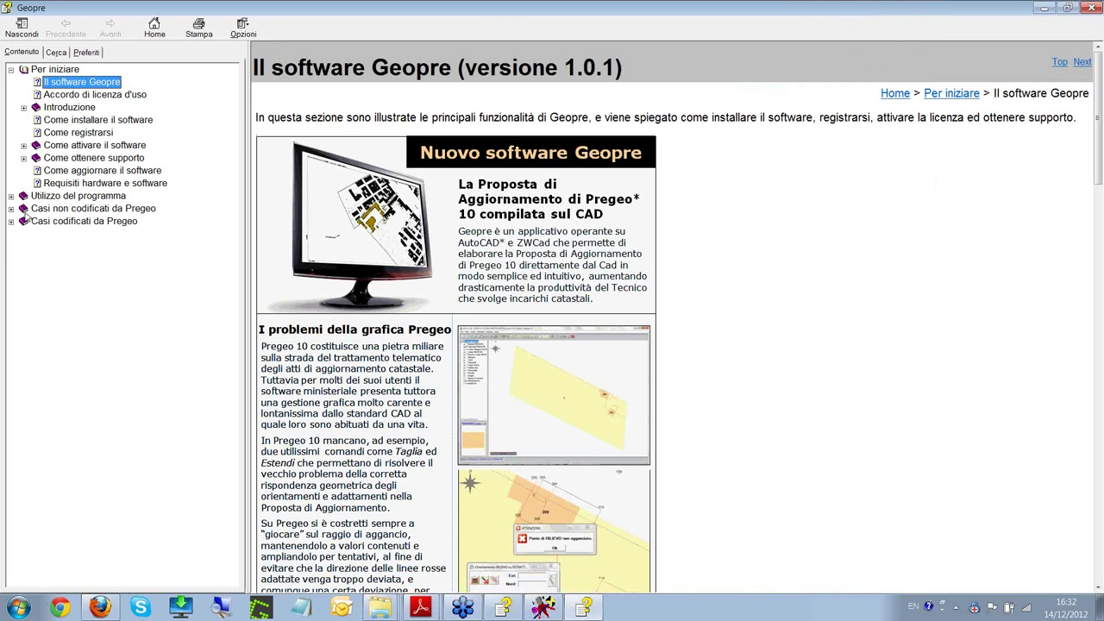
click(11, 209)
click(12, 248)
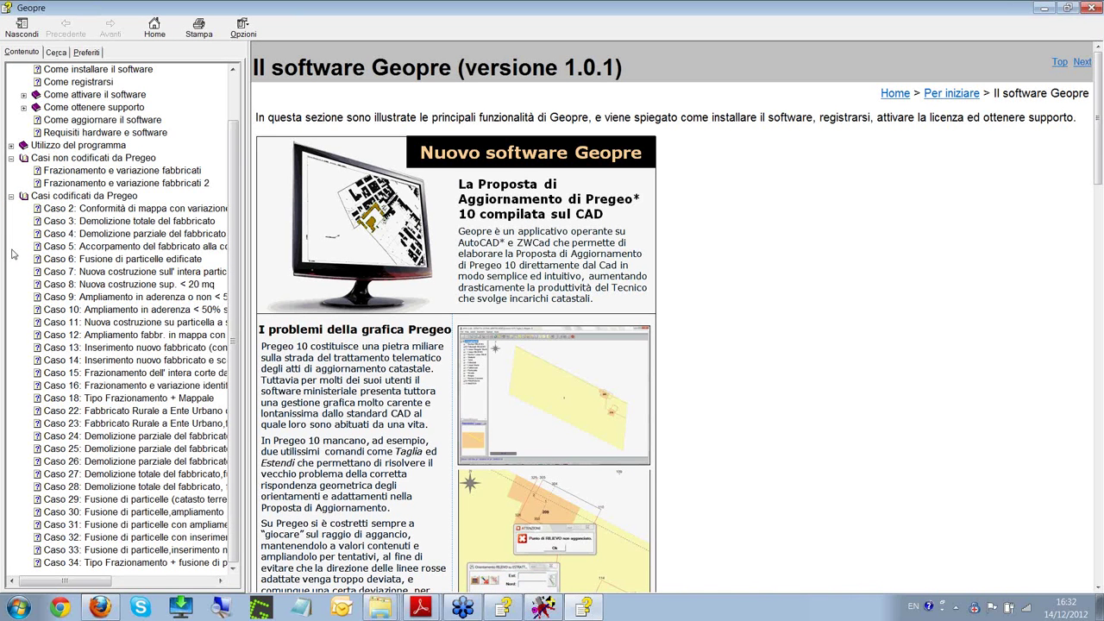
- View the coded case topics Caso 3 (Demolizione totale del fabbricato), Caso 5 and Caso 7 (Nuova costruzione sull'intera particella)
click(111, 222)
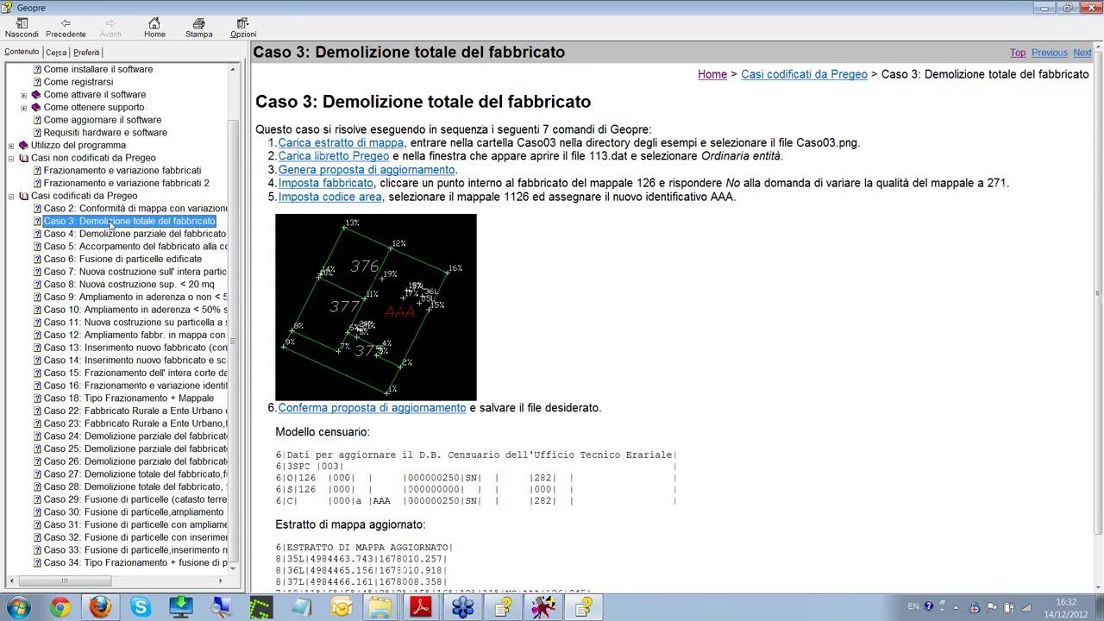
click(118, 247)
click(119, 271)
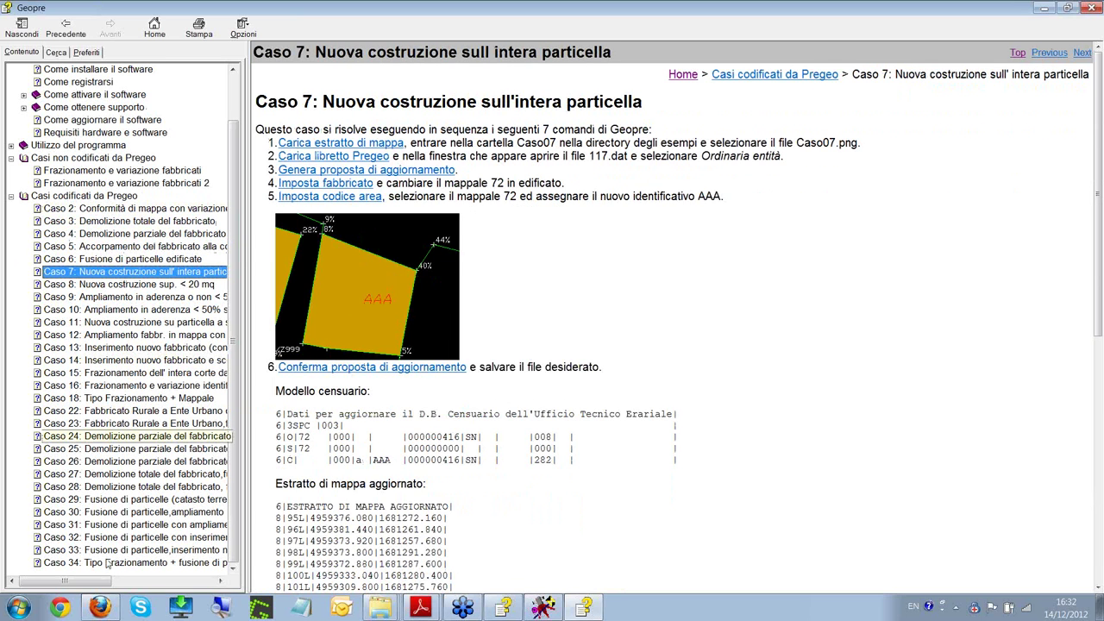
- View the uncoded case Frazionamento e variazione fabbricati, and examine the procedure, drawings and output listings of Frazionamento e variazione fabbricati 2
click(121, 172)
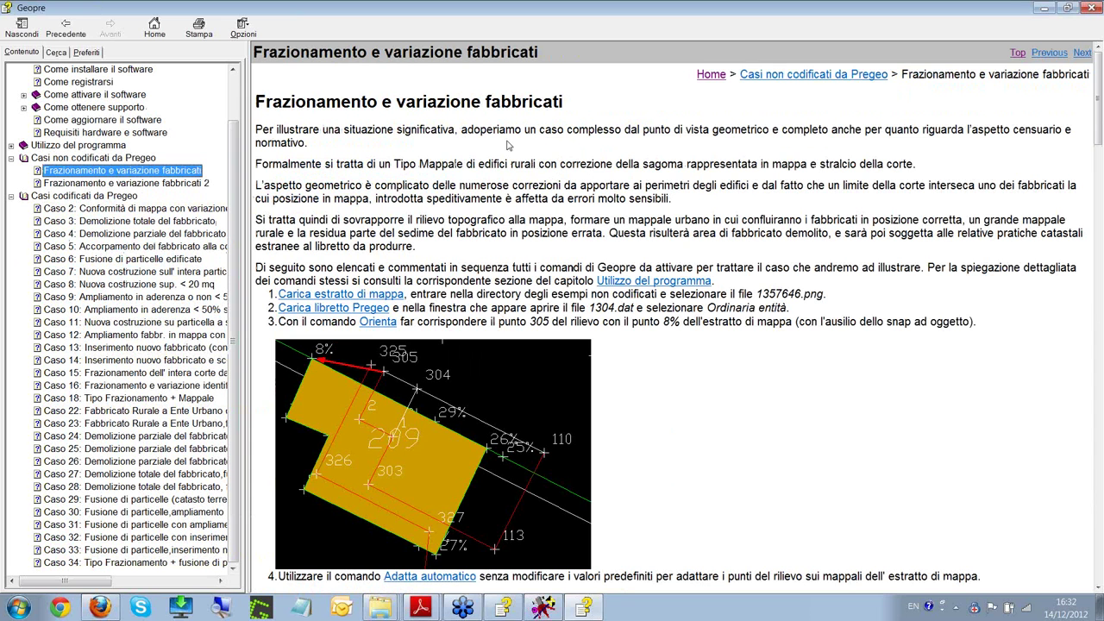
click(177, 184)
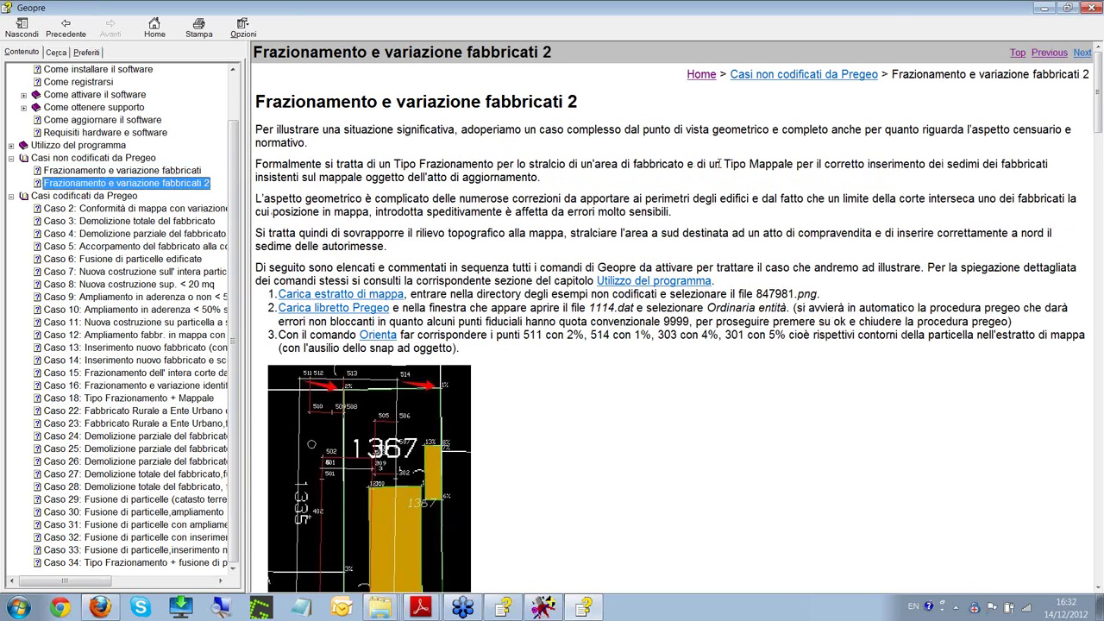
click(571, 180)
scroll(576, 195, down, 5)
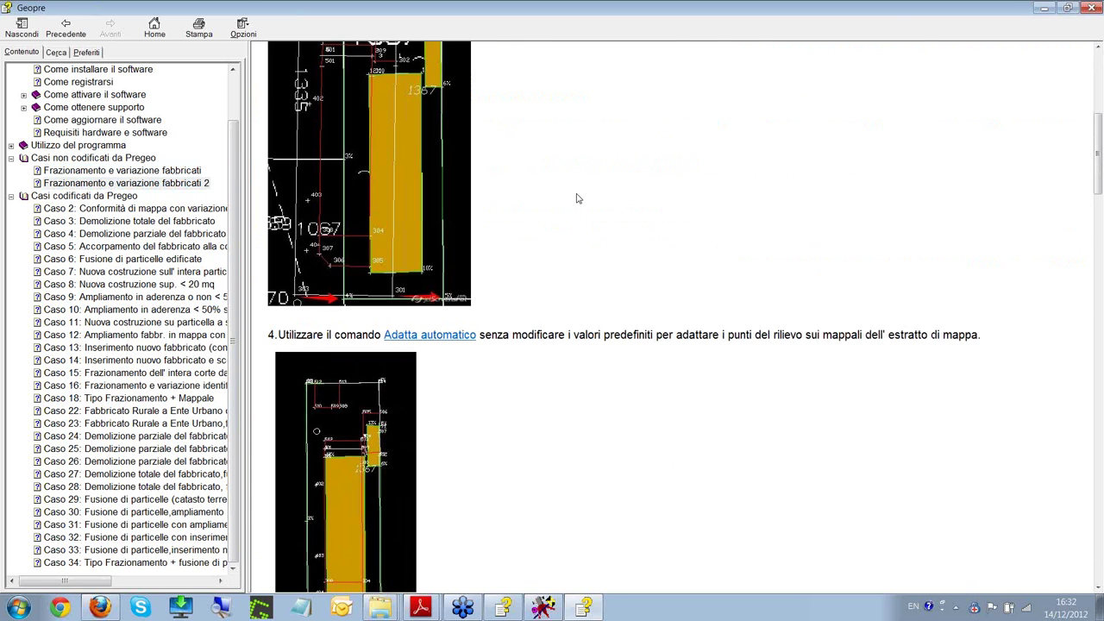
scroll(577, 195, up, 5)
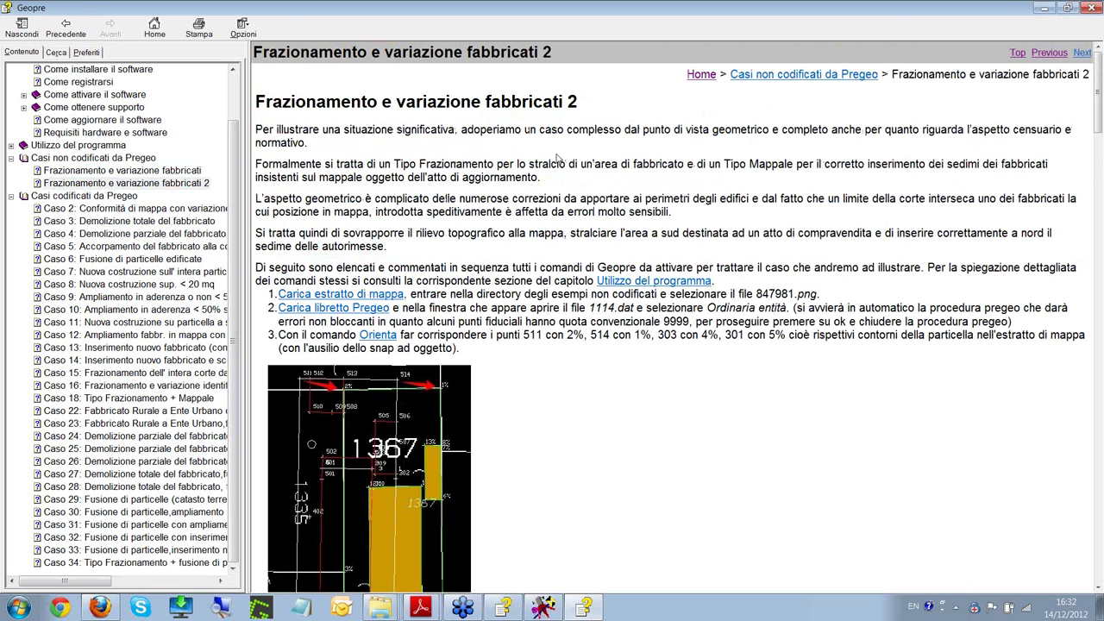
scroll(552, 160, down, 5)
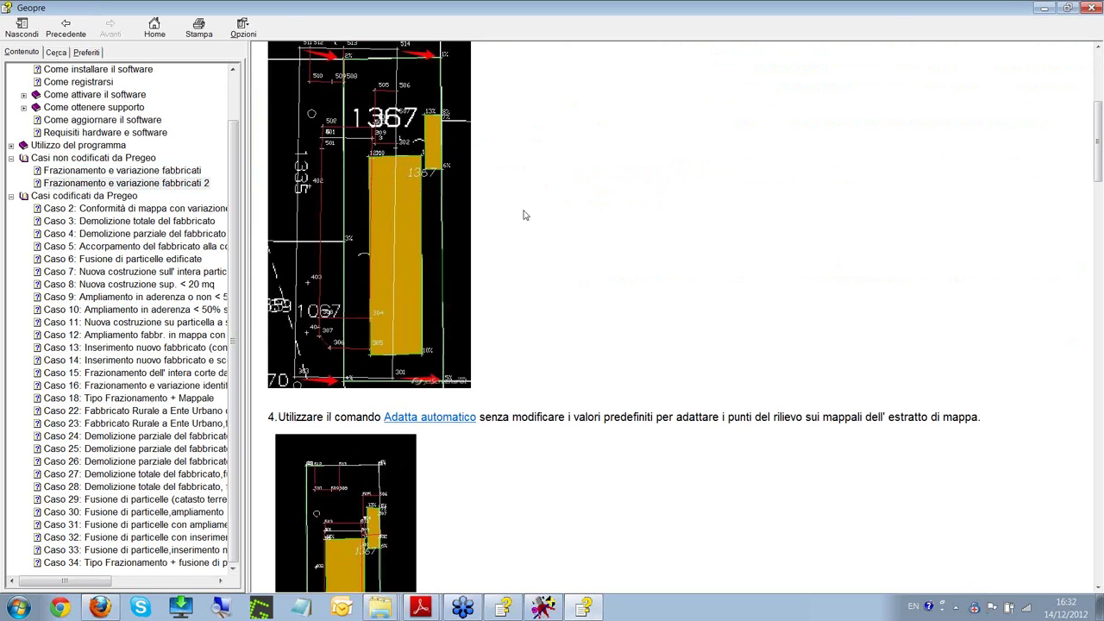
scroll(523, 214, down, 15)
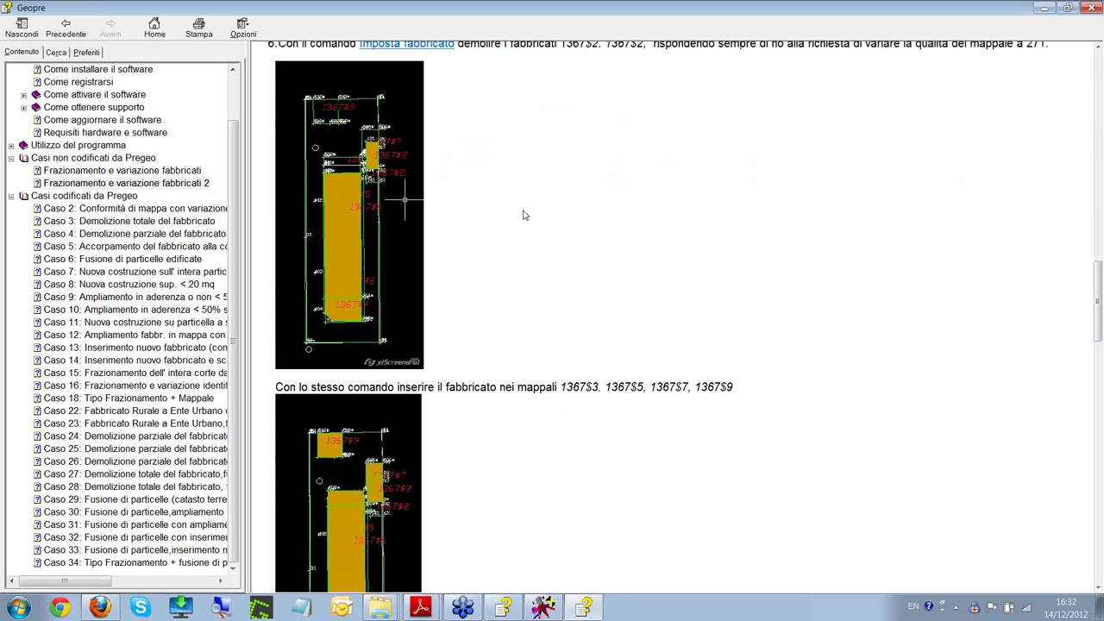
scroll(523, 215, down, 12)
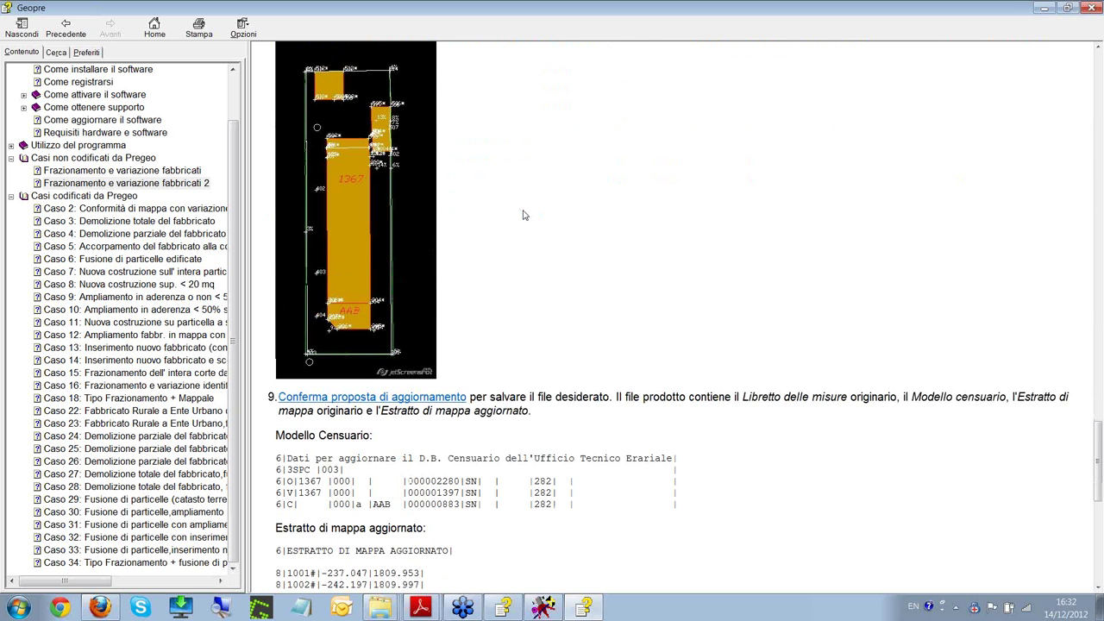
scroll(523, 215, down, 12)
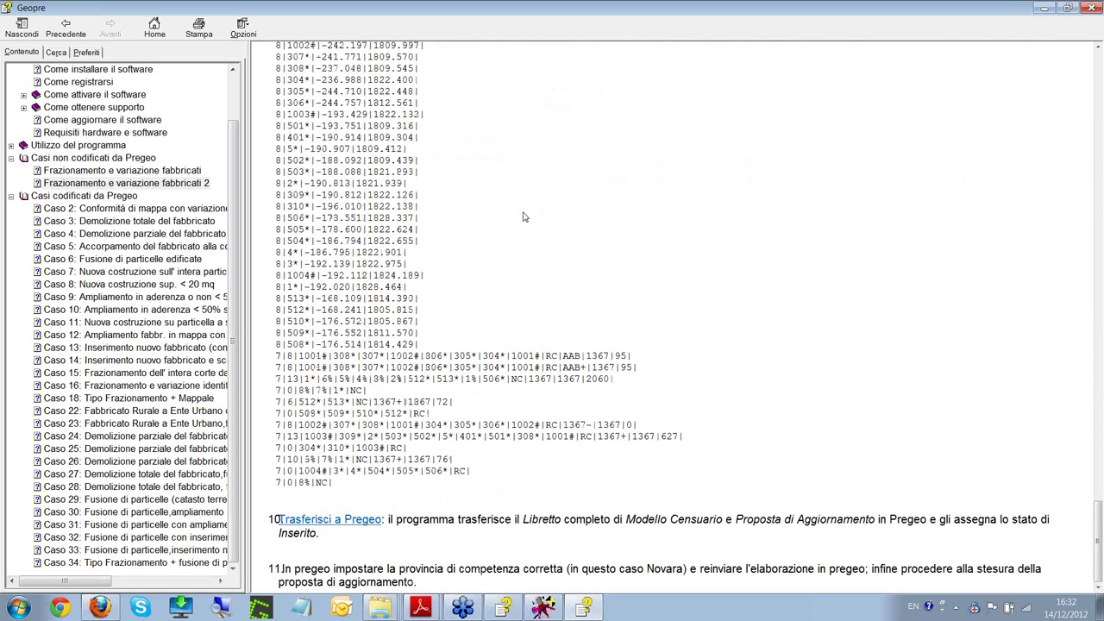
scroll(522, 215, up, 20)
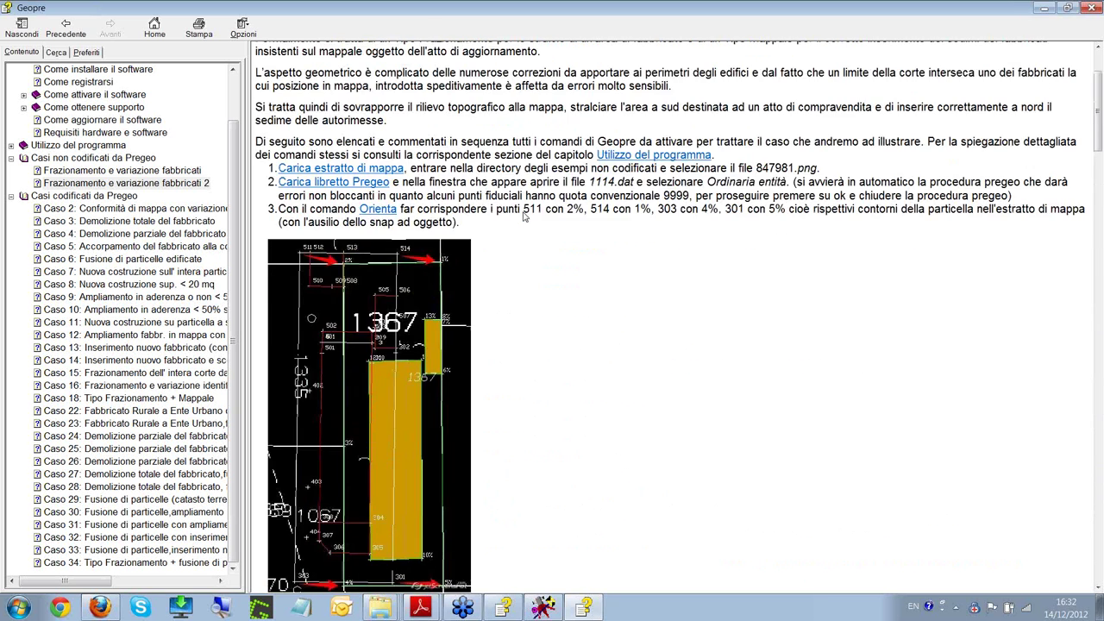
scroll(522, 215, up, 2)
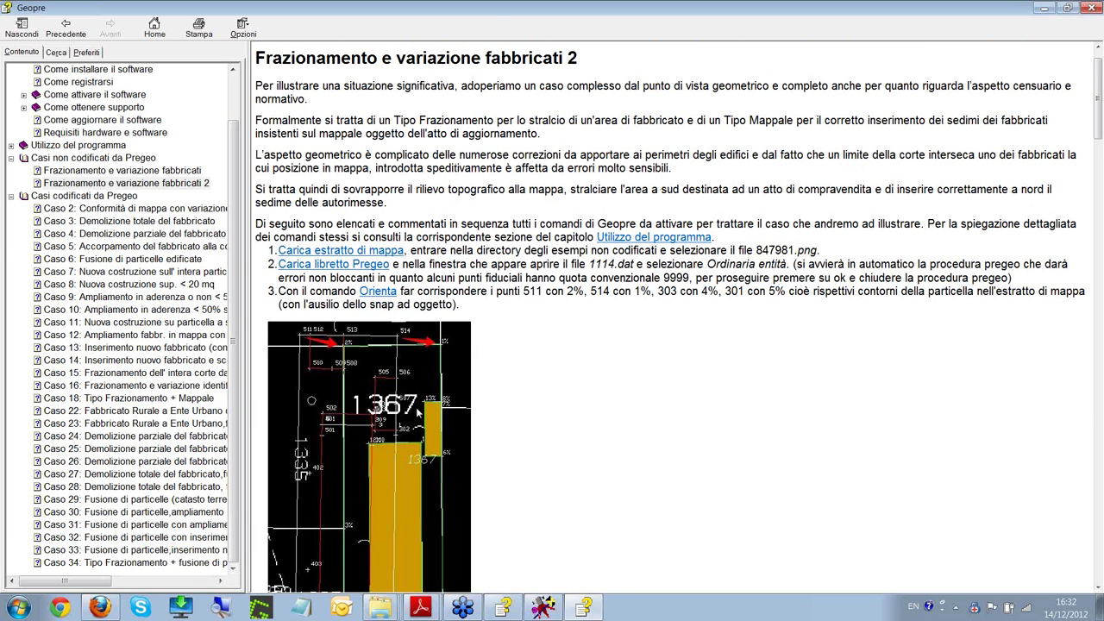
scroll(237, 166, up, 2)
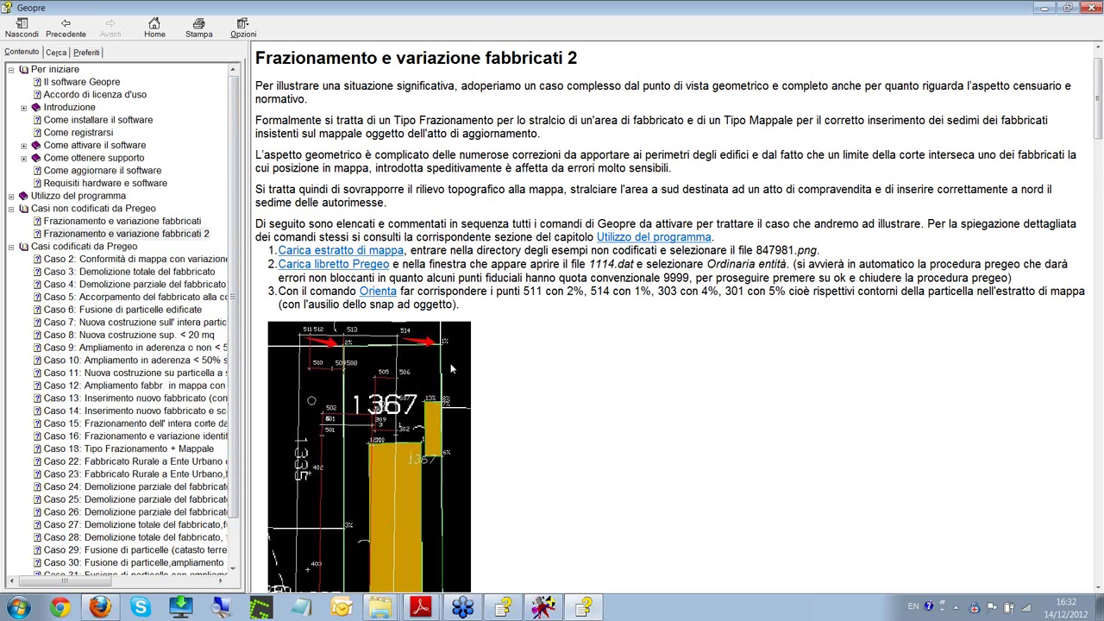
- Review the introduction and first numbered instructions of the help topic Frazionamento e variazione fabbricati 2
scroll(359, 405, down, 3)
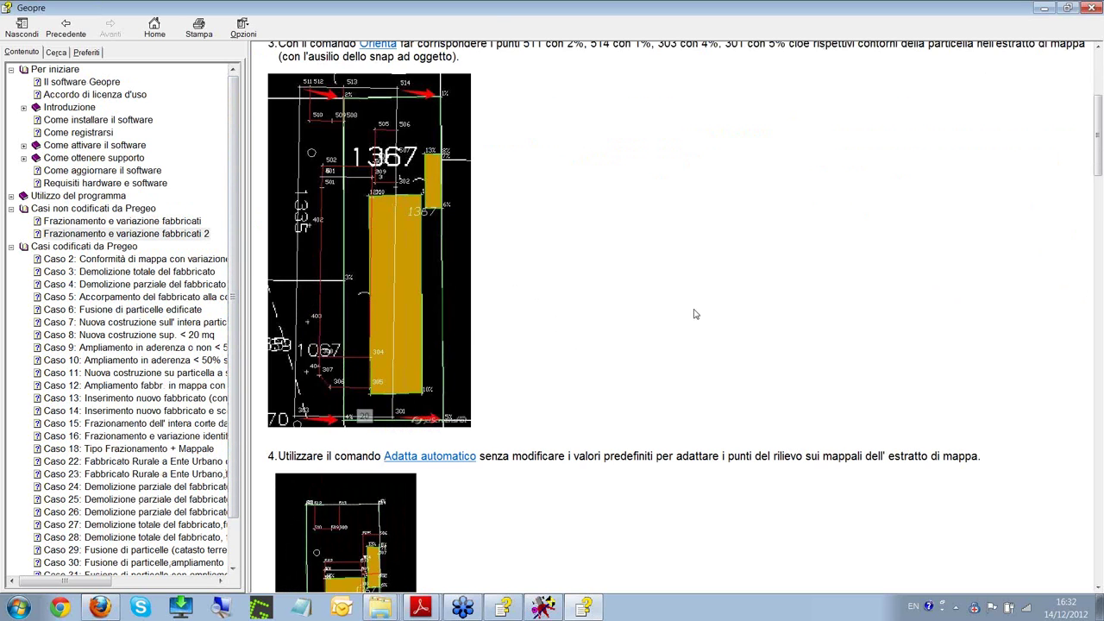
scroll(678, 295, up, 4)
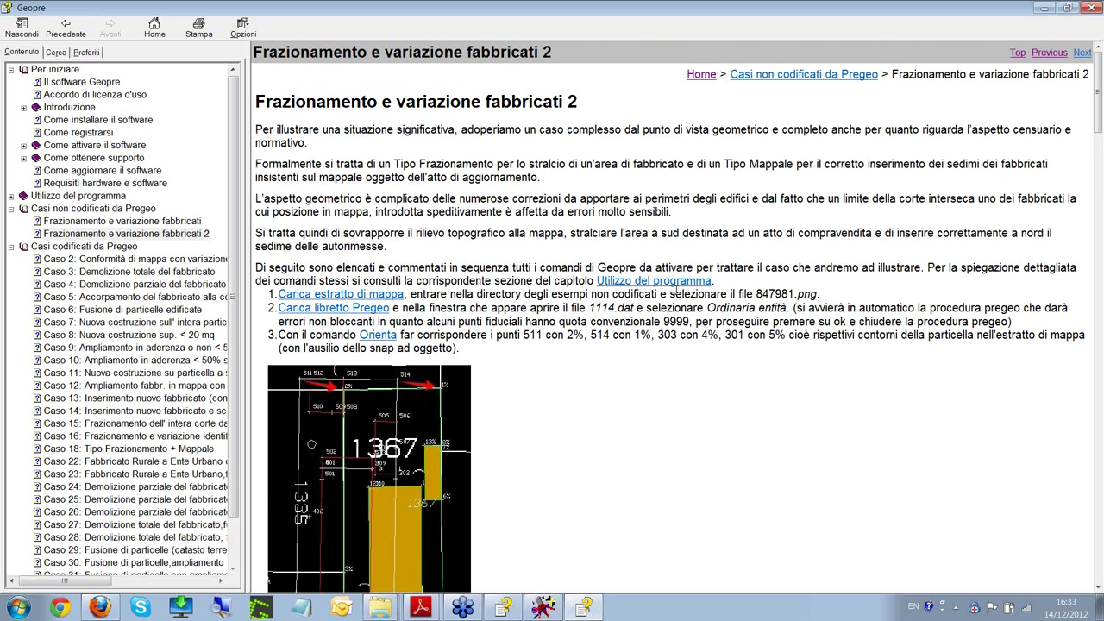
click(1097, 115)
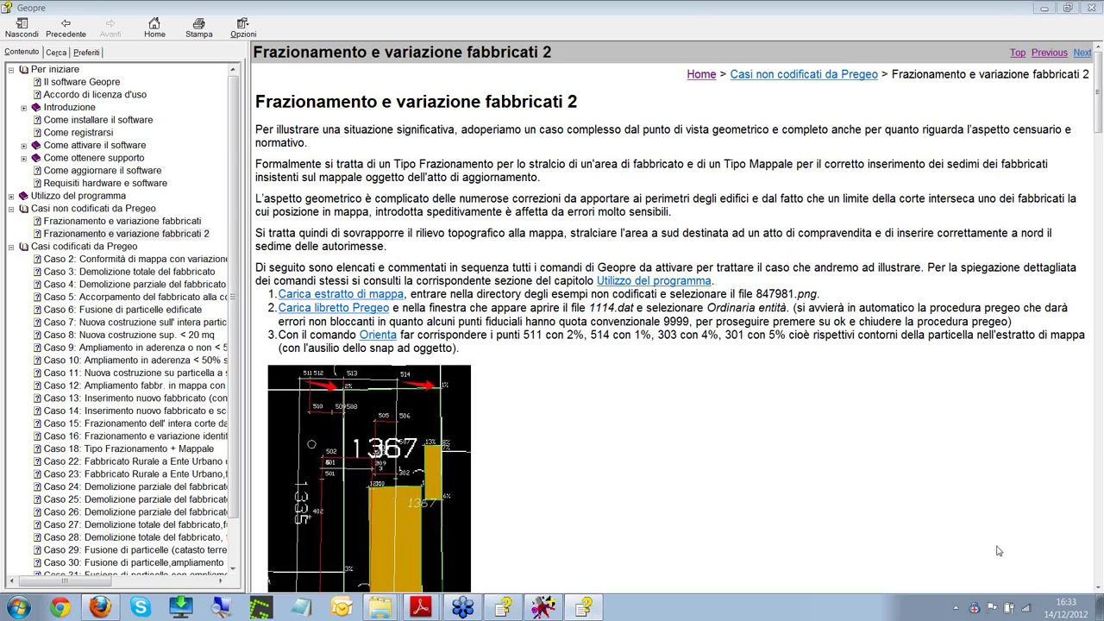
- Switch to GEOCAT and open the recent survey Stoner.db, placing its field book window in the workspace's upper corner
click(1099, 608)
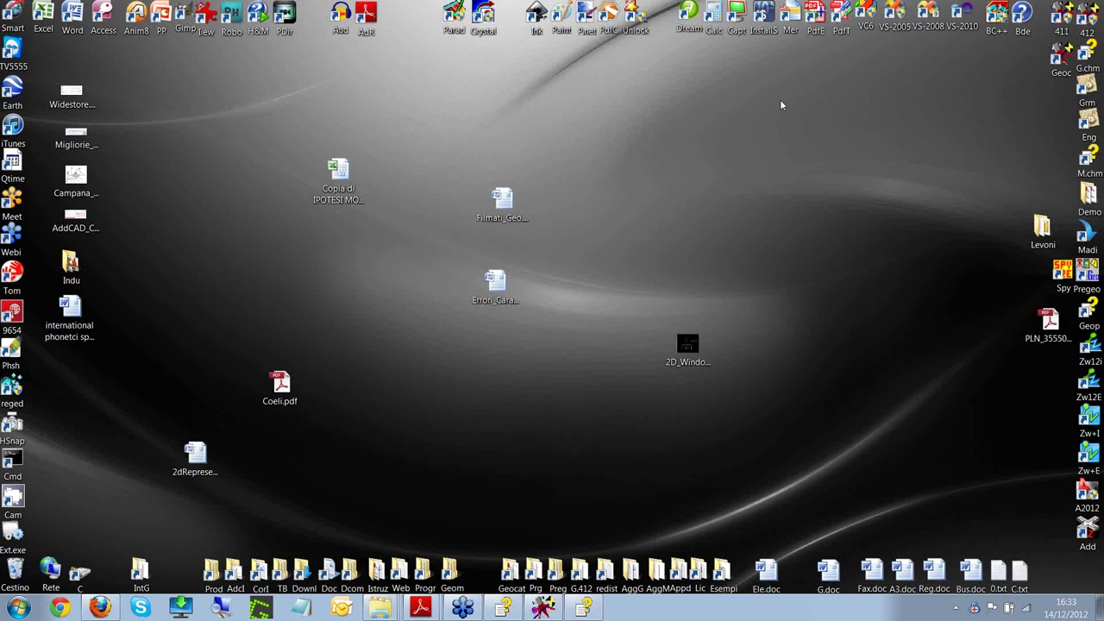
click(543, 608)
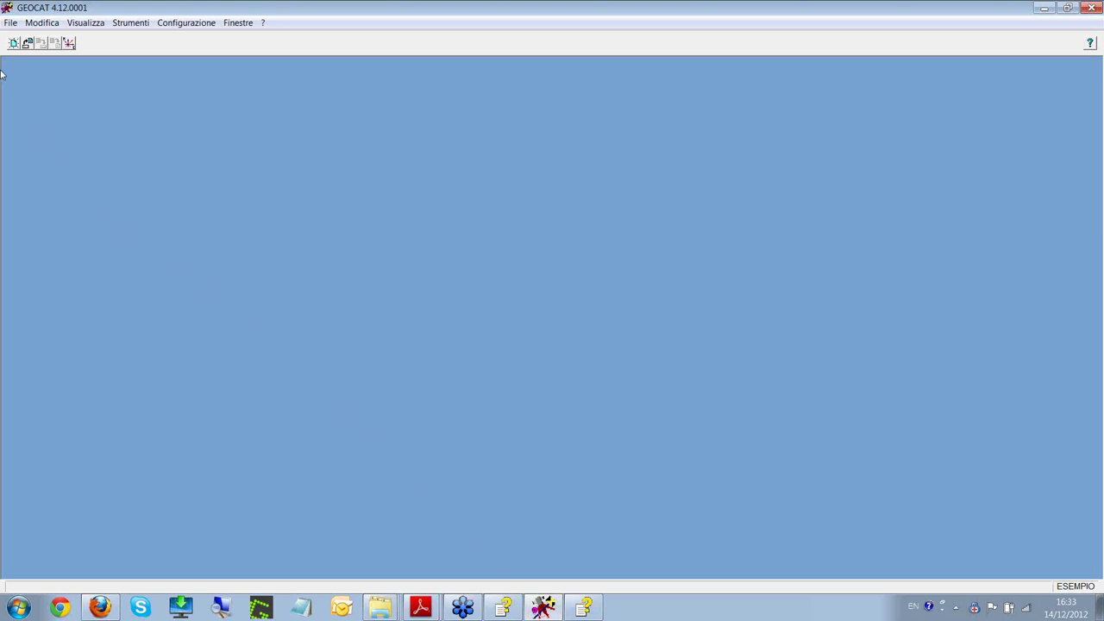
click(12, 27)
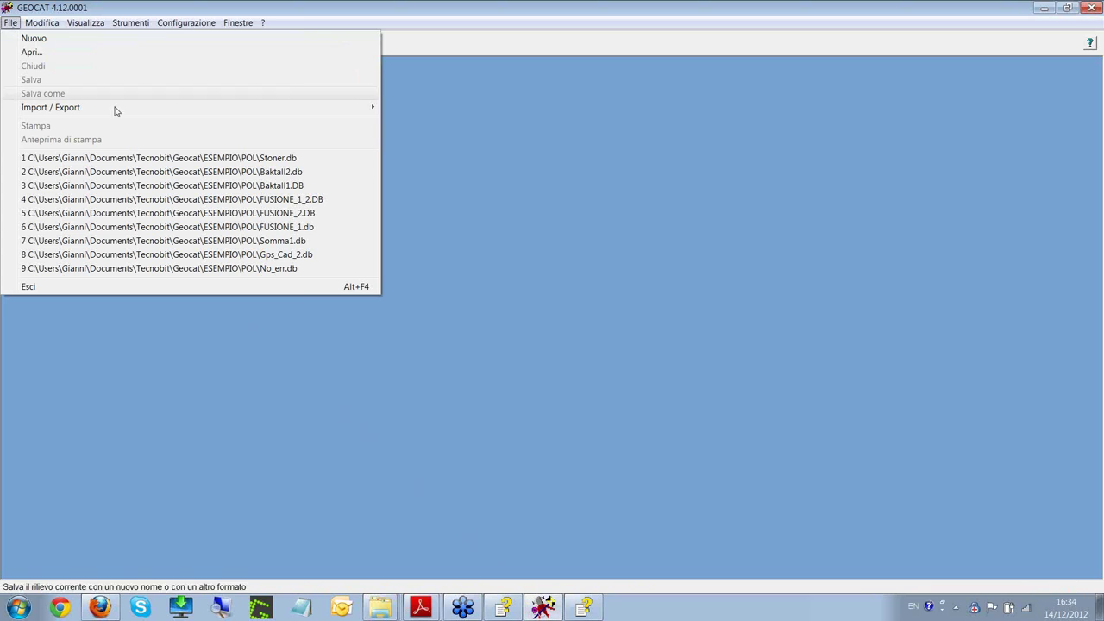
click(202, 158)
drag(211, 105, 182, 75)
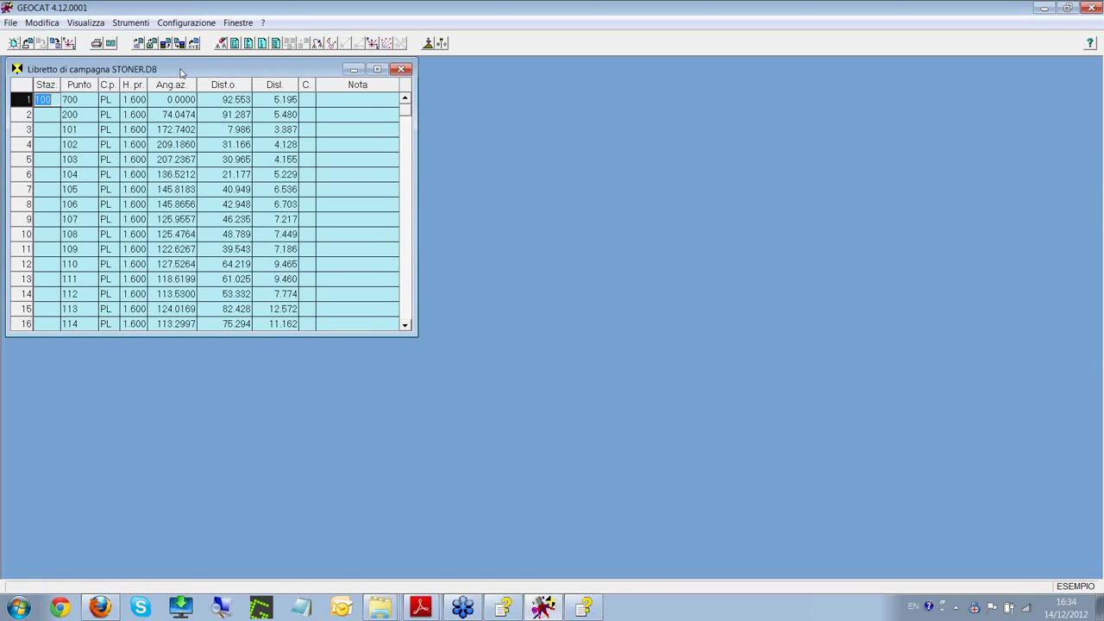
- Open the Calcolo reale table for the Stoner survey and place it beside the field book
right_click(570, 171)
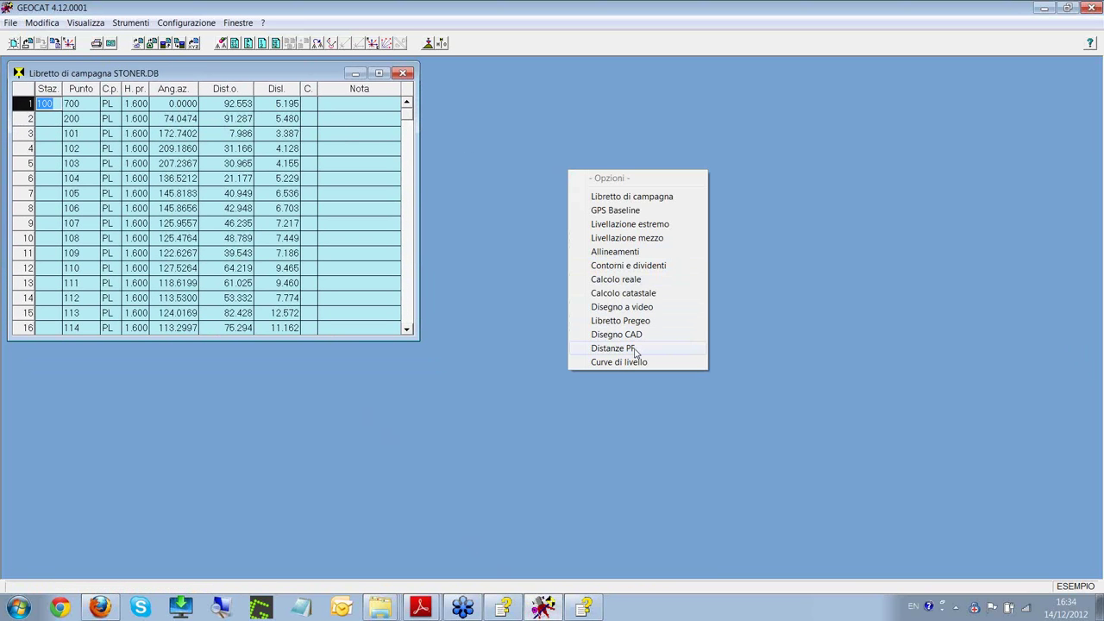
click(638, 280)
drag(231, 126, 618, 79)
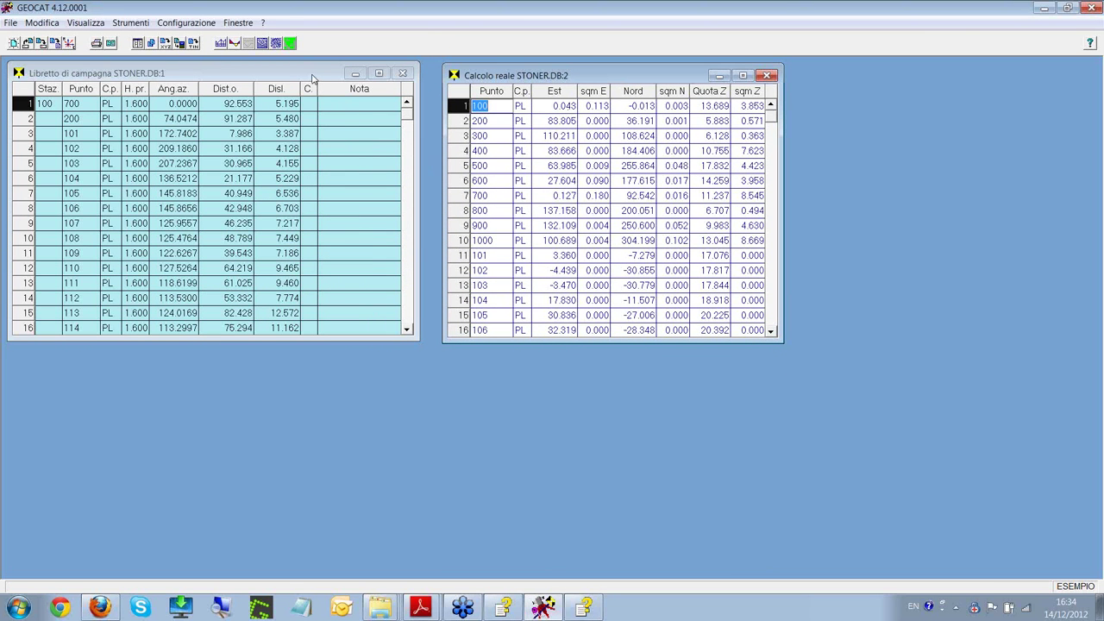
- Launch the 3D viewer with the realistic terrain model of the Stoner survey and dismiss the message
click(290, 43)
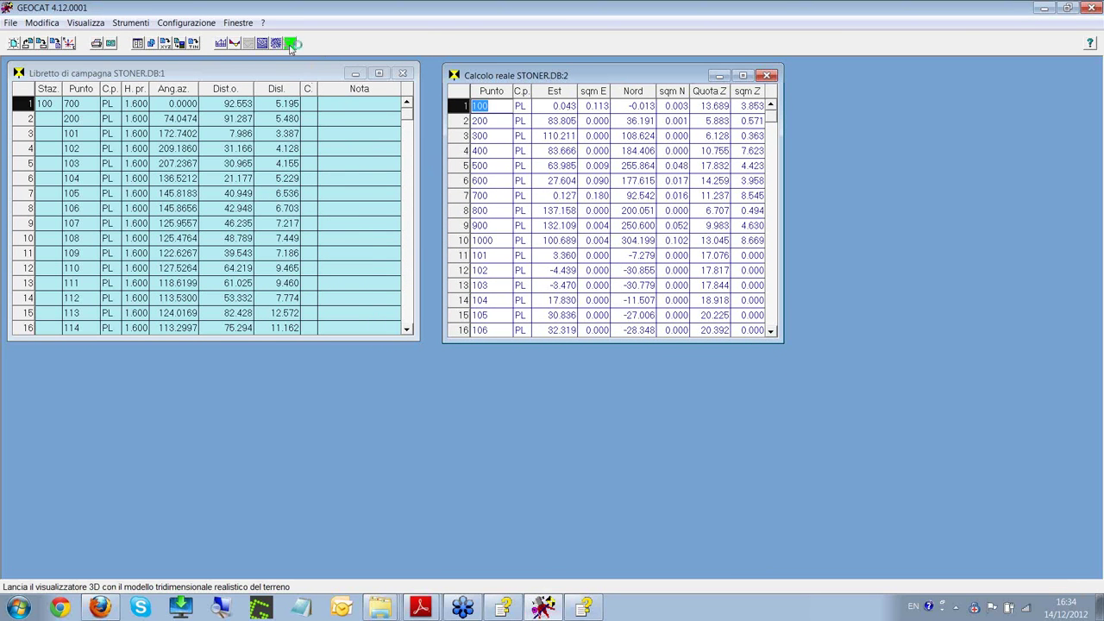
click(460, 392)
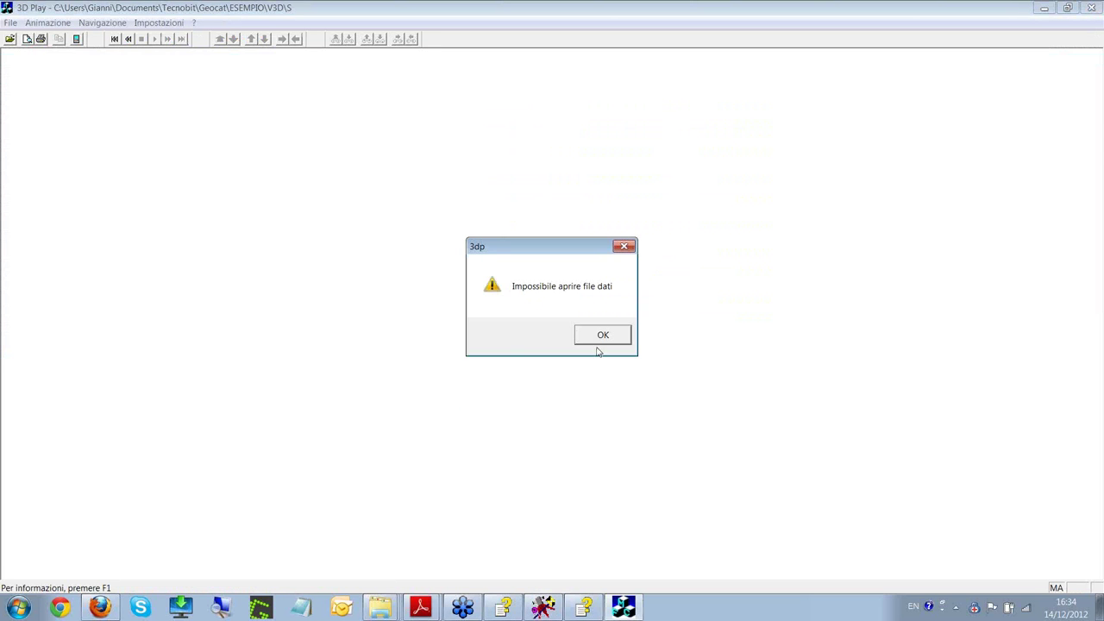
click(602, 338)
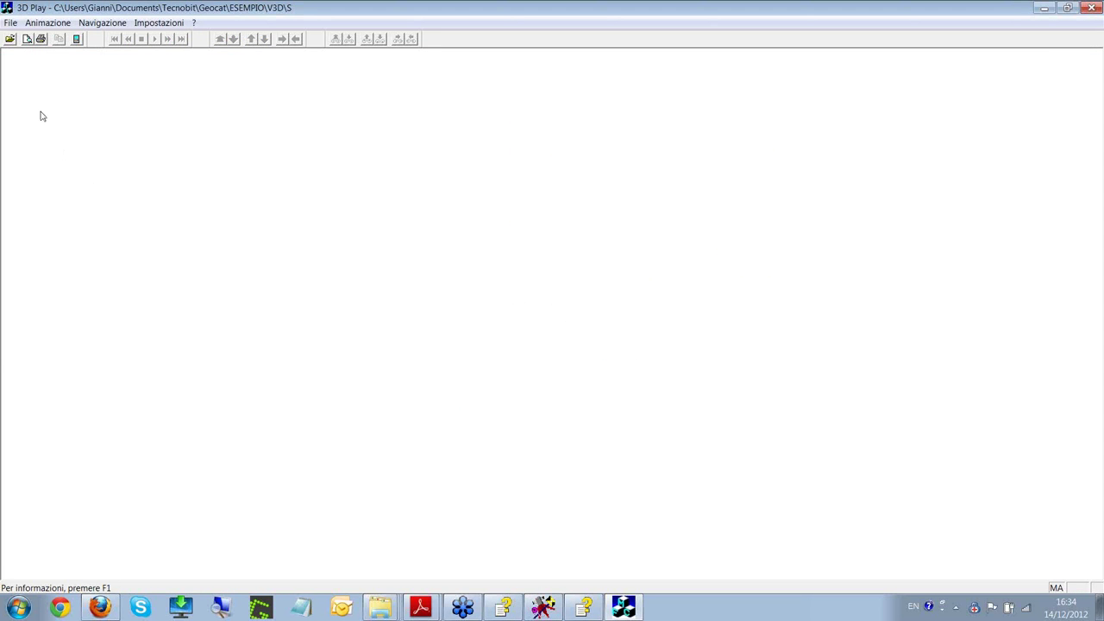
- Open STONER.V3D from the V3D folder in the 3D viewer, using the *.* filter to list every file type
click(9, 39)
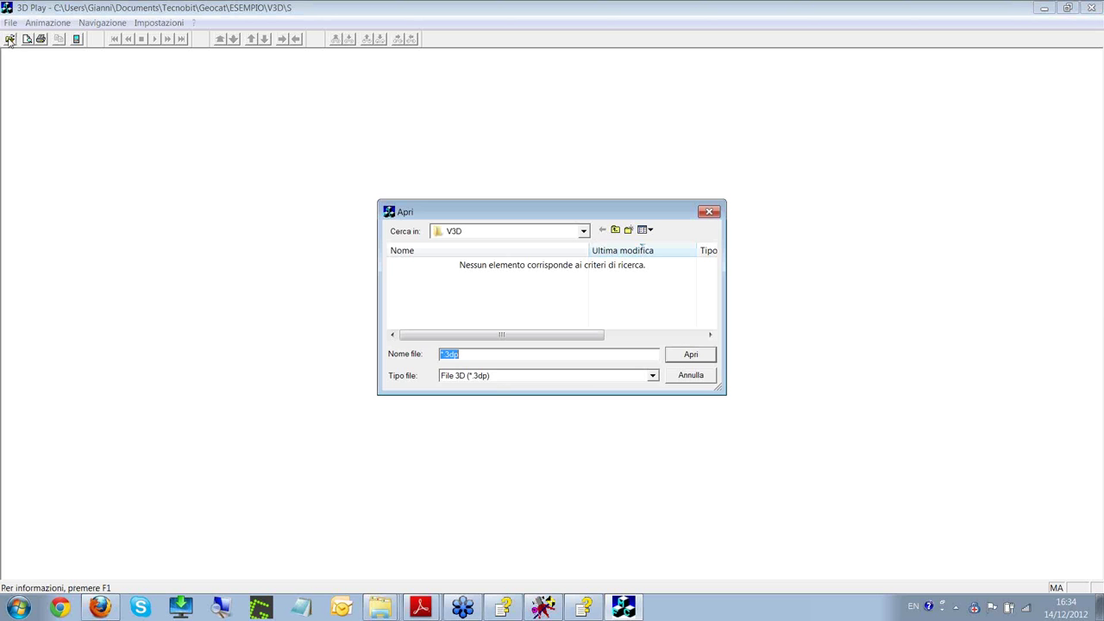
click(584, 233)
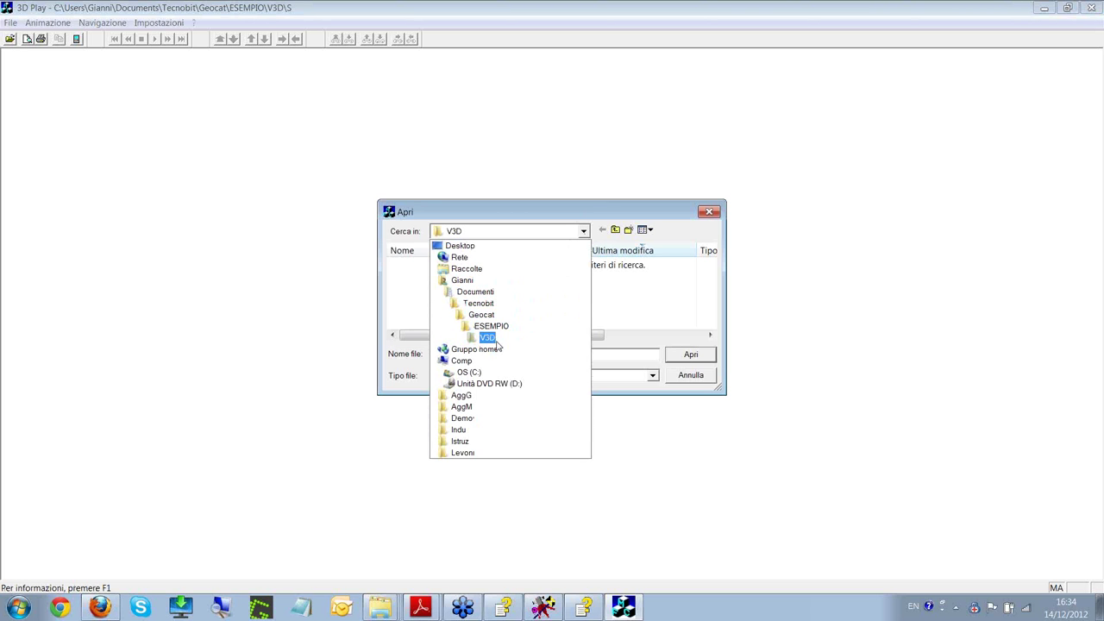
click(496, 338)
click(492, 352)
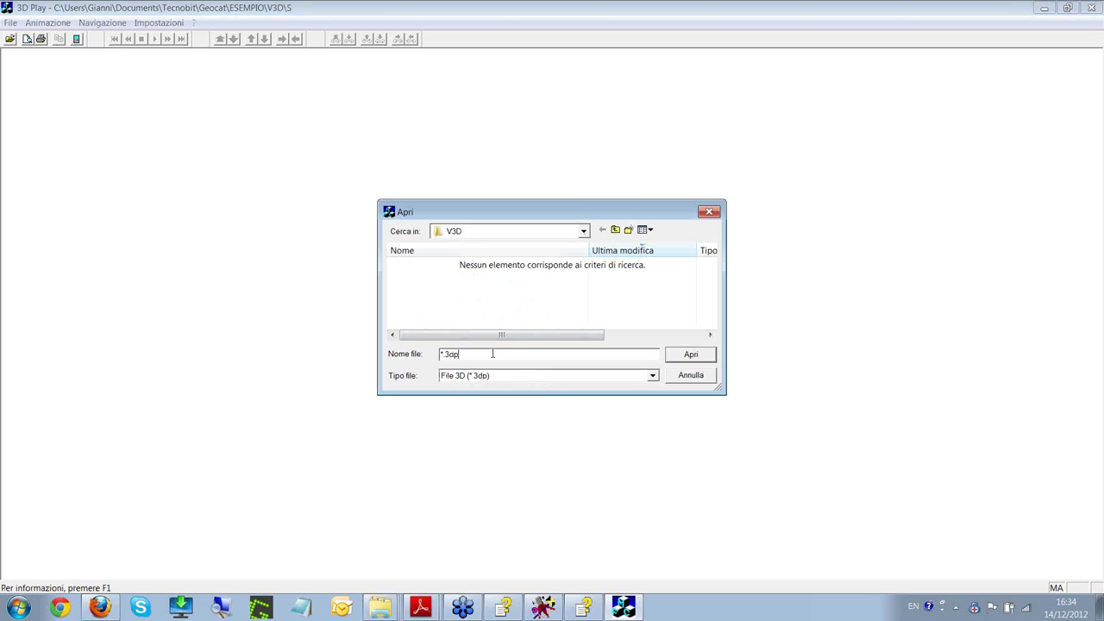
key(BackSpace)
key(BackSpace)
key(BackSpace)
key(BackSpace)
text(.*)
key(Return)
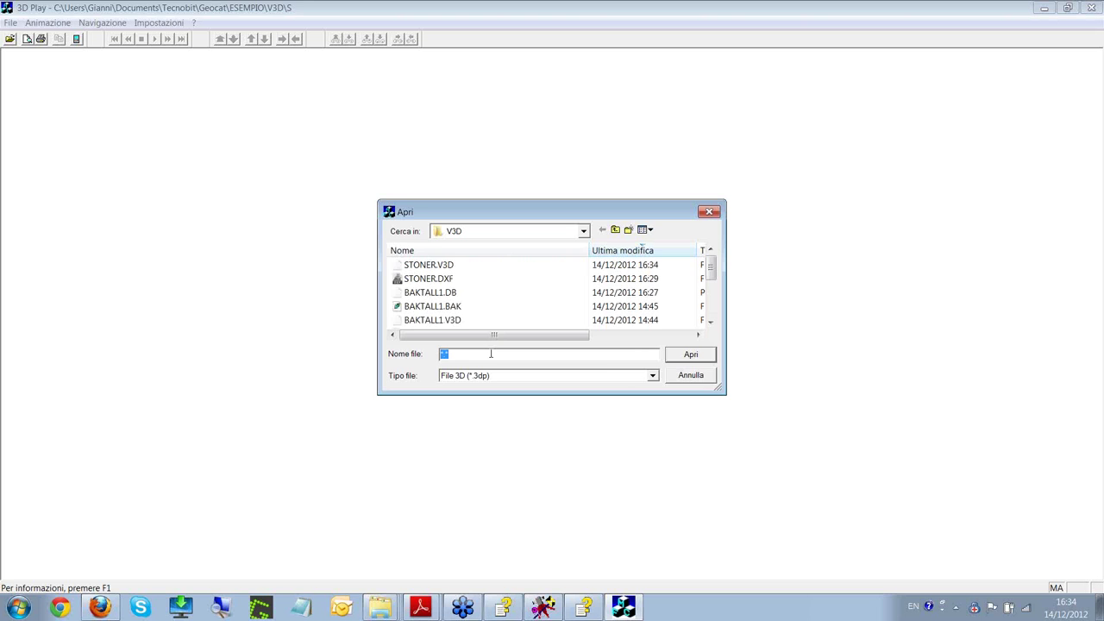
click(450, 271)
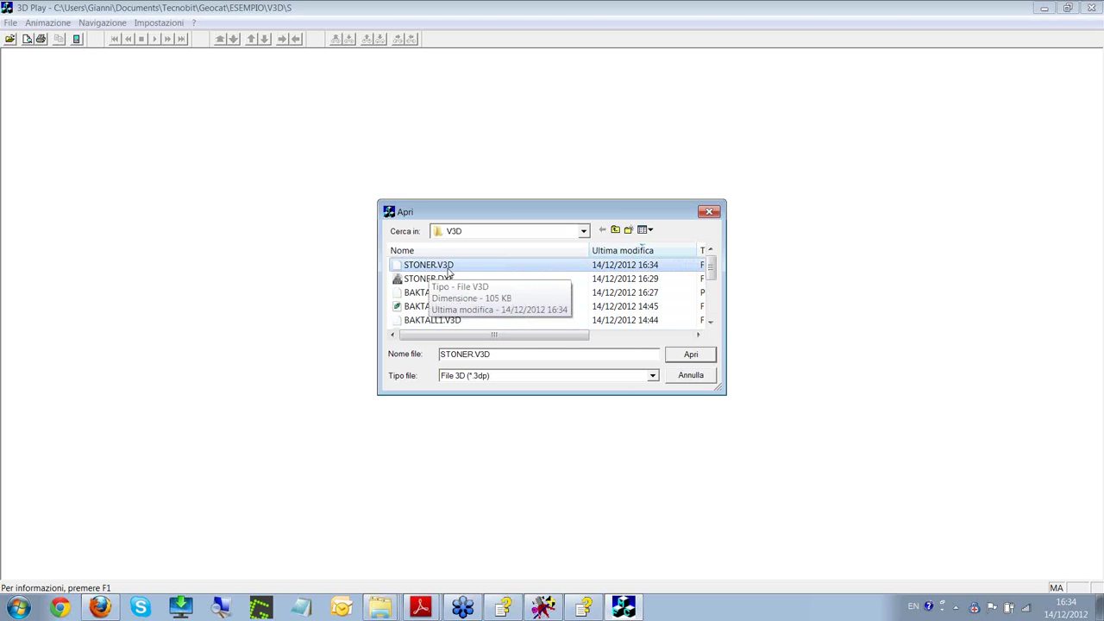
click(689, 356)
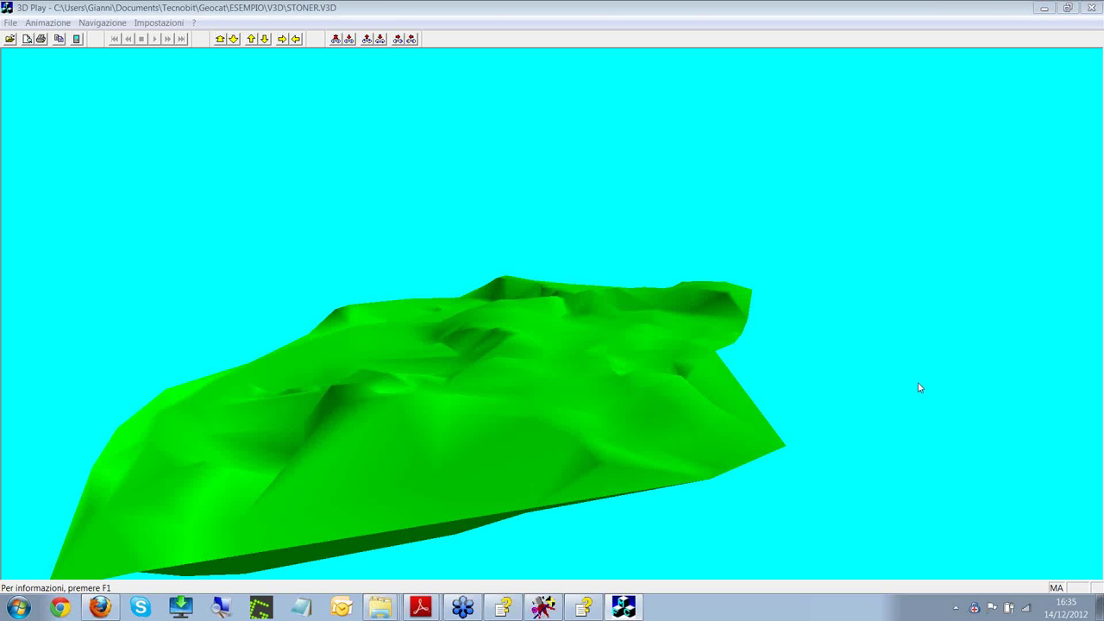
- Switch to the Casi non codificati folder in Windows Explorer and open 1357646.emp in Notepad
click(1100, 613)
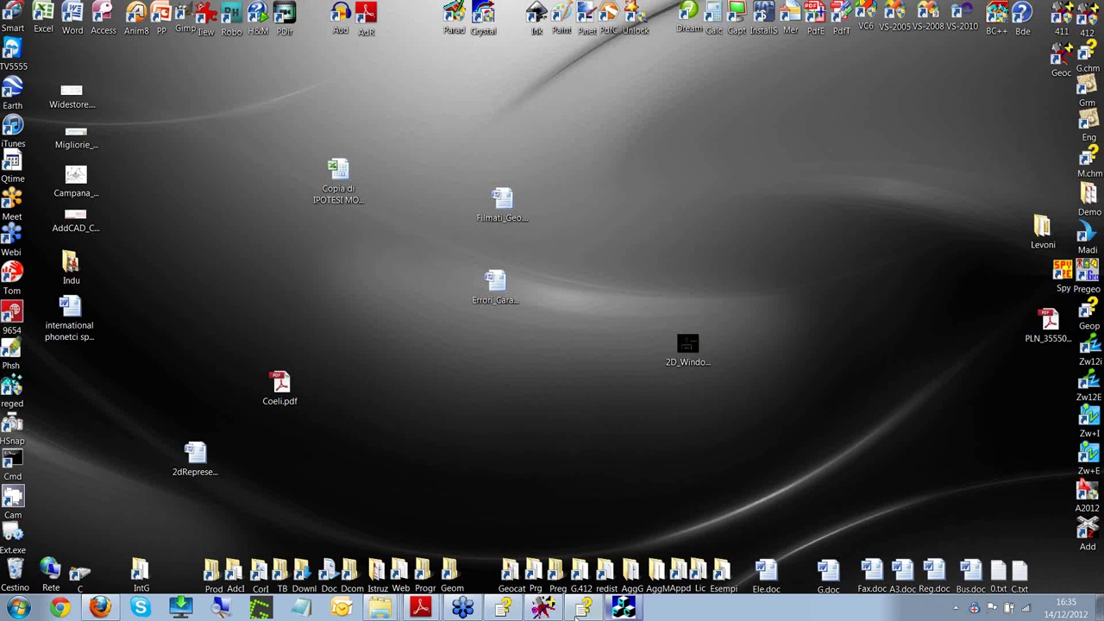
right_click(390, 612)
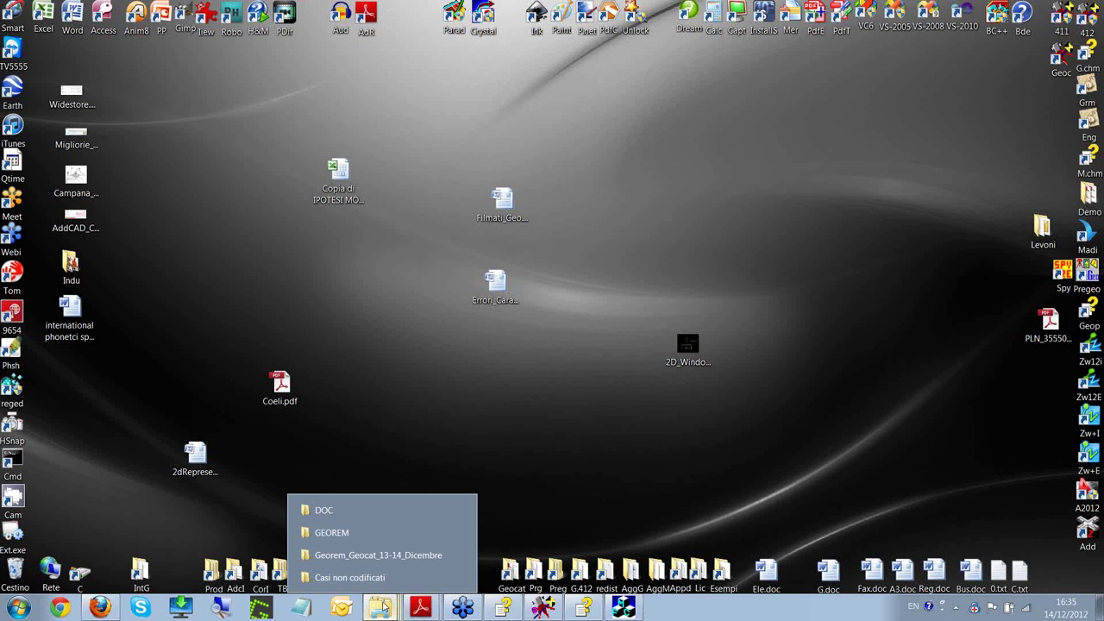
click(362, 585)
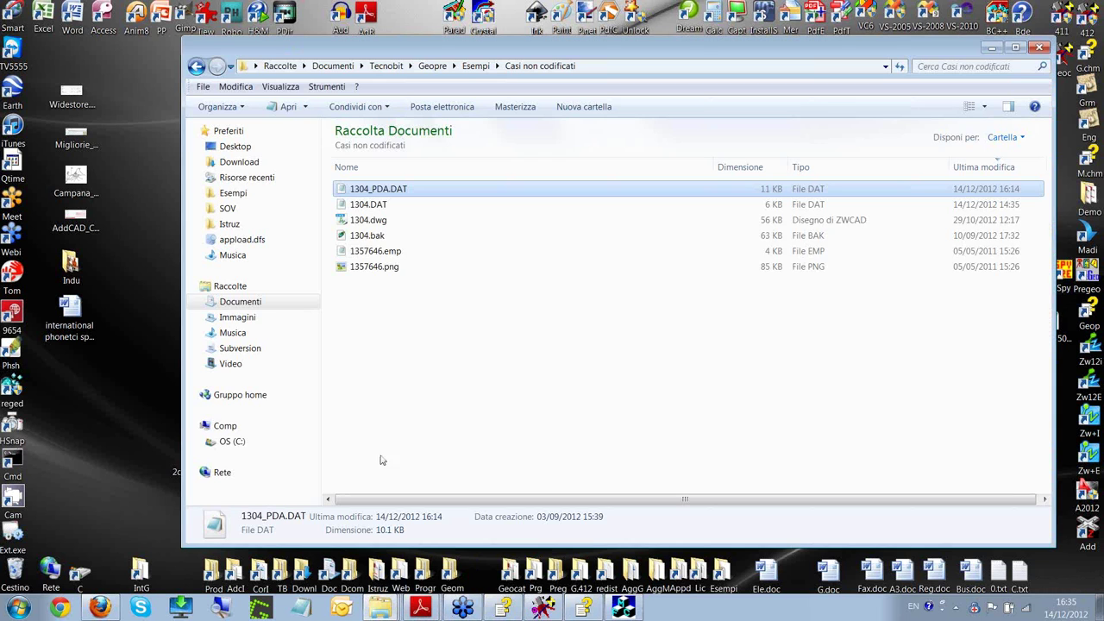
double_click(393, 251)
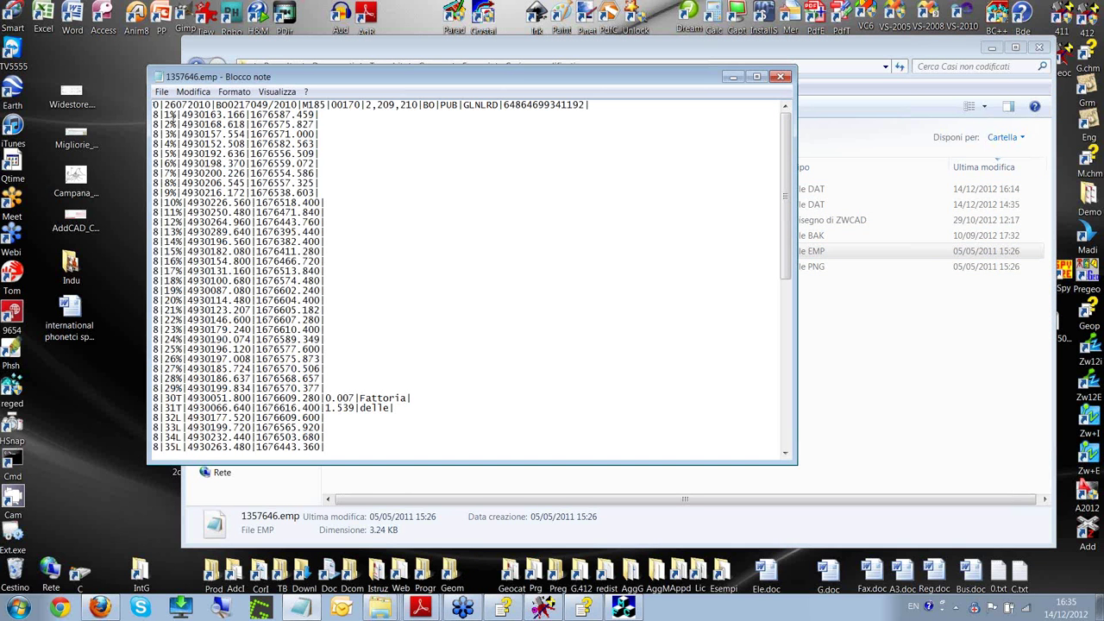
- Examine the map vertex coordinate rows at the start of 1357646.emp, then close the text file
drag(196, 77, 386, 123)
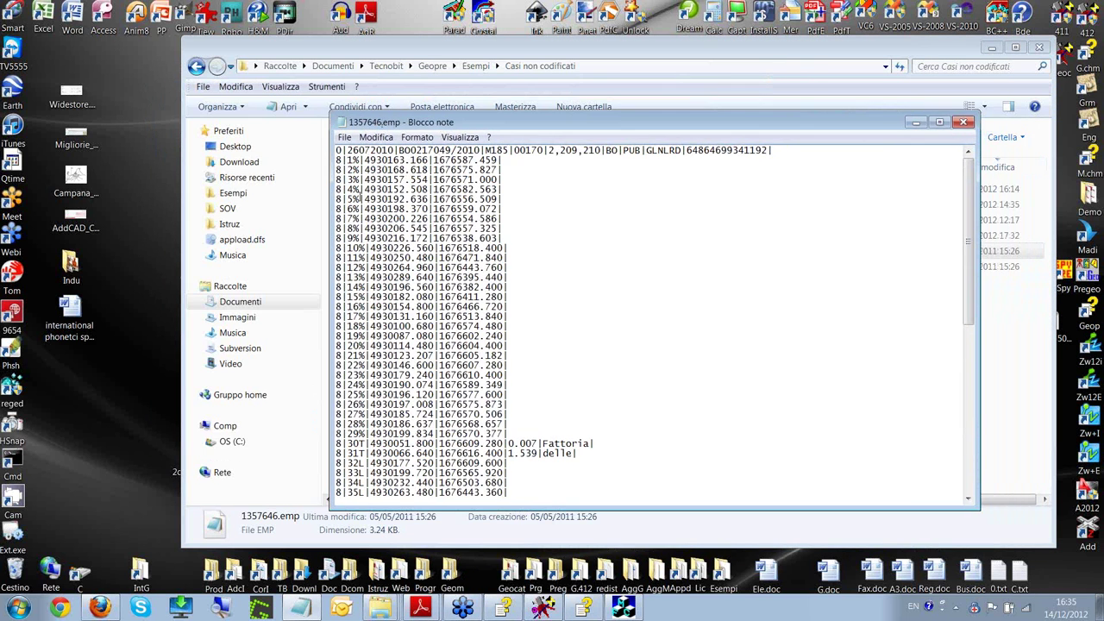
drag(337, 160, 429, 296)
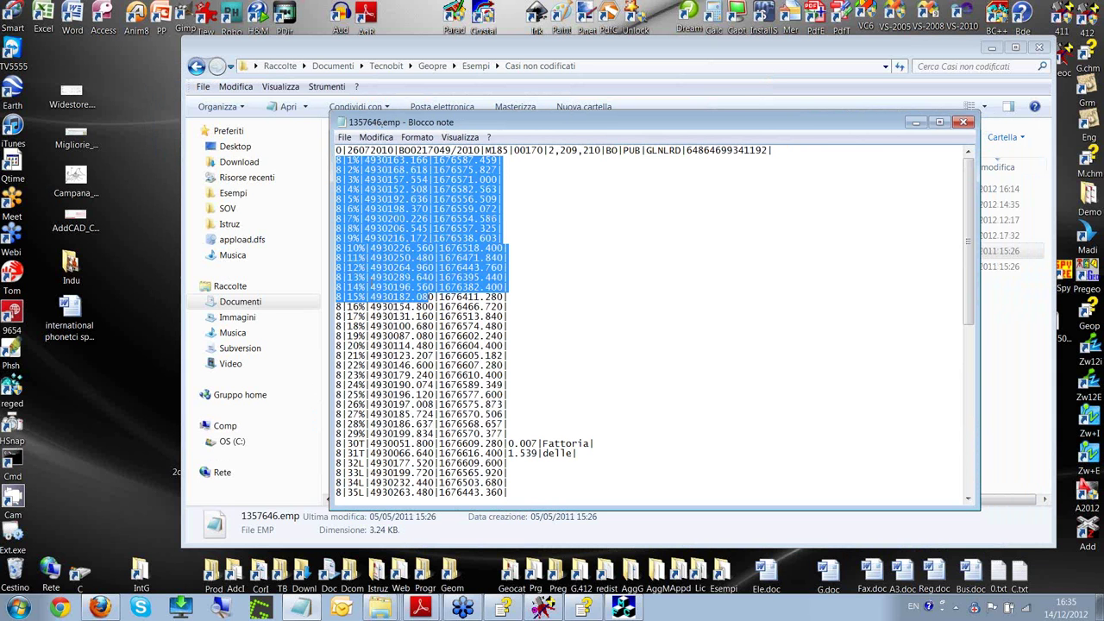
click(428, 296)
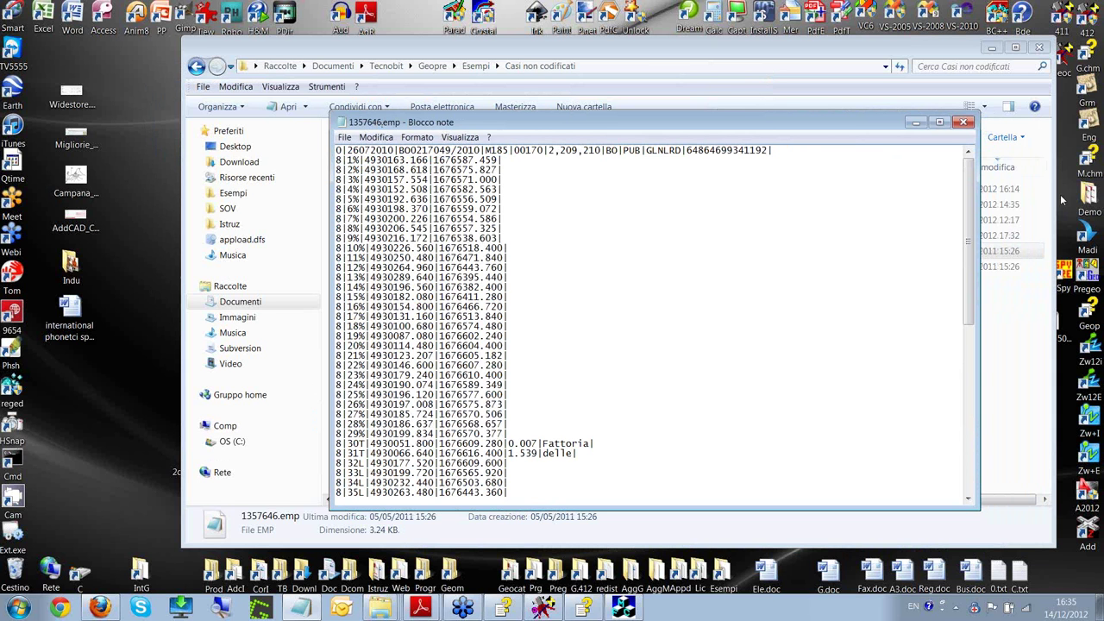
click(963, 122)
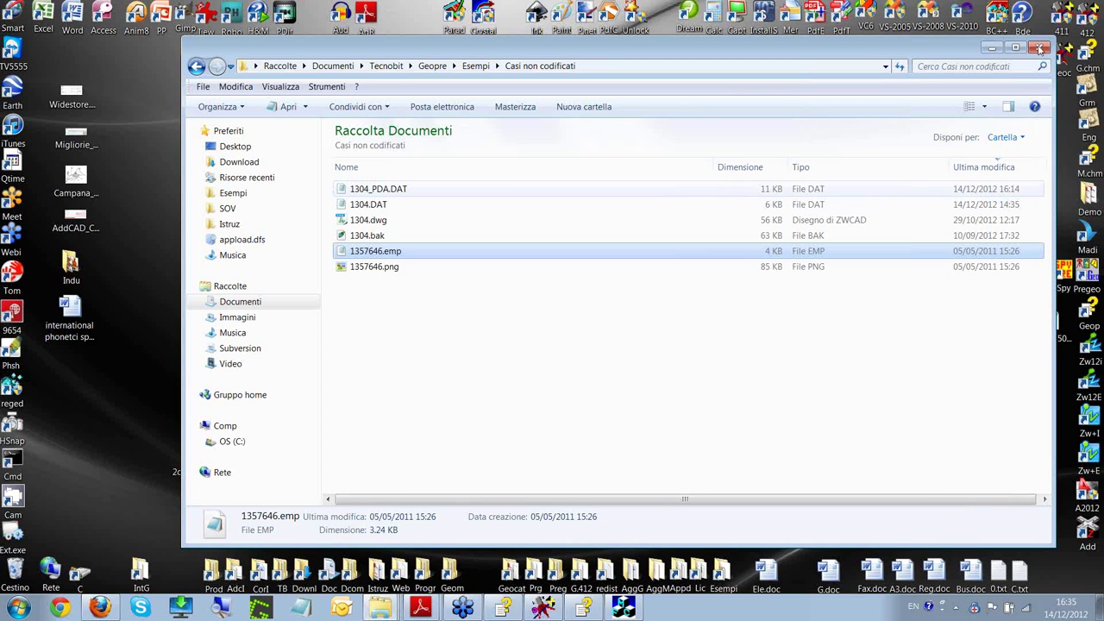
- Move the Casi non codificati folder window aside and close it
drag(957, 54, 829, 58)
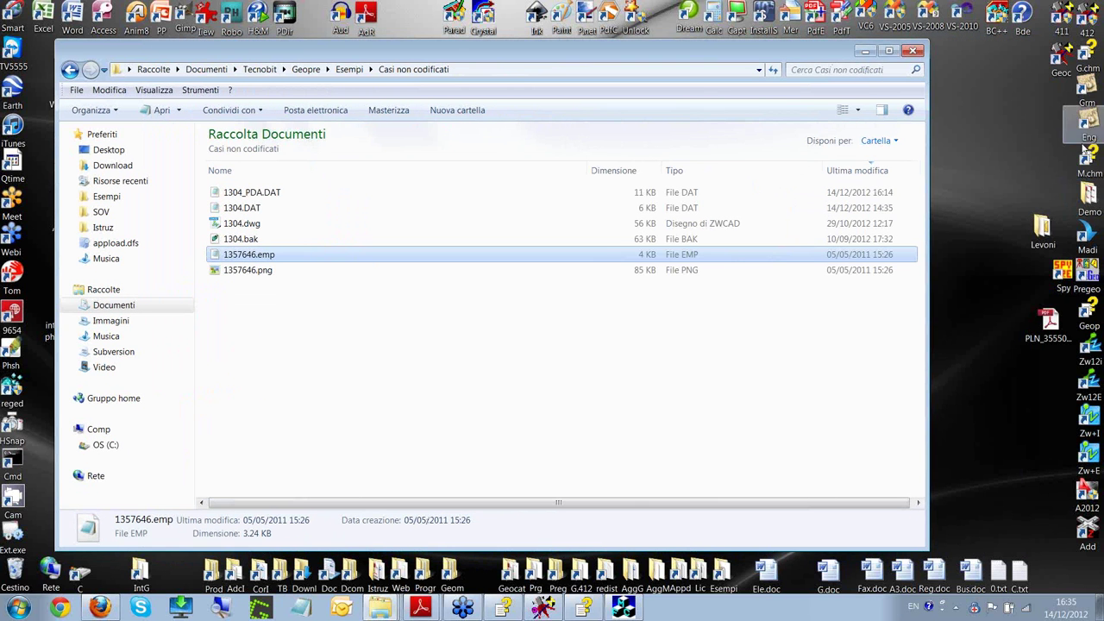
click(1094, 104)
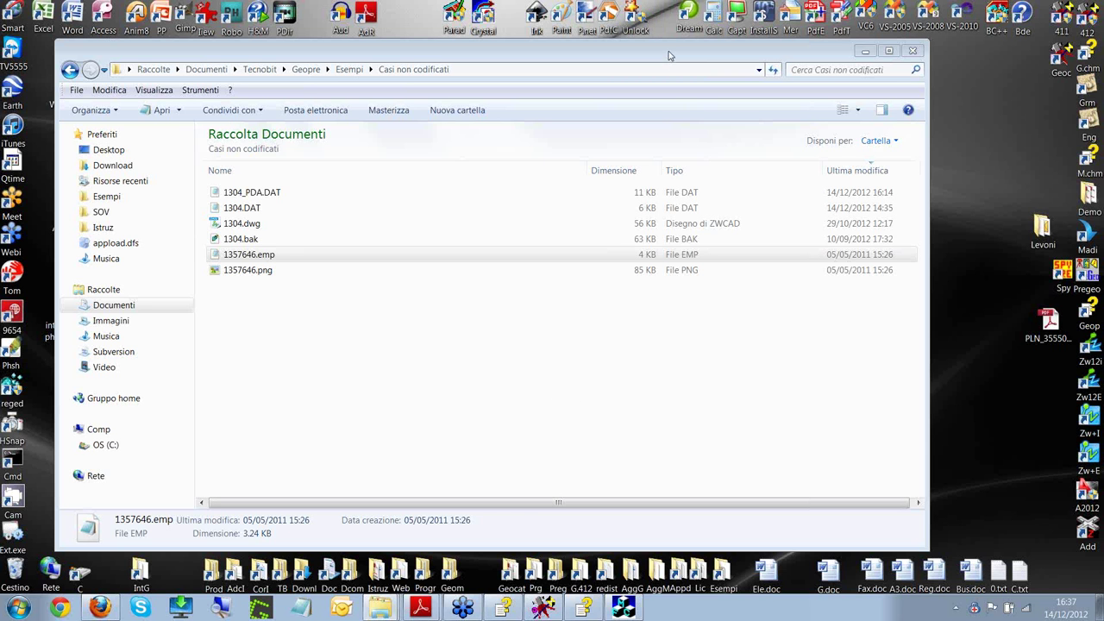
drag(667, 54, 496, 61)
click(740, 58)
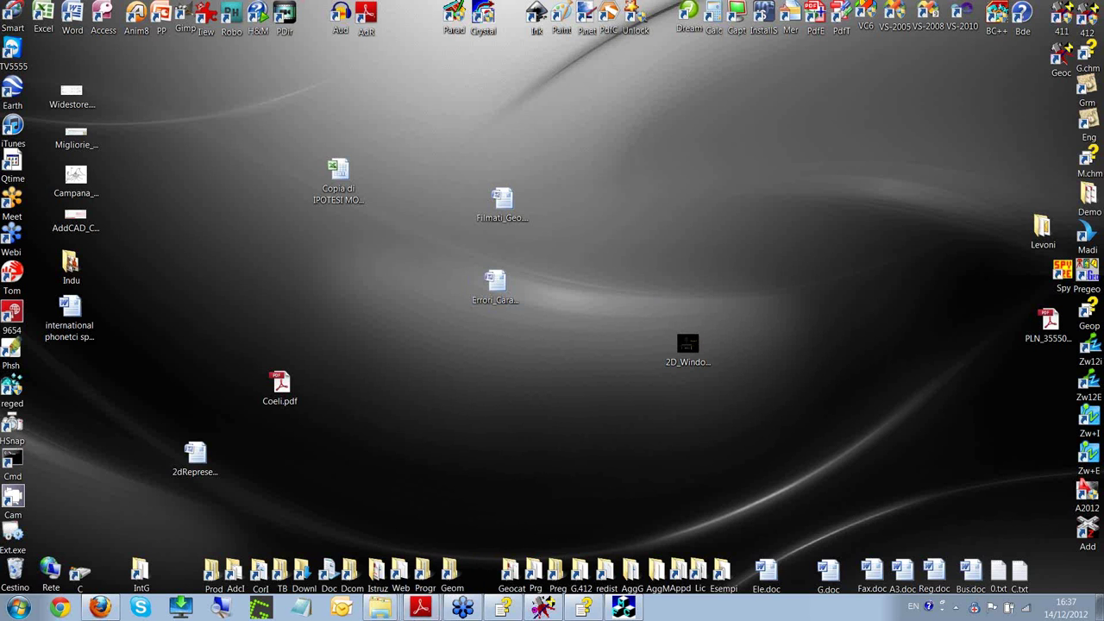
- Switch to Adobe Reader and view the promotional price list Offerta_Topog_Post_Fiera.pdf
mouse_move(417, 609)
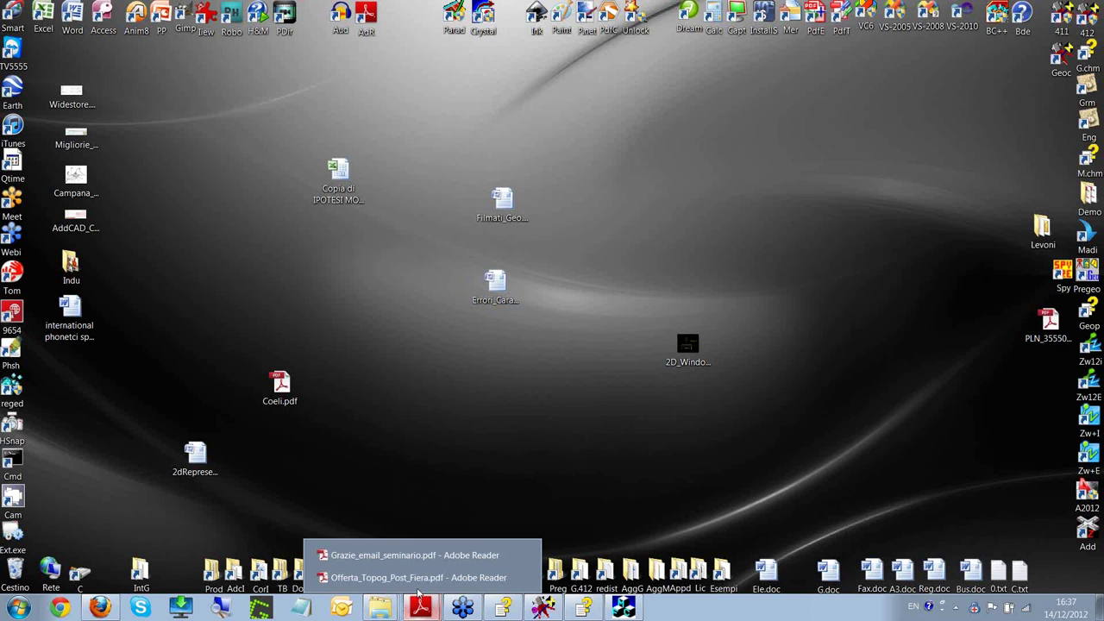
click(415, 577)
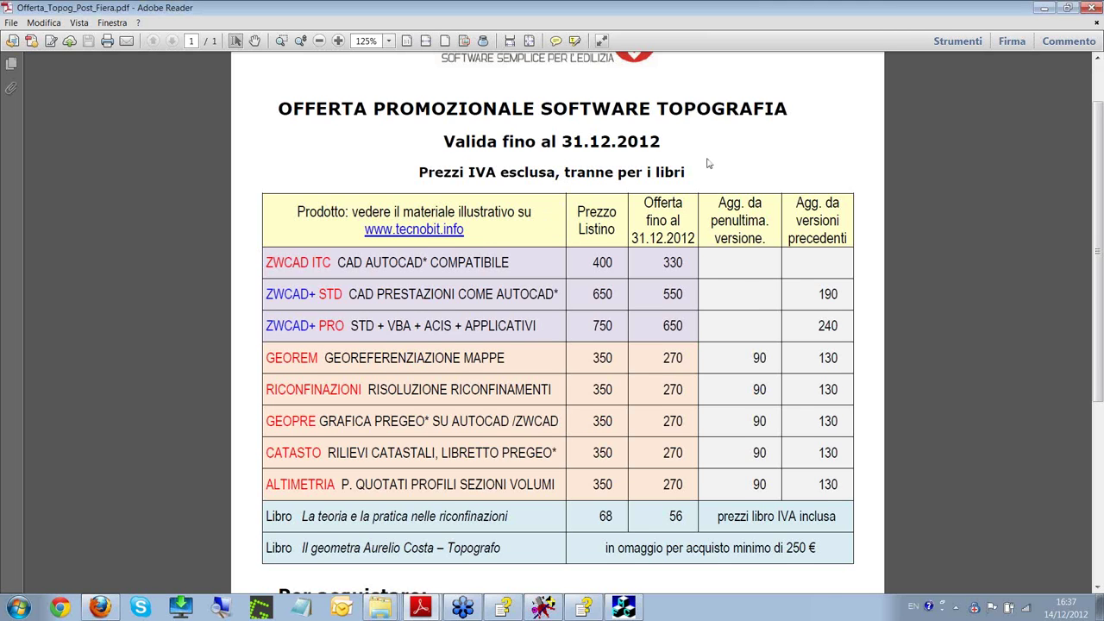
scroll(706, 158, up, 1)
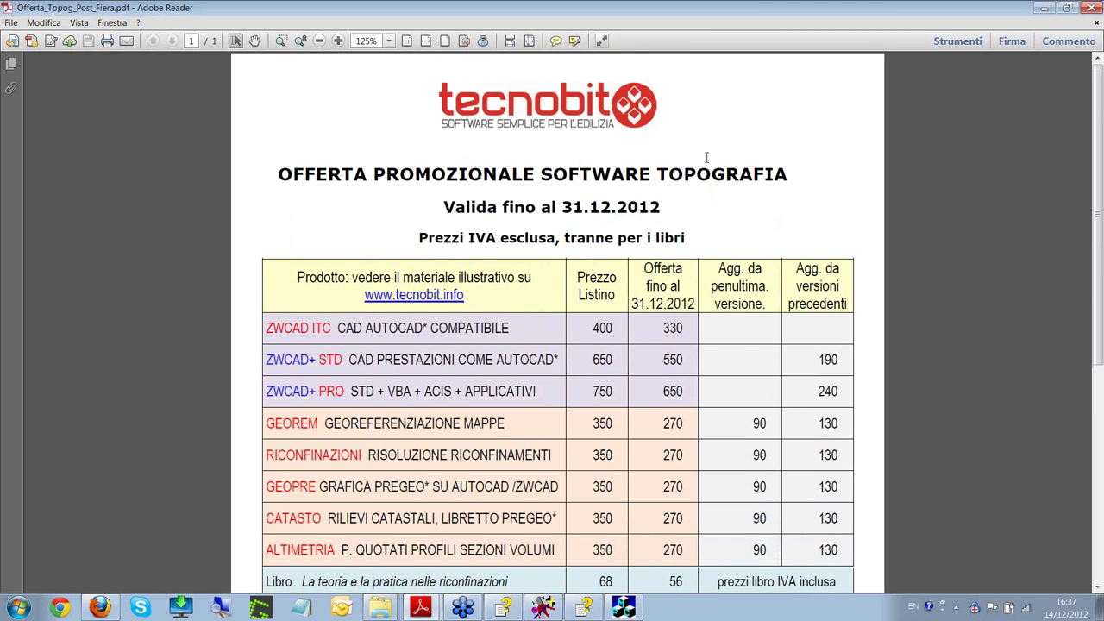
scroll(706, 158, down, 1)
- Highlight the offer's expiry date 31.12.2012, then the ZWCAD ITC row from product name through offer price
drag(560, 153, 661, 156)
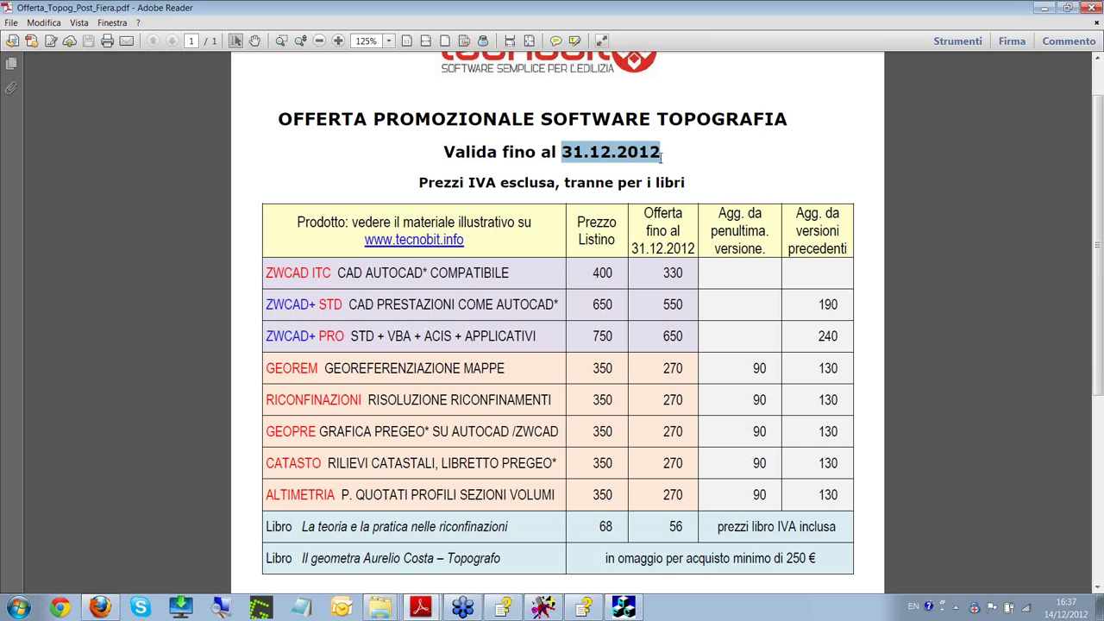
scroll(686, 164, down, 1)
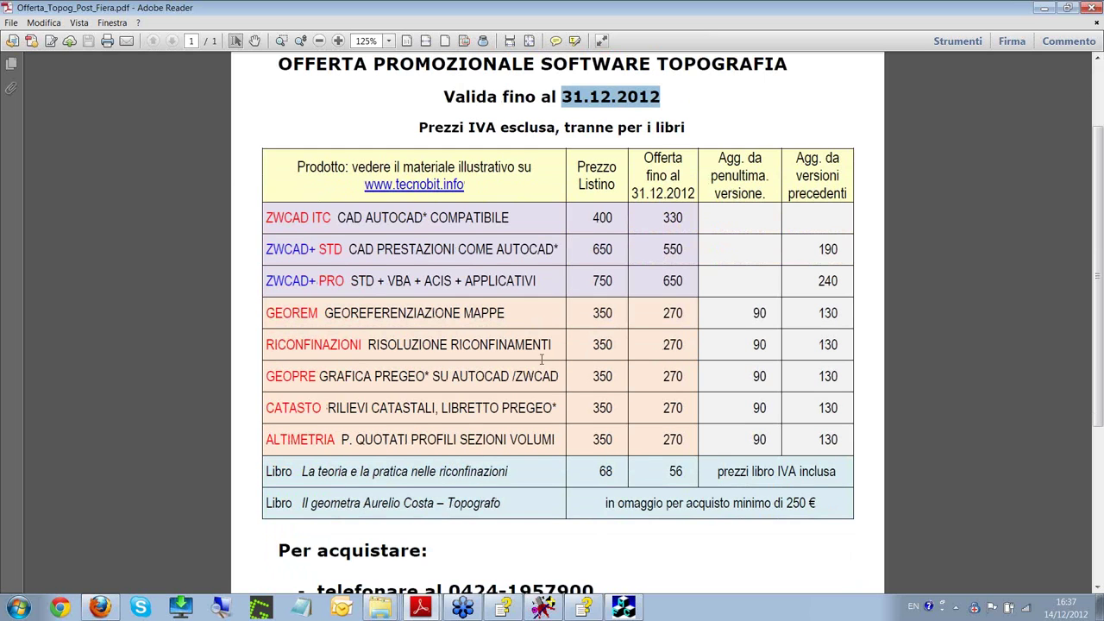
drag(265, 217, 686, 223)
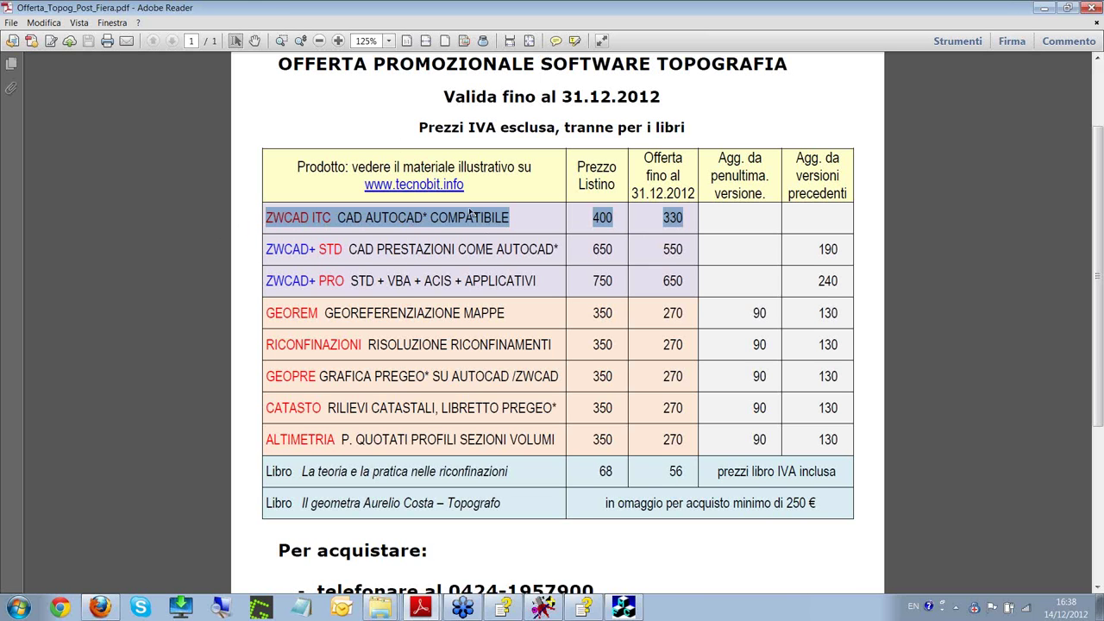
- Highlight the ZWCAD ITC offer price, then the ZWCAD+ STD row from product name through offer price
click(665, 218)
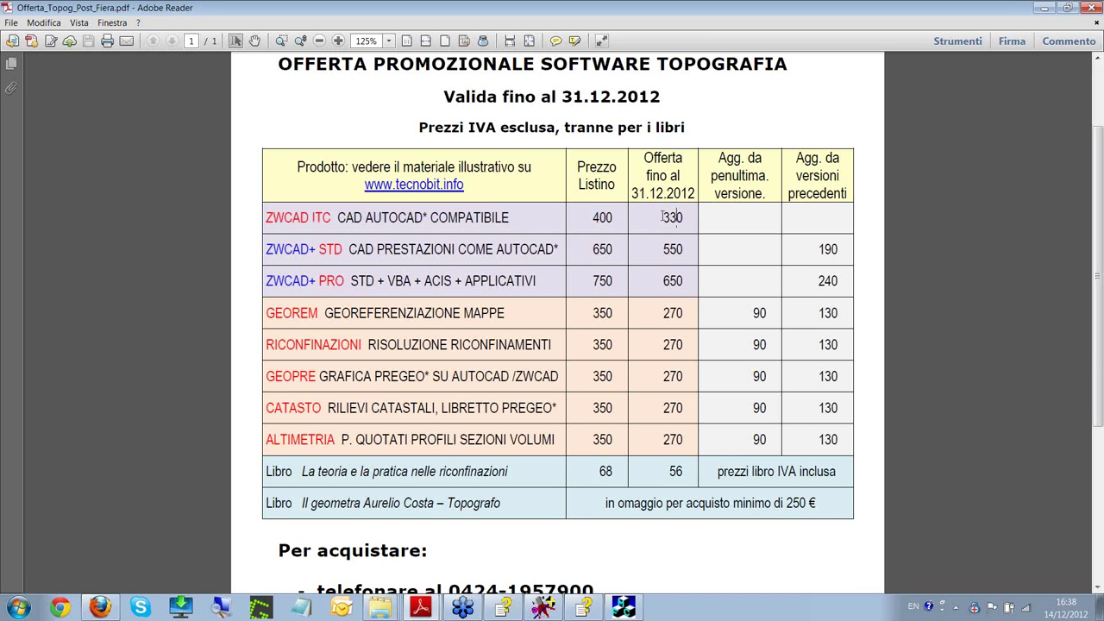
double_click(663, 218)
click(692, 217)
drag(266, 249, 683, 252)
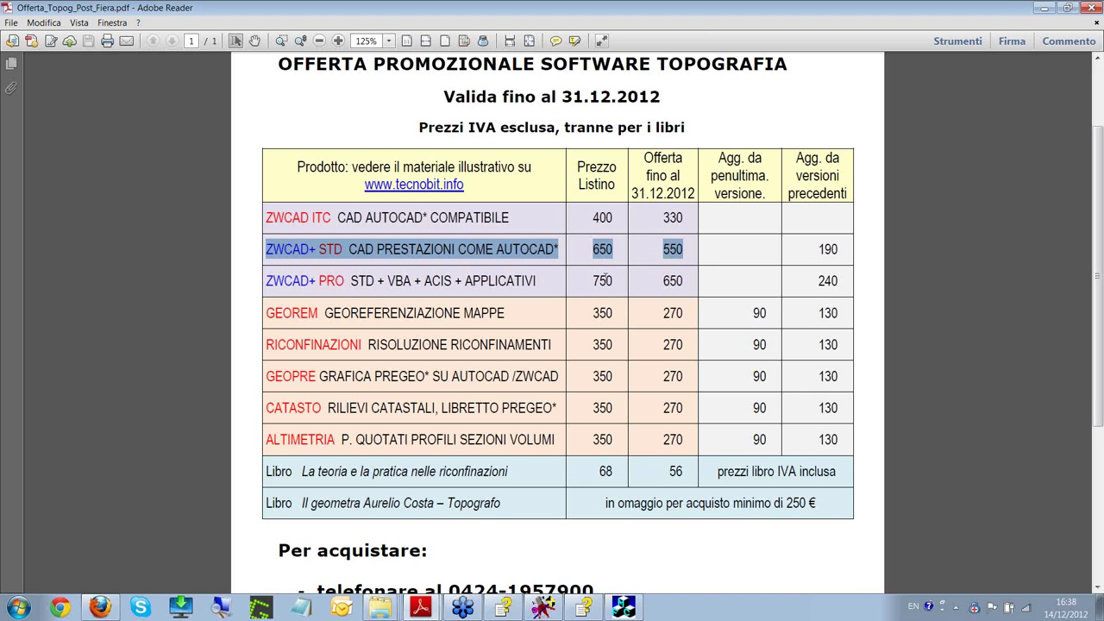
click(394, 243)
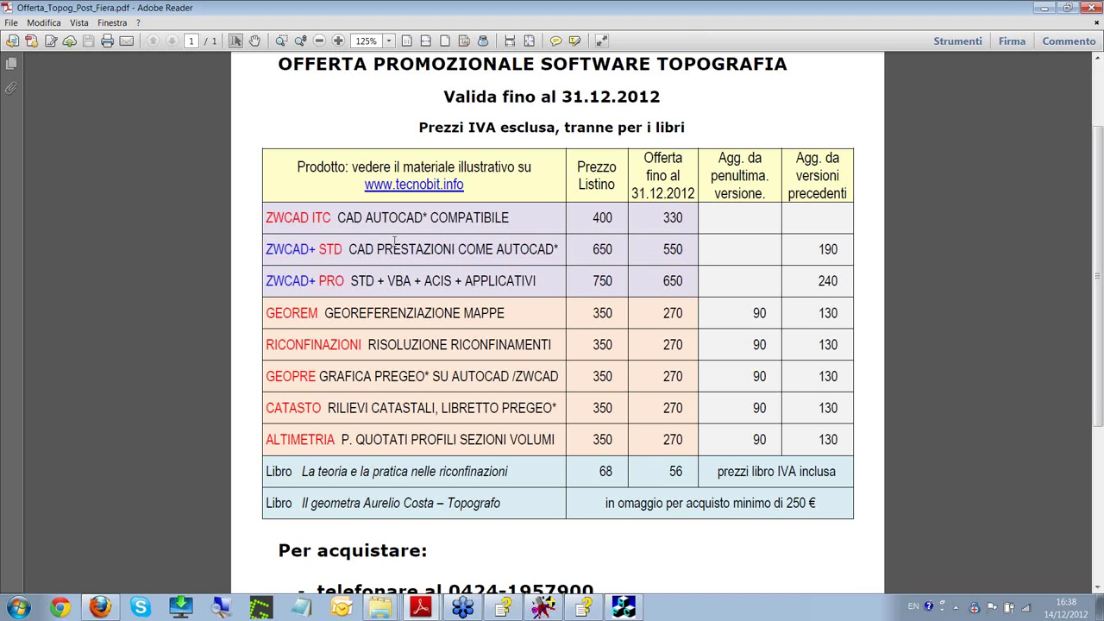
- Highlight the STD and PRO edition names and the word APPLICATIVI, then the ZWCAD ITC row through its offer price for comparison
double_click(329, 249)
drag(319, 281, 345, 281)
drag(465, 282, 542, 283)
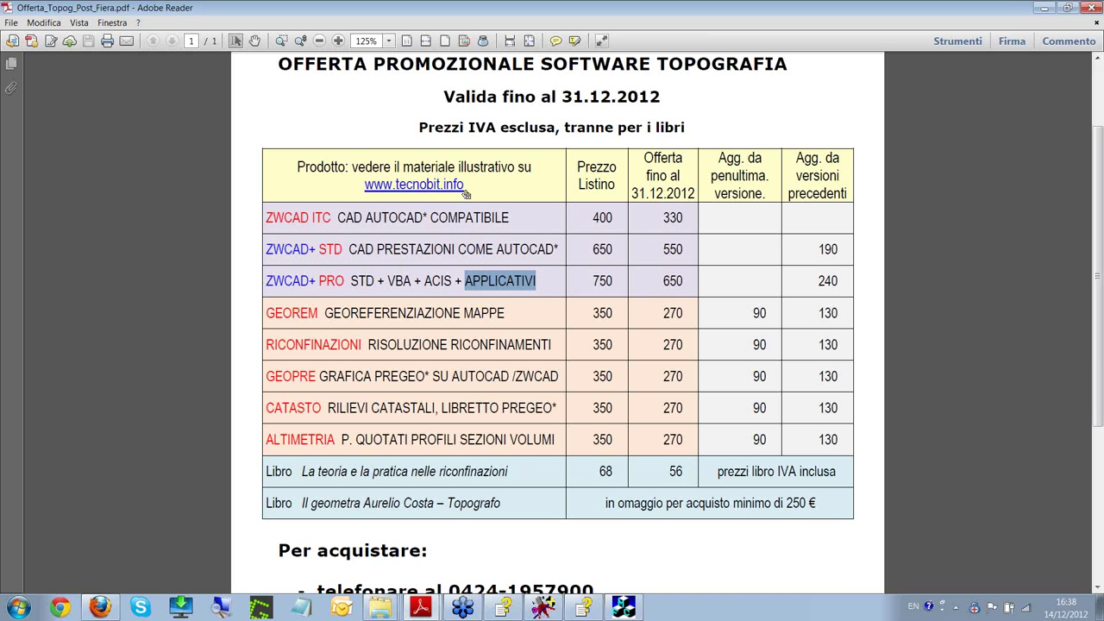
drag(264, 217, 688, 222)
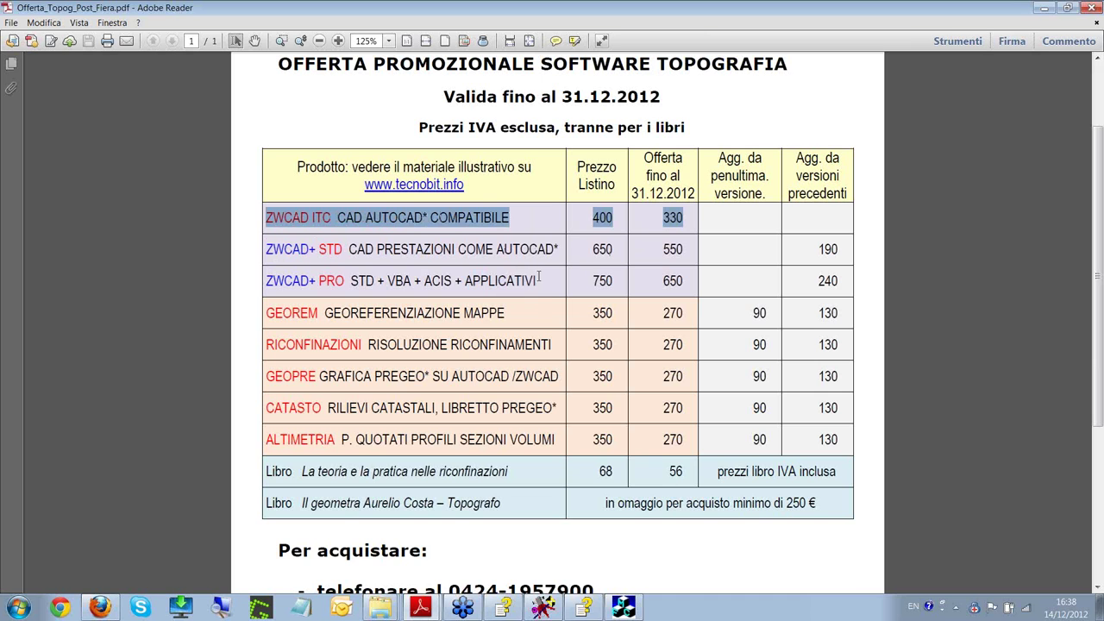
click(479, 299)
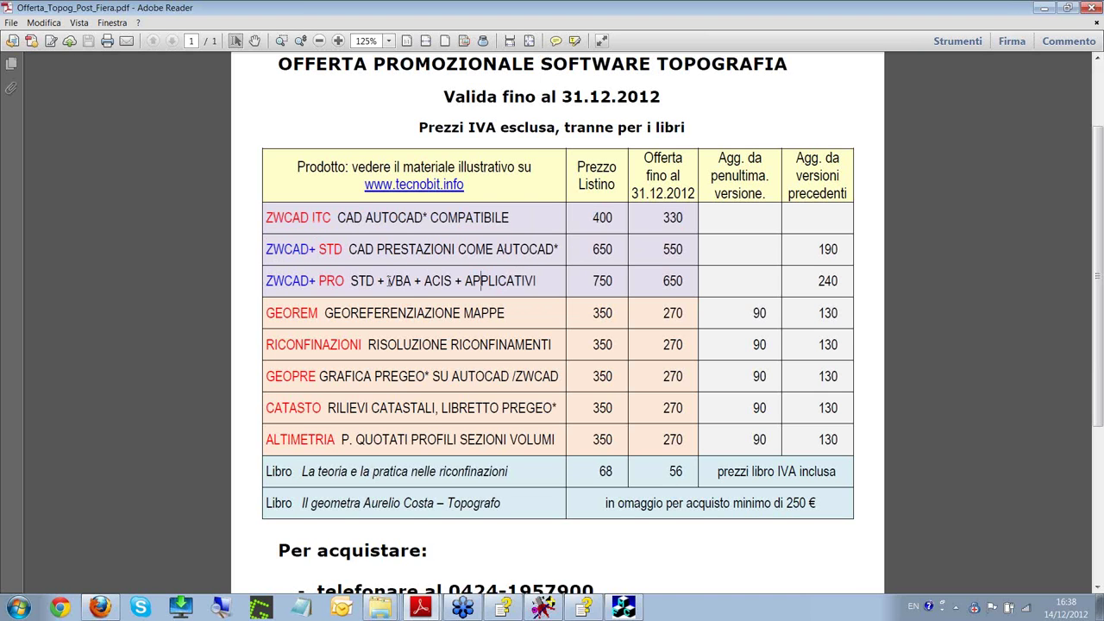
- Highlight the VBA and ACIS features in the ZWCAD+ PRO description, then clear the selection
drag(387, 280, 411, 281)
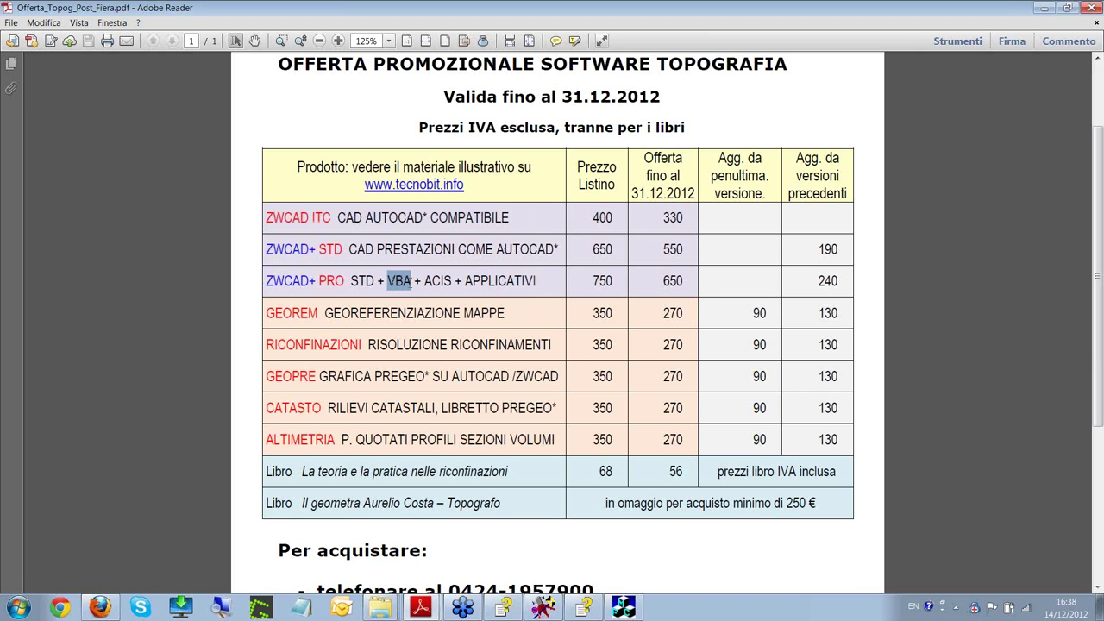
click(399, 281)
double_click(390, 281)
drag(423, 280, 454, 281)
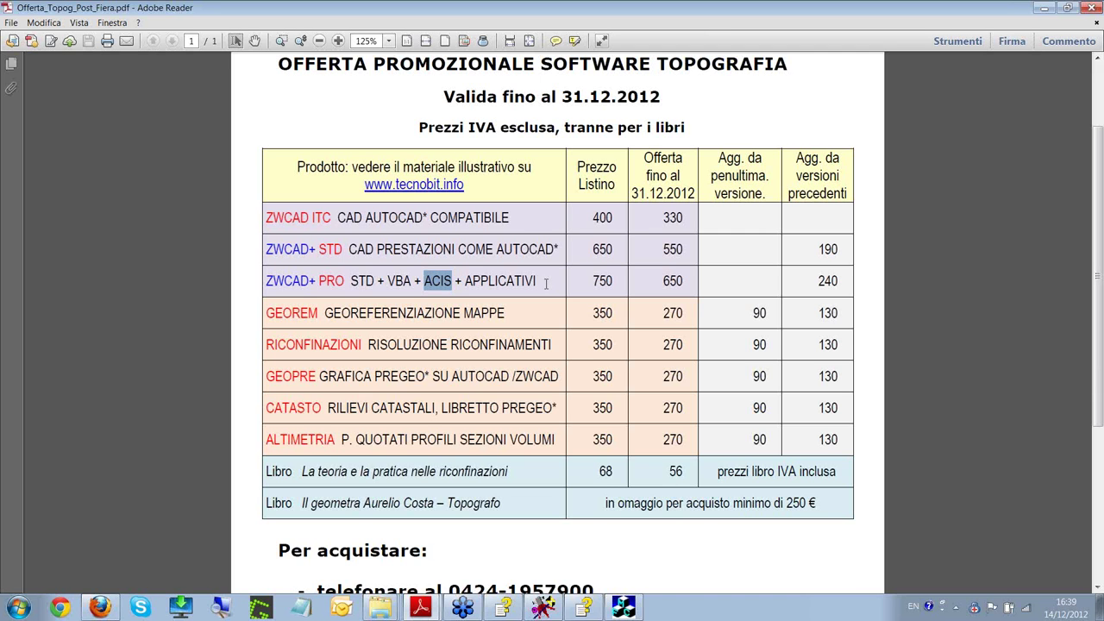
click(463, 280)
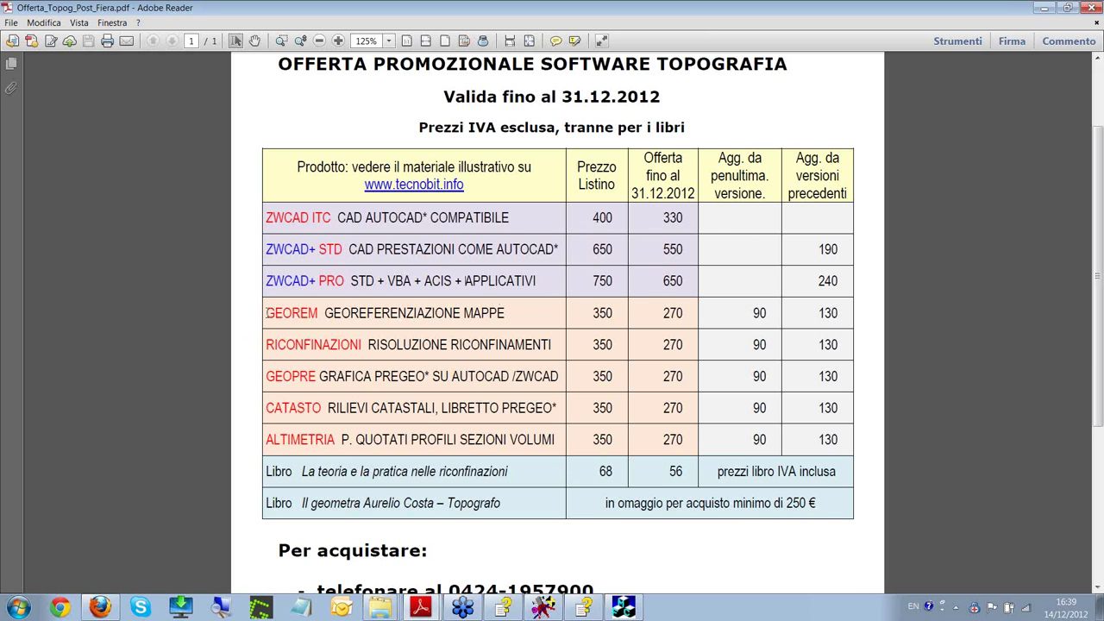
- Highlight the GEOREM, RICONFINAZIONI, GEOPRE, CATASTO and ALTIMETRIA rows one after another, each from product name through offer price
click(267, 310)
drag(267, 310, 686, 311)
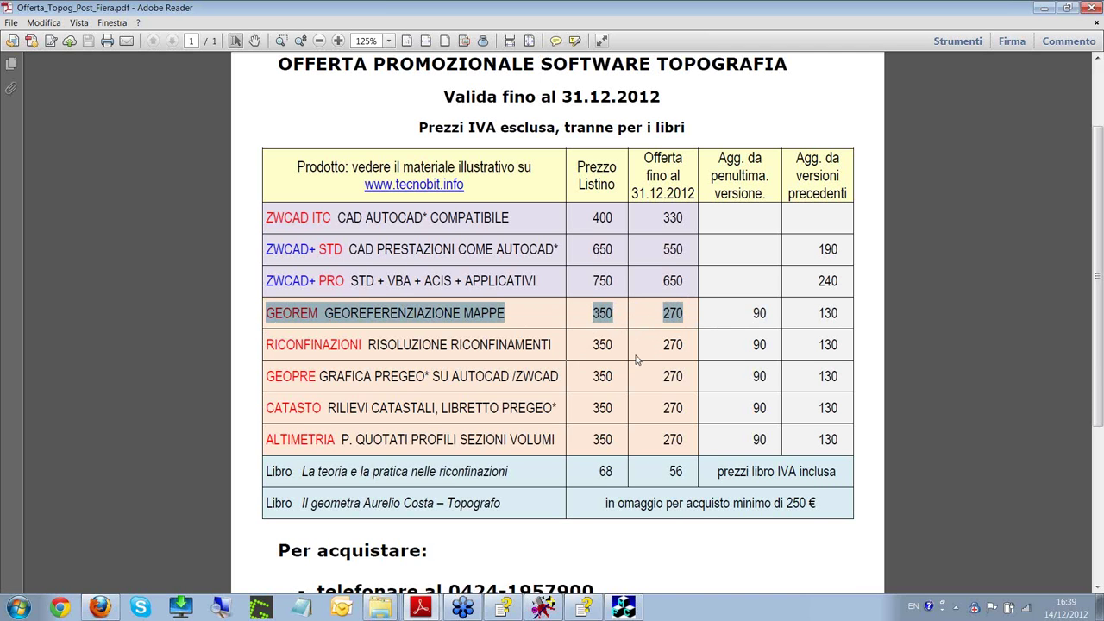
click(264, 345)
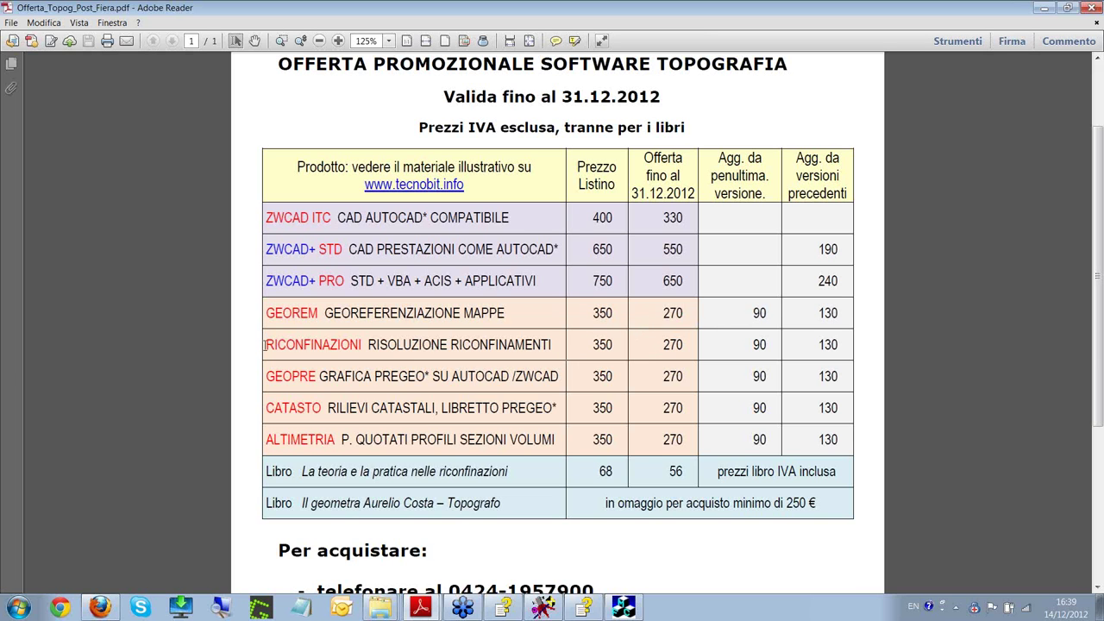
drag(264, 345, 686, 349)
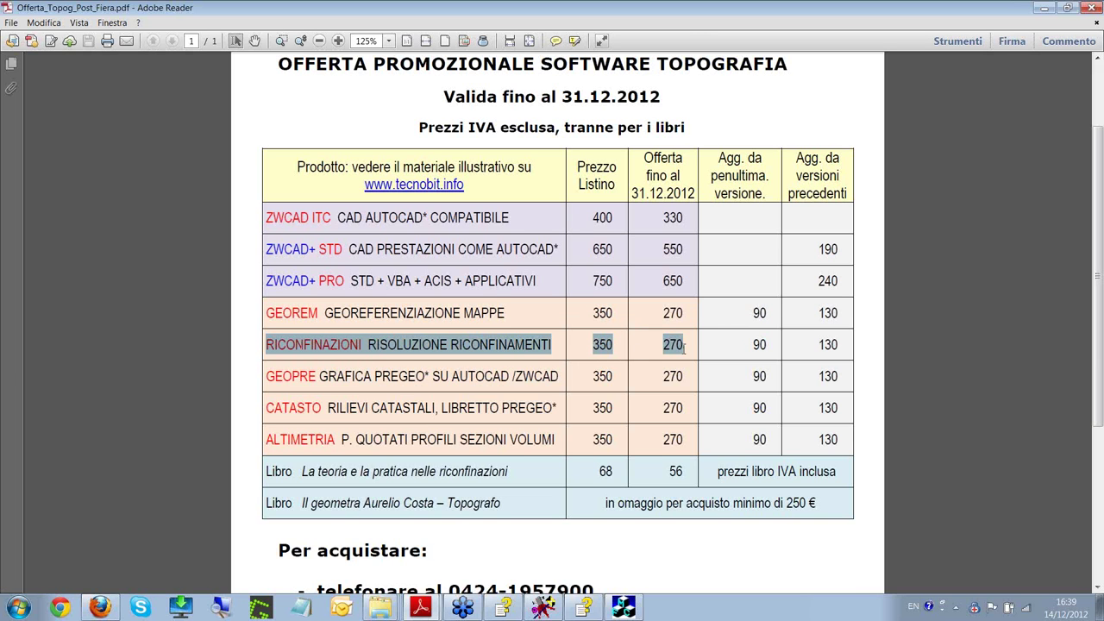
click(448, 371)
drag(264, 376, 690, 380)
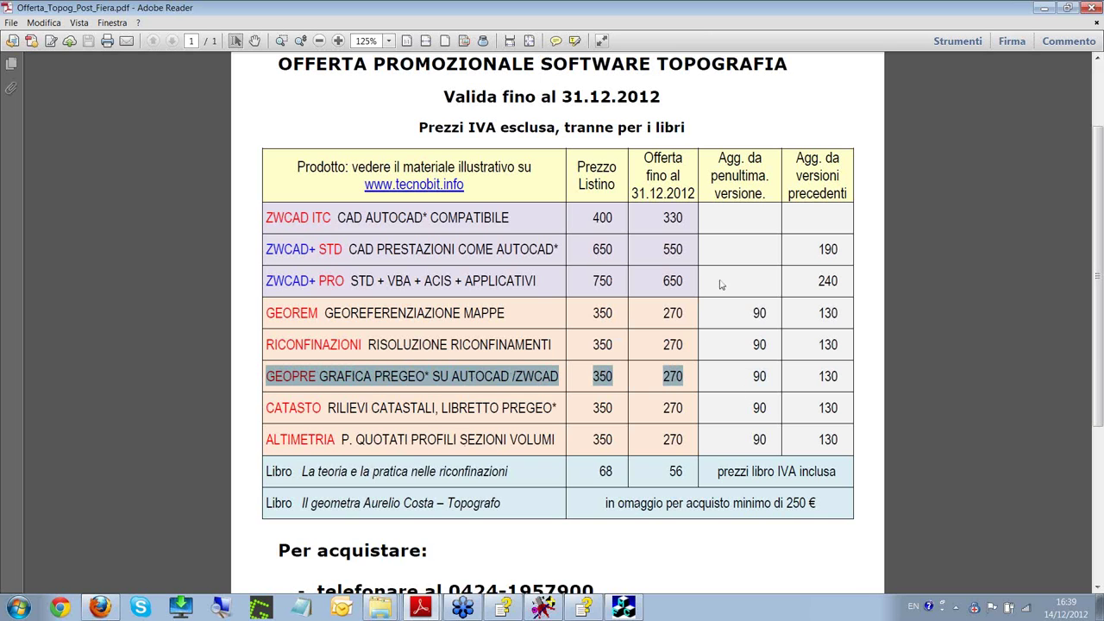
drag(265, 408, 677, 407)
drag(265, 439, 687, 440)
click(407, 457)
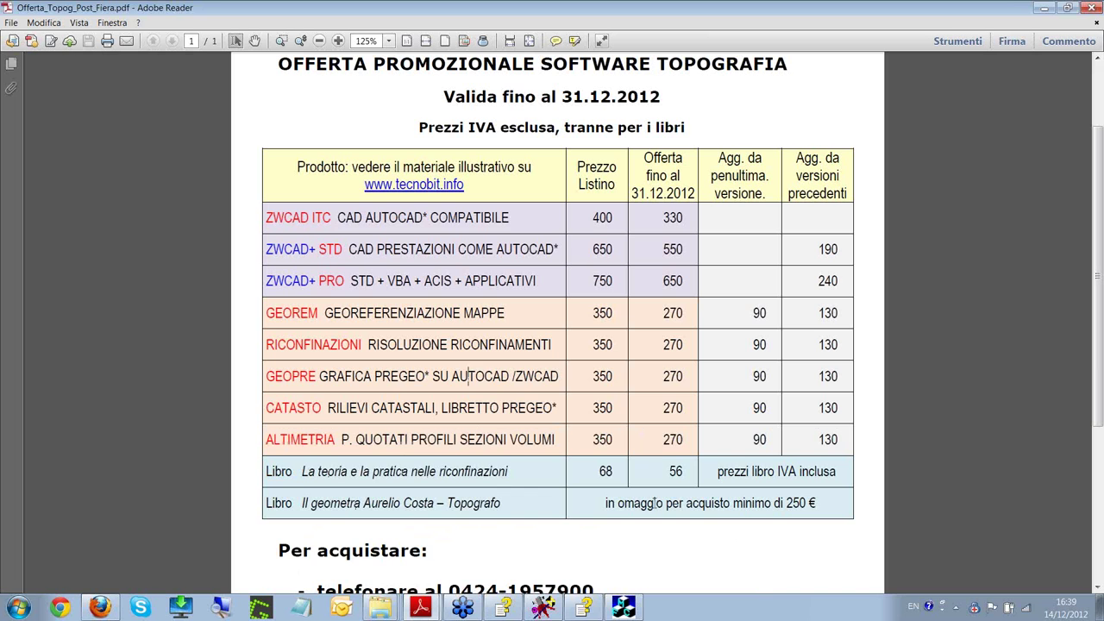
- Switch to the DOC folder window, go up to the Demo folder and open Libro_Copertina.pdf
mouse_move(384, 614)
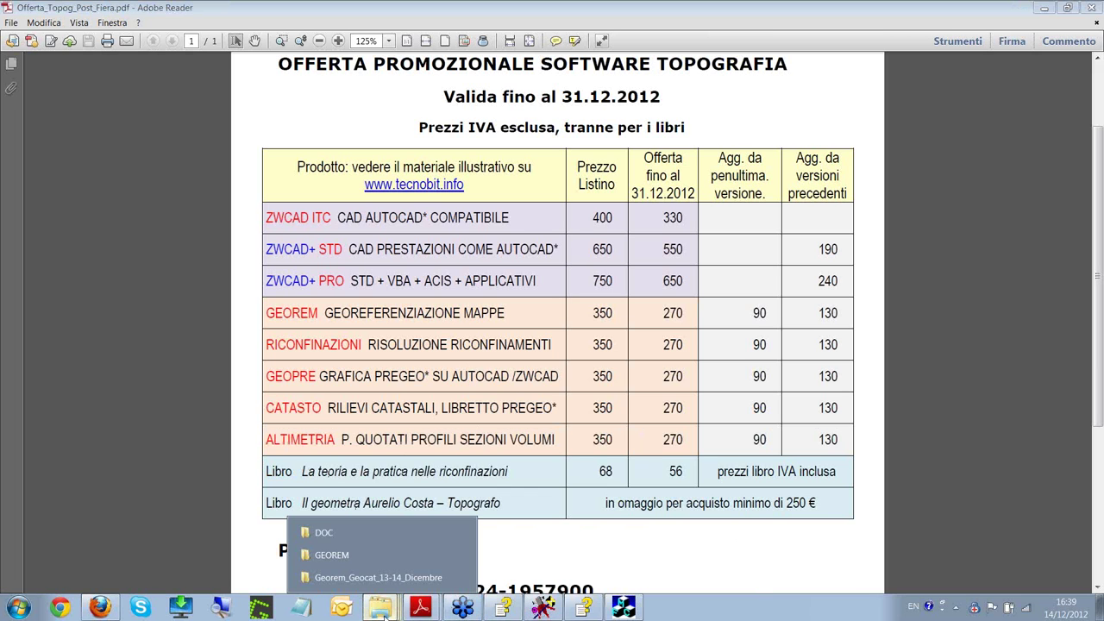
click(328, 532)
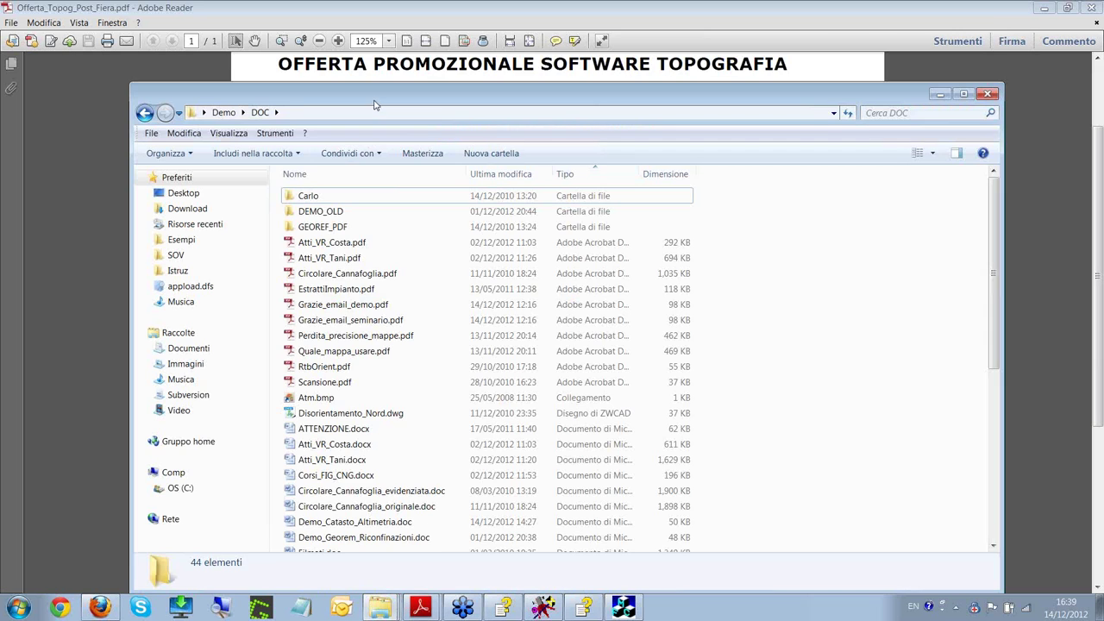
drag(372, 99, 362, 41)
click(213, 54)
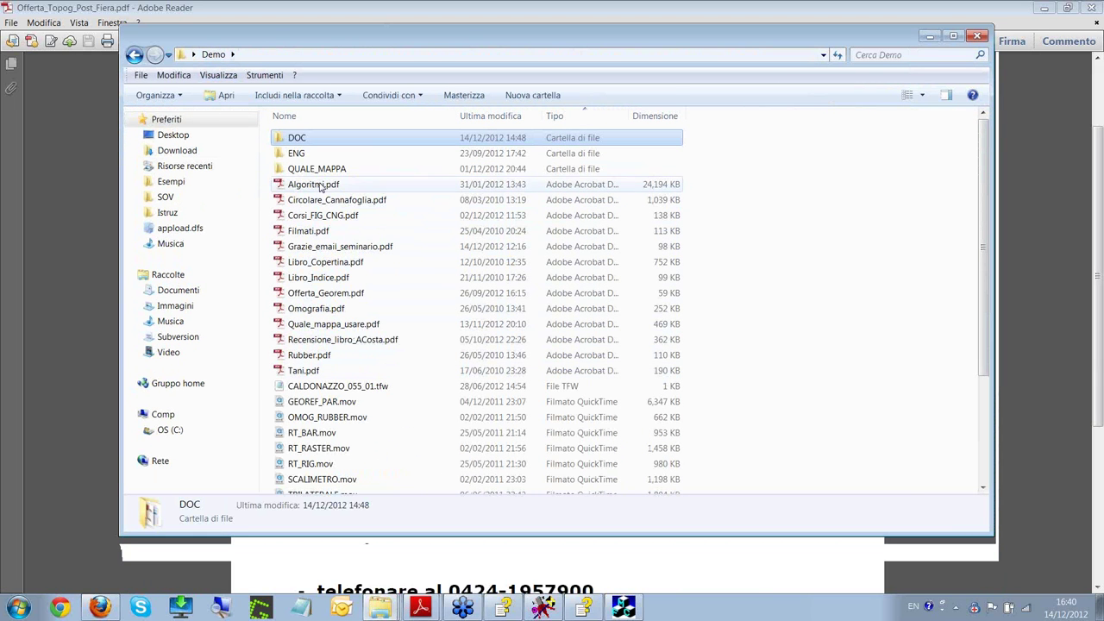
double_click(304, 266)
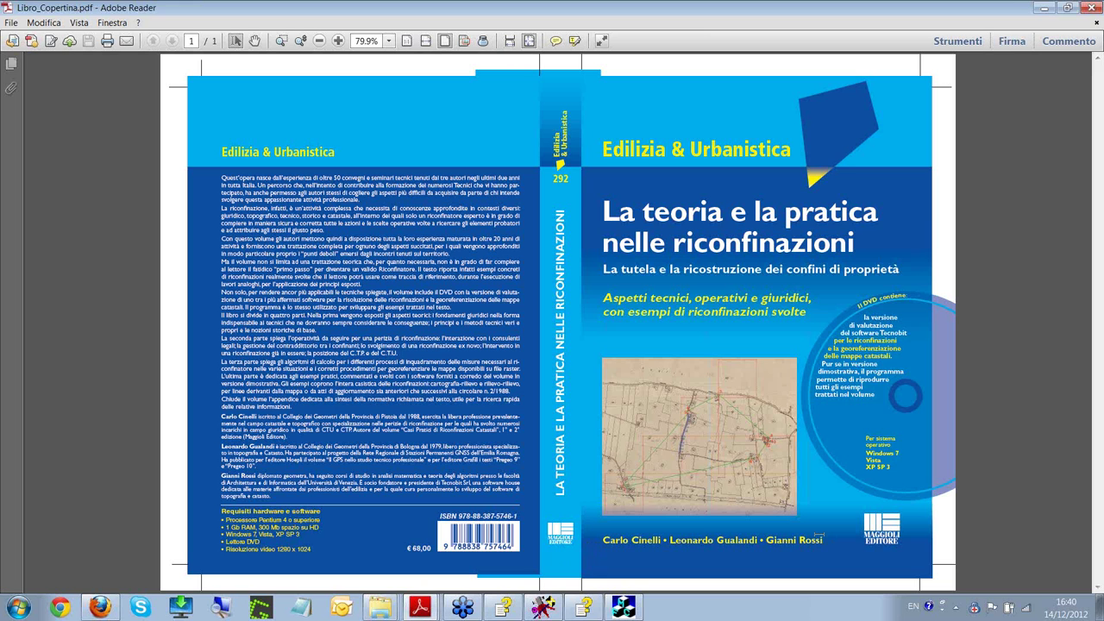
- Return to Offerta_Topog_Post_Fiera.pdf and highlight the first book's list and offer prices, then the free second book's title
click(414, 607)
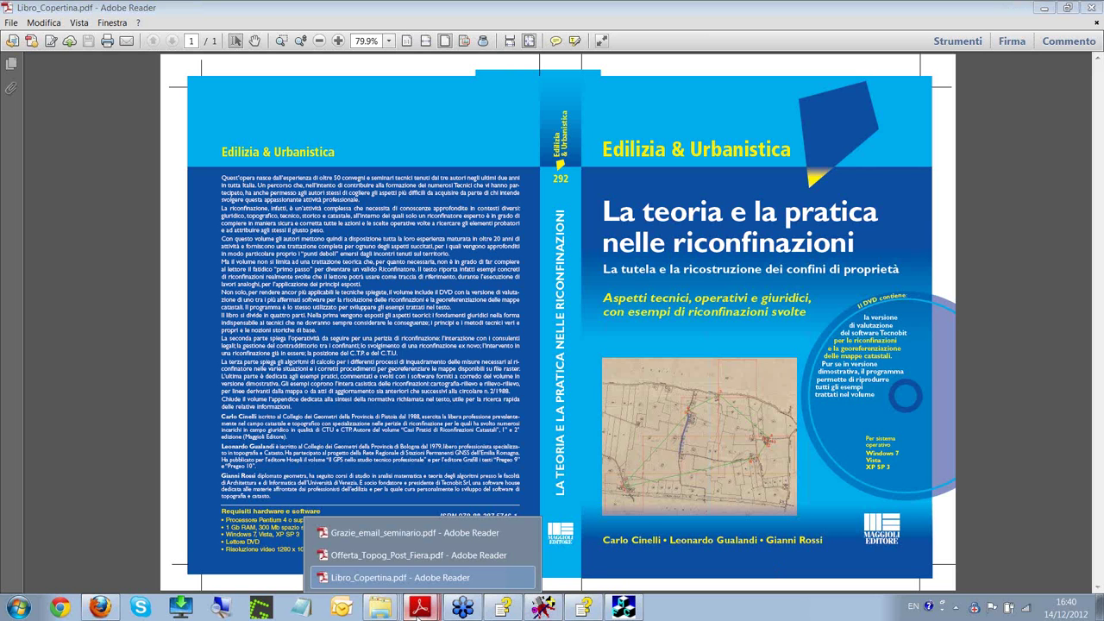
click(380, 554)
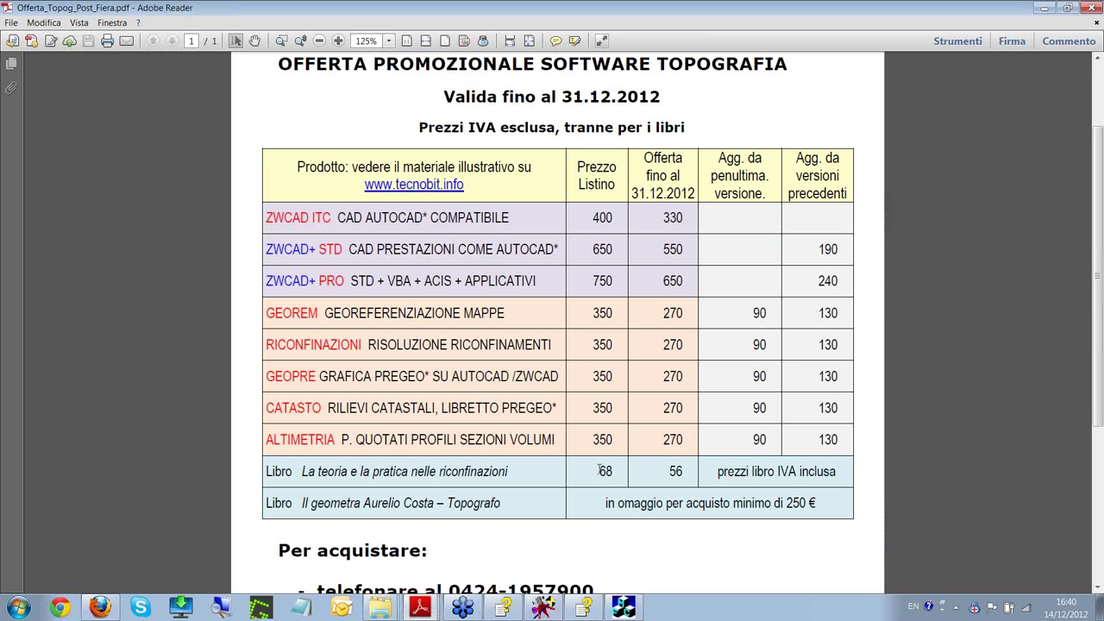
drag(599, 471, 683, 472)
drag(302, 503, 499, 503)
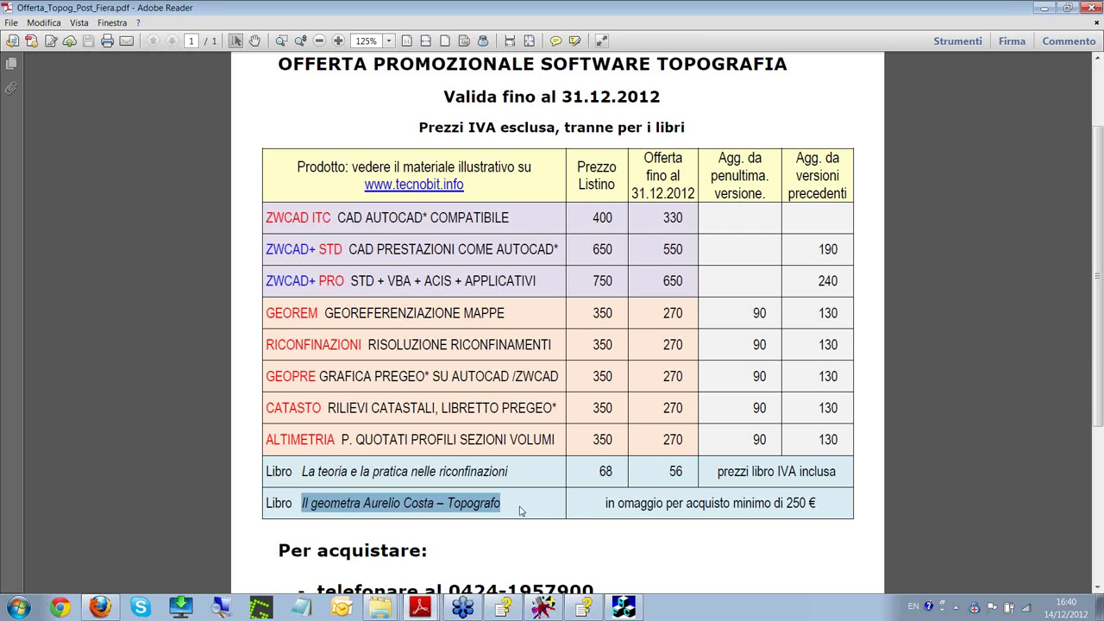
- Open Recensione_libro_ACosta.pdf from the Demo folder and set its zoom to 125%
mouse_move(386, 614)
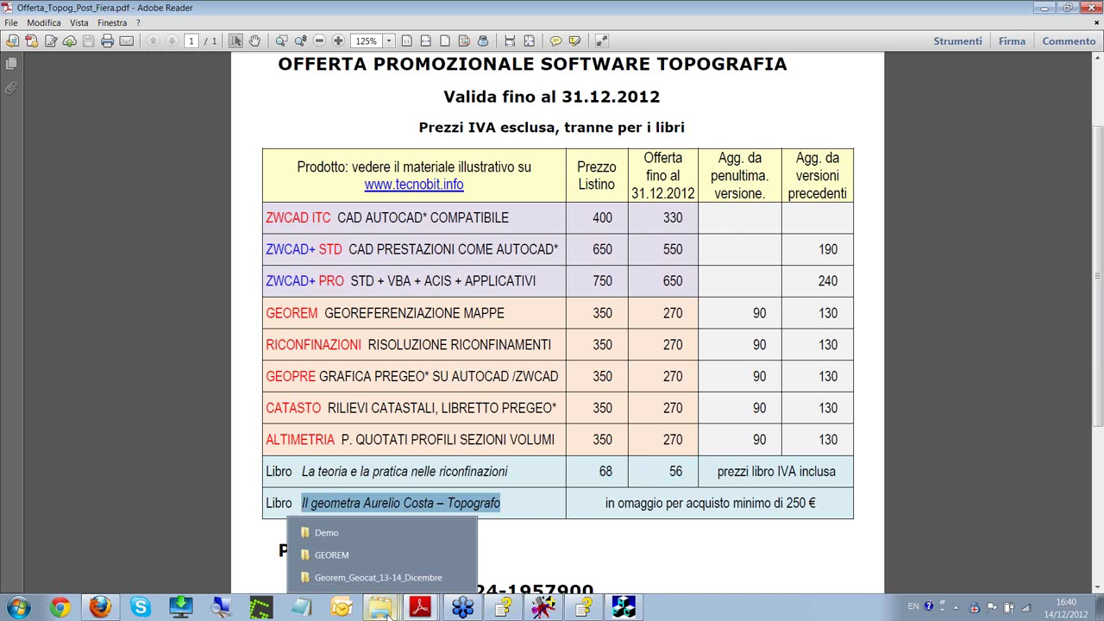
click(332, 533)
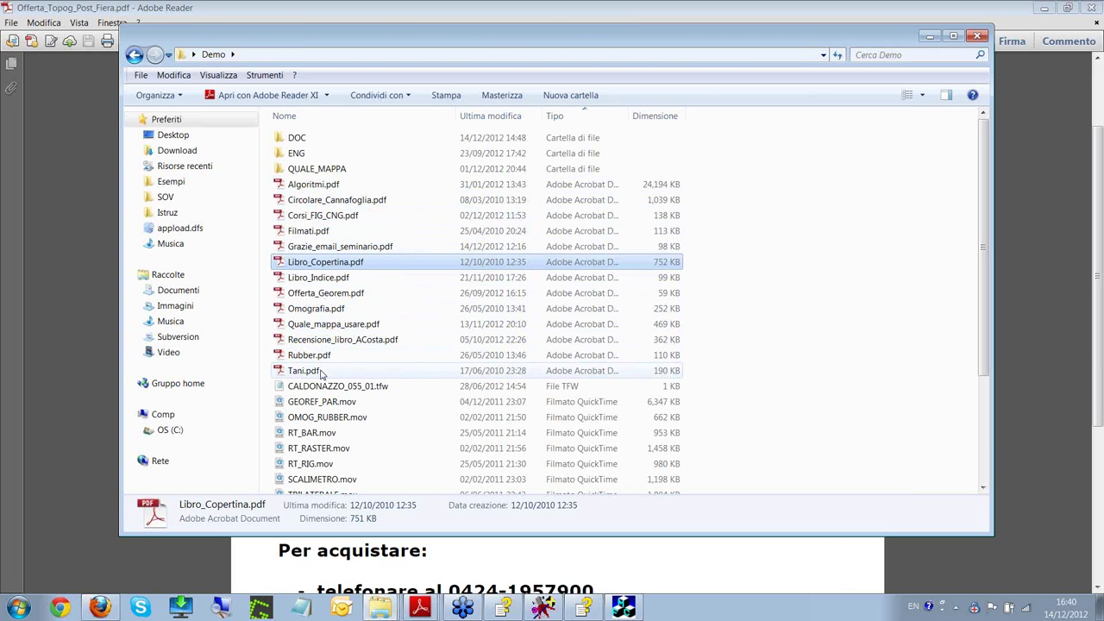
double_click(328, 341)
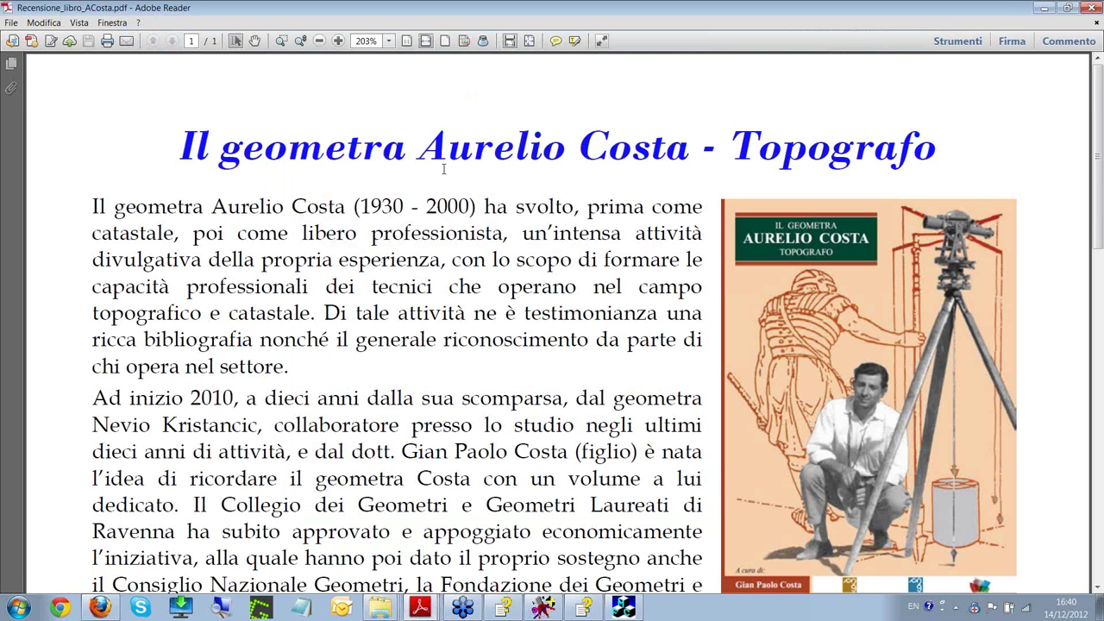
click(389, 40)
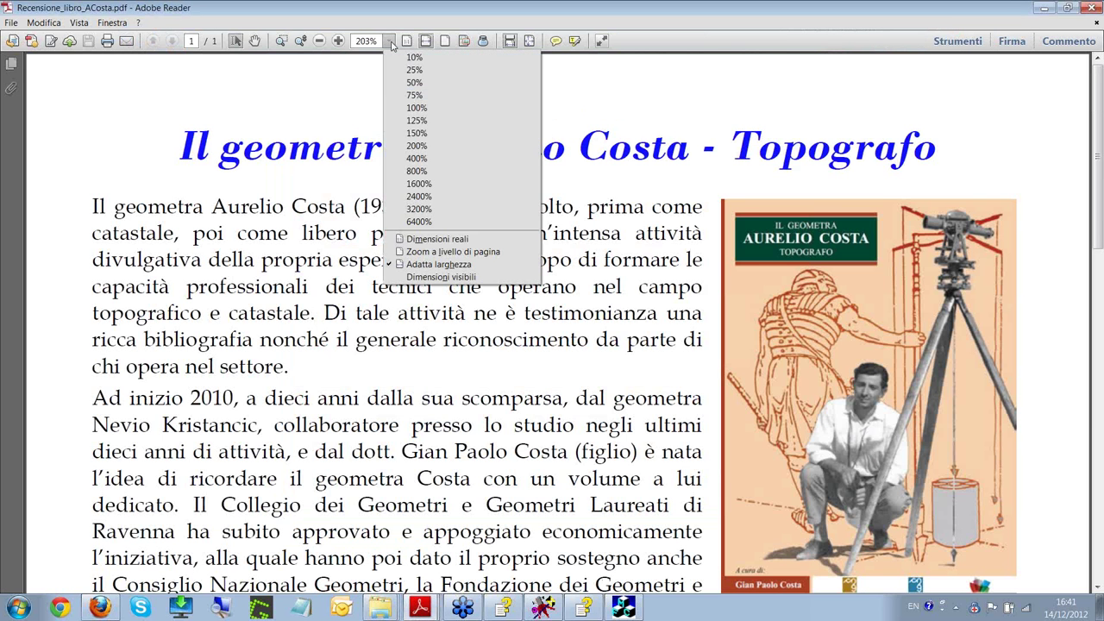
click(415, 122)
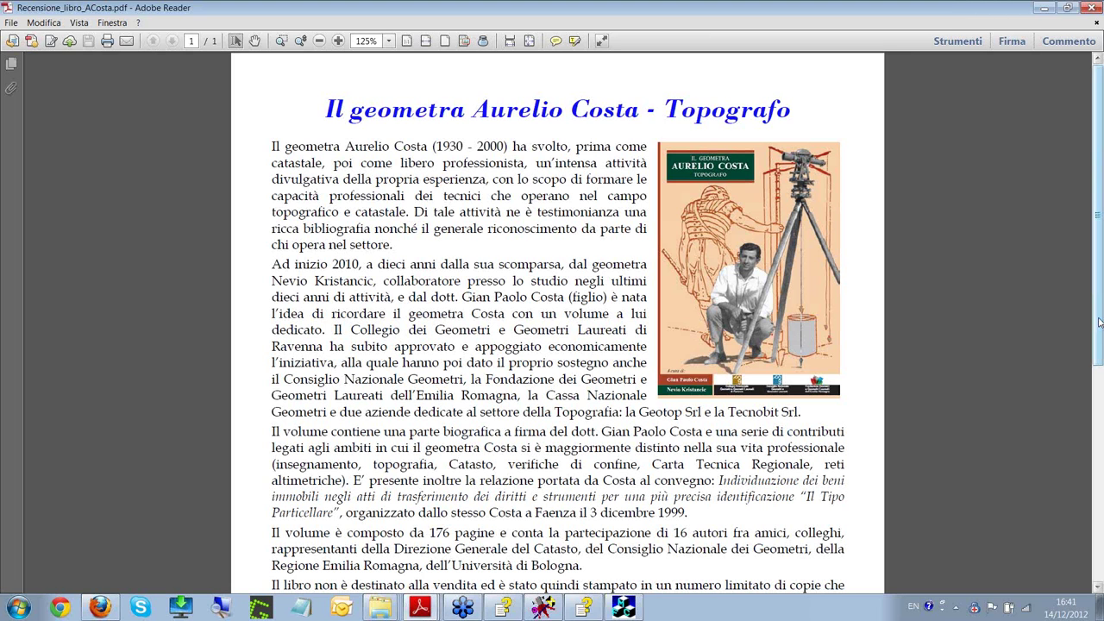
- Examine the book review down to the authors' biographies, highlight the start of the second biography, and return to the title
drag(1099, 328, 1102, 440)
scroll(1101, 440, down, 3)
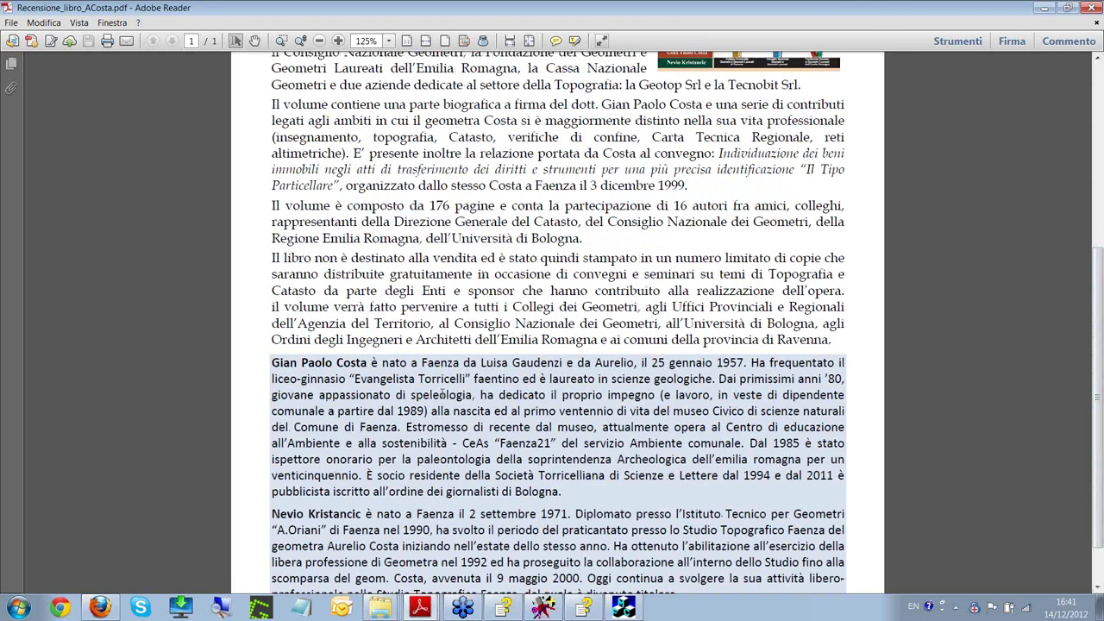
scroll(1102, 362, down, 1)
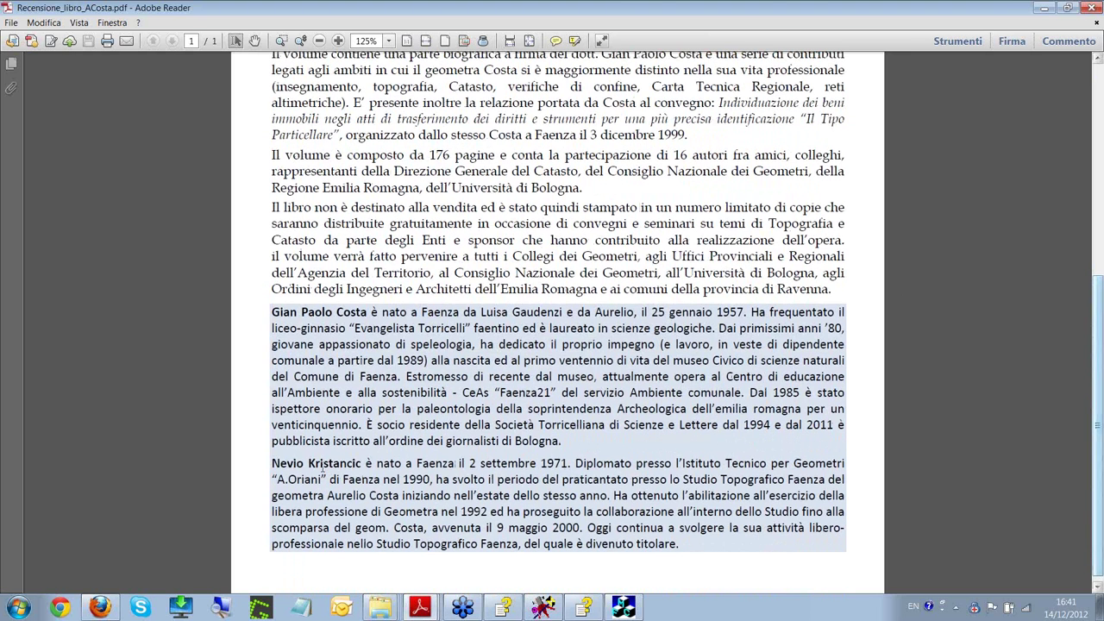
drag(272, 463, 402, 466)
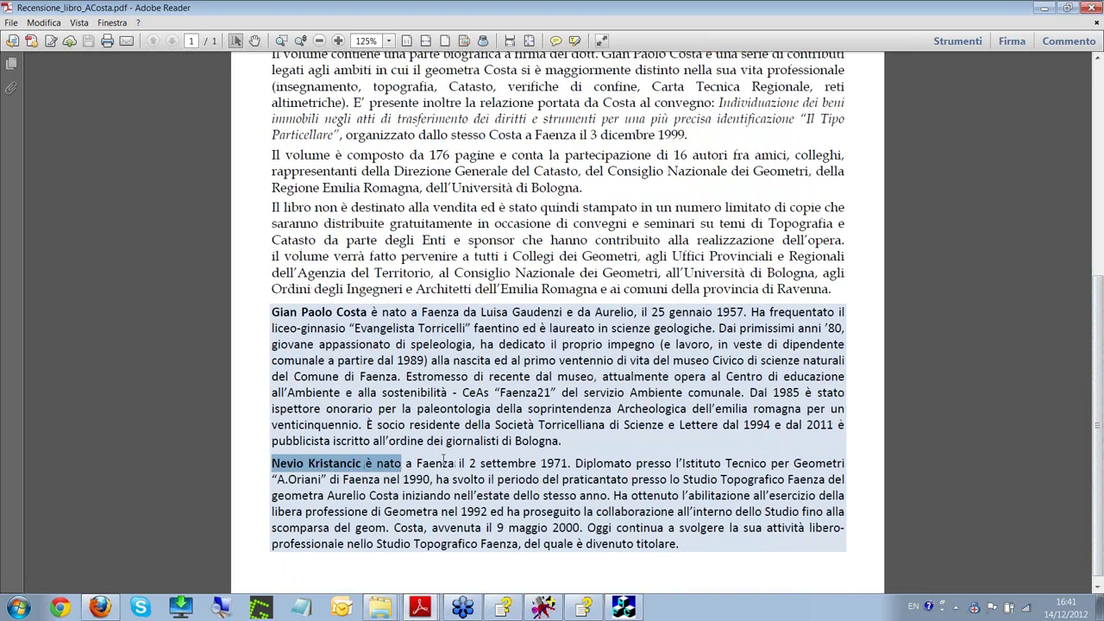
click(376, 475)
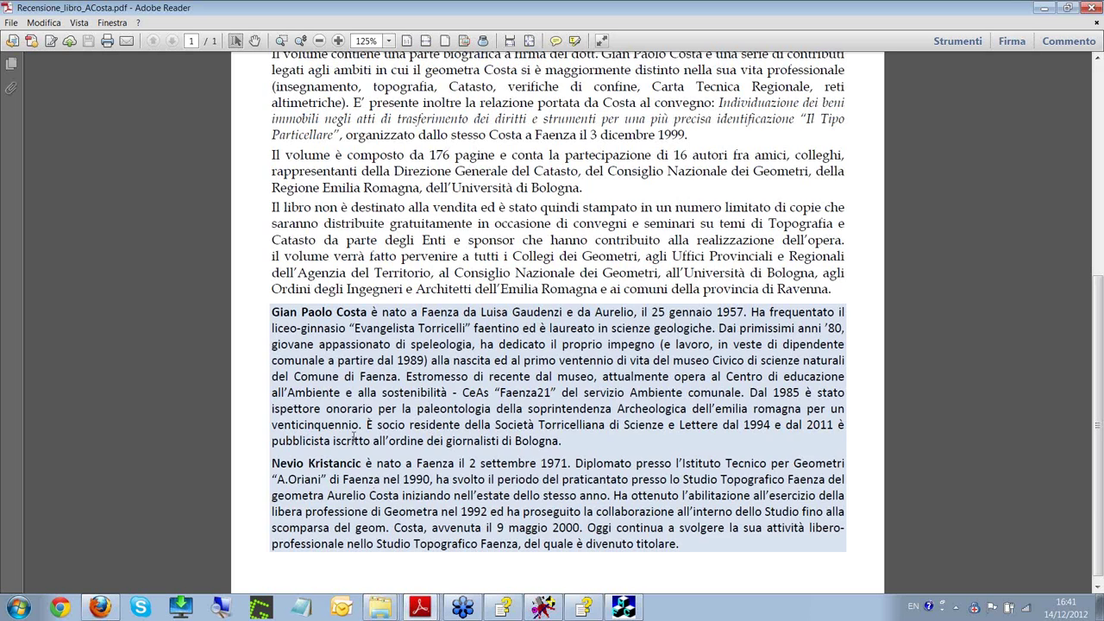
scroll(353, 439, up, 8)
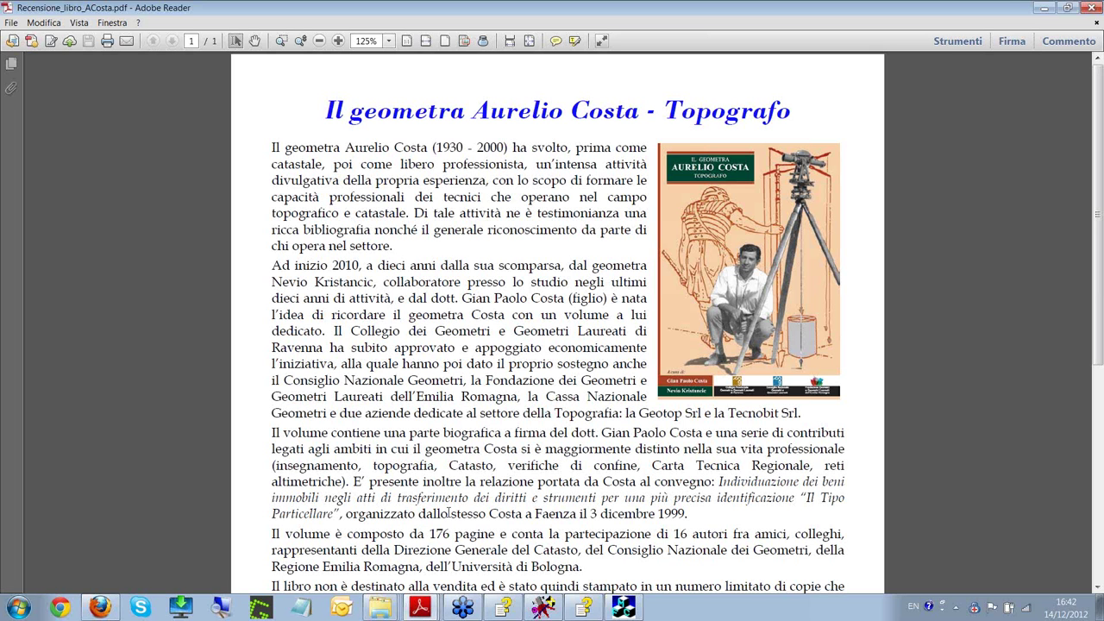
- Switch to GEOCAT, close the STONER.DB calculation and field book without saving the changes, and exit the program
click(543, 608)
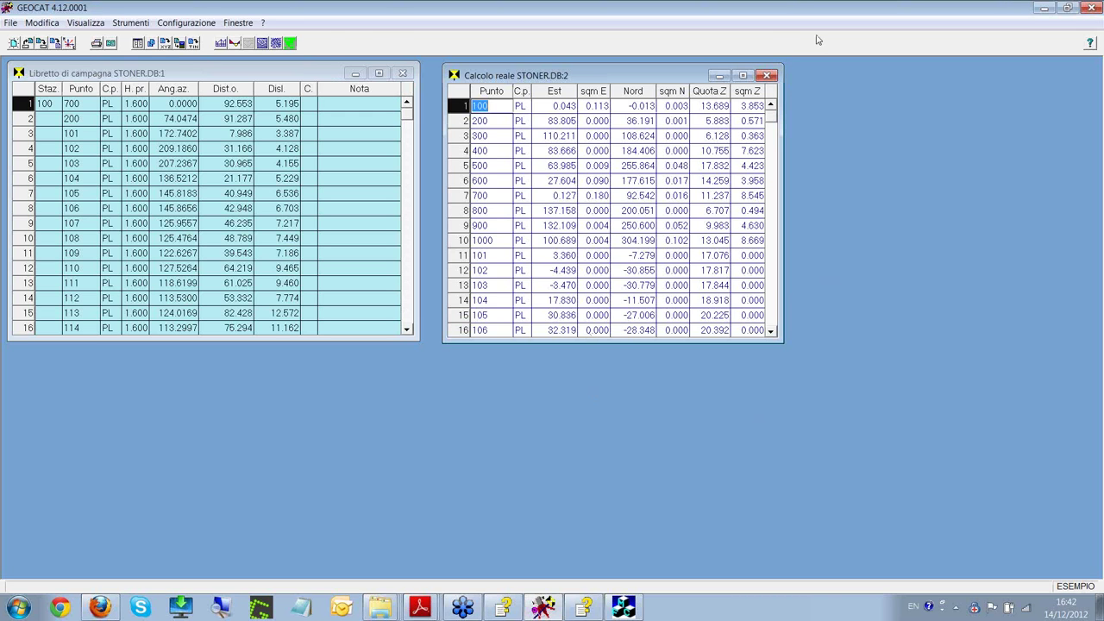
click(767, 75)
click(403, 73)
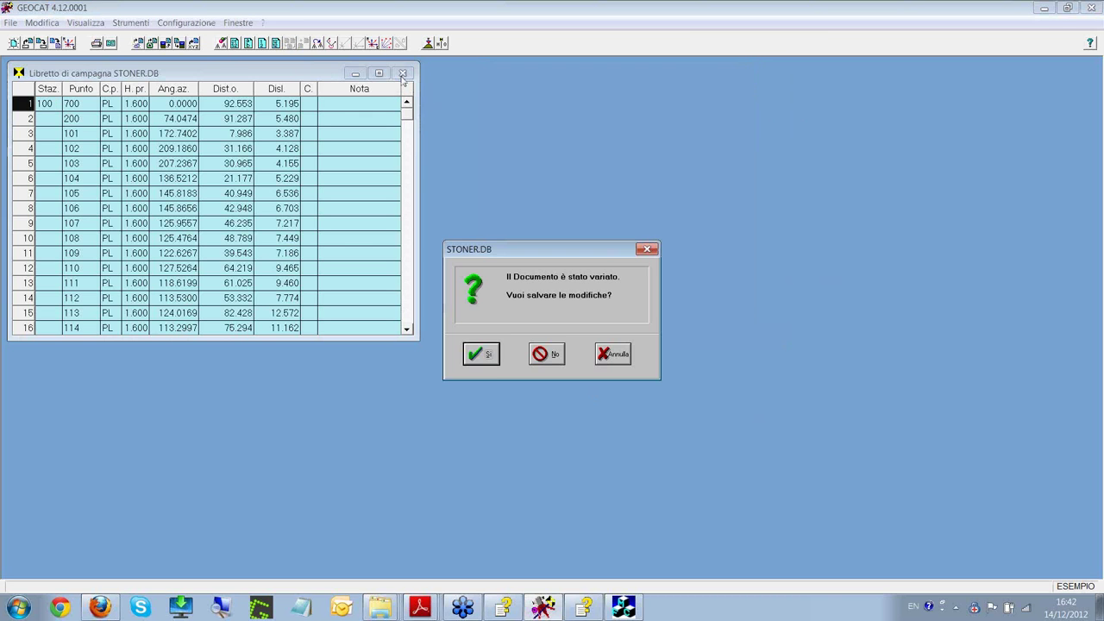
click(549, 354)
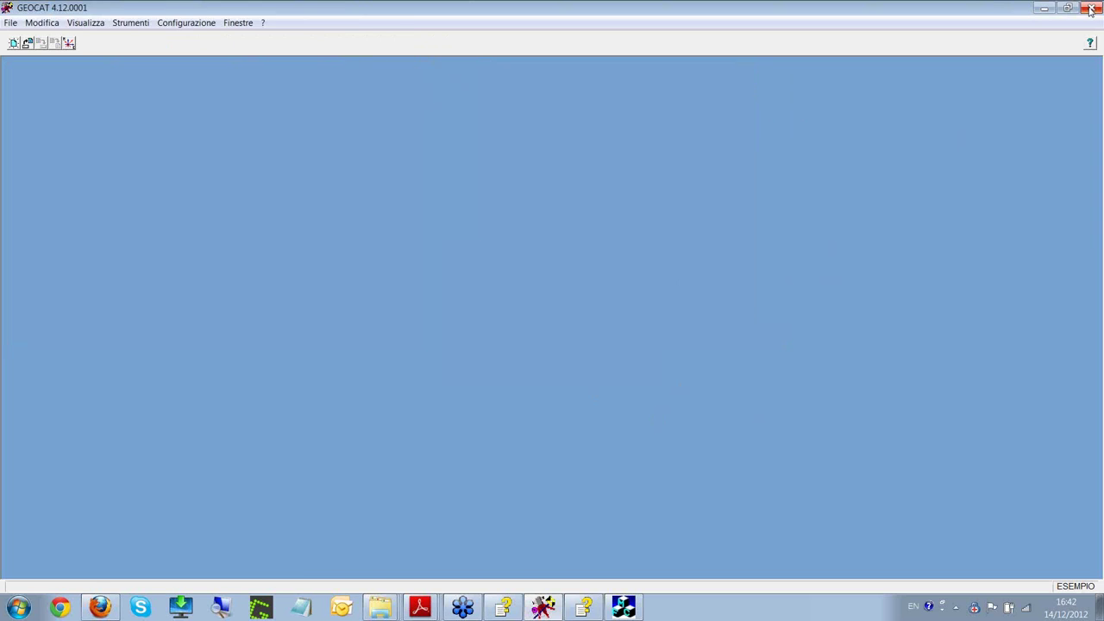
click(1091, 7)
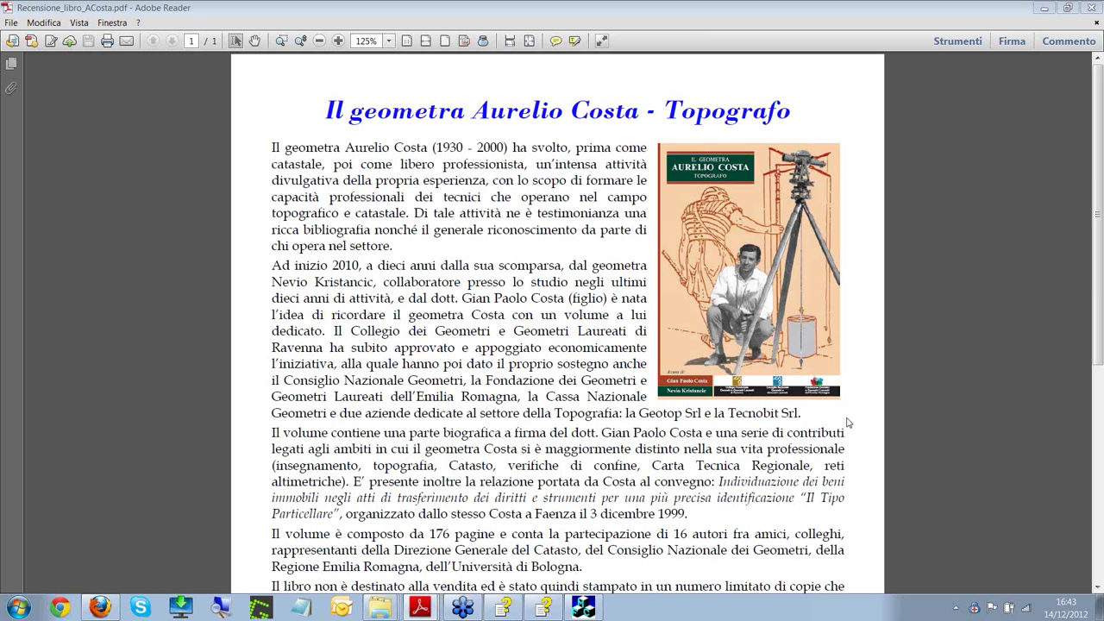
- Start GEOCAT from the desktop, create a new survey and move its field book into the open work area
click(1100, 611)
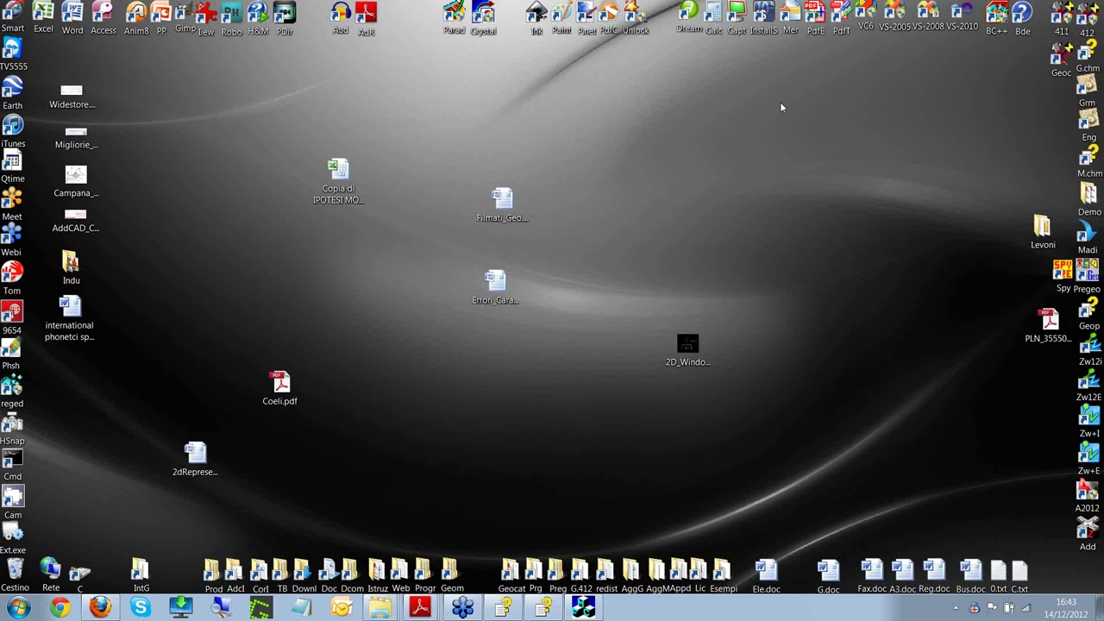
double_click(1059, 78)
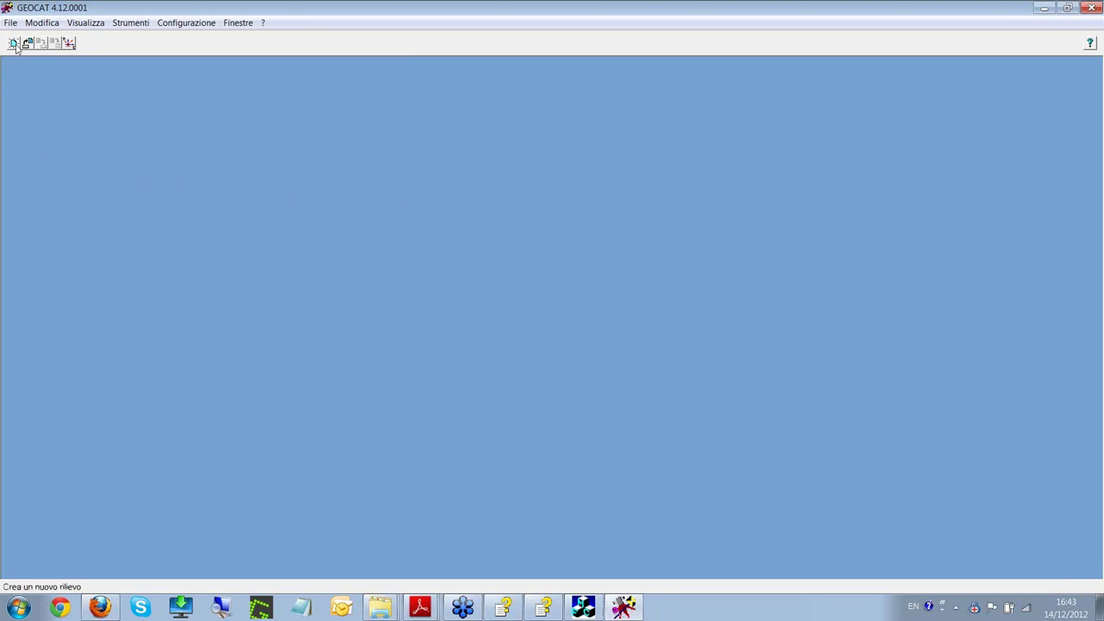
click(15, 45)
drag(82, 74, 135, 105)
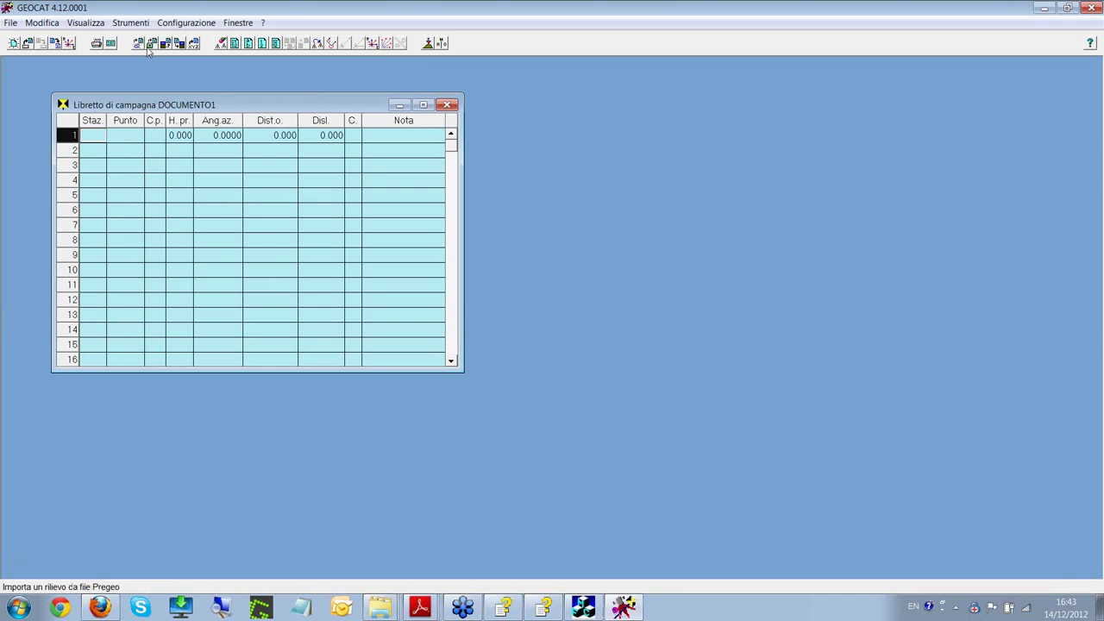
- Import the Pregeo text-version file (*.DAT) 3-Libretto.dat from the ARCH folder into the new survey
click(148, 45)
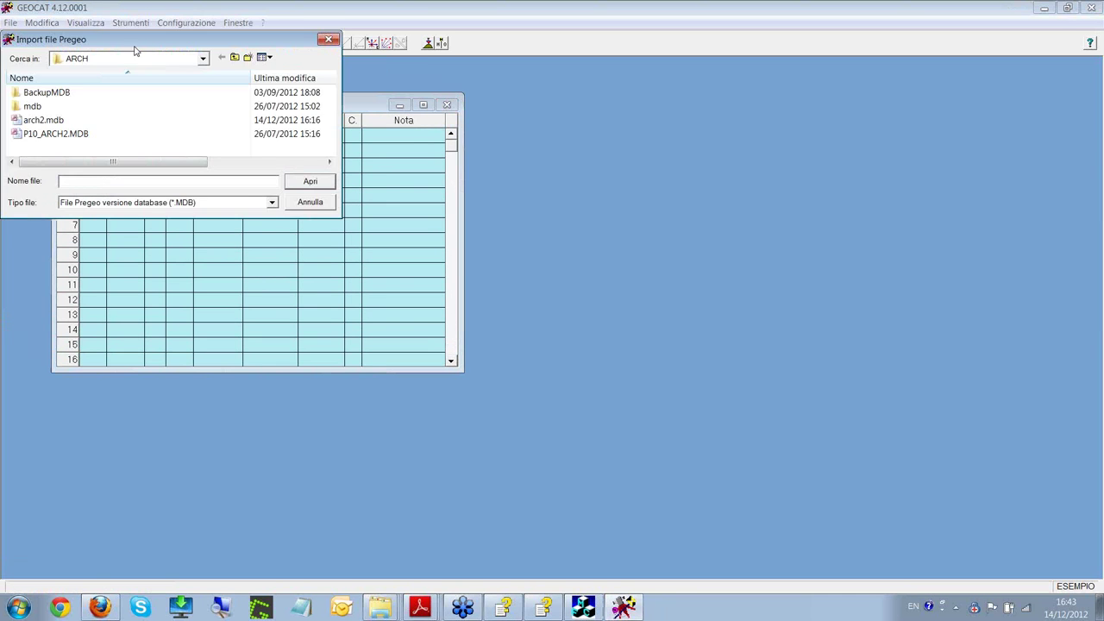
drag(136, 39, 620, 139)
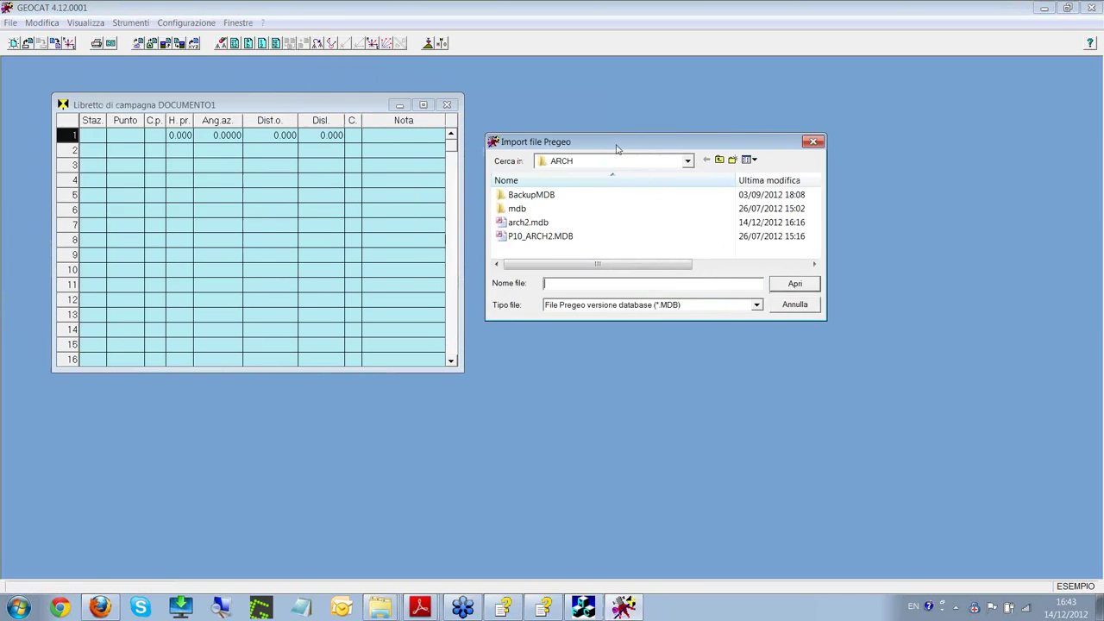
click(545, 226)
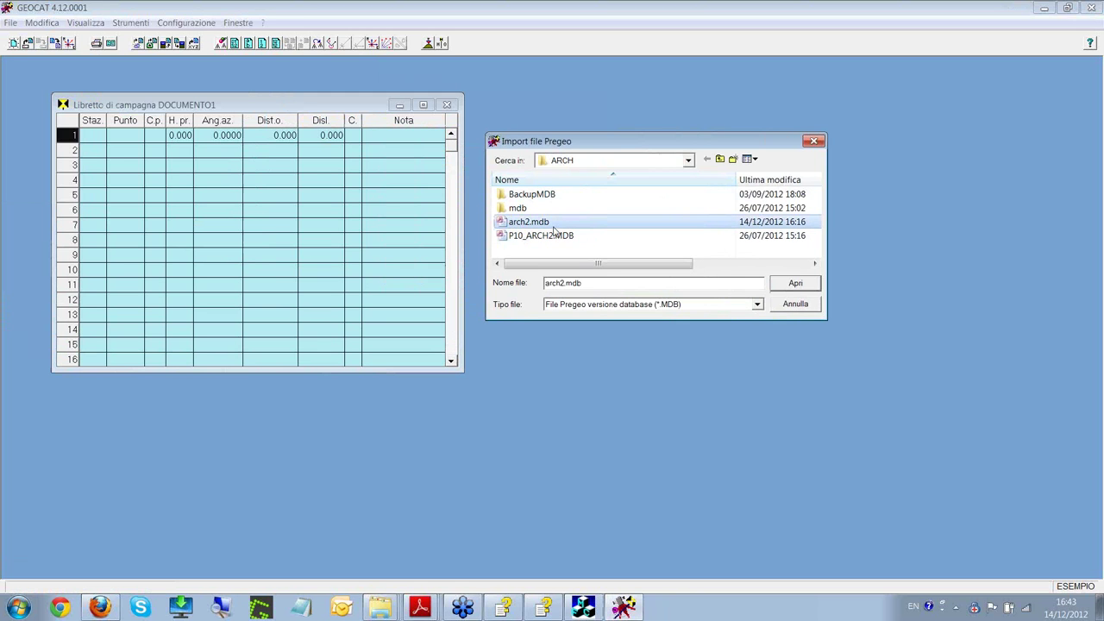
click(612, 305)
click(628, 331)
click(548, 249)
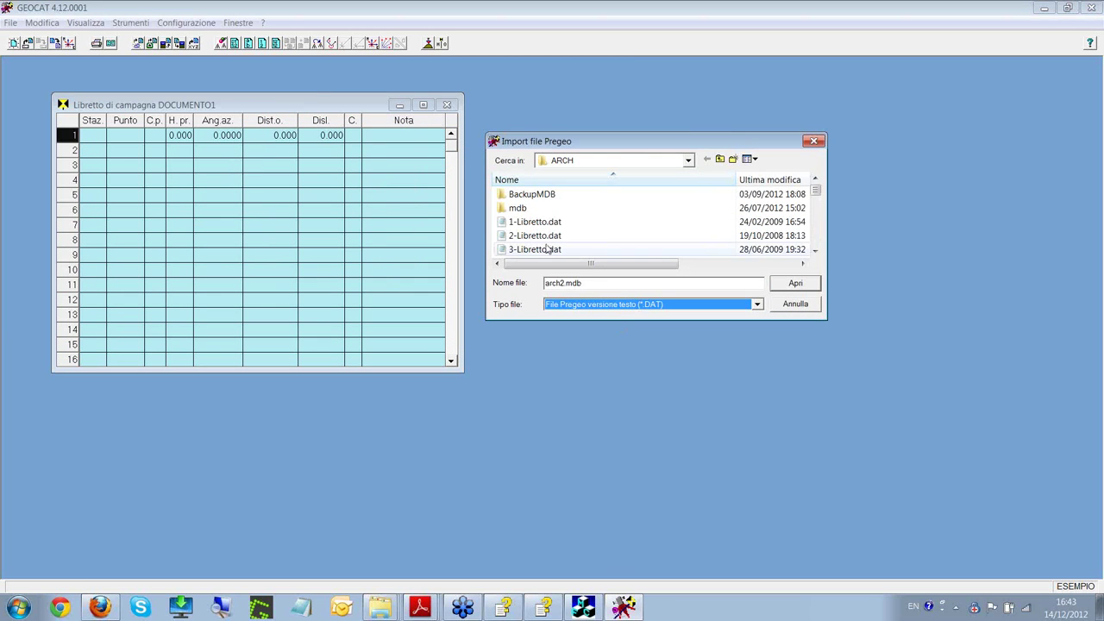
click(791, 287)
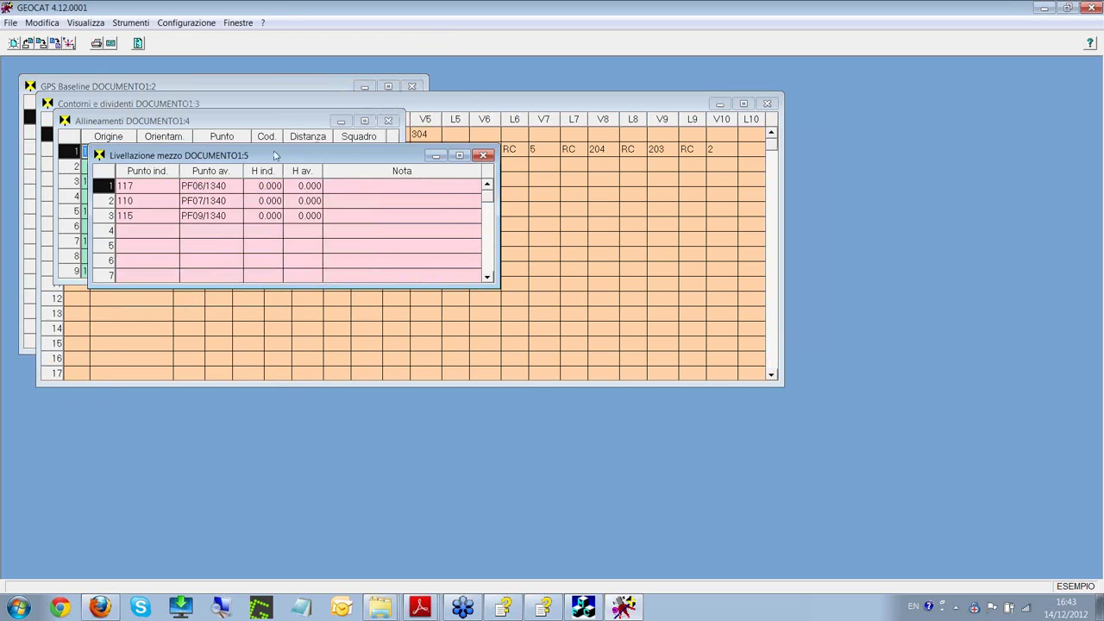
- Bring the GPS Baseline table in front of the other imported tables, reposition it and examine its rows
click(198, 86)
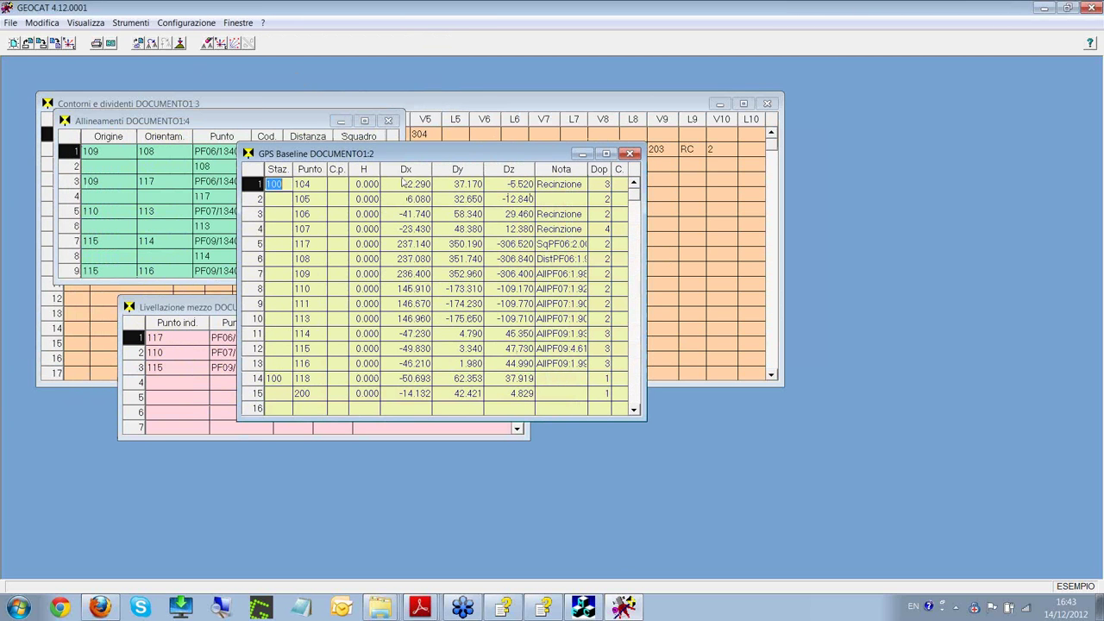
drag(397, 159, 275, 90)
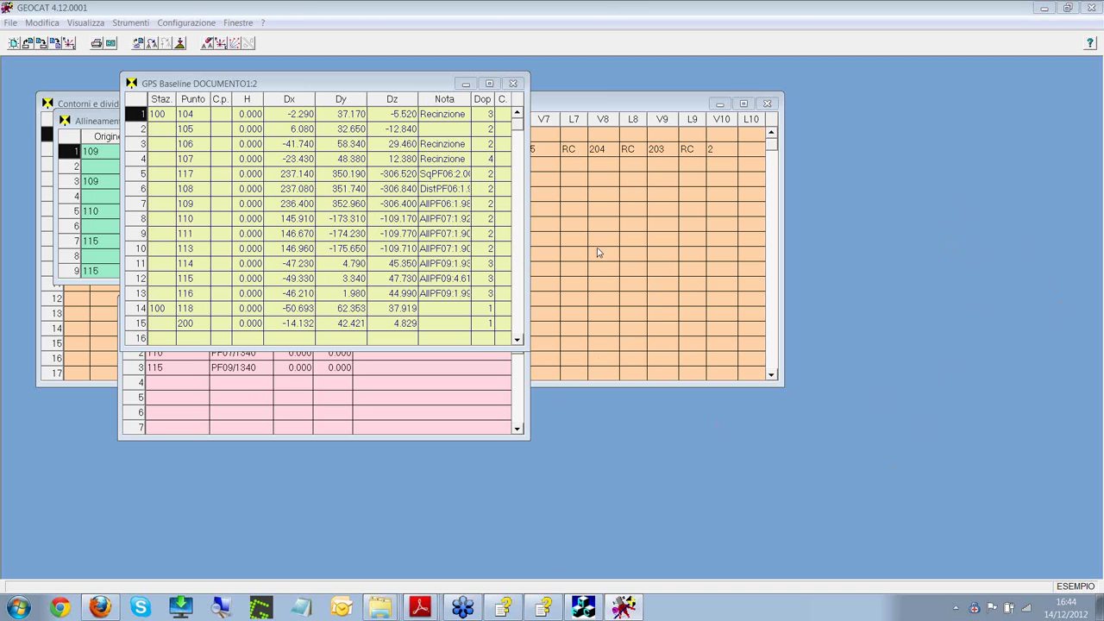
click(74, 104)
- Close the imported survey without saving the changes and exit GEOCAT
click(513, 86)
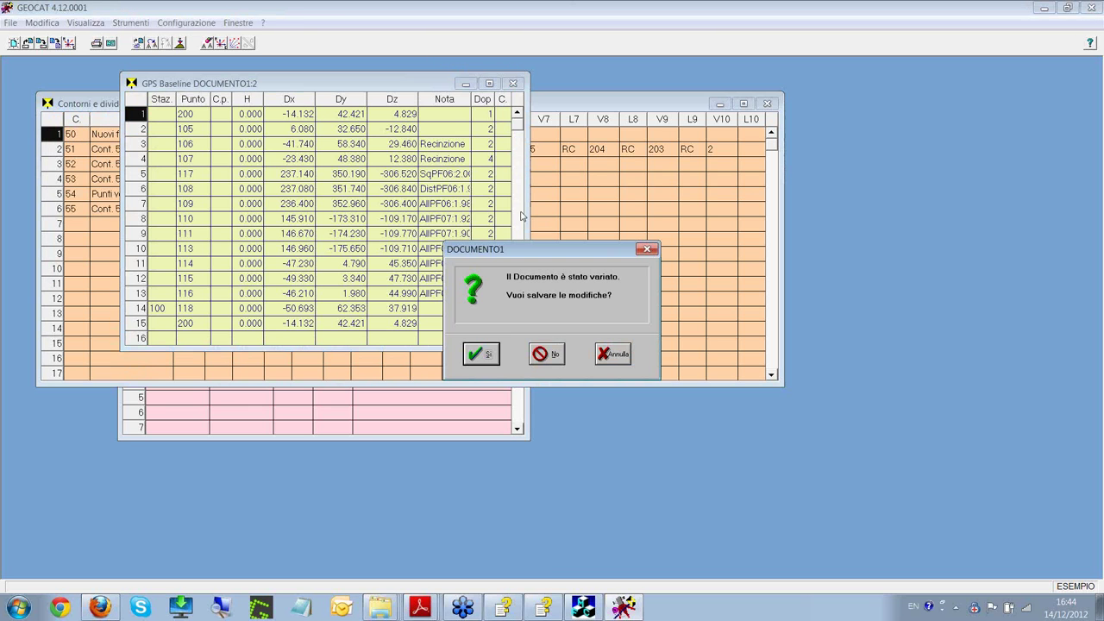
click(551, 354)
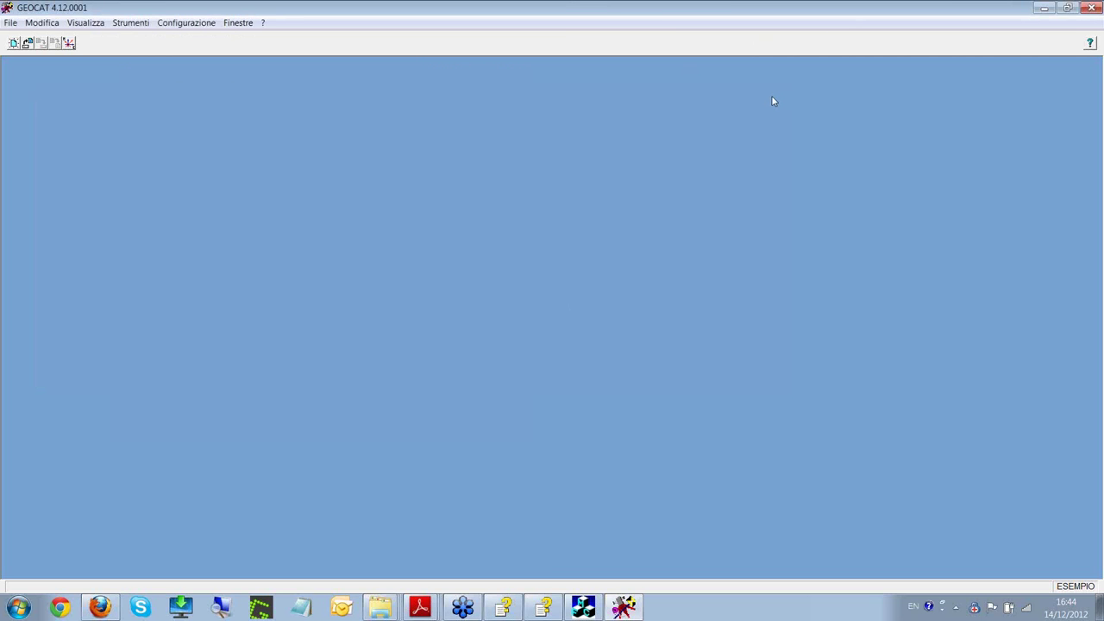
click(1092, 8)
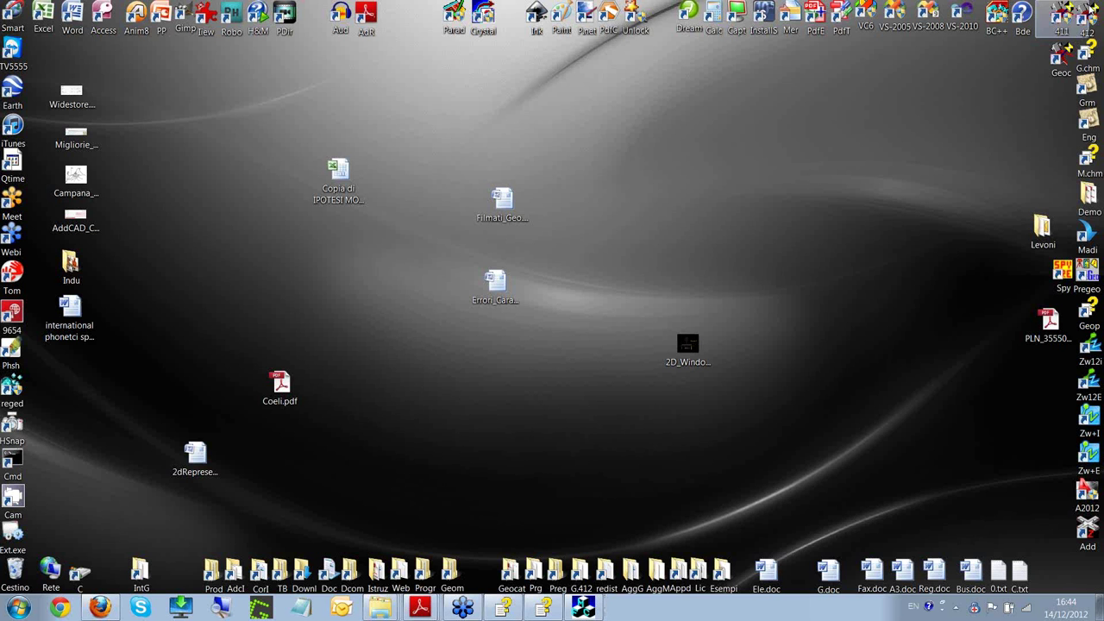
- Start Georem, switch to the Trilaterale method and load Marchirolo.png with nominal scale 2000 and parameter interval 200
double_click(1088, 91)
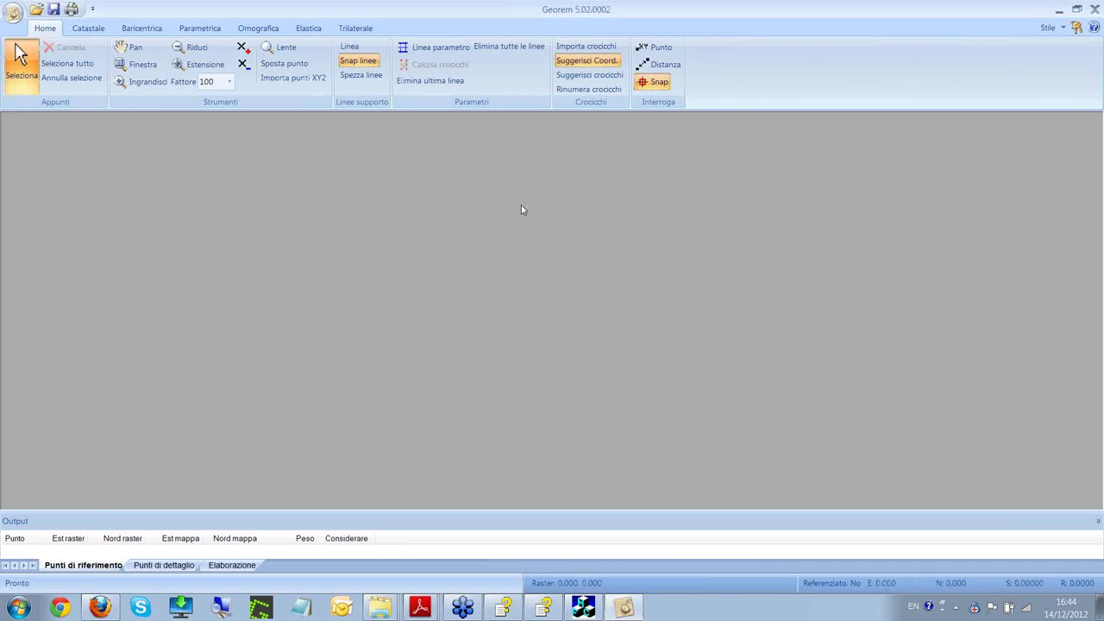
click(353, 29)
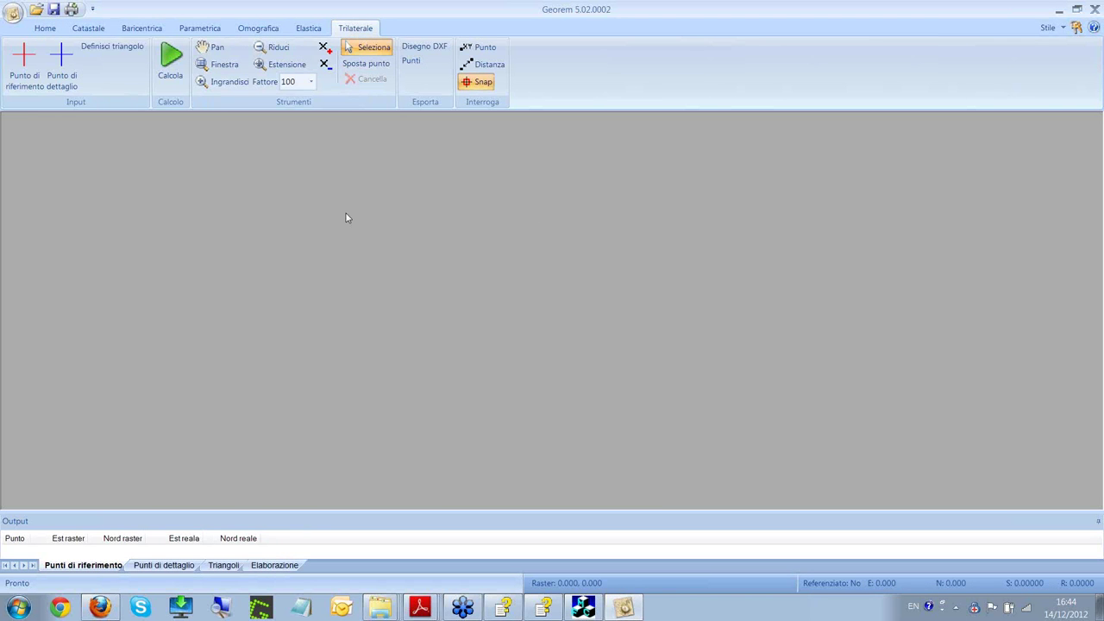
click(12, 17)
click(41, 50)
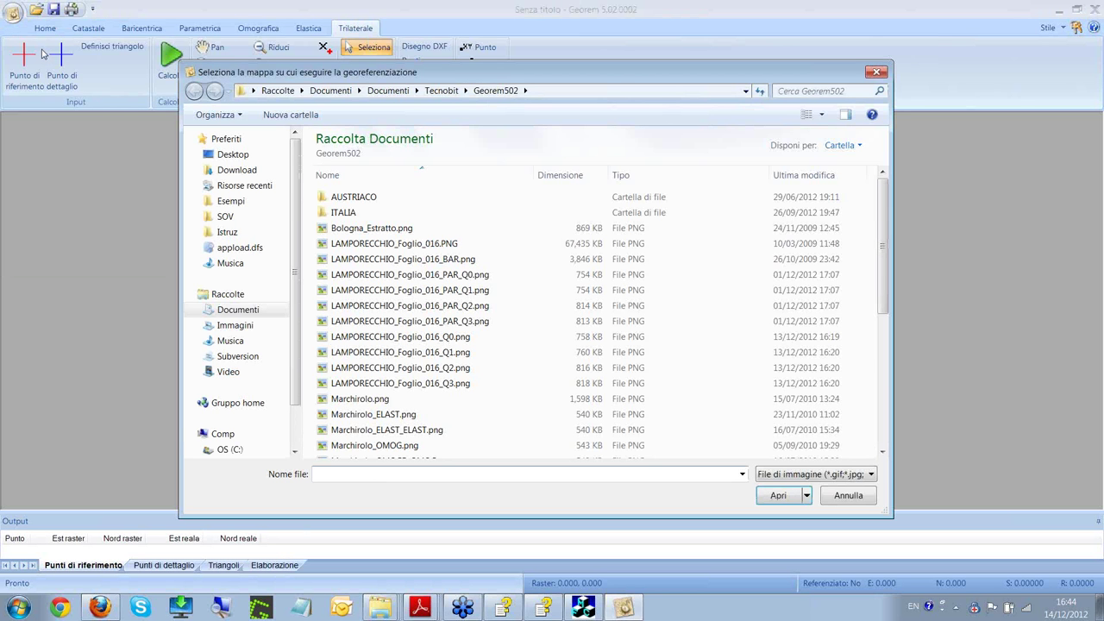
click(395, 401)
click(780, 496)
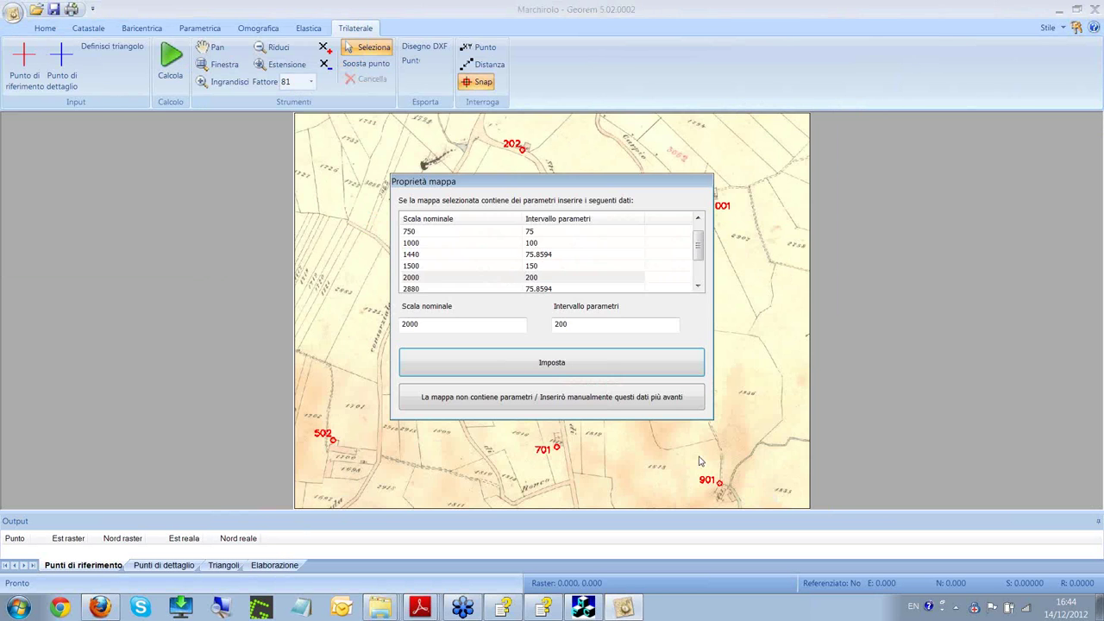
click(583, 371)
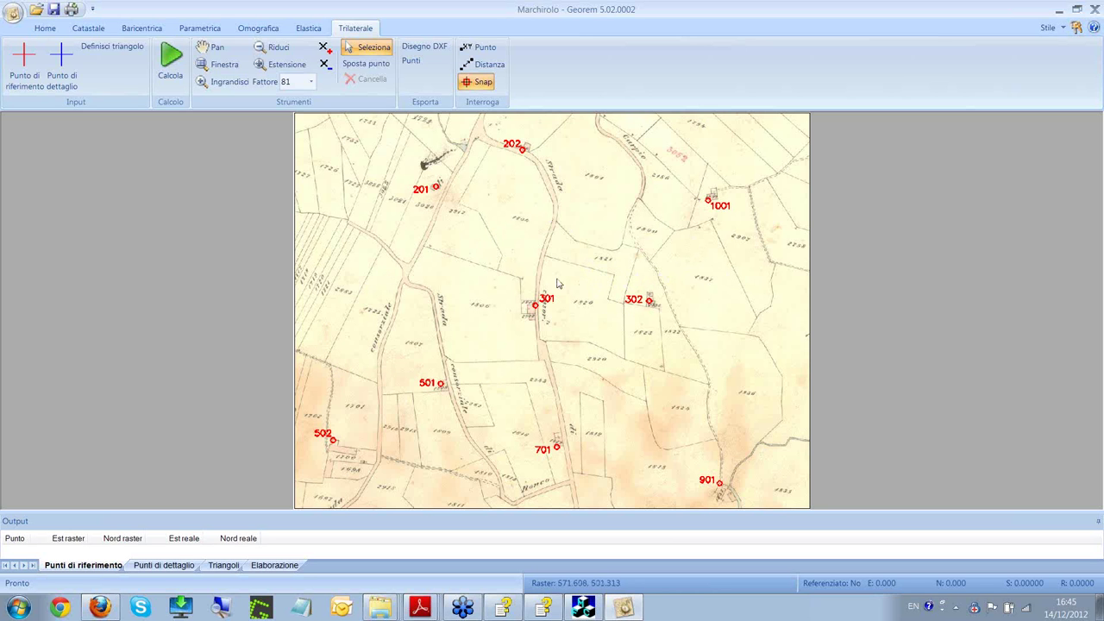
- Place a reference point at the centre of the circle marked 202 on the map, keeping its coordinate dialog clear of the point
scroll(457, 293, up, 3)
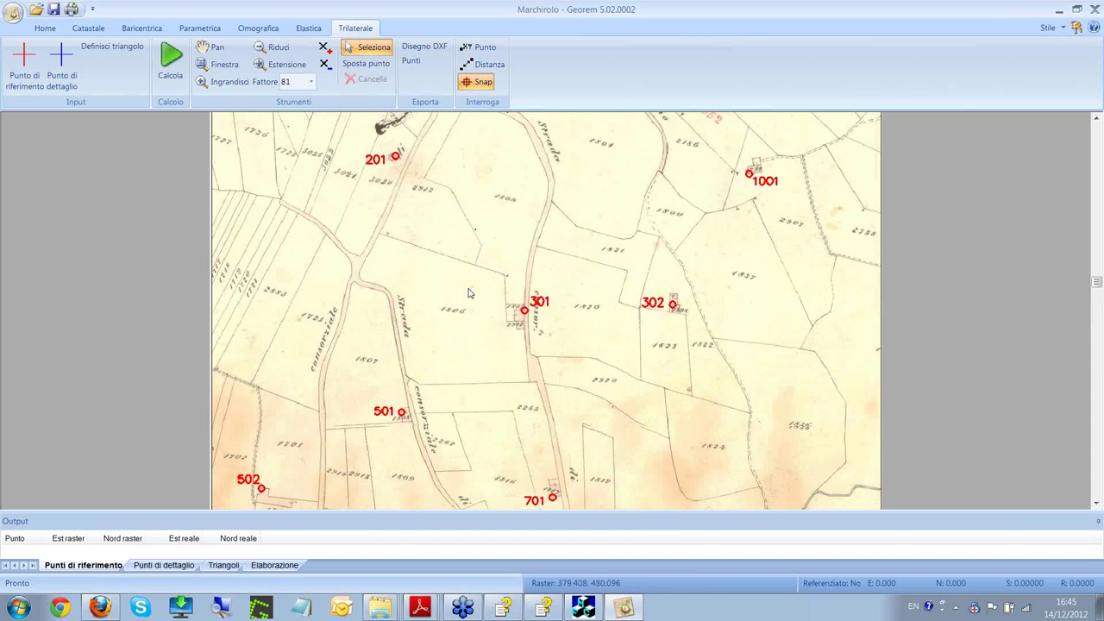
scroll(518, 289, down, 3)
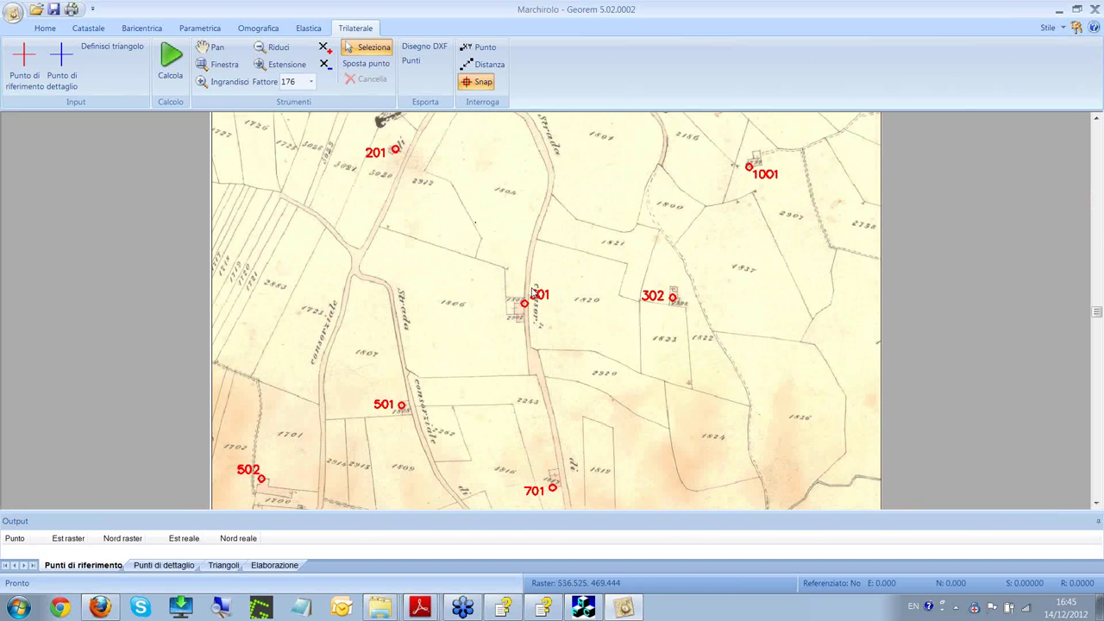
scroll(540, 302, down, 1)
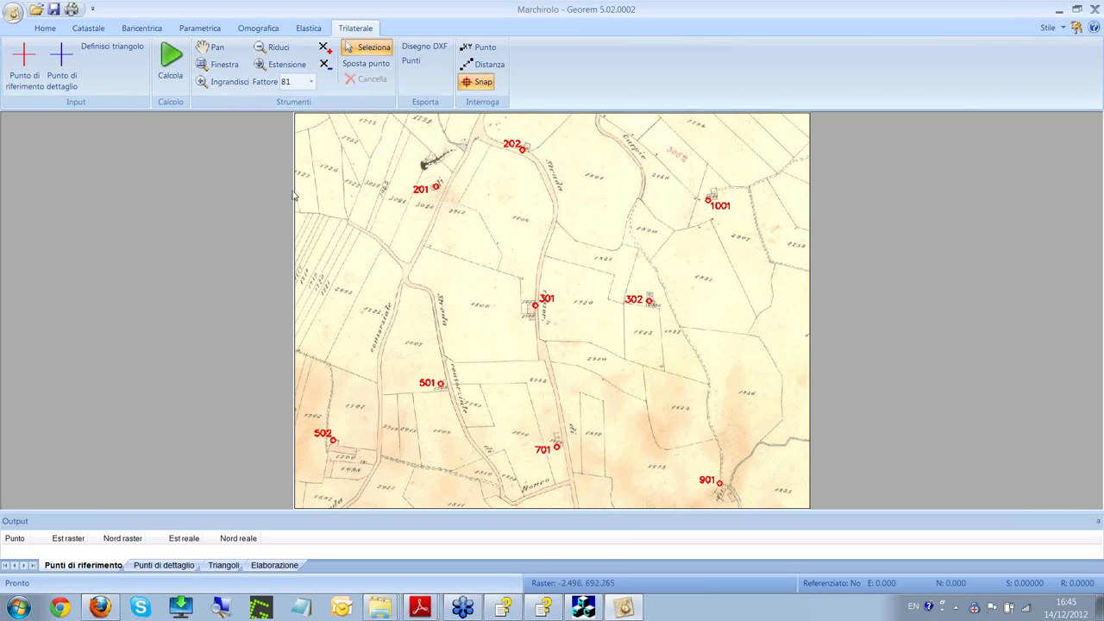
click(26, 80)
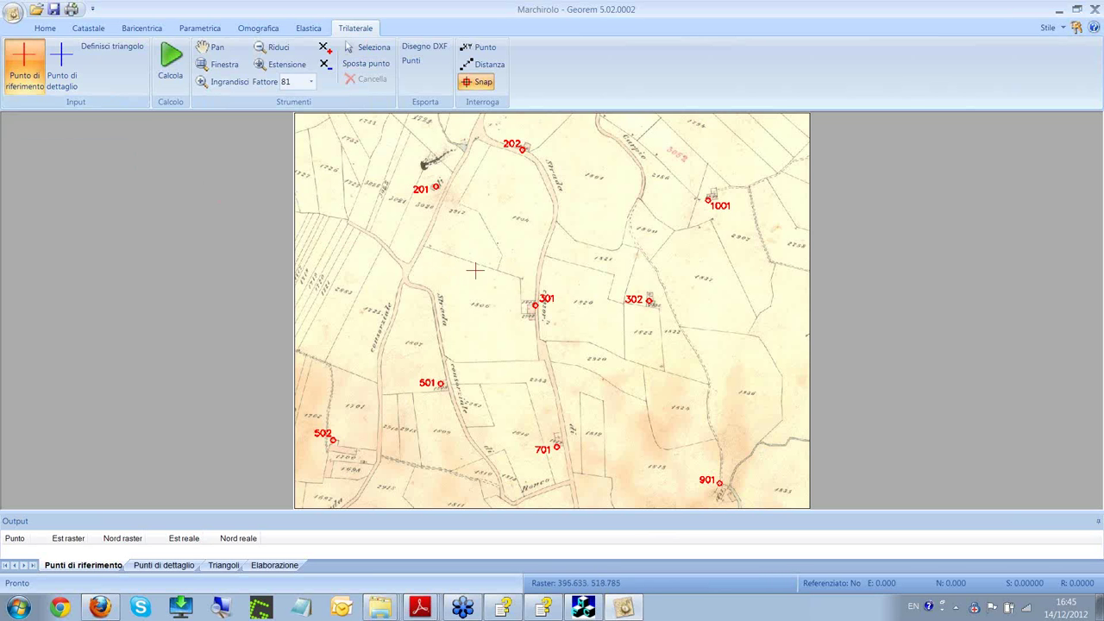
scroll(521, 147, up, 1)
scroll(521, 146, up, 1)
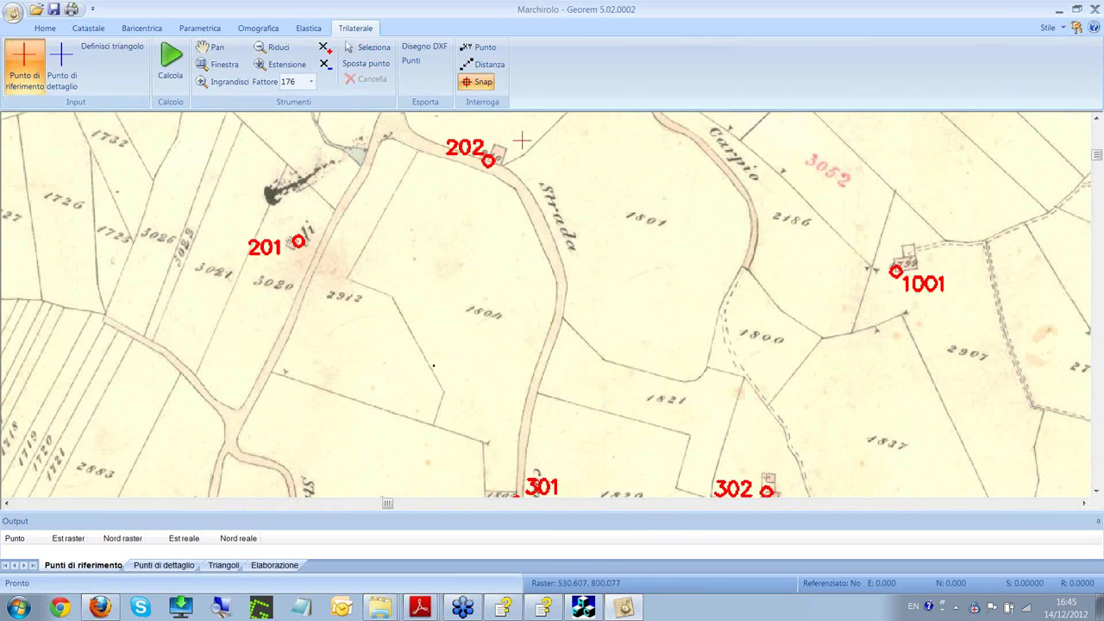
scroll(523, 153, up, 1)
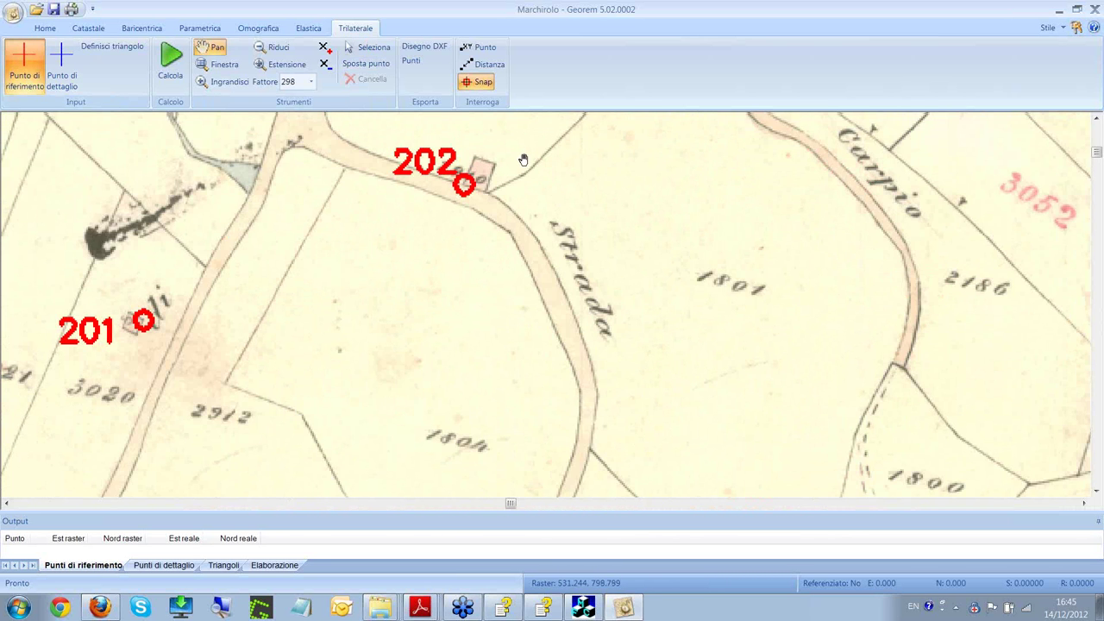
drag(523, 158, 525, 228)
scroll(466, 251, up, 1)
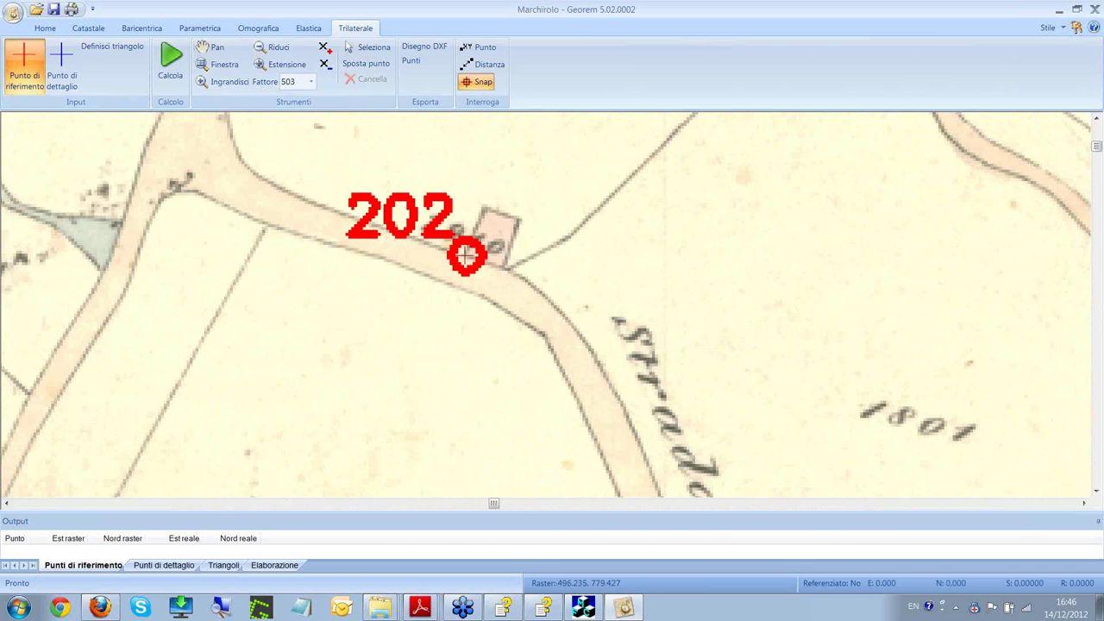
click(466, 255)
drag(824, 259, 685, 191)
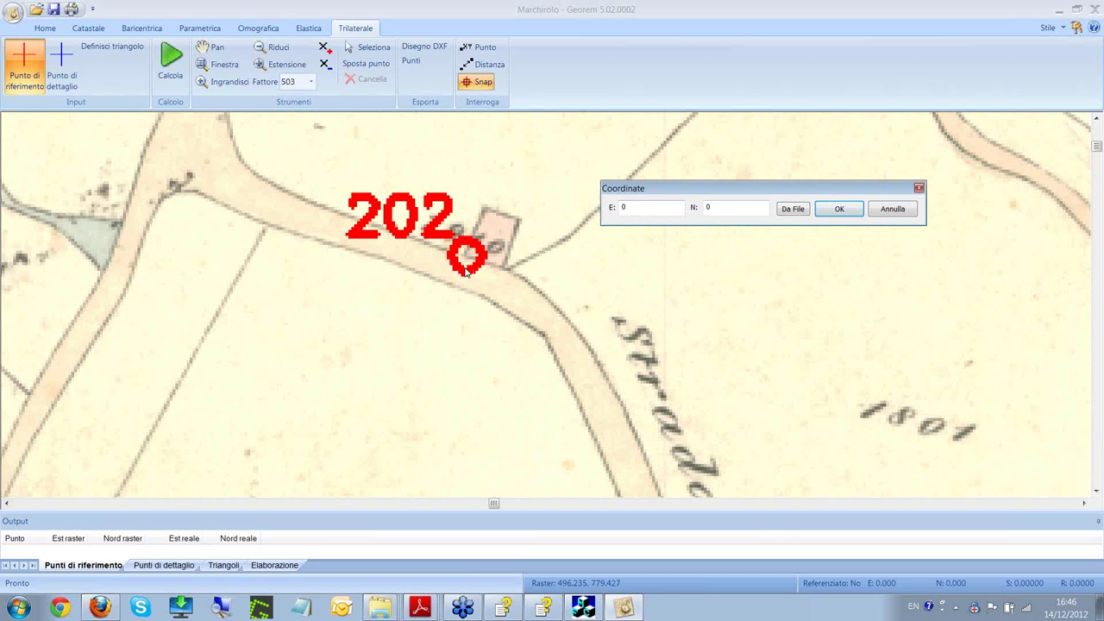
- Choose to take the reference point's coordinates from a file and open MARCHIROLO.XYZ in Notepad for inspection
click(795, 212)
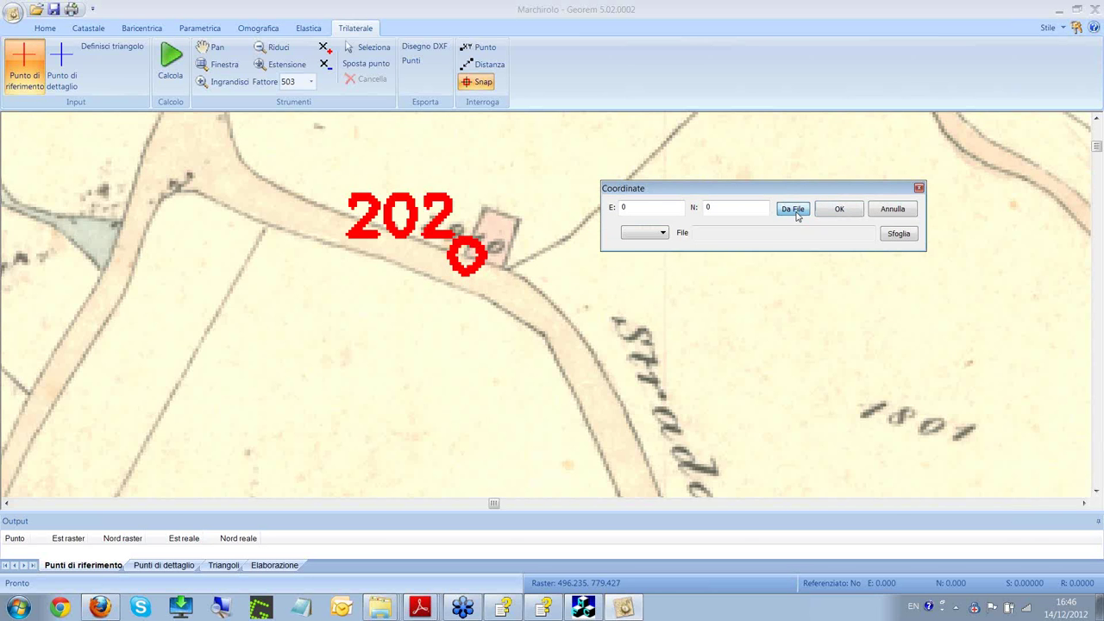
click(899, 234)
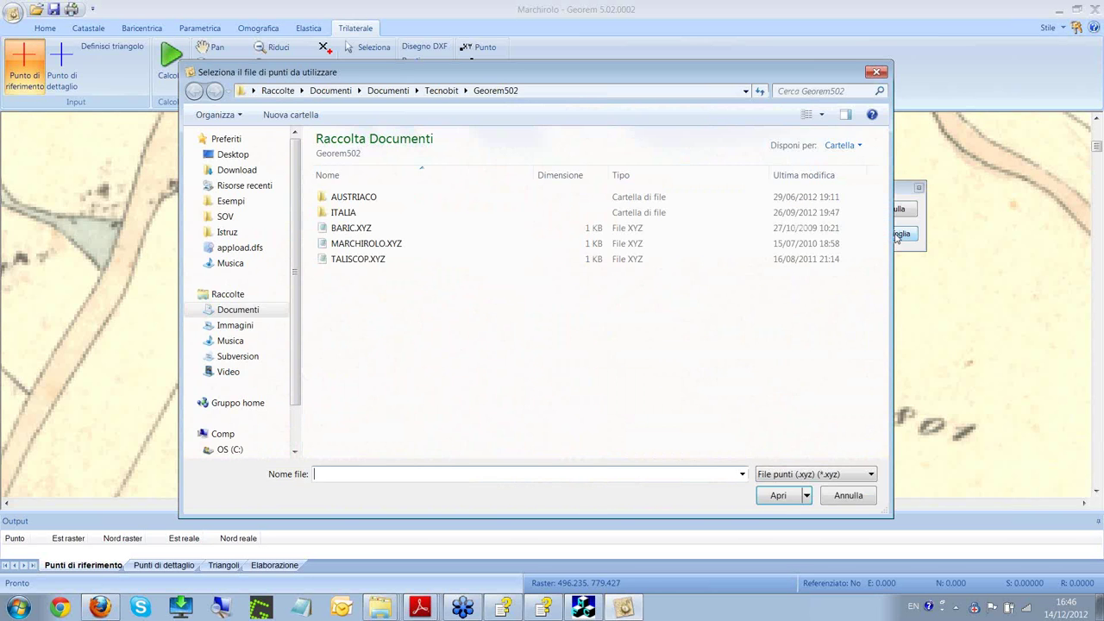
click(389, 249)
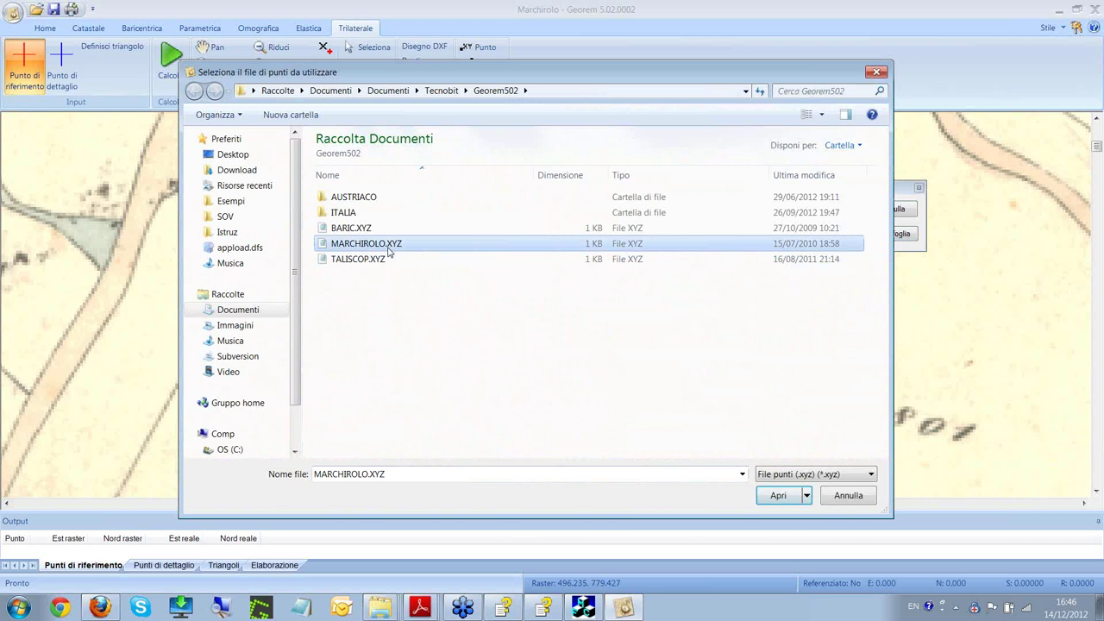
right_click(389, 249)
click(420, 289)
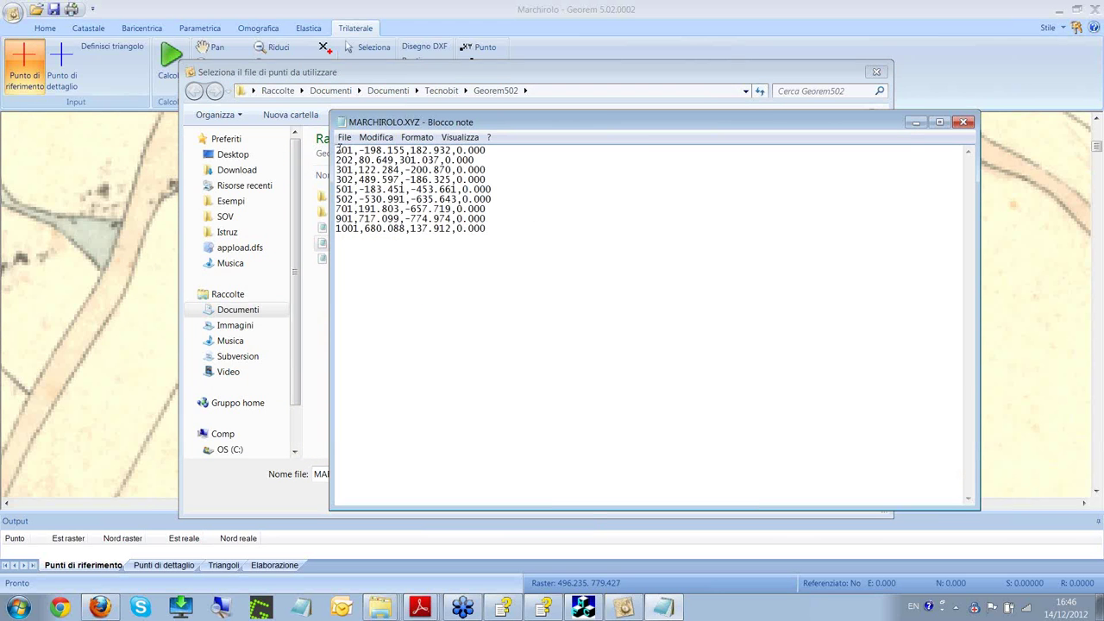
- Examine the coordinate list, highlighting the line of point 201 and the complete set of points through 1001
drag(335, 150, 505, 158)
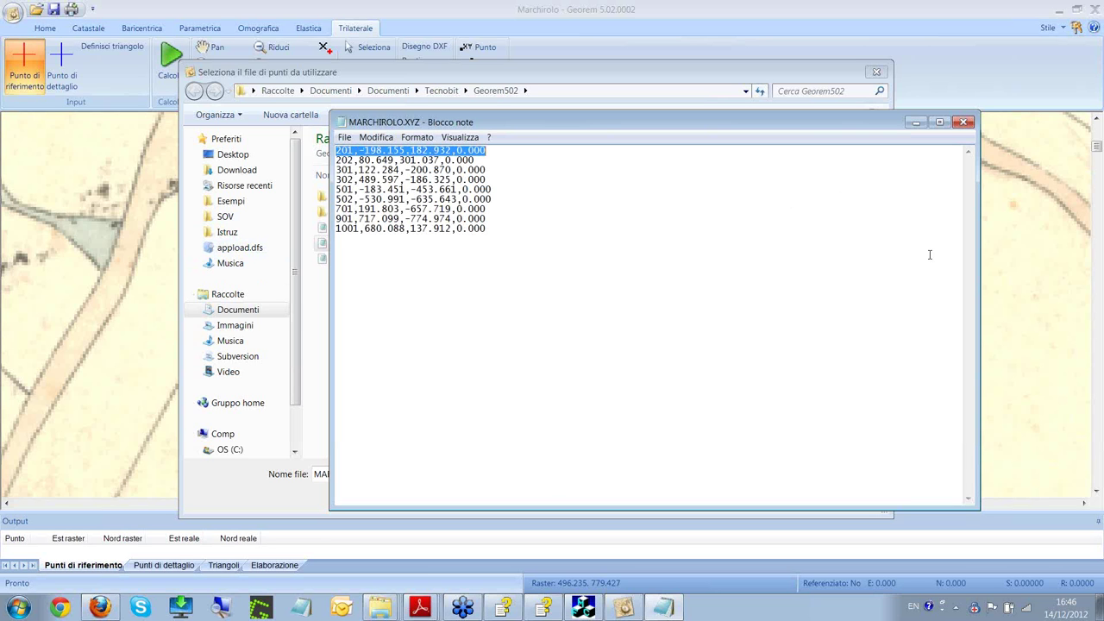
click(365, 180)
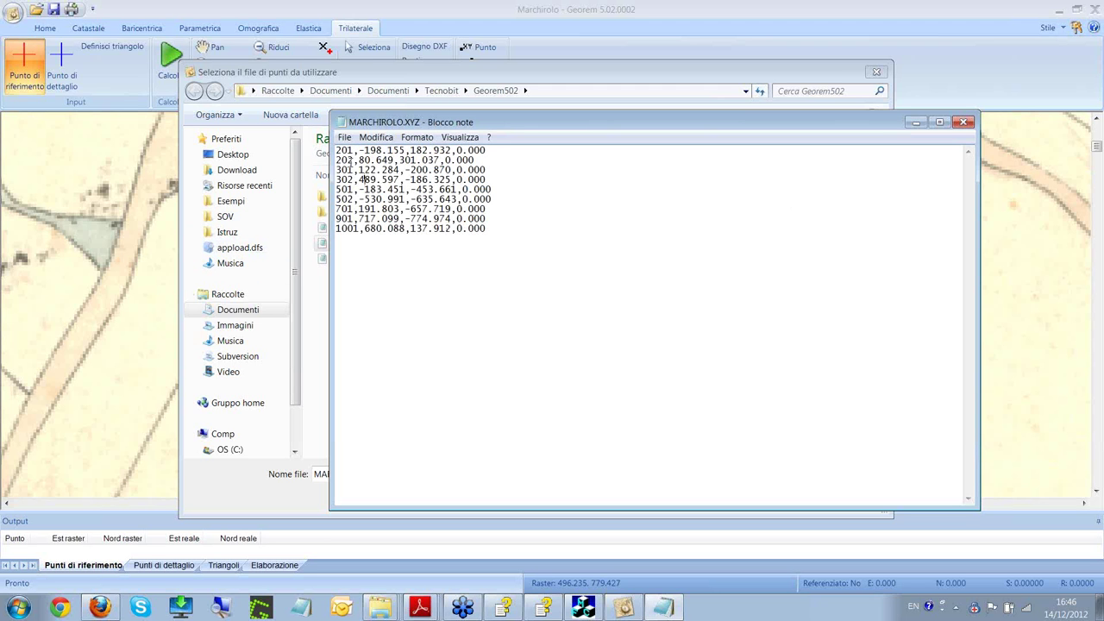
click(337, 151)
drag(383, 199, 524, 236)
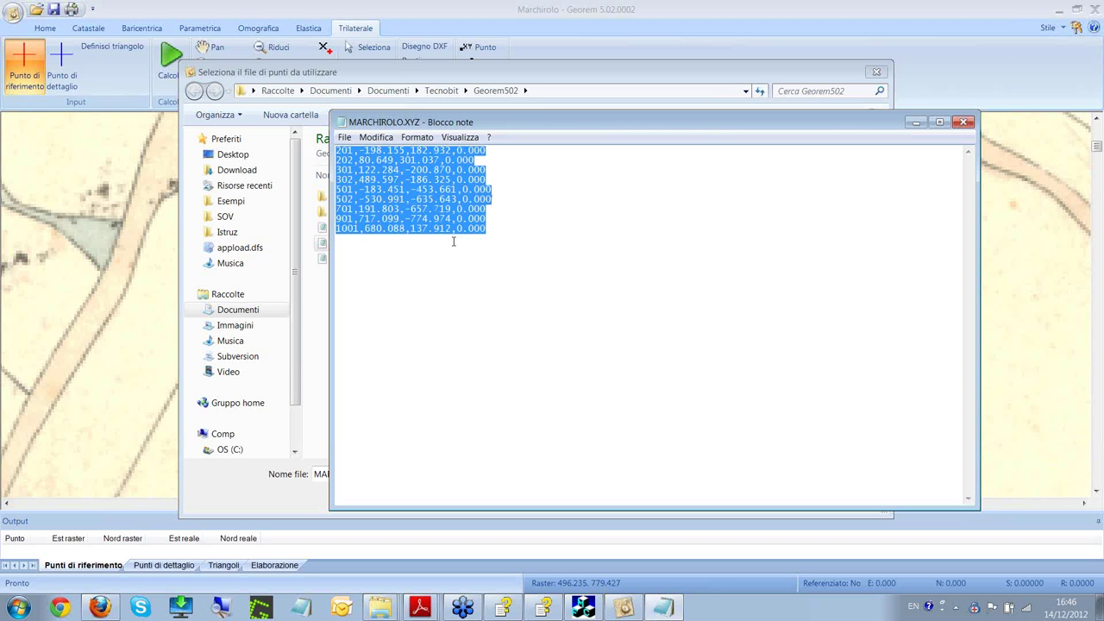
- Close the text file and load MARCHIROLO.XYZ as the coordinate source for the reference point
click(963, 122)
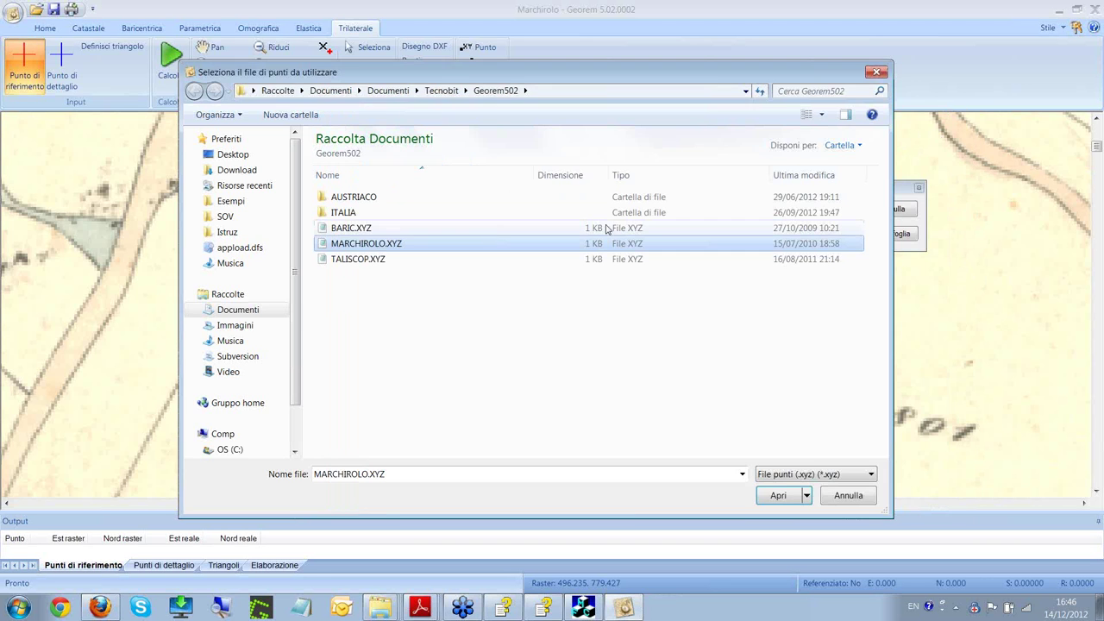
click(782, 500)
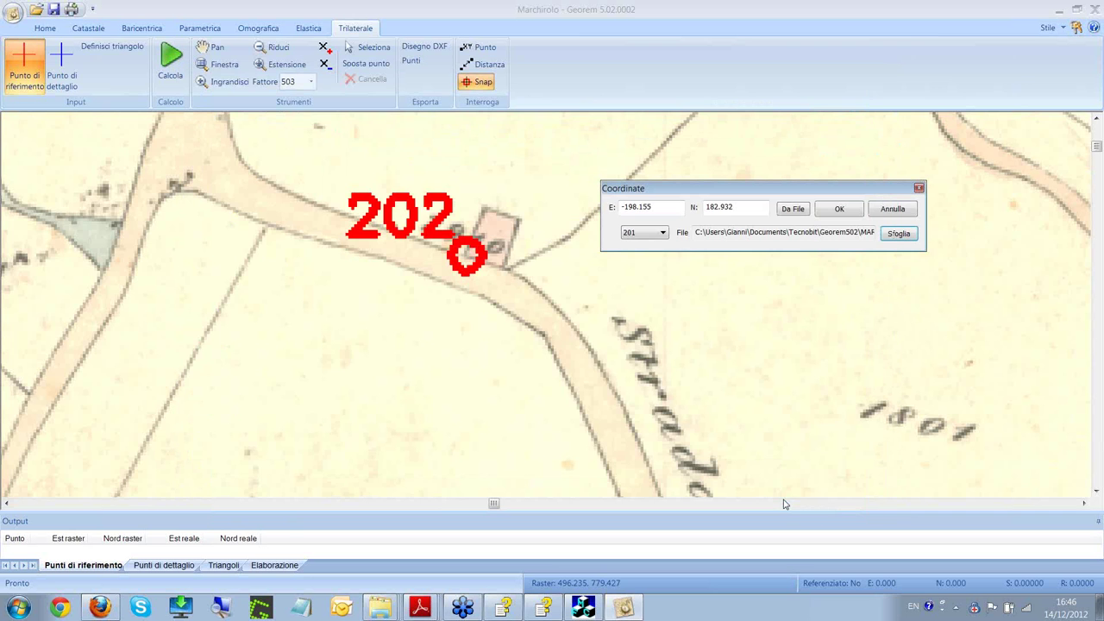
- Assign the coordinates of point 202 from the loaded file to the reference point and confirm it
click(665, 236)
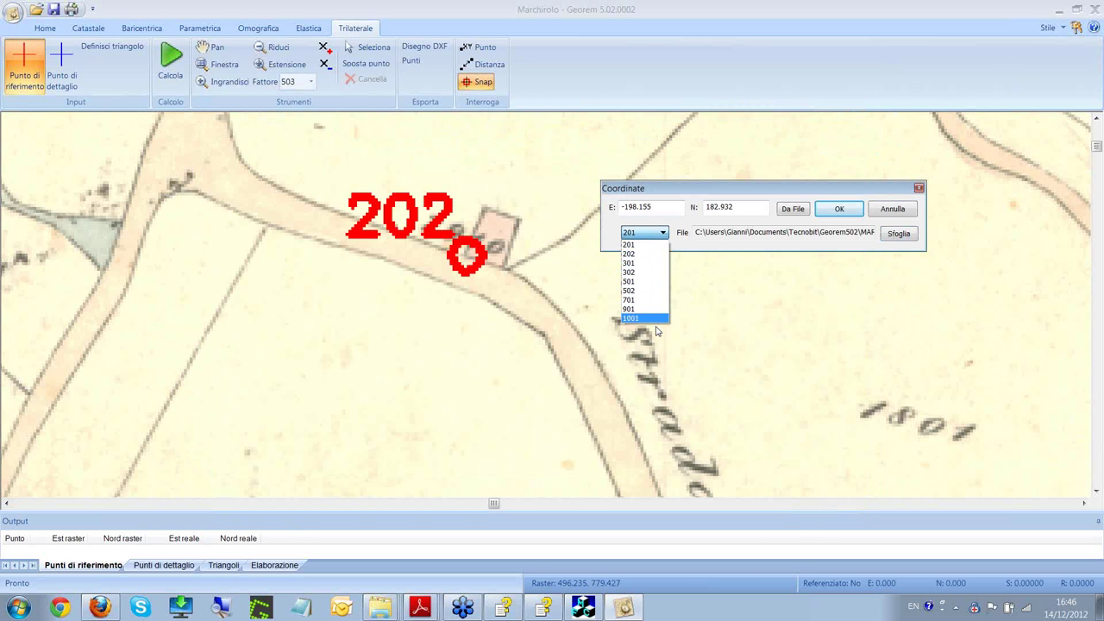
click(644, 258)
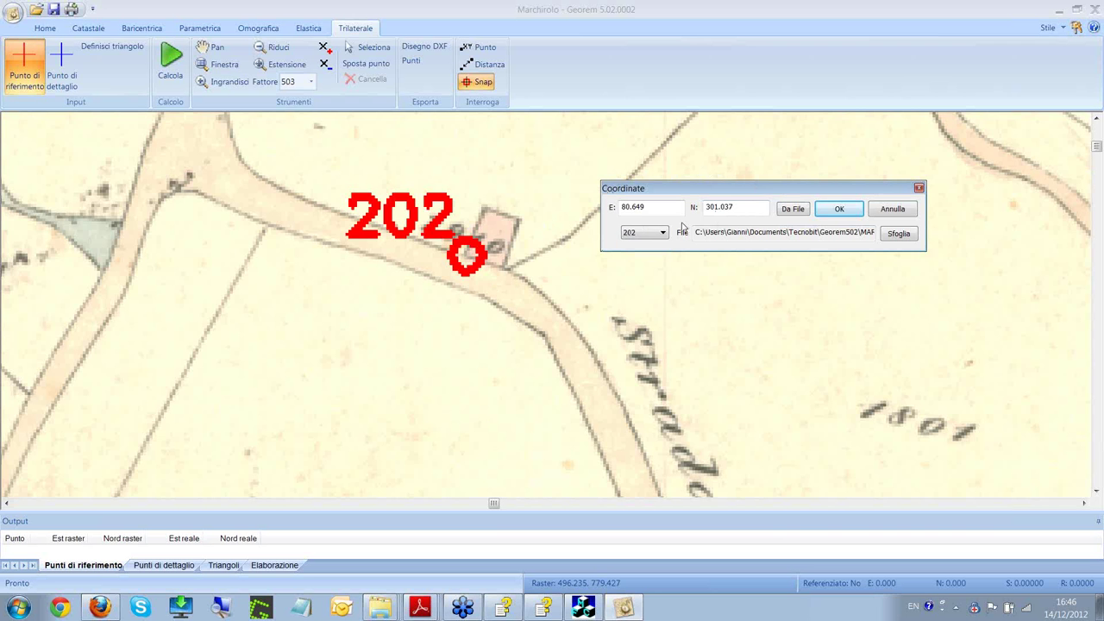
click(843, 212)
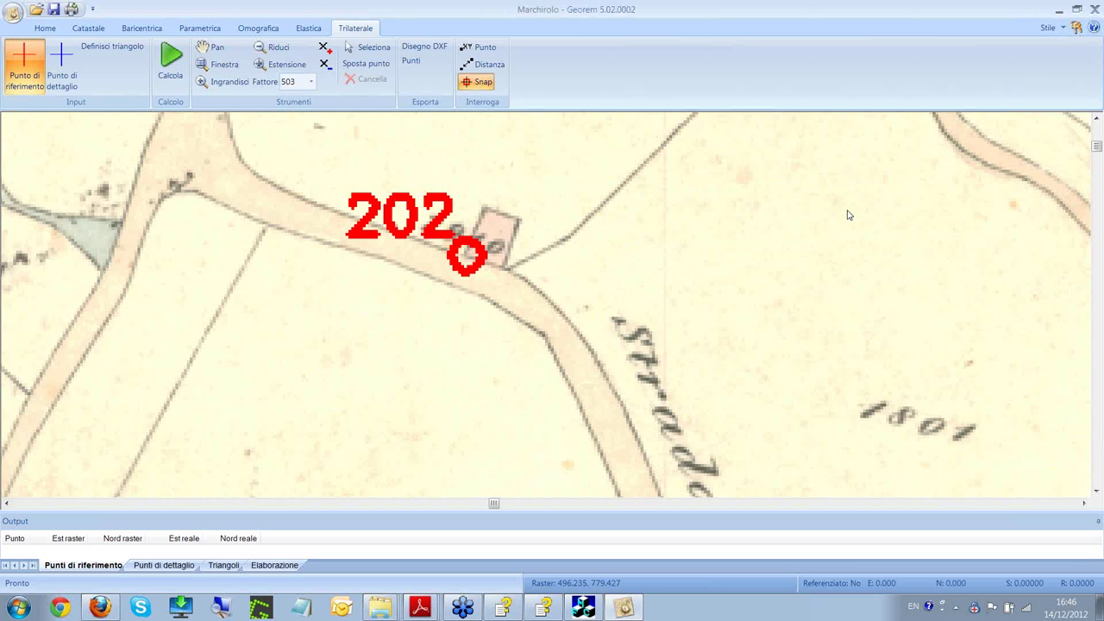
- Place a reference point at the centre of the circle marked 1001 and assign it the file coordinates of point 1001
scroll(739, 329, down, 4)
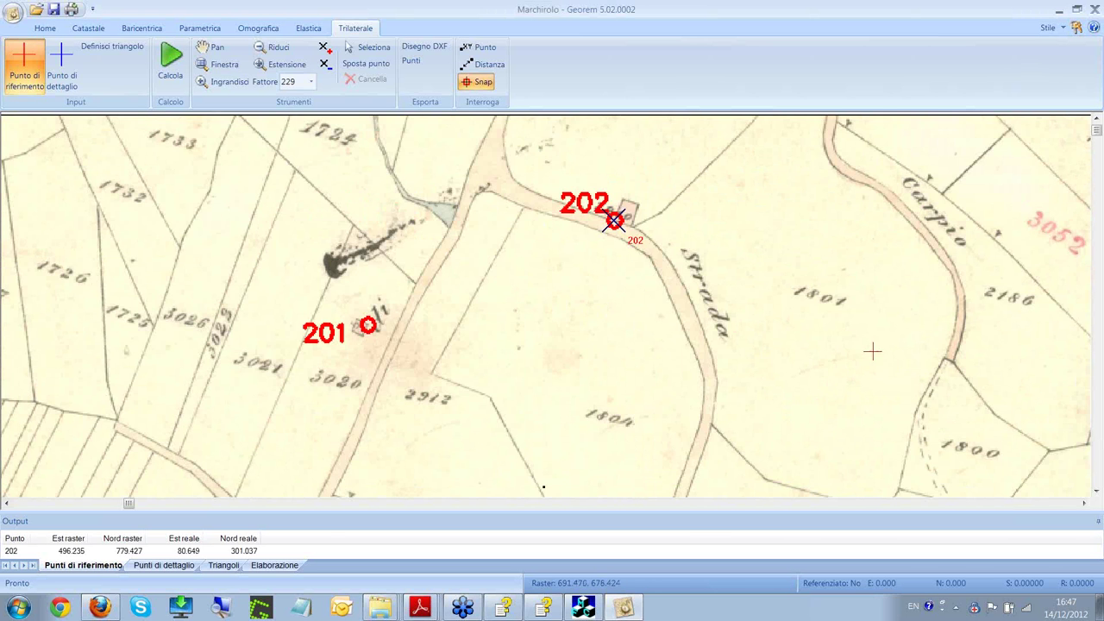
scroll(875, 345, down, 1)
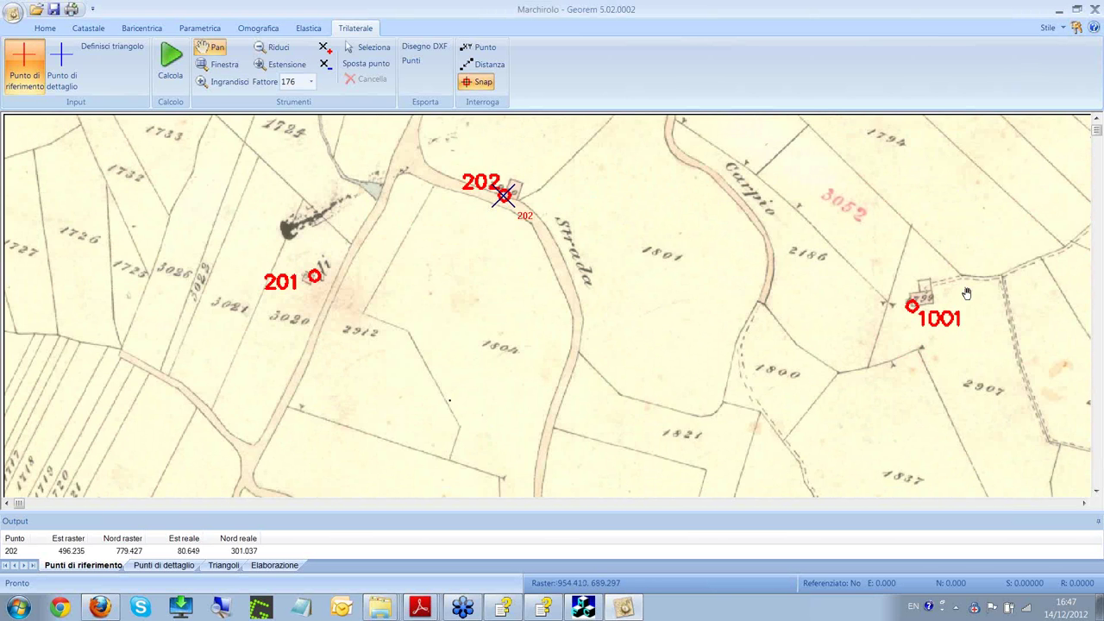
drag(966, 285, 922, 323)
scroll(919, 318, up, 5)
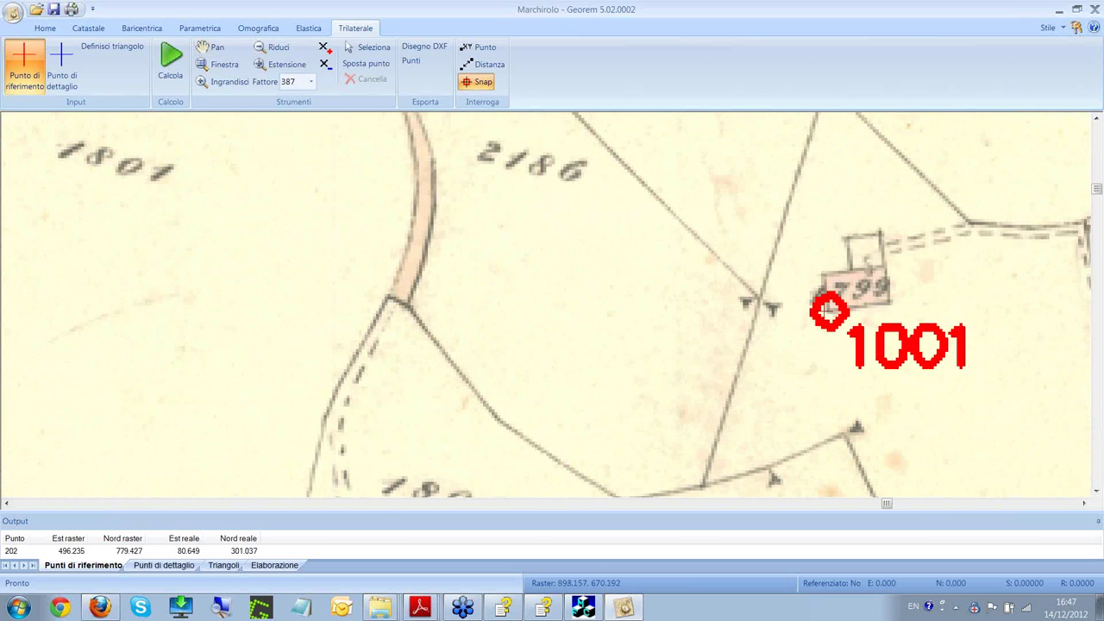
click(828, 312)
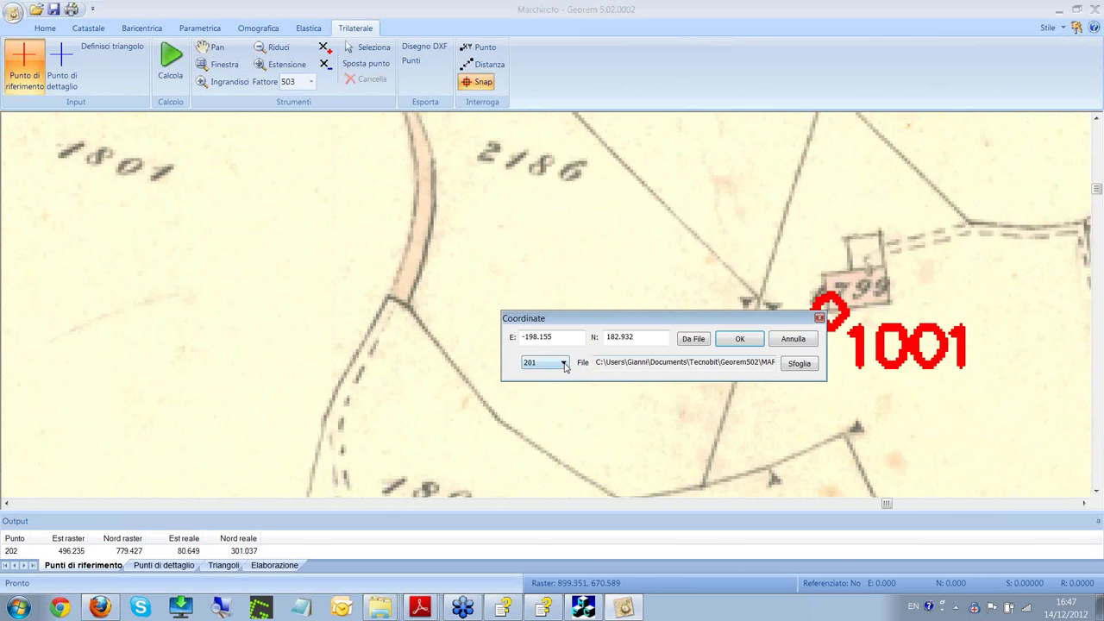
click(564, 363)
click(560, 448)
click(739, 338)
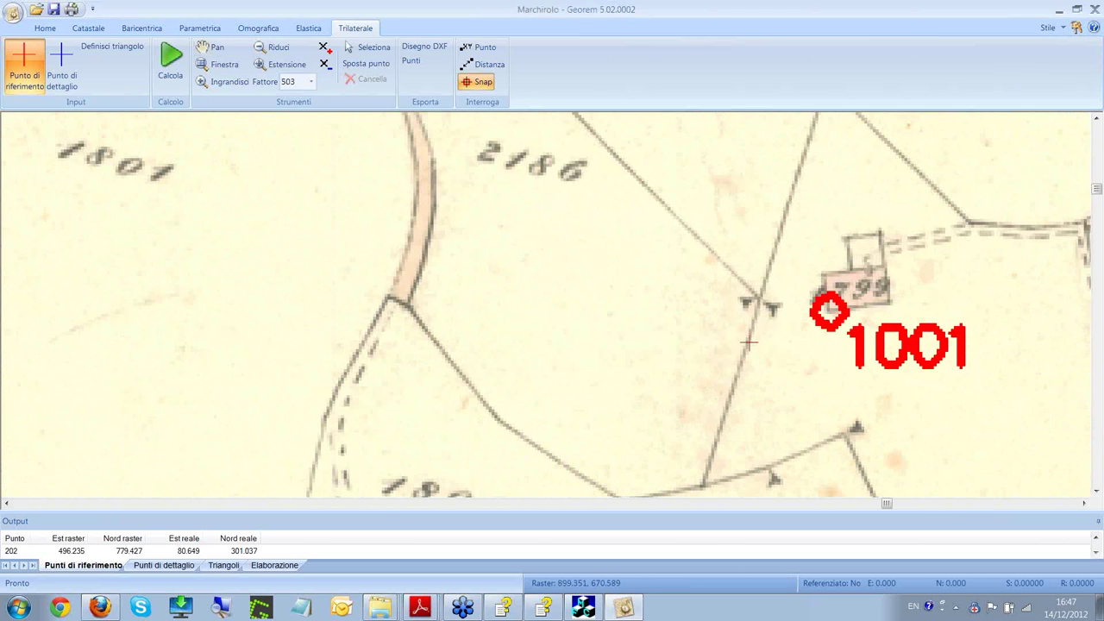
- Look over the other marked reference locations across the map, including 201, 301, 302, 501, 502 and 701
scroll(656, 382, down, 3)
scroll(608, 389, down, 6)
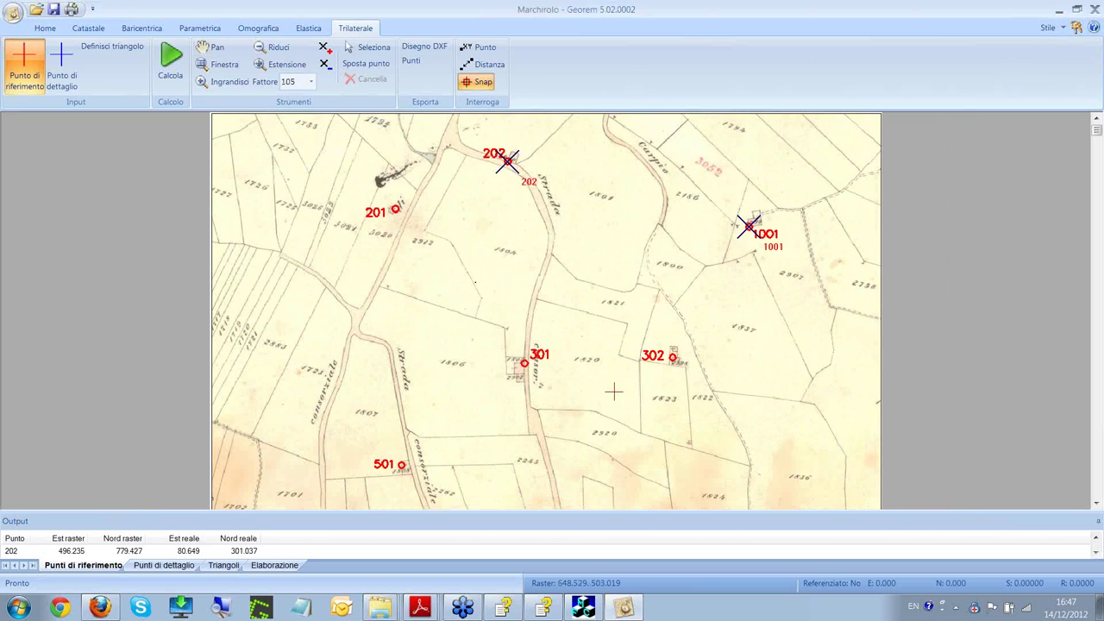
key(p)
drag(614, 406, 563, 298)
drag(624, 246, 621, 323)
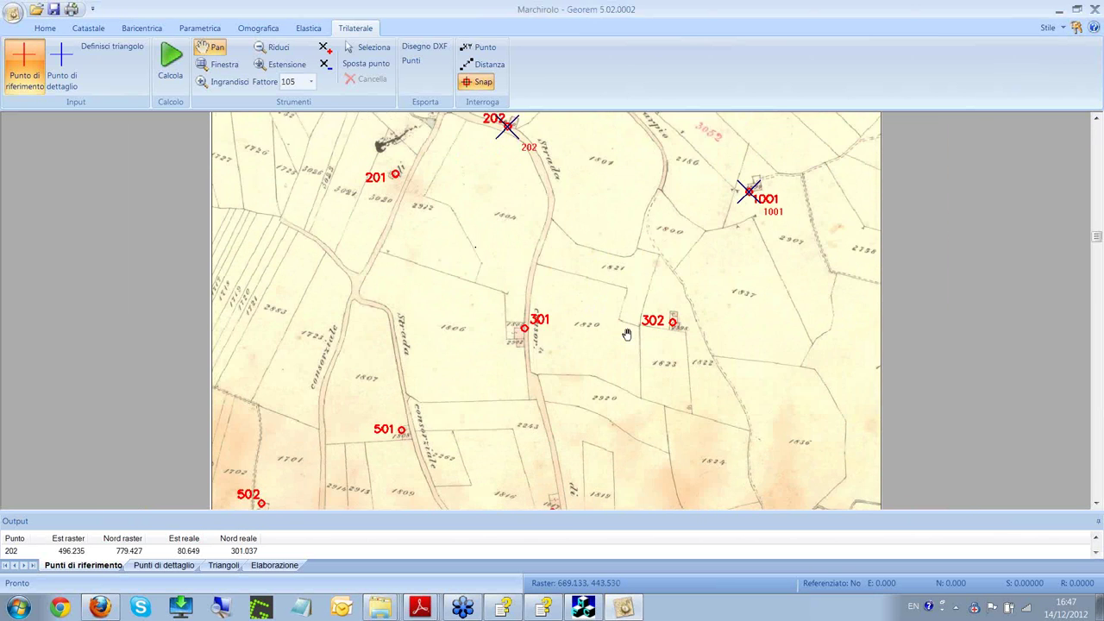
scroll(551, 377, up, 1)
scroll(552, 373, down, 1)
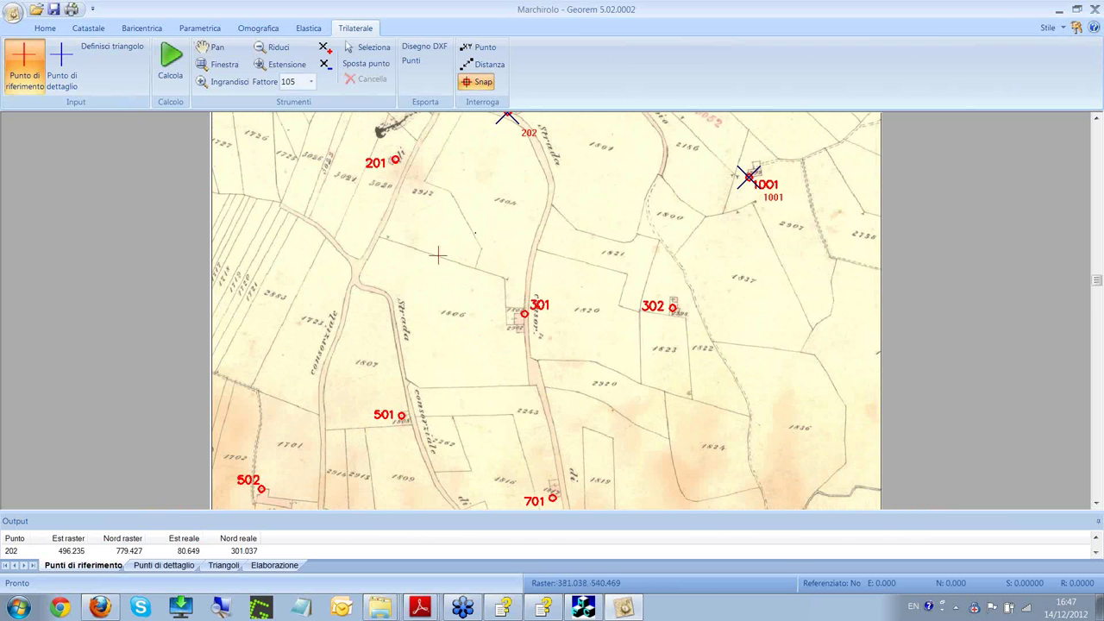
- Add two detail points of the Inquadramento type, without contour, at the two ends of parcel 1806's northern boundary line
click(61, 66)
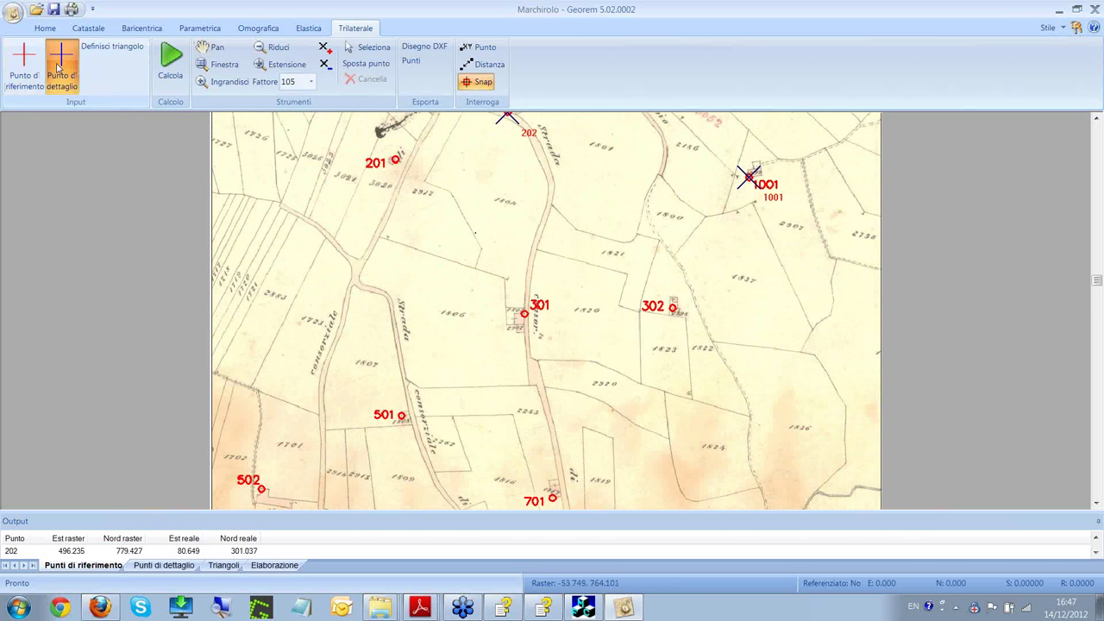
scroll(394, 239, up, 2)
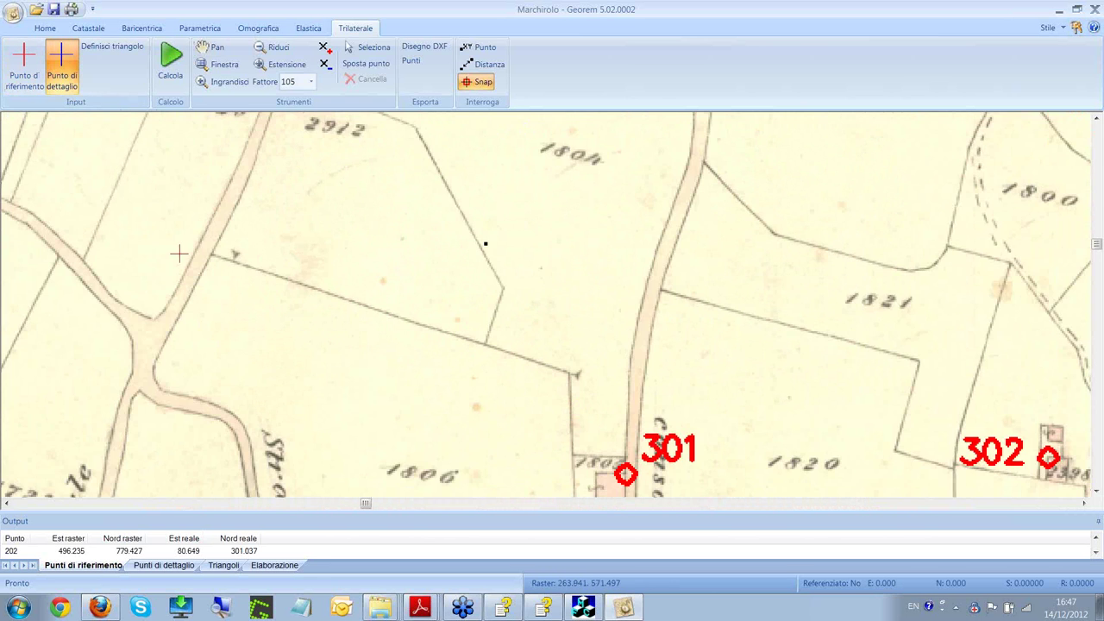
scroll(177, 251, up, 1)
click(231, 262)
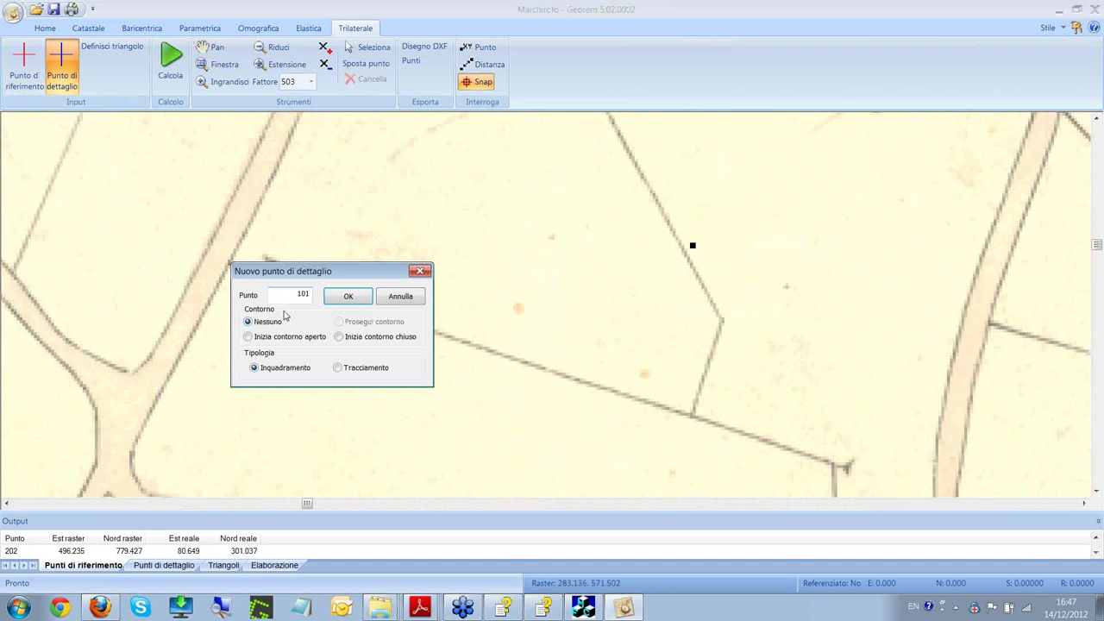
click(337, 296)
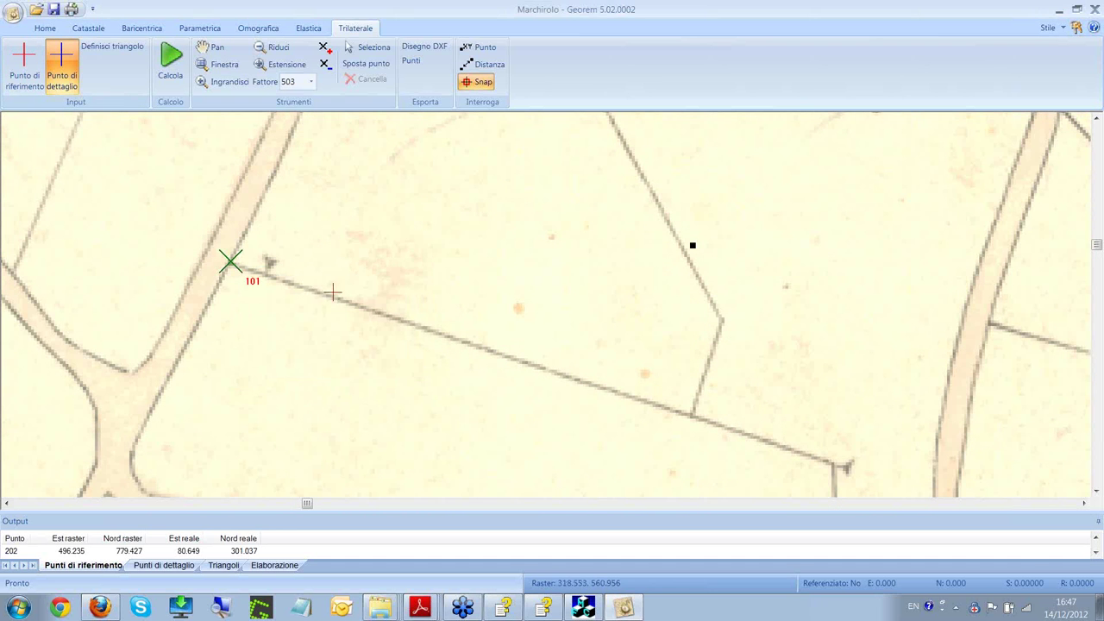
click(835, 464)
click(954, 500)
scroll(628, 362, down, 2)
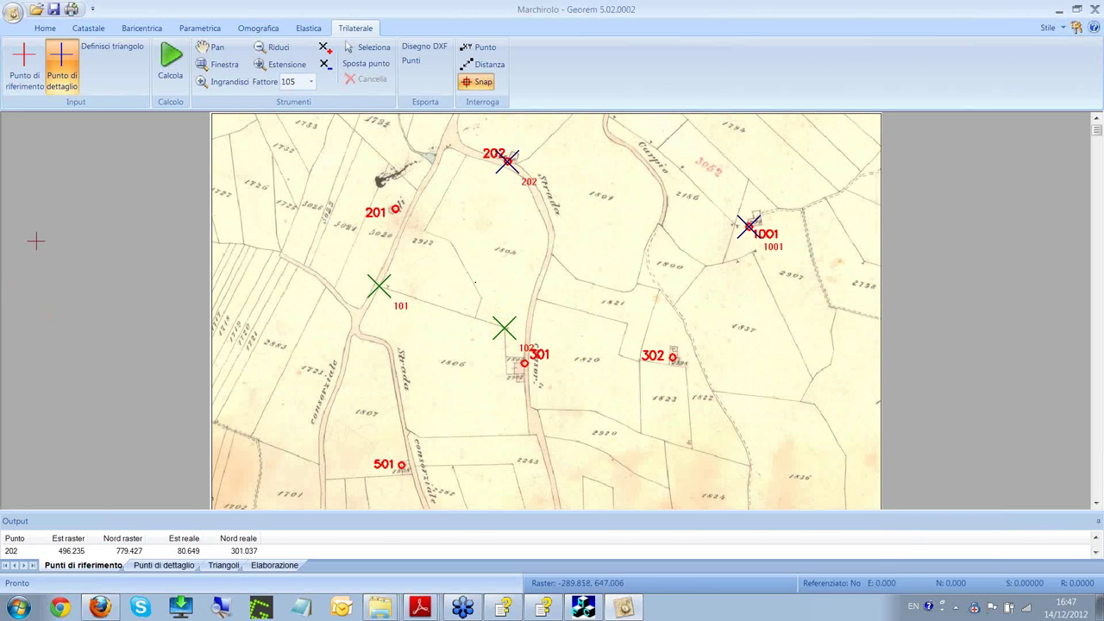
- Open the prepared project Marchirolo.gmp from the Georem502 folder and reduce the size of its point symbols
click(14, 16)
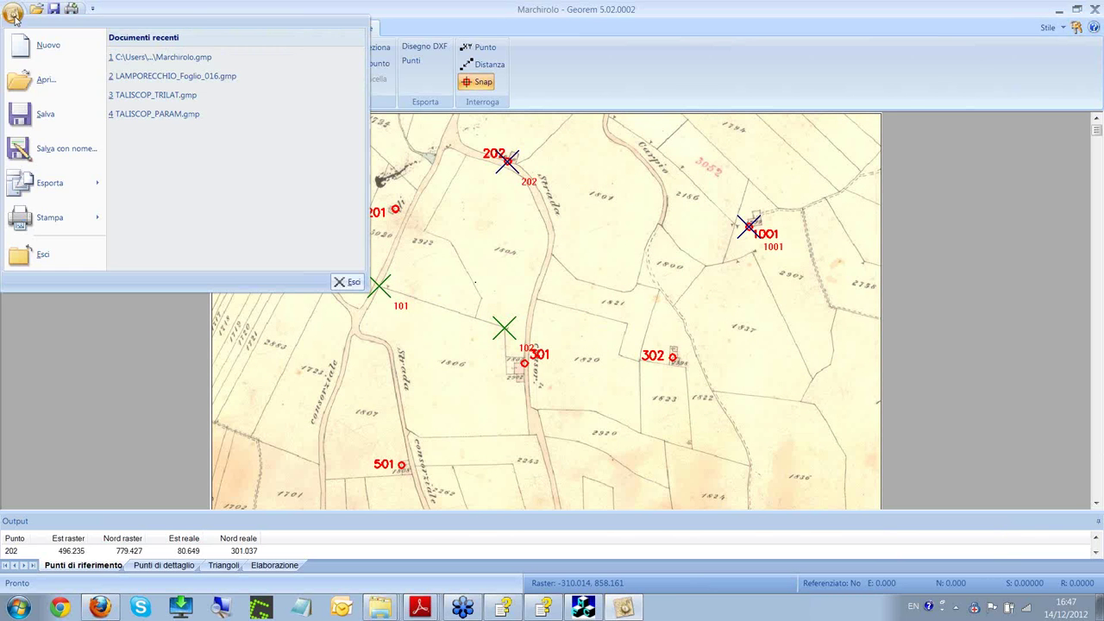
click(28, 86)
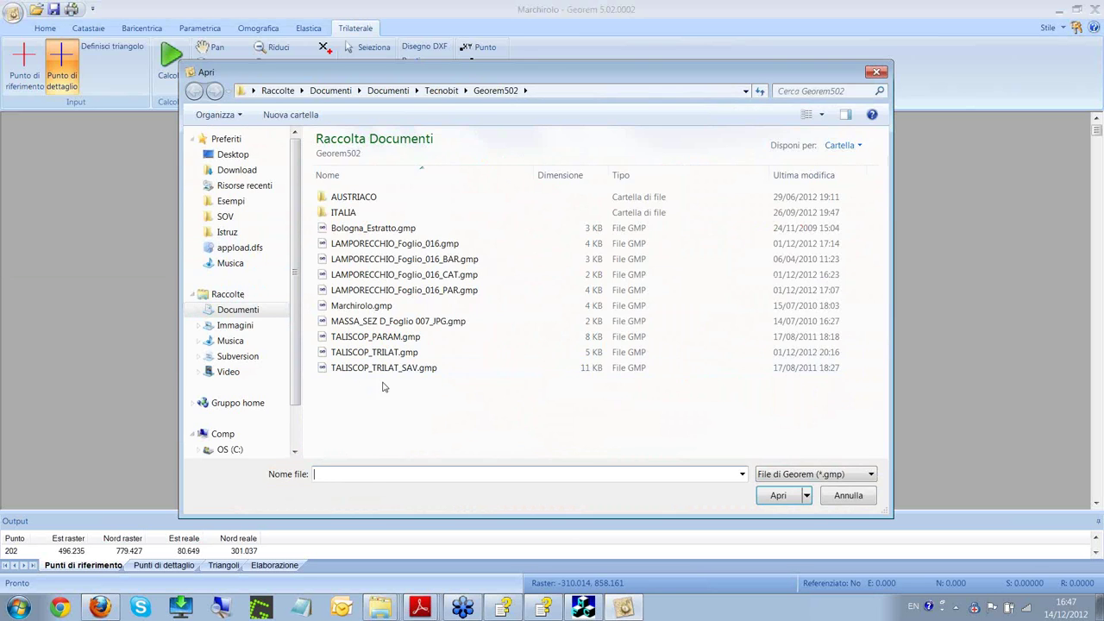
double_click(362, 305)
click(578, 338)
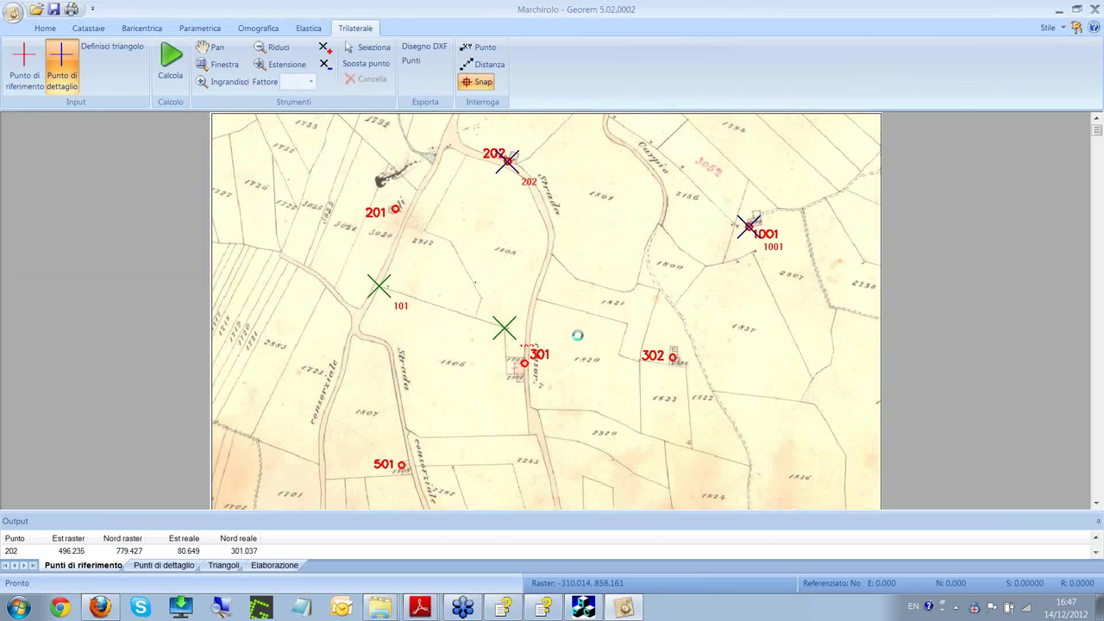
click(324, 67)
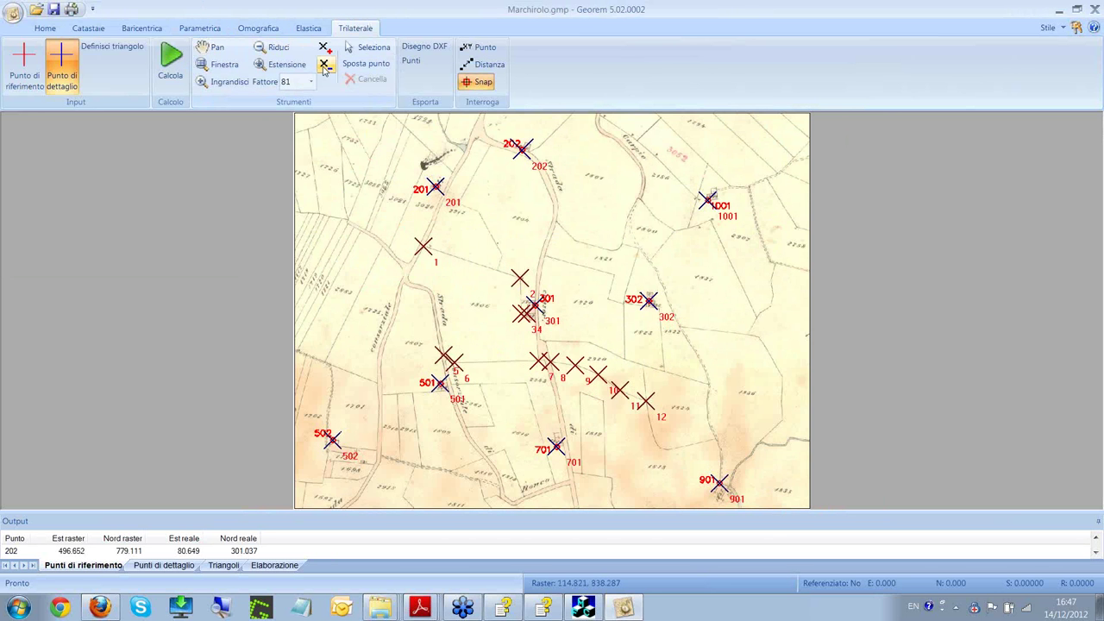
click(327, 71)
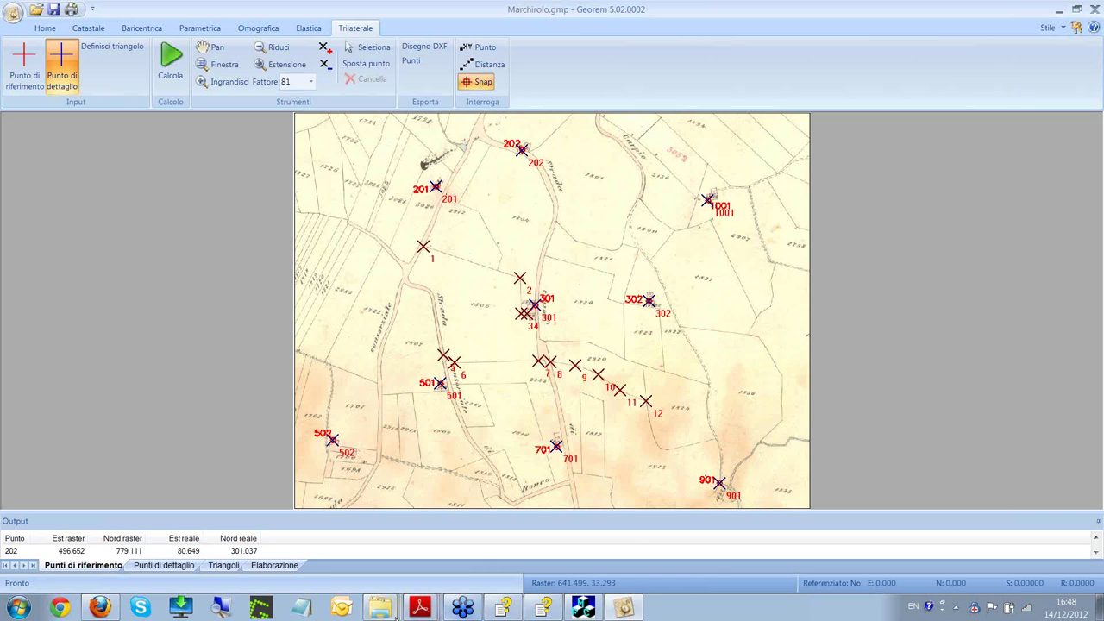
- Switch to the Demo folder and play TRILATERALE.mov to examine how trilateral georeferencing works
mouse_move(380, 609)
click(326, 532)
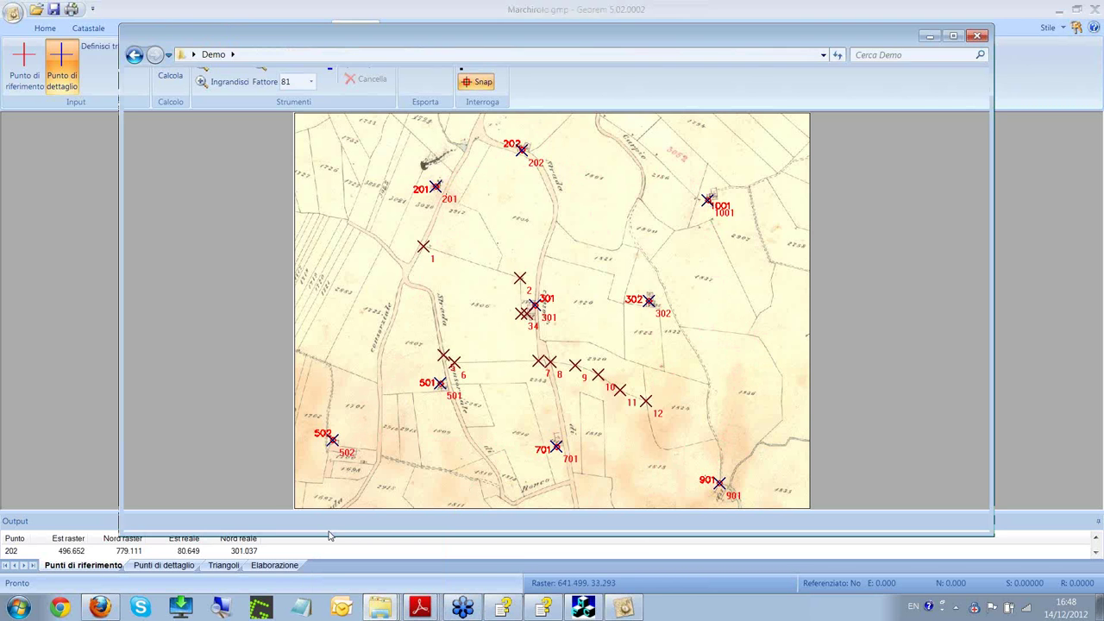
click(359, 418)
scroll(359, 418, down, 3)
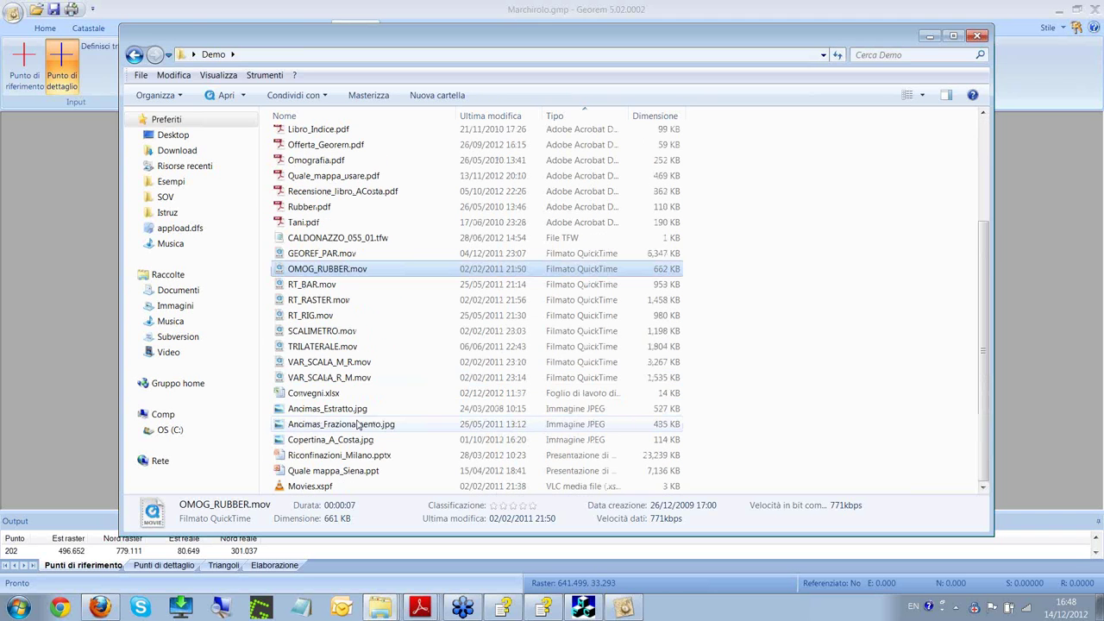
click(353, 348)
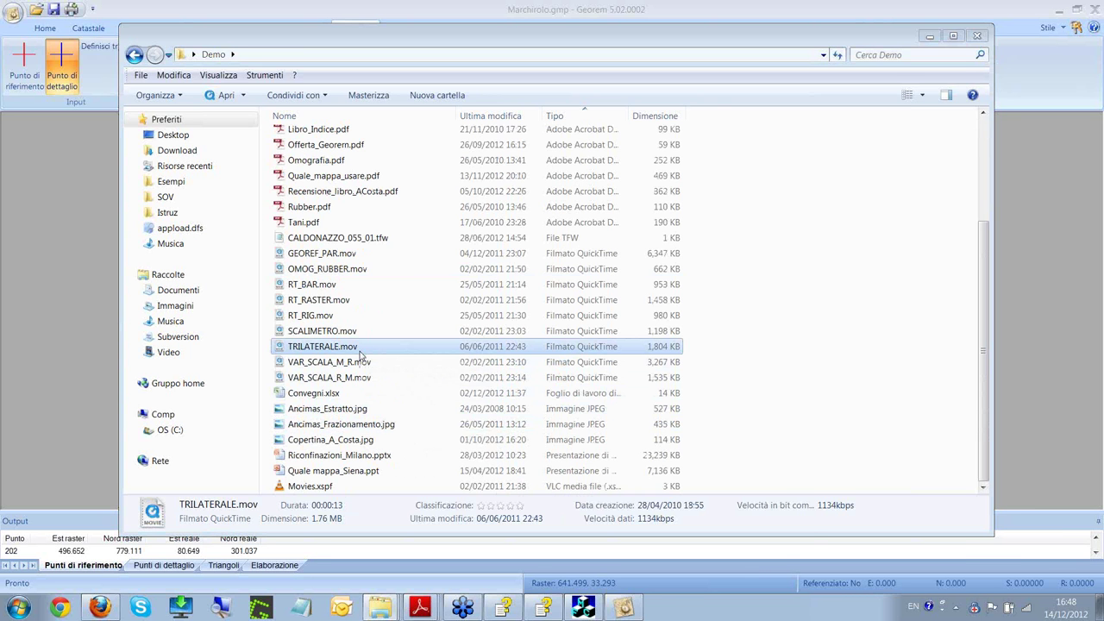
double_click(360, 354)
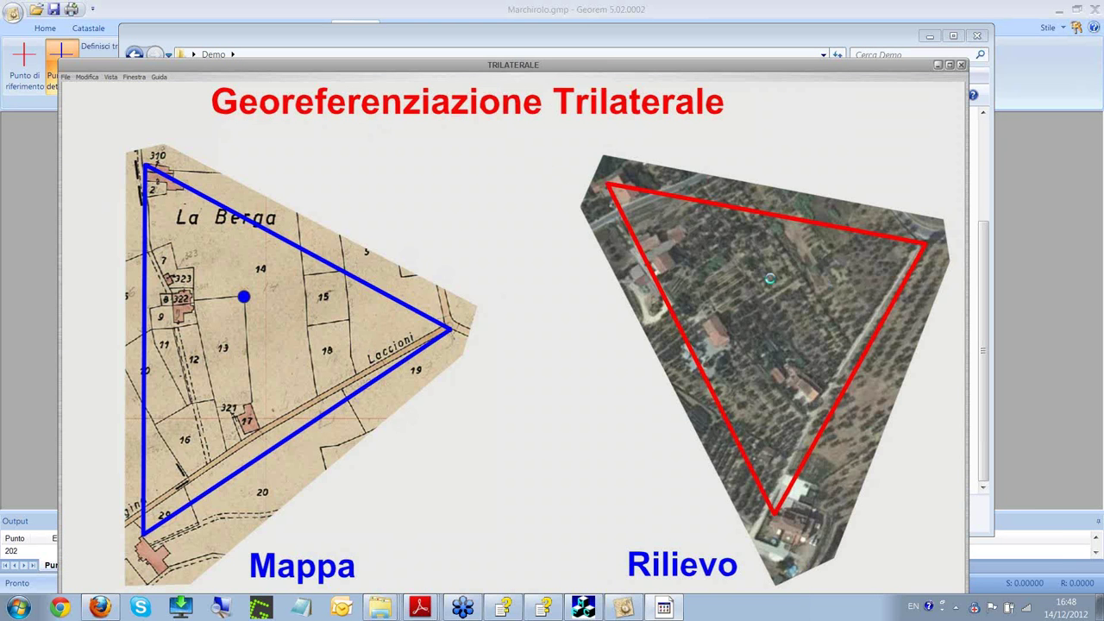
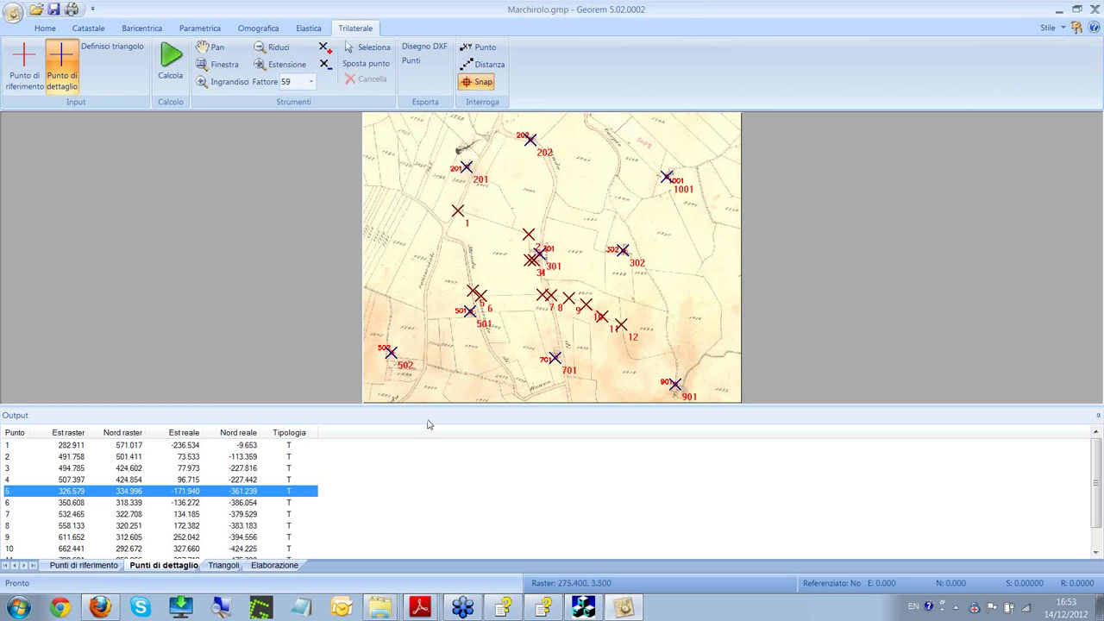
- Shrink the output area and export the georeferenced map as Marchirolo.dxf, replacing the existing file
drag(424, 403, 425, 457)
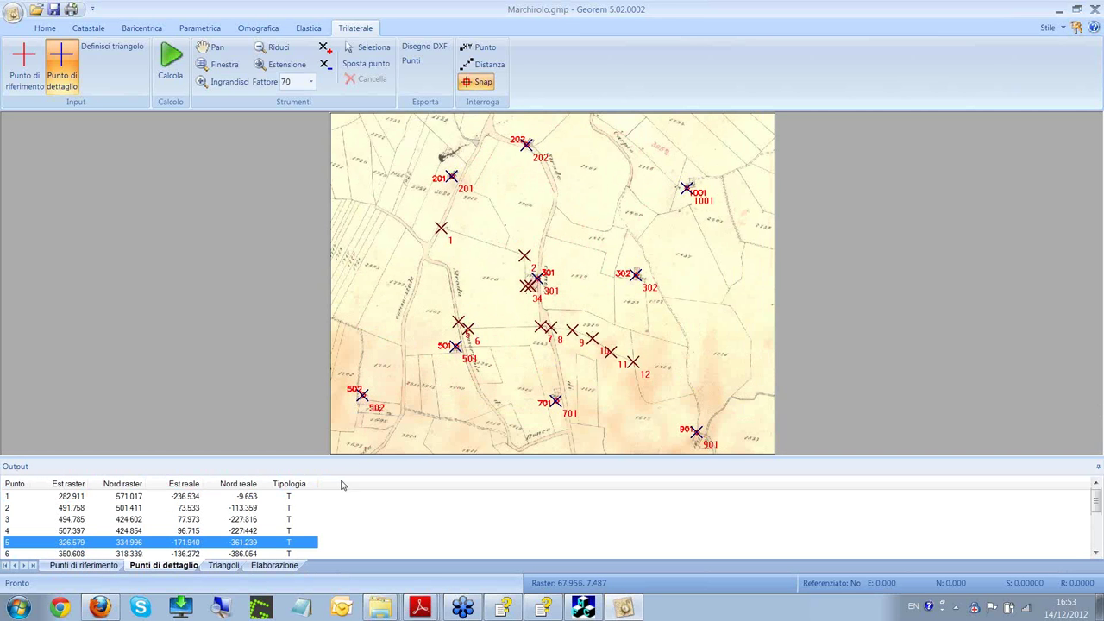
click(428, 48)
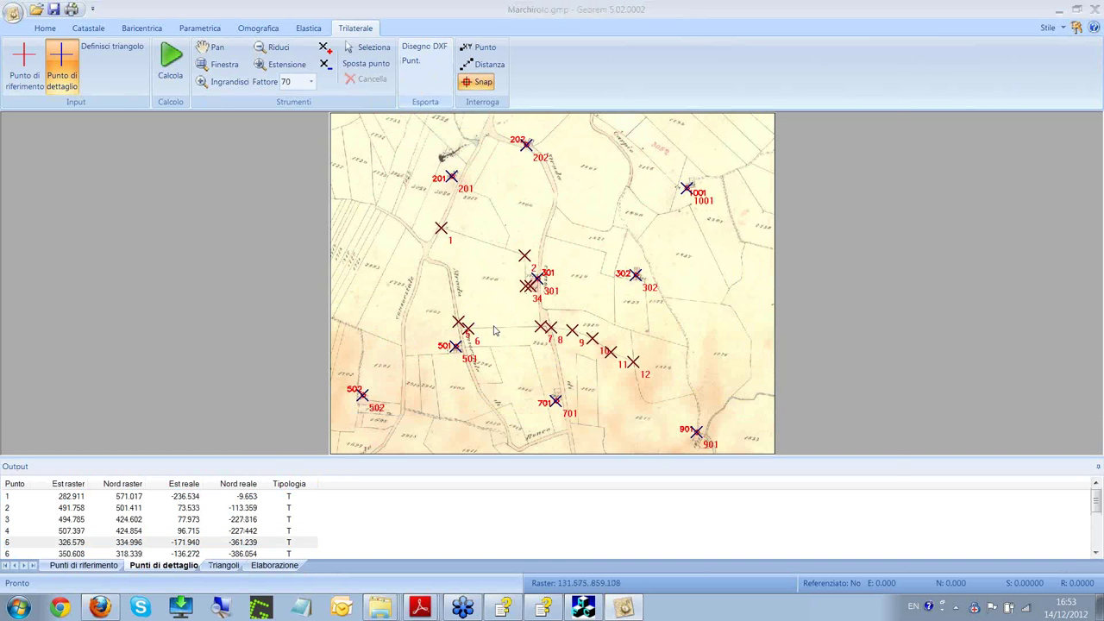
click(780, 496)
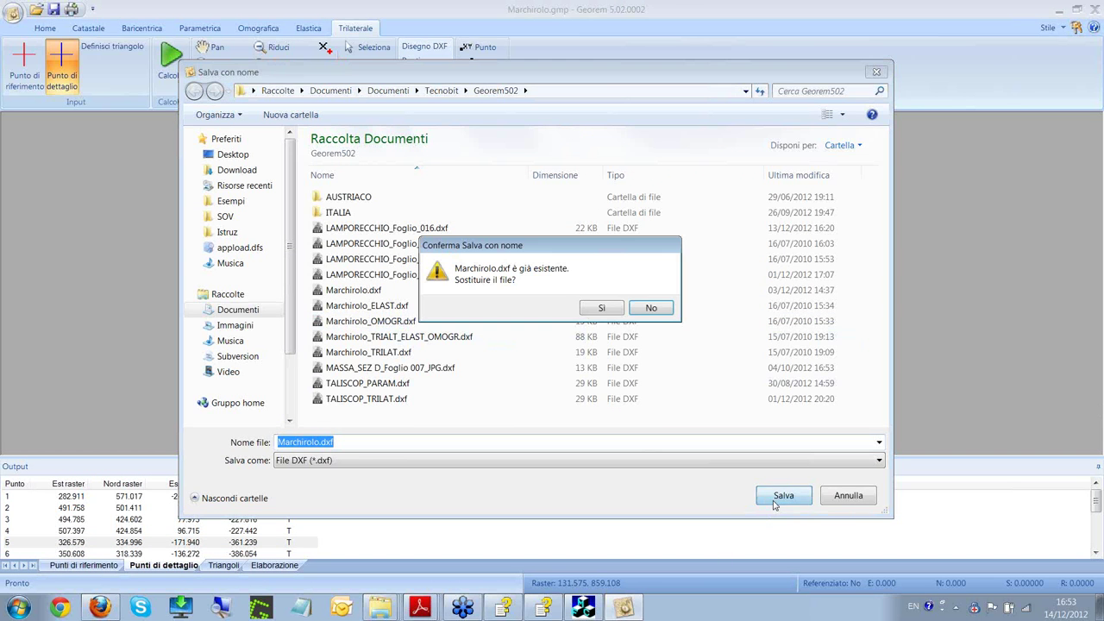
click(619, 315)
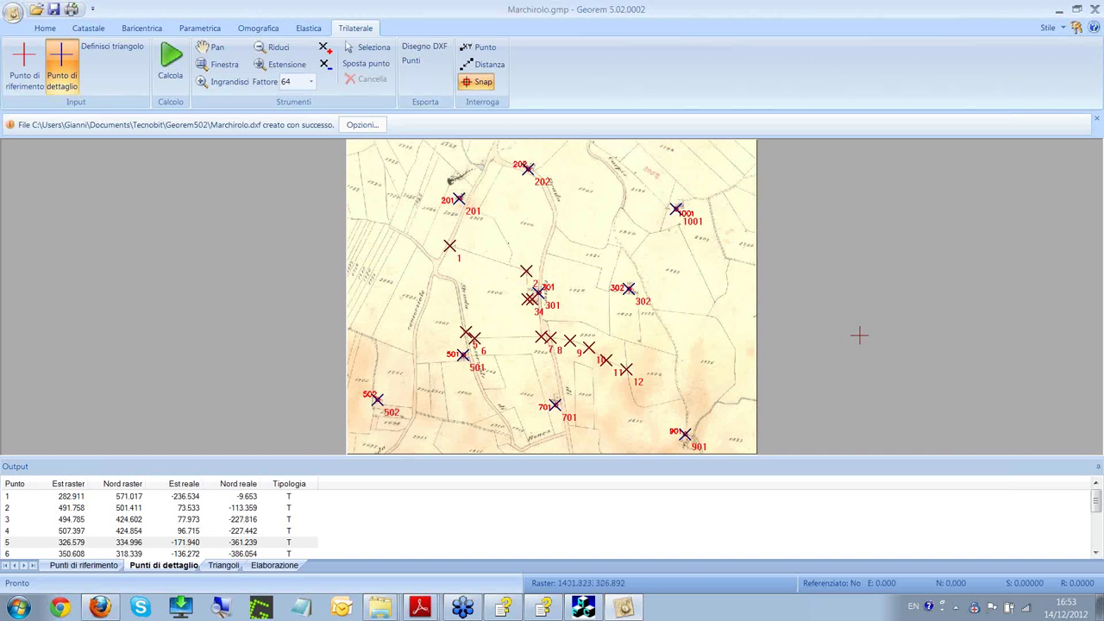
- Open the exported Marchirolo.dxf in ZWCAD and turn off the Mappa layer
click(362, 126)
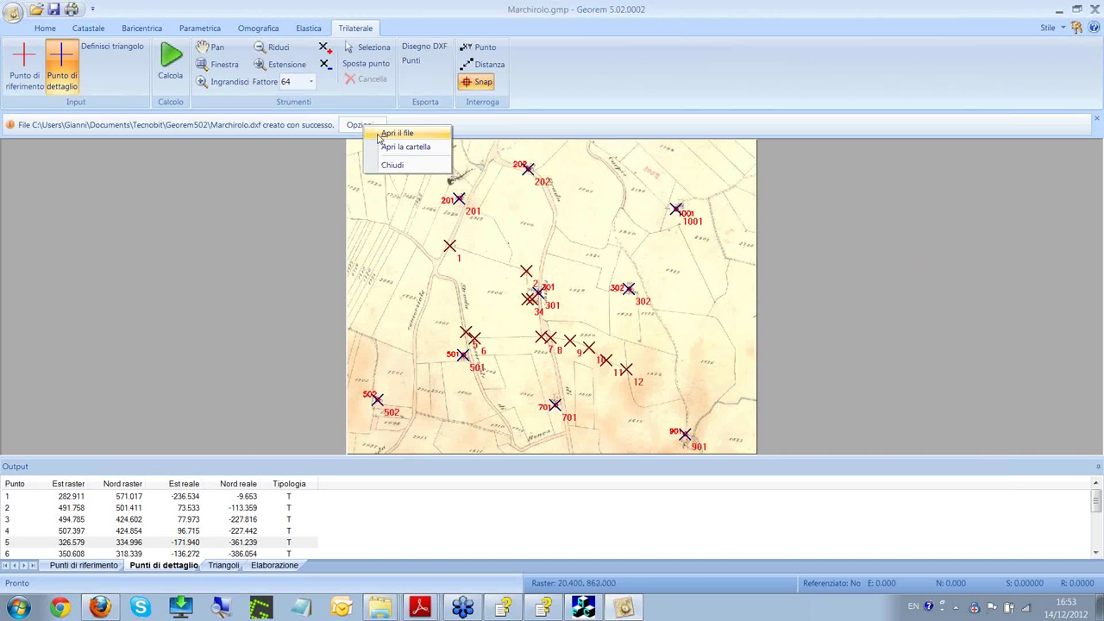
click(379, 135)
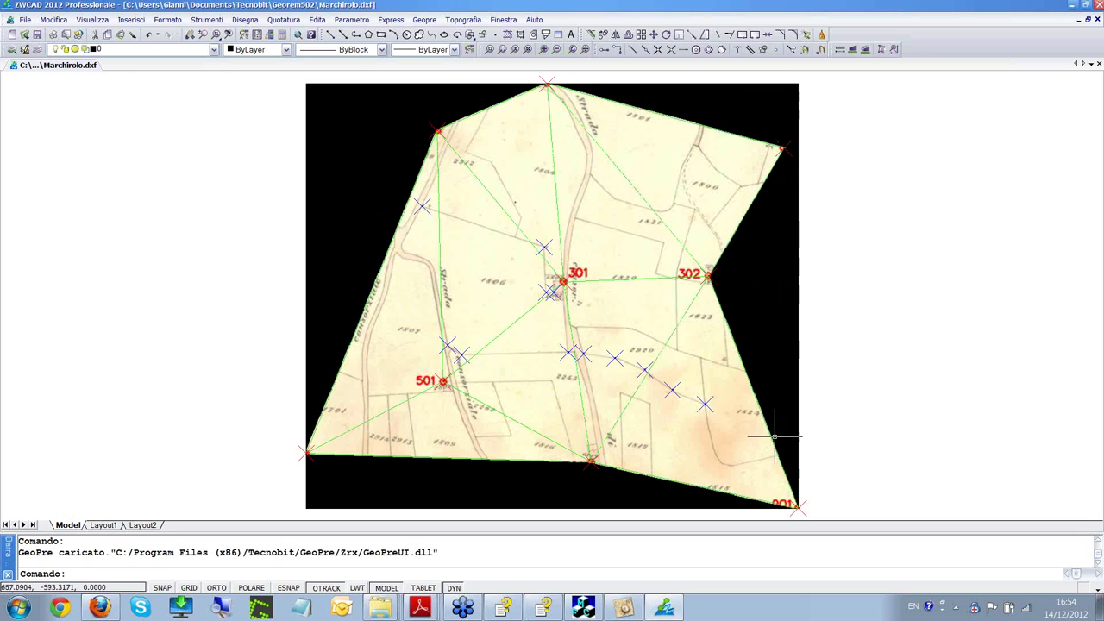
click(214, 49)
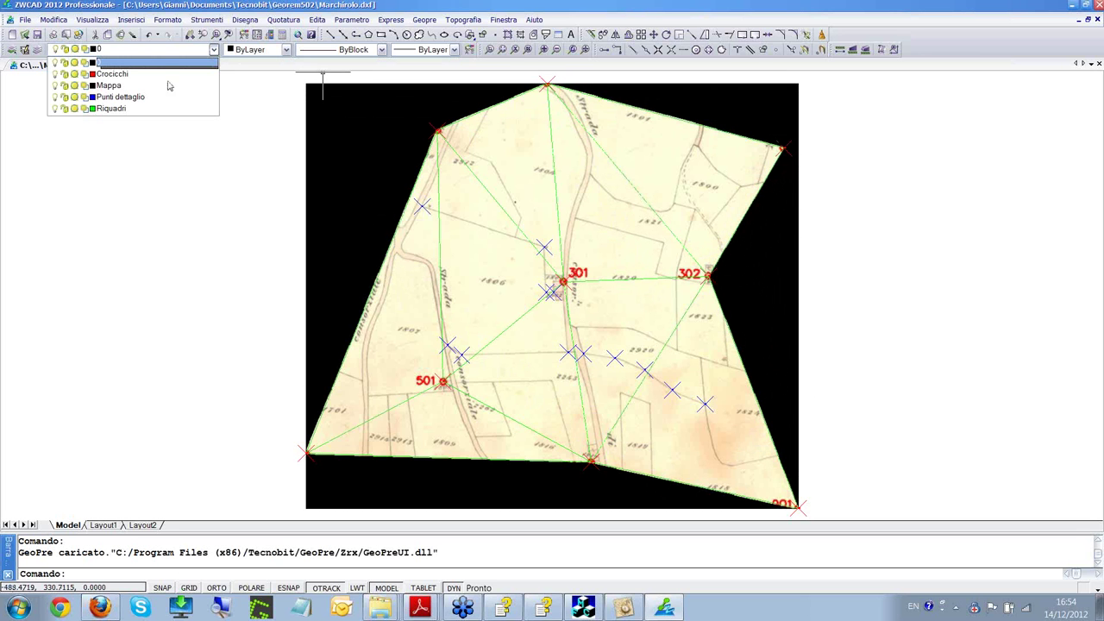
click(55, 86)
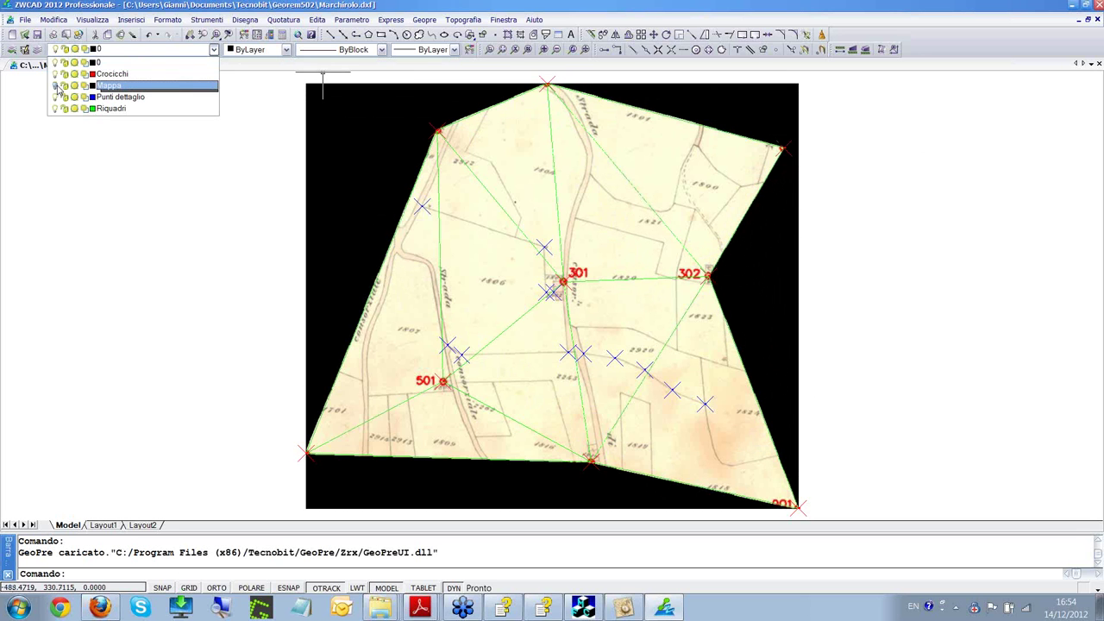
click(281, 7)
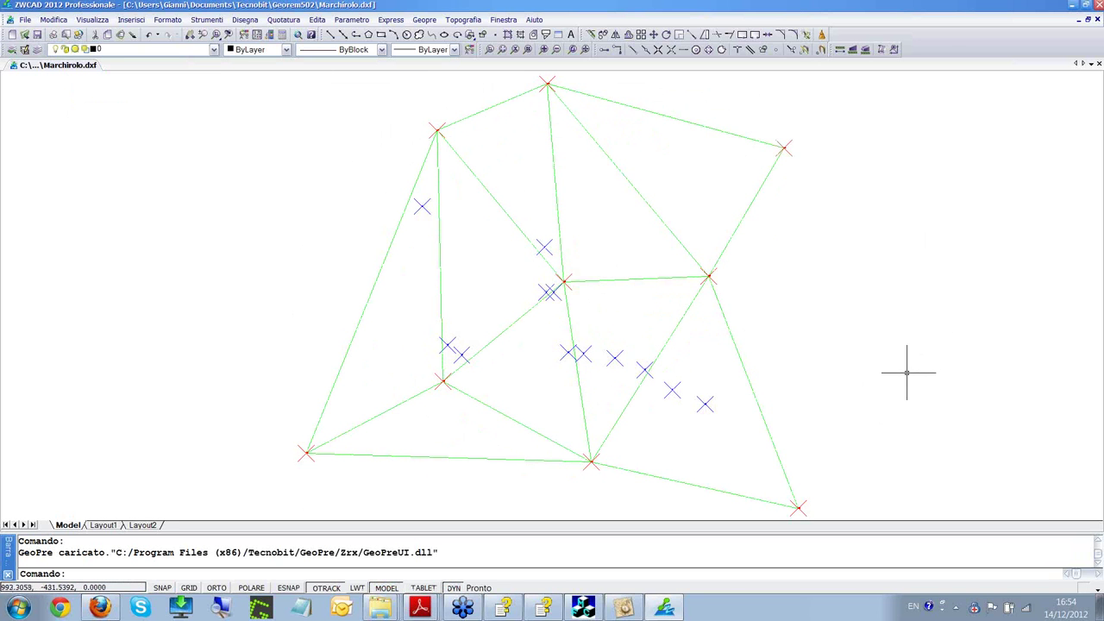
- Turn the Mappa layer back on in the exported Marchirolo drawing and compare it with the map in Georem
click(214, 50)
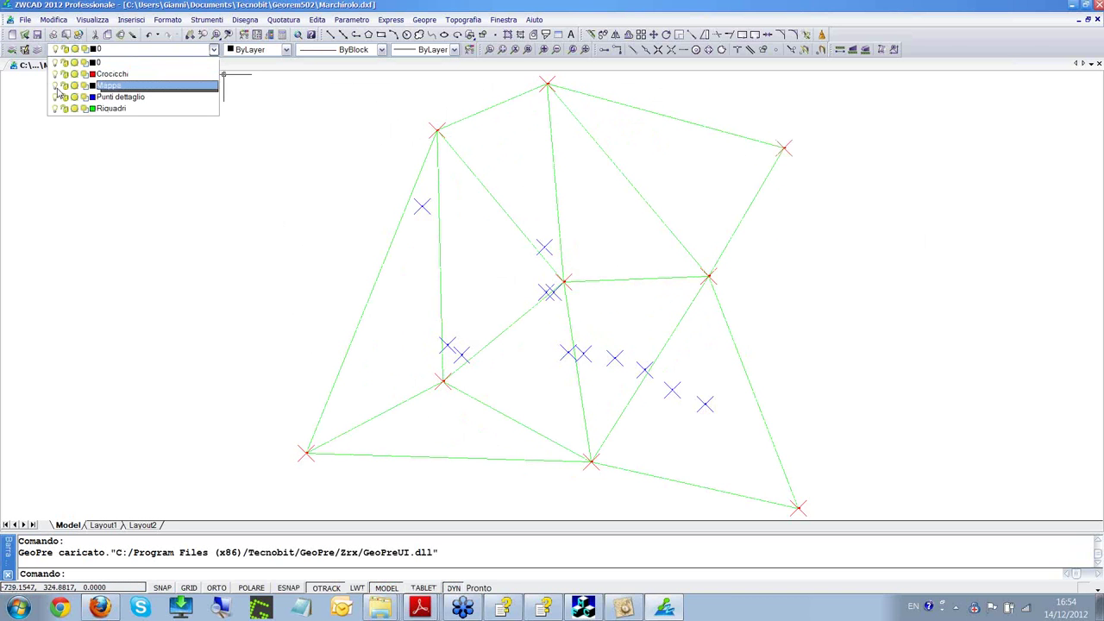
click(55, 86)
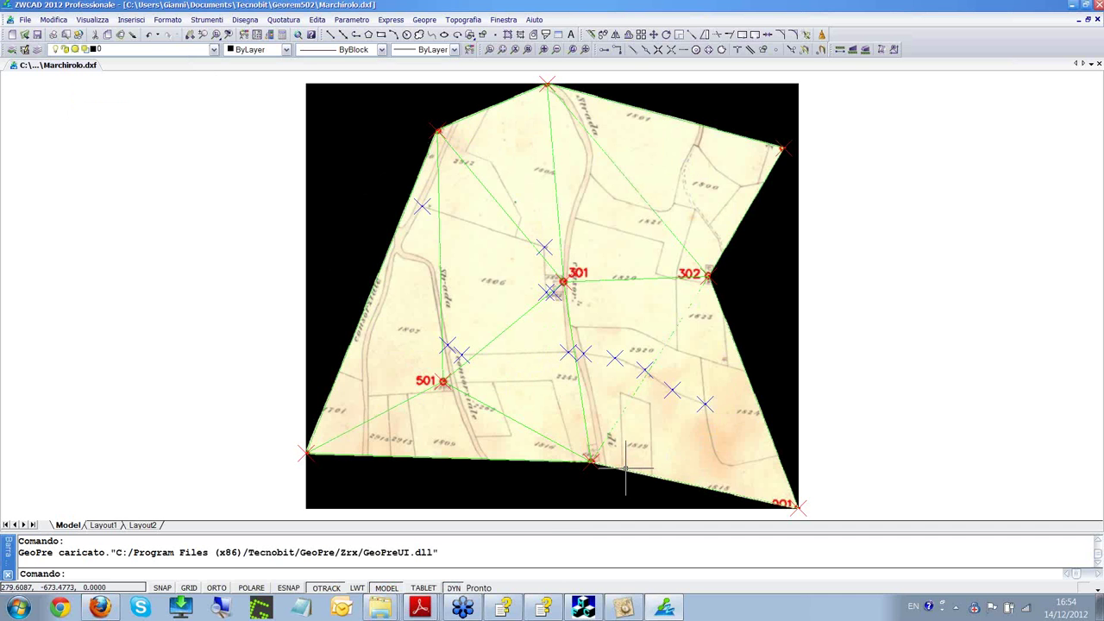
click(623, 608)
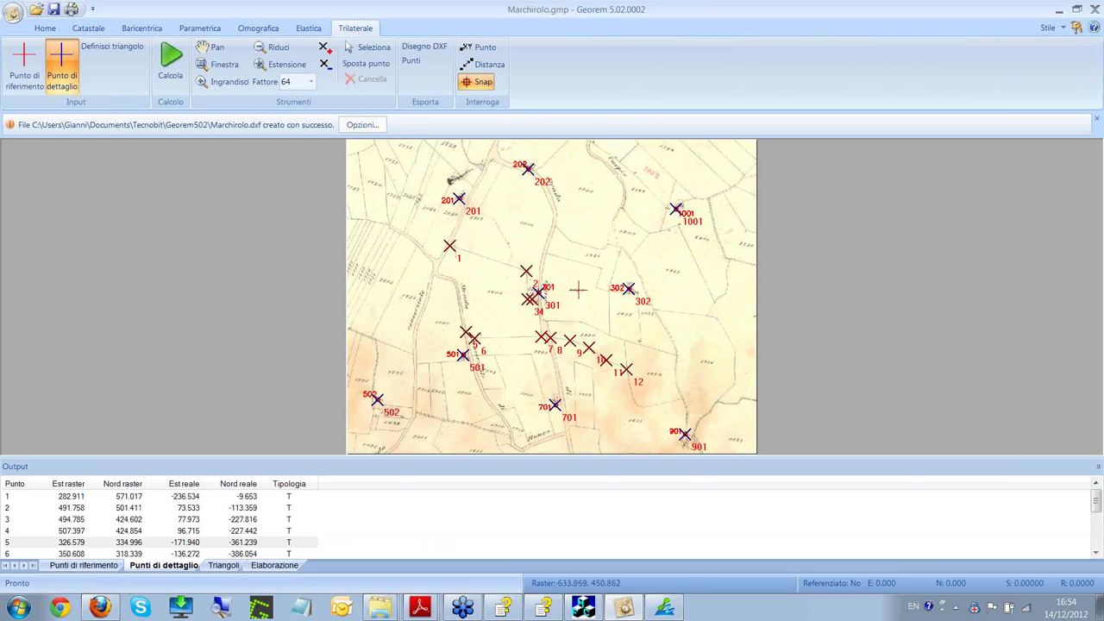
click(664, 607)
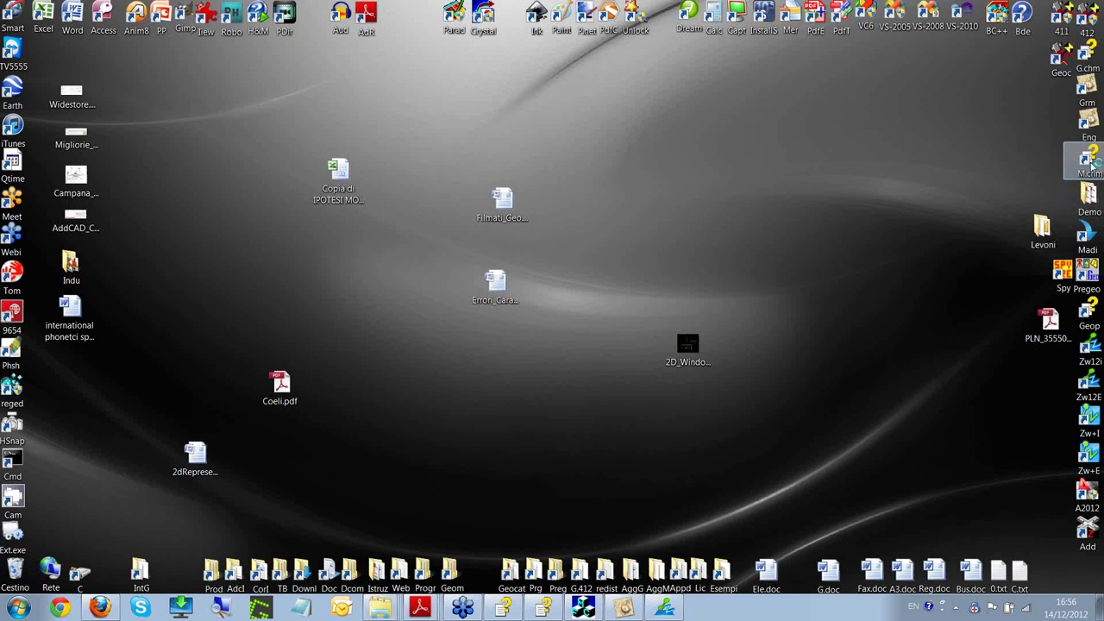
- Open the Georem guide from the desktop and examine the Parametrica topic under Georeferenziazioni, down to the photos of the surveyed framing points
double_click(1090, 162)
click(16, 104)
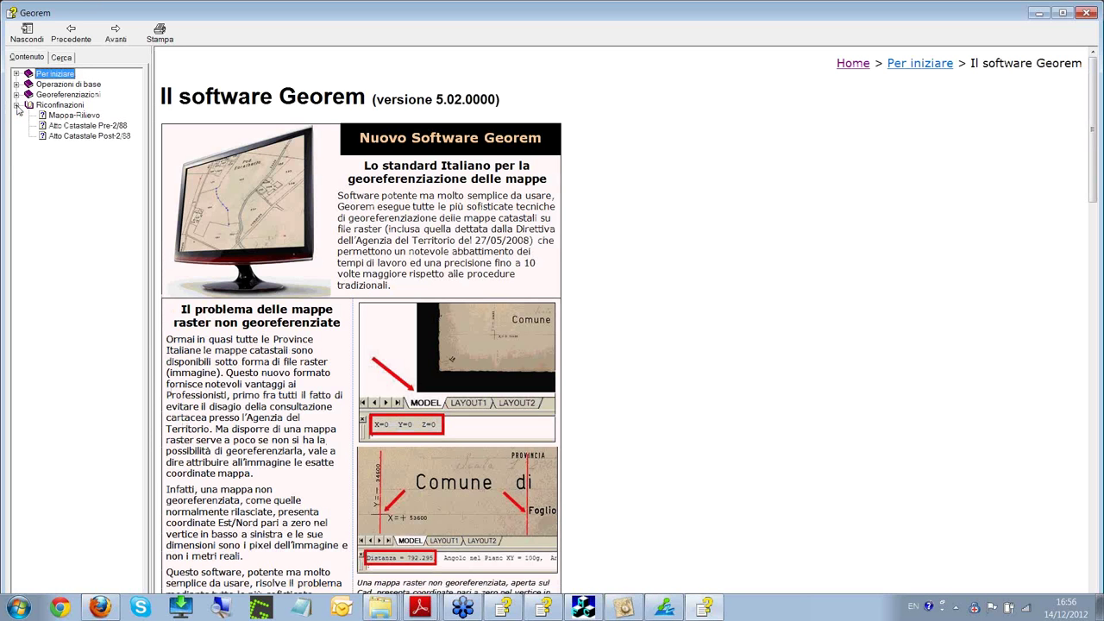
click(16, 94)
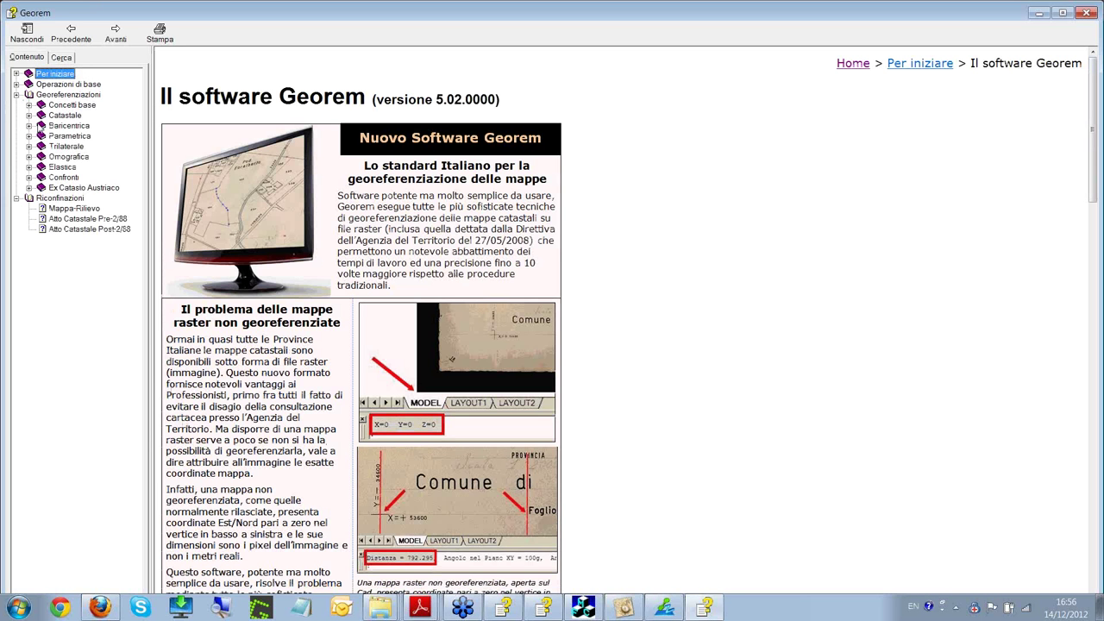
click(29, 135)
click(67, 136)
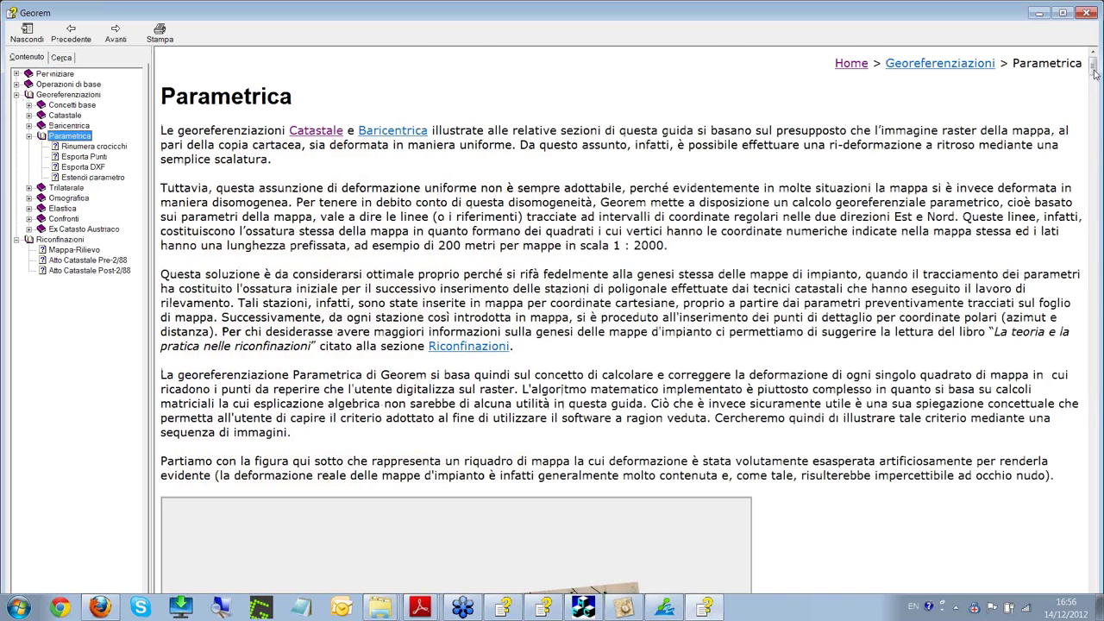
drag(1094, 73, 1094, 250)
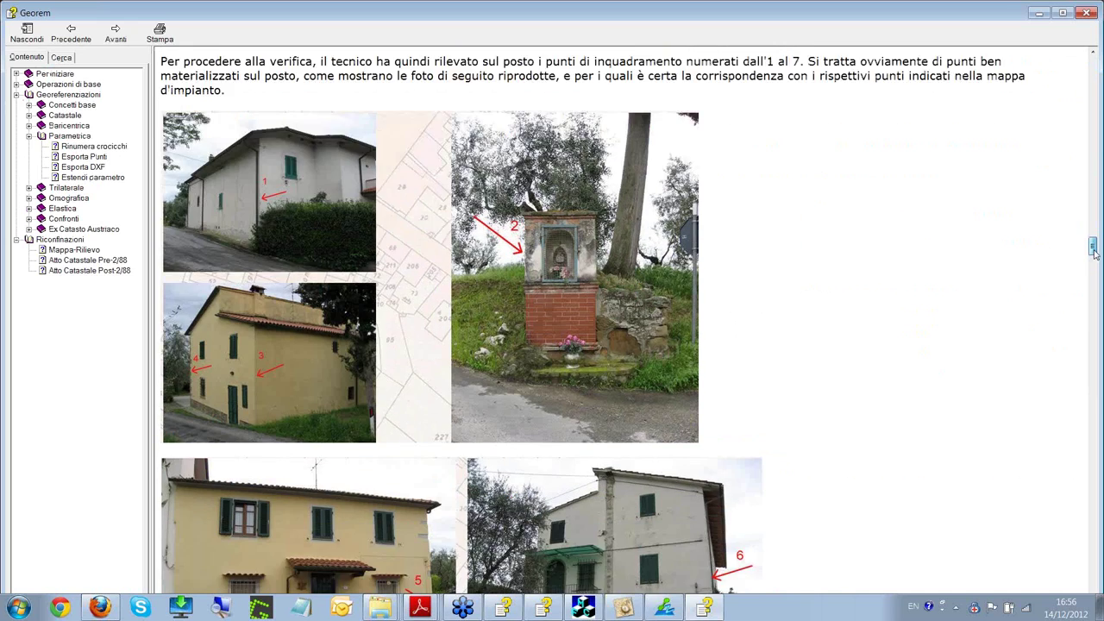
scroll(1094, 250, down, 2)
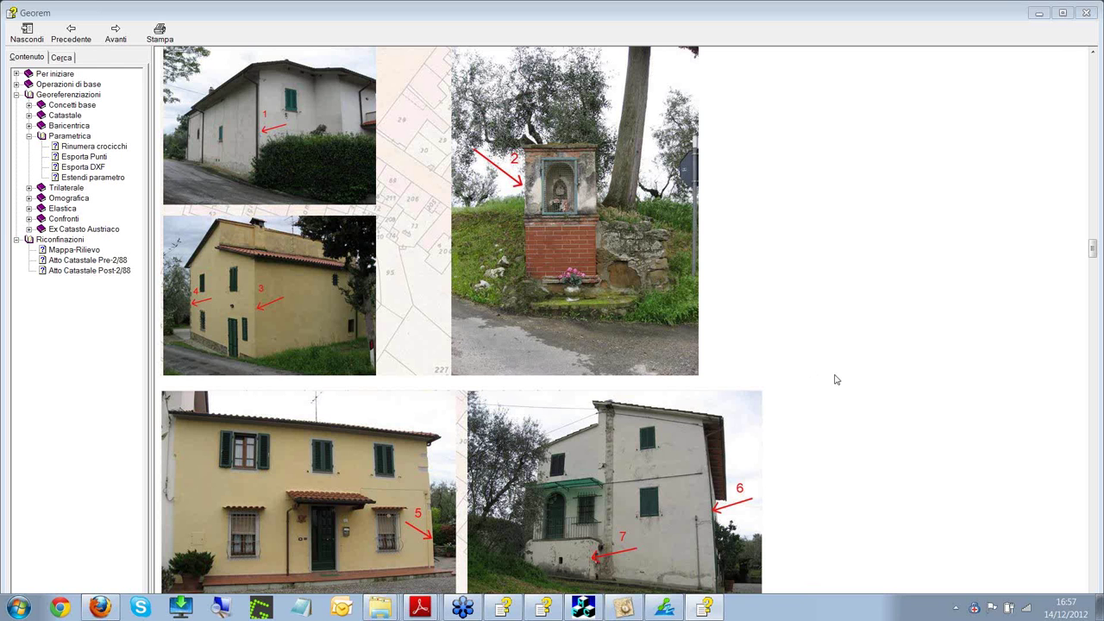
- Switch to Georem, open the project LAMPORECCHIO_Foglio_016_PAR.gmp and bring up the Parametrica georeferencing tools
click(623, 607)
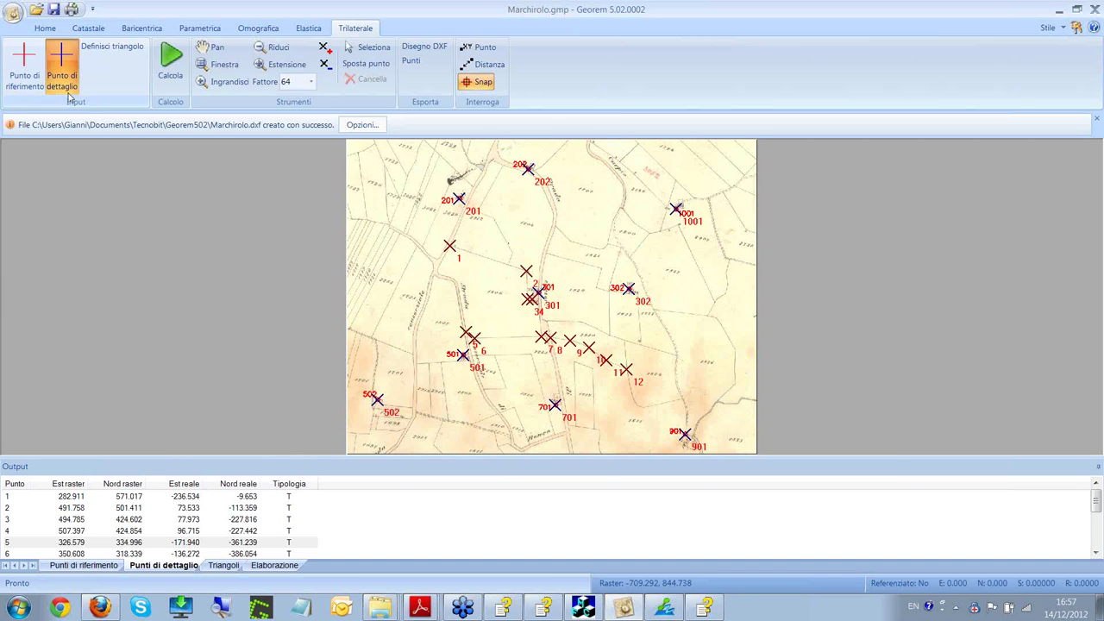
click(13, 14)
click(47, 83)
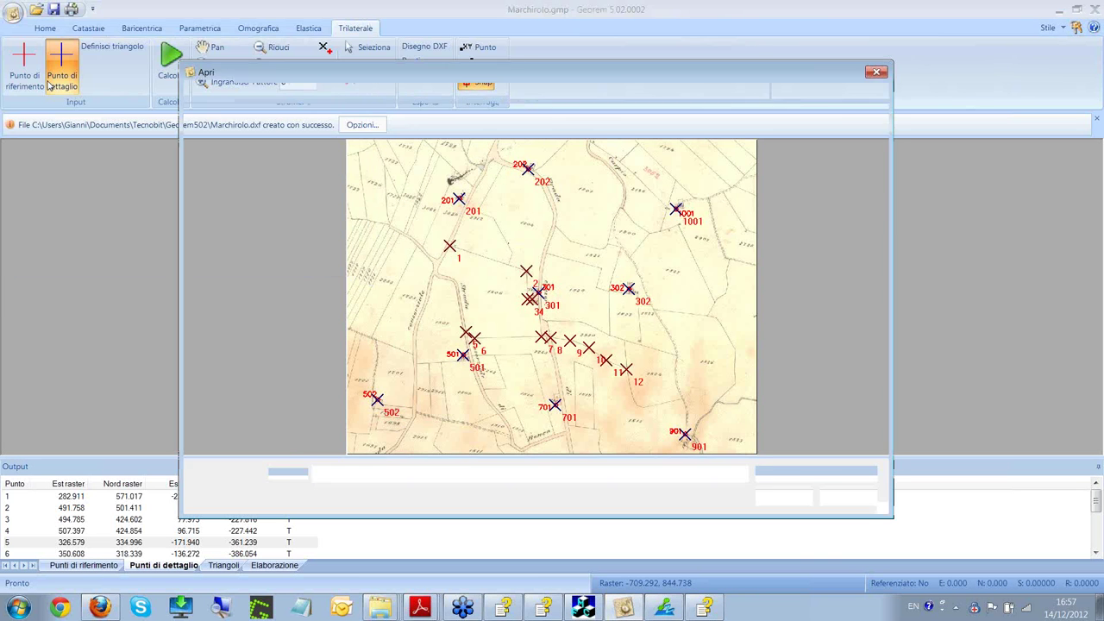
double_click(404, 290)
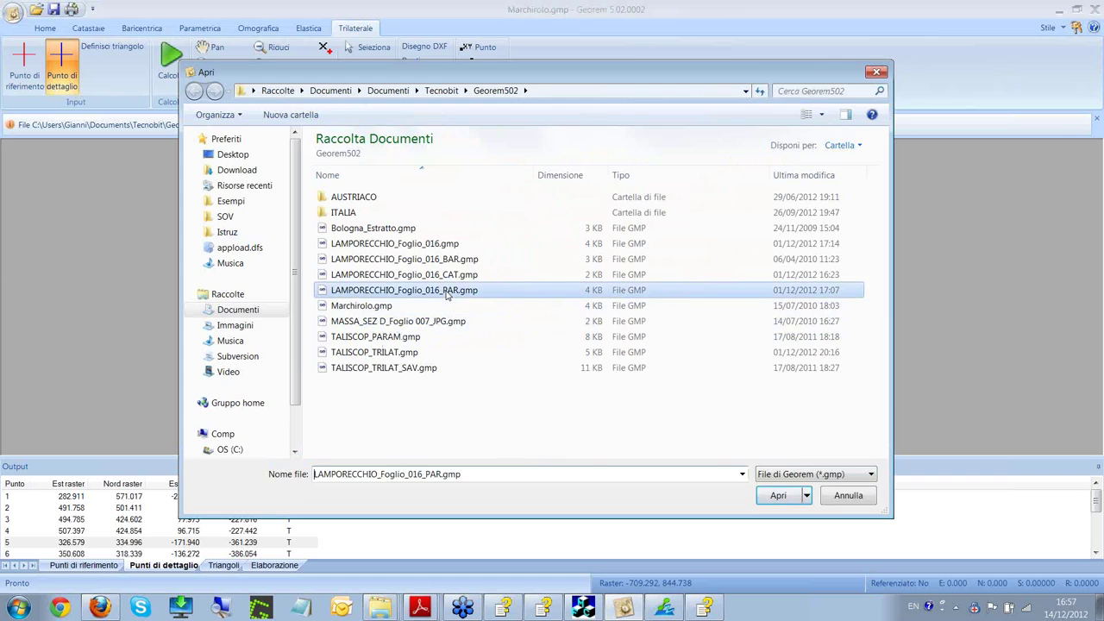
click(561, 331)
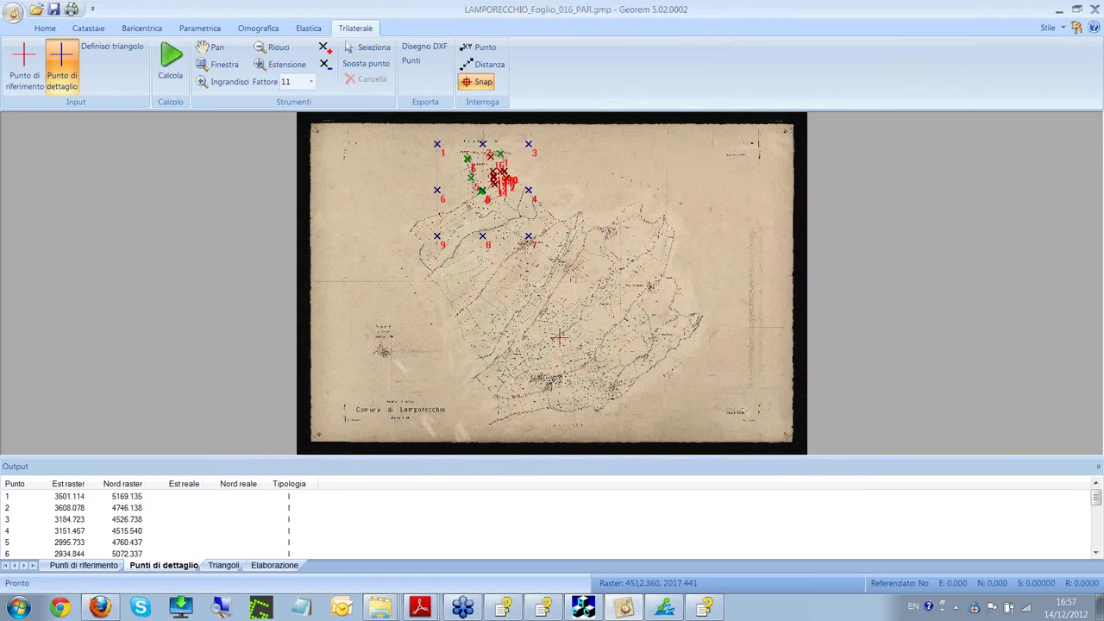
click(197, 28)
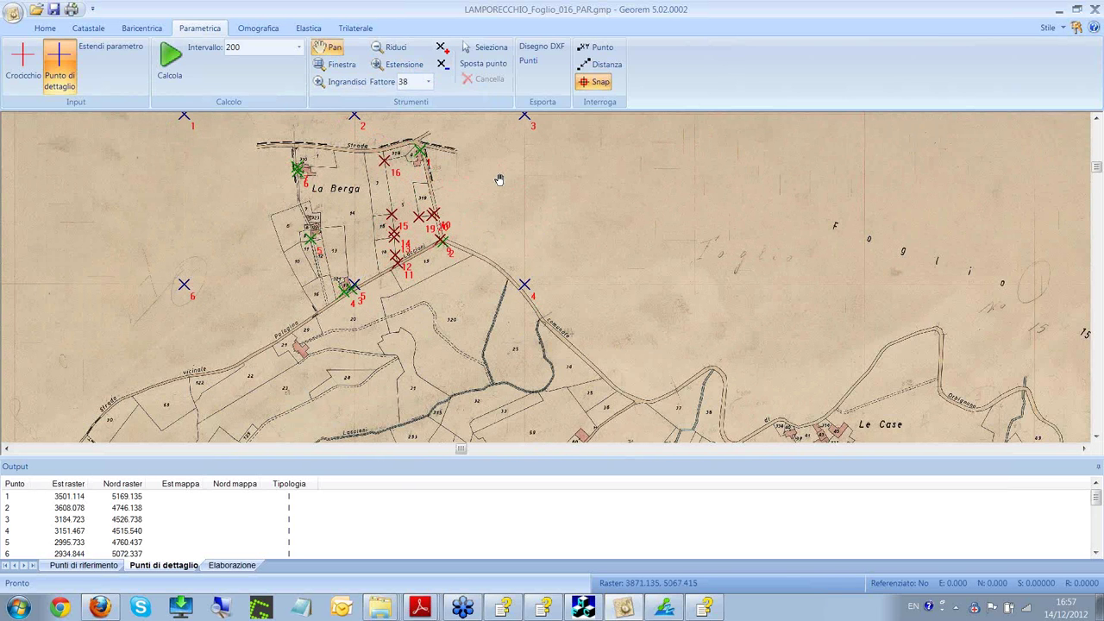
- Examine the grid crosses and detail points around La Berga on the Lamporecchio map, shrinking the output area to enlarge the map
drag(500, 178, 547, 264)
scroll(547, 264, up, 1)
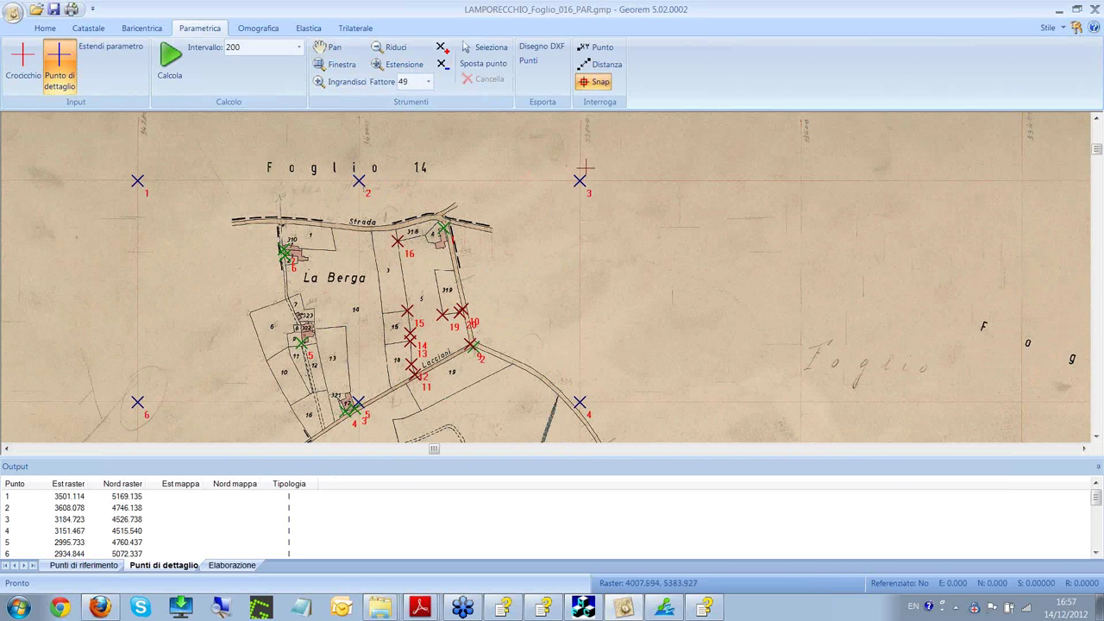
scroll(289, 256, up, 2)
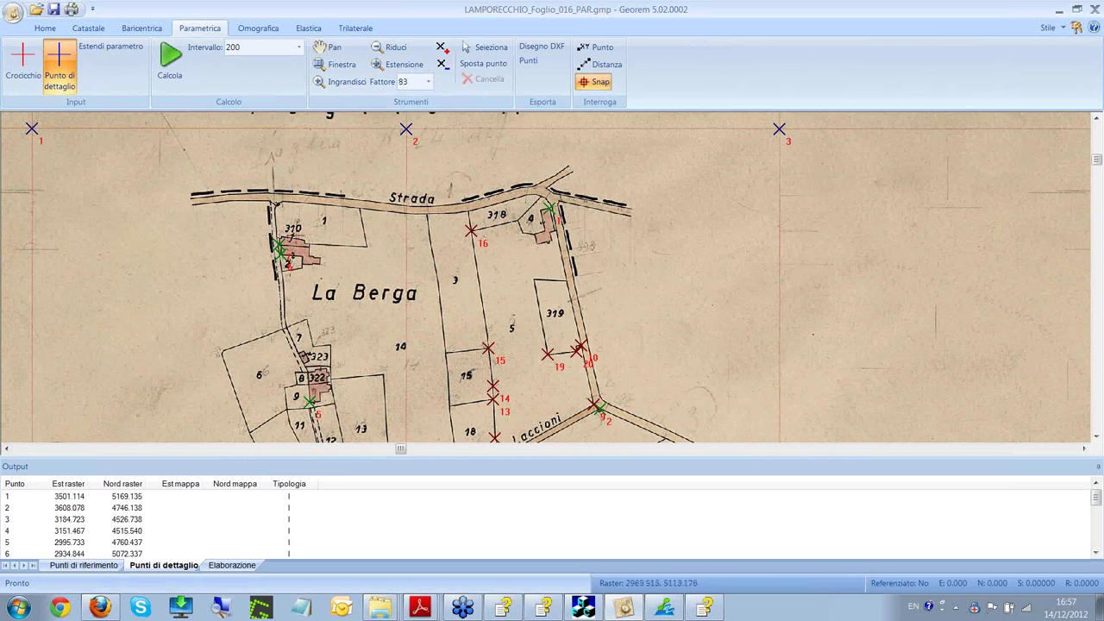
scroll(577, 285, down, 2)
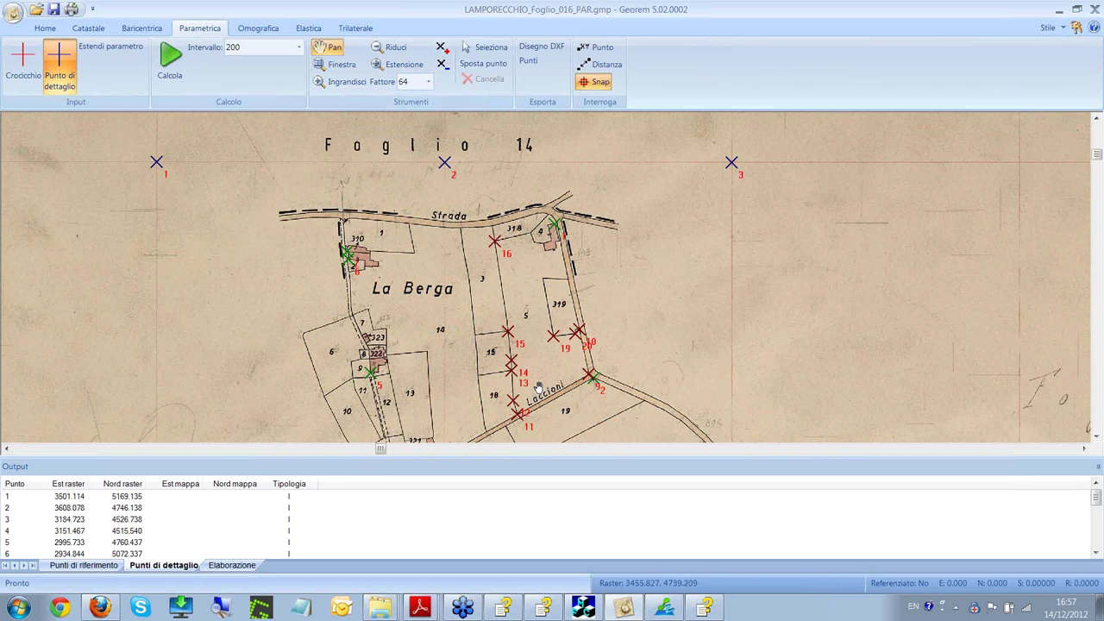
drag(538, 387, 514, 339)
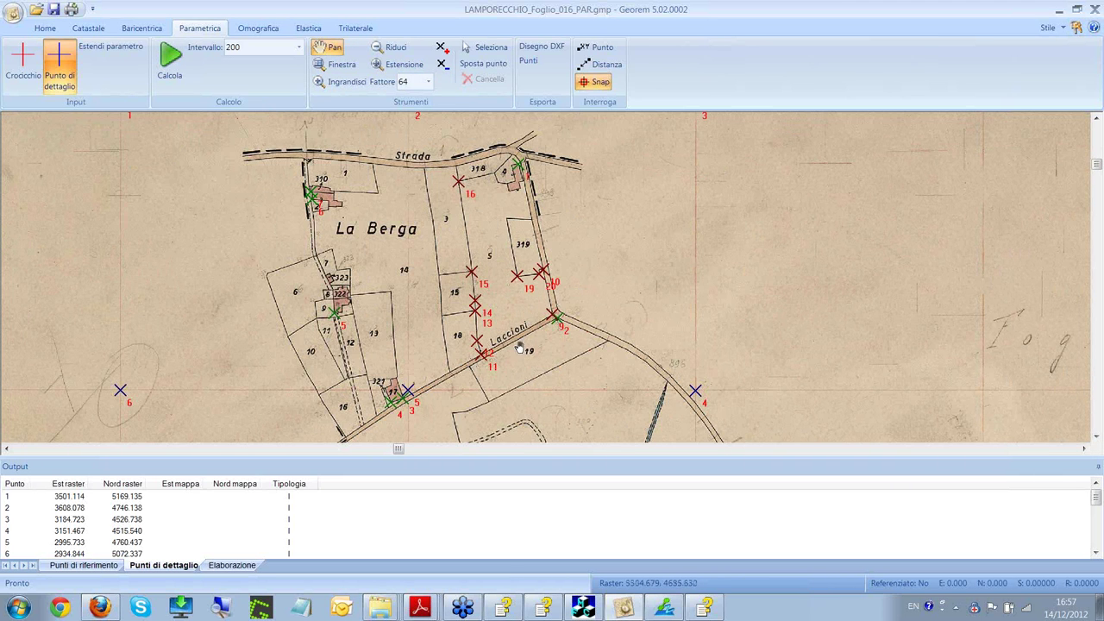
scroll(594, 280, up, 1)
scroll(598, 223, down, 1)
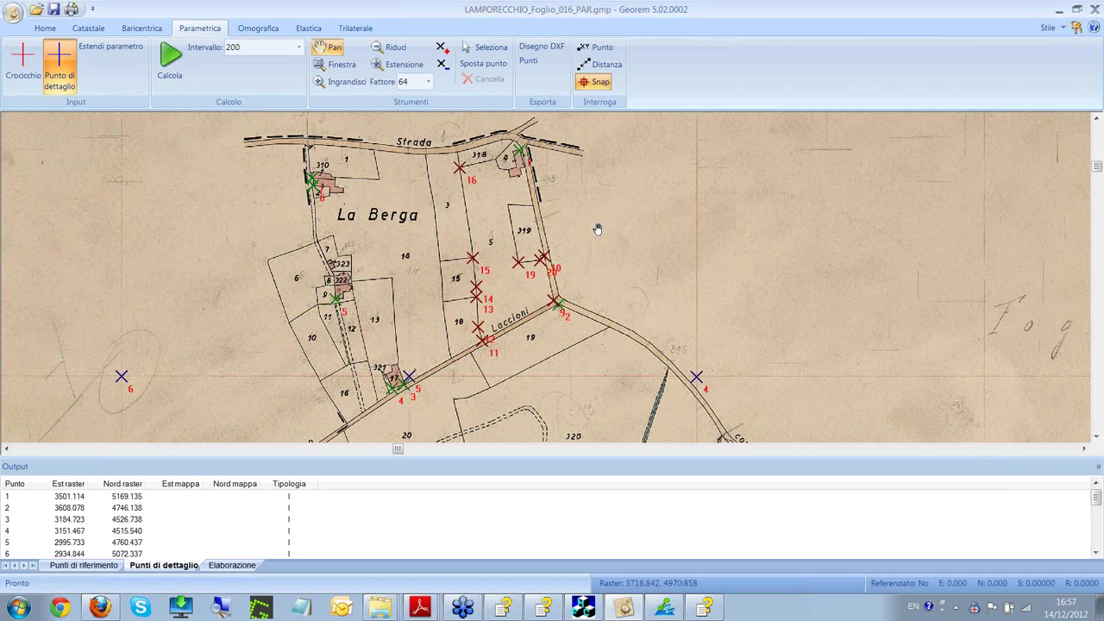
drag(595, 229, 595, 268)
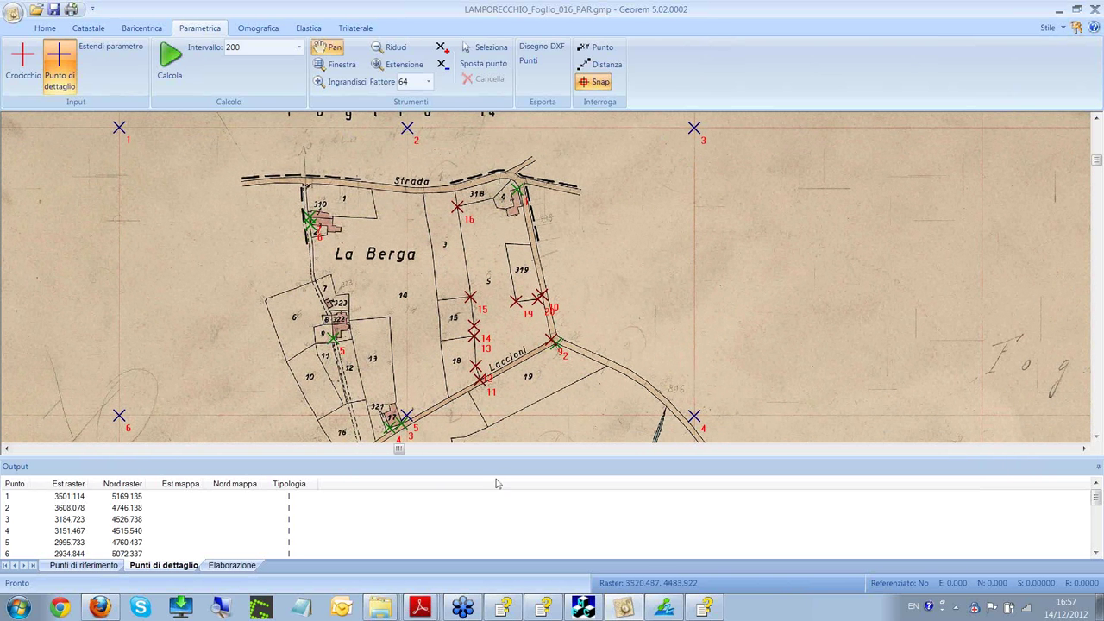
drag(500, 457, 522, 518)
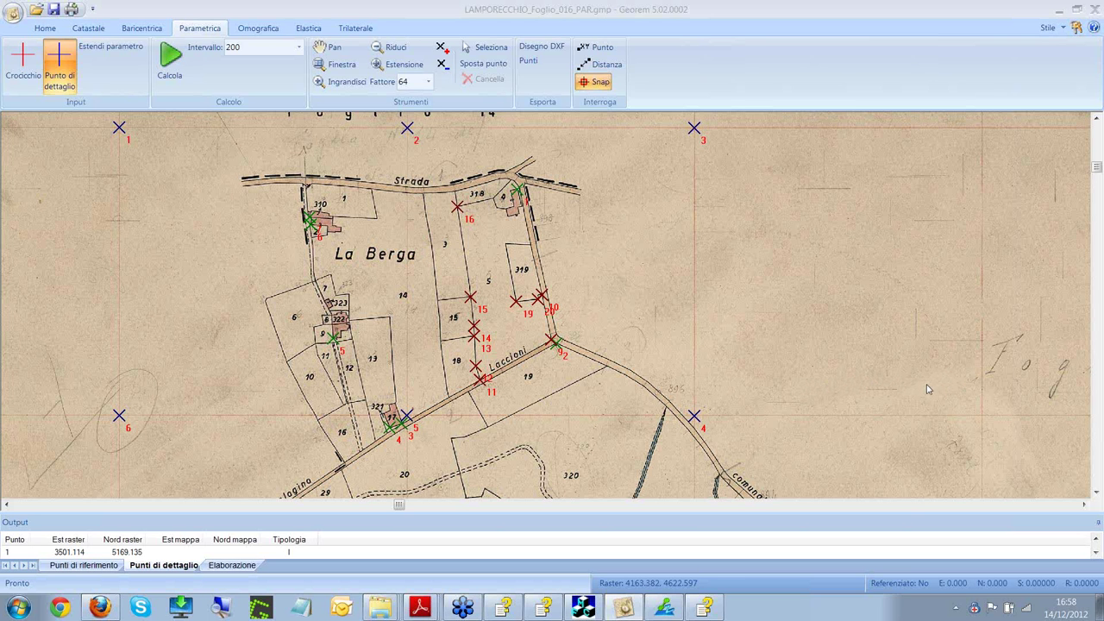
- Start Geocat from the desktop and create a new survey with an empty field book
click(1101, 608)
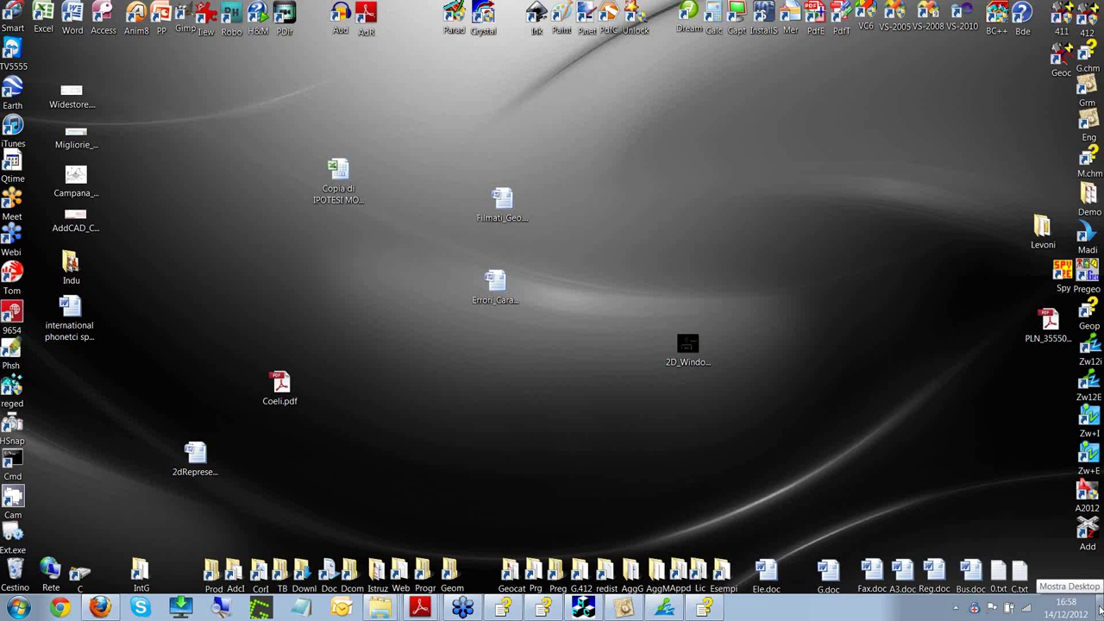
click(774, 263)
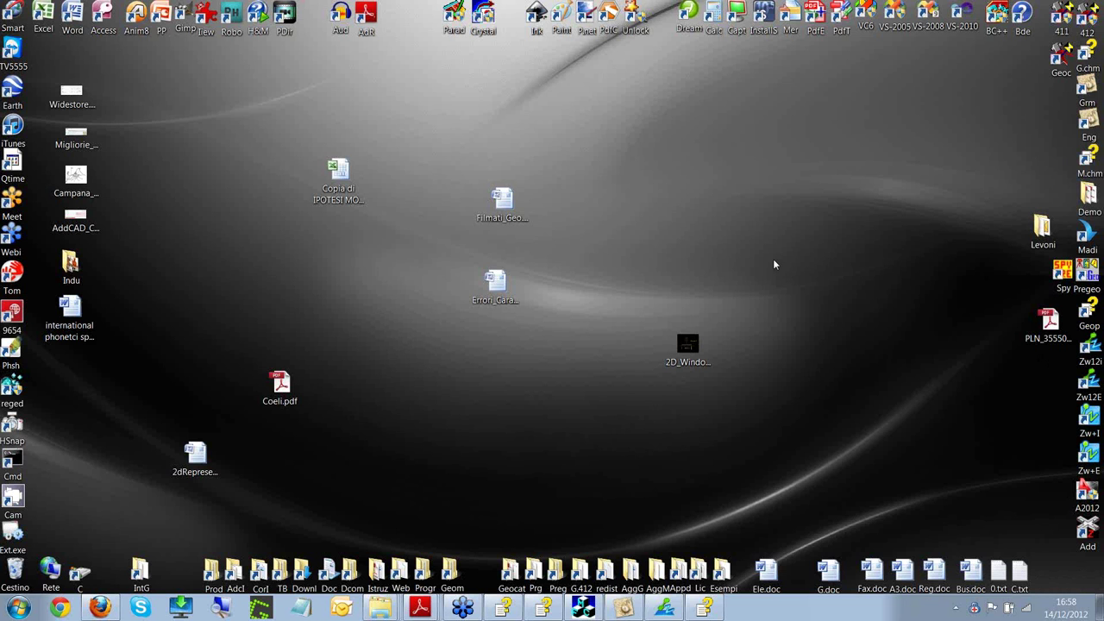
double_click(1058, 78)
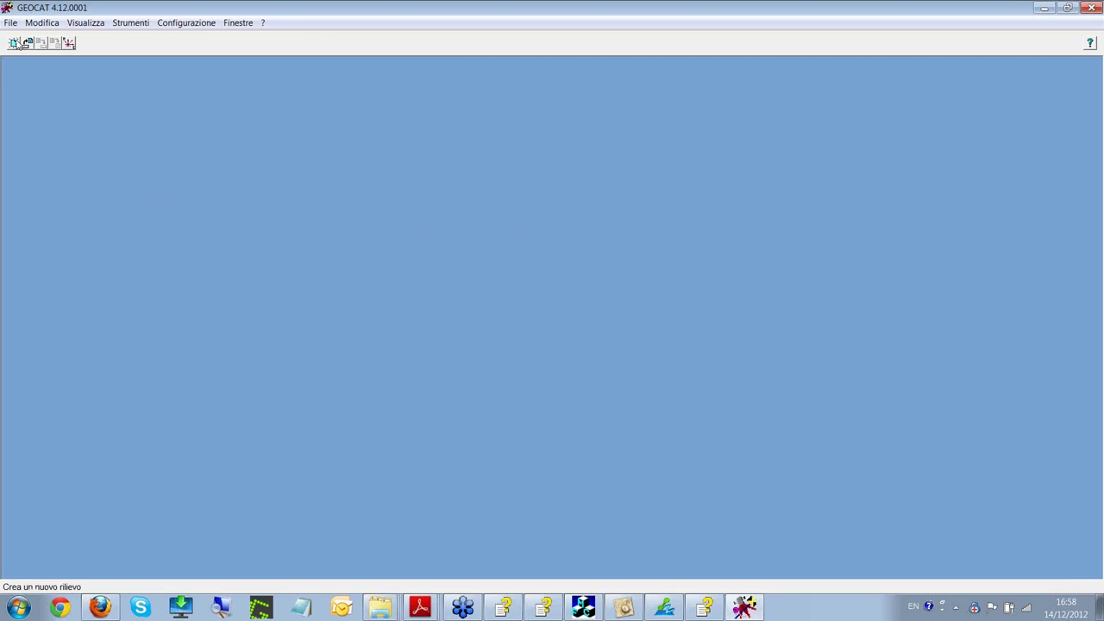
click(15, 43)
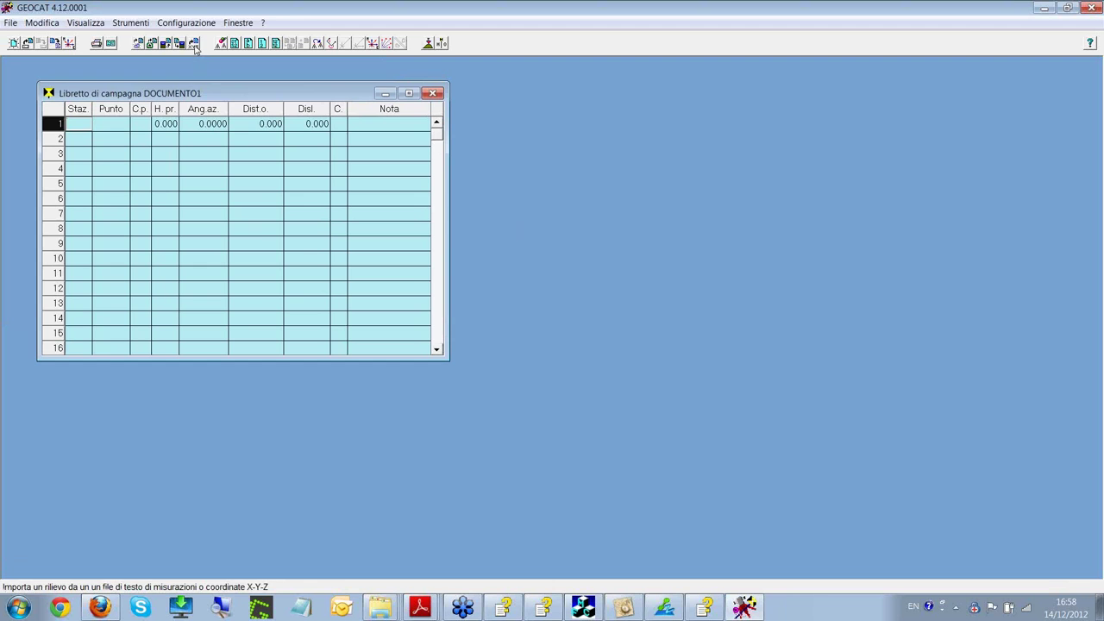
- Start a text-file import, filter for columned field-book files (*.TXT), and view the contents of 2_INCOLL.TXT without importing it
click(194, 43)
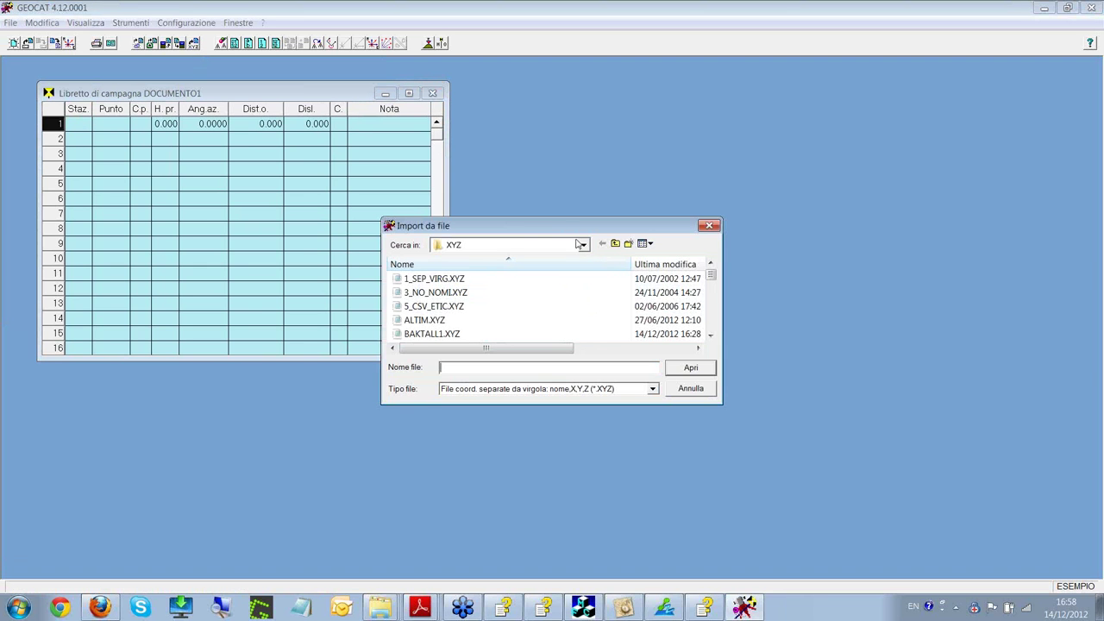
drag(572, 229, 675, 176)
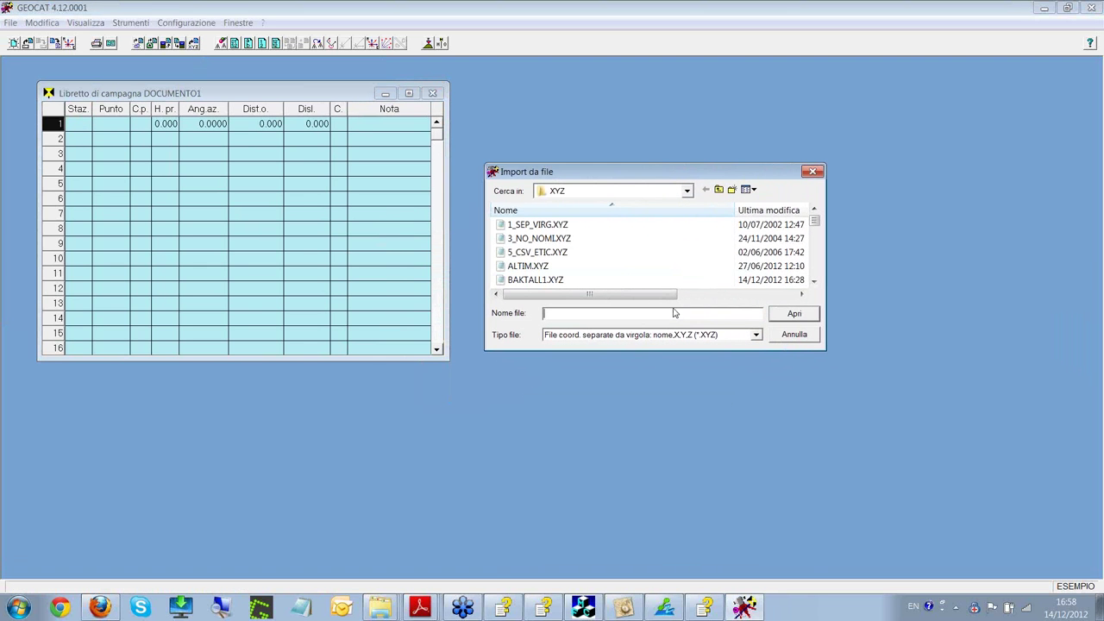
click(756, 336)
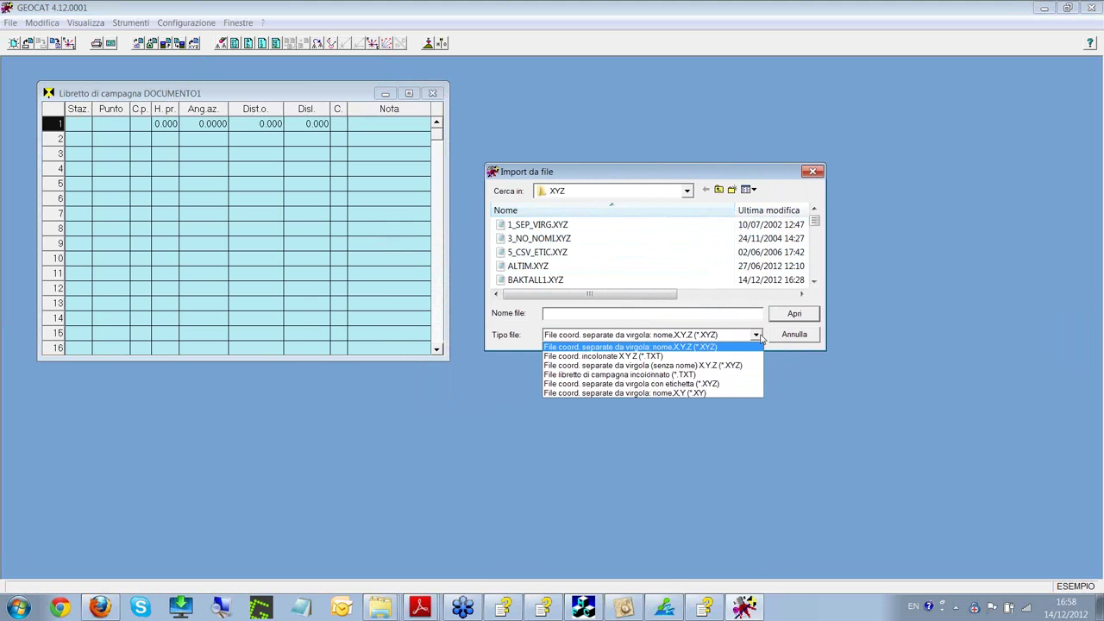
click(707, 376)
click(570, 225)
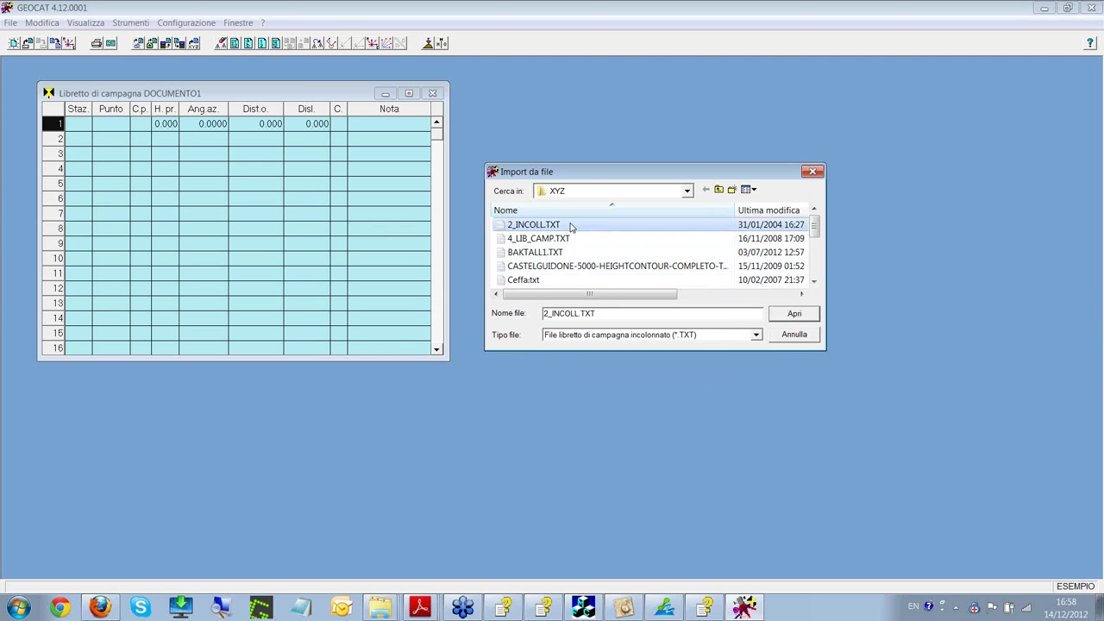
right_click(570, 226)
click(619, 277)
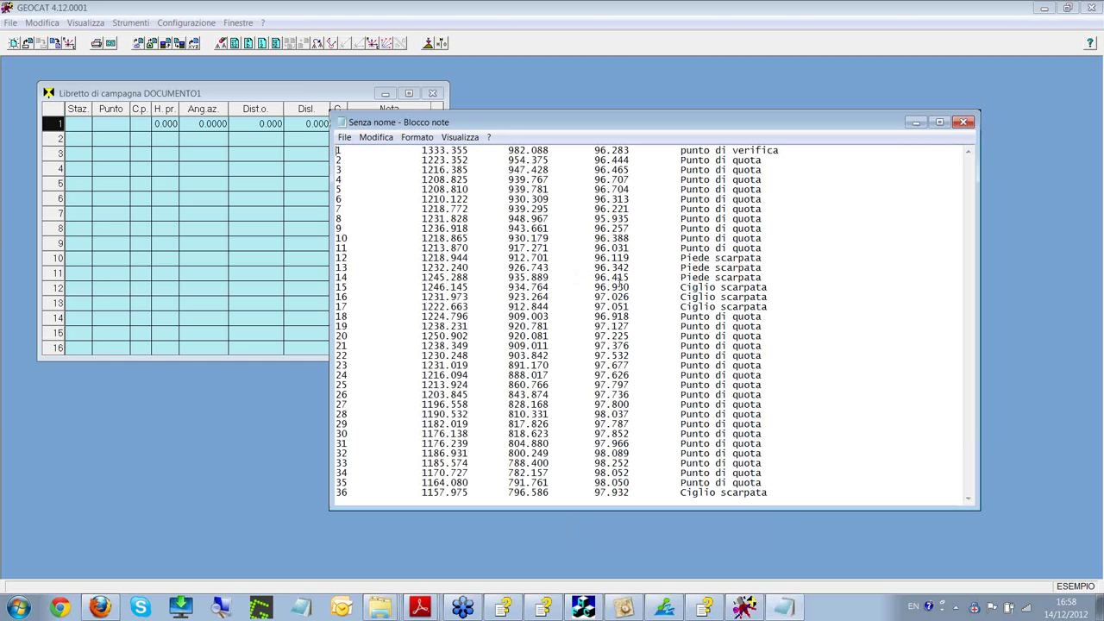
click(964, 121)
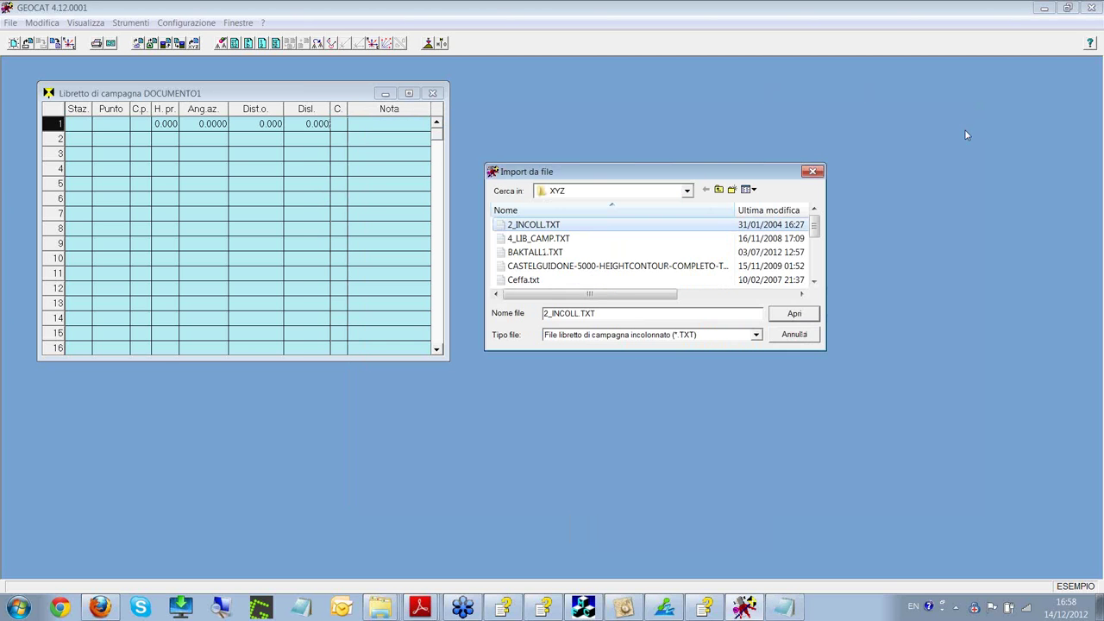
- Set the import file type to comma-separated name,X,Y,Z coordinates (*.XYZ) and view the contents of 1_SEP_VIRG.XYZ
click(756, 337)
click(743, 346)
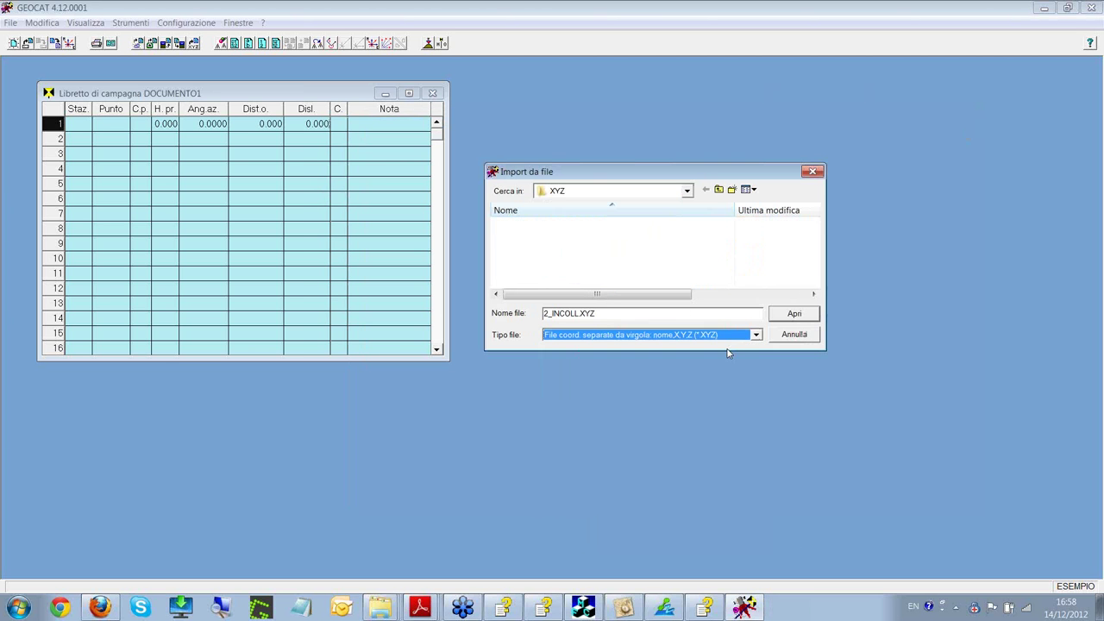
right_click(546, 229)
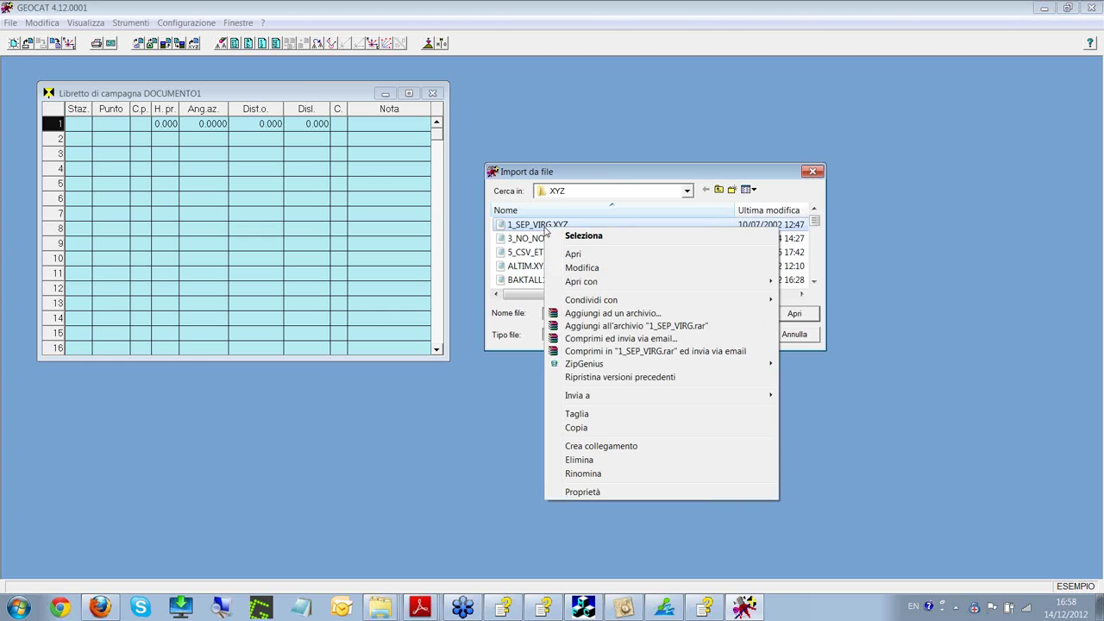
click(590, 268)
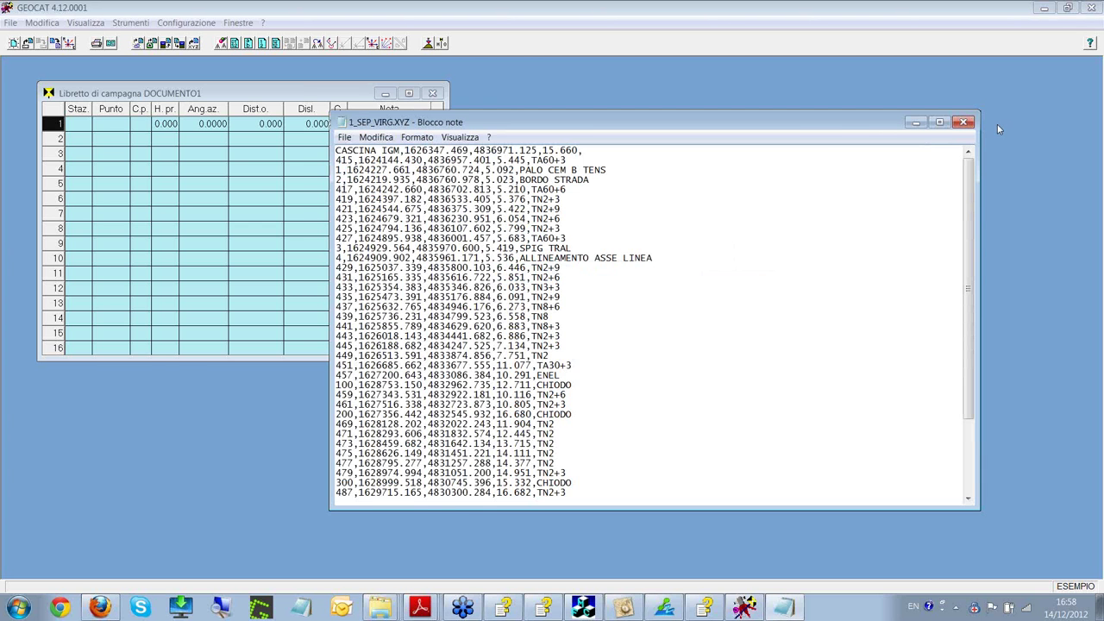
click(963, 122)
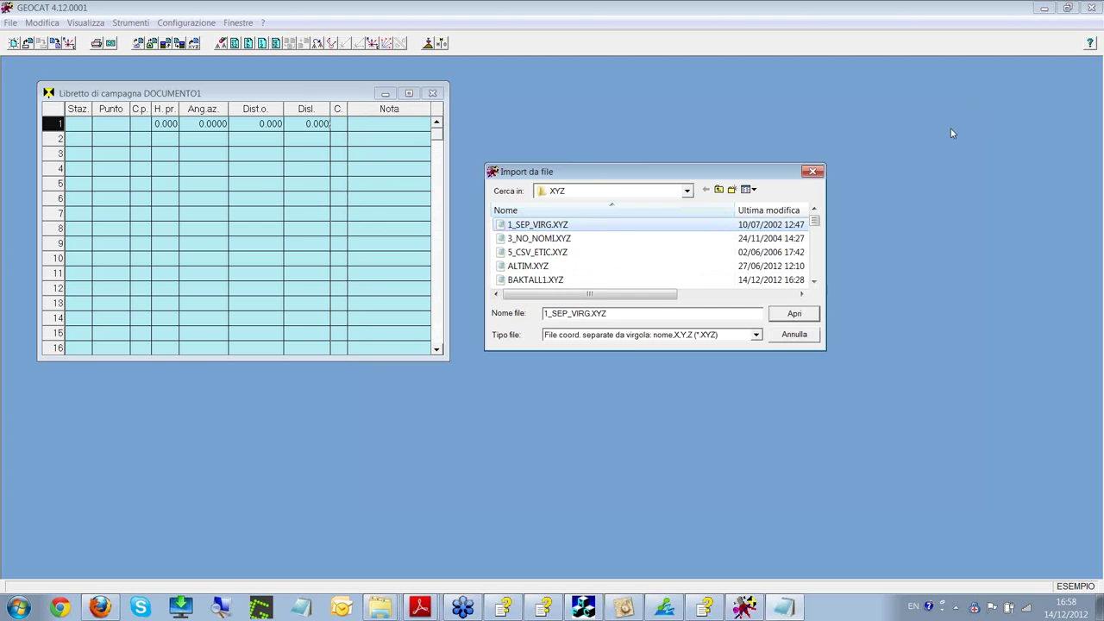
- Check the point names in 1_SEP_VIRG.XYZ and import the file with the station fixed at imported point 100
click(803, 314)
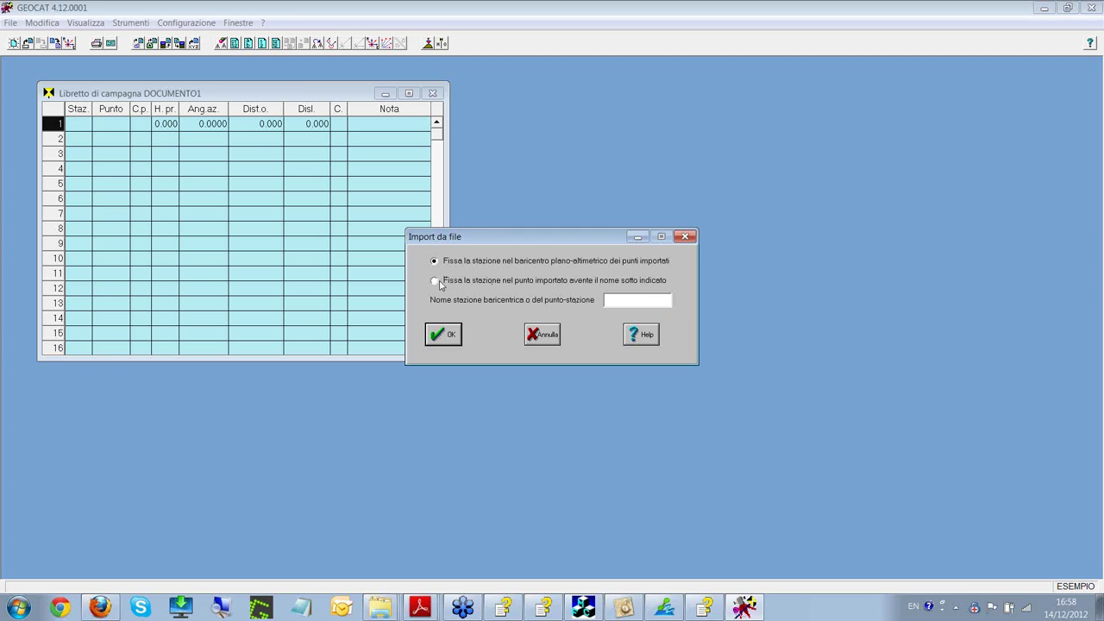
click(543, 335)
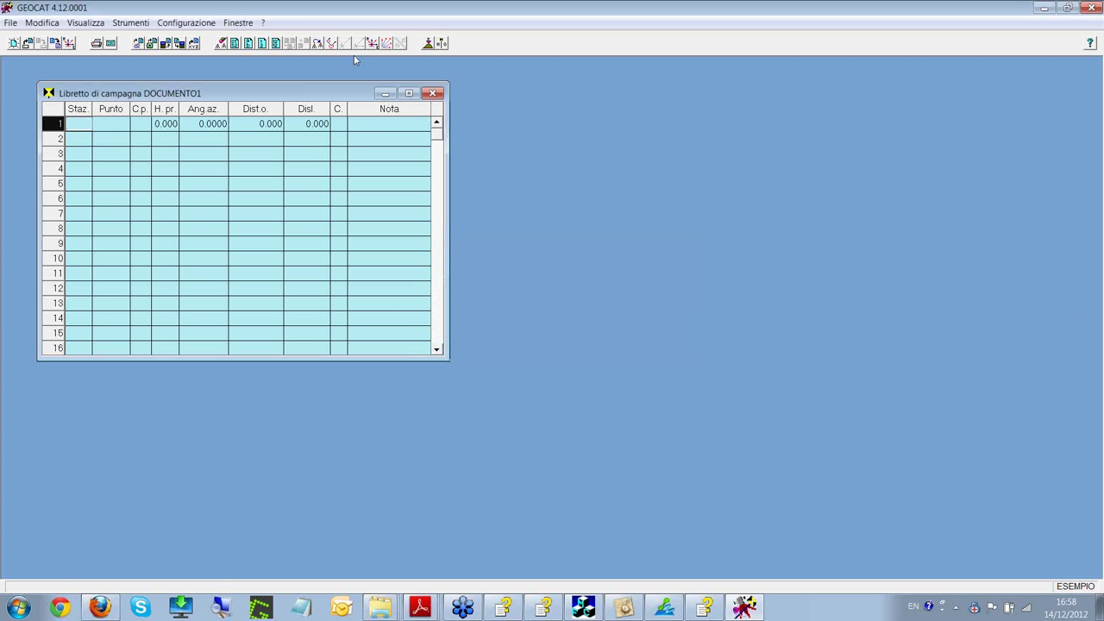
click(197, 44)
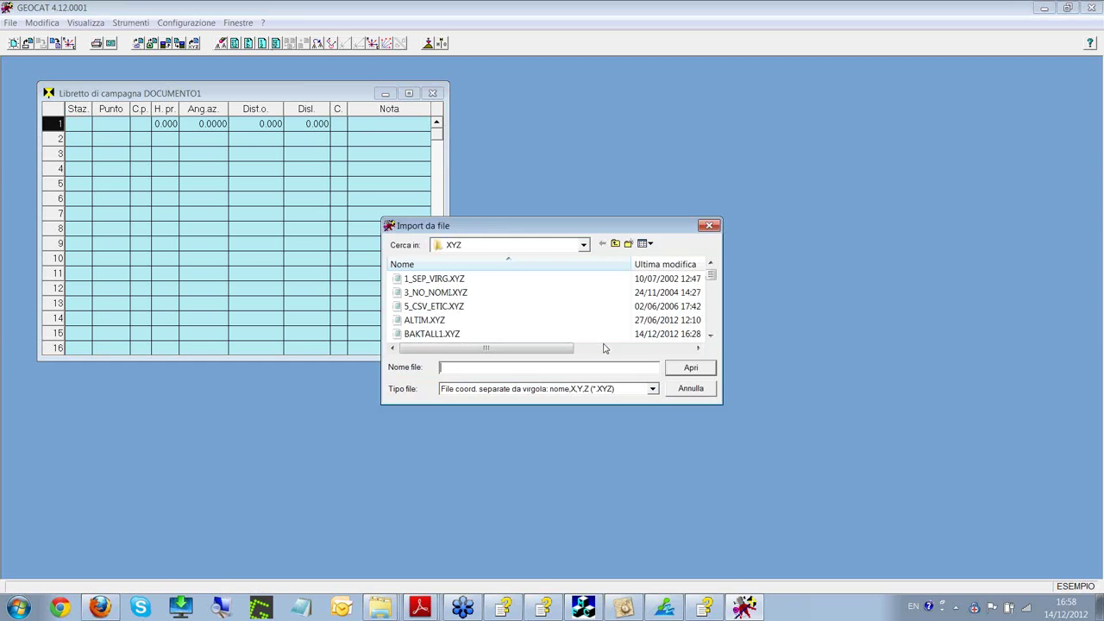
click(449, 279)
right_click(450, 281)
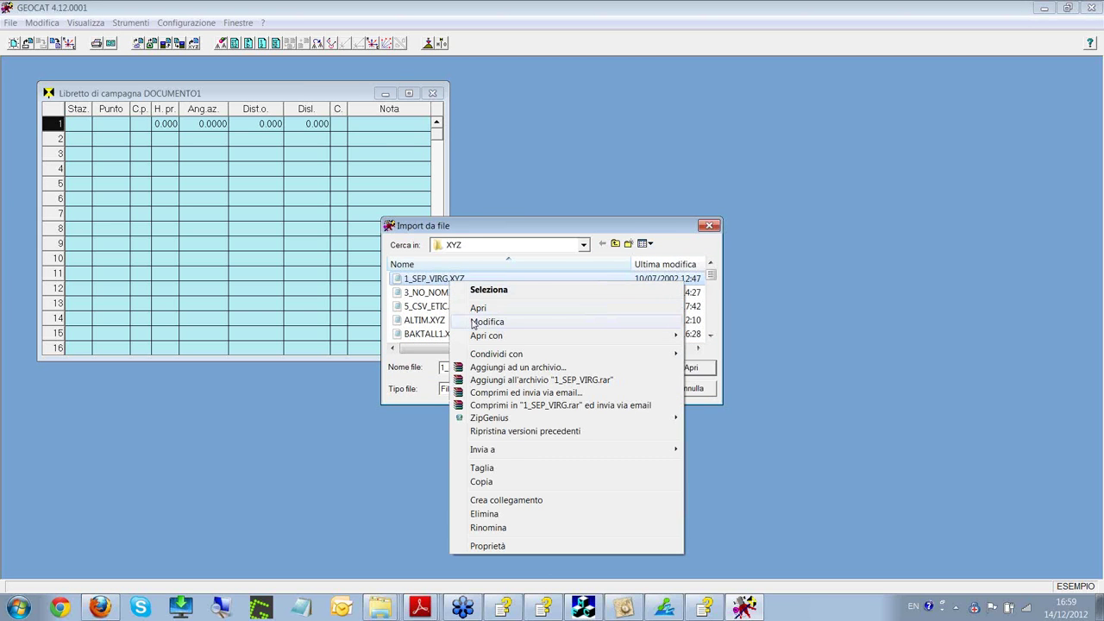
click(487, 322)
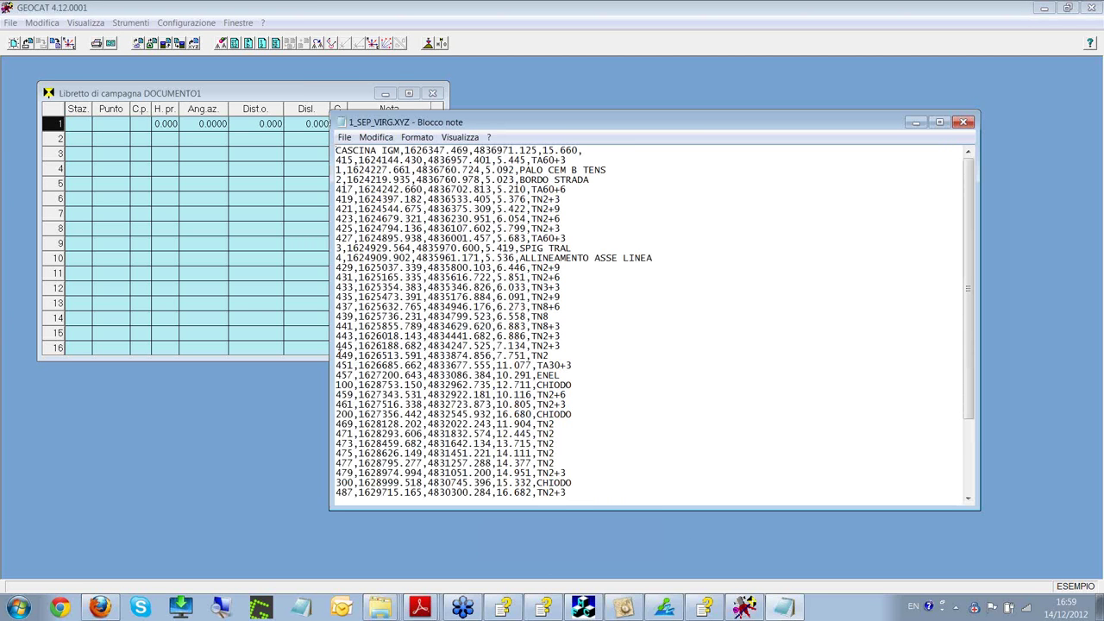
double_click(337, 384)
click(965, 123)
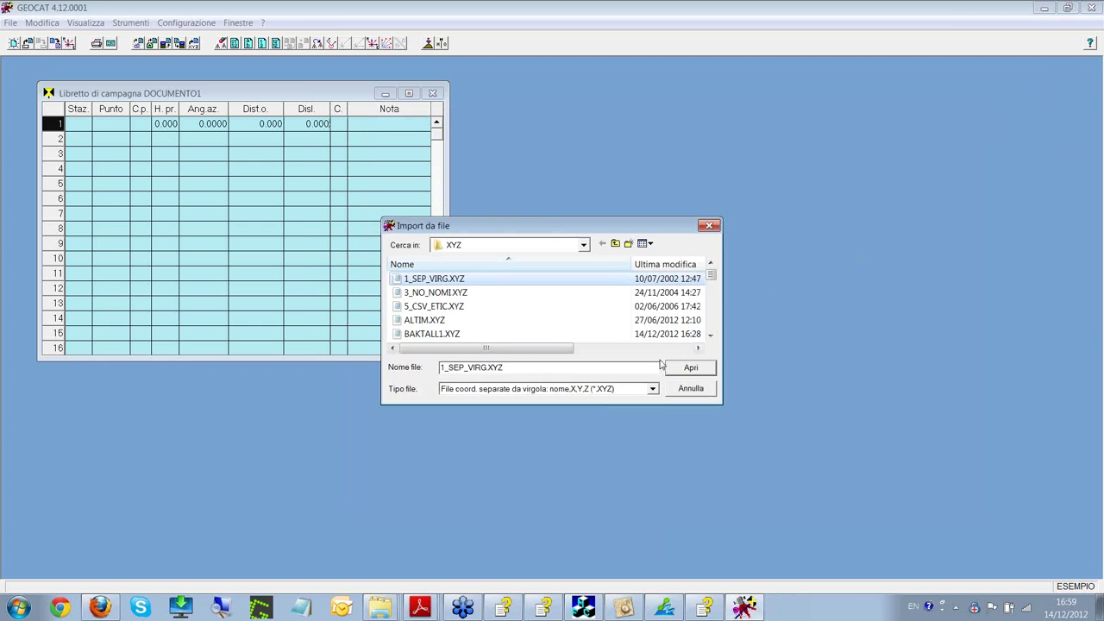
click(684, 374)
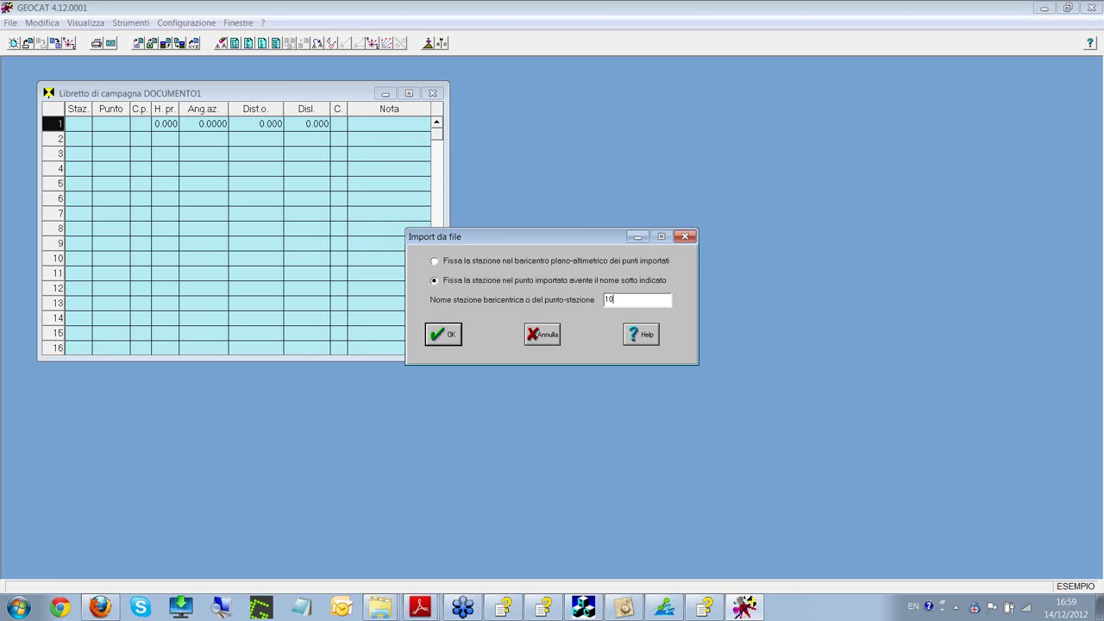
click(443, 335)
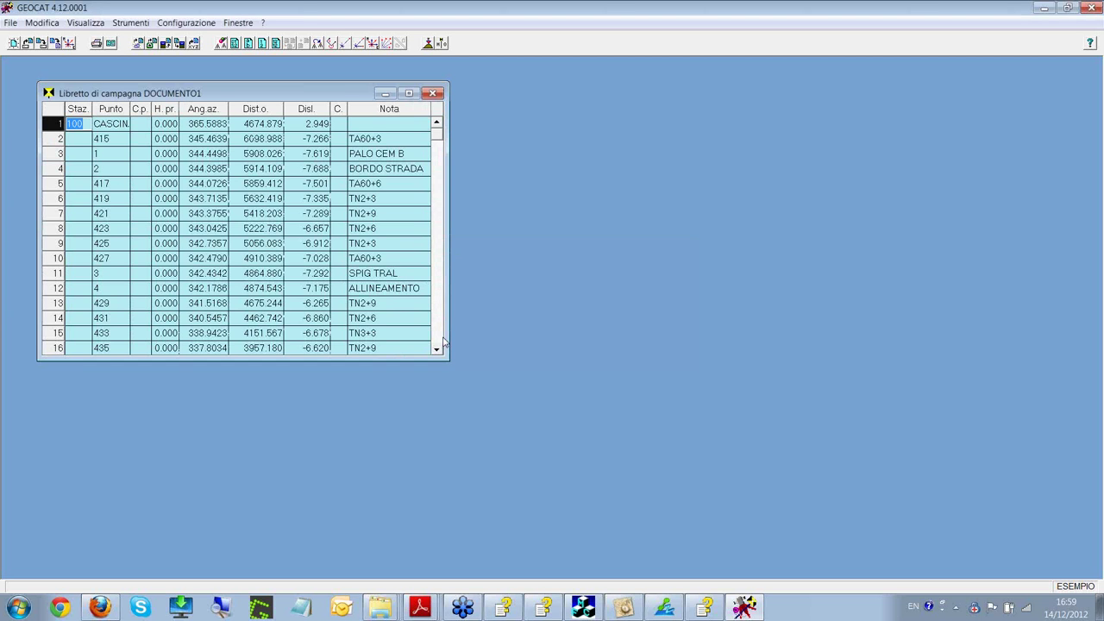
- Generate the Pregeo booklet from the field book, overwriting the existing DOCUMENTO1.DAT, and close the booklet window
right_click(587, 178)
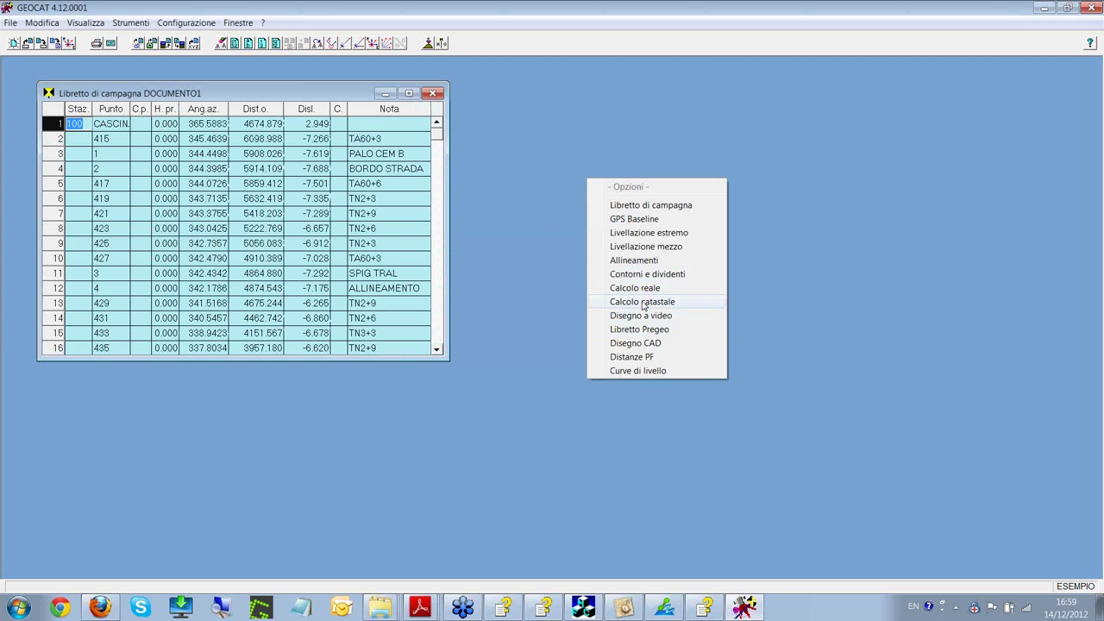
click(641, 329)
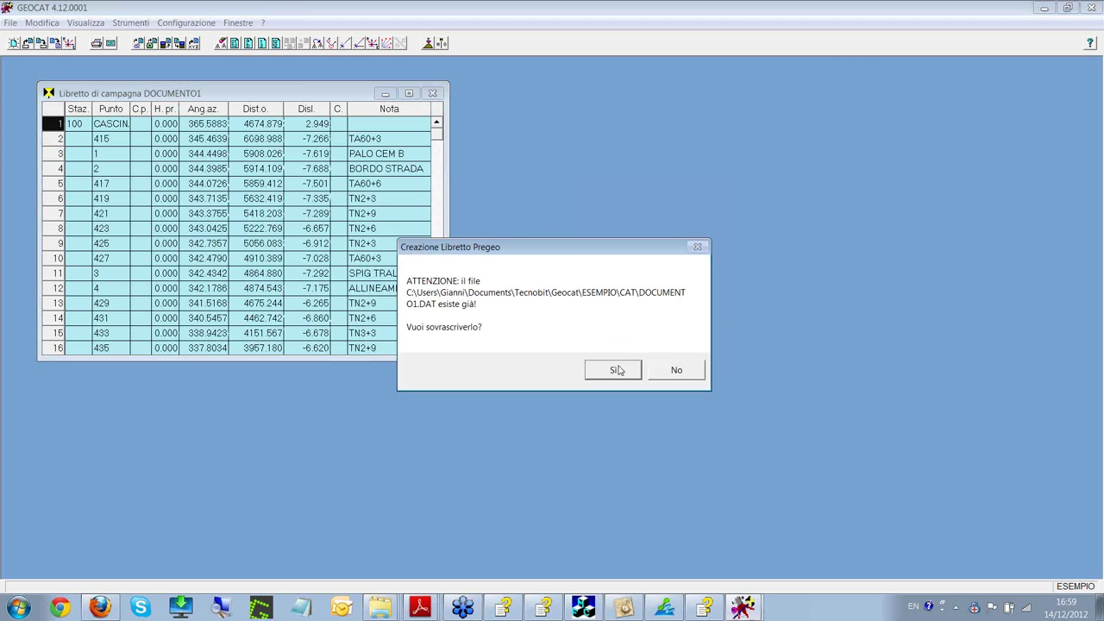
click(617, 369)
click(645, 390)
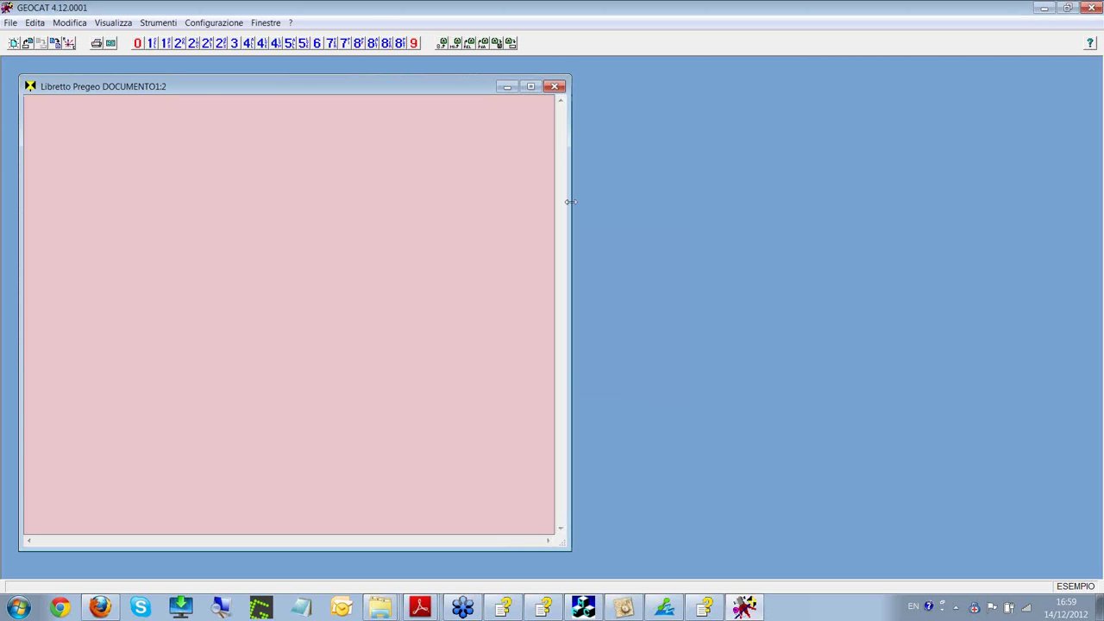
click(553, 86)
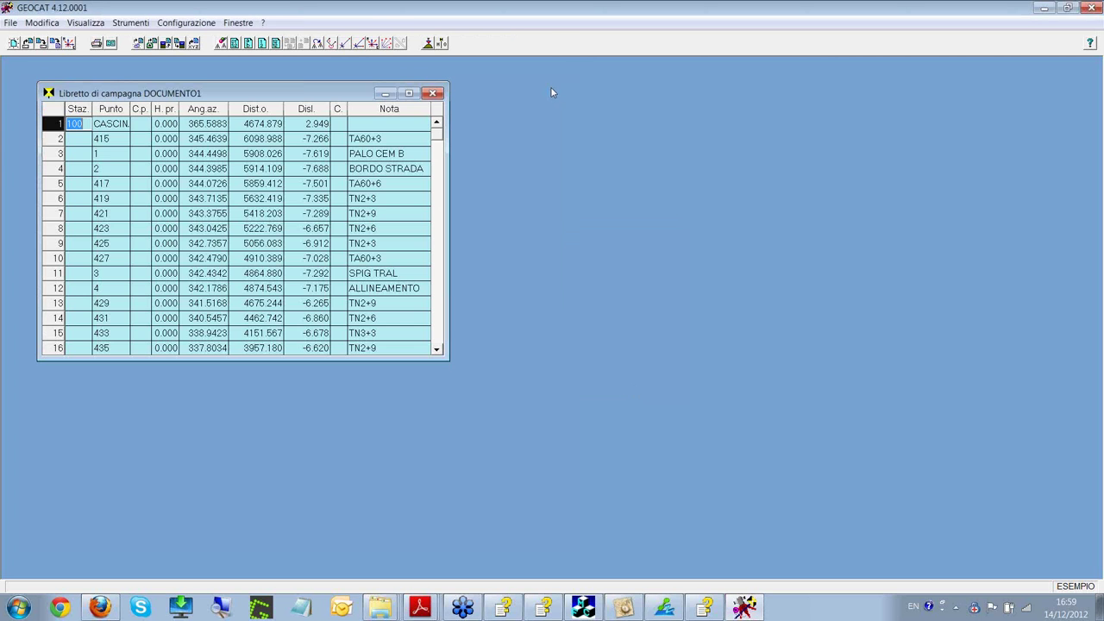
- Generate the survey's CAD drawing in ZWCAD, skip the TECNOBIT.SHX shape file, and view the plotted points
right_click(160, 145)
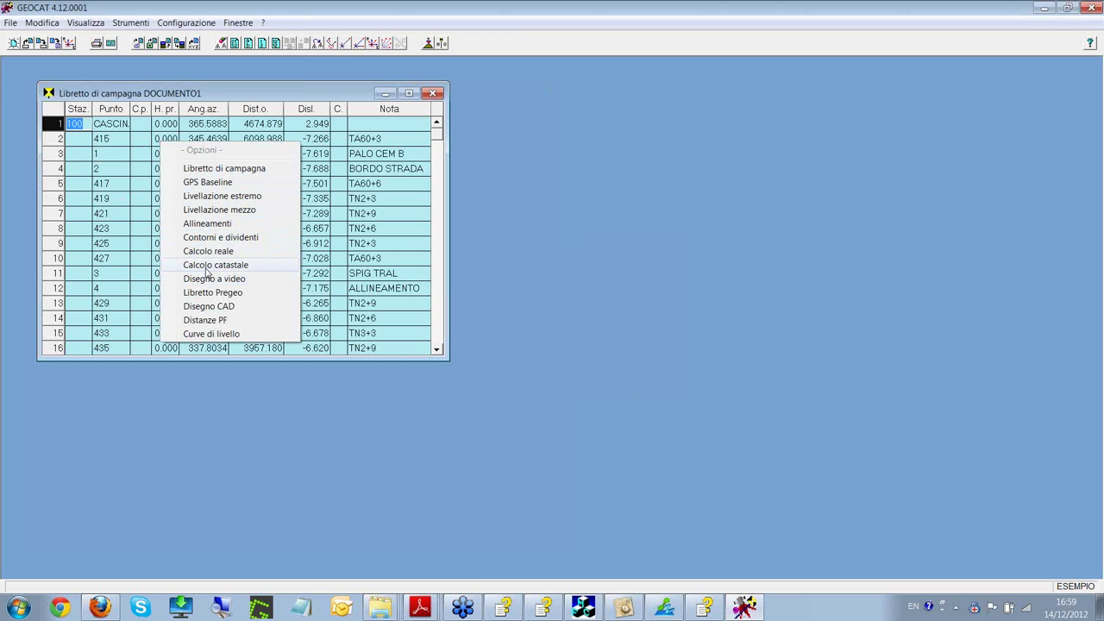
click(209, 306)
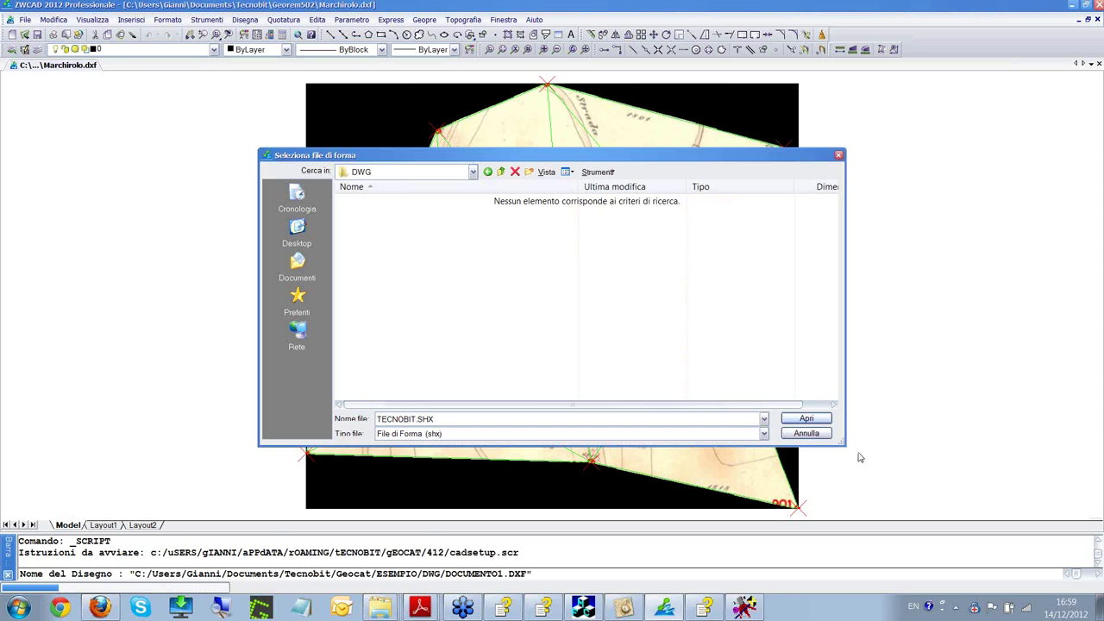
click(806, 419)
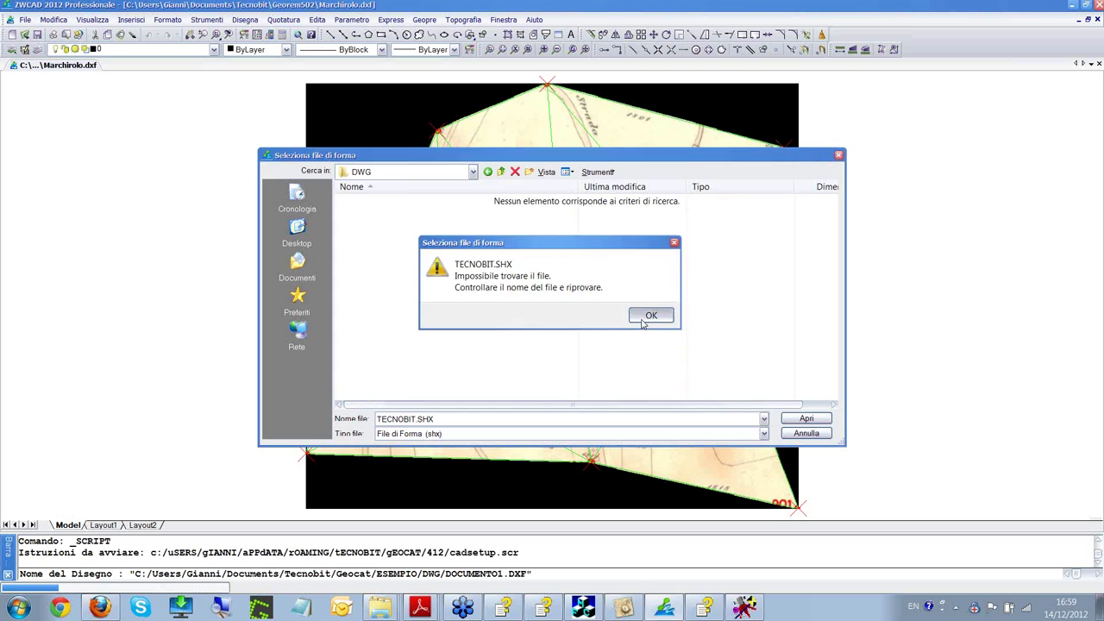
click(643, 319)
click(472, 172)
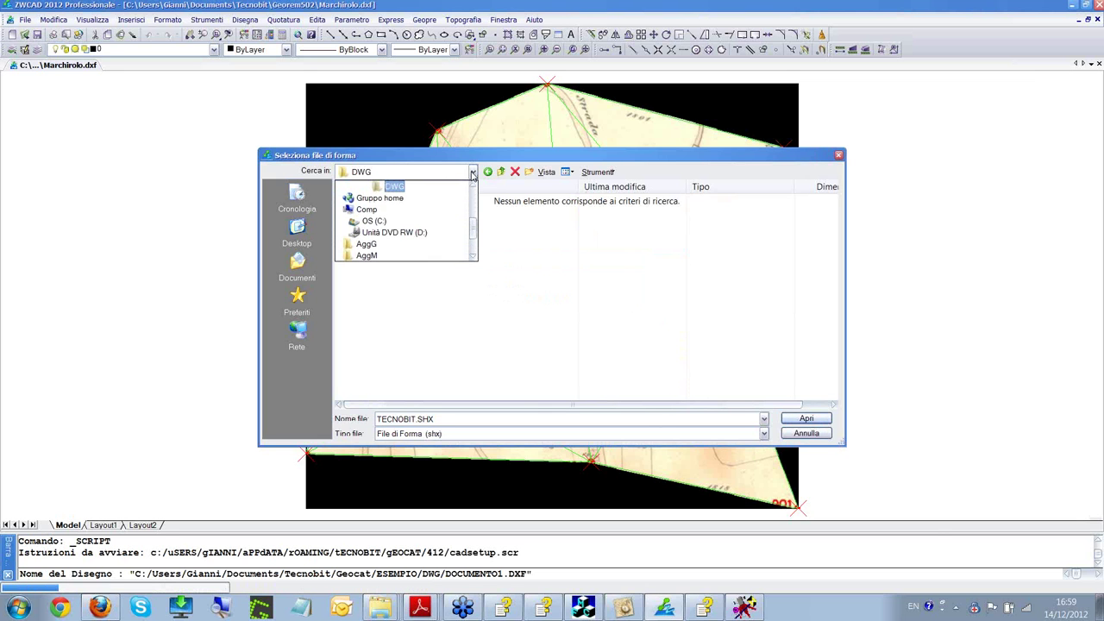
click(809, 436)
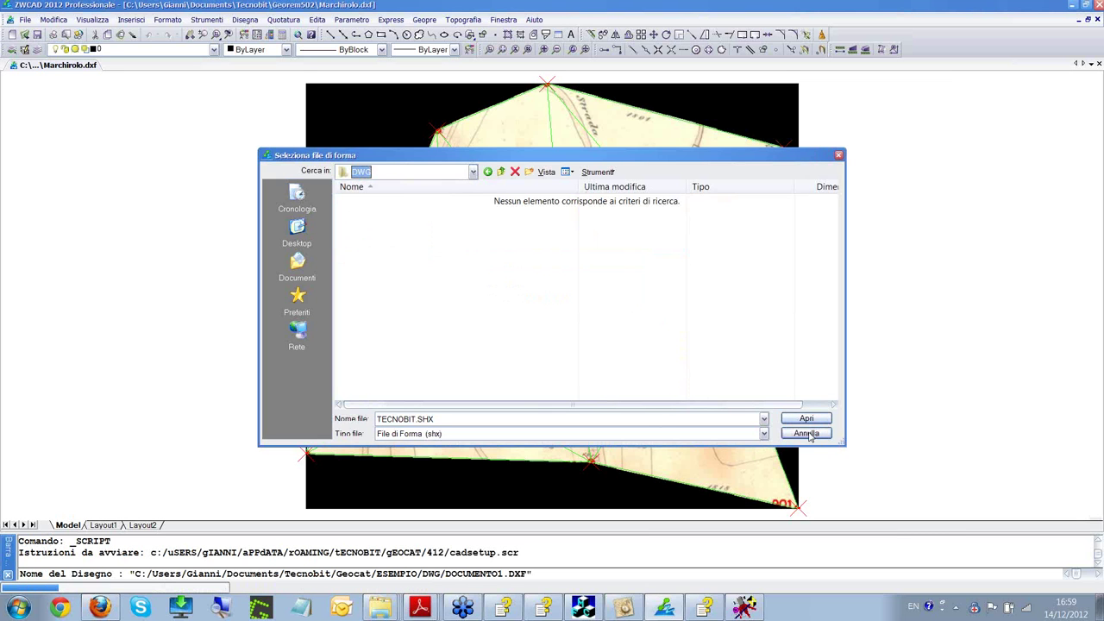
click(807, 434)
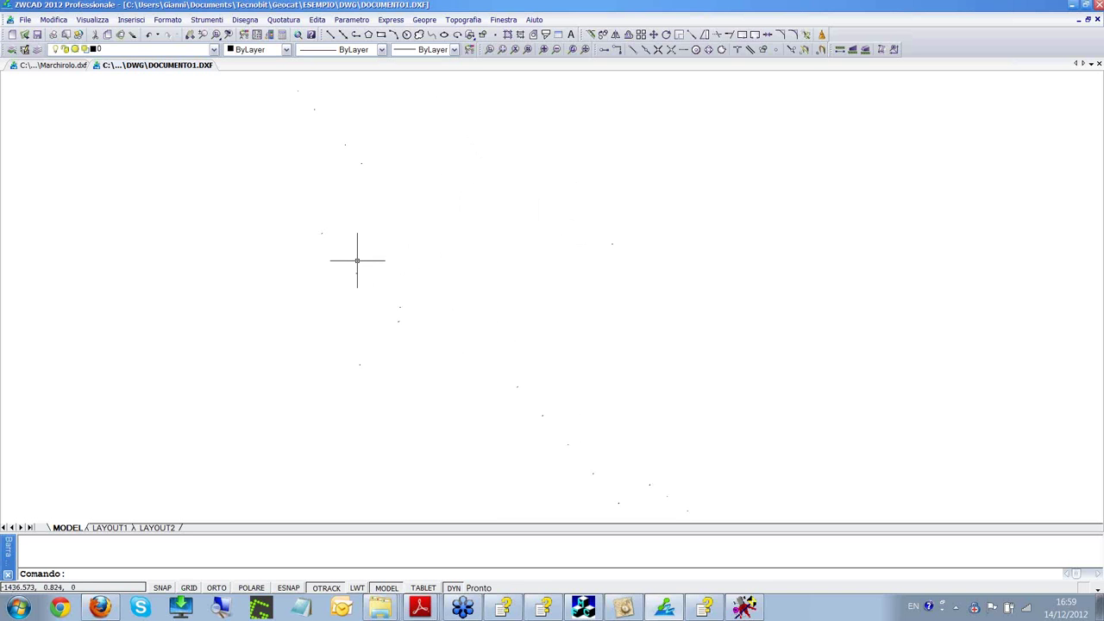
scroll(436, 388, down, 2)
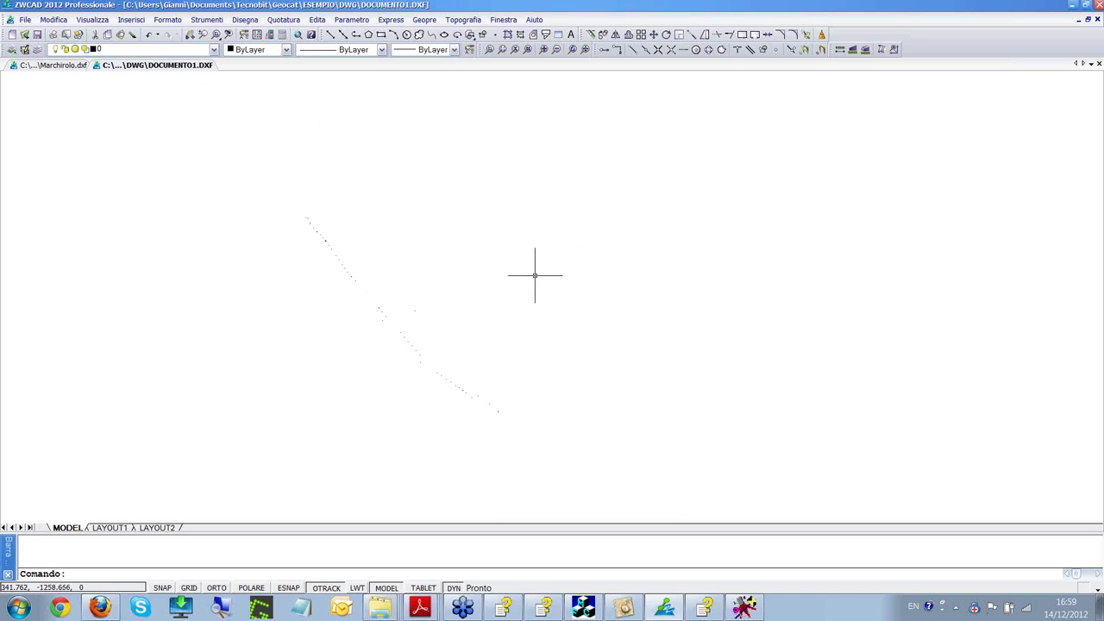
- Close ZWCAD without saving DOCUMENTO1.DXF, and close the imported field book in Geocat
click(1098, 6)
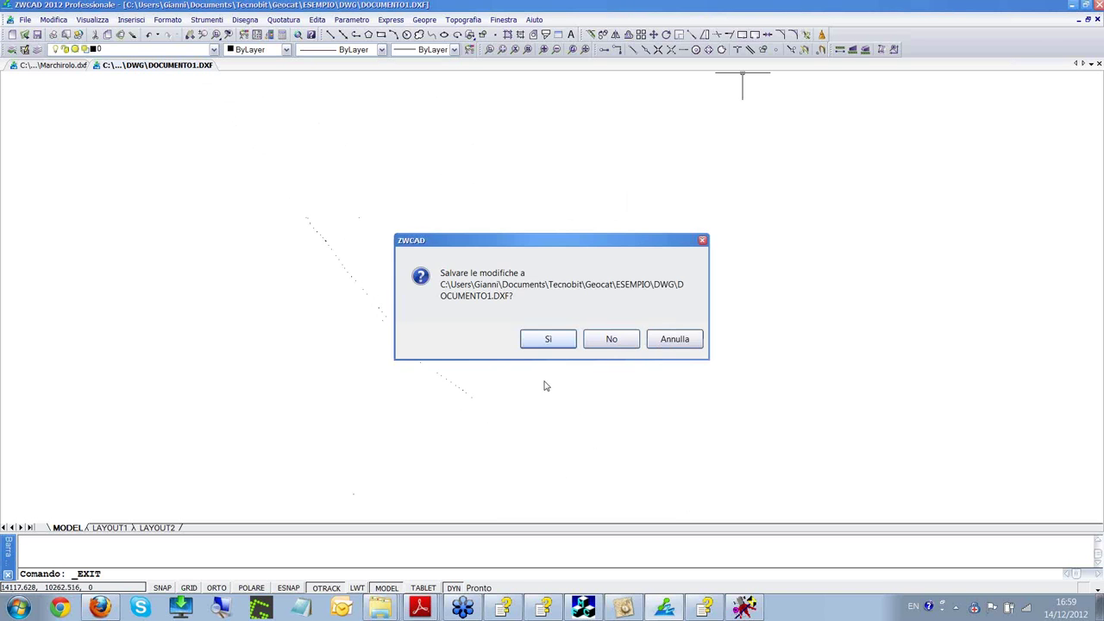
click(601, 339)
click(601, 341)
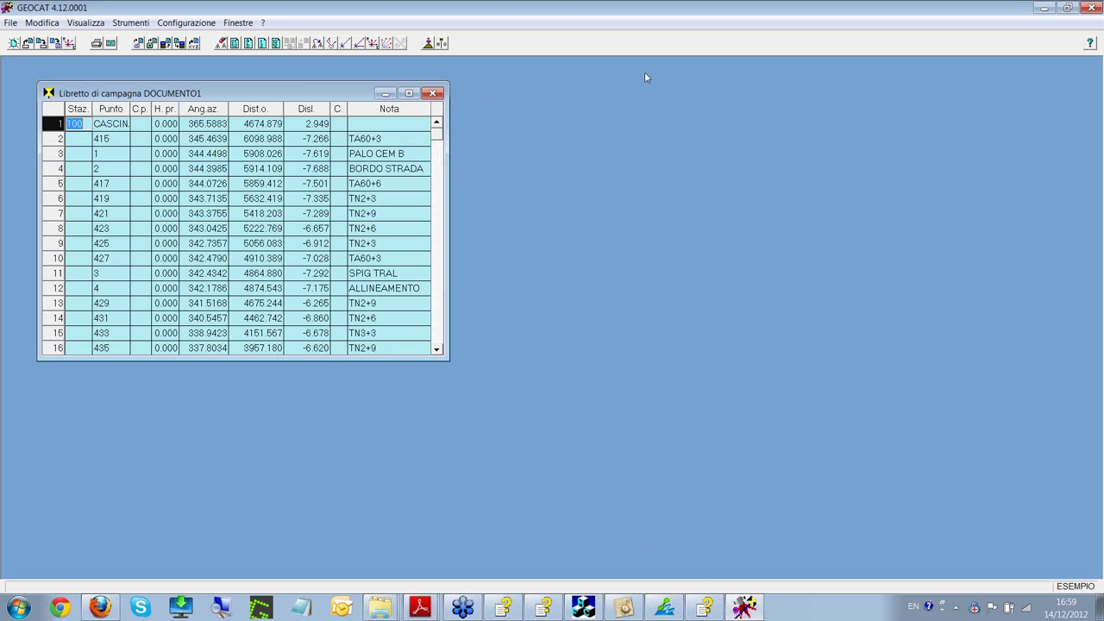
click(434, 94)
click(552, 353)
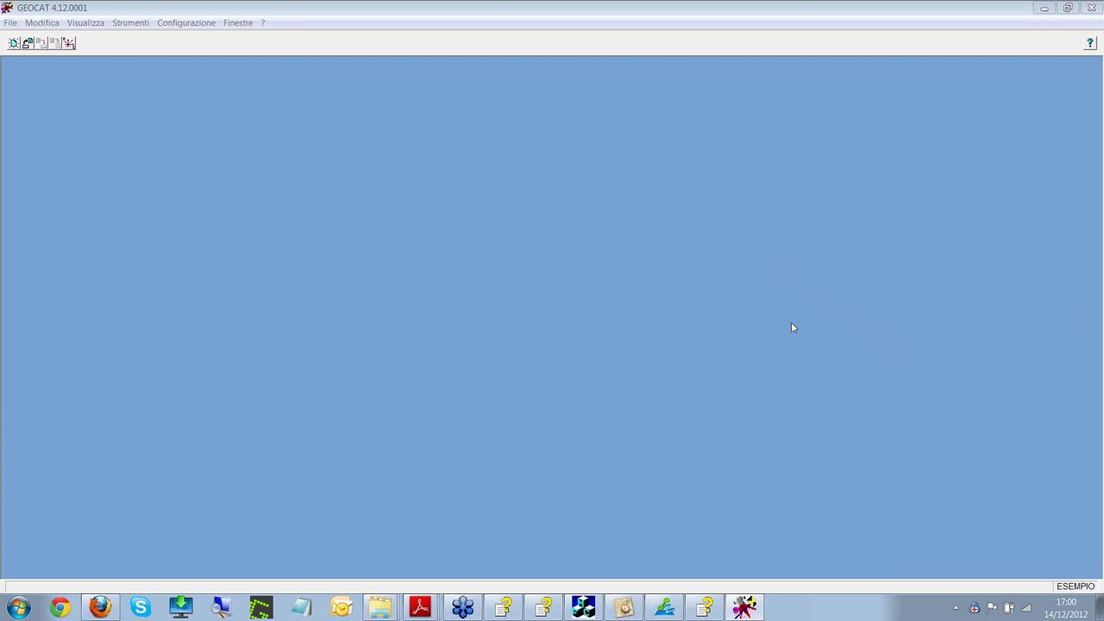
- Open the Geocat user guide and read the GPS boundary staking topic (Tracciamento GPS) under Riconfinazioni, Rototraslazione baricentrica
click(538, 609)
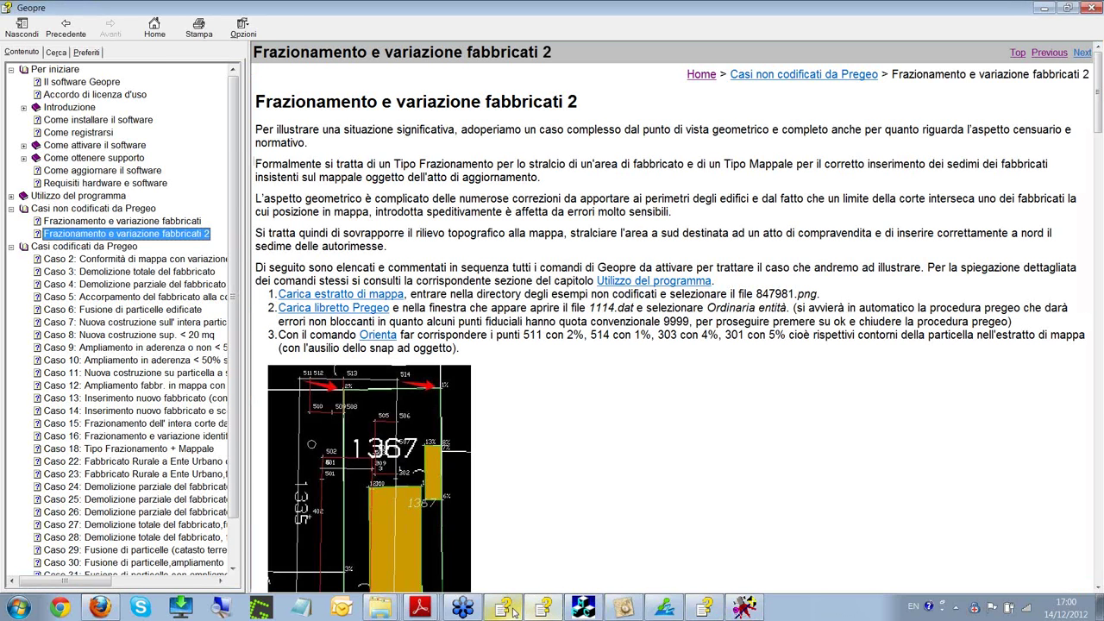
click(507, 609)
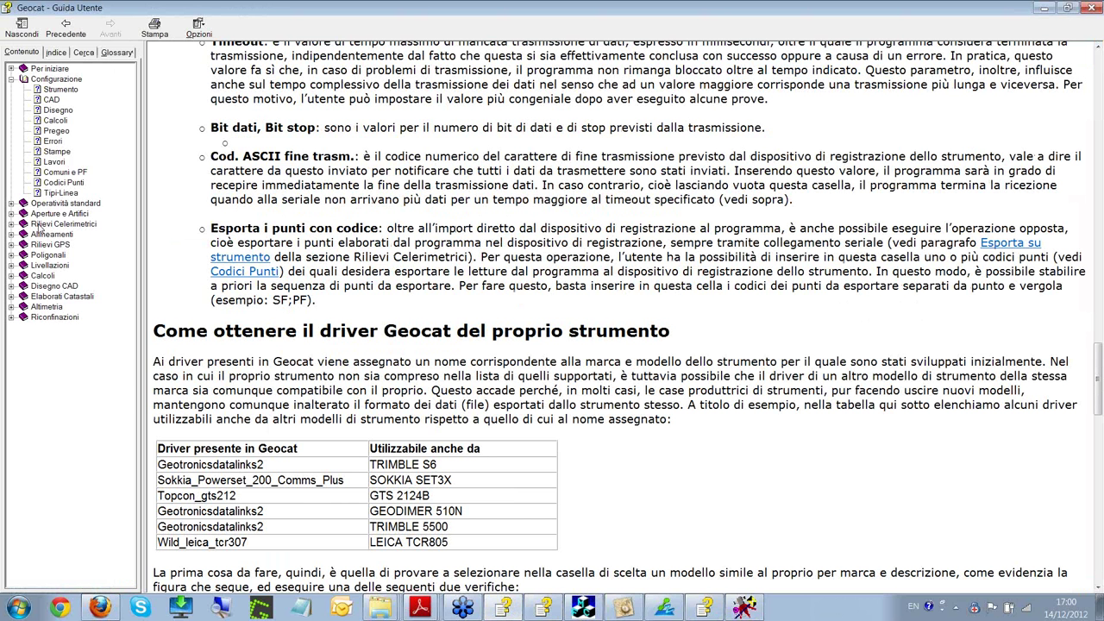
click(12, 317)
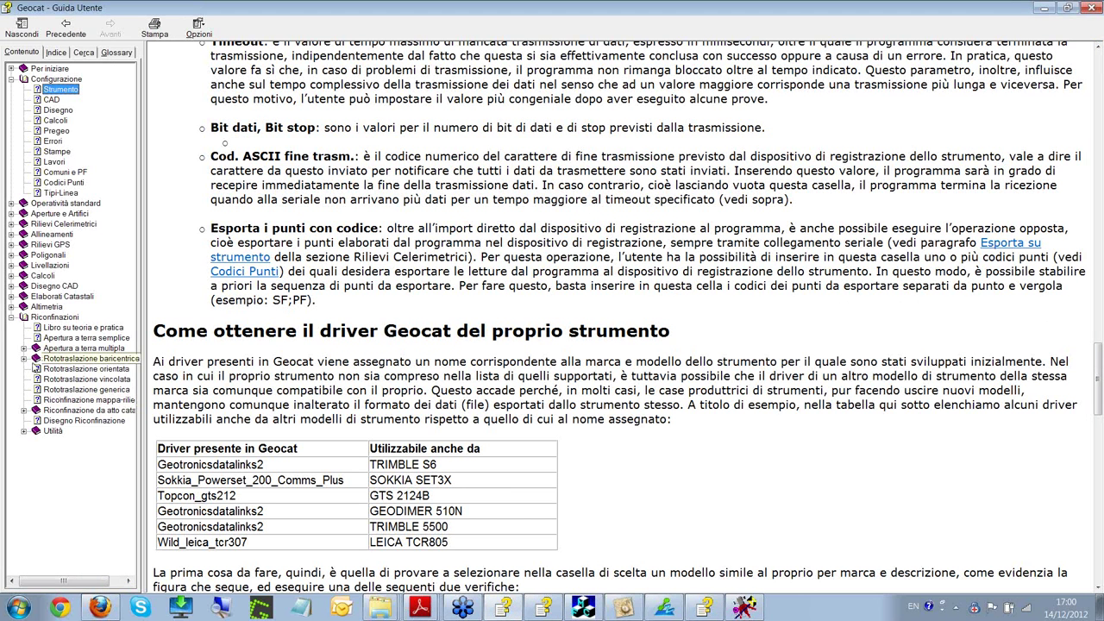
click(24, 358)
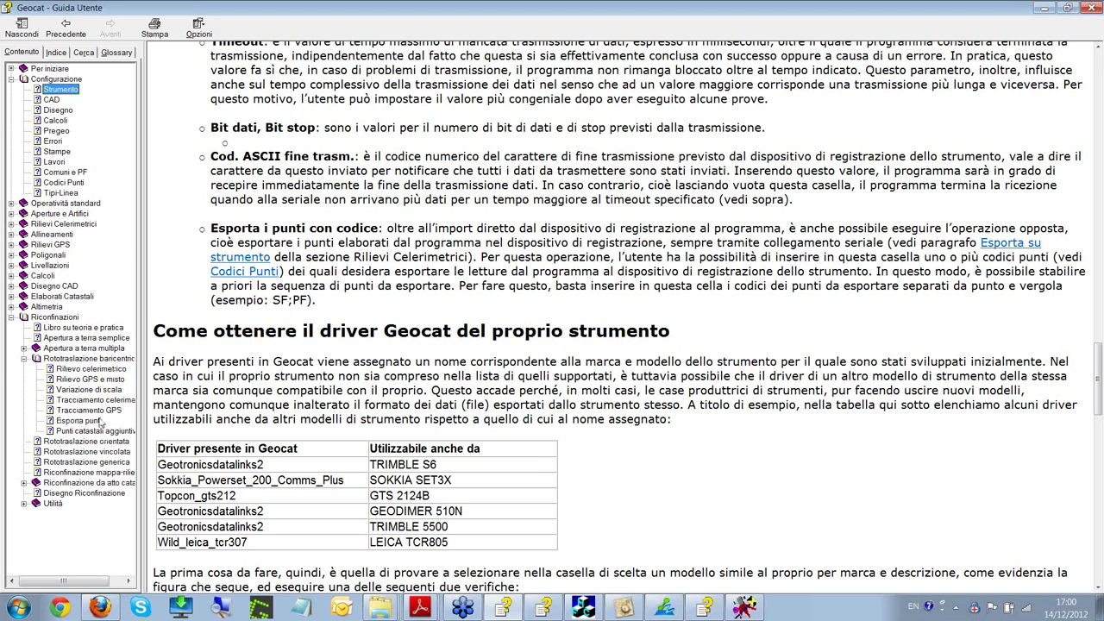
click(100, 411)
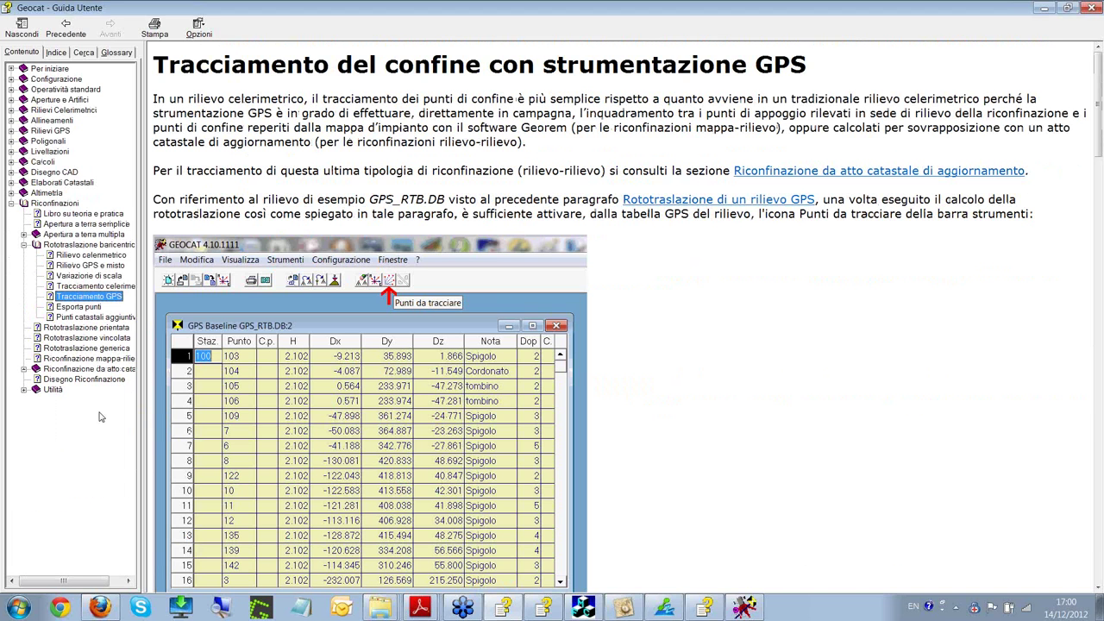
click(608, 254)
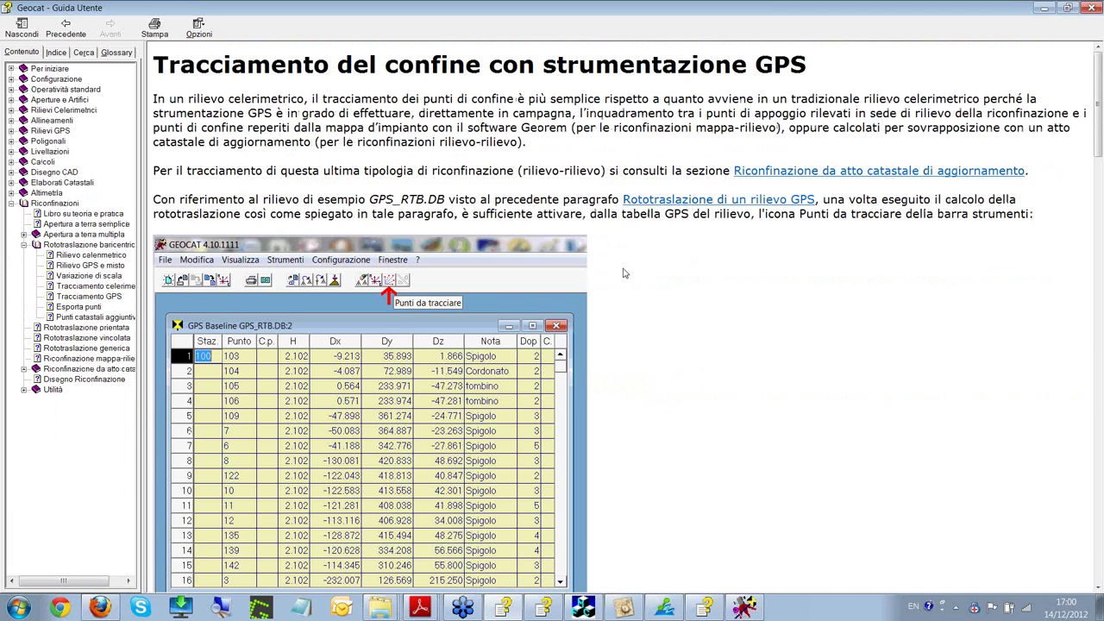
scroll(624, 273, down, 10)
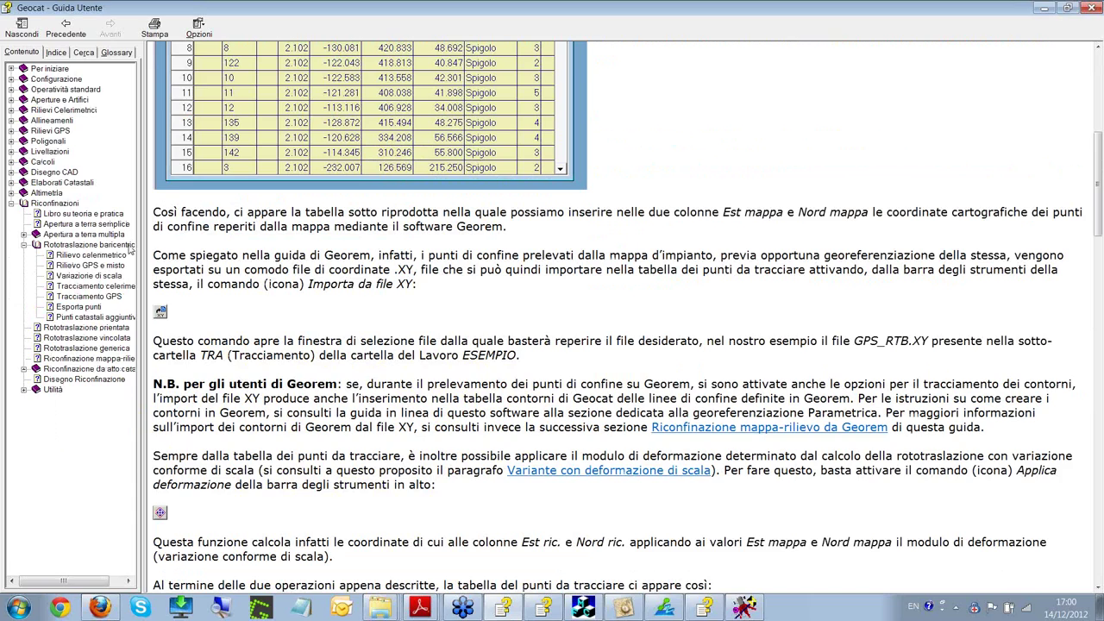
- Read the guide's Rilievo GPS e misto topic, examining the rotation value and the station's Disorientamento correction
click(95, 267)
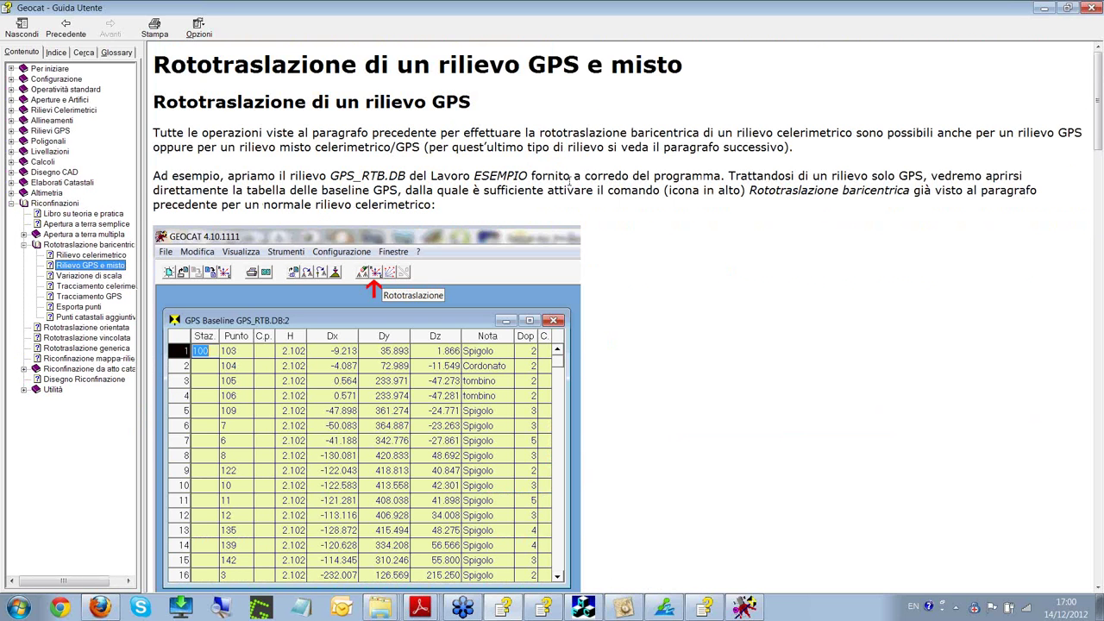
scroll(581, 294, down, 20)
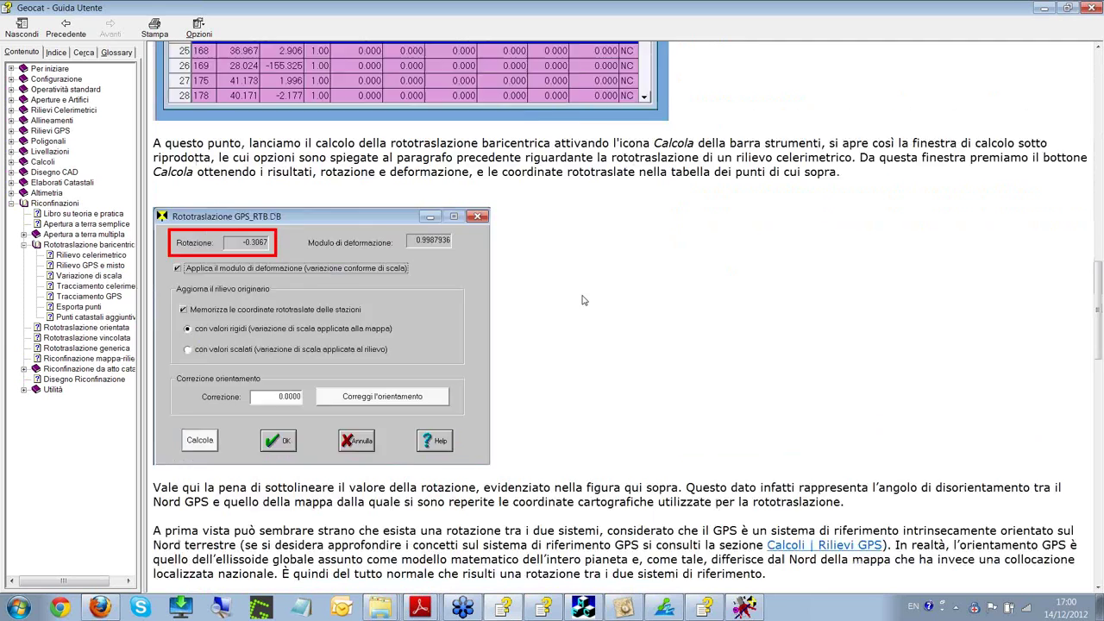
scroll(581, 300, down, 20)
scroll(582, 299, up, 10)
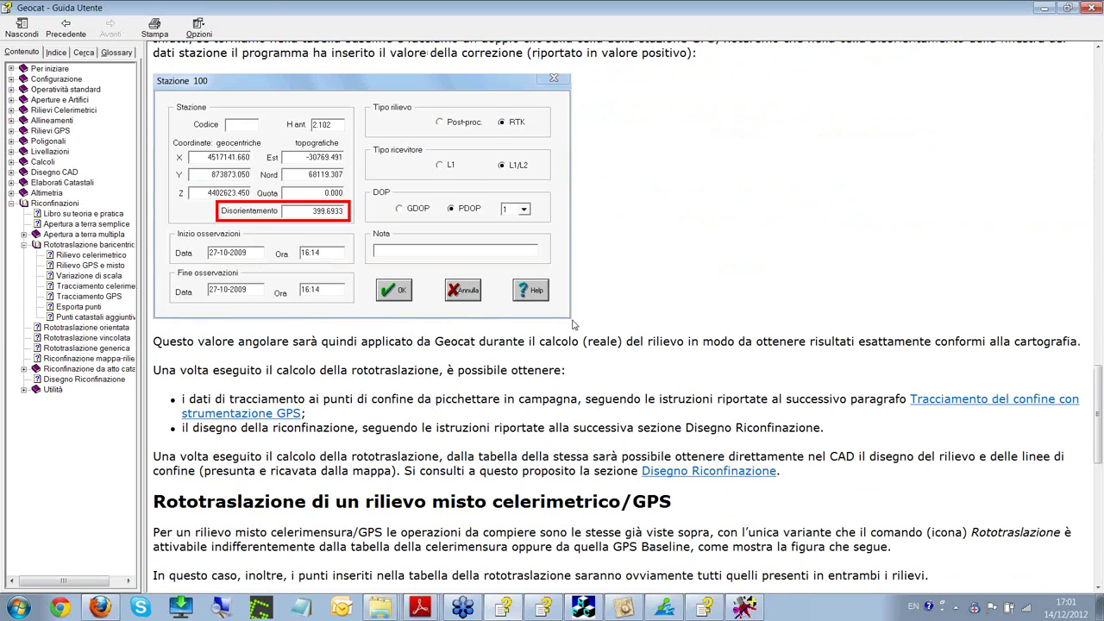
scroll(315, 207, up, 4)
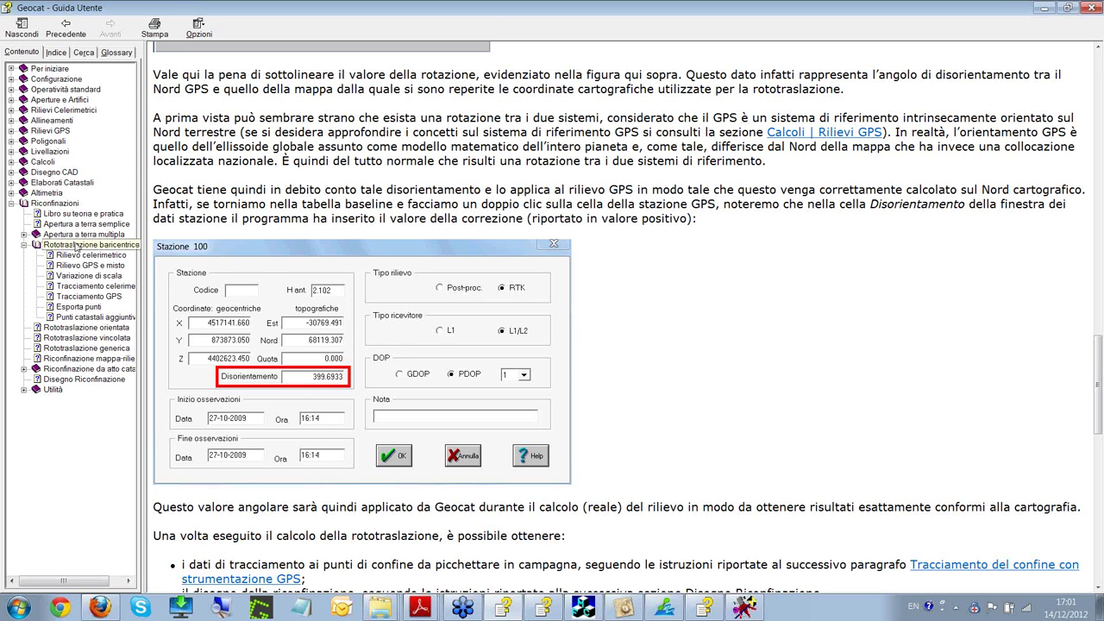
- Return to the Tracciamento GPS topic and read through to the TOPCON FC100 controller procedure
click(81, 297)
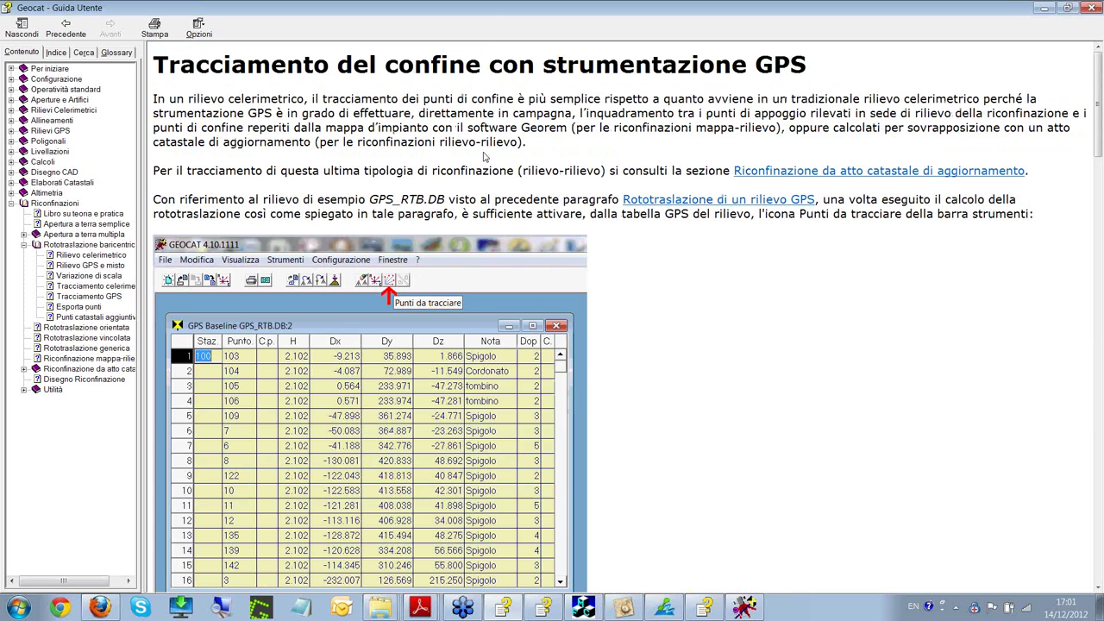
scroll(486, 157, down, 5)
scroll(369, 270, down, 10)
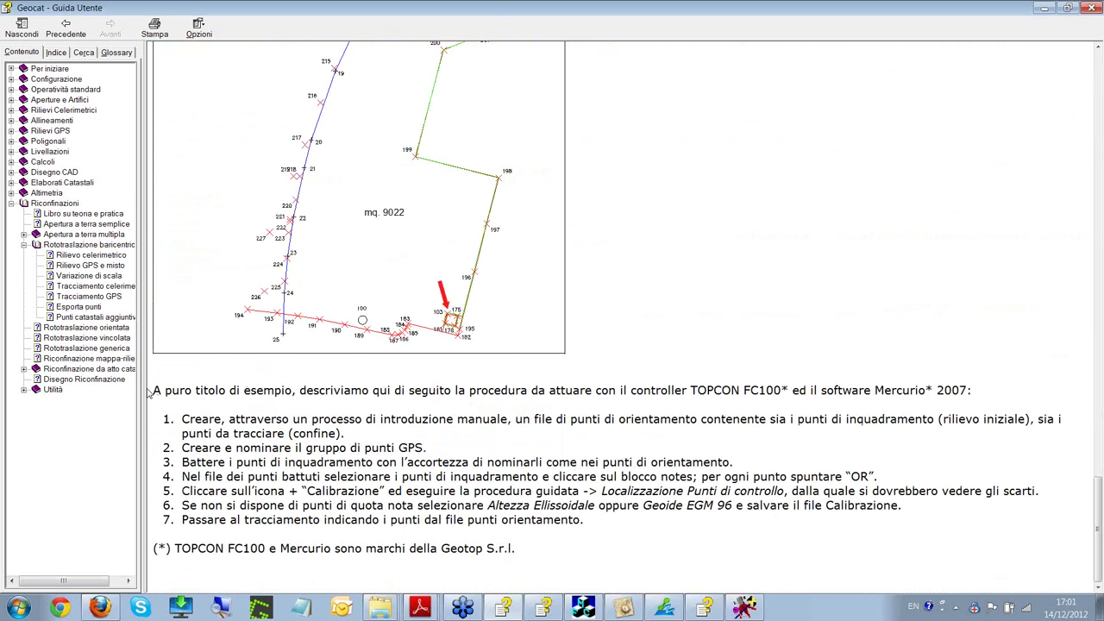
- Read the guide's example procedure for the TOPCON FC100 controller and Mercurio 2007, and widen the contents pane
drag(154, 391, 551, 414)
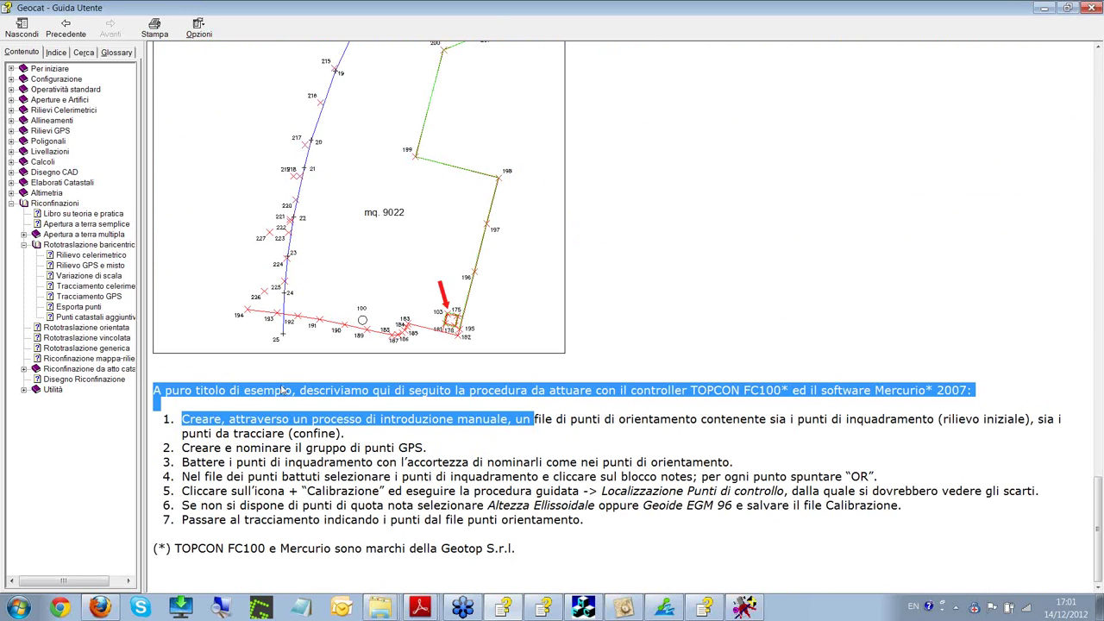
click(169, 420)
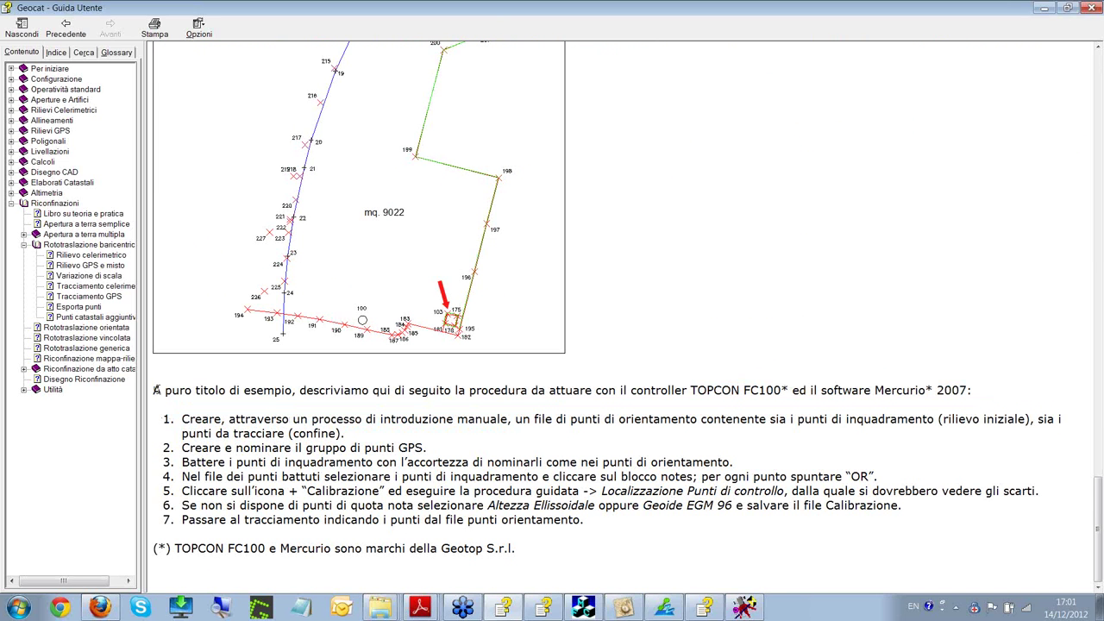
drag(160, 391, 1070, 402)
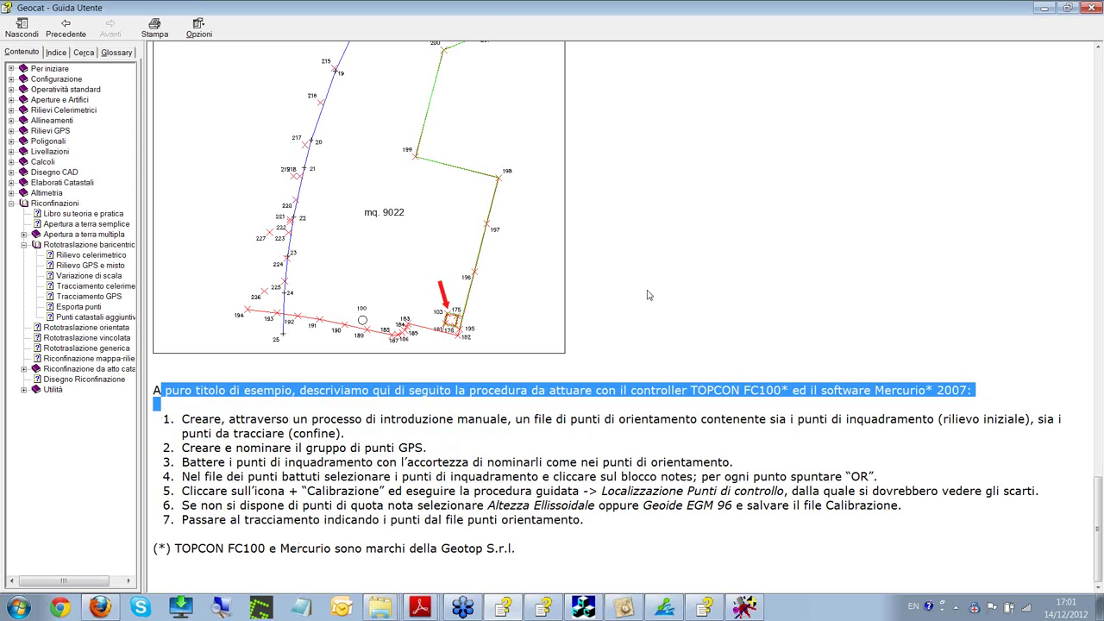
click(303, 420)
scroll(304, 422, up, 3)
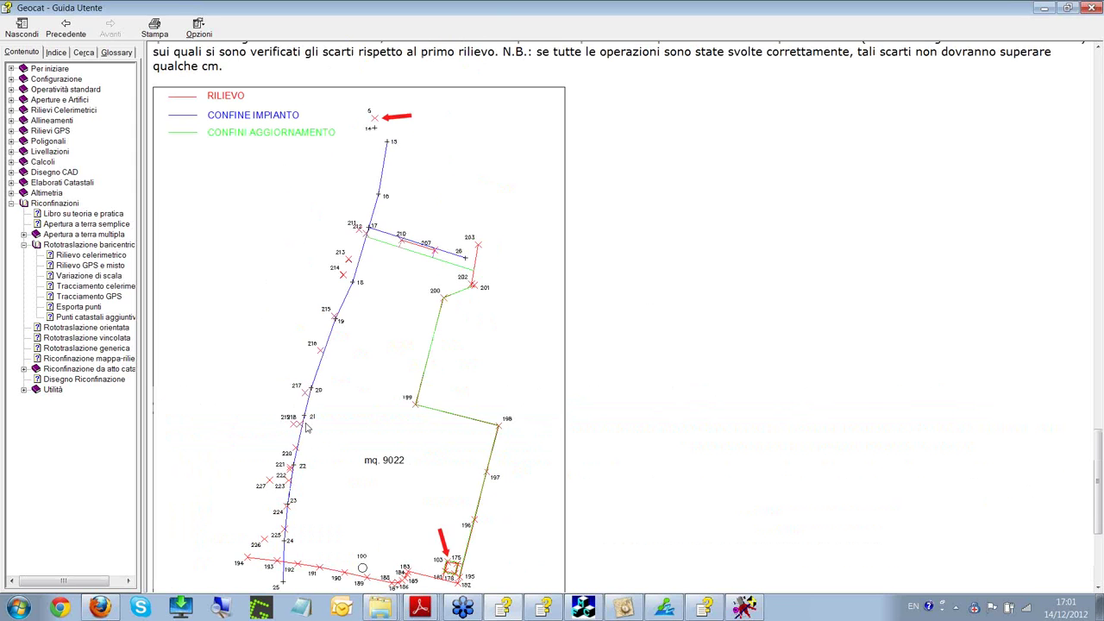
scroll(307, 427, down, 3)
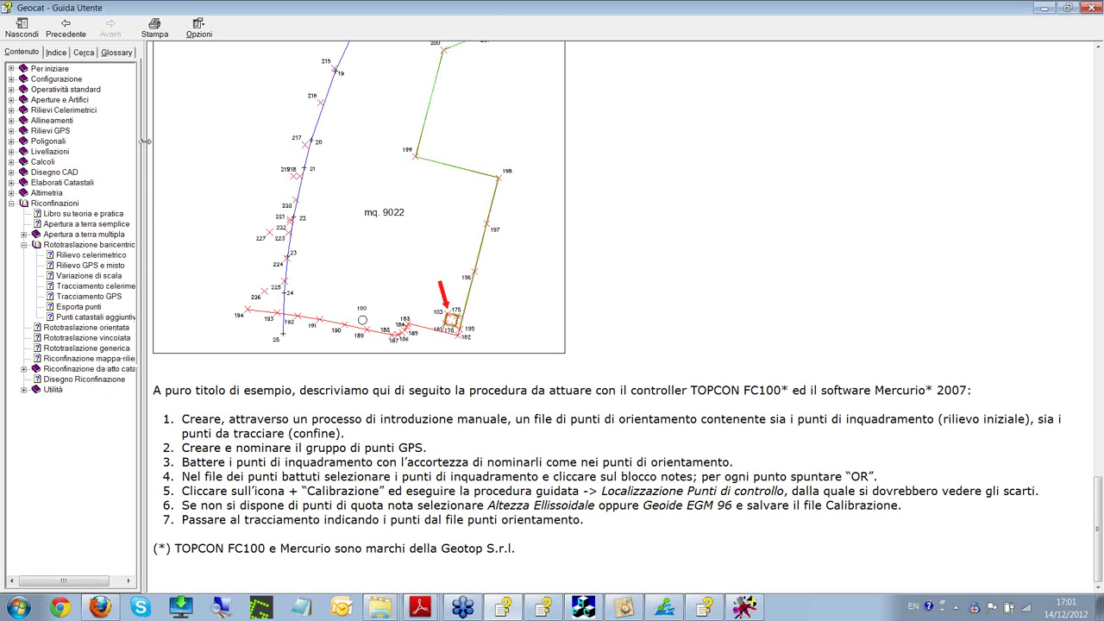
drag(143, 140, 172, 136)
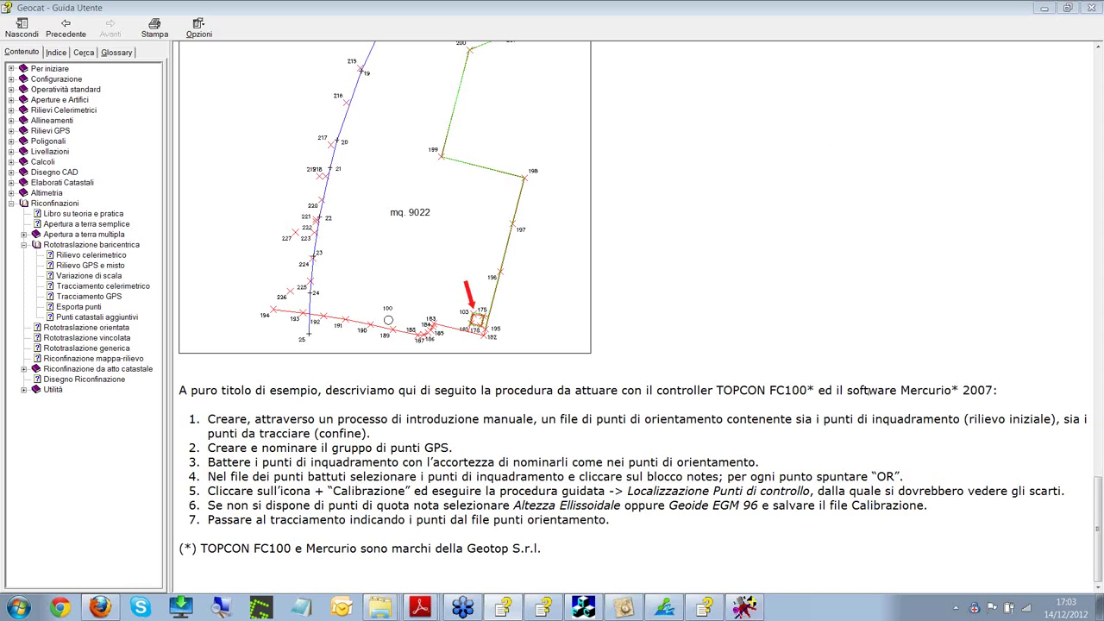
- Switch to Geocat, open the No_err.db field book and check the PF36 and PF42 fiducial point rows
click(744, 608)
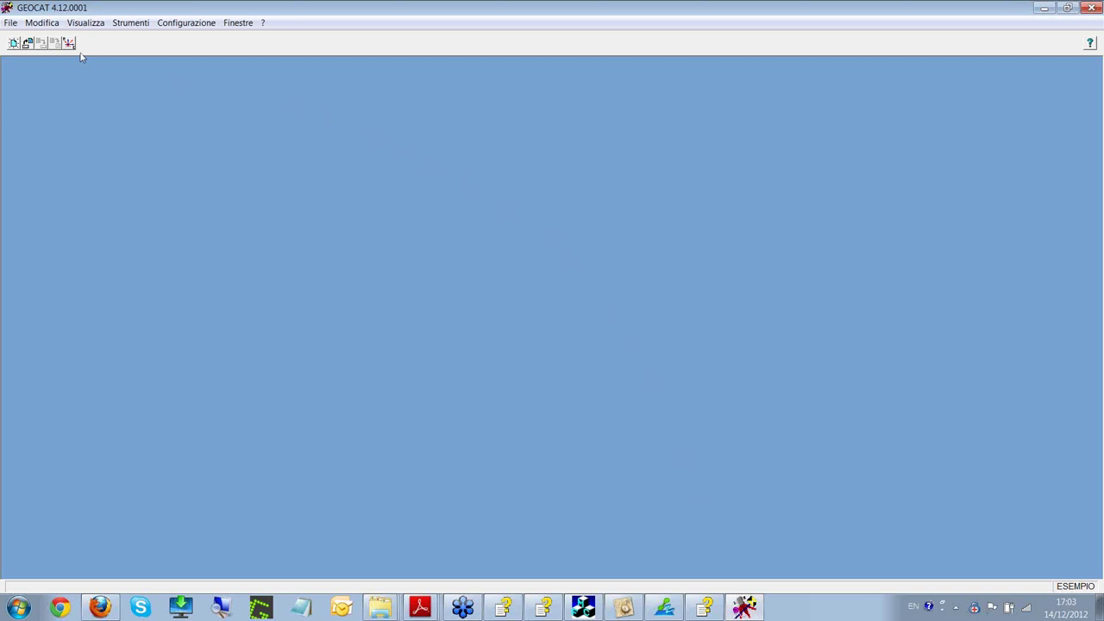
click(11, 24)
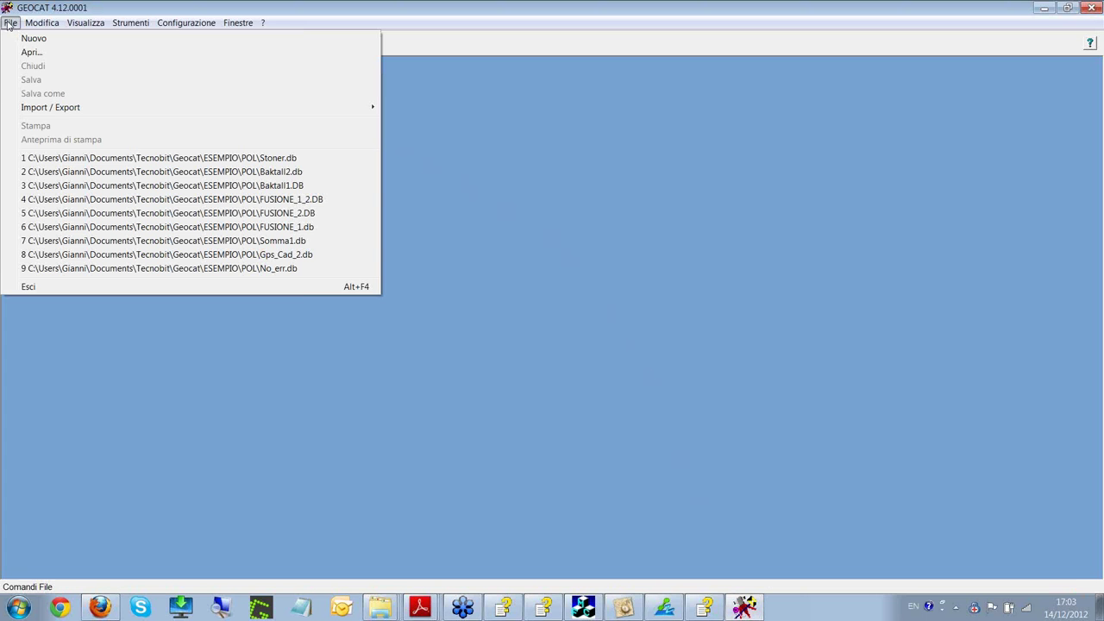
click(321, 271)
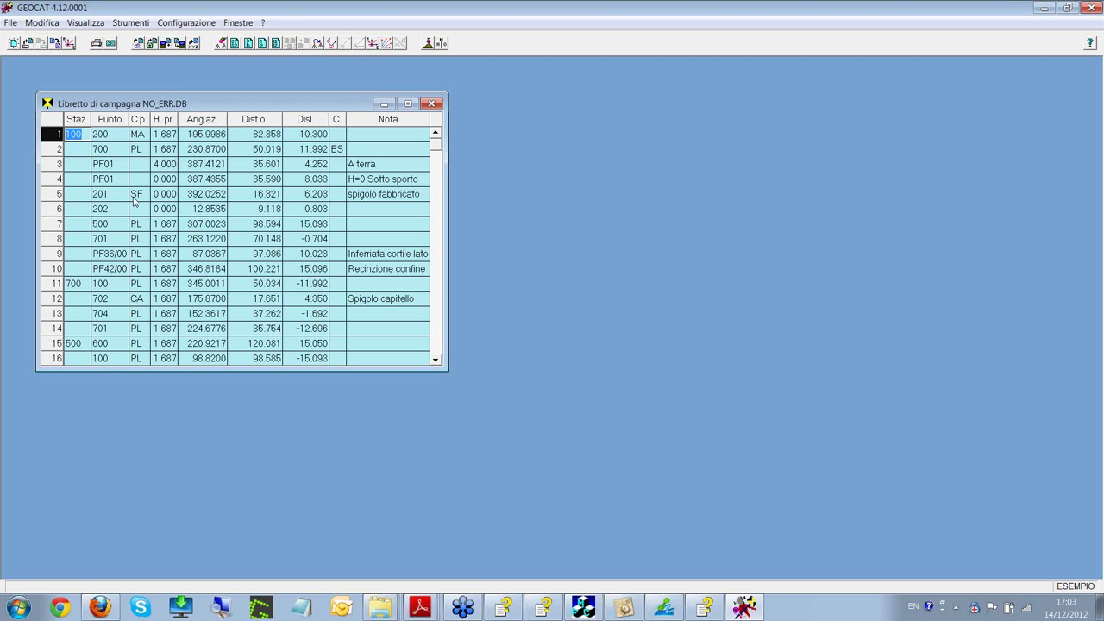
click(116, 260)
click(118, 269)
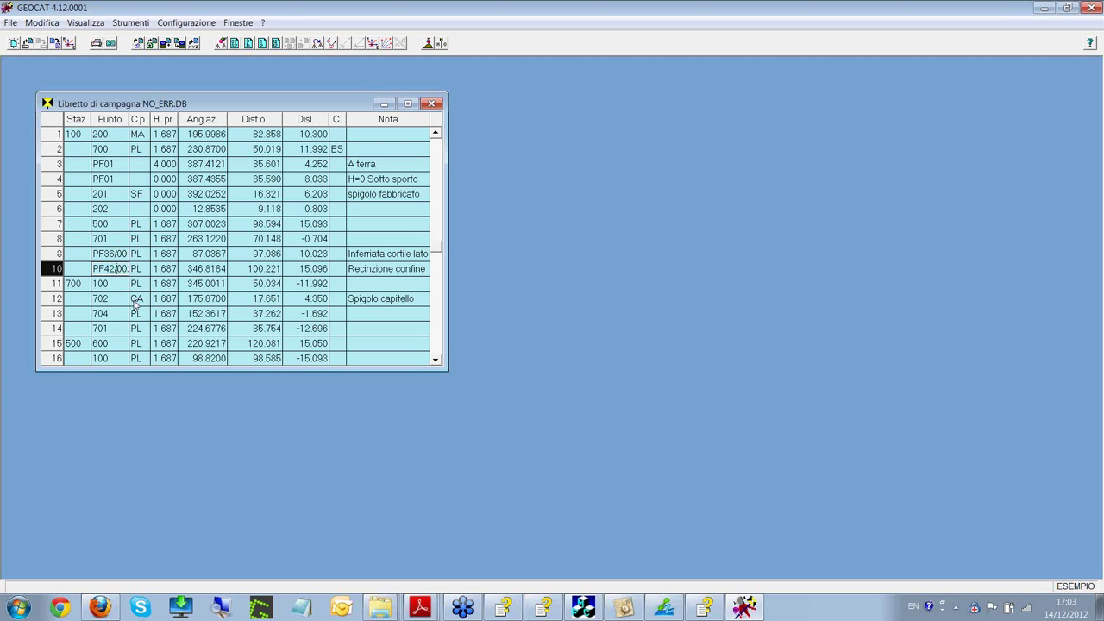
click(113, 256)
- Set the calculation reference to the cartographic system of the survey's PFs, and run the real calculation (Calcolo reale) for NO_ERR.DB
click(188, 23)
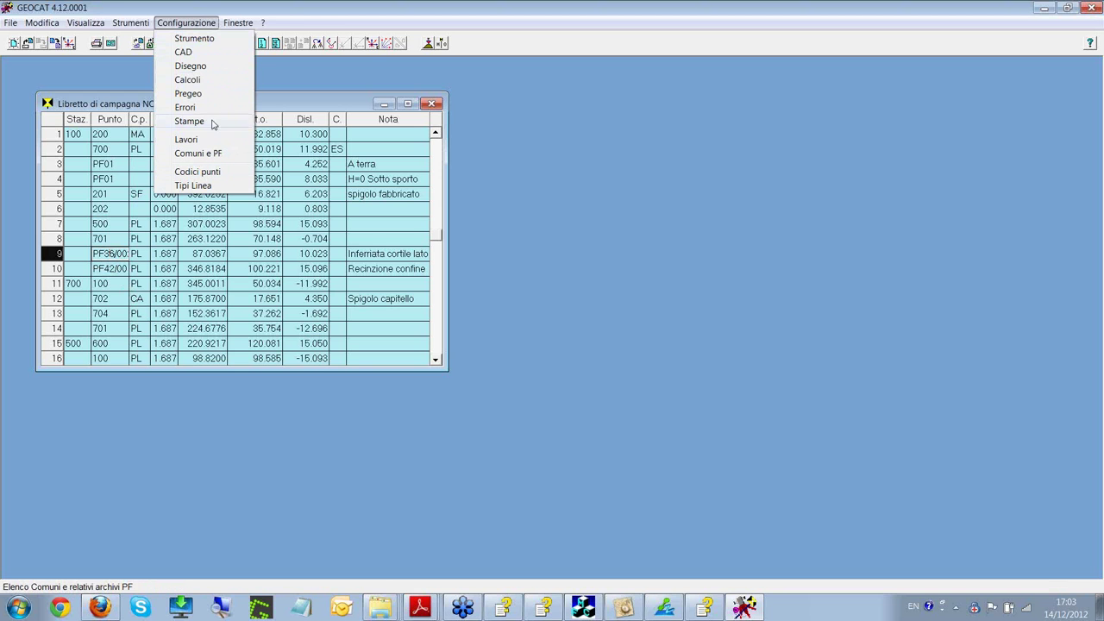
click(210, 81)
drag(493, 151, 494, 225)
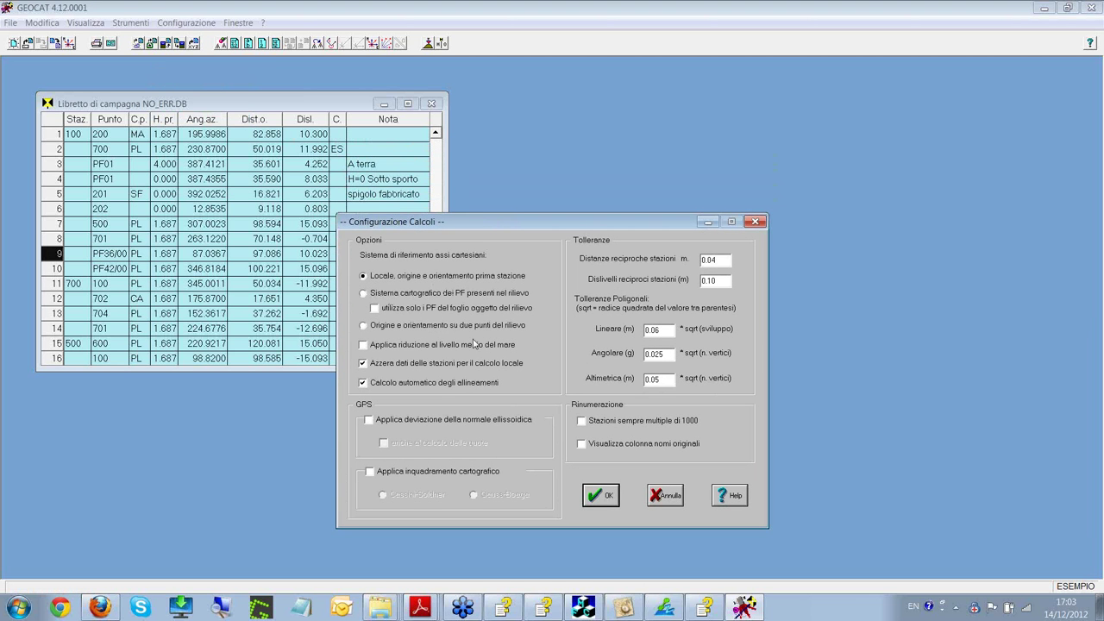
click(363, 293)
click(601, 498)
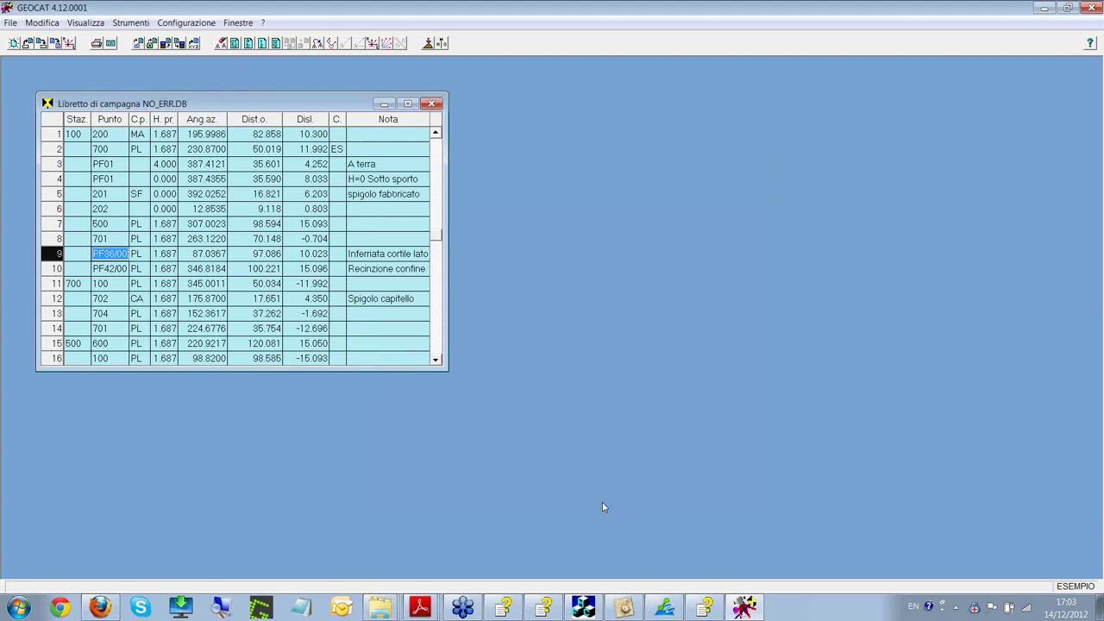
right_click(506, 179)
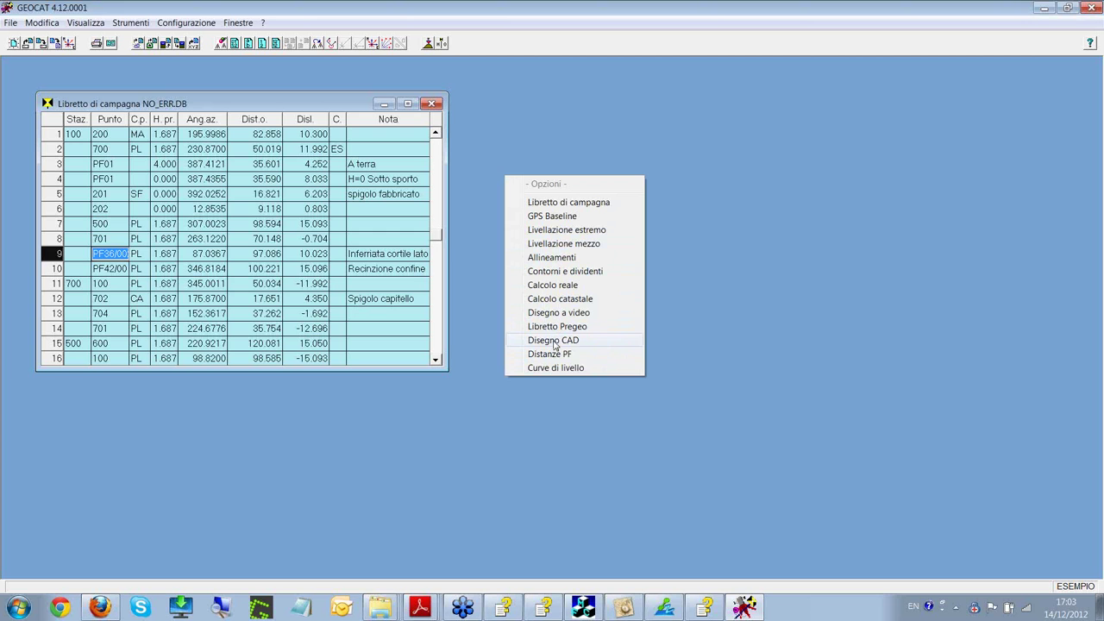
click(561, 287)
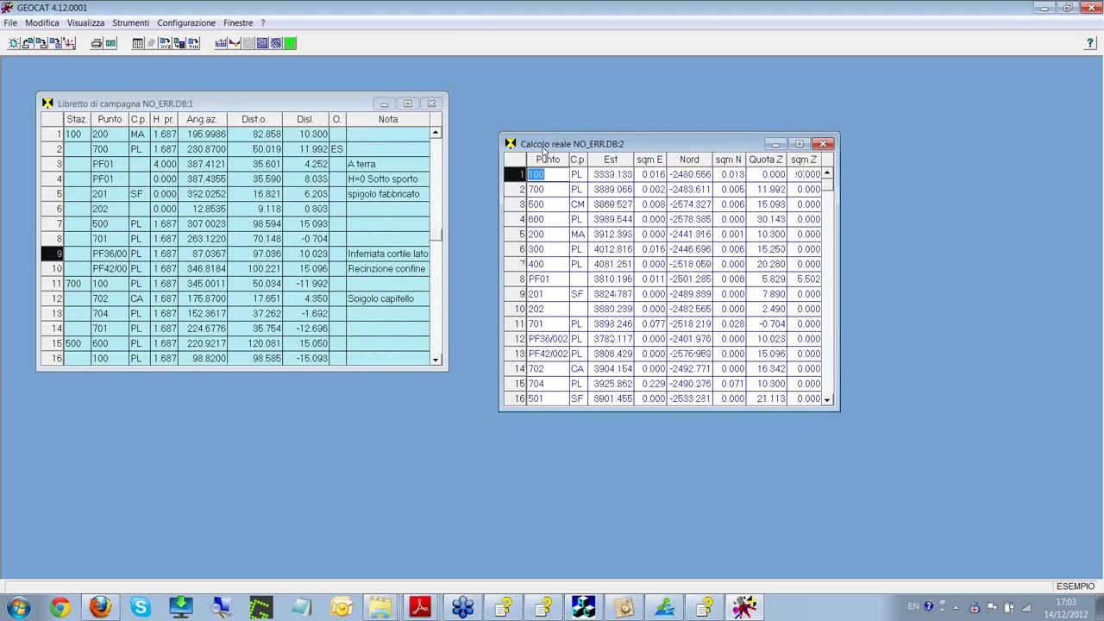
- Open the data of station 100 in the field book, examine its Correzione value and leave without changes
click(81, 138)
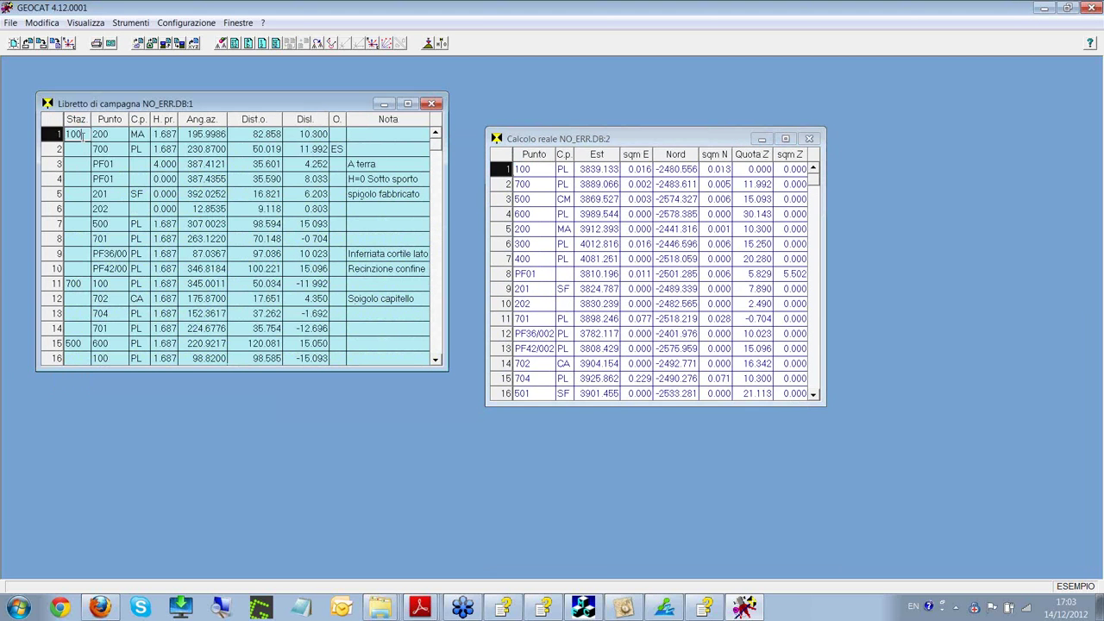
double_click(82, 135)
drag(681, 220, 546, 234)
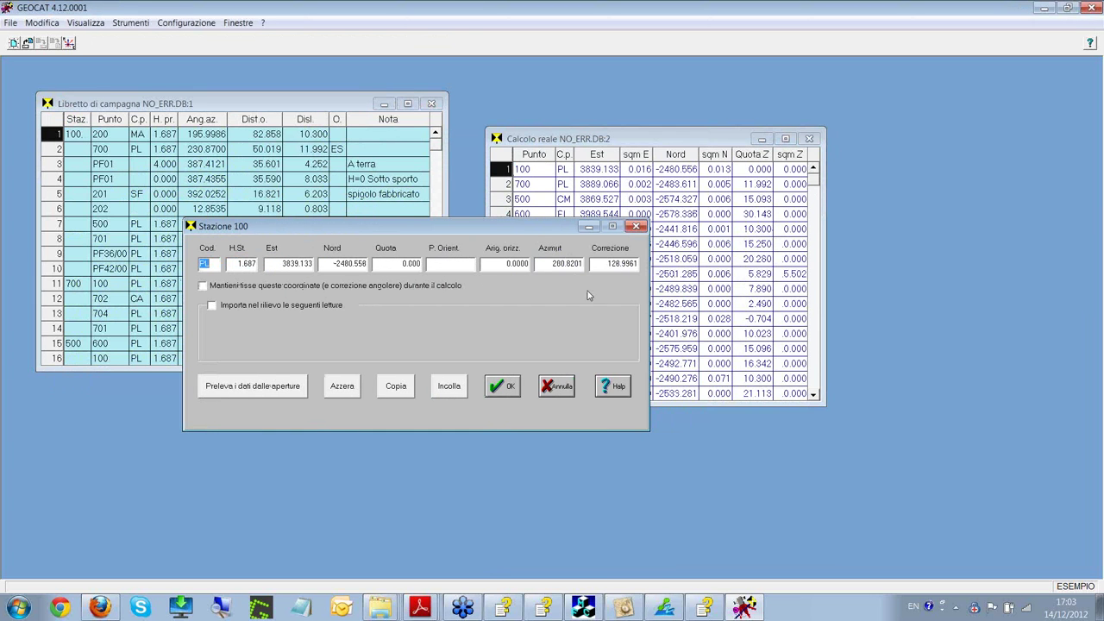
drag(597, 264, 638, 268)
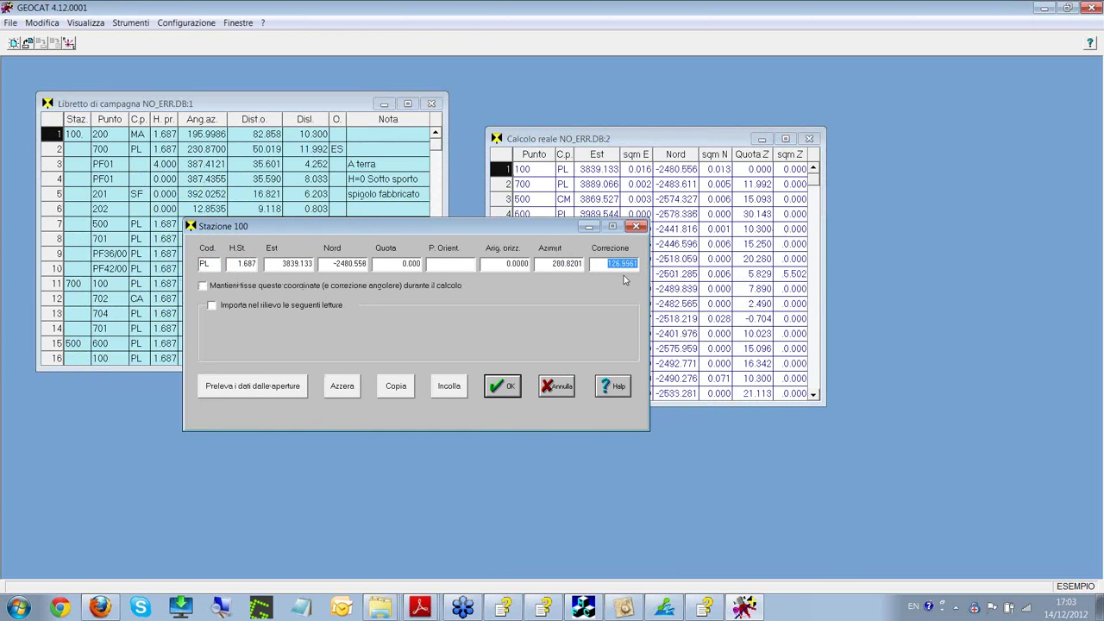
click(570, 387)
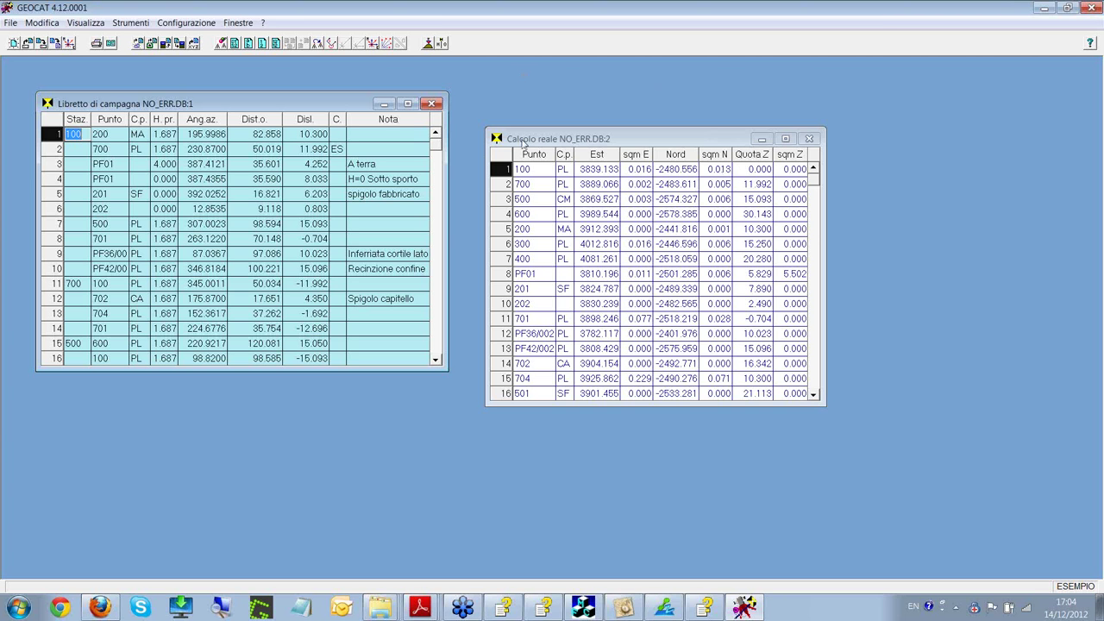
- Close the NO_ERR.DB field book and exit Geocat
click(431, 104)
click(545, 357)
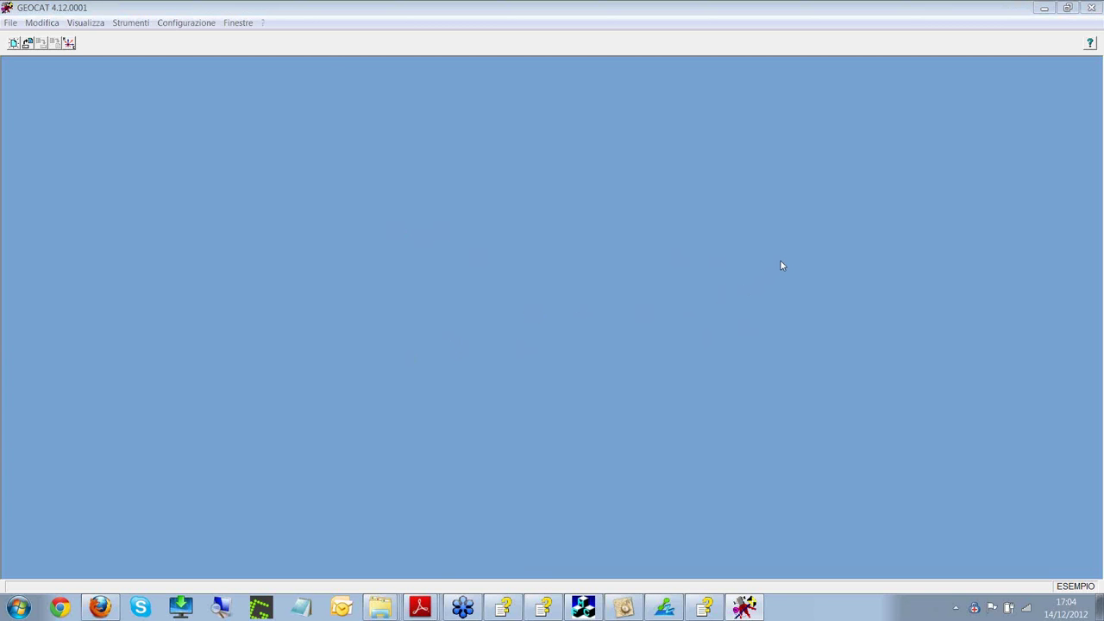
click(1089, 42)
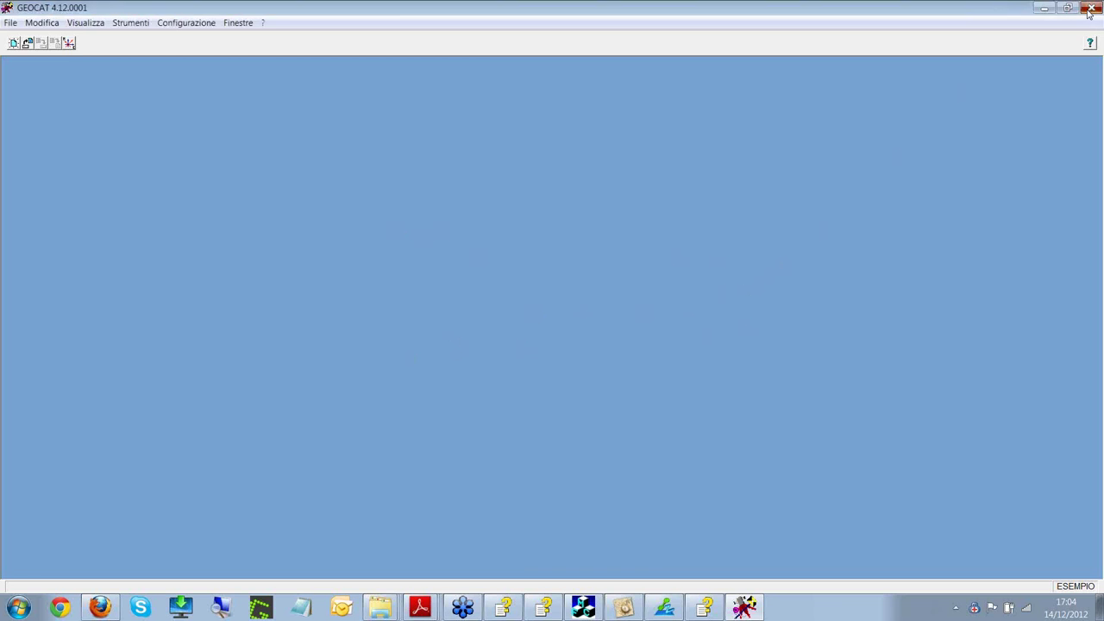
- Switch to Georem and examine the numbered points around La Berga on the LAMPORECCHIO_Foglio_016_PAR map
click(624, 607)
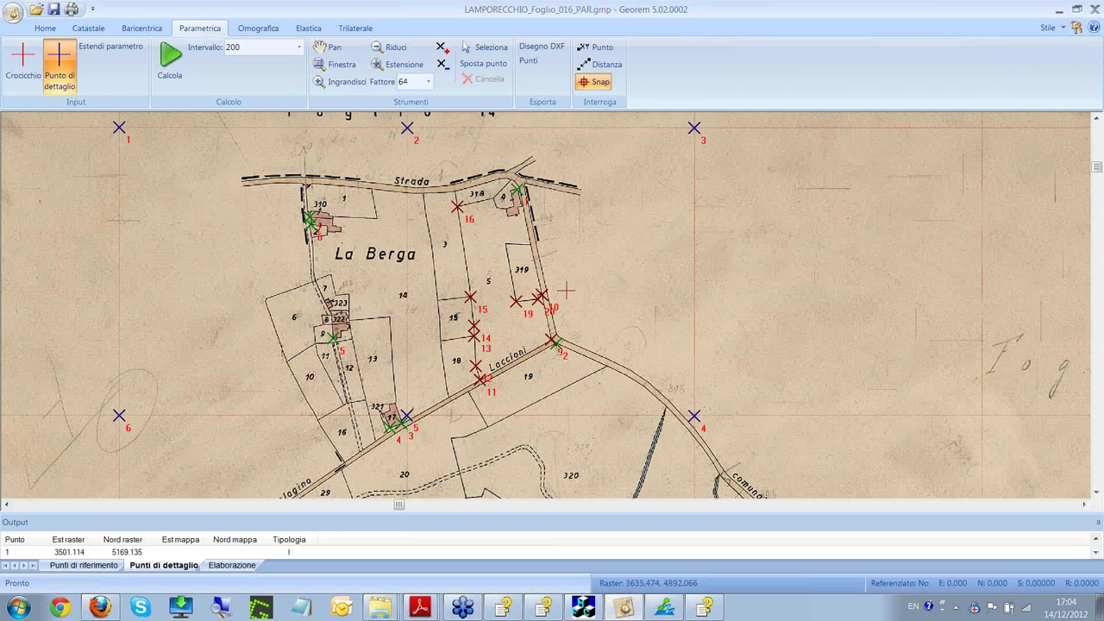
scroll(483, 258, up, 1)
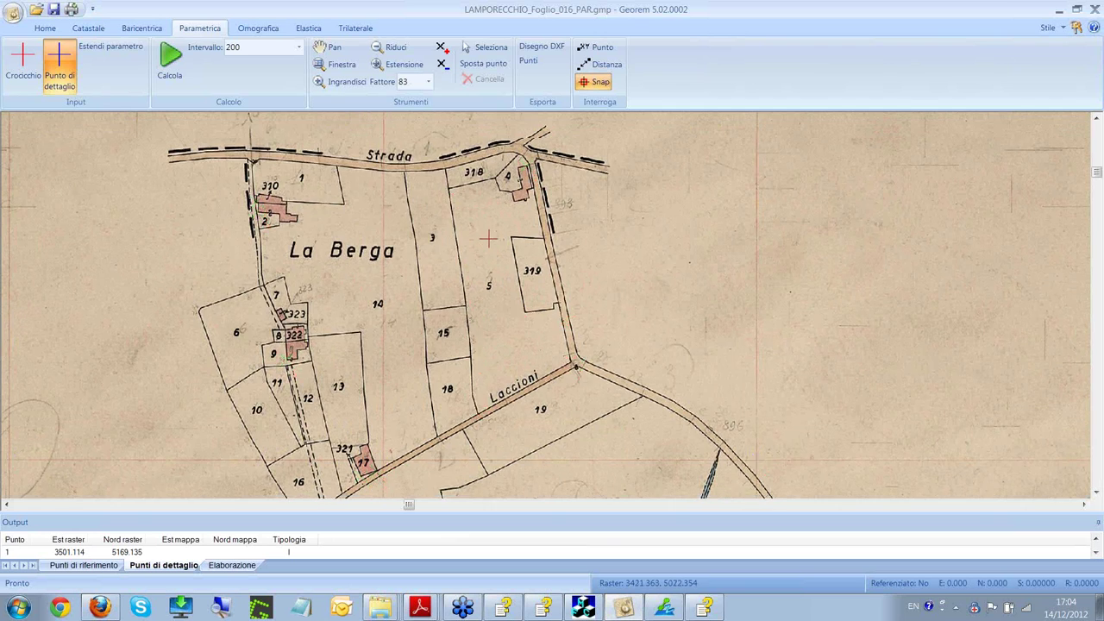
scroll(483, 256, down, 1)
middle_click(587, 229)
scroll(587, 230, up, 1)
scroll(585, 228, down, 1)
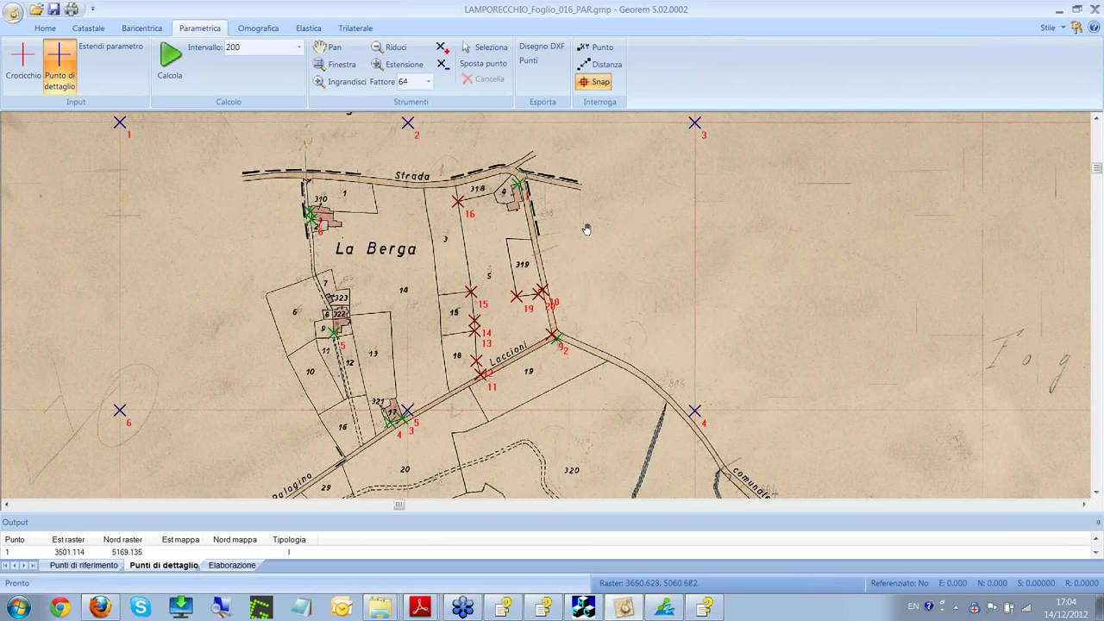
drag(585, 230, 603, 262)
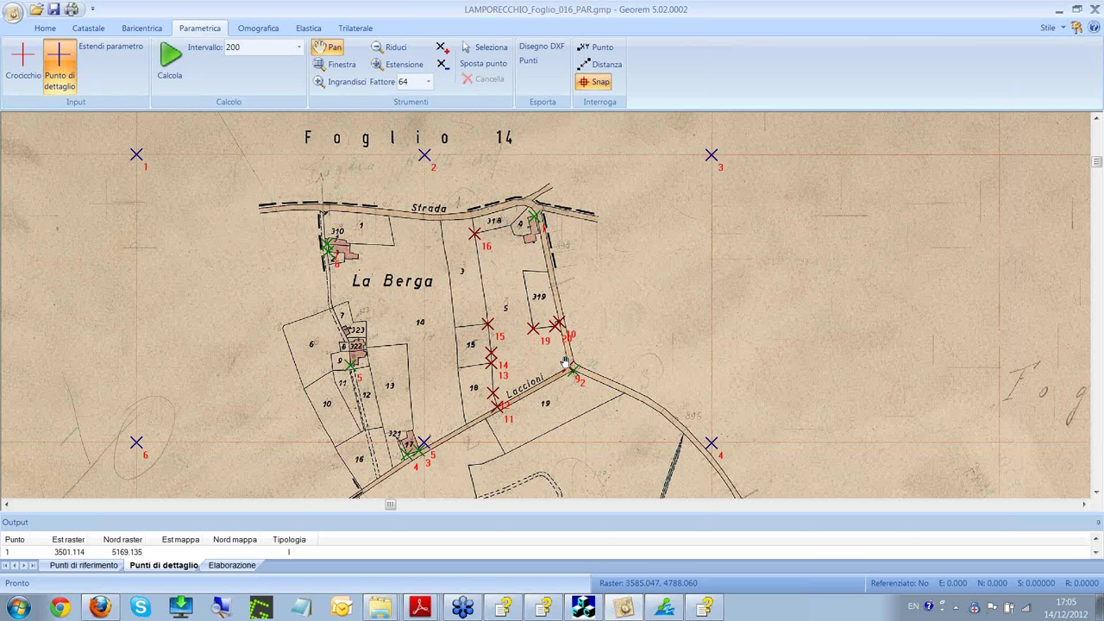
- Open the TALISCOP_PARAM.gmp project from the Georem502 folder
click(13, 14)
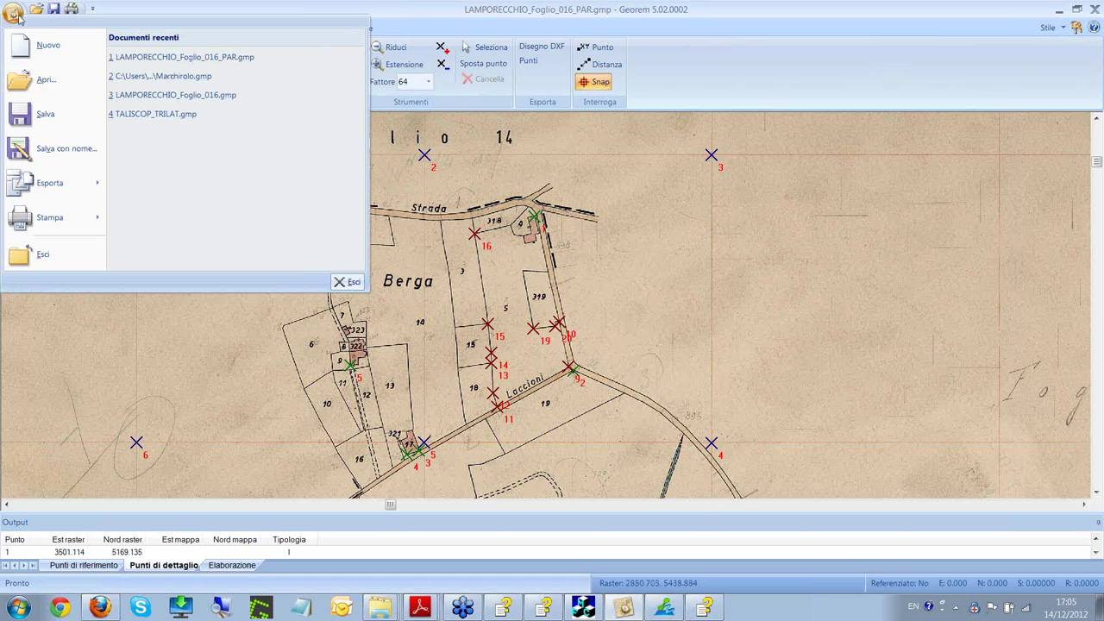
click(47, 81)
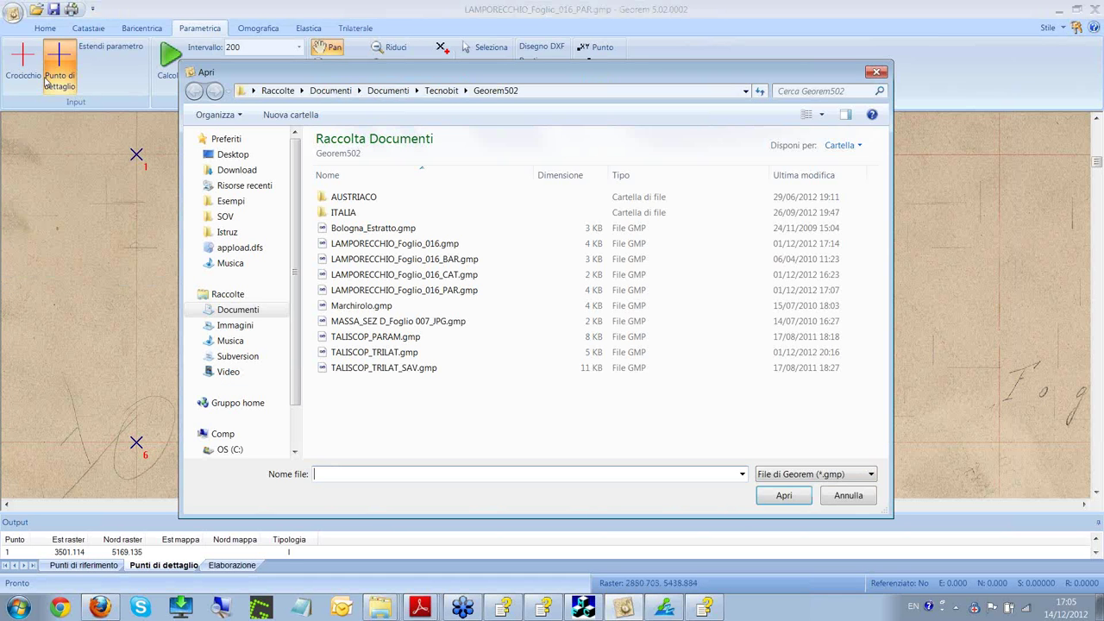
click(392, 338)
click(778, 495)
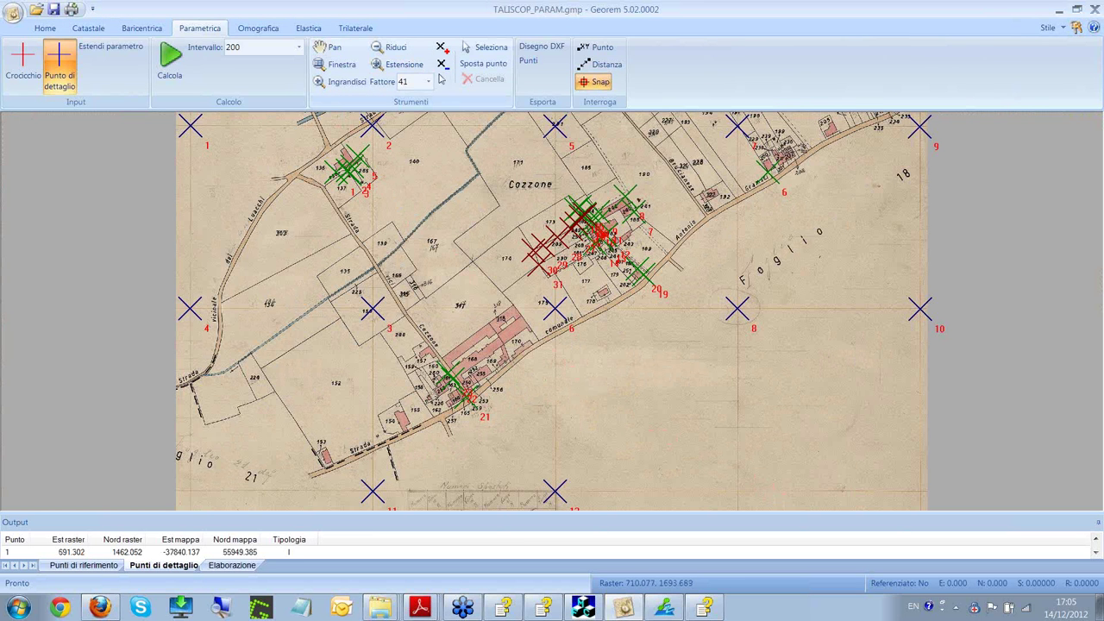
- Reduce the size of the point markers on the map, then enlarge them by one level
click(441, 66)
click(442, 66)
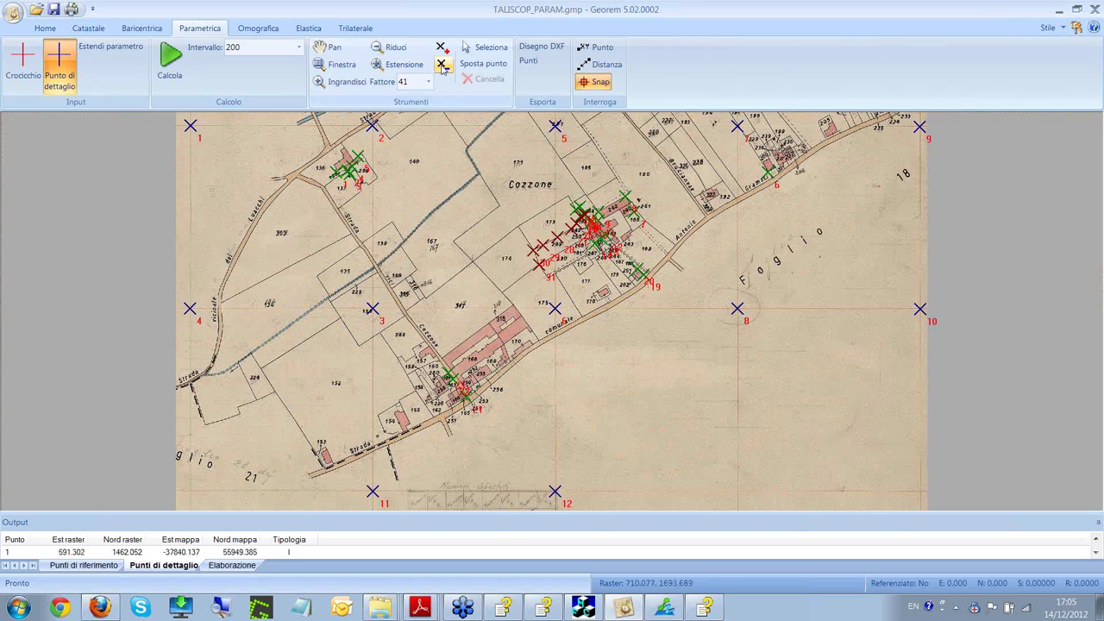
click(442, 67)
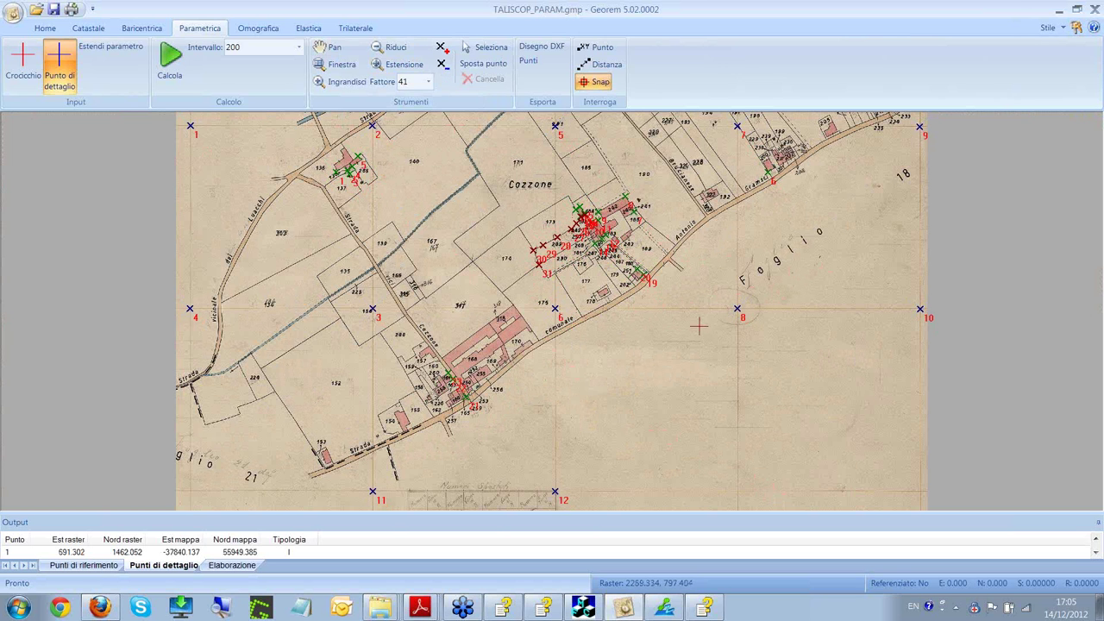
click(441, 47)
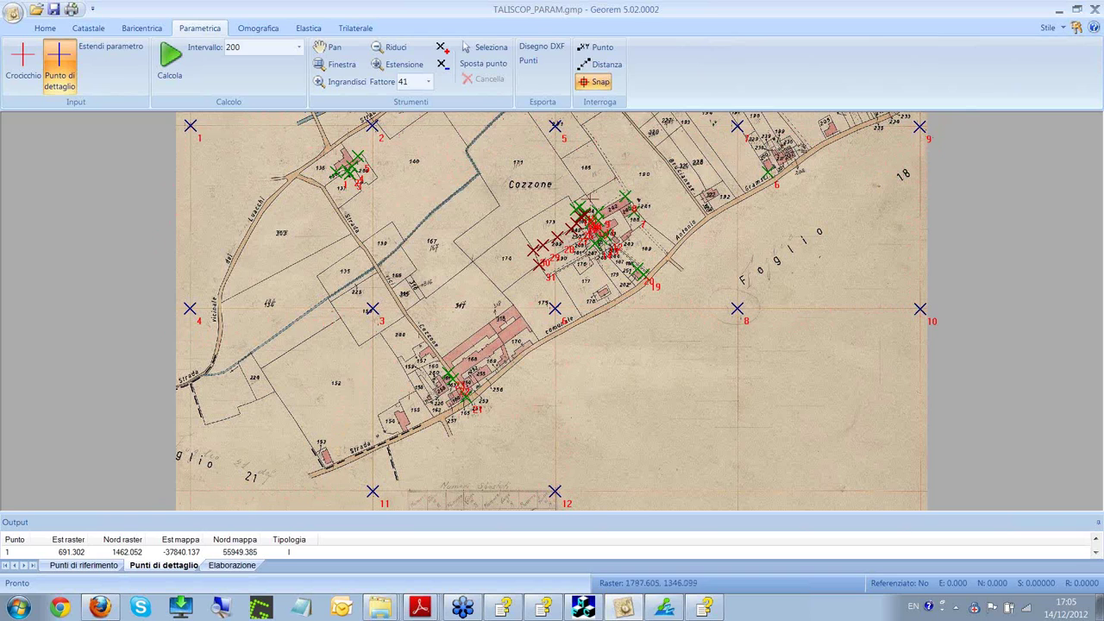
- Examine the detail points around parcels 182, 184 and 242, and the reference crosses 5 to 8 of the surrounding map grid
scroll(605, 176, up, 5)
scroll(606, 176, up, 4)
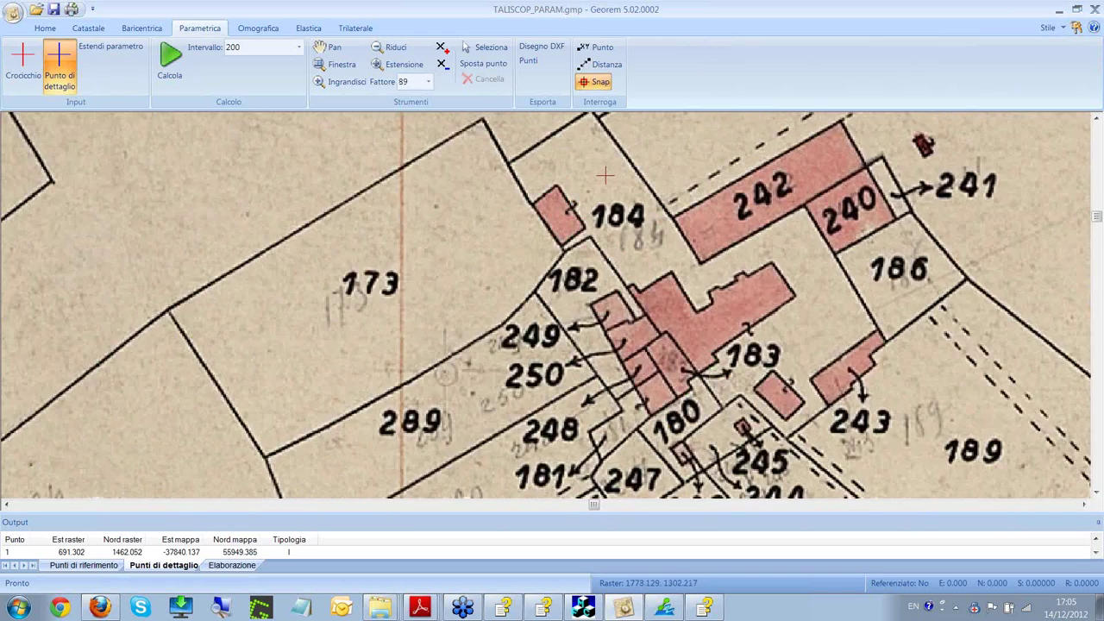
scroll(626, 264, up, 3)
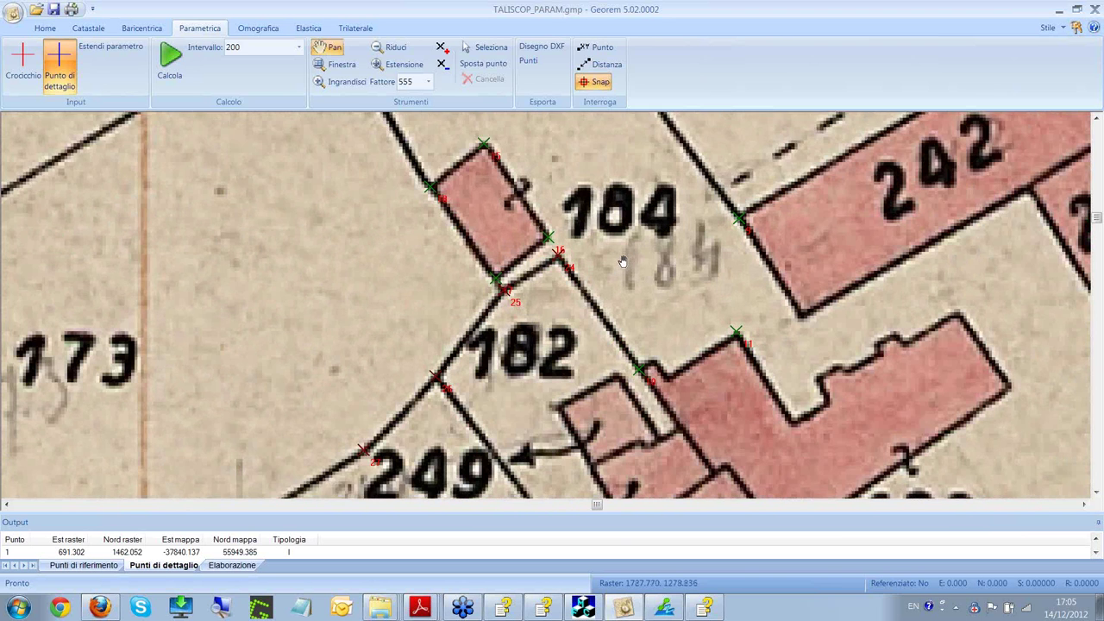
drag(623, 262, 608, 192)
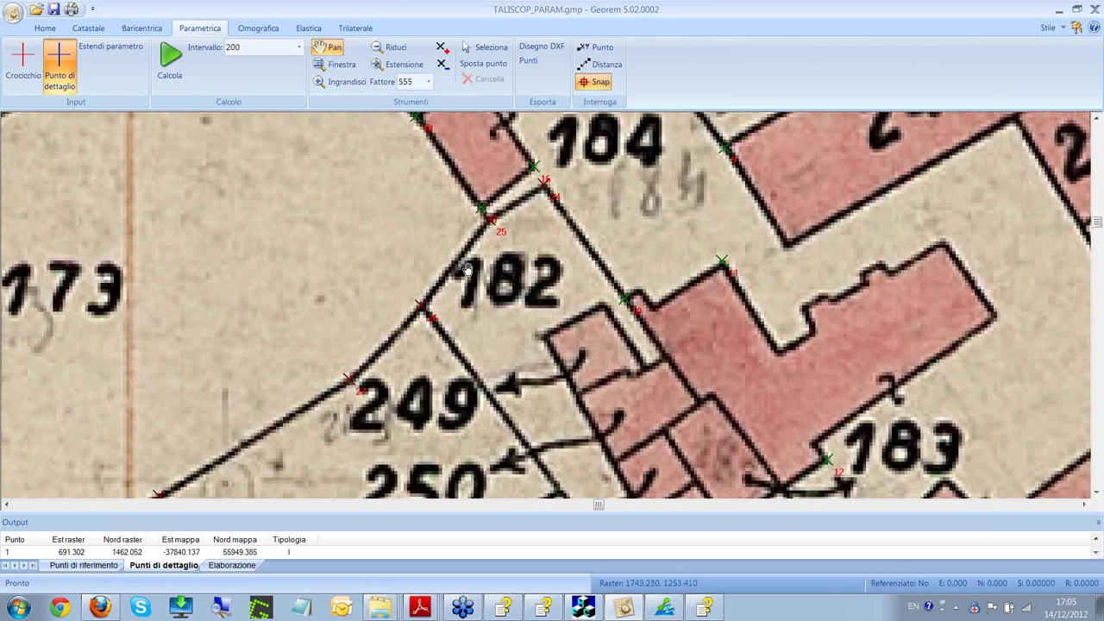
click(483, 47)
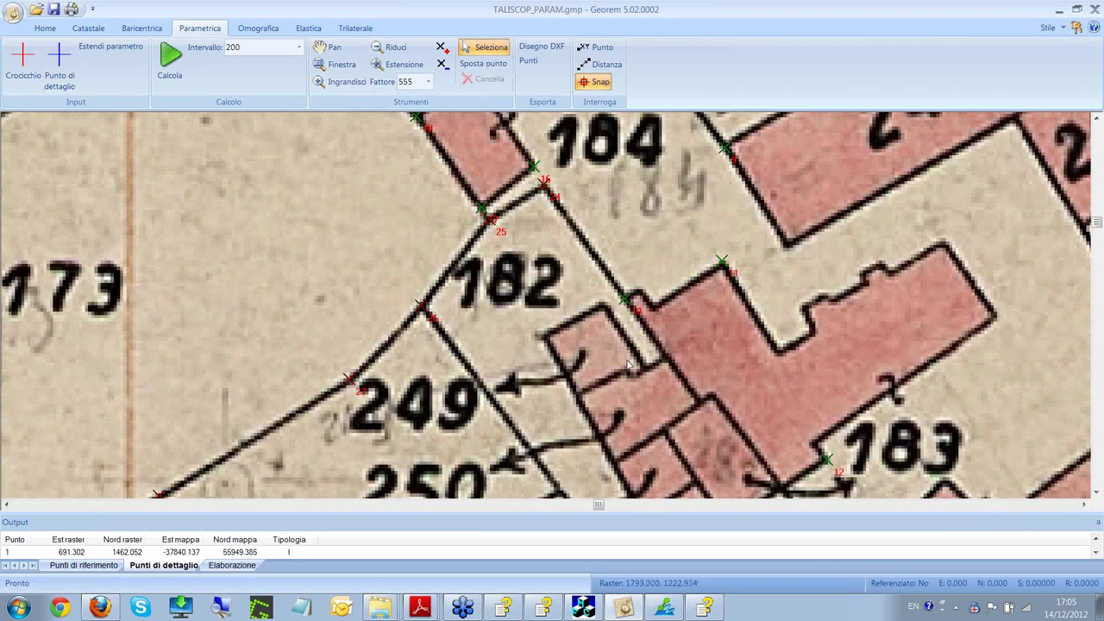
key(p)
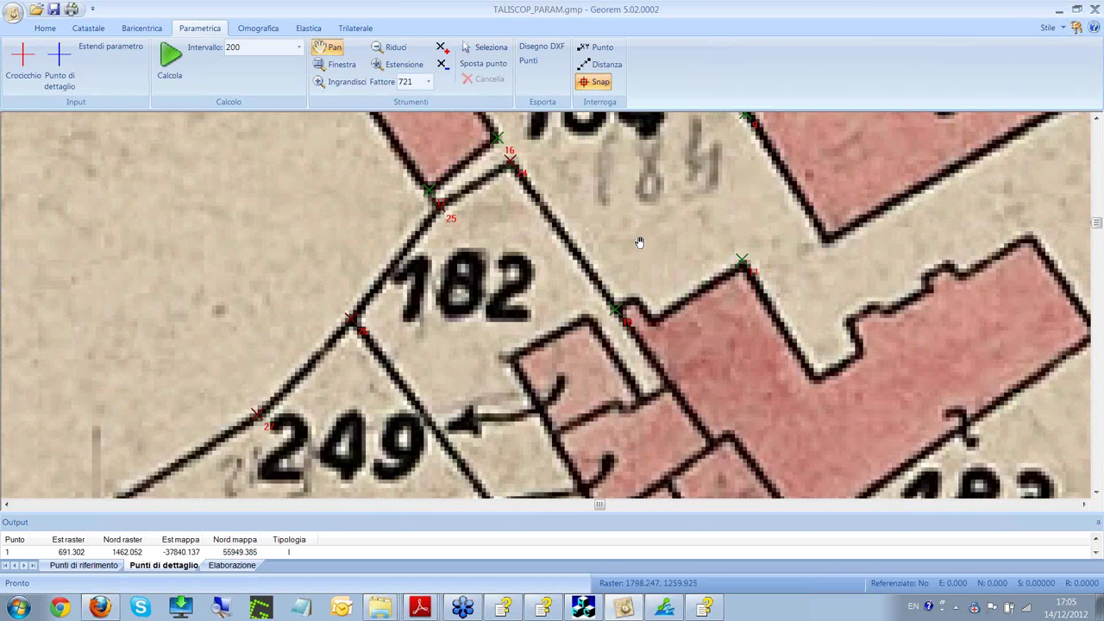
drag(640, 242, 637, 274)
key(s)
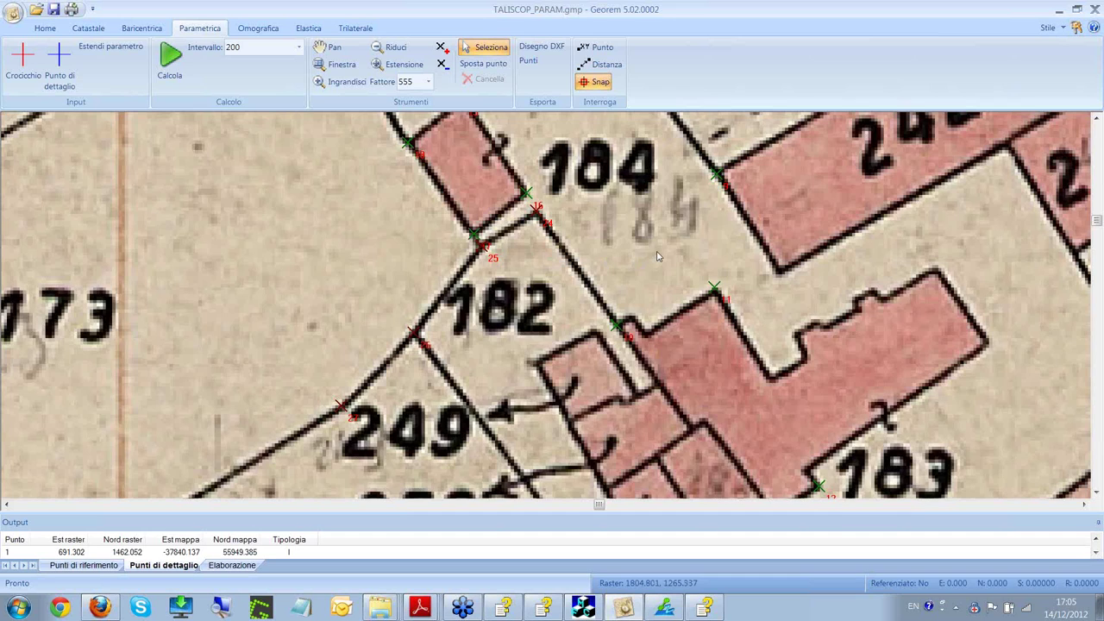
scroll(664, 255, down, 3)
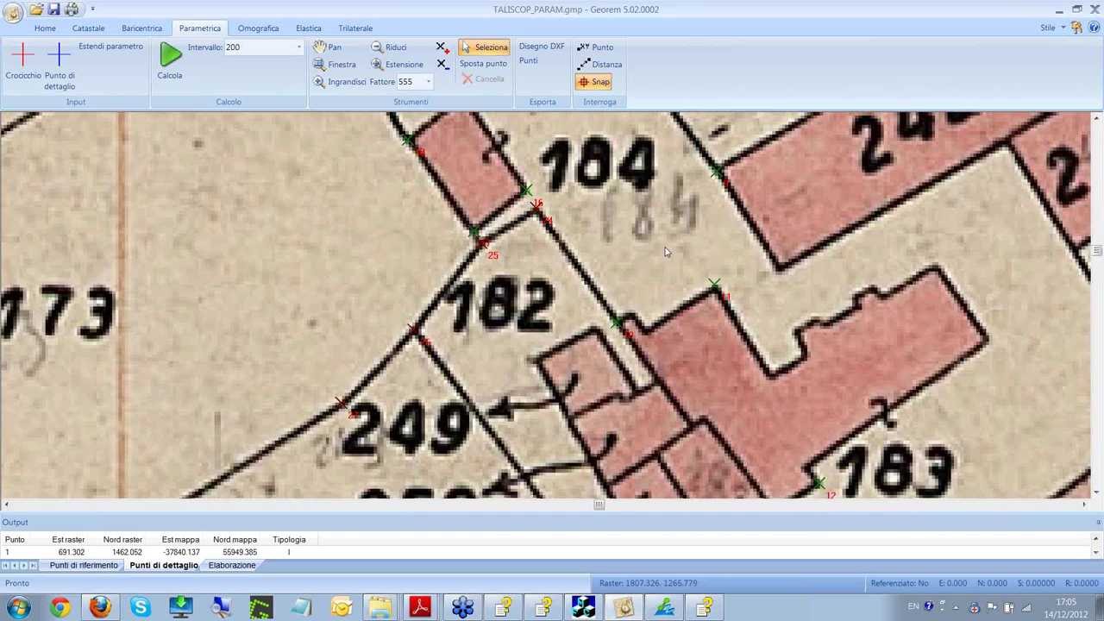
scroll(759, 265, down, 2)
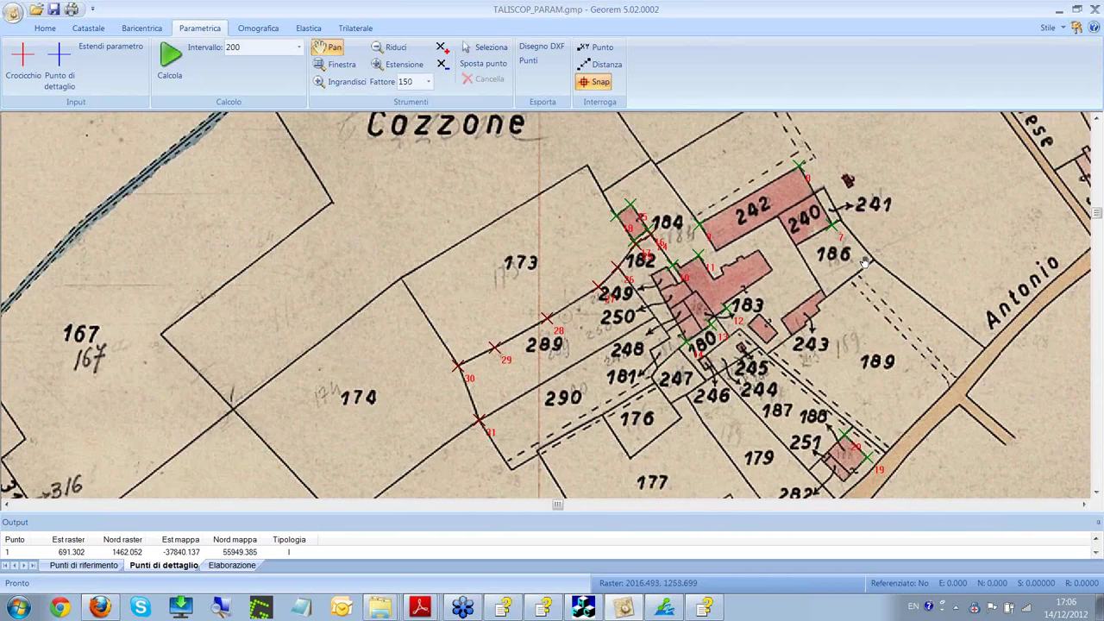
scroll(865, 261, down, 3)
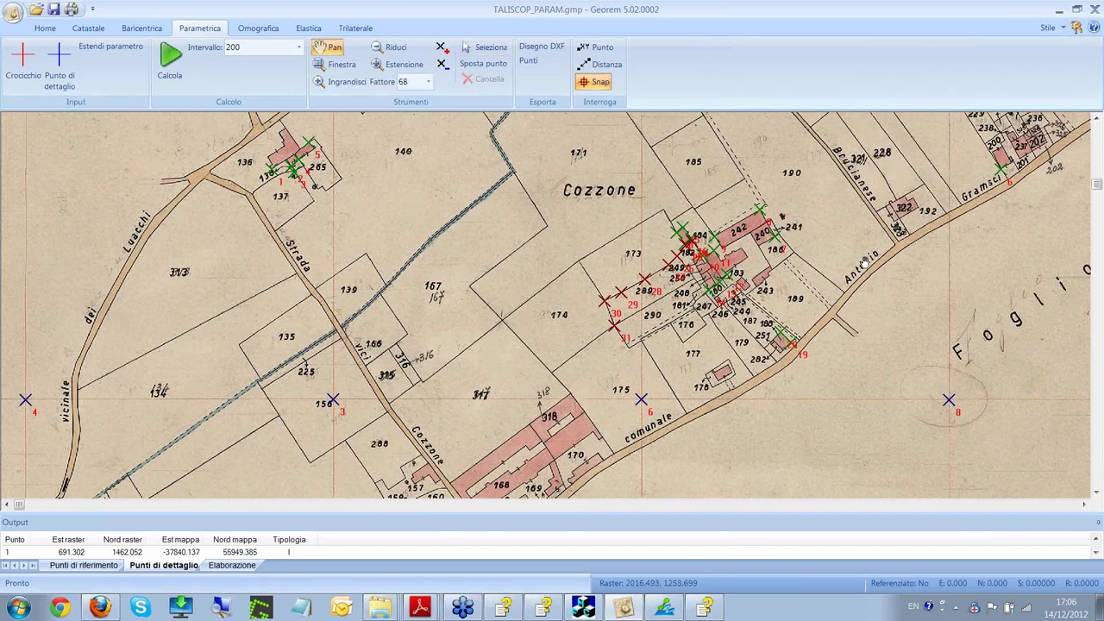
drag(862, 256, 578, 292)
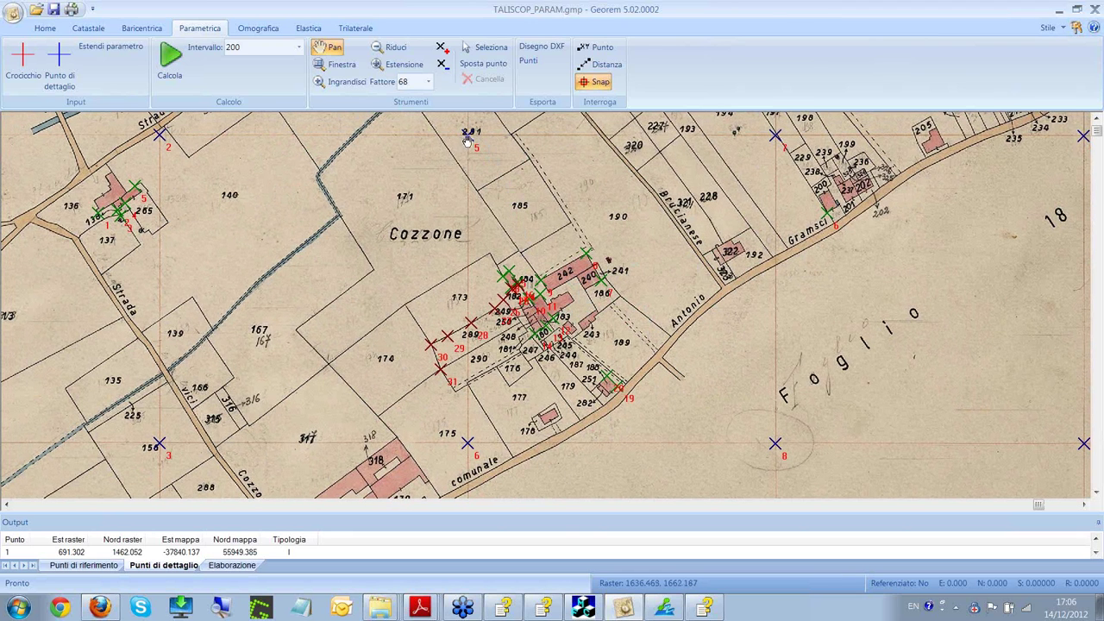
click(486, 48)
click(468, 136)
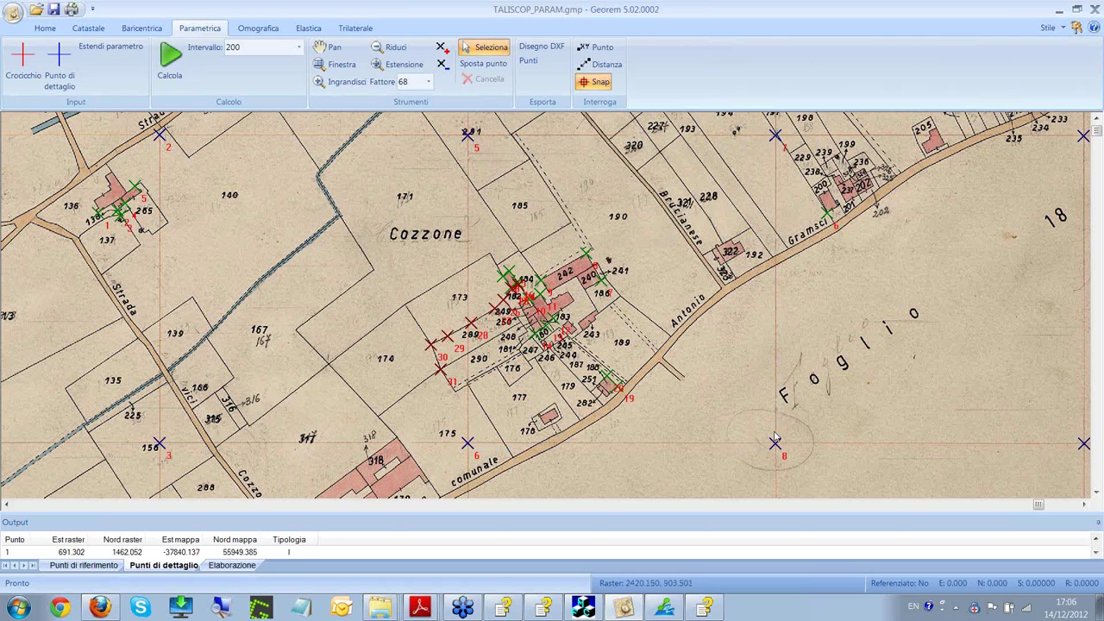
- Inspect points 16 and 25 up close, between the small building on parcel 184 and the boundary of parcel 182
scroll(518, 298, up, 4)
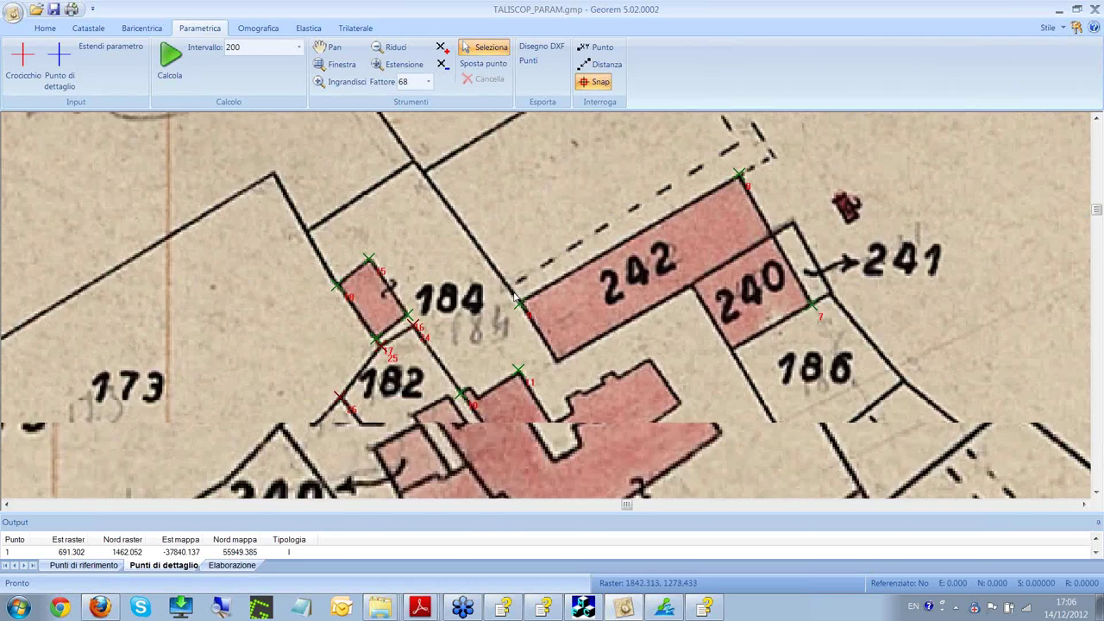
scroll(517, 298, up, 3)
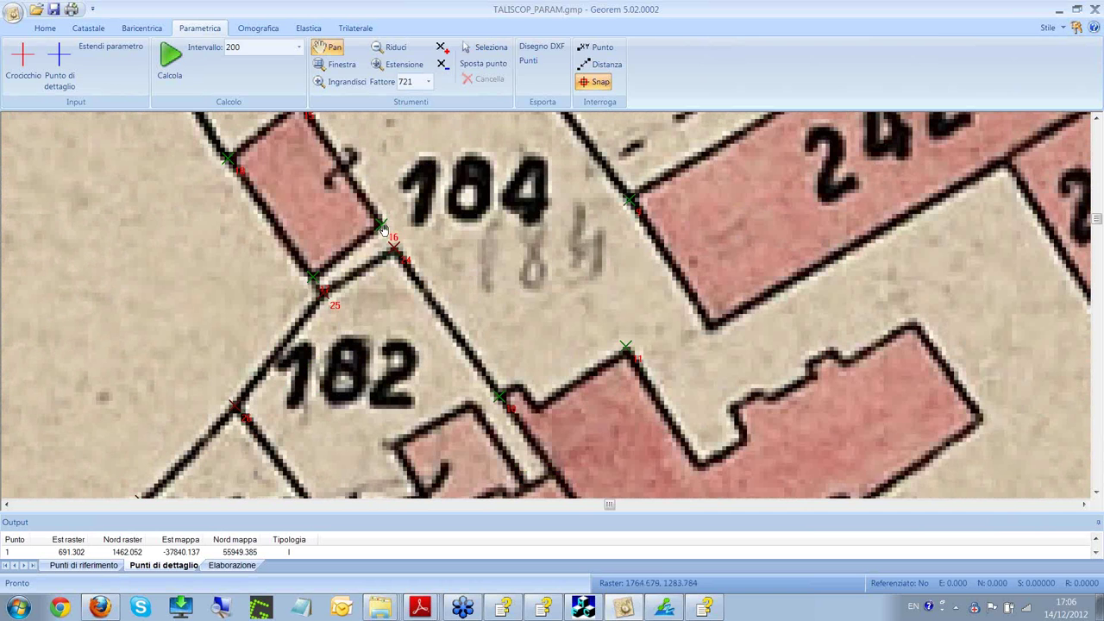
key(Escape)
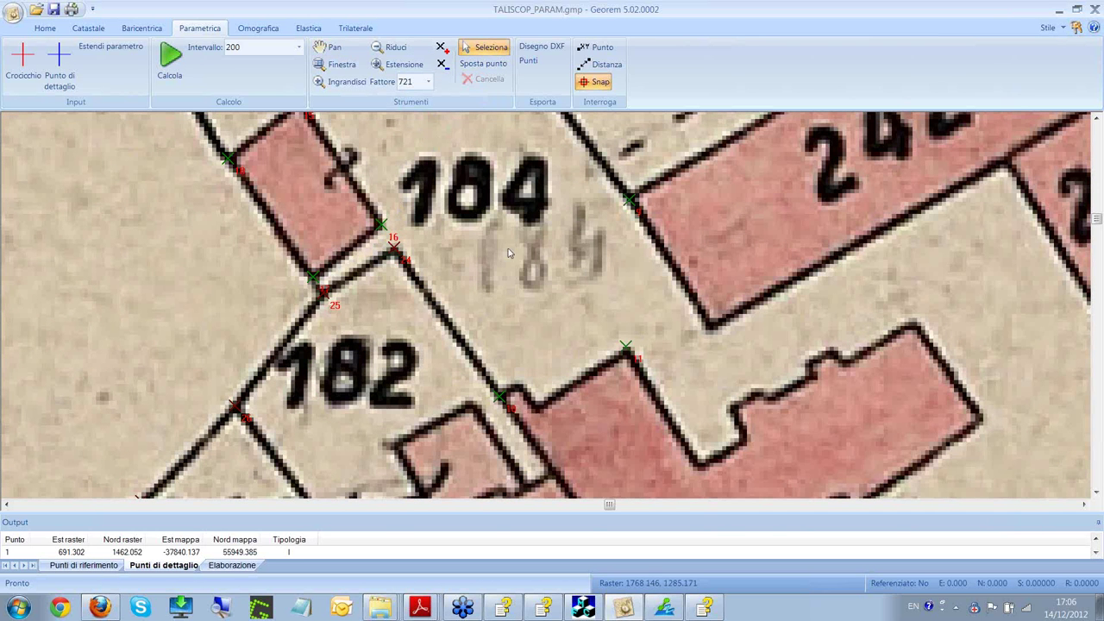
scroll(478, 226, up, 2)
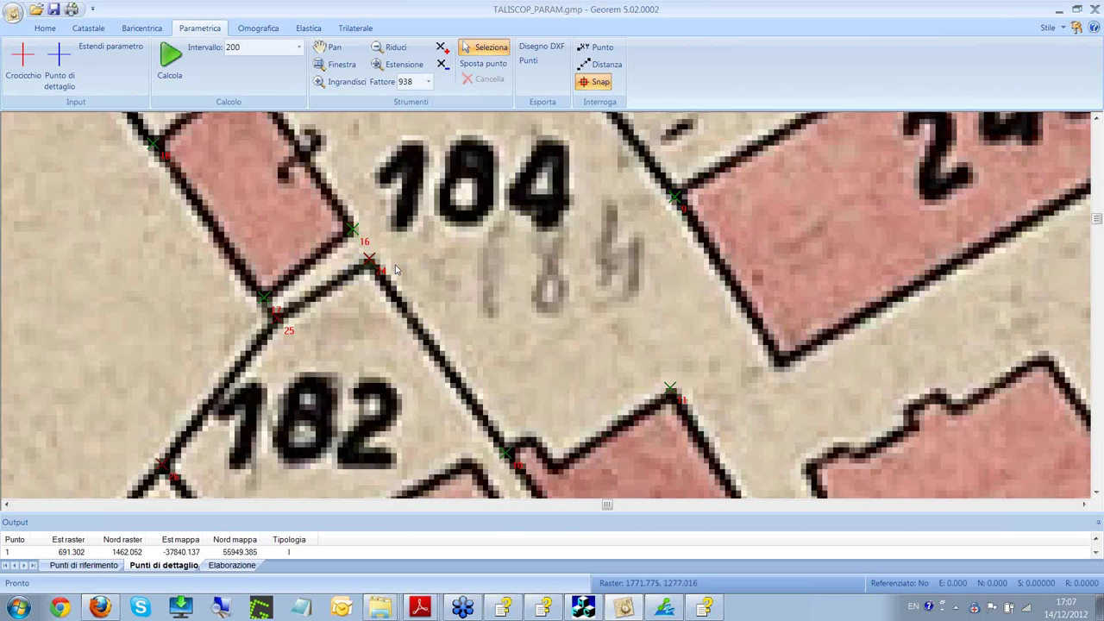
scroll(395, 270, down, 5)
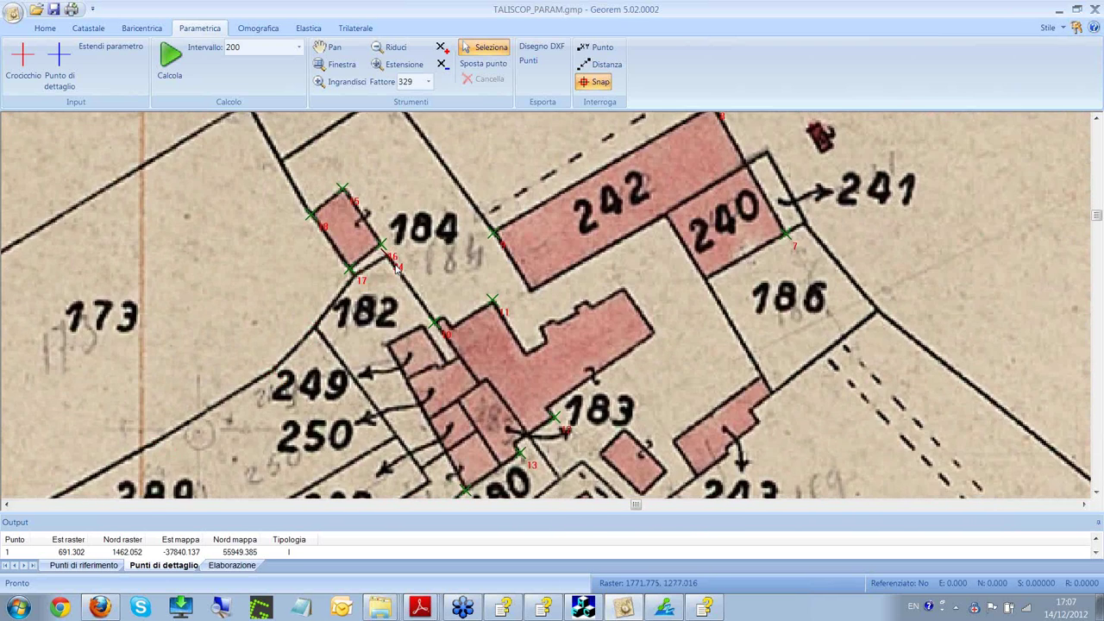
scroll(408, 276, up, 5)
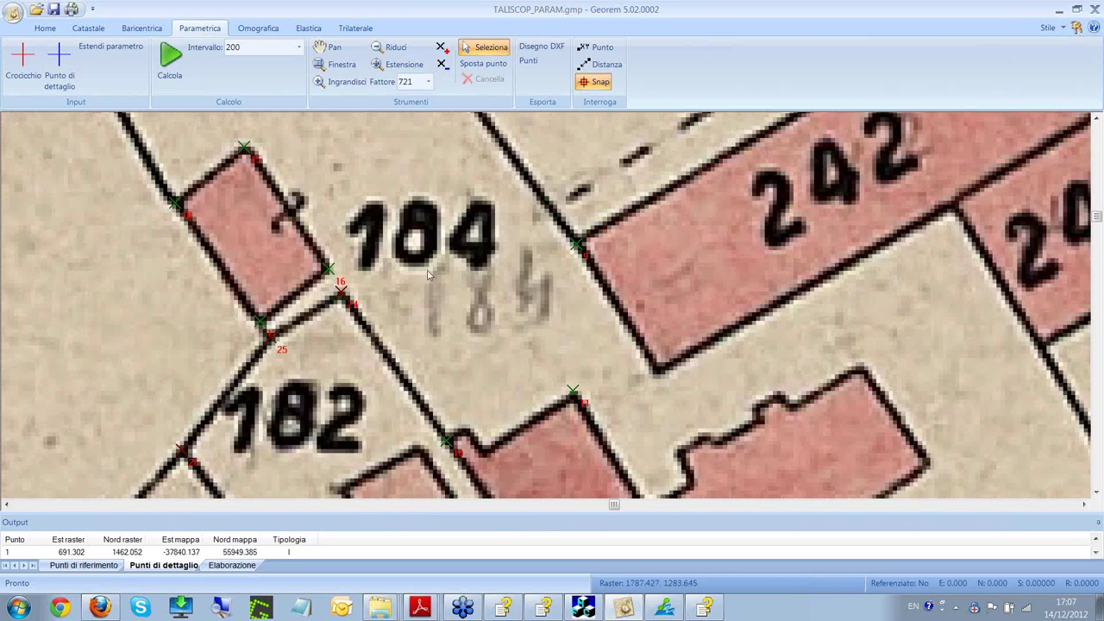
middle_click(434, 278)
drag(447, 291, 525, 282)
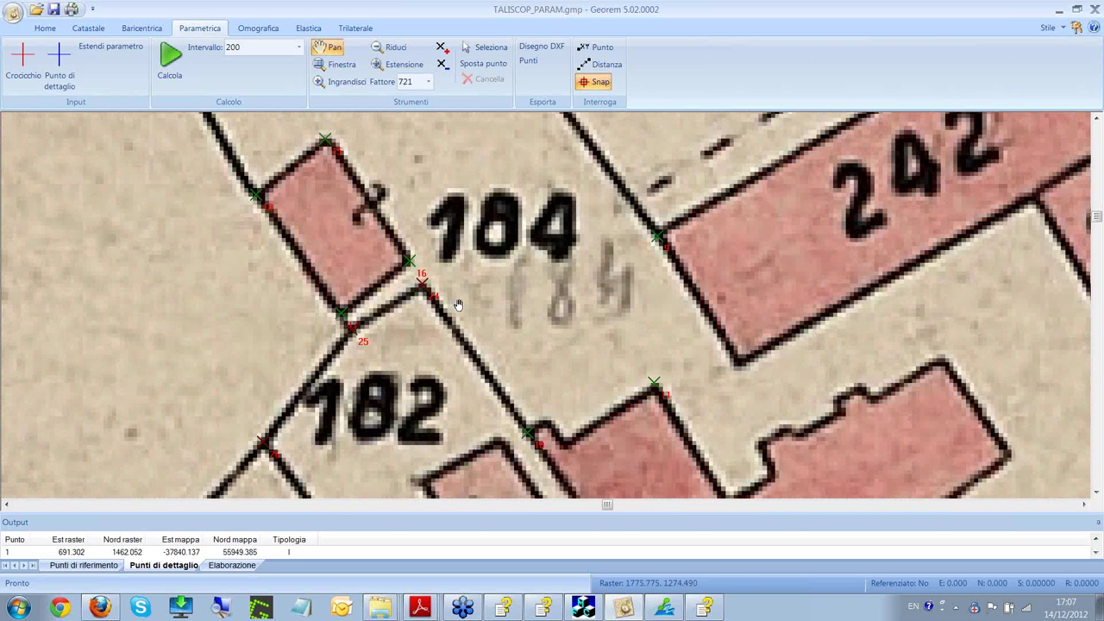
scroll(458, 301, up, 1)
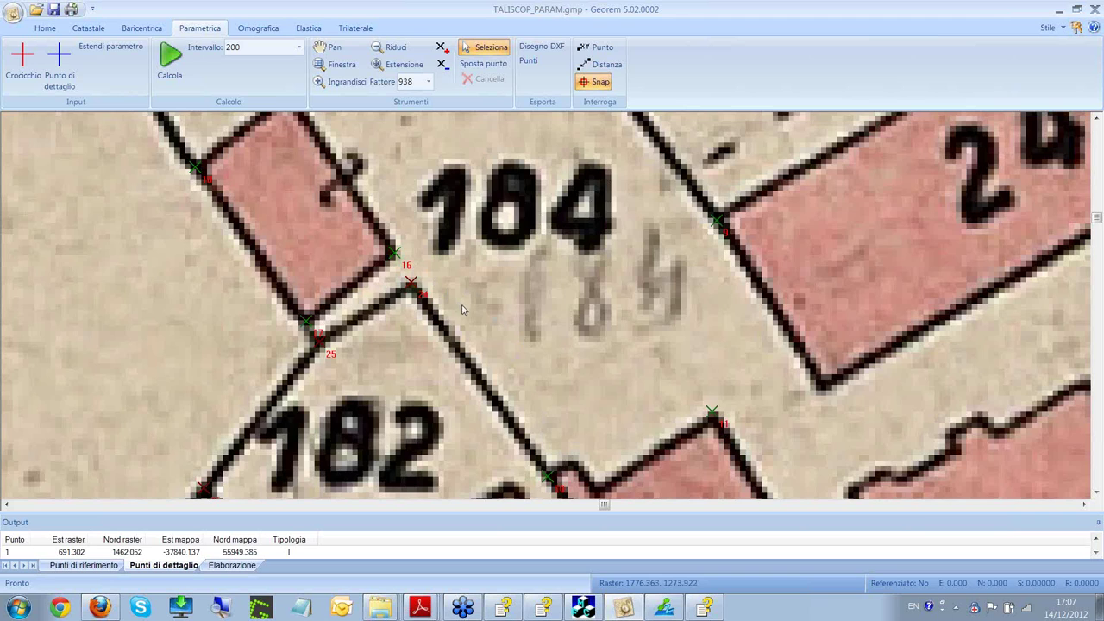
scroll(462, 310, down, 3)
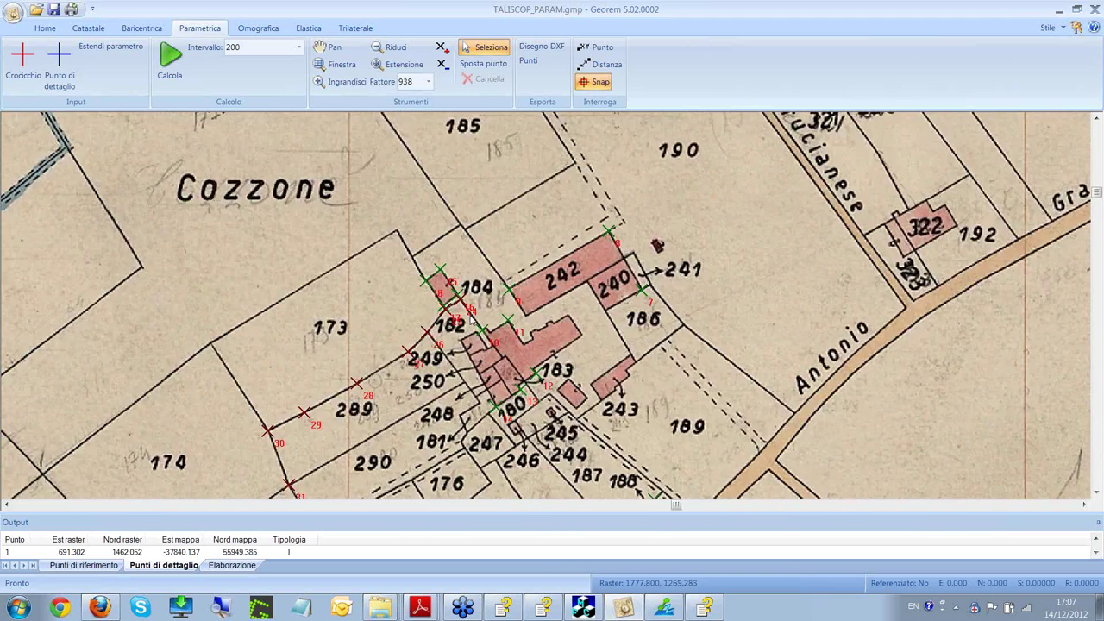
scroll(471, 319, down, 4)
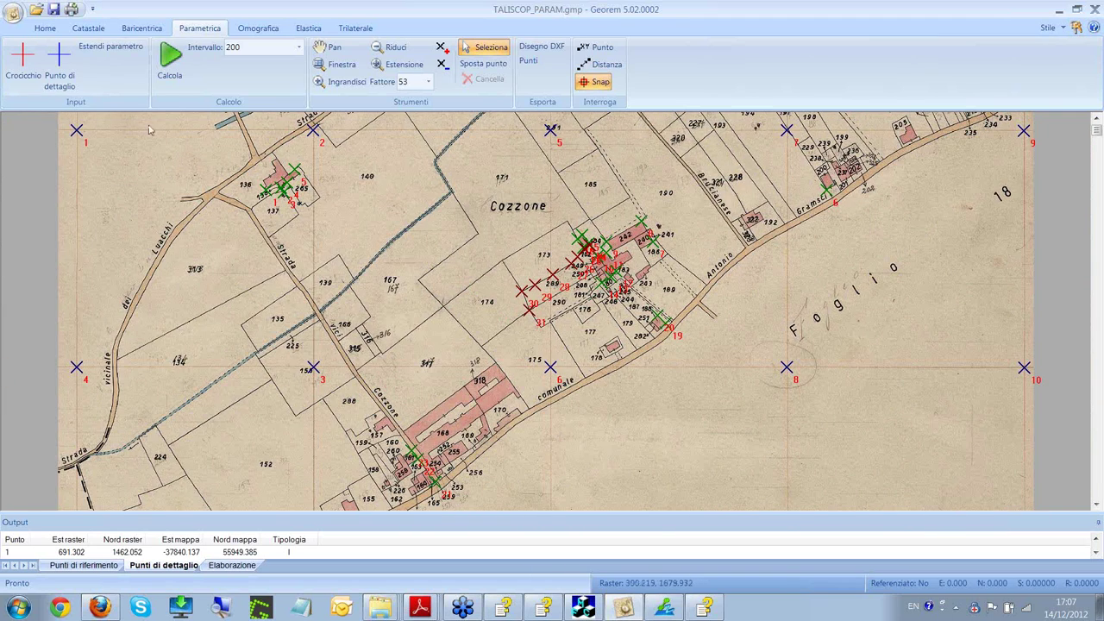
- Clear the desktop by minimising Georem and the Geocat user guide and closing ZWCAD without saving Marchirolo.dxf
click(1059, 10)
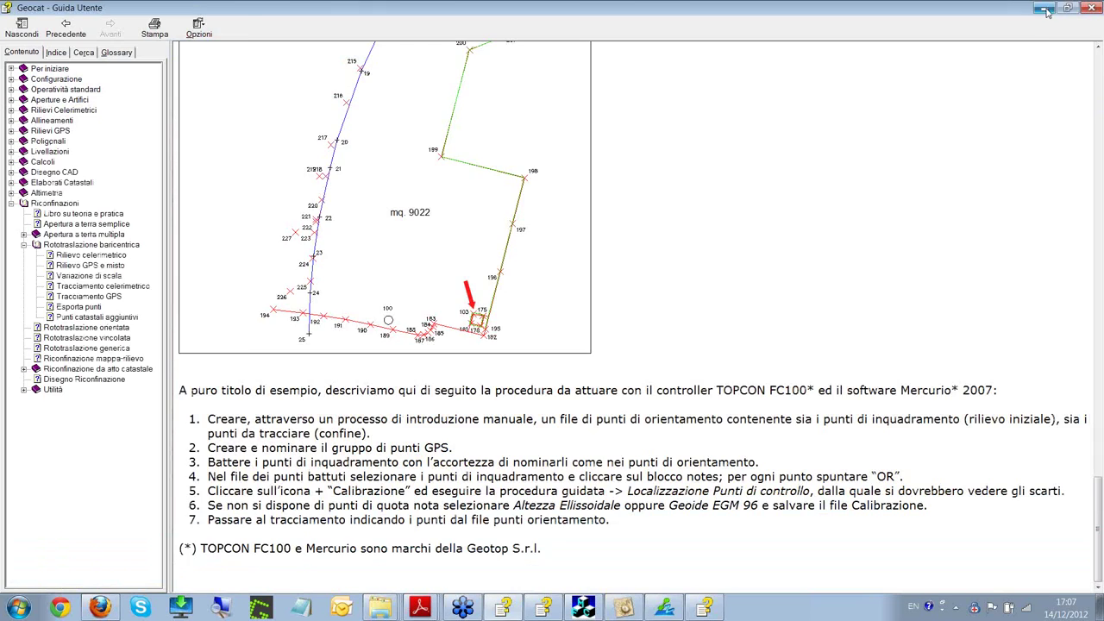
click(1044, 9)
click(1047, 11)
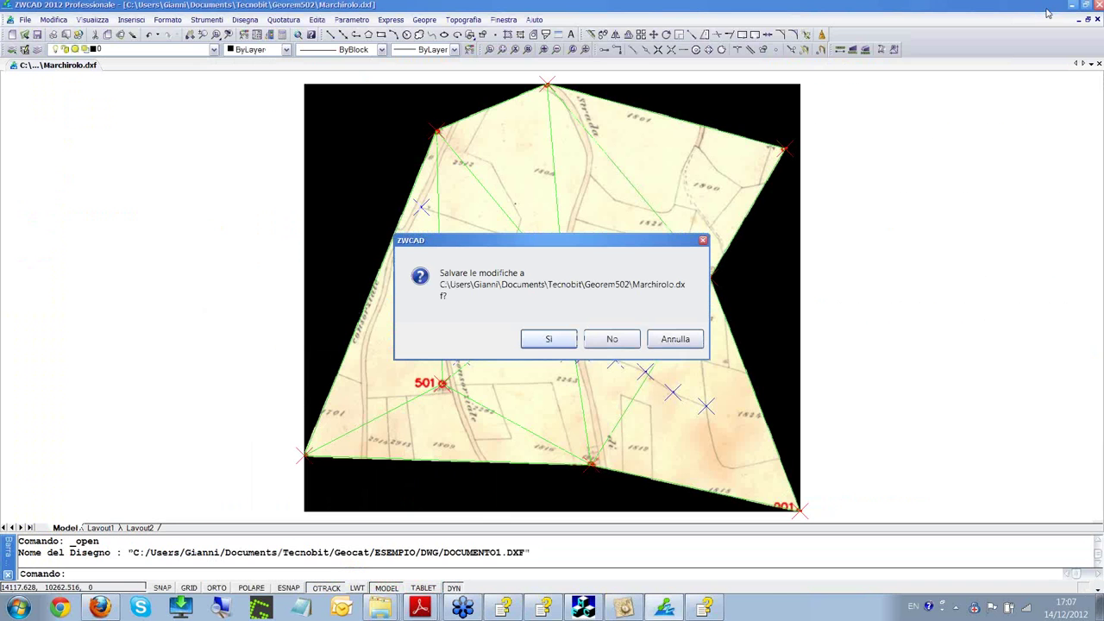
click(608, 340)
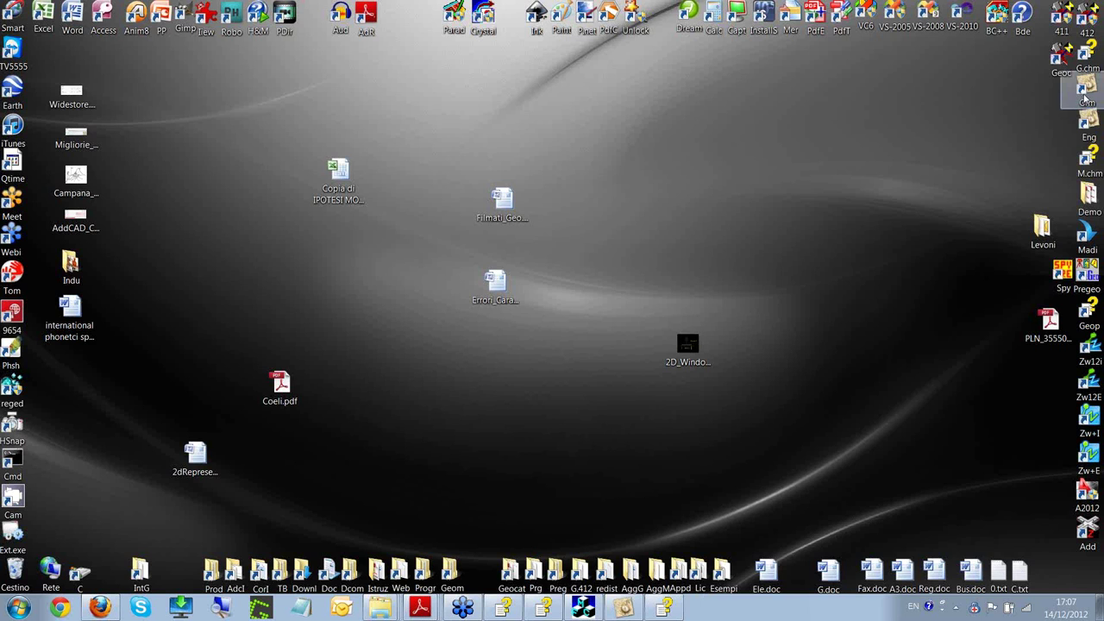
- Start Georem from the desktop, open the TALISCOP_TRILAT.gmp project from the Georem502 folder, and reduce the size of its point markers
double_click(1086, 91)
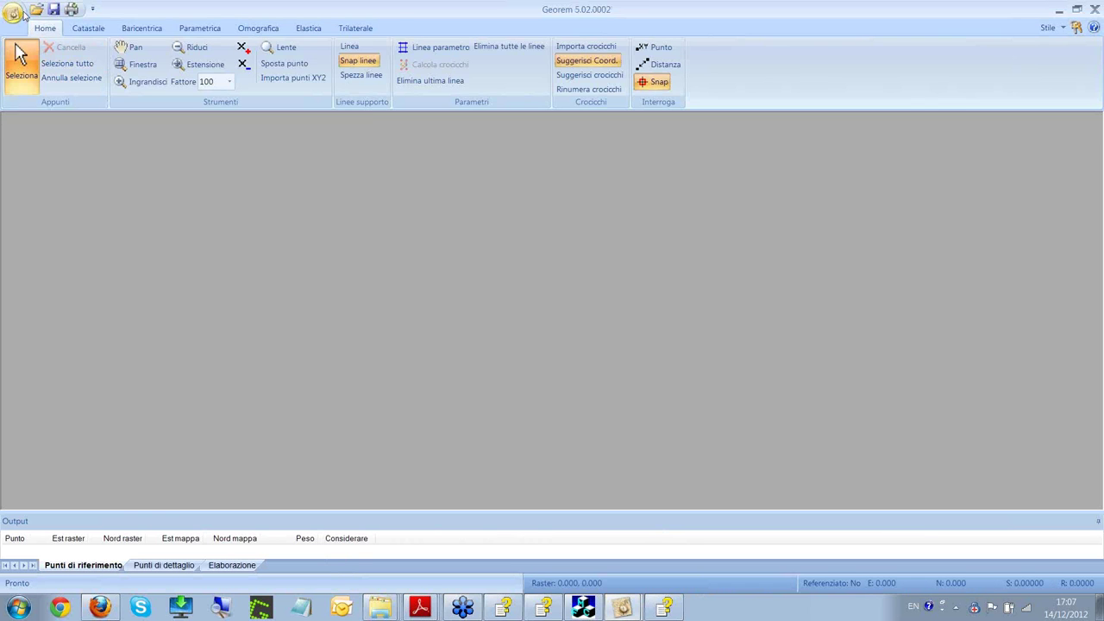
click(16, 19)
click(45, 79)
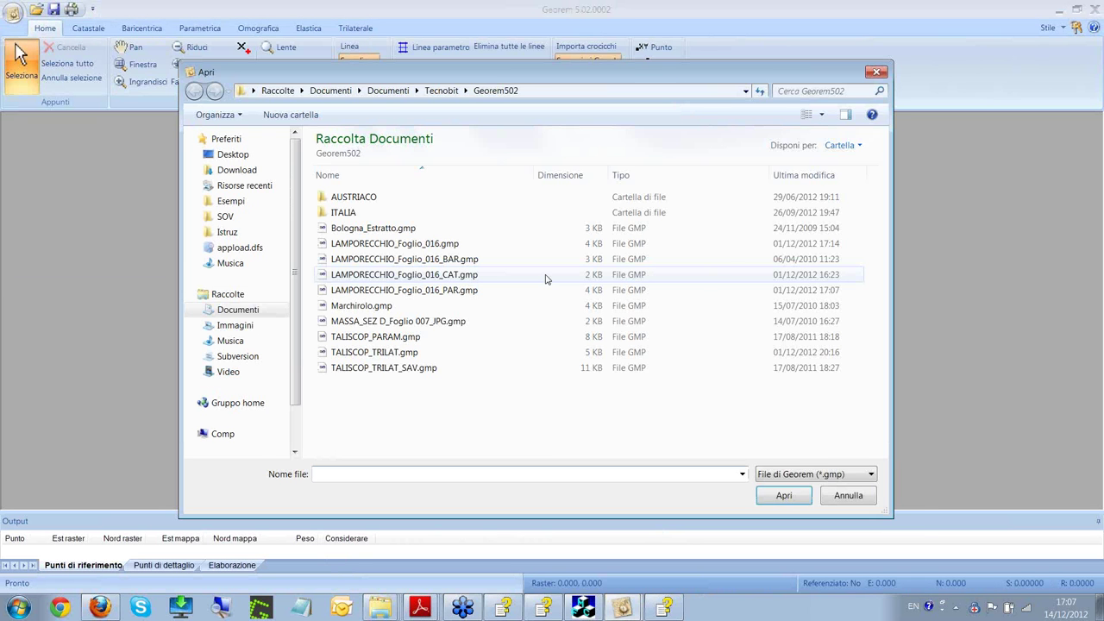
double_click(434, 353)
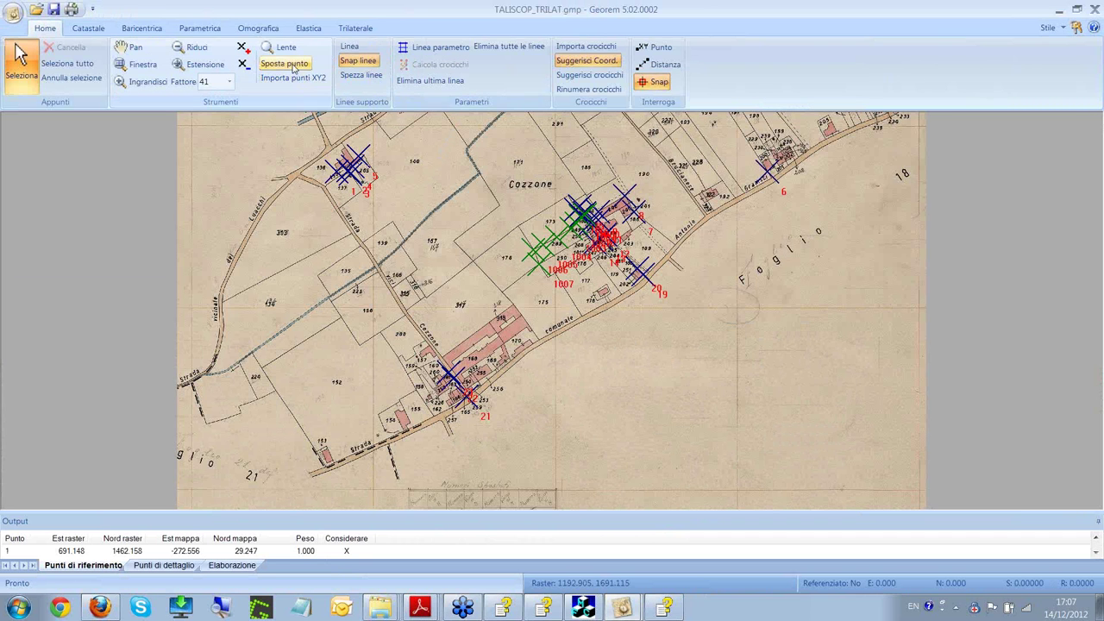
click(243, 65)
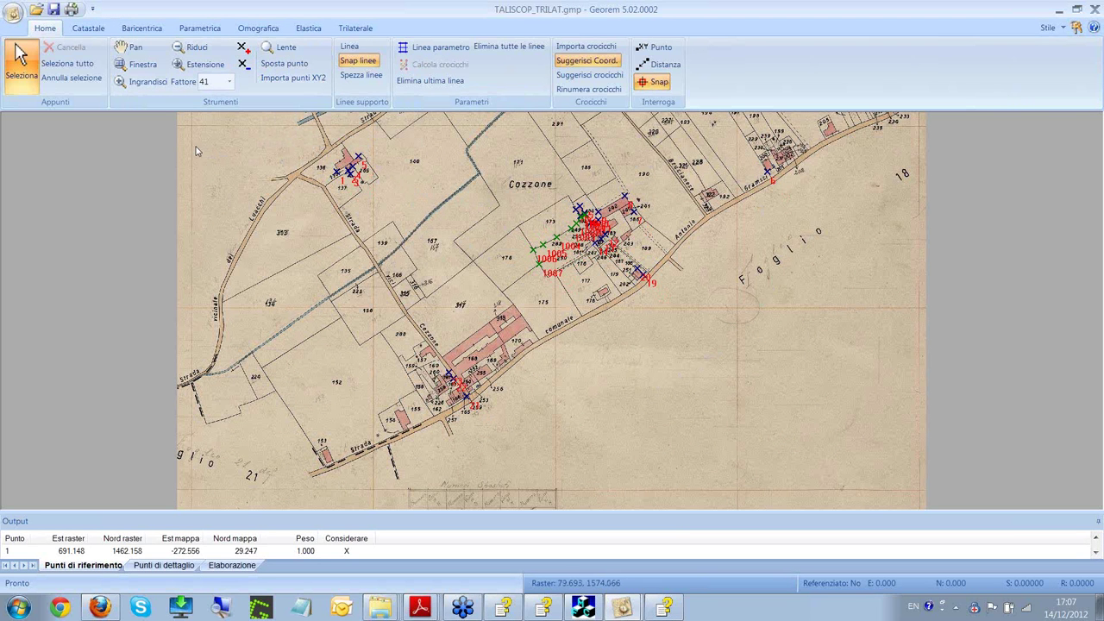
- Examine the boundary points 1000 to 1007 along parcels 182, 173 and 289 and the reference points on the nearby buildings
scroll(455, 166, up, 3)
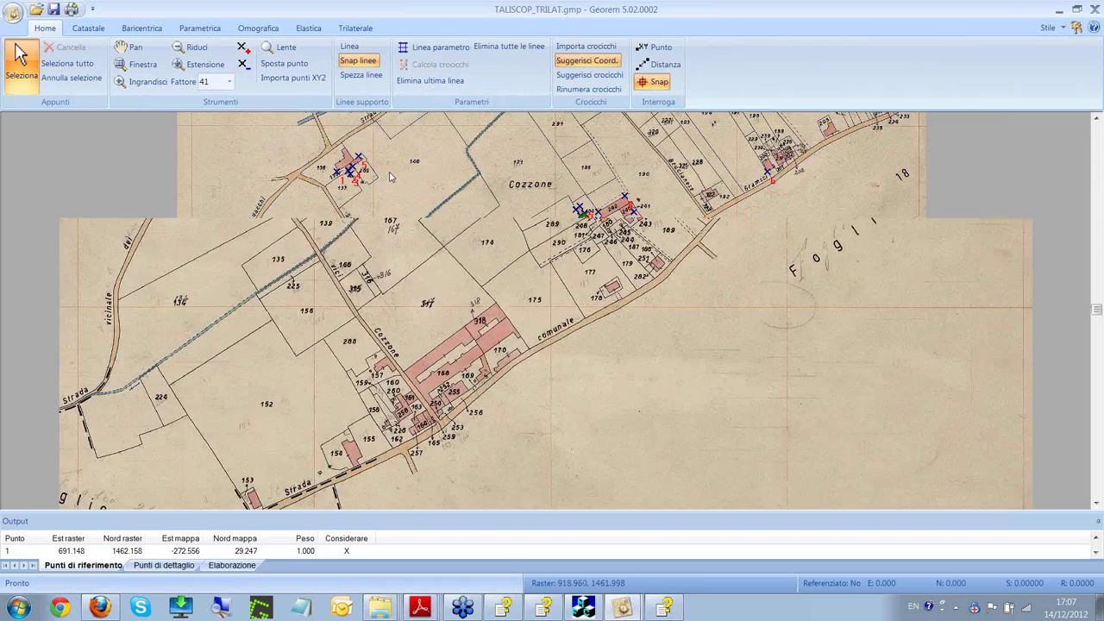
scroll(835, 240, down, 2)
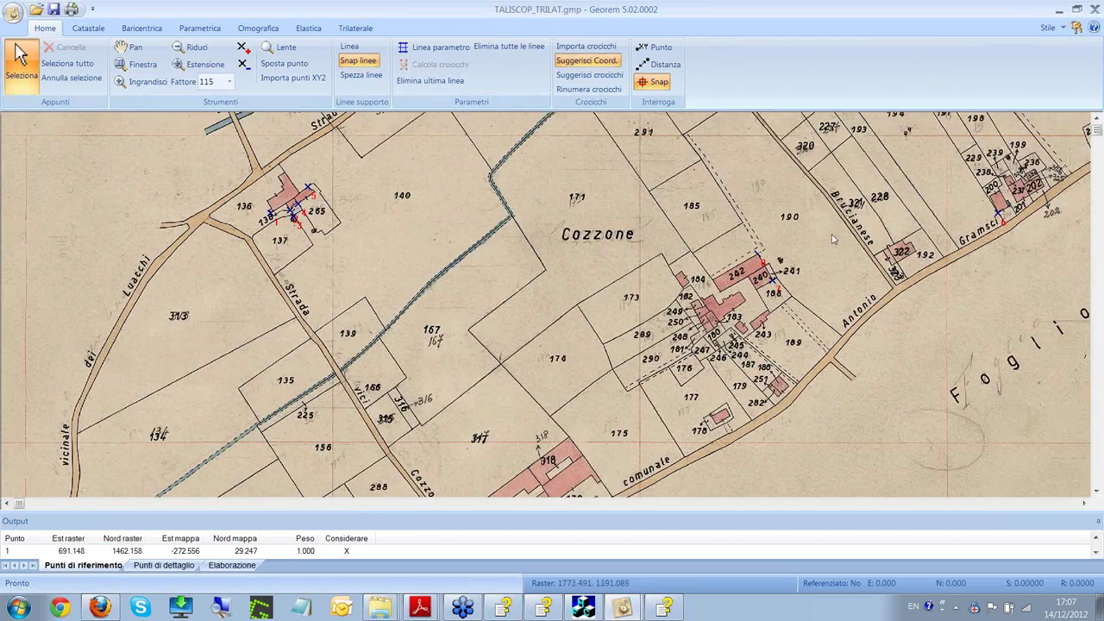
scroll(716, 289, up, 5)
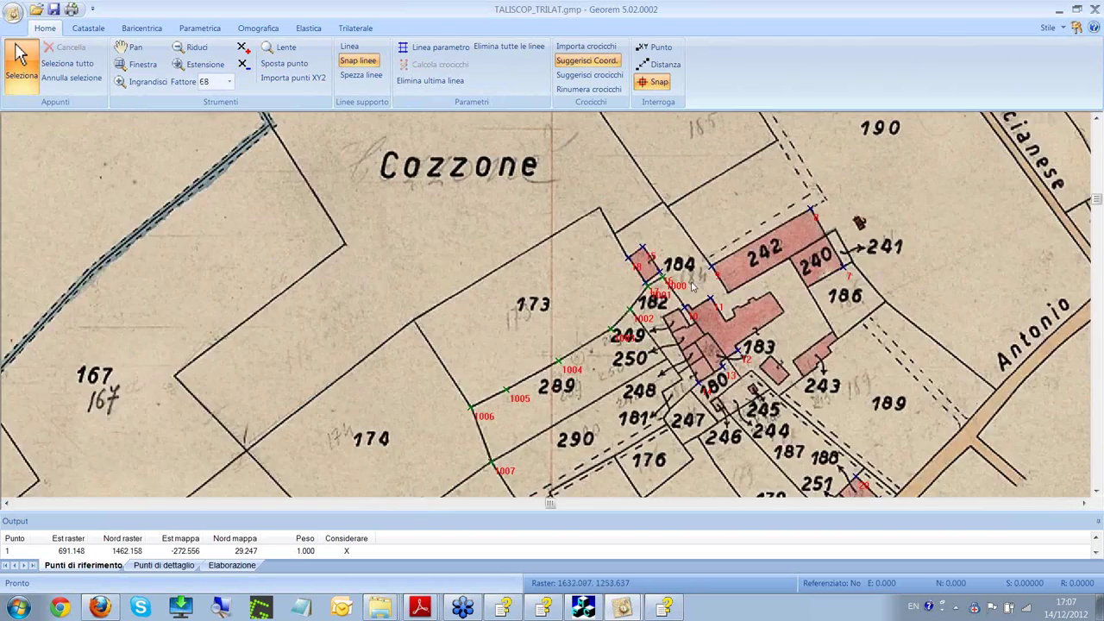
scroll(936, 191, down, 5)
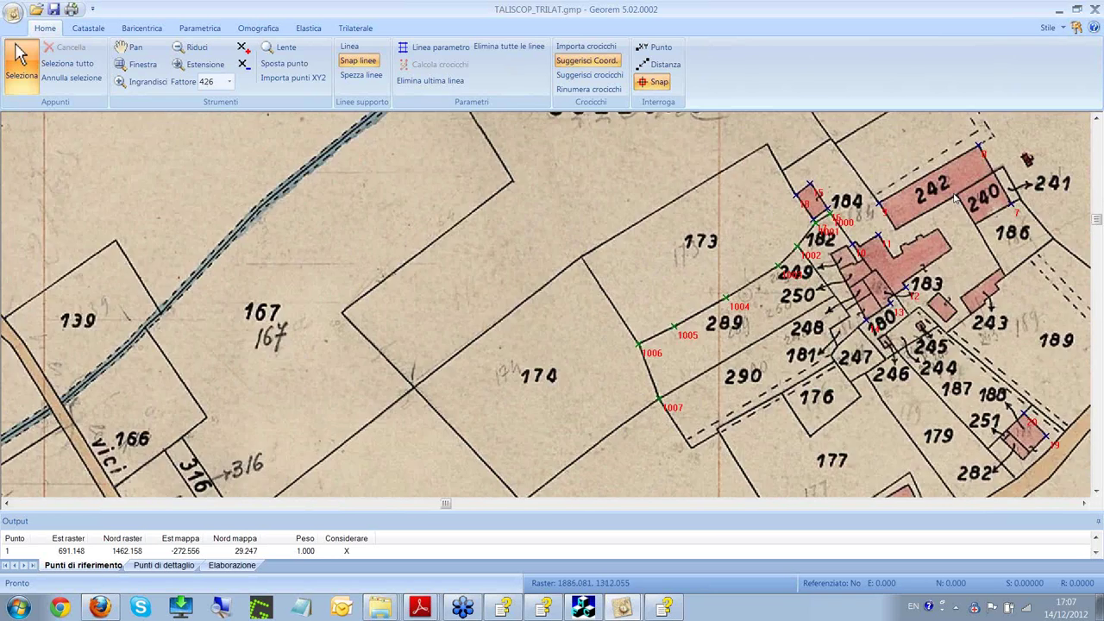
click(190, 68)
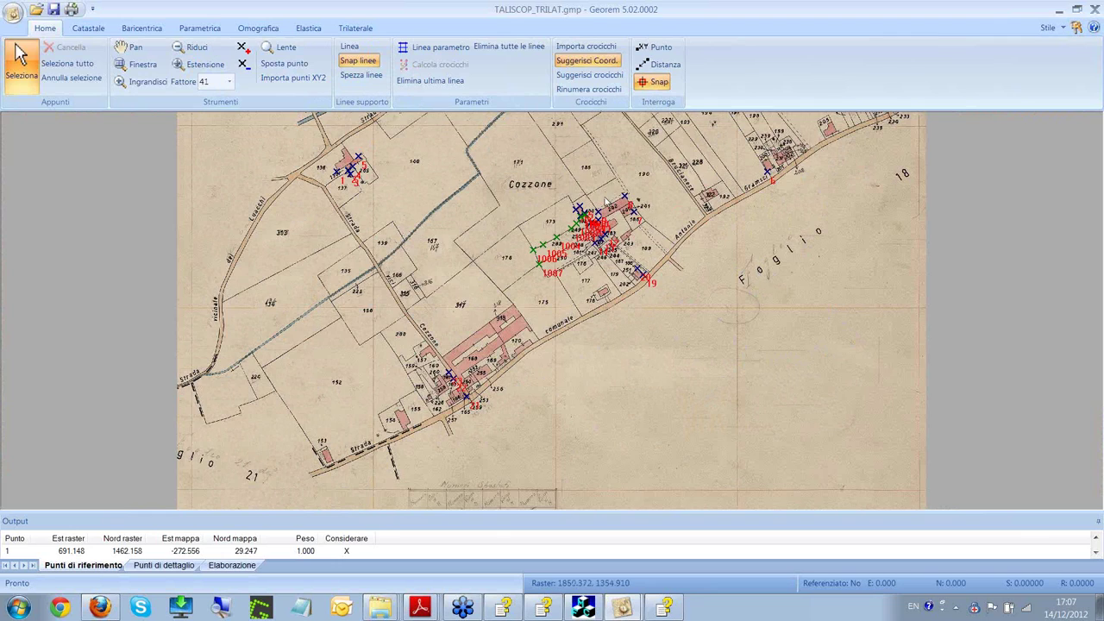
scroll(607, 204, up, 5)
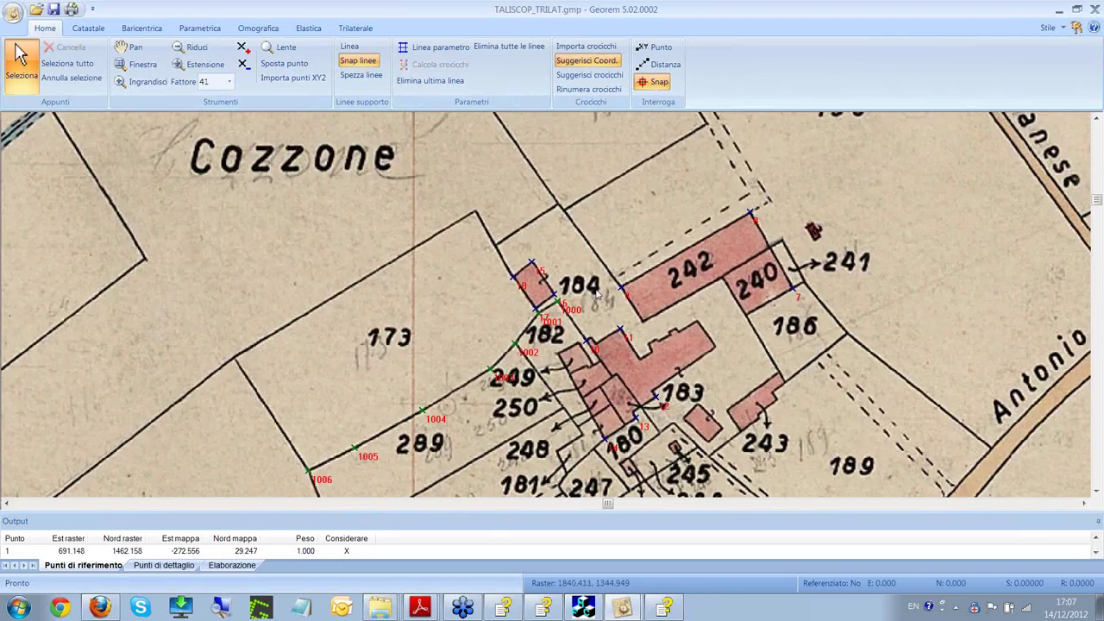
scroll(594, 294, up, 1)
drag(583, 349, 586, 215)
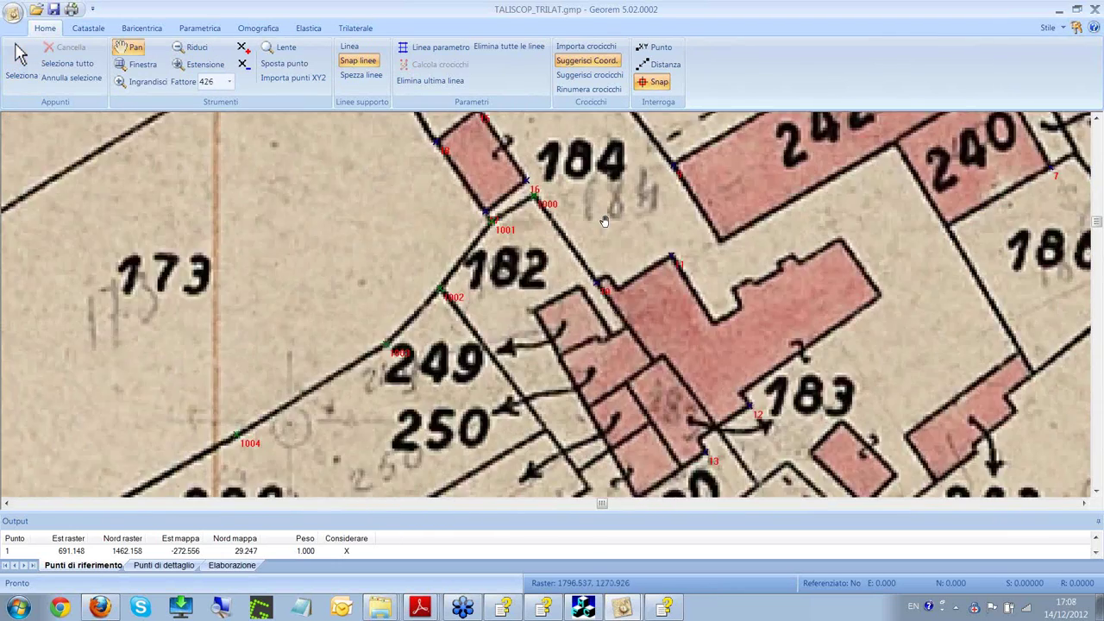
- Examine boundary points 1000 and 1001 up close, between the small building on parcel 184 and the edge of parcel 182
scroll(593, 220, up, 3)
scroll(593, 220, up, 2)
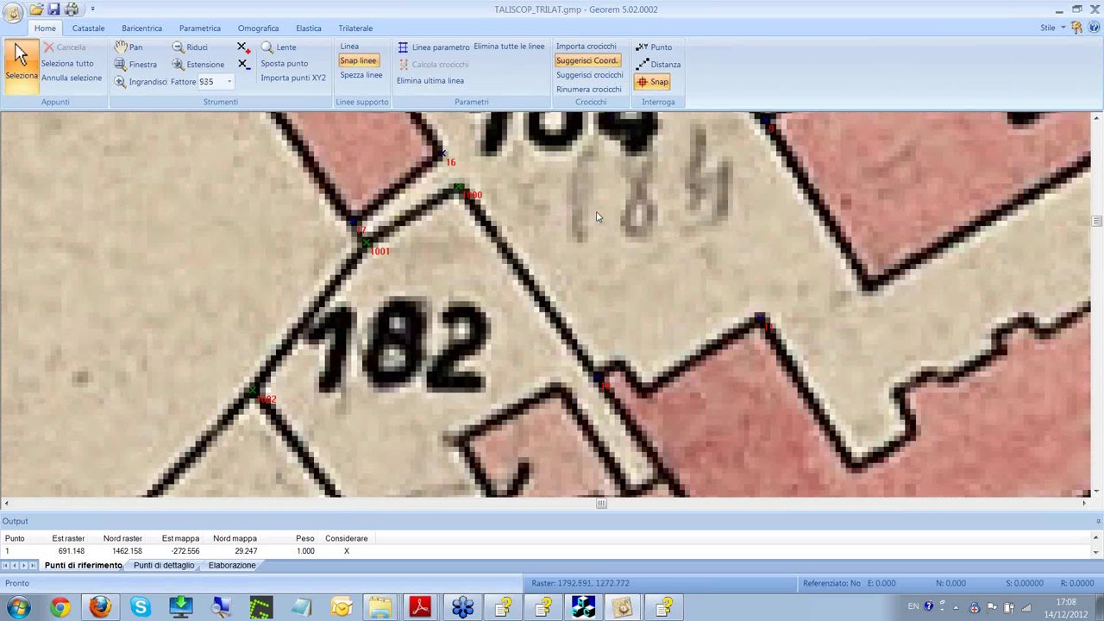
scroll(545, 192, up, 1)
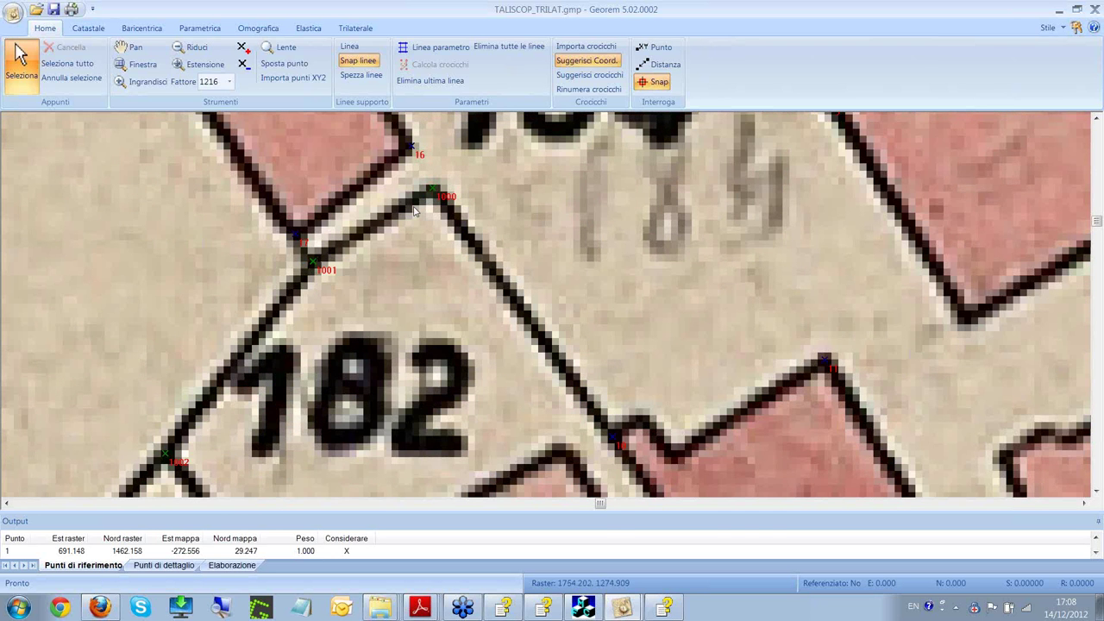
scroll(414, 211, down, 1)
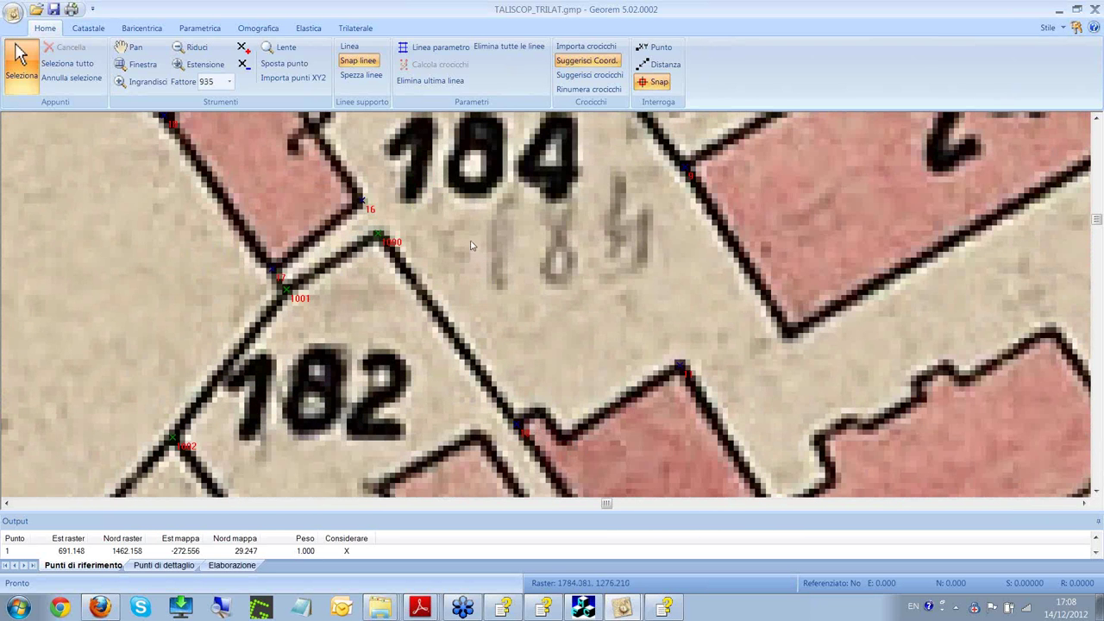
scroll(471, 246, down, 1)
- Switch to the TALISCOP_PARAM.gmp project and examine the same boundary corner of parcel 182 around points 16, 17 and 25
mouse_move(604, 608)
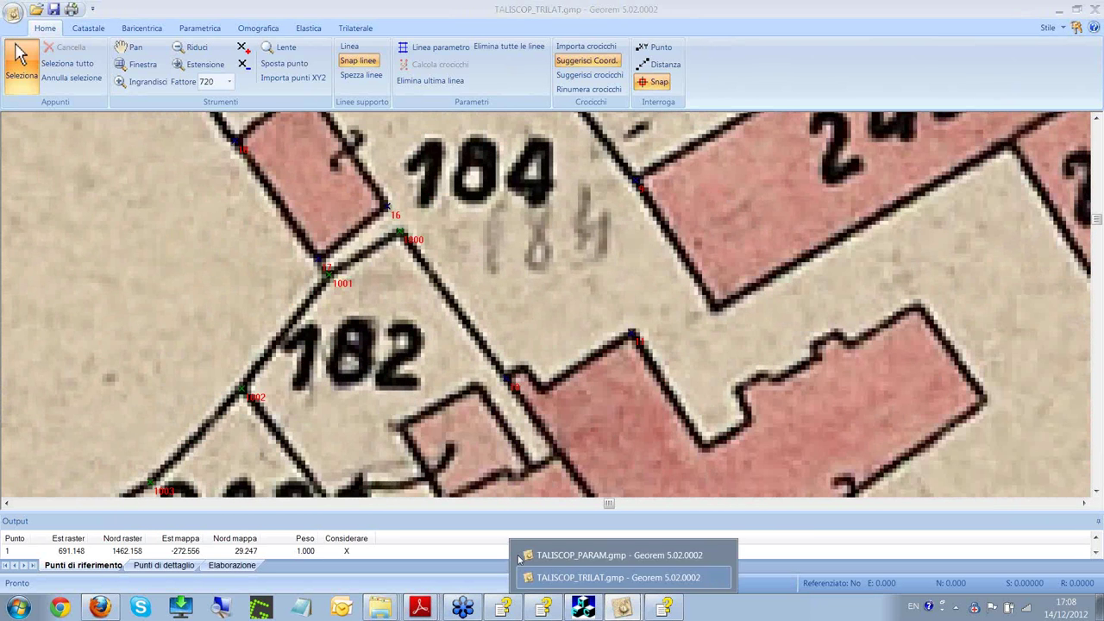
click(543, 557)
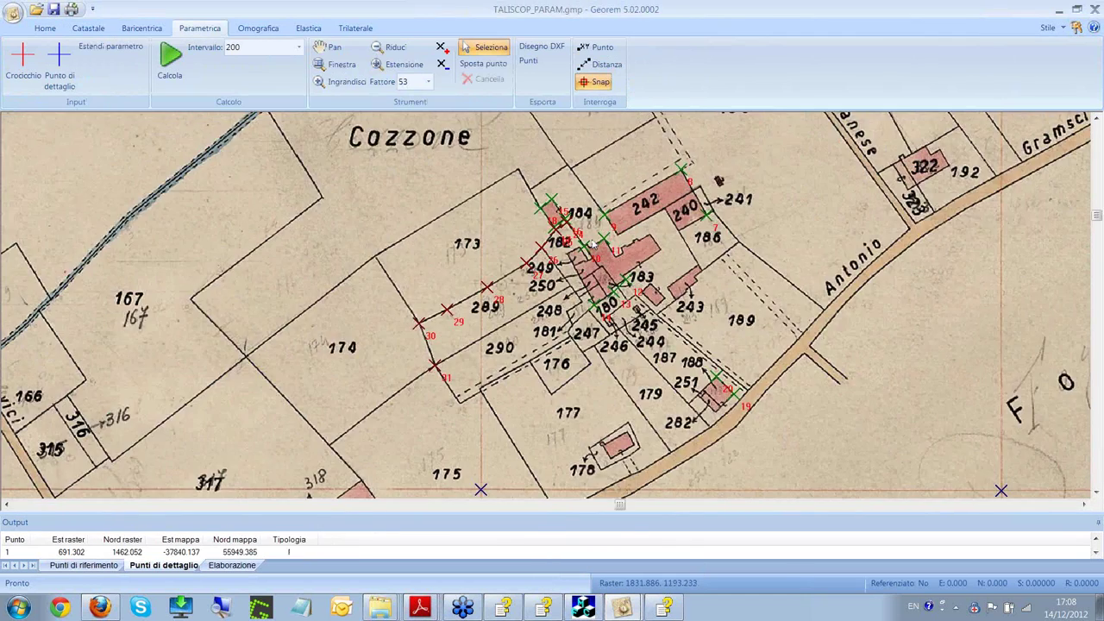
scroll(592, 245, up, 10)
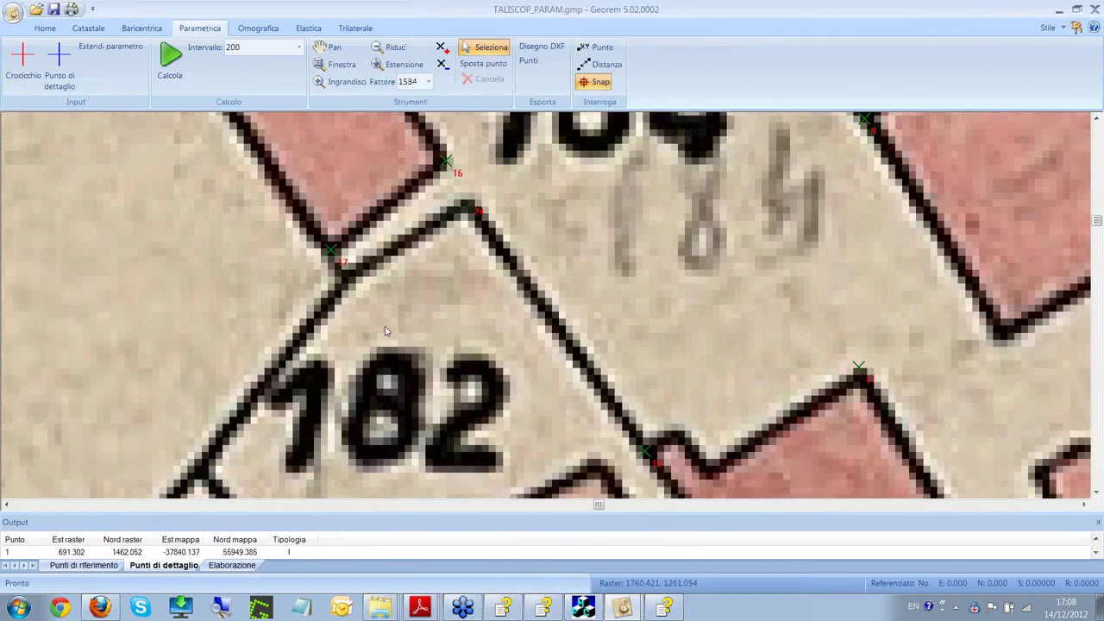
scroll(384, 326, down, 2)
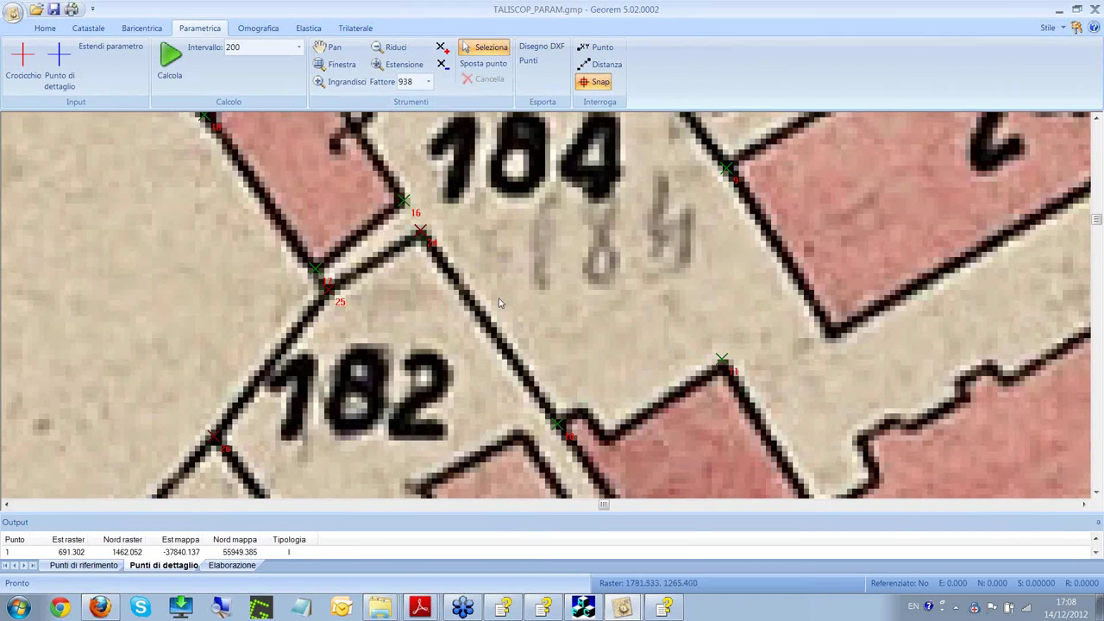
- Return to the TALISCOP_TRILAT.gmp project, show the full map extent, and look over the southern building cluster around parcels 168 and 164
mouse_move(625, 610)
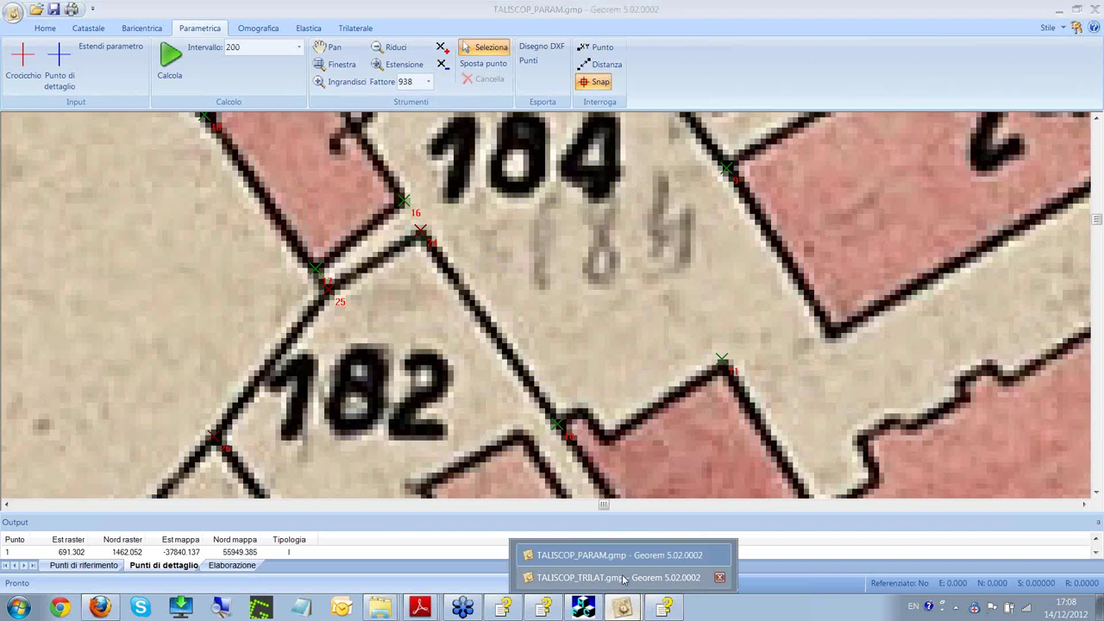
click(618, 577)
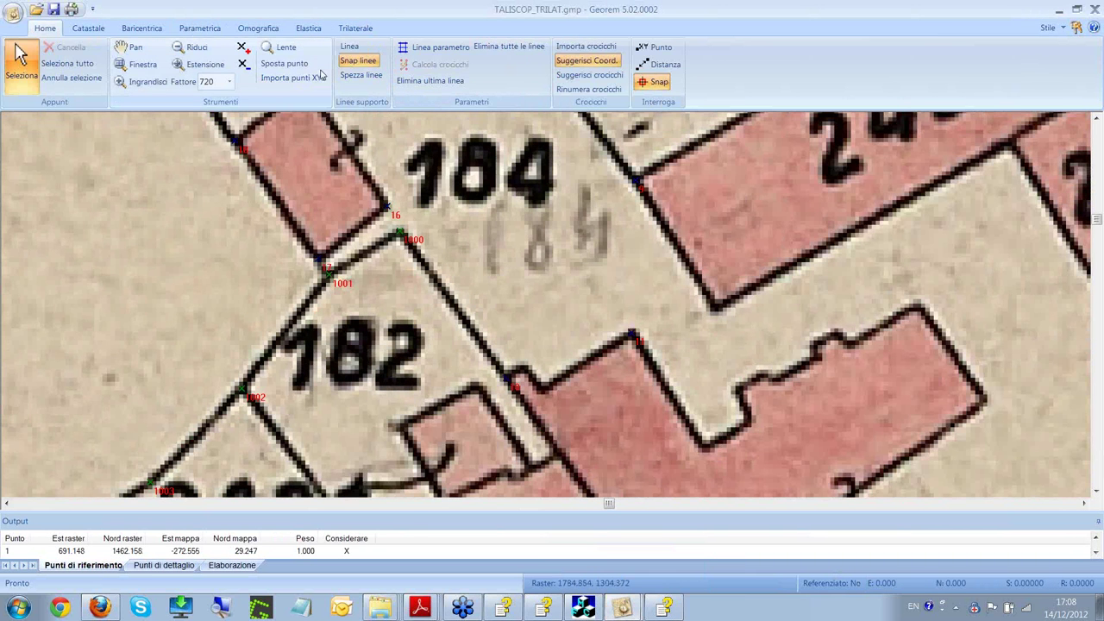
click(173, 72)
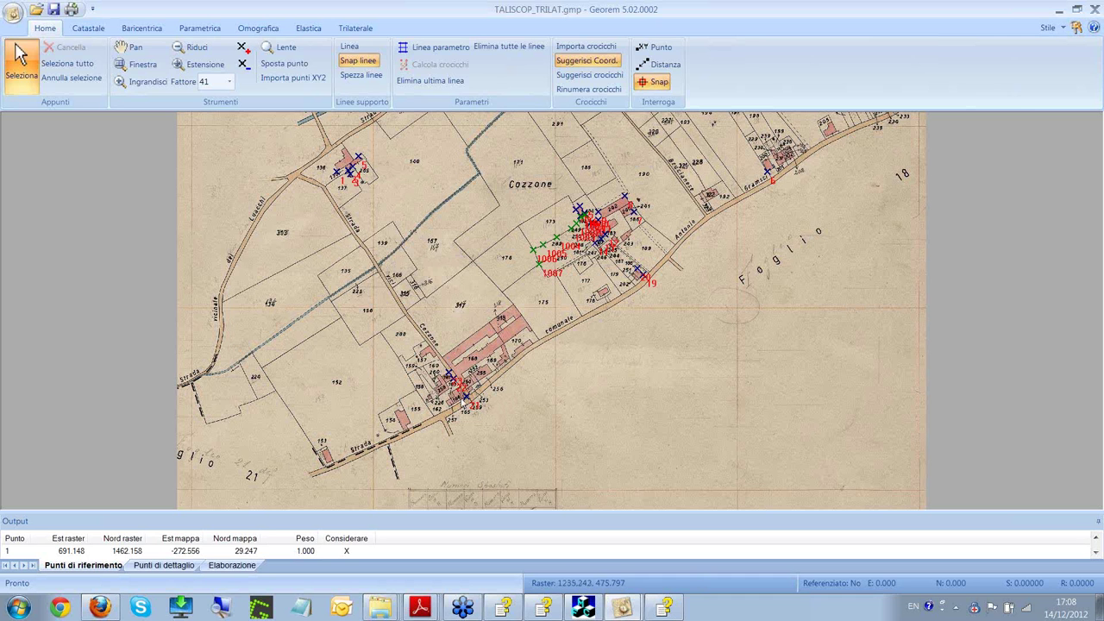
scroll(448, 360, up, 3)
scroll(360, 388, down, 3)
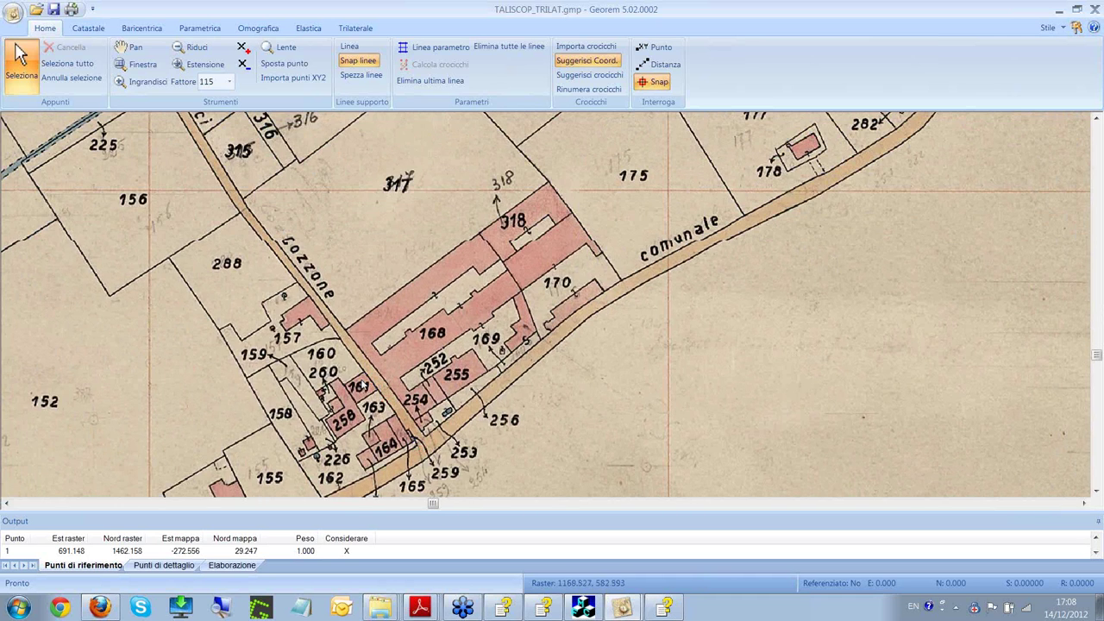